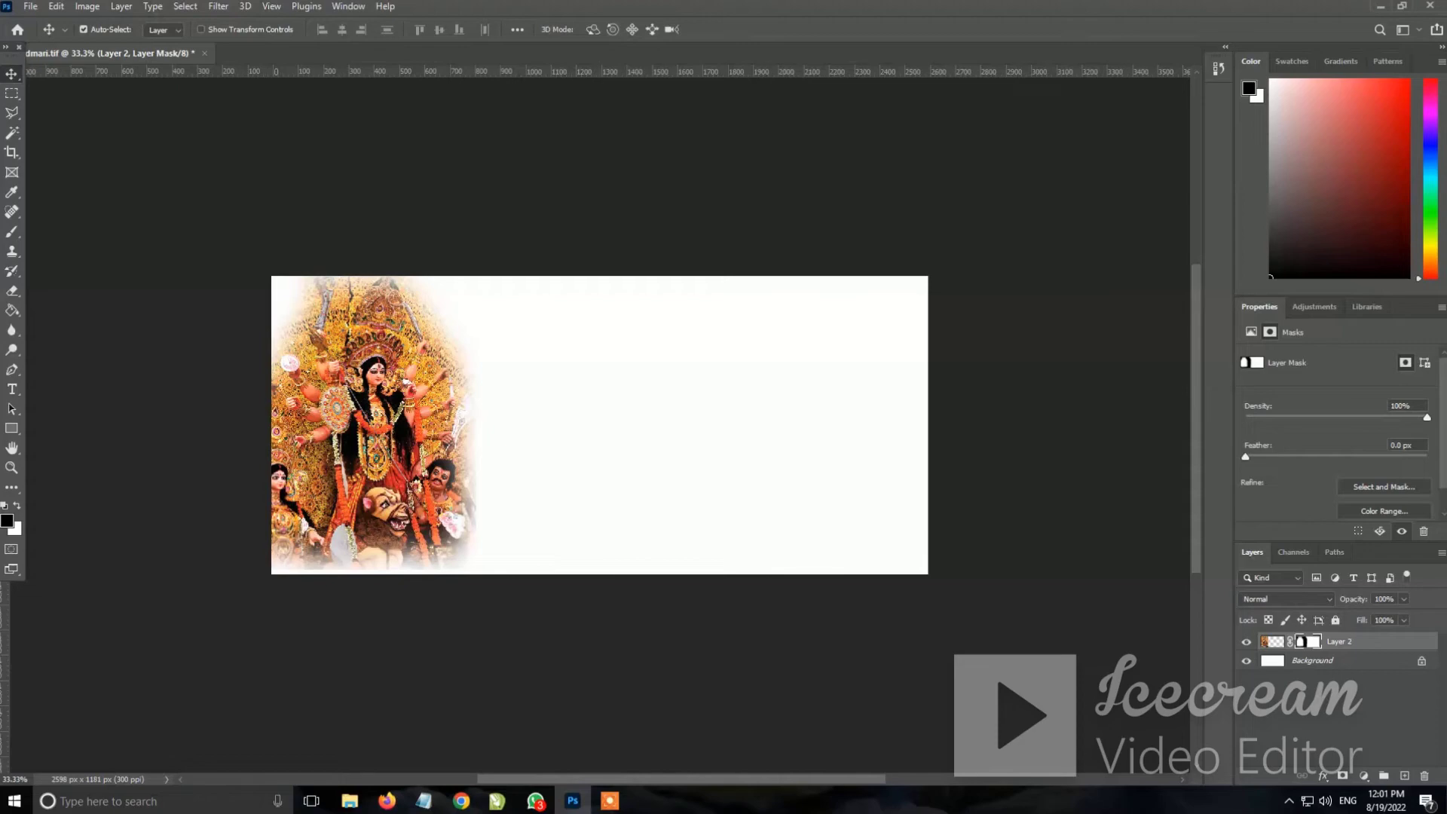
Open the mandala JPG and brighten it with a raised Curves adjustment
{"action": "key", "text": "ctrl+o"}
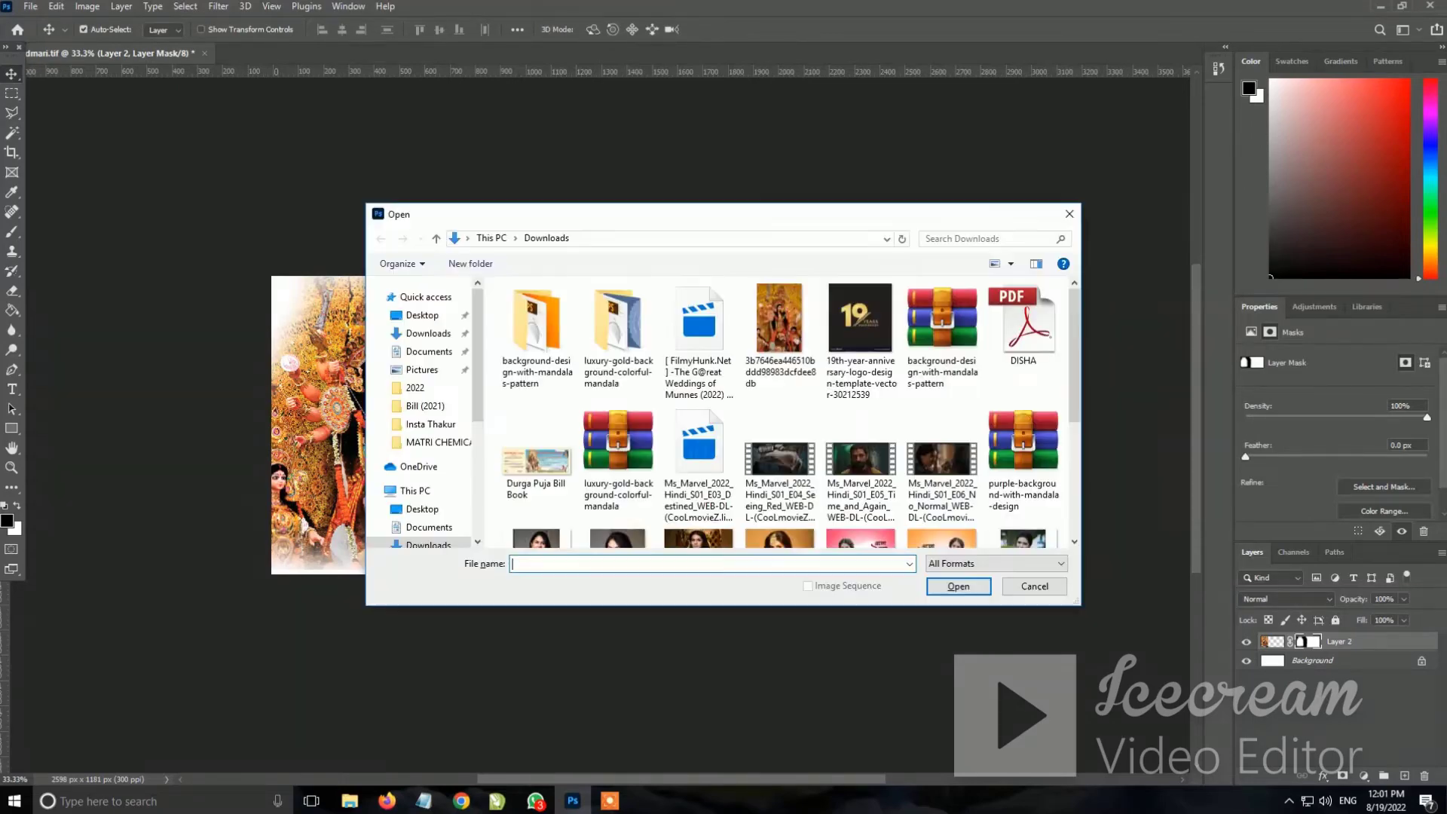
{"action": "double_click", "coordinate": [619, 331]}
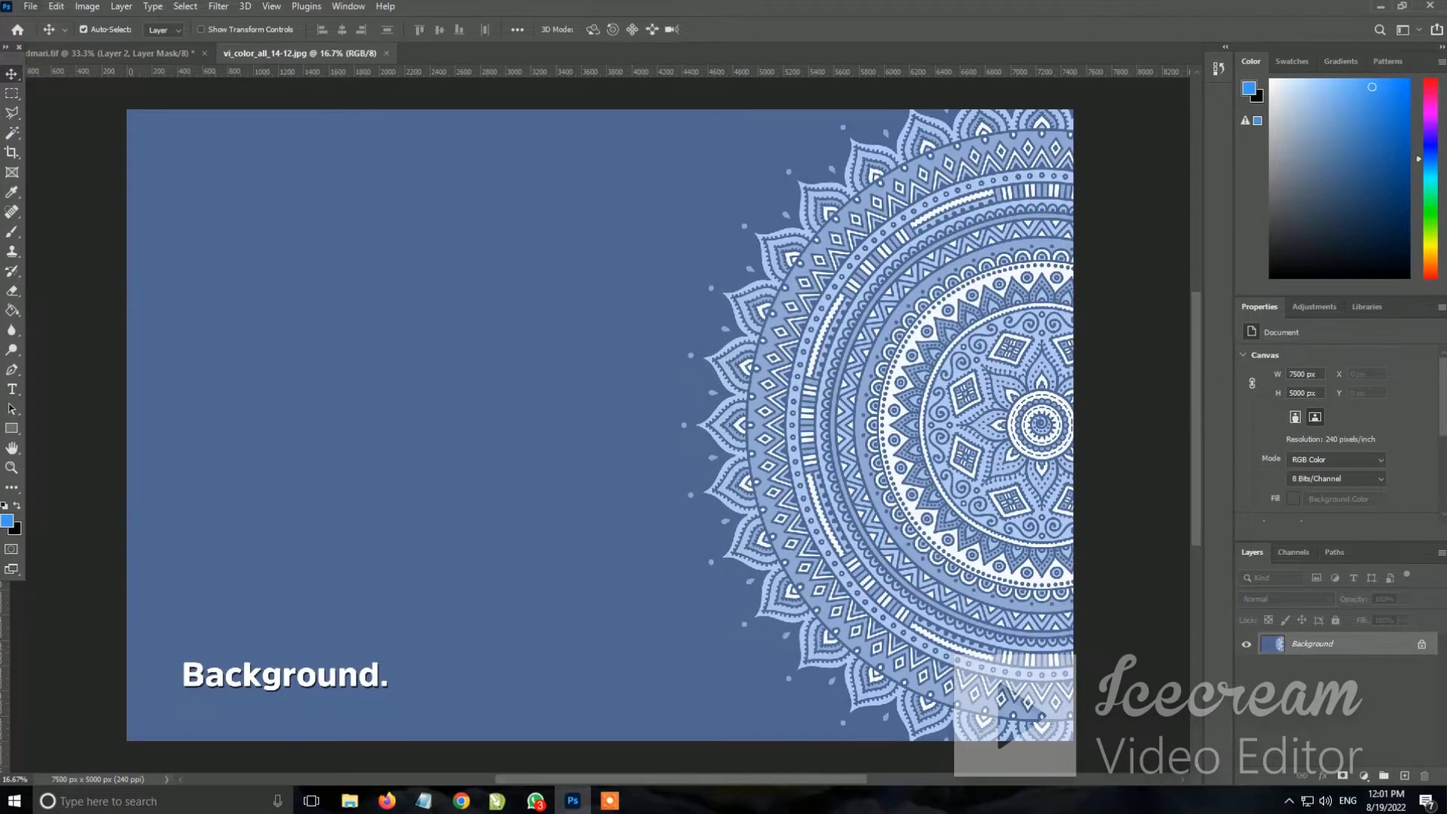
{"action": "left_click", "coordinate": [87, 6]}
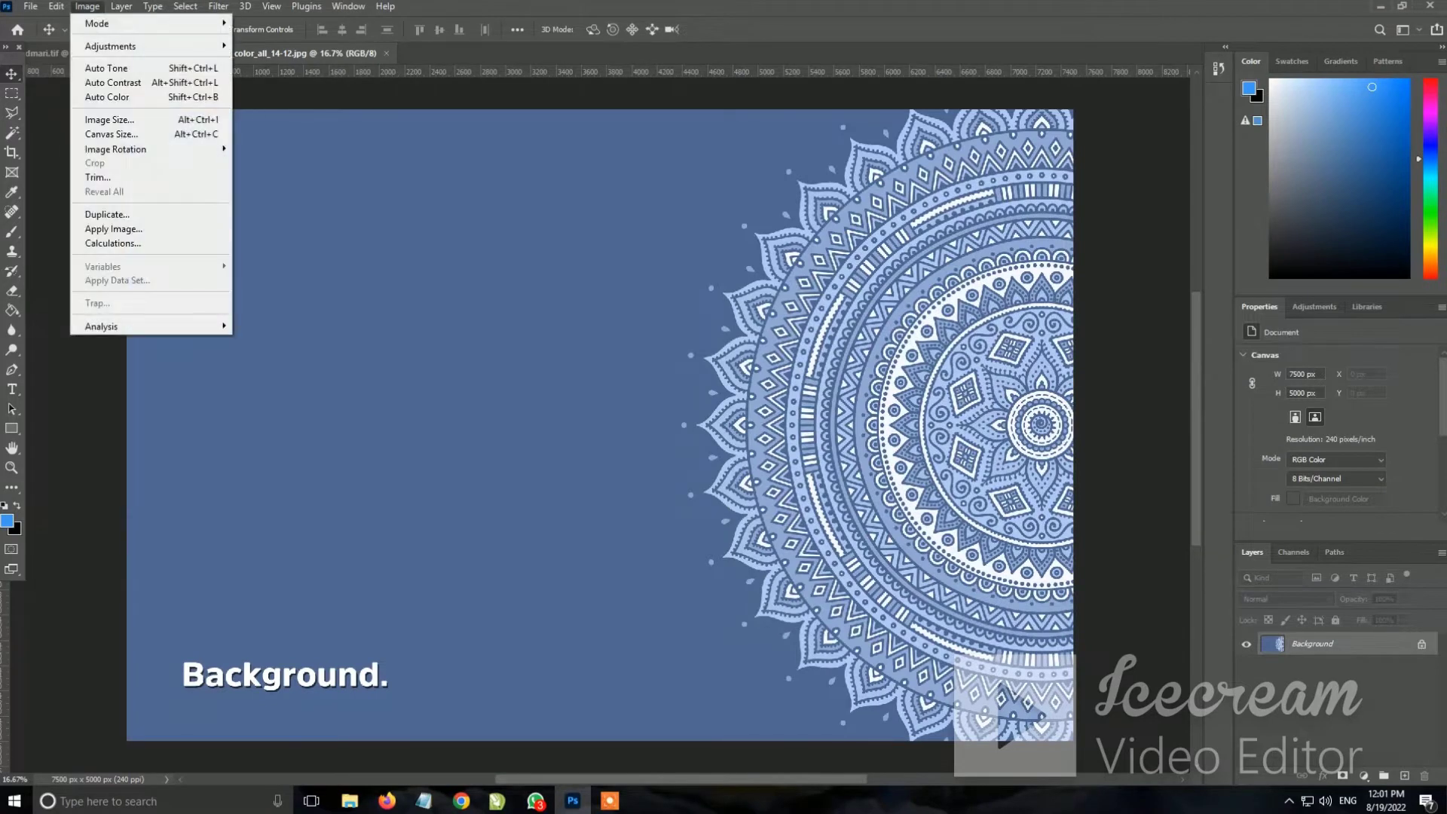
{"action": "left_click", "coordinate": [264, 67]}
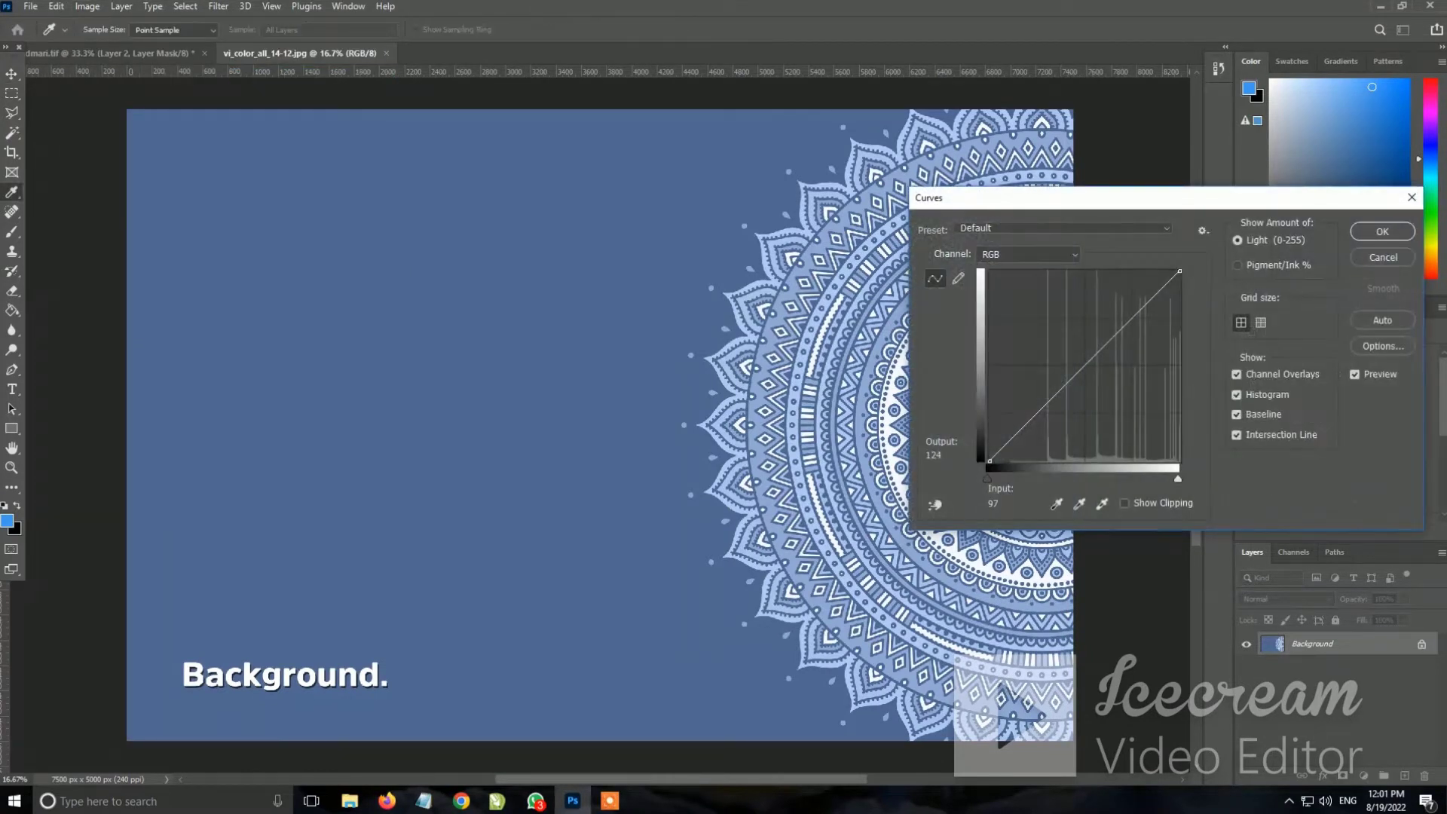
{"action": "left_click_drag", "start_coordinate": [1089, 359], "coordinate": [1079, 355]}
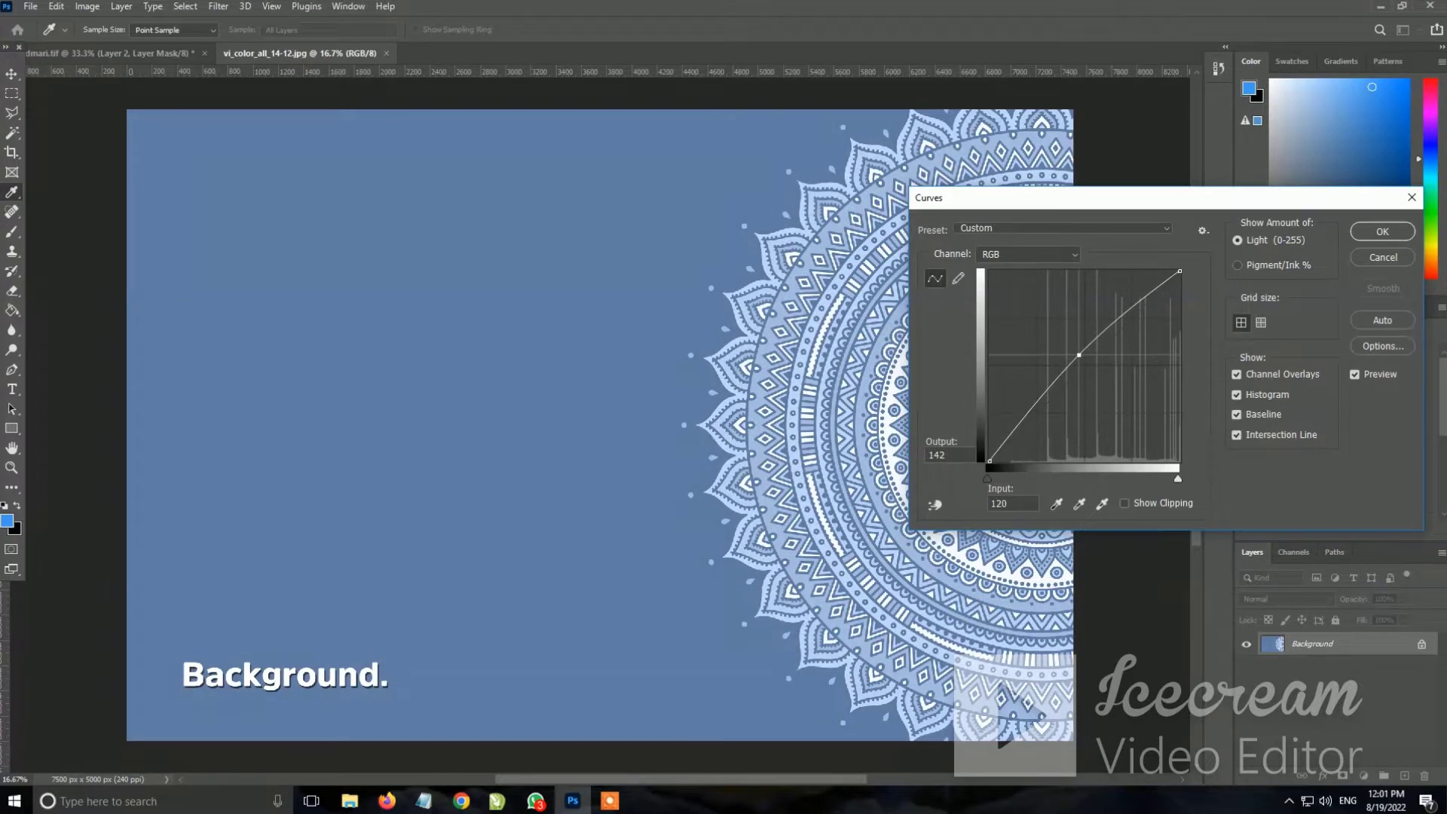
{"action": "left_click", "coordinate": [1382, 231]}
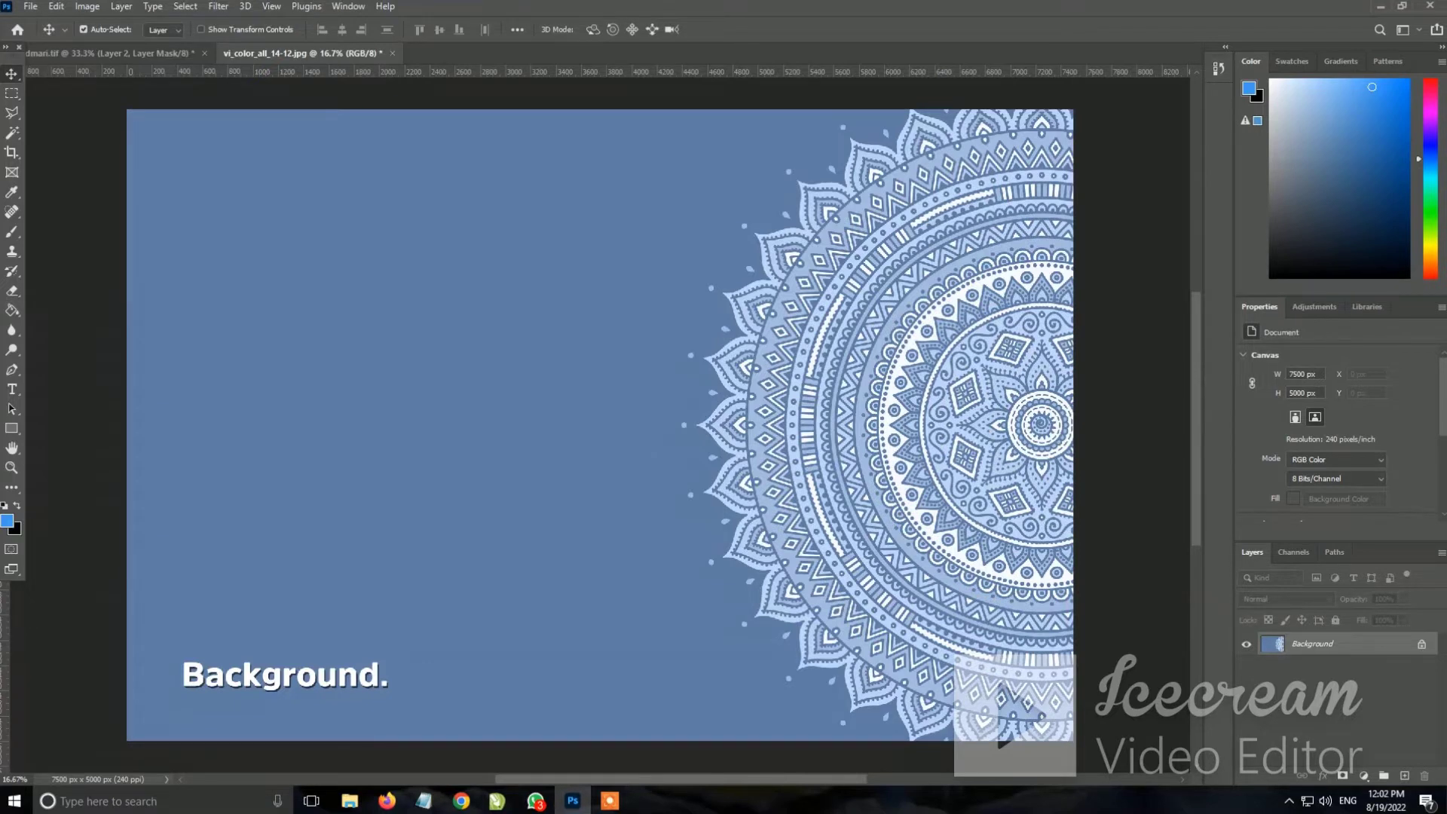
Select the Spot Healing Brush and enlarge it to 700 to paint out the caption
{"action": "left_click", "coordinate": [11, 212]}
{"action": "left_click", "coordinate": [83, 213]}
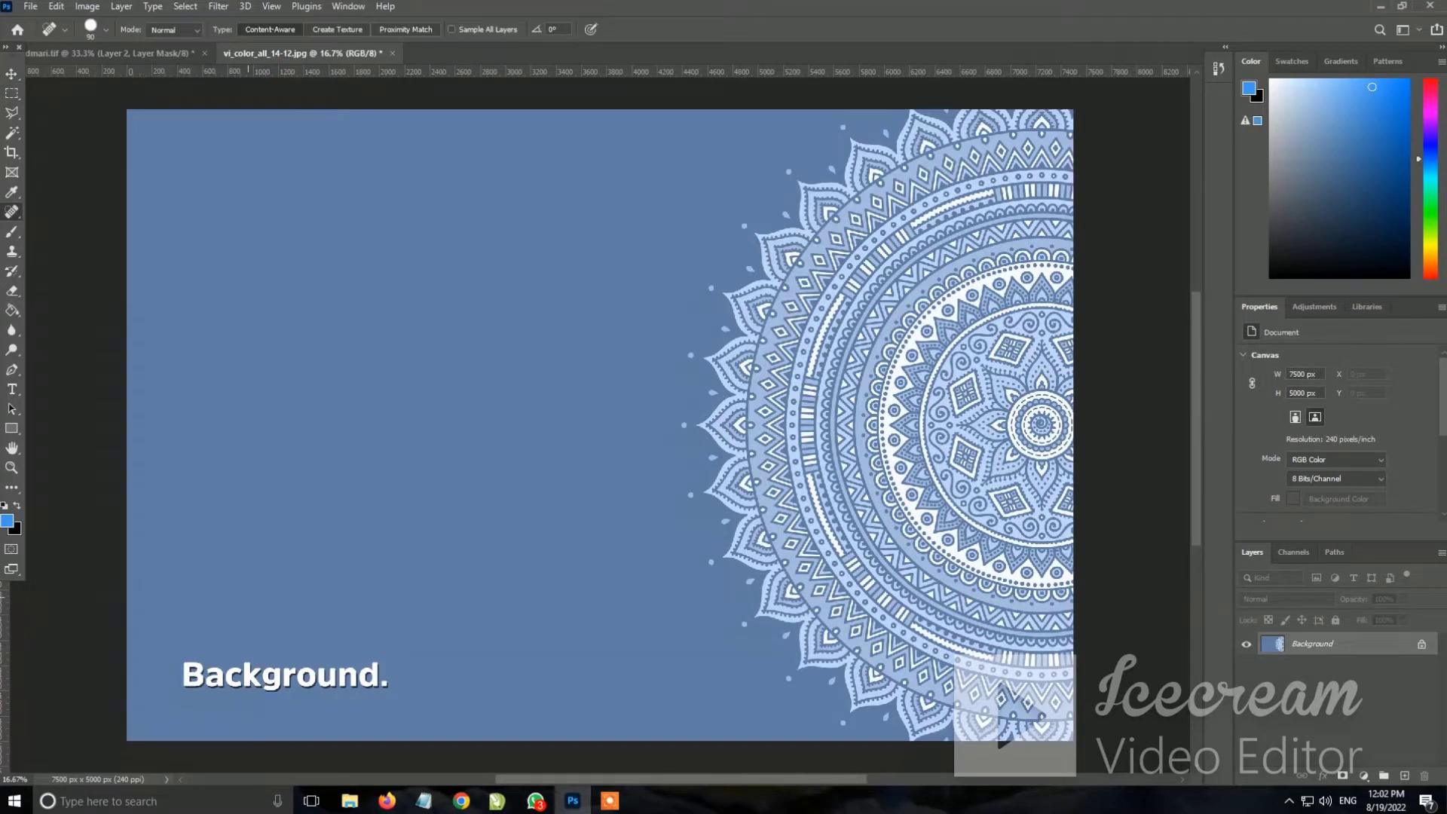
{"action": "key", "text": "bracketright"}
{"action": "key", "text": "bracketright"}
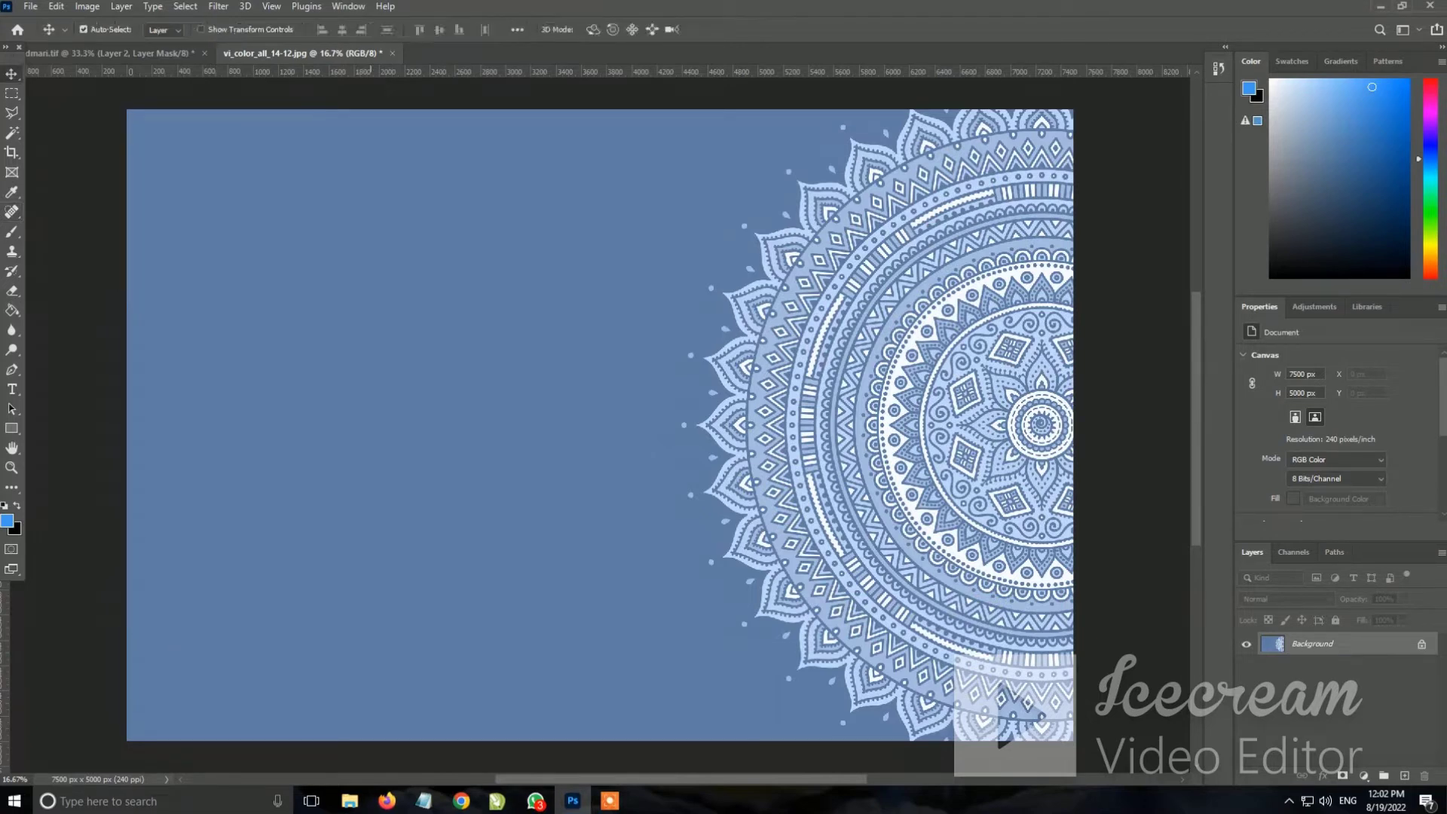
{"action": "key", "text": "ctrl+v"}
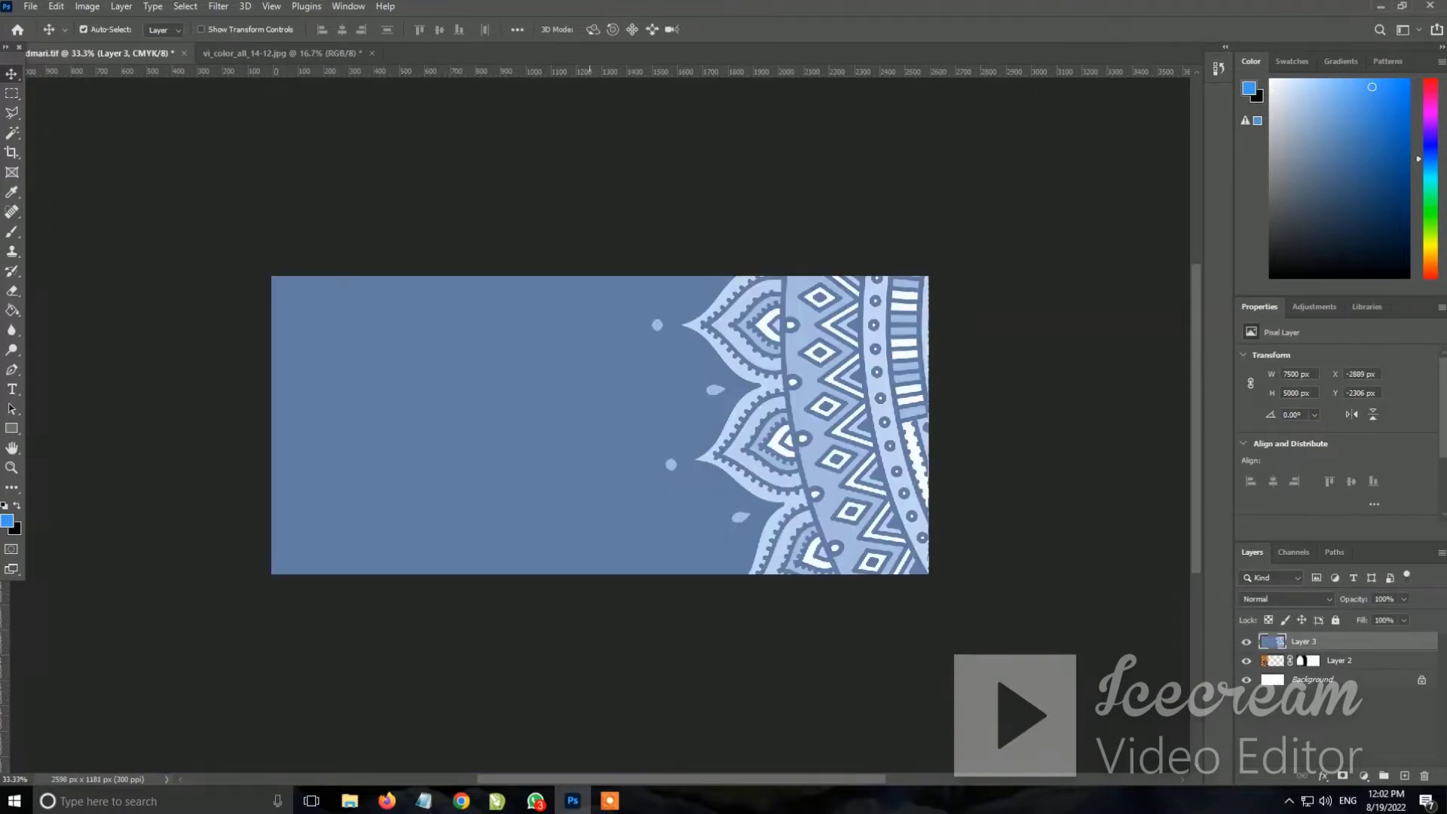
{"action": "key", "text": "ctrl+minus"}
{"action": "key", "text": "ctrl+minus"}
{"action": "key", "text": "ctrl+minus"}
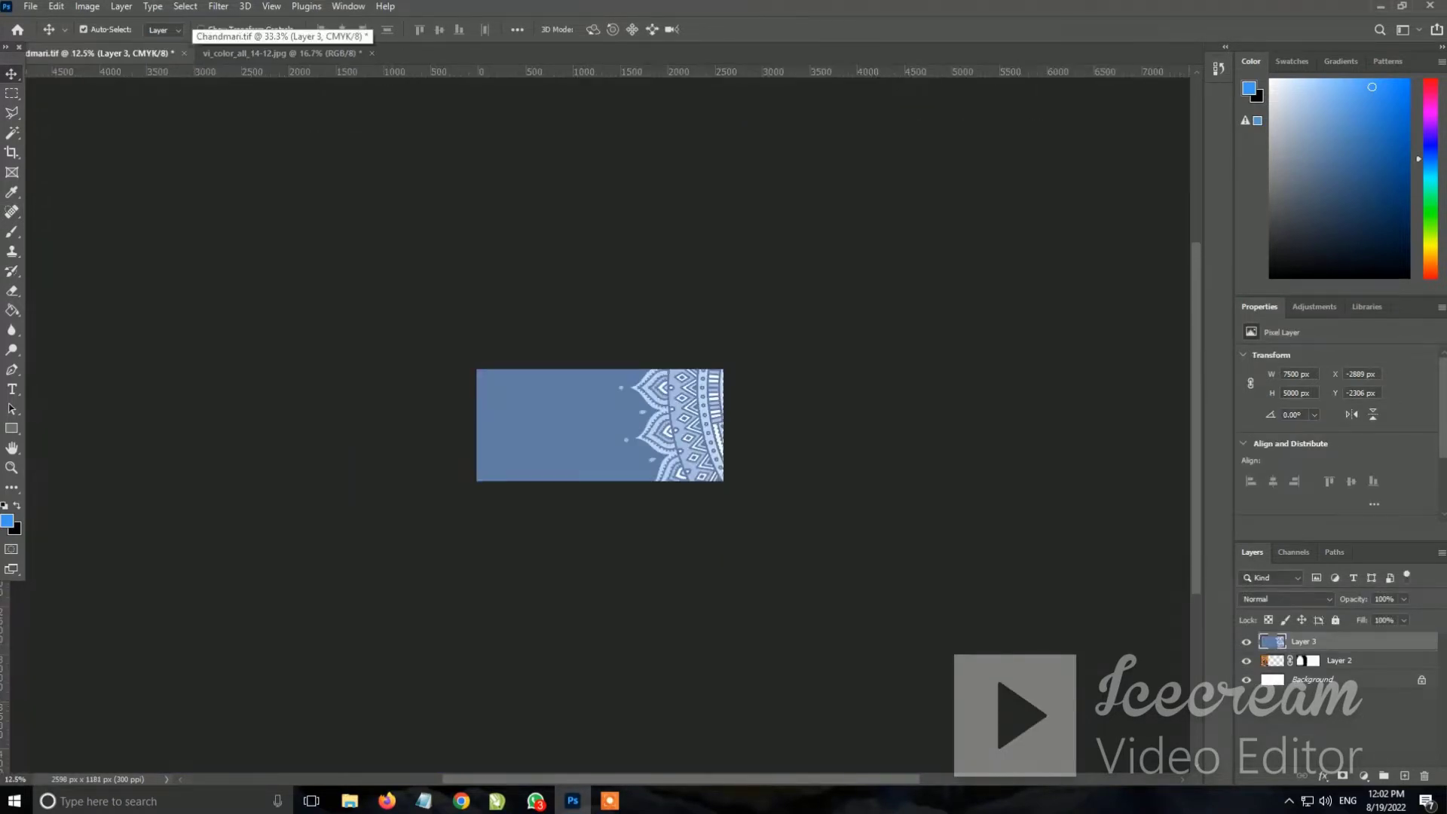
{"action": "key", "text": "ctrl+t"}
{"action": "key", "text": "ctrl+minus"}
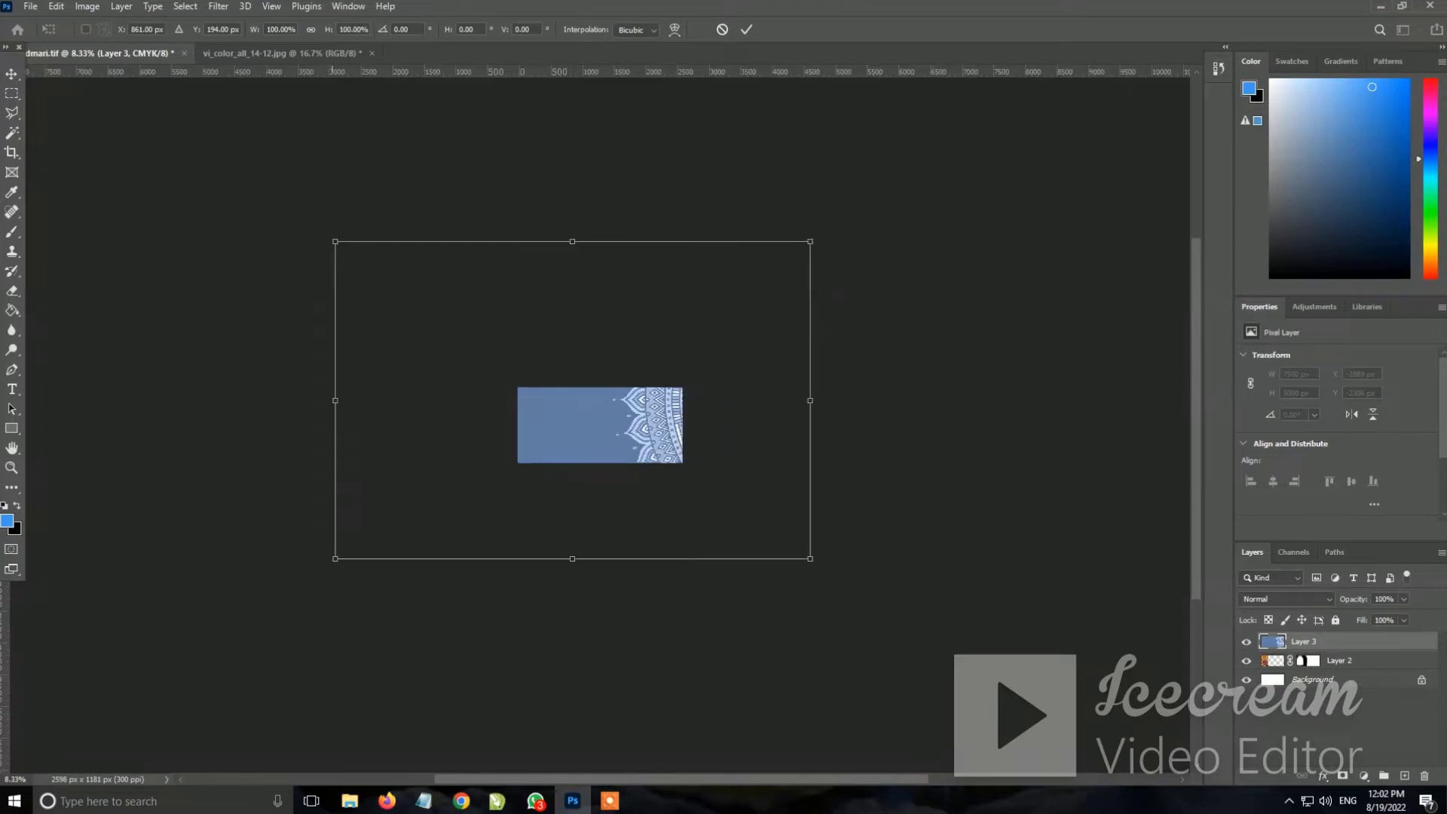
{"action": "left_click_drag", "start_coordinate": [336, 241], "coordinate": [518, 388]}
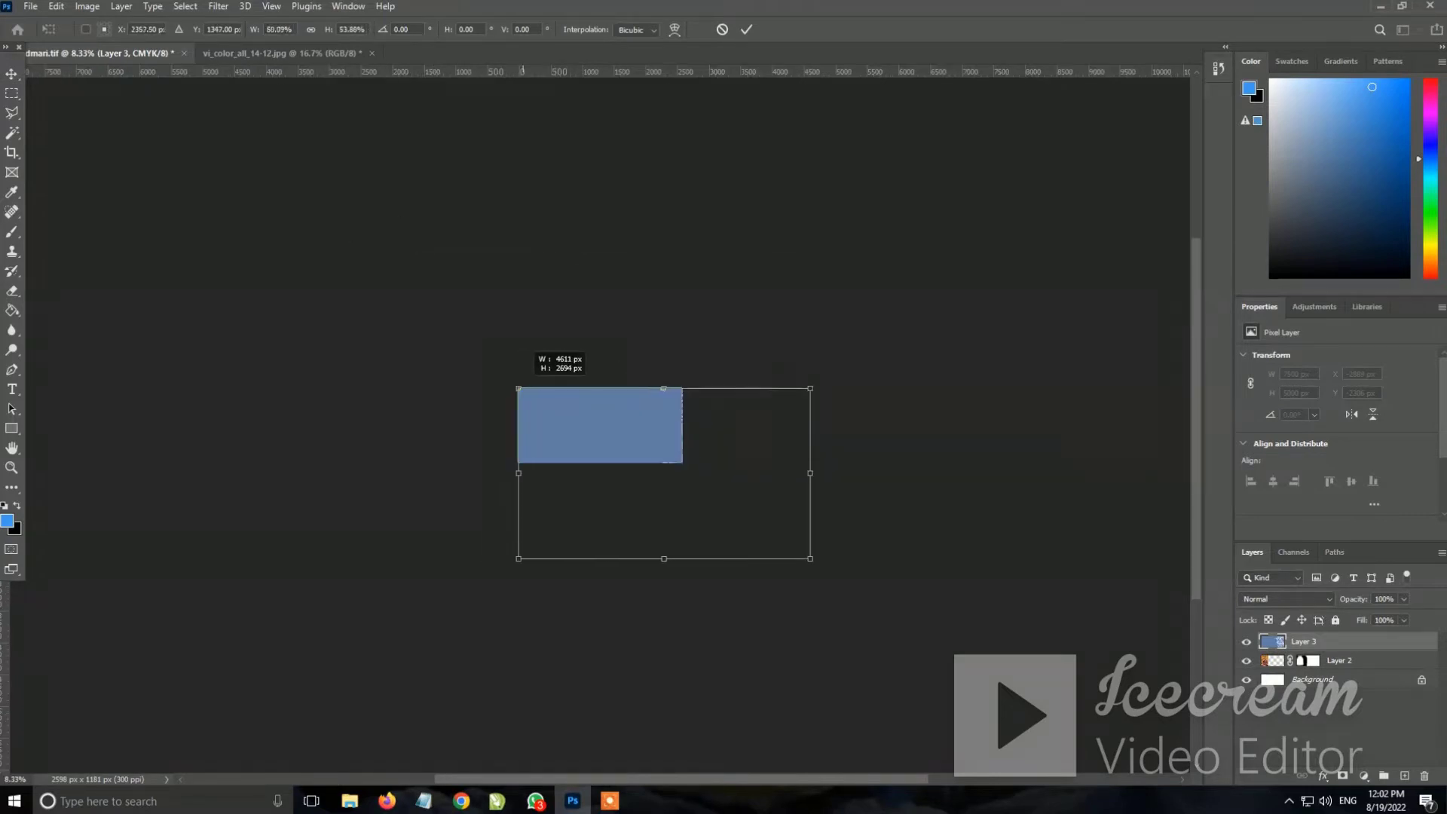
{"action": "left_click_drag", "start_coordinate": [810, 558], "coordinate": [683, 463]}
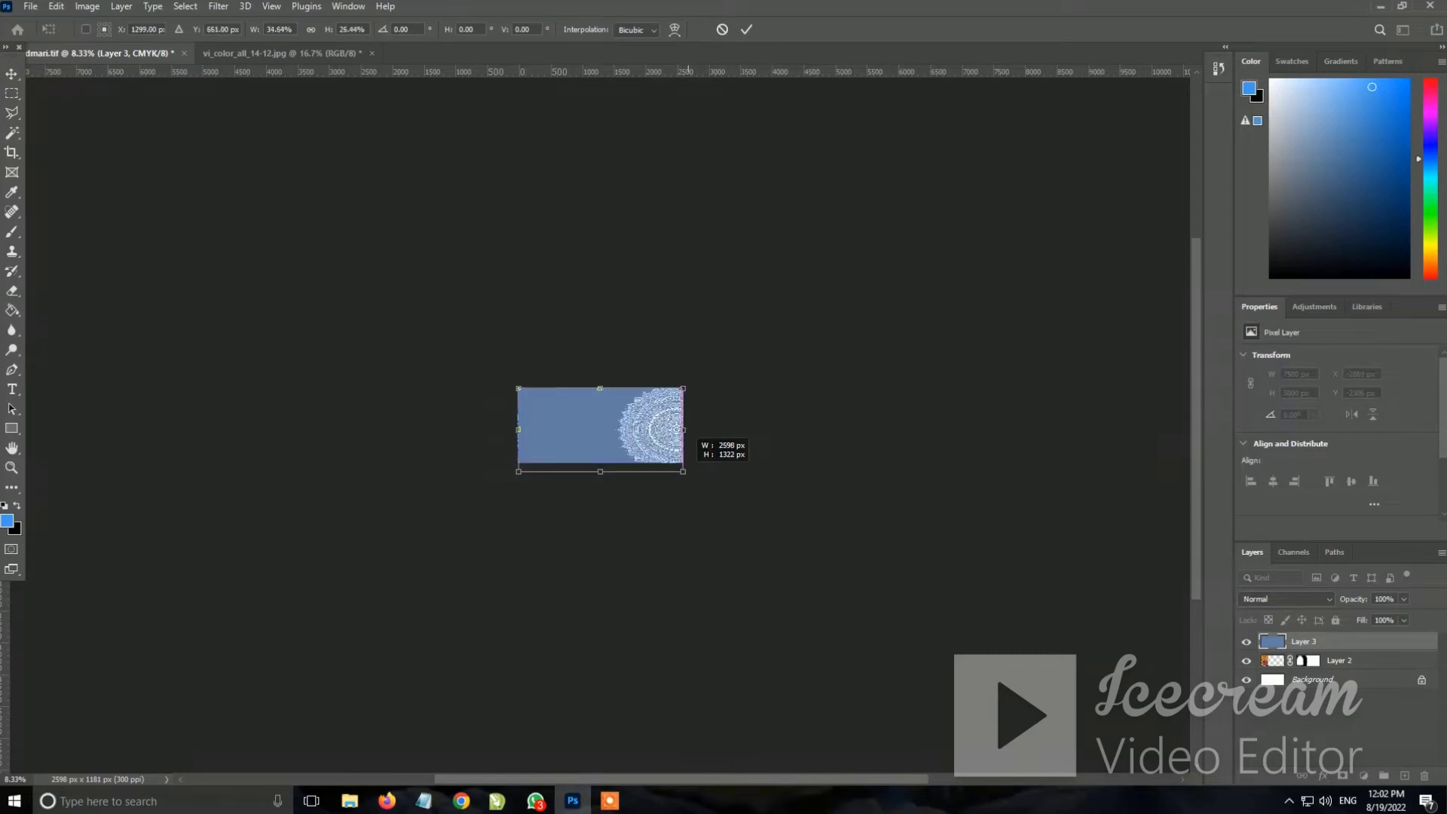
{"action": "key", "text": "ctrl+plus"}
{"action": "key", "text": "ctrl+plus"}
{"action": "key", "text": "ctrl+plus"}
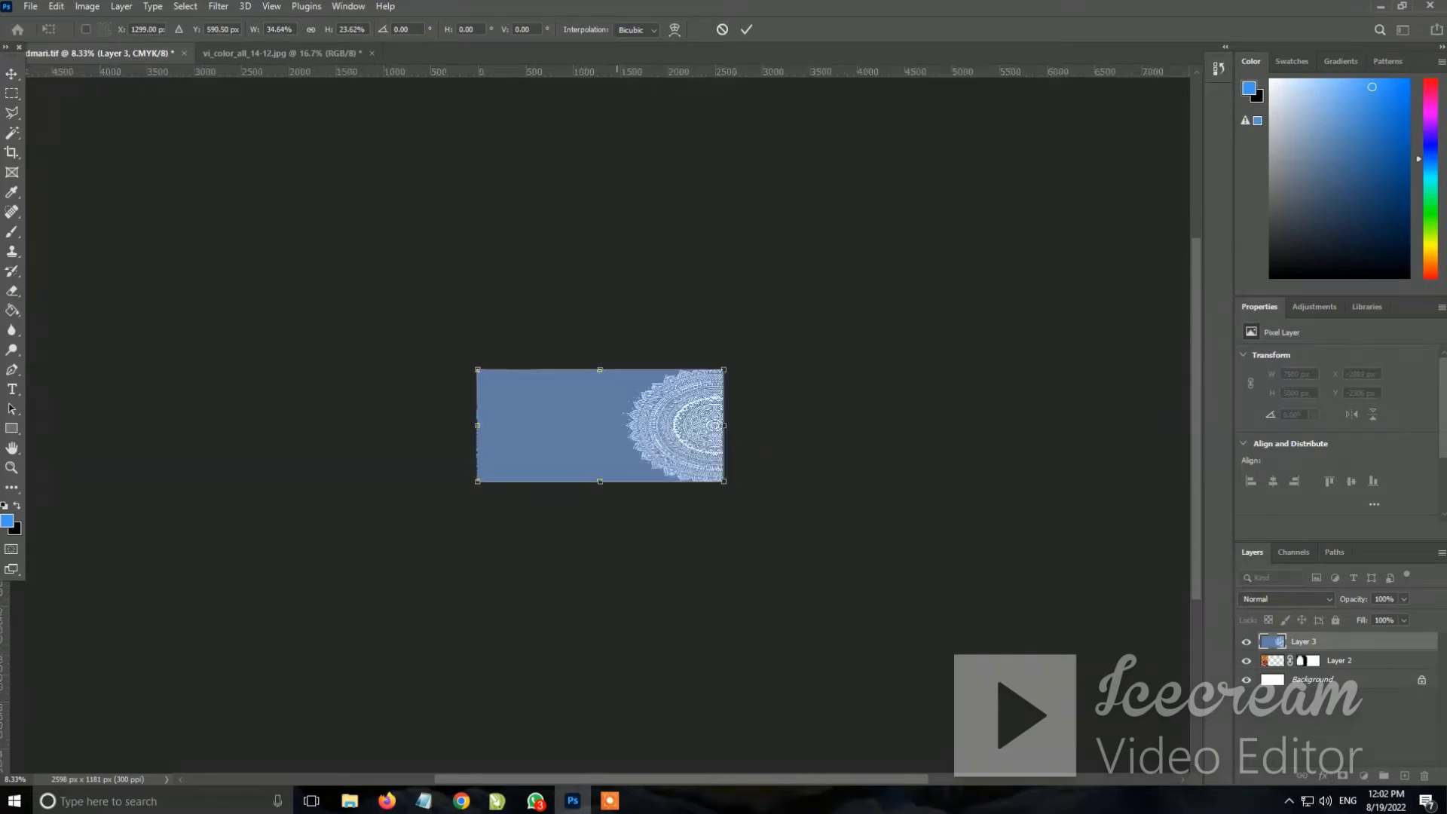
{"action": "key", "text": "Return"}
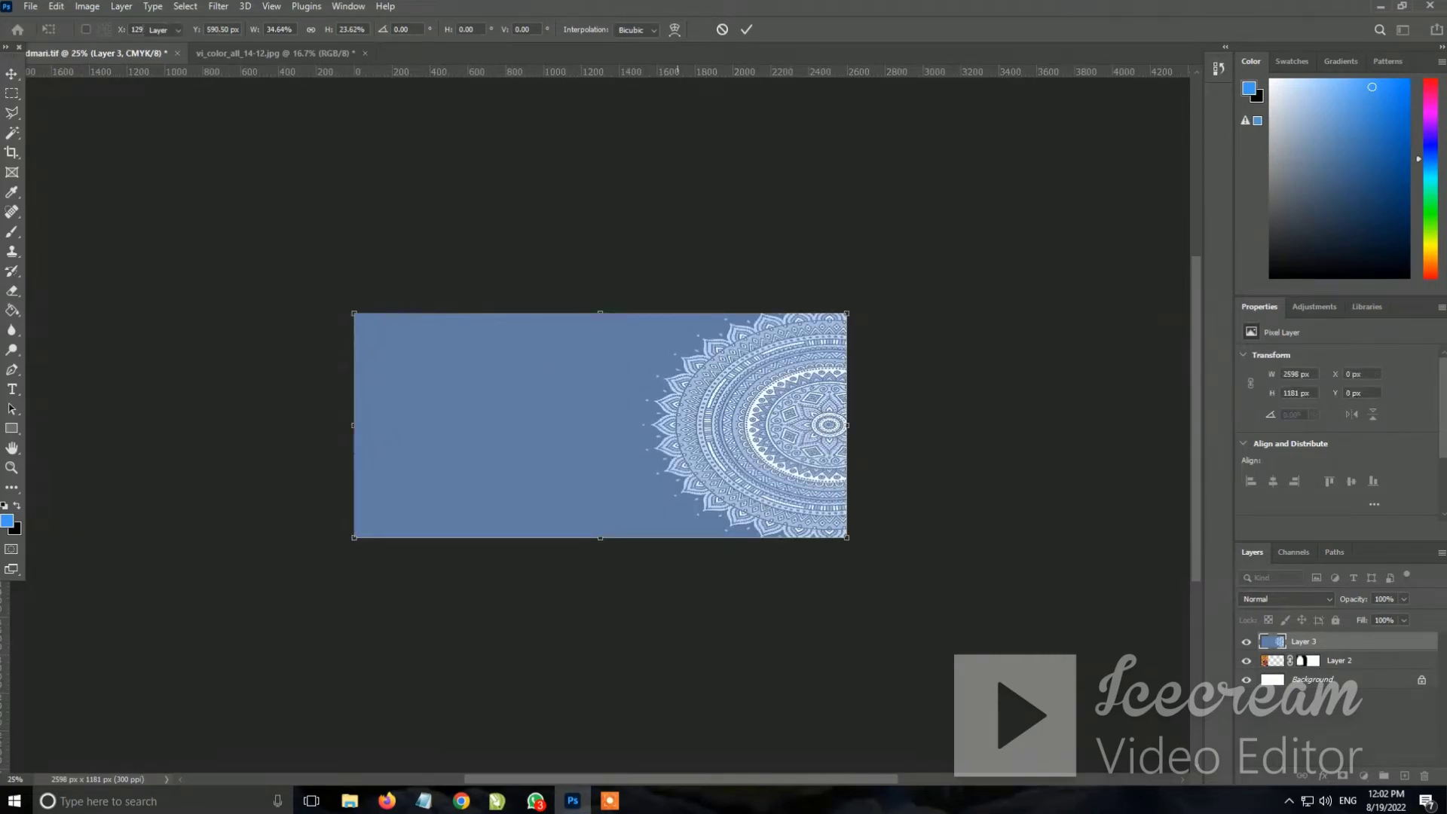
{"action": "right_click", "coordinate": [688, 385]}
{"action": "key", "text": "Escape"}
{"action": "key", "text": "ctrl+t"}
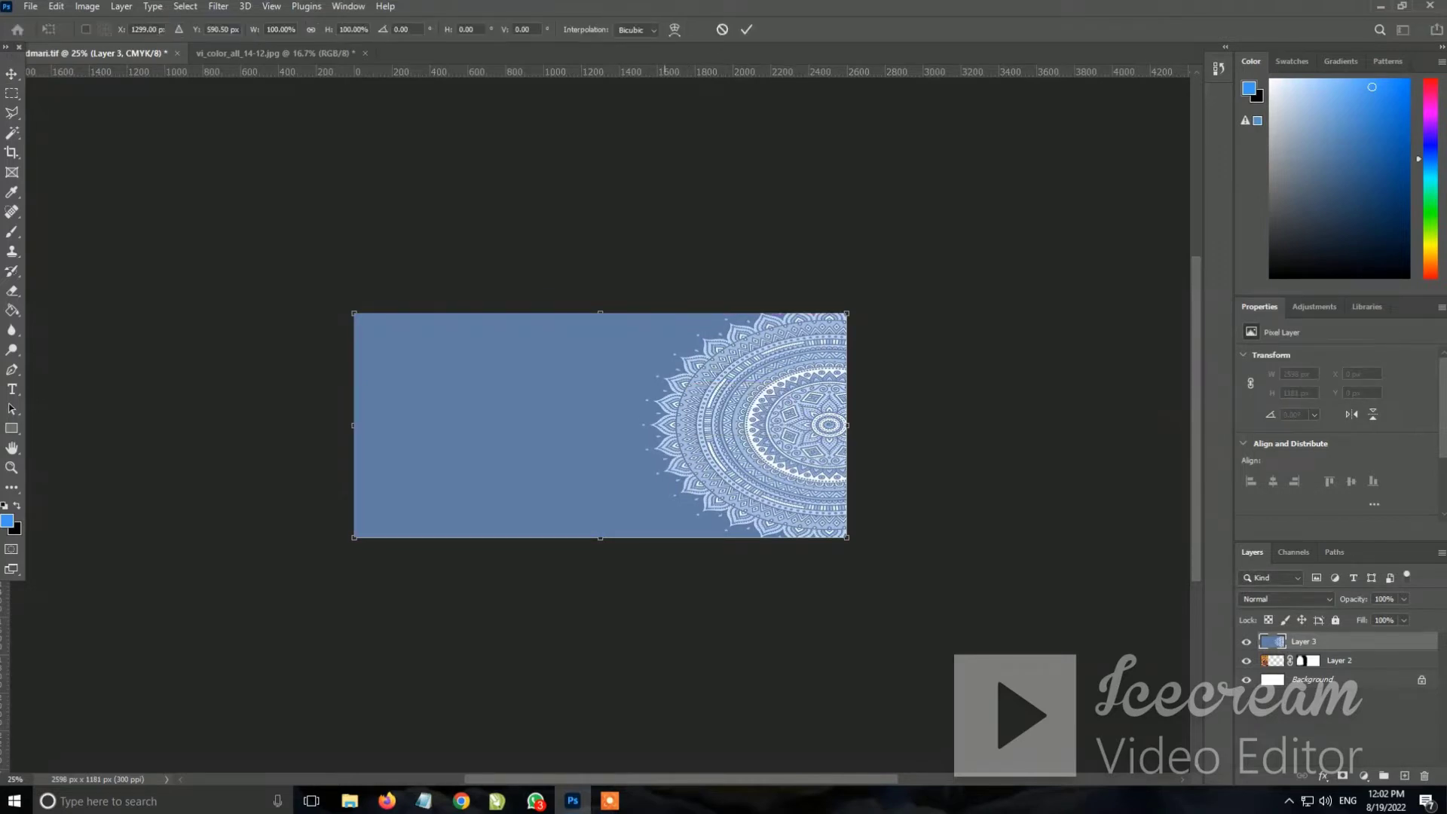
{"action": "right_click", "coordinate": [670, 414]}
{"action": "left_click", "coordinate": [712, 713]}
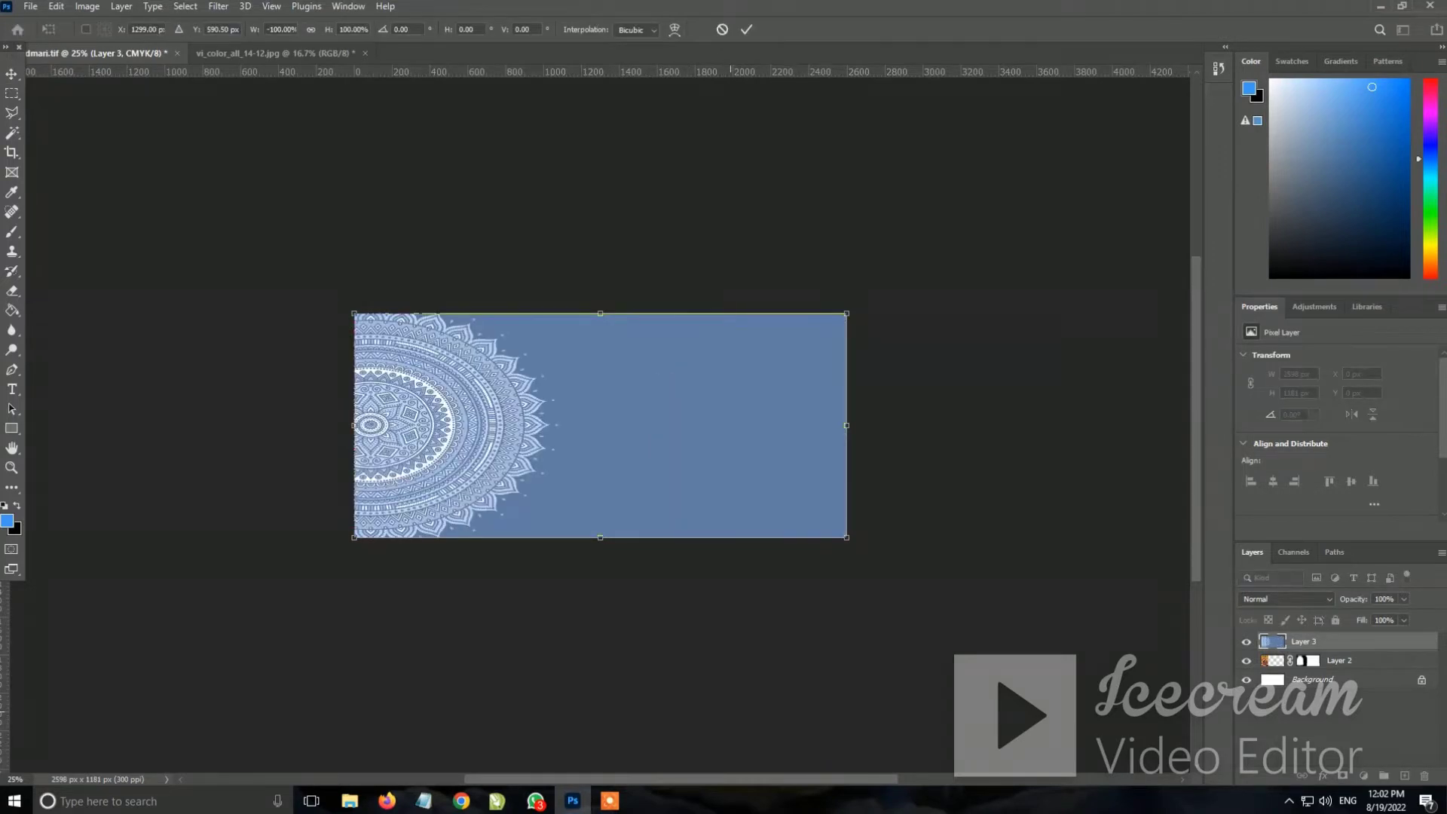
{"action": "key", "text": "Return"}
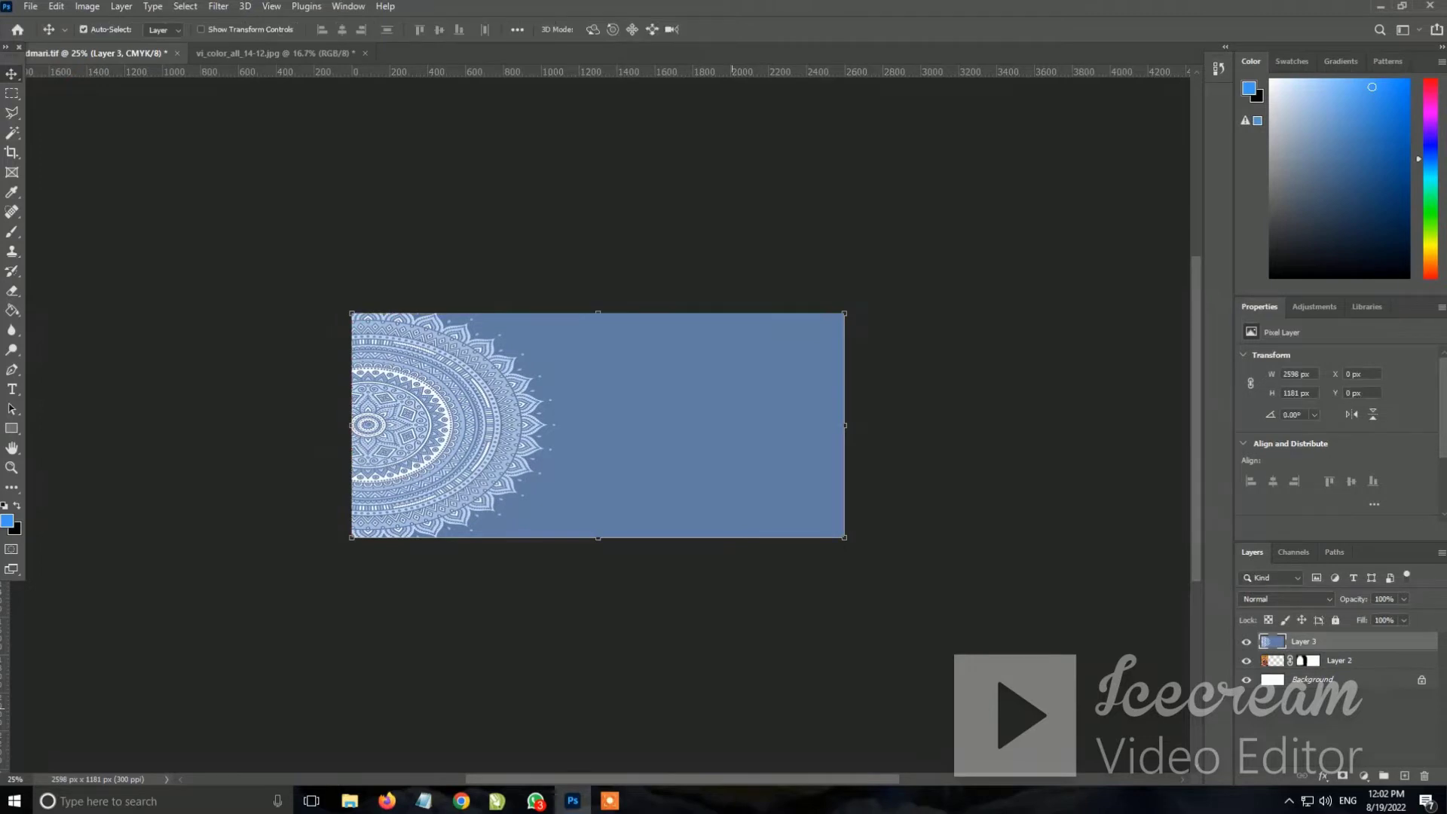
{"action": "left_click", "coordinate": [83, 29]}
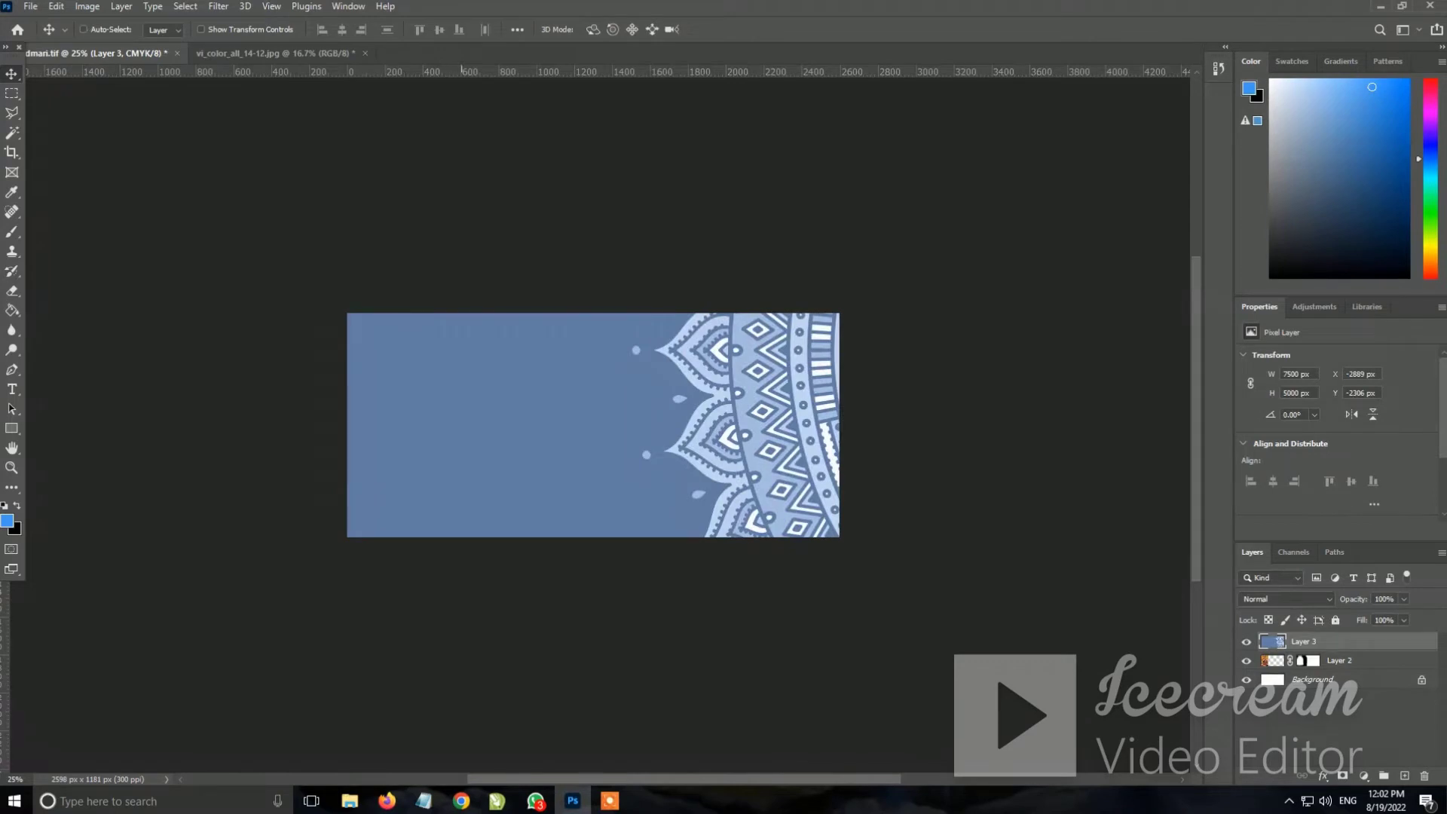
Scale the mandala layer down to the canvas size and flip it horizontally
{"action": "key", "text": "ctrl+t"}
{"action": "key", "text": "ctrl+minus"}
{"action": "key", "text": "ctrl+minus"}
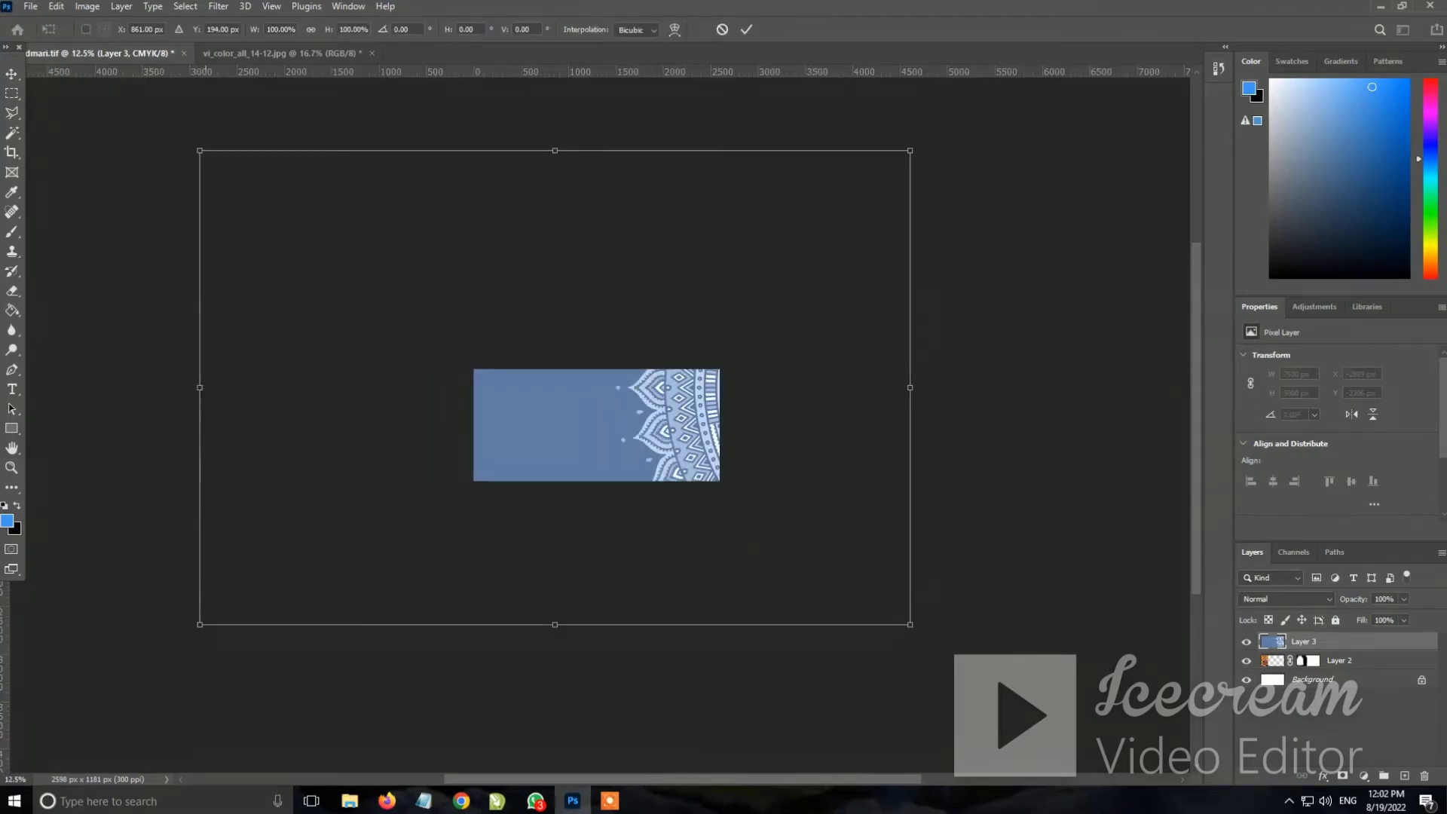
{"action": "left_click_drag", "start_coordinate": [199, 150], "coordinate": [474, 369]}
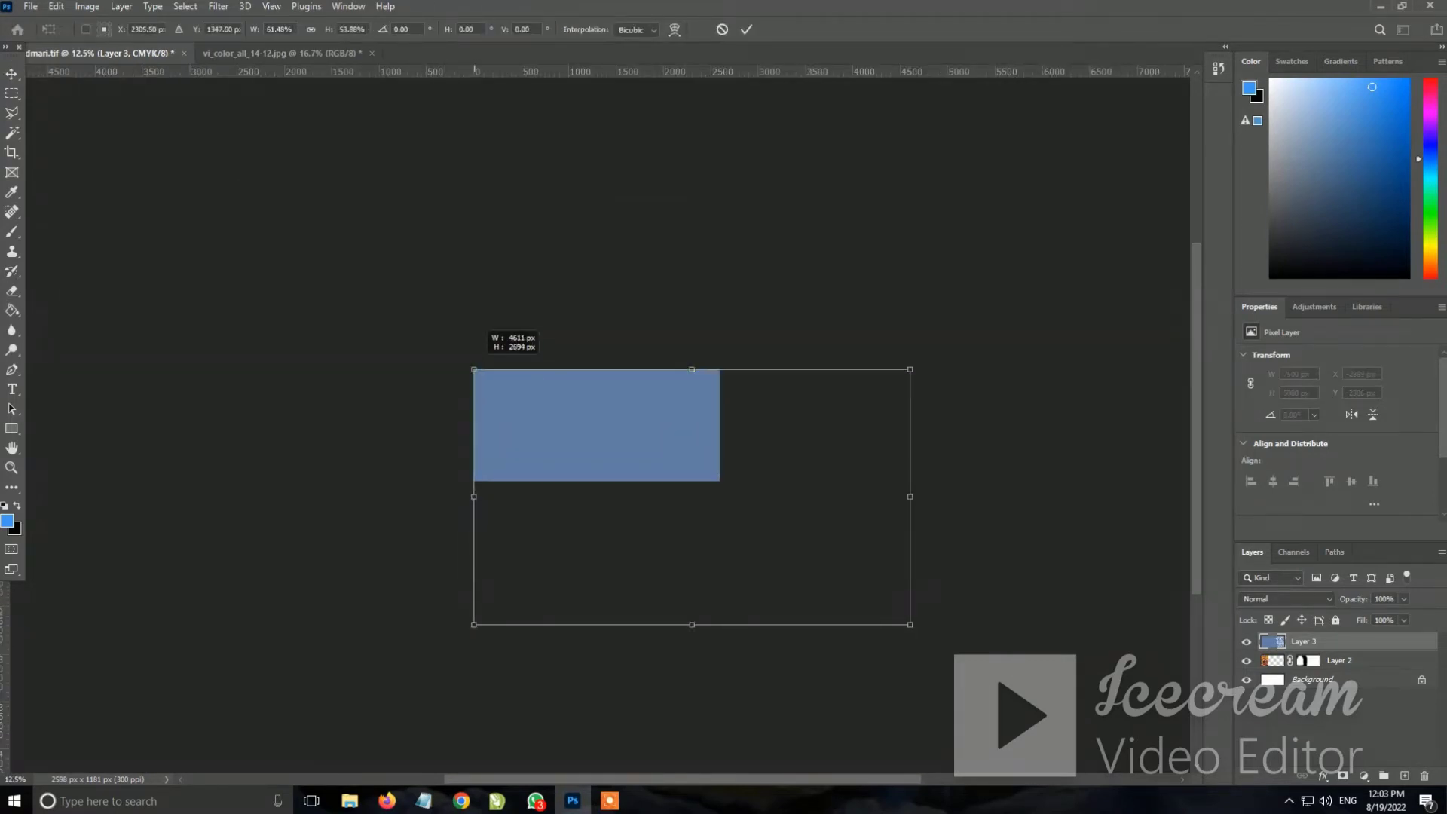
{"action": "left_click_drag", "start_coordinate": [911, 624], "coordinate": [720, 480]}
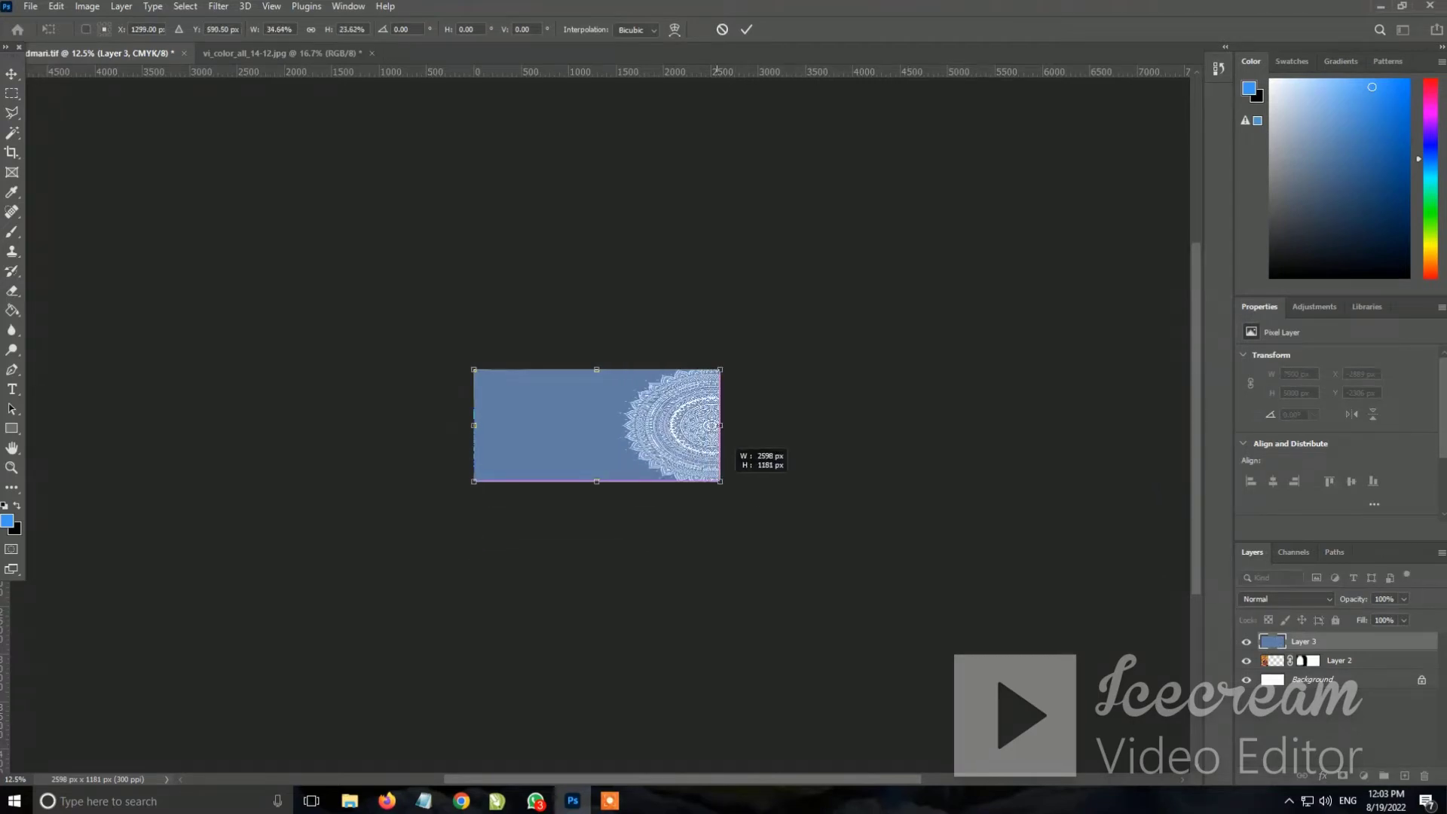
{"action": "right_click", "coordinate": [667, 429]}
{"action": "left_click", "coordinate": [708, 729]}
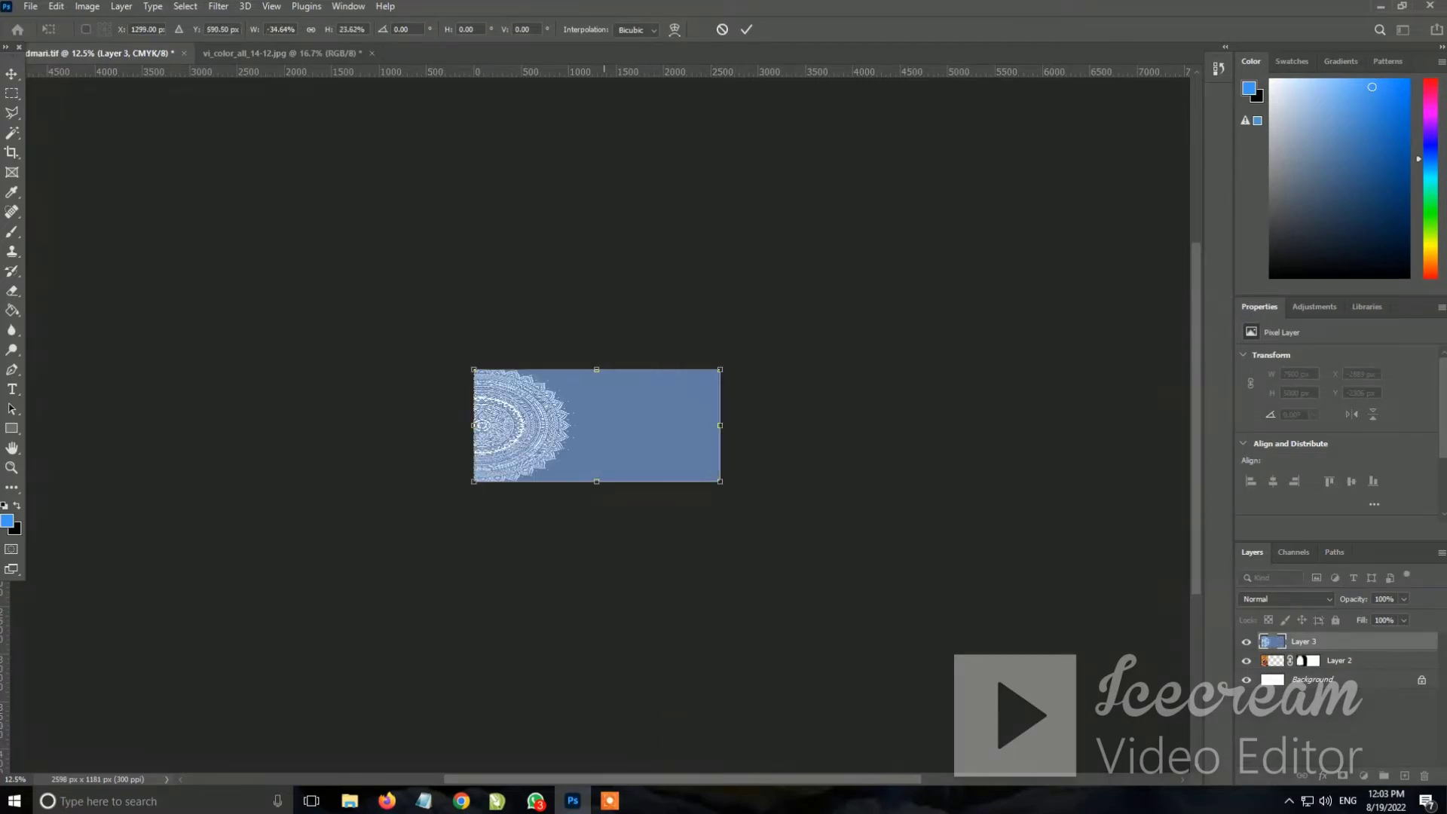
Stretch the mandala slightly taller, commit the transform, and move it beneath the Durga layer
{"action": "key", "text": "ctrl+plus"}
{"action": "key", "text": "ctrl+plus"}
{"action": "key", "text": "ctrl+plus"}
{"action": "left_click_drag", "start_coordinate": [590, 575], "coordinate": [591, 583]}
{"action": "type", "text": "129"}
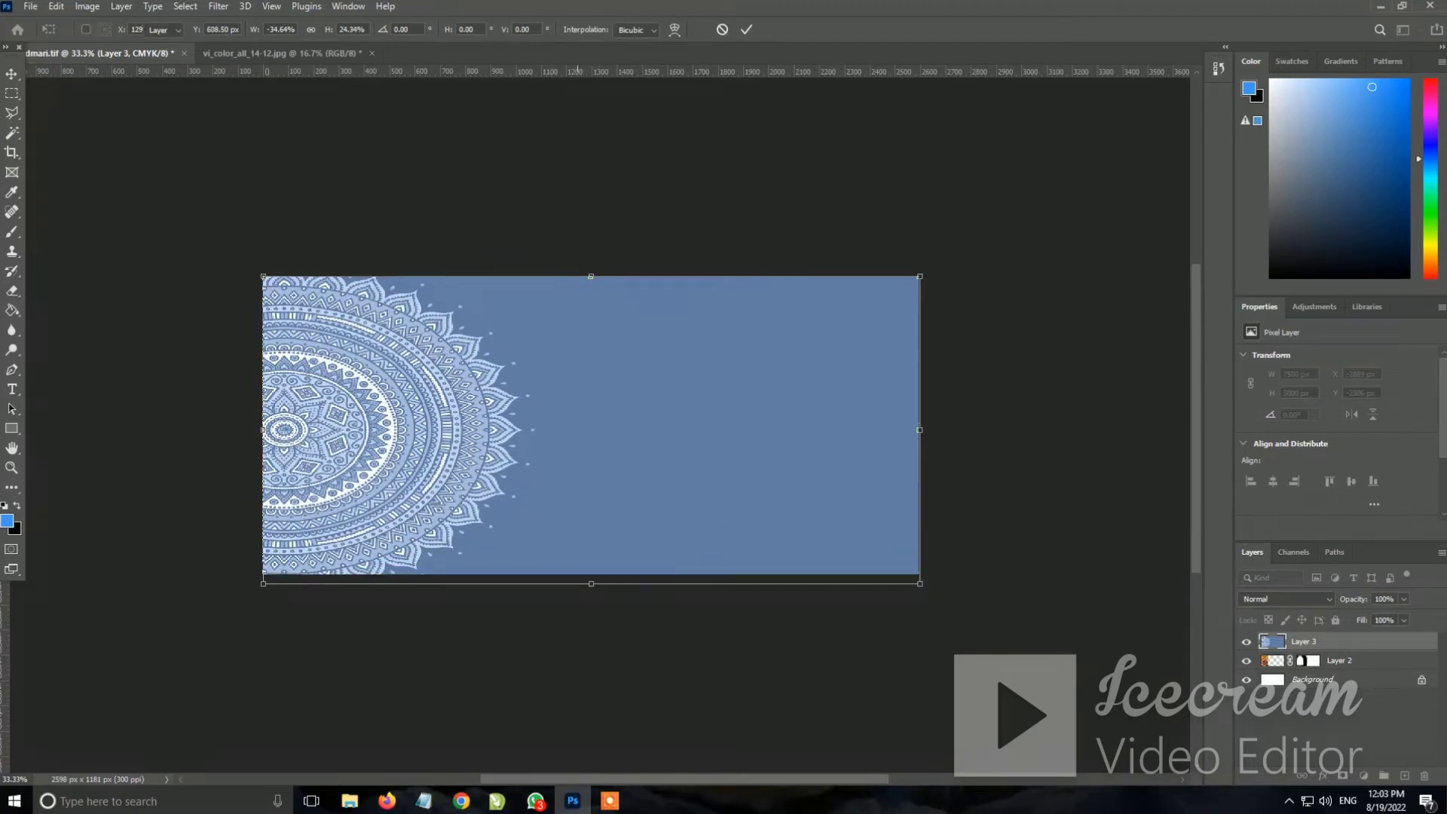
{"action": "key", "text": "Return"}
{"action": "left_click_drag", "start_coordinate": [1304, 641], "coordinate": [1304, 670]}
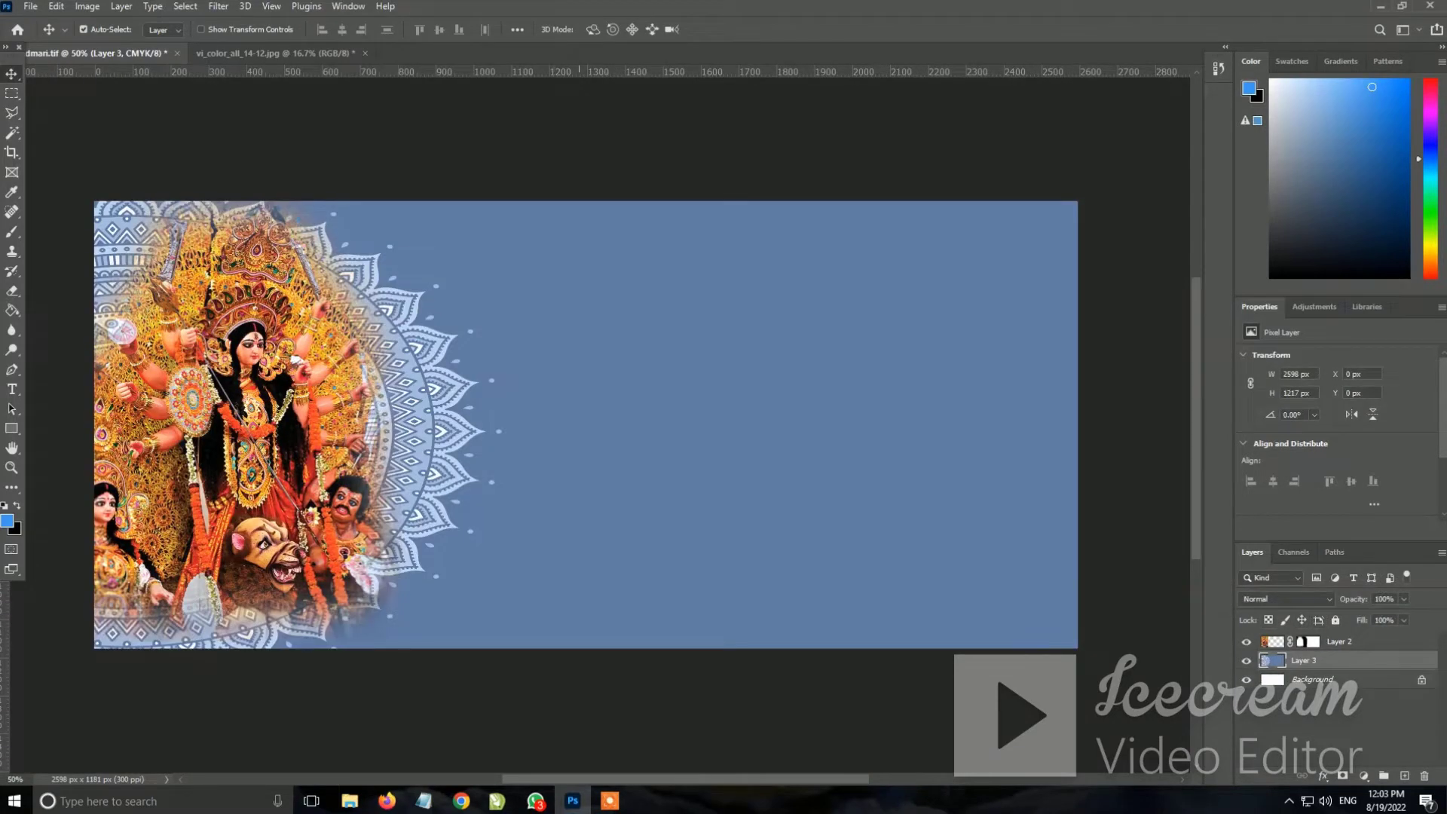
Delete the blue mandala layer and paste the orange mandala from Downloads into the Durga document
{"action": "key", "text": "Delete"}
{"action": "key", "text": "ctrl+o"}
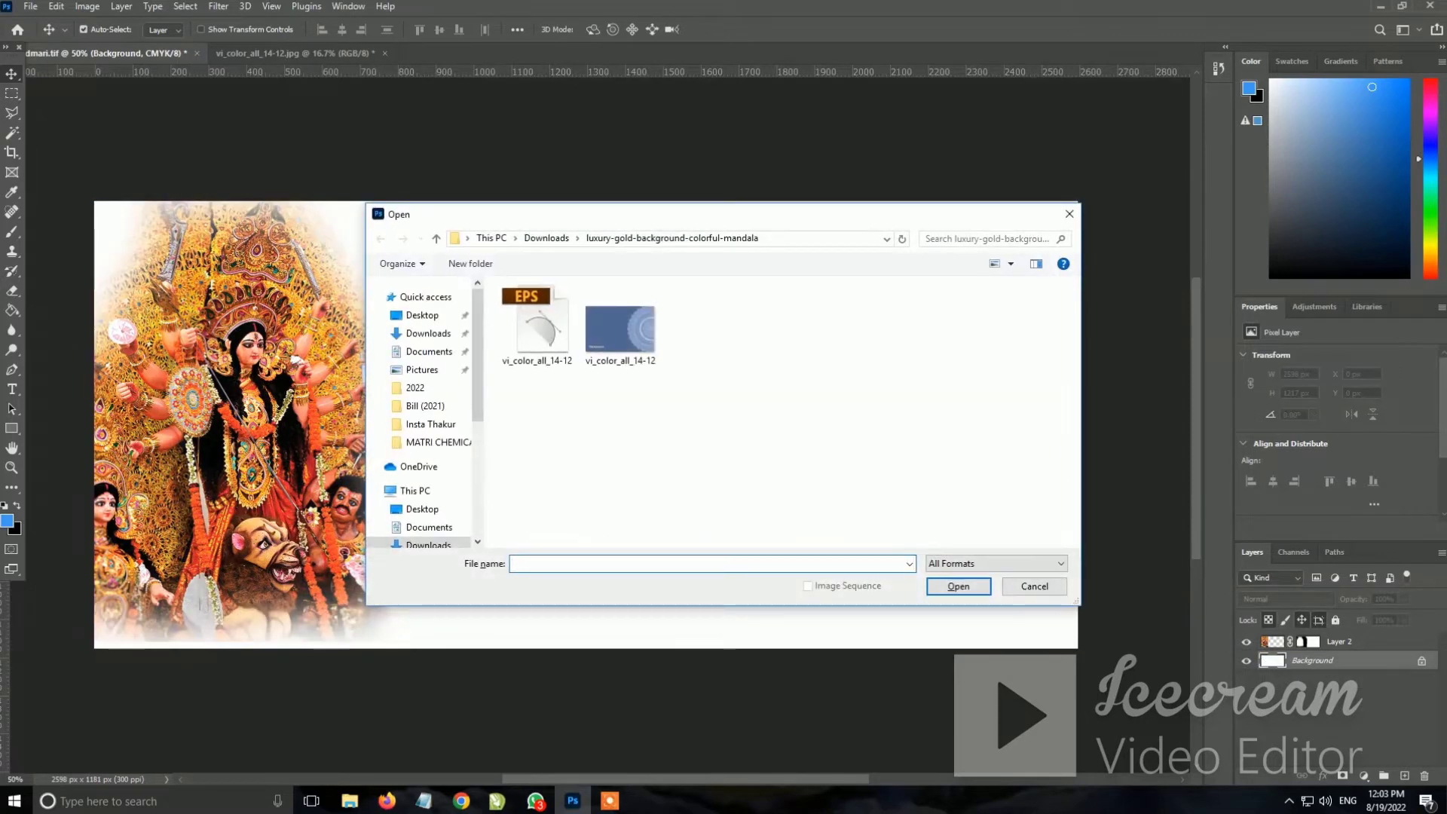
{"action": "left_click", "coordinate": [436, 239]}
{"action": "double_click", "coordinate": [537, 324]}
{"action": "double_click", "coordinate": [619, 329]}
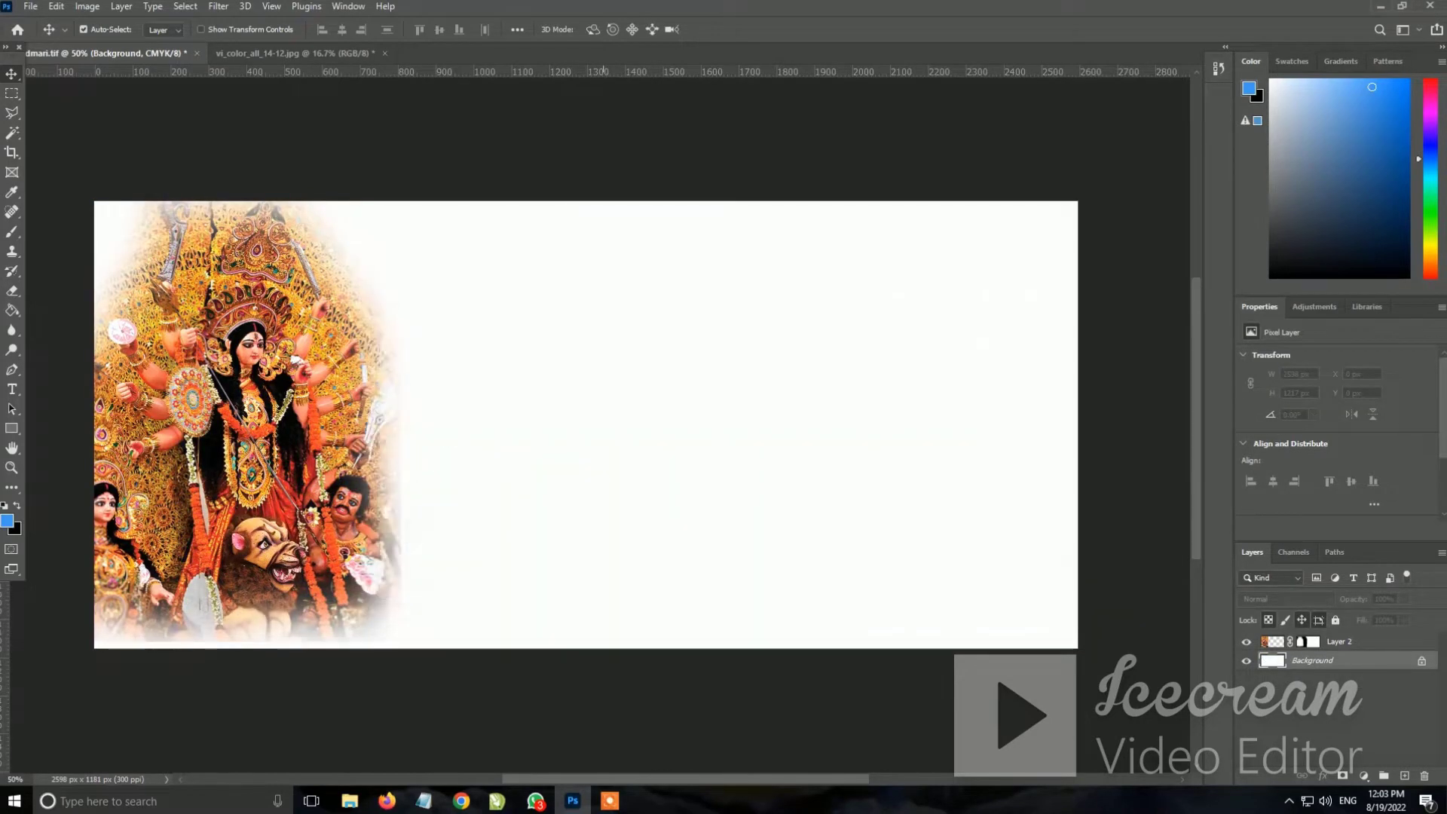
{"action": "left_click", "coordinate": [105, 52]}
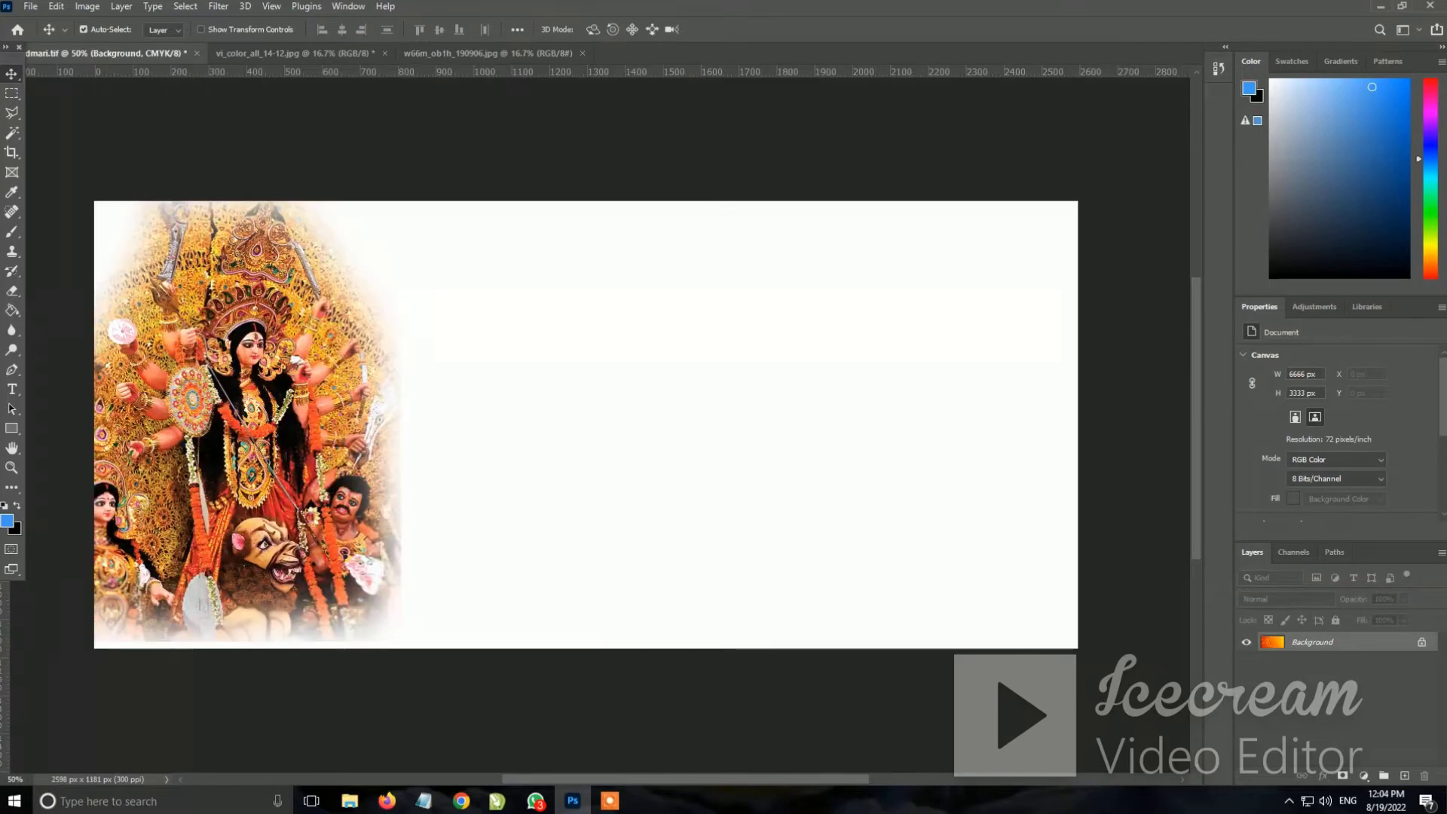
{"action": "key", "text": "ctrl+v"}
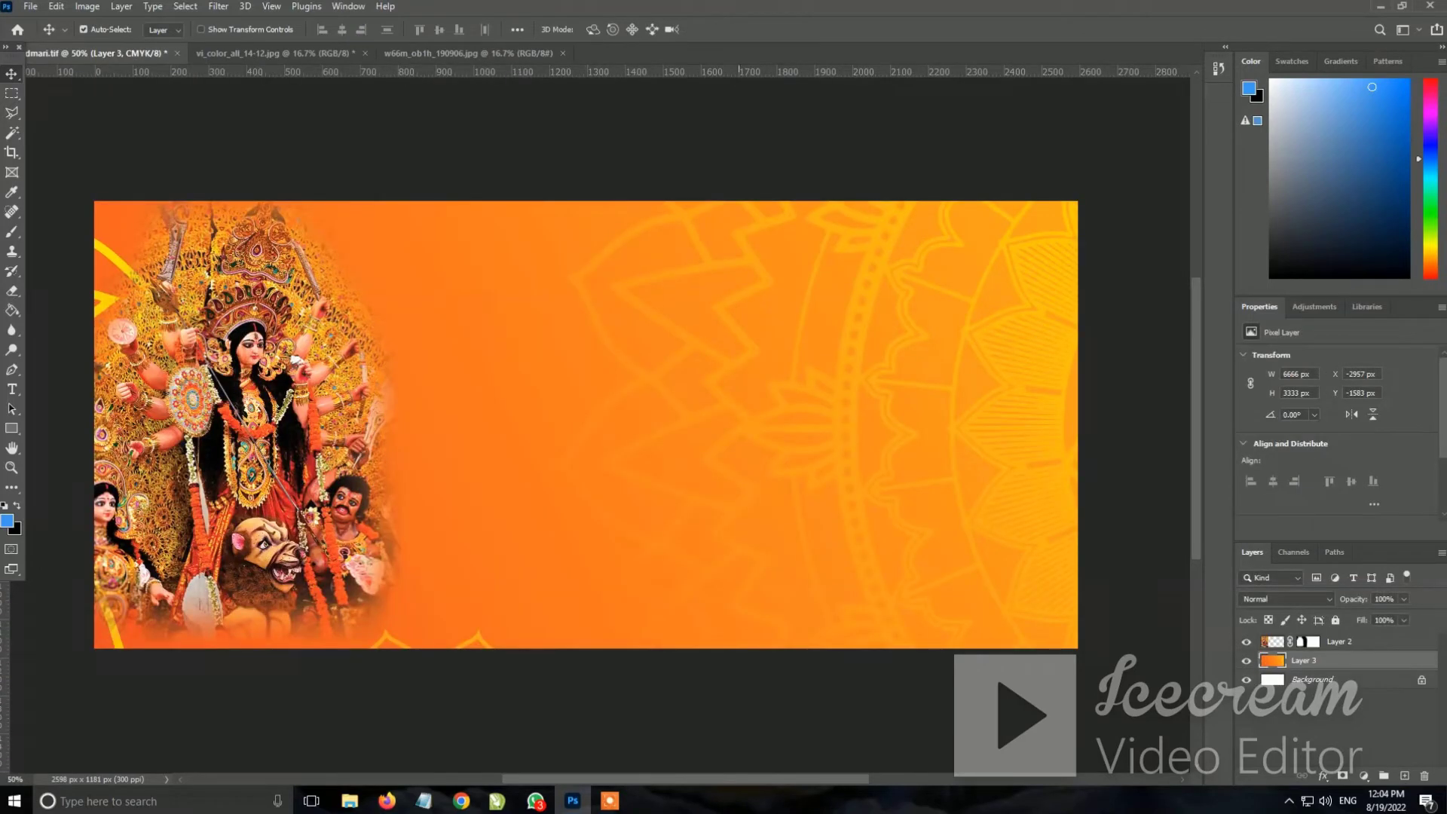
Free-transform the orange mandala, shrinking it toward the canvas size
{"action": "key", "text": "ctrl+minus"}
{"action": "key", "text": "ctrl+minus"}
{"action": "key", "text": "ctrl+minus"}
{"action": "key", "text": "ctrl+t"}
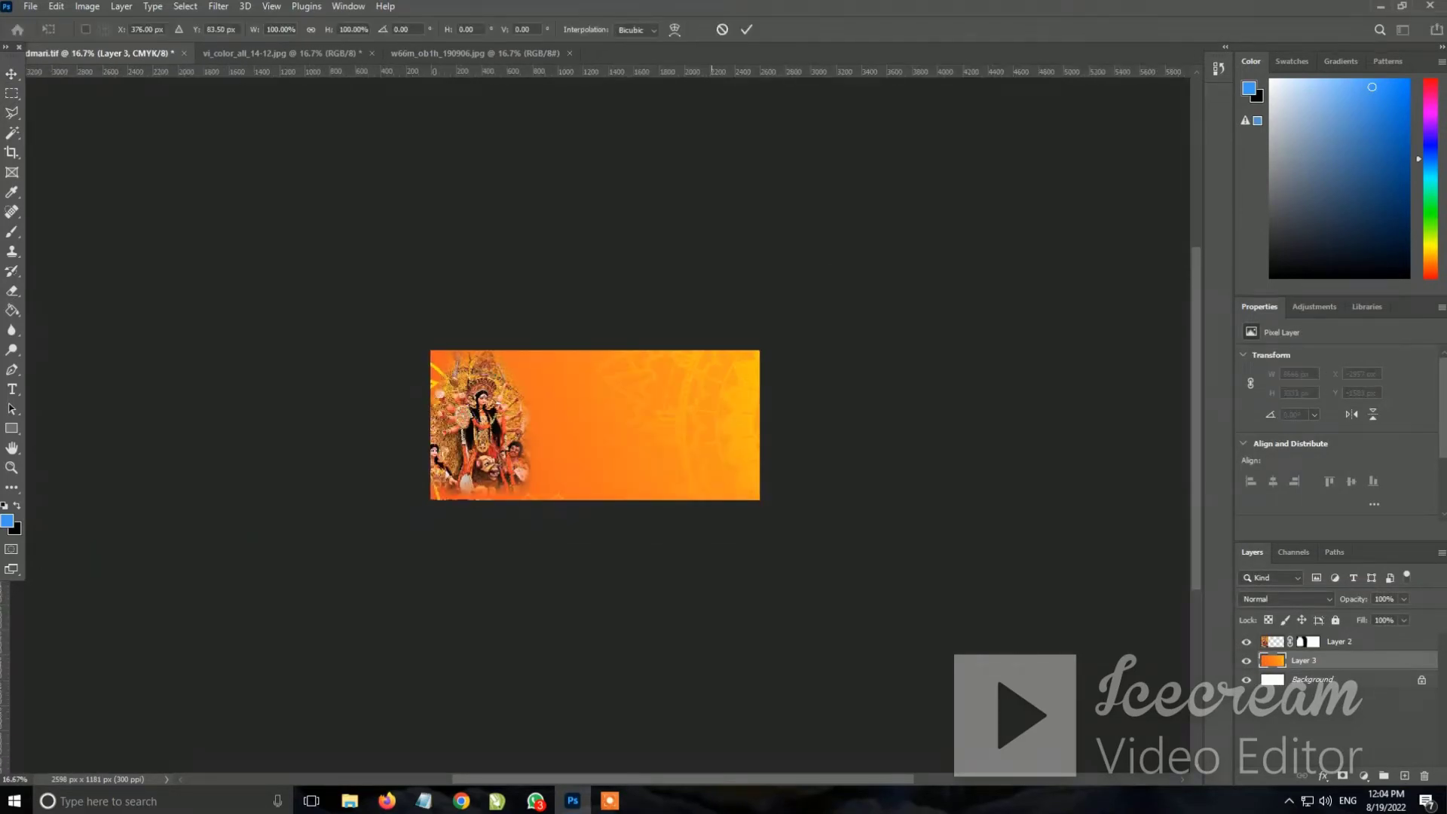
{"action": "key", "text": "ctrl+minus"}
{"action": "left_click_drag", "start_coordinate": [191, 217], "coordinate": [473, 369]}
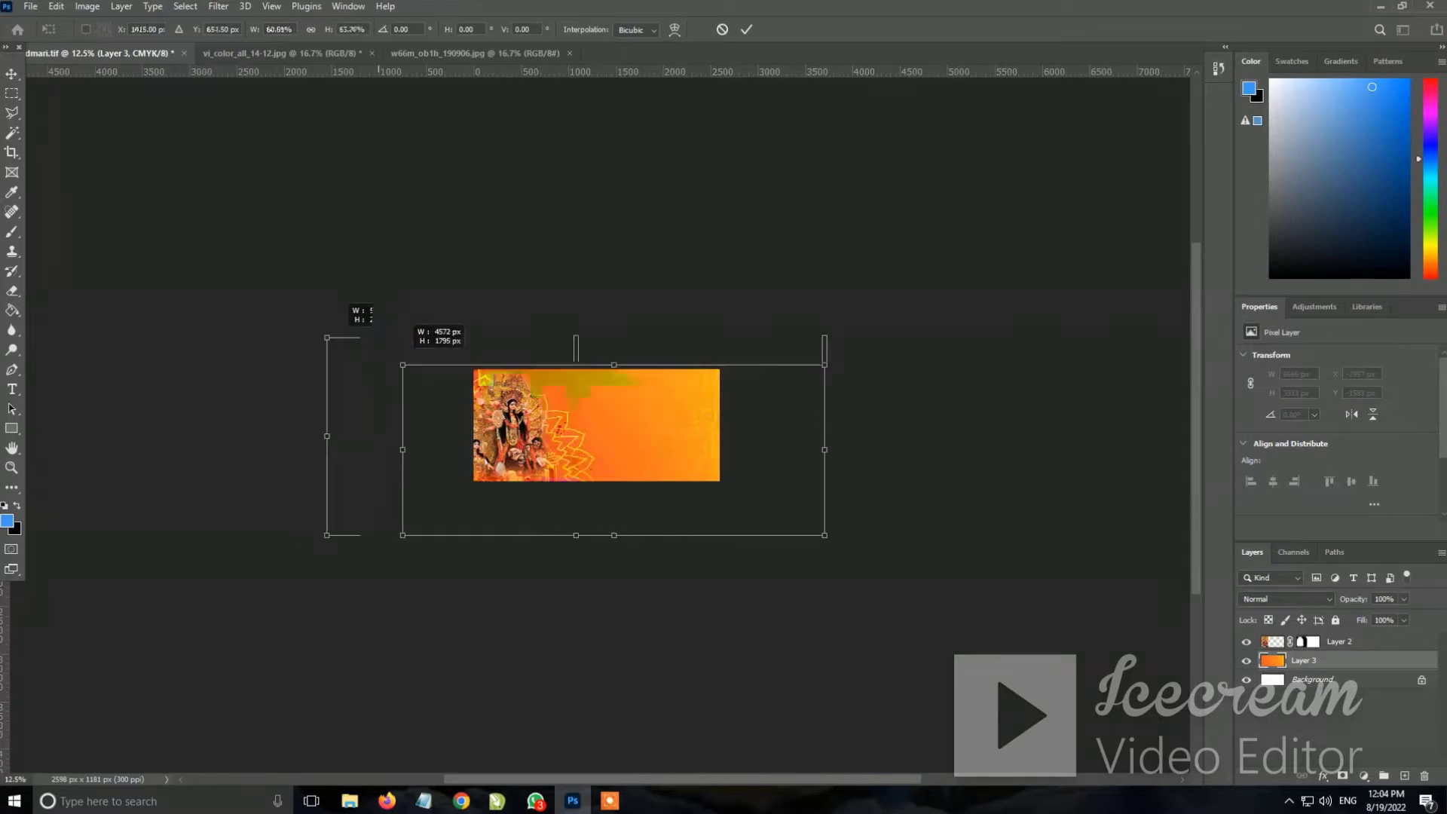
{"action": "left_click_drag", "start_coordinate": [824, 535], "coordinate": [720, 481]}
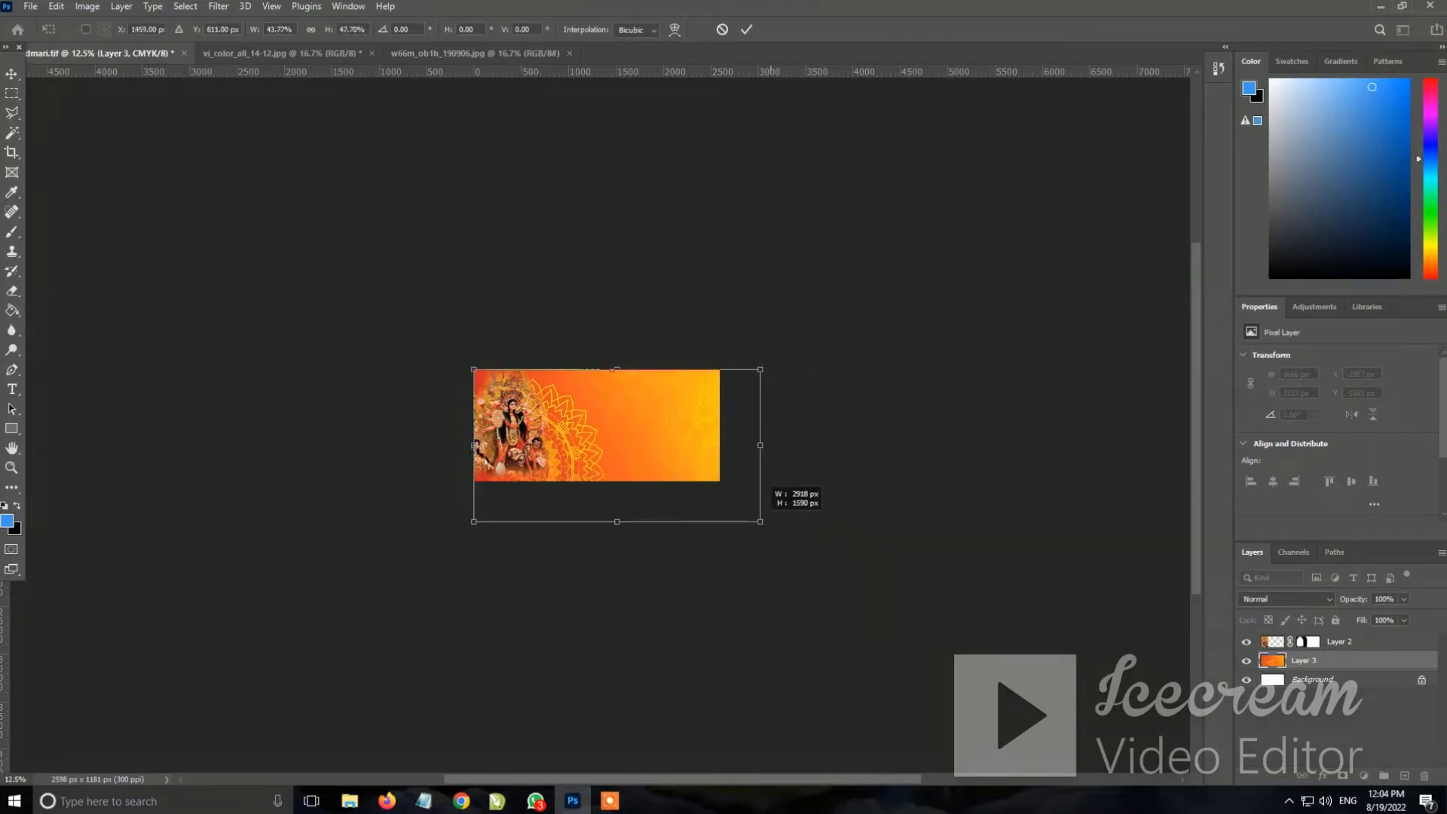
{"action": "key", "text": "ctrl+plus"}
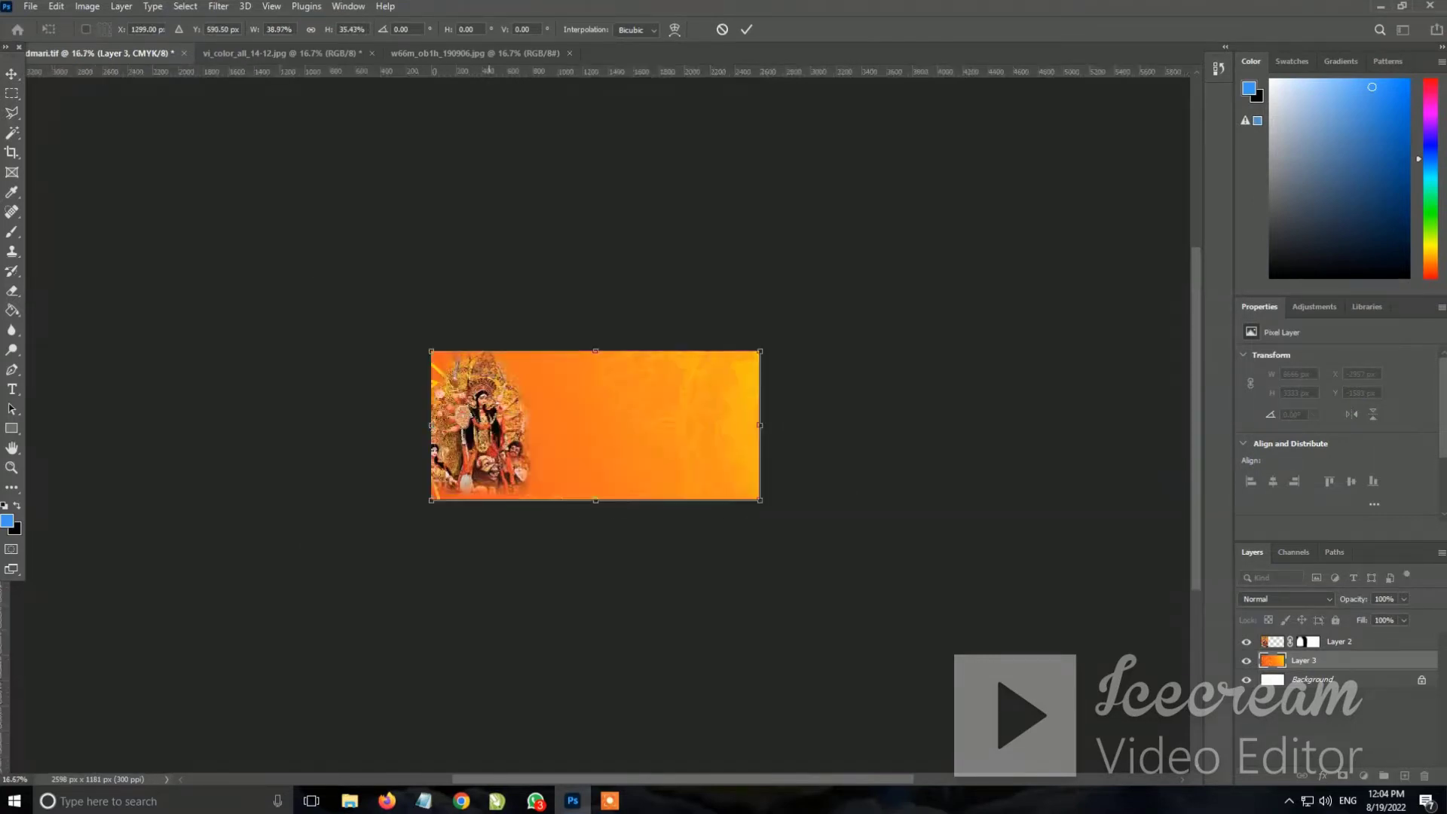
{"action": "key", "text": "ctrl+plus"}
{"action": "key", "text": "ctrl+plus"}
Stretch the mandala's corners to overfill the canvas at 2706 x 1322 px and commit
{"action": "left_click_drag", "start_coordinate": [263, 574], "coordinate": [253, 587]}
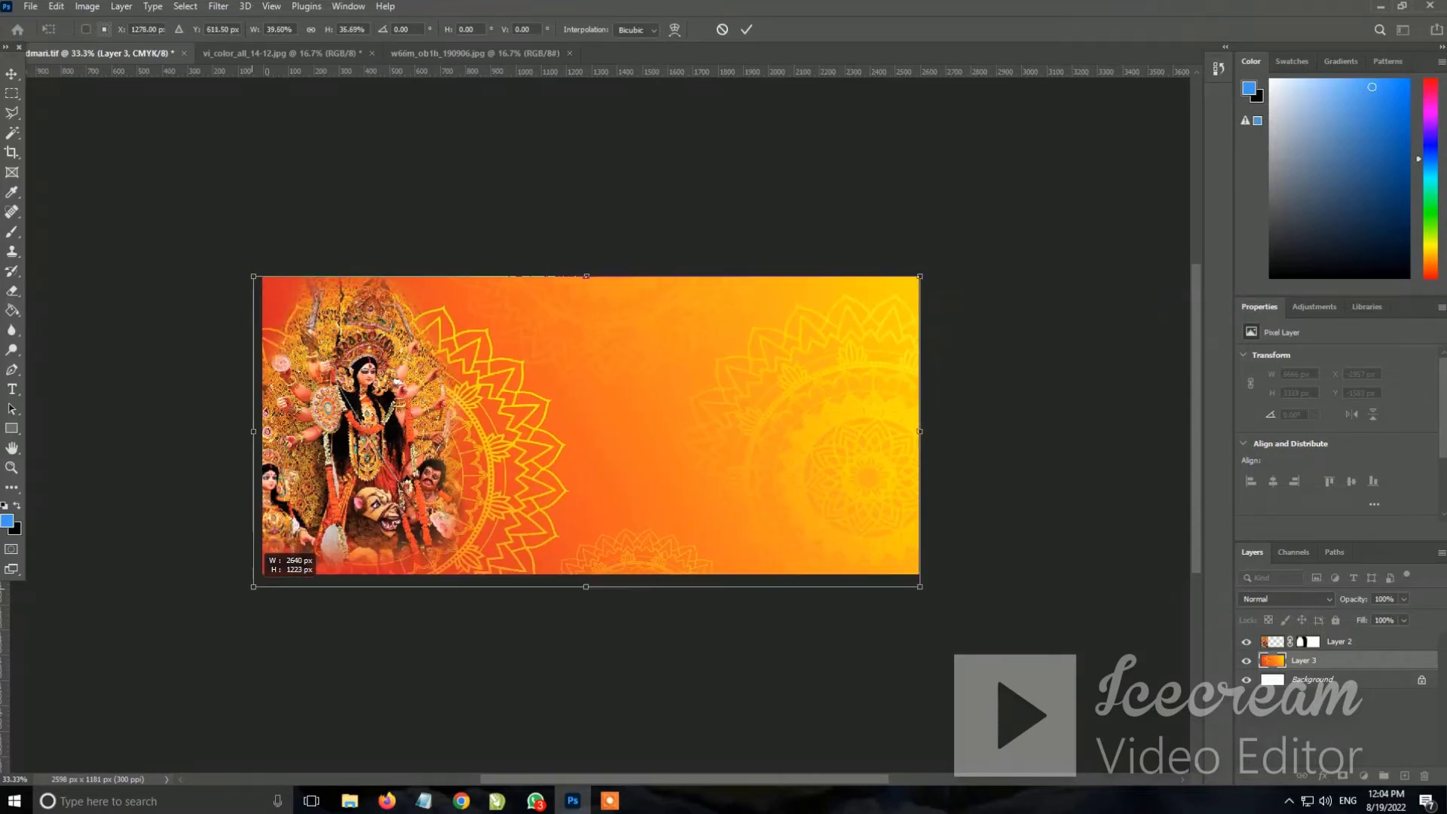
{"action": "left_click_drag", "start_coordinate": [919, 277], "coordinate": [969, 250]}
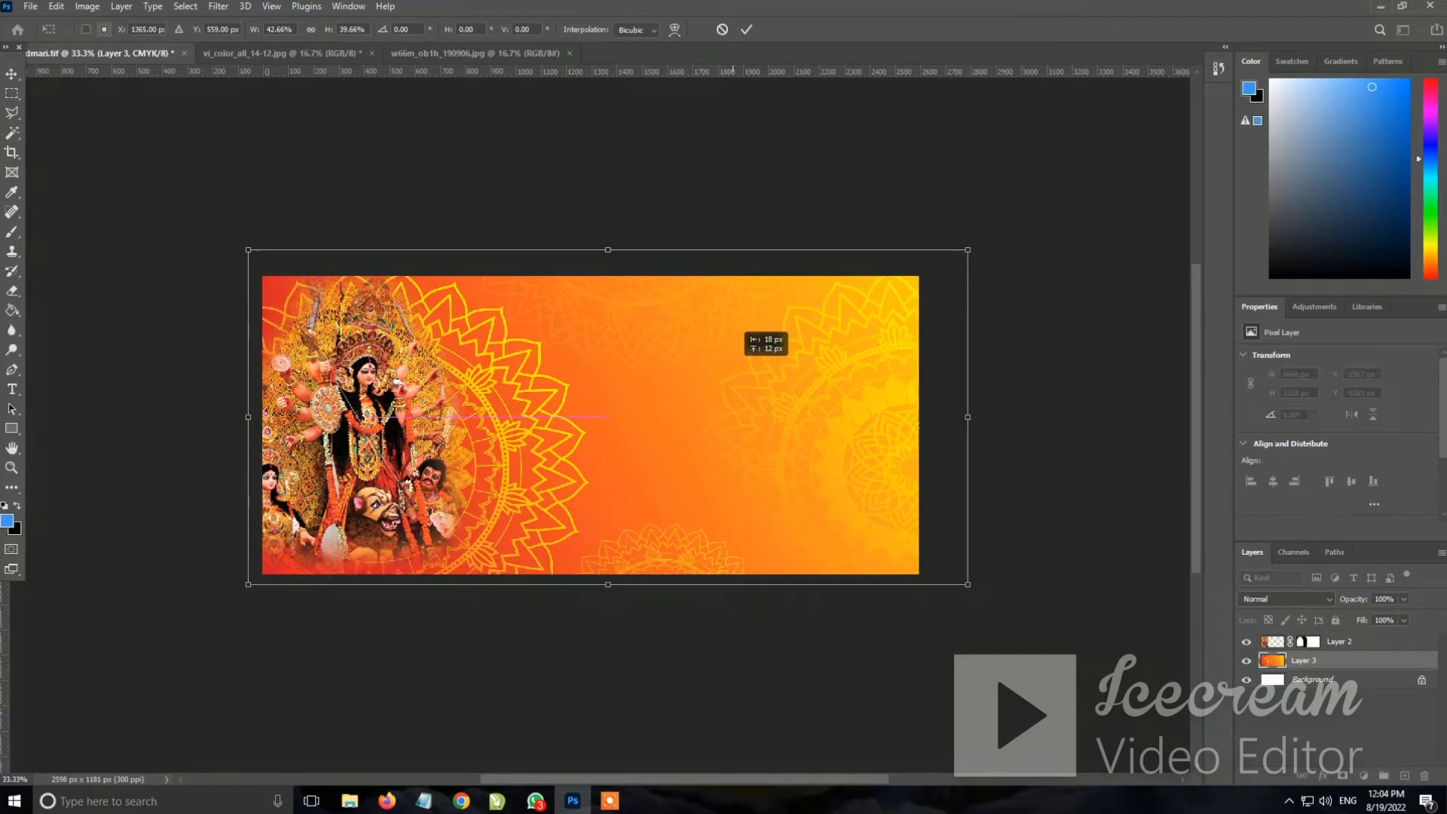
{"action": "left_click_drag", "start_coordinate": [969, 584], "coordinate": [933, 584]}
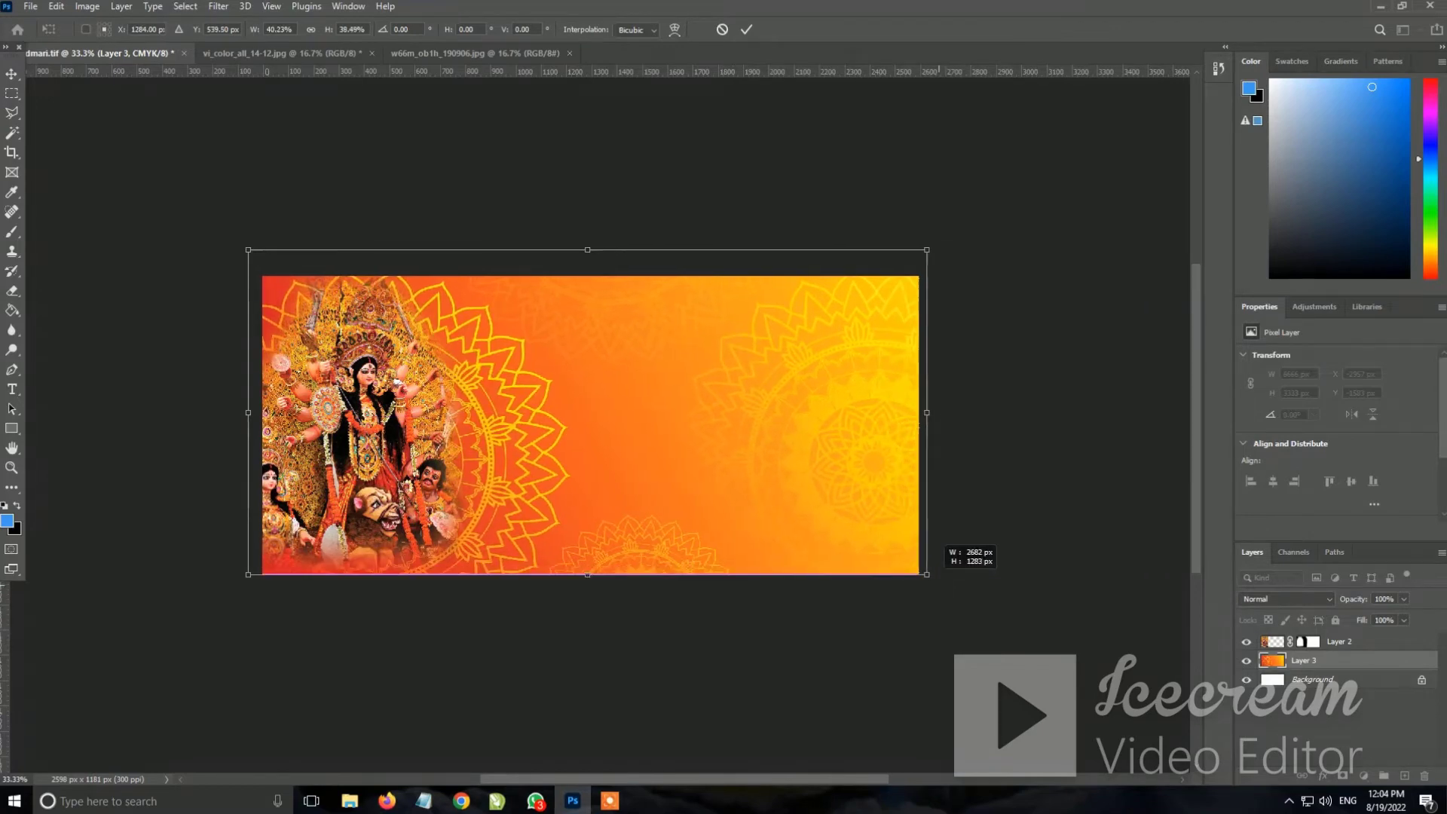
{"action": "key", "text": "Return"}
{"action": "key", "text": "ctrl+plus"}
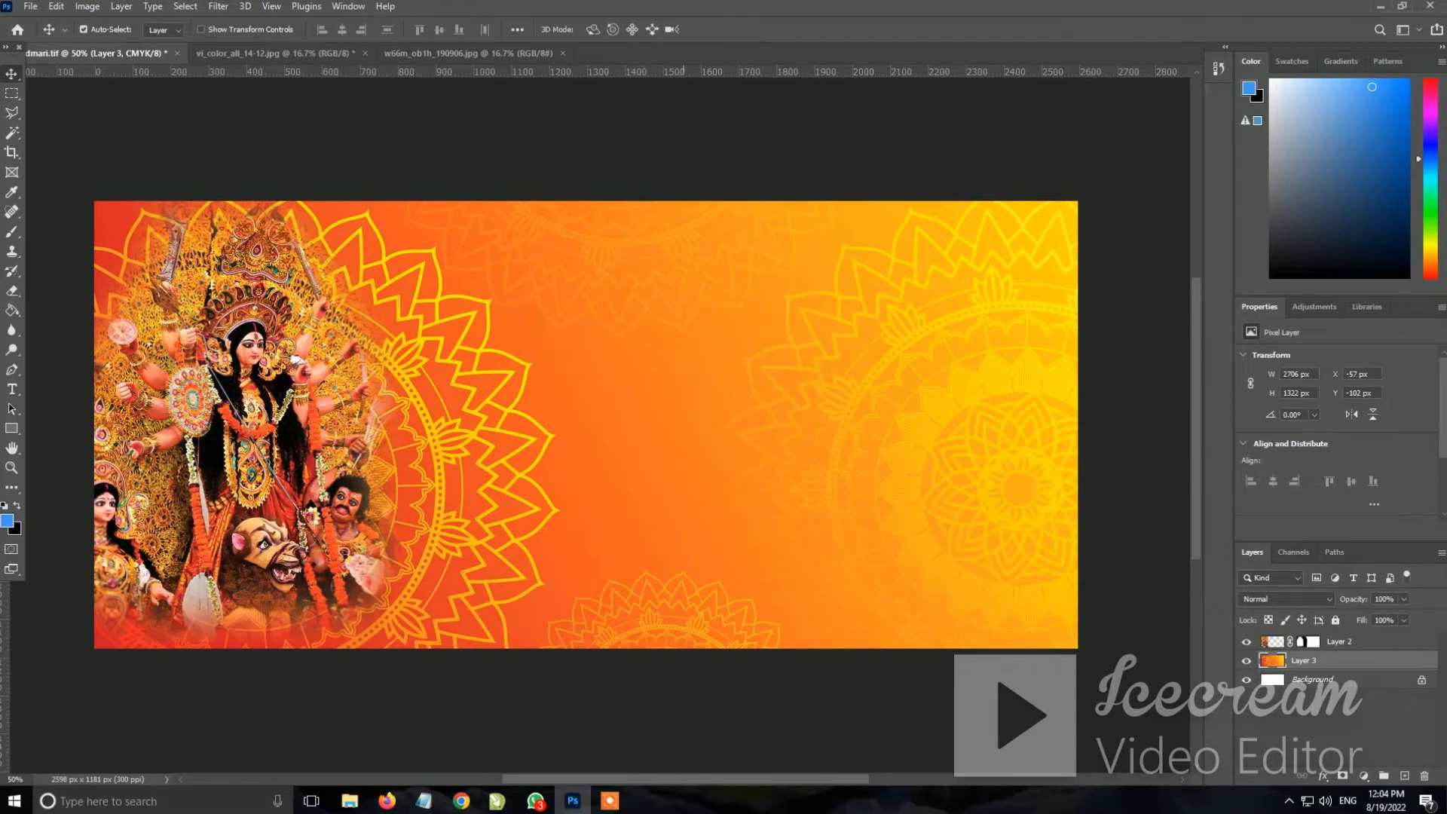
{"action": "scroll", "coordinate": [610, 425], "scroll_direction": "left", "scroll_amount": 3}
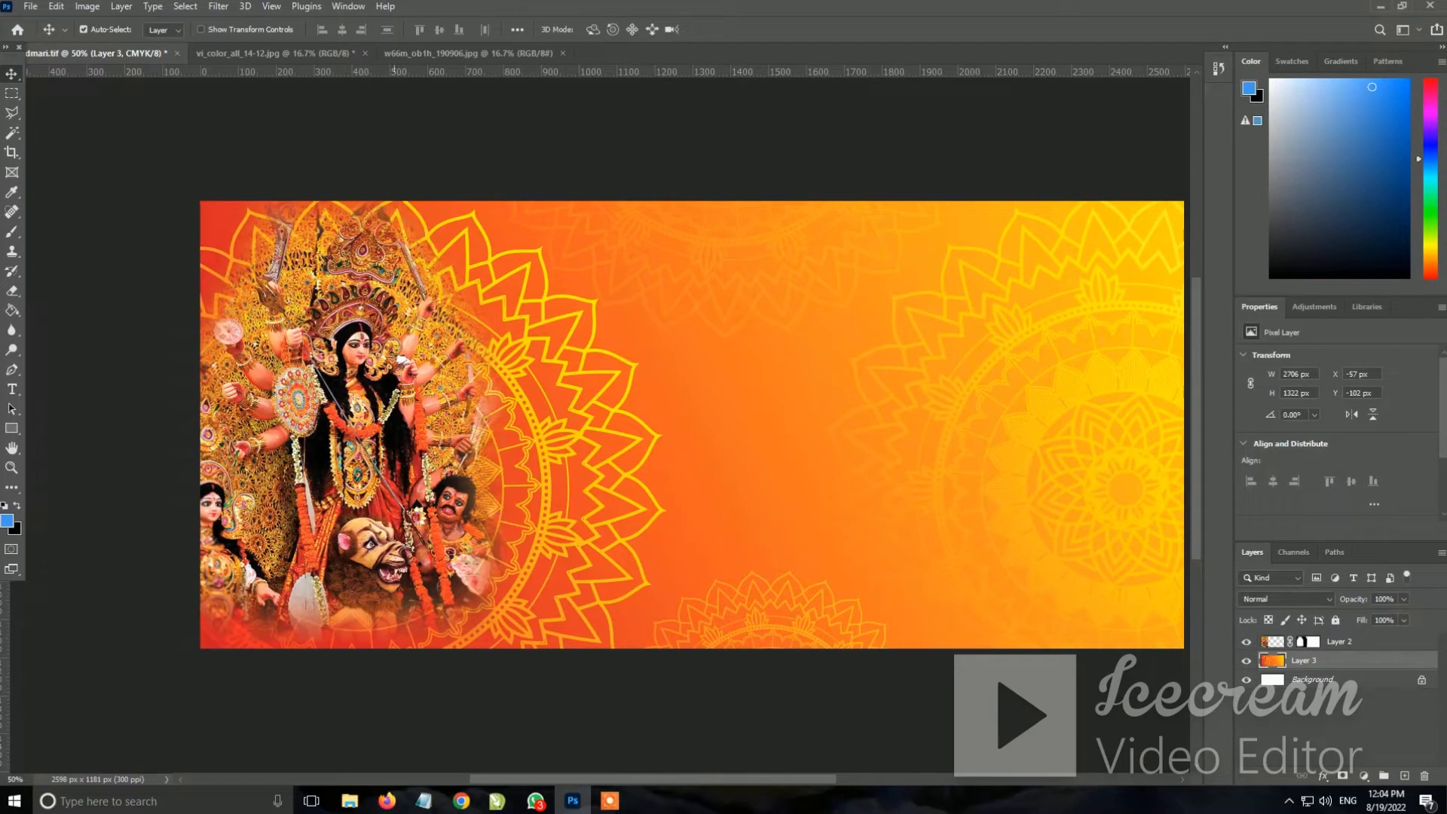
Snap the Durga picture to X 0, close both source images unsaved, and bring up Open
{"action": "left_click_drag", "start_coordinate": [394, 433], "coordinate": [373, 414]}
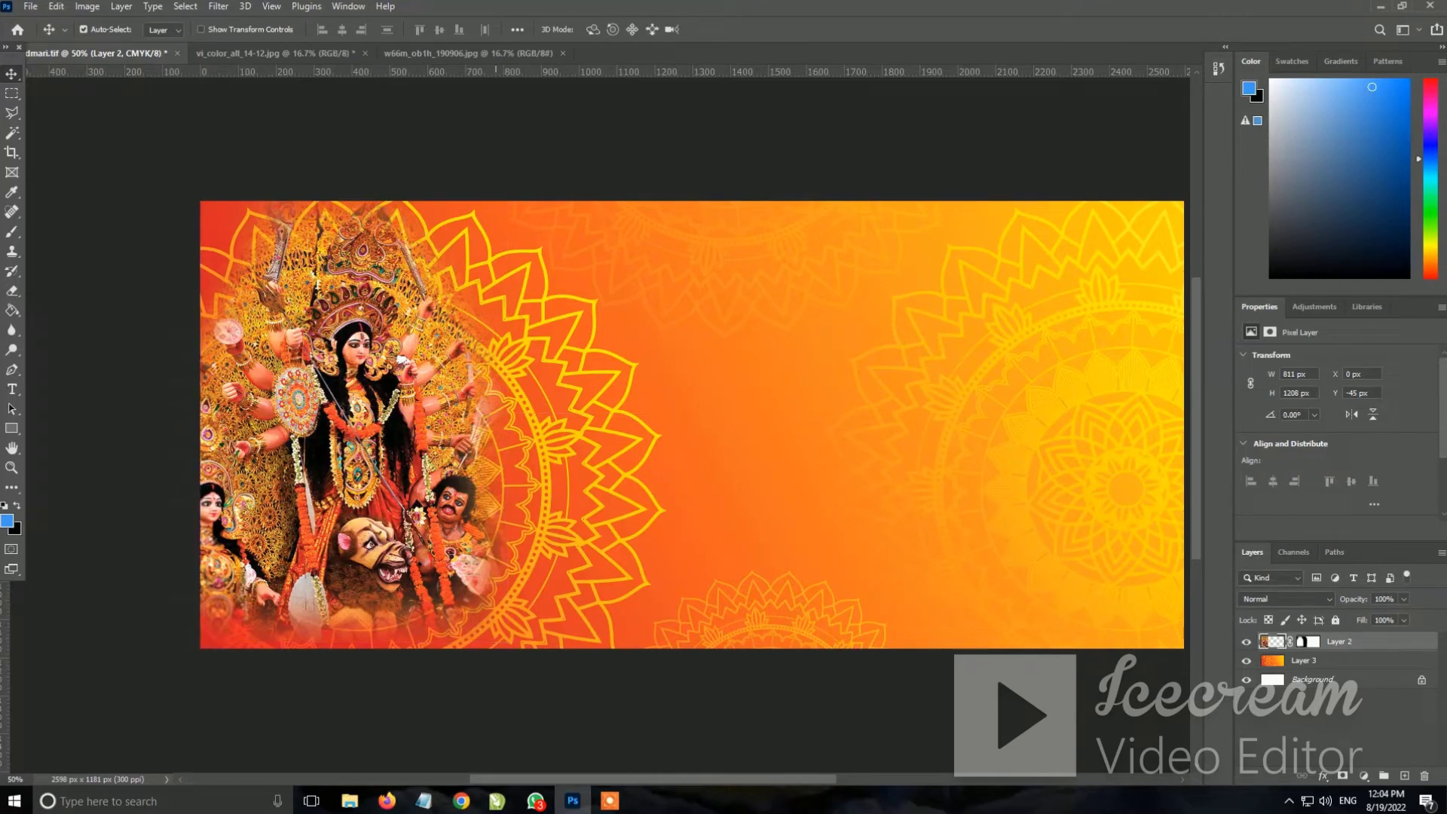
{"action": "left_click", "coordinate": [365, 53]}
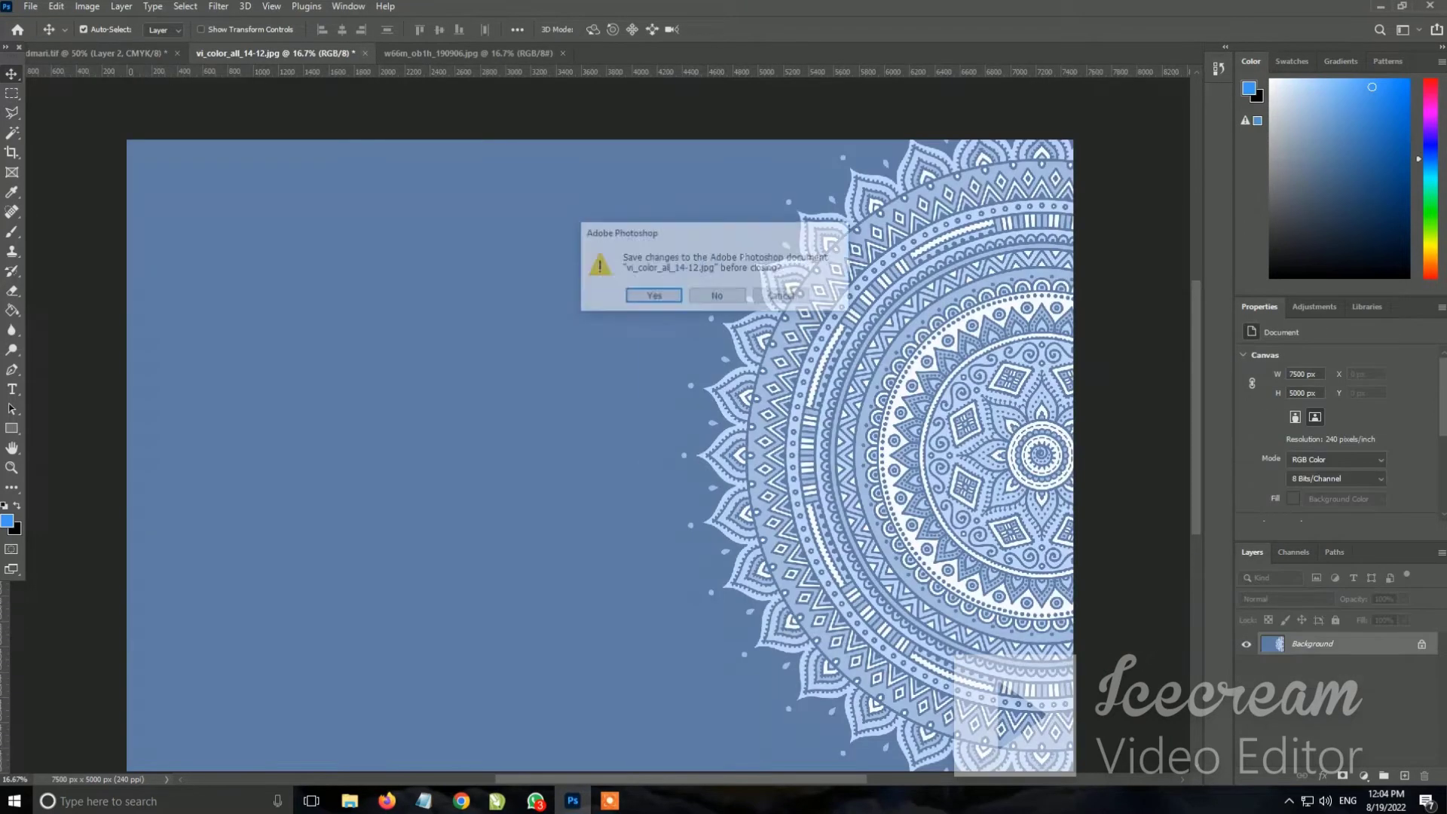
{"action": "key", "text": "n"}
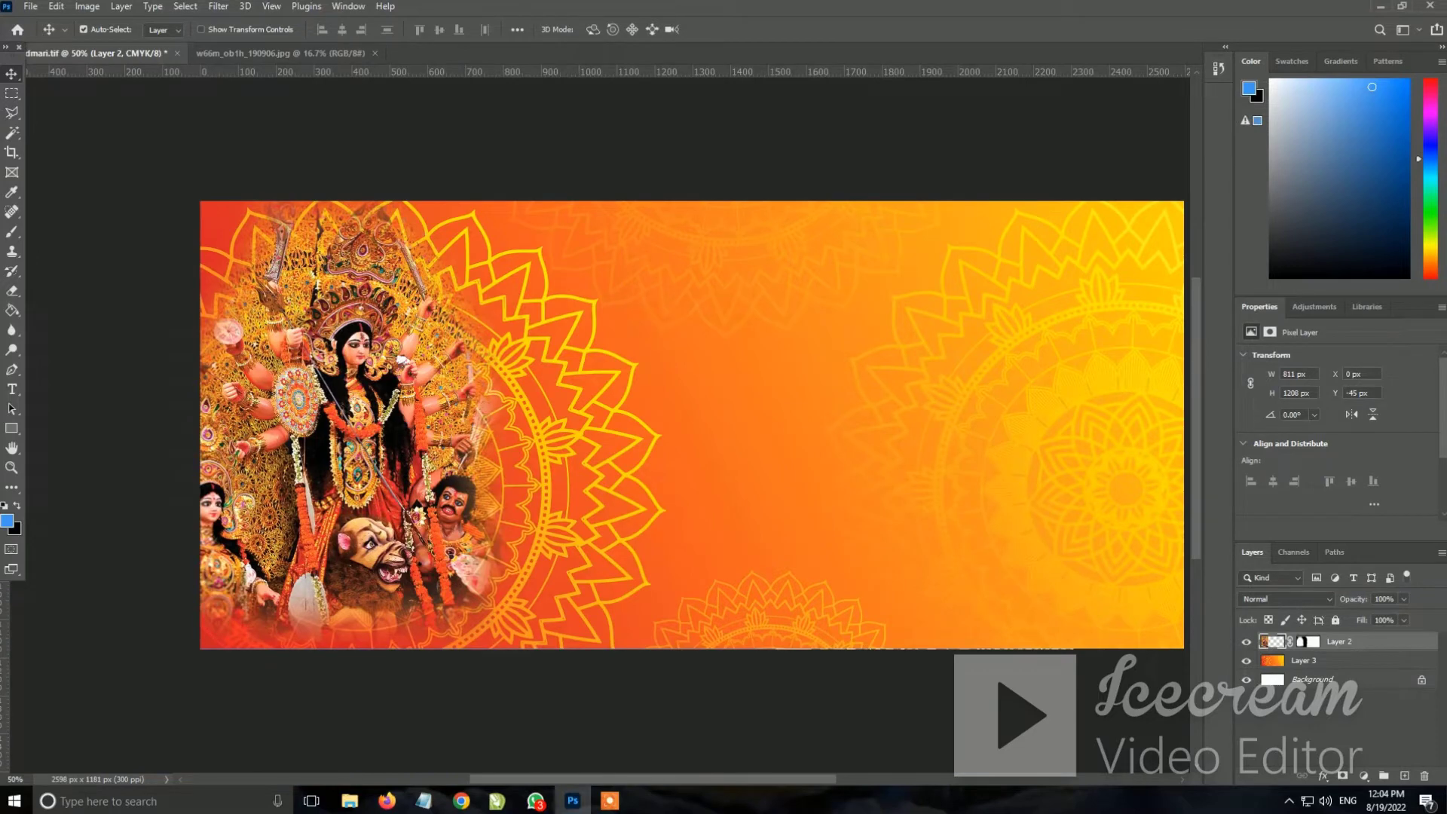
{"action": "left_click", "coordinate": [375, 52]}
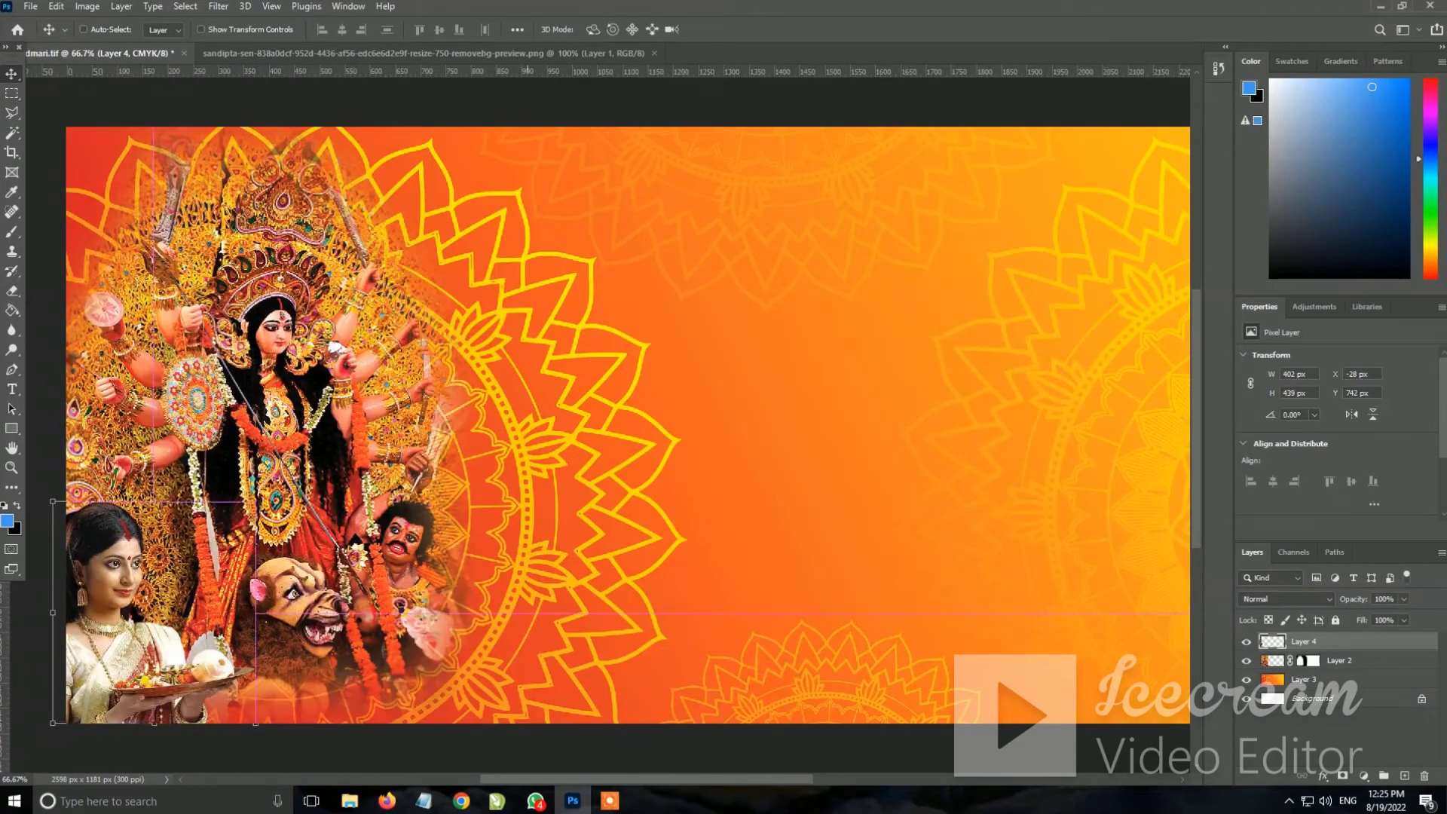
{"action": "key", "text": "ctrl+o"}
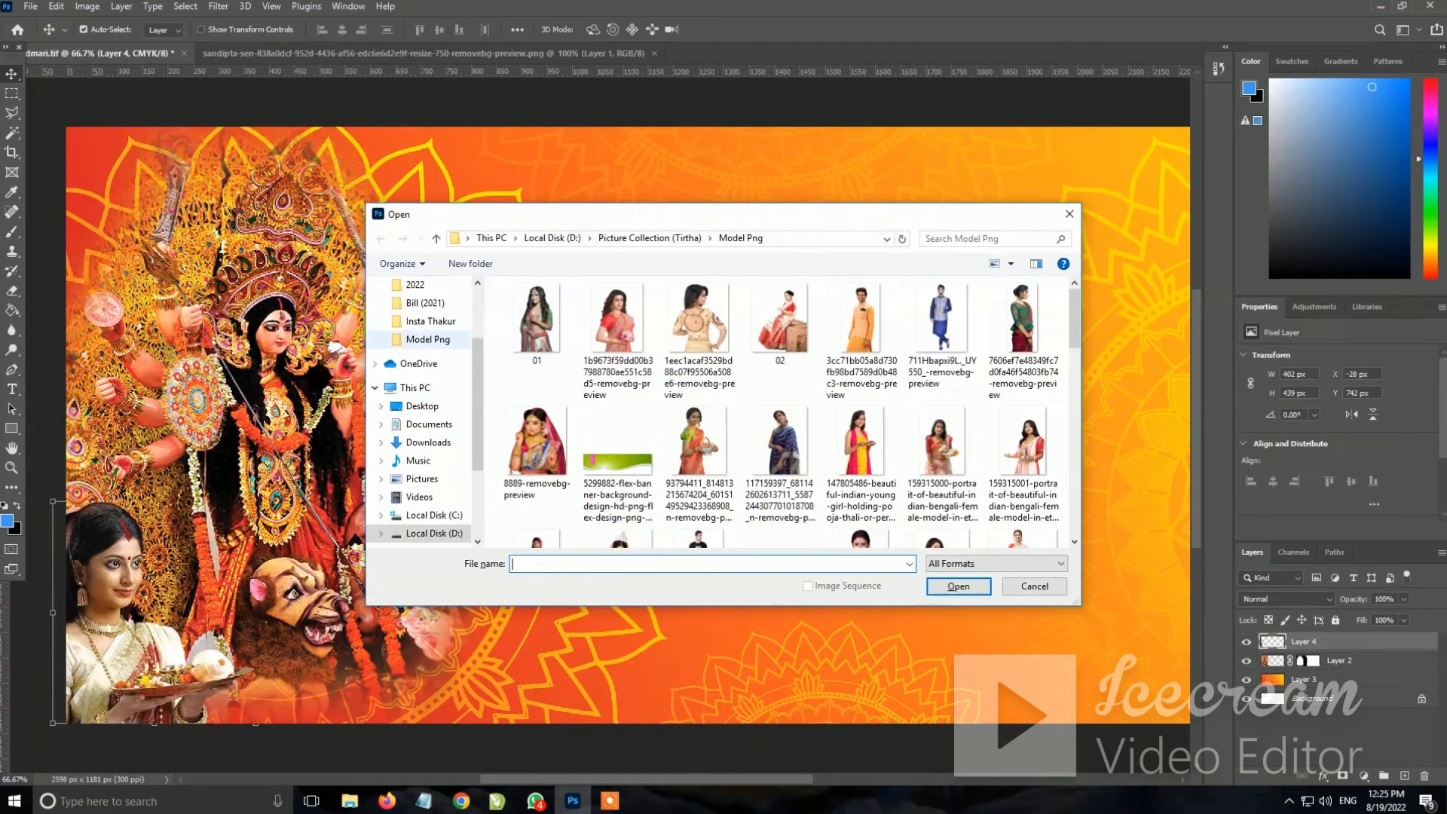
Open the white jasmine PNG from Downloads and place it along the banner's bottom edge
{"action": "left_click", "coordinate": [428, 442]}
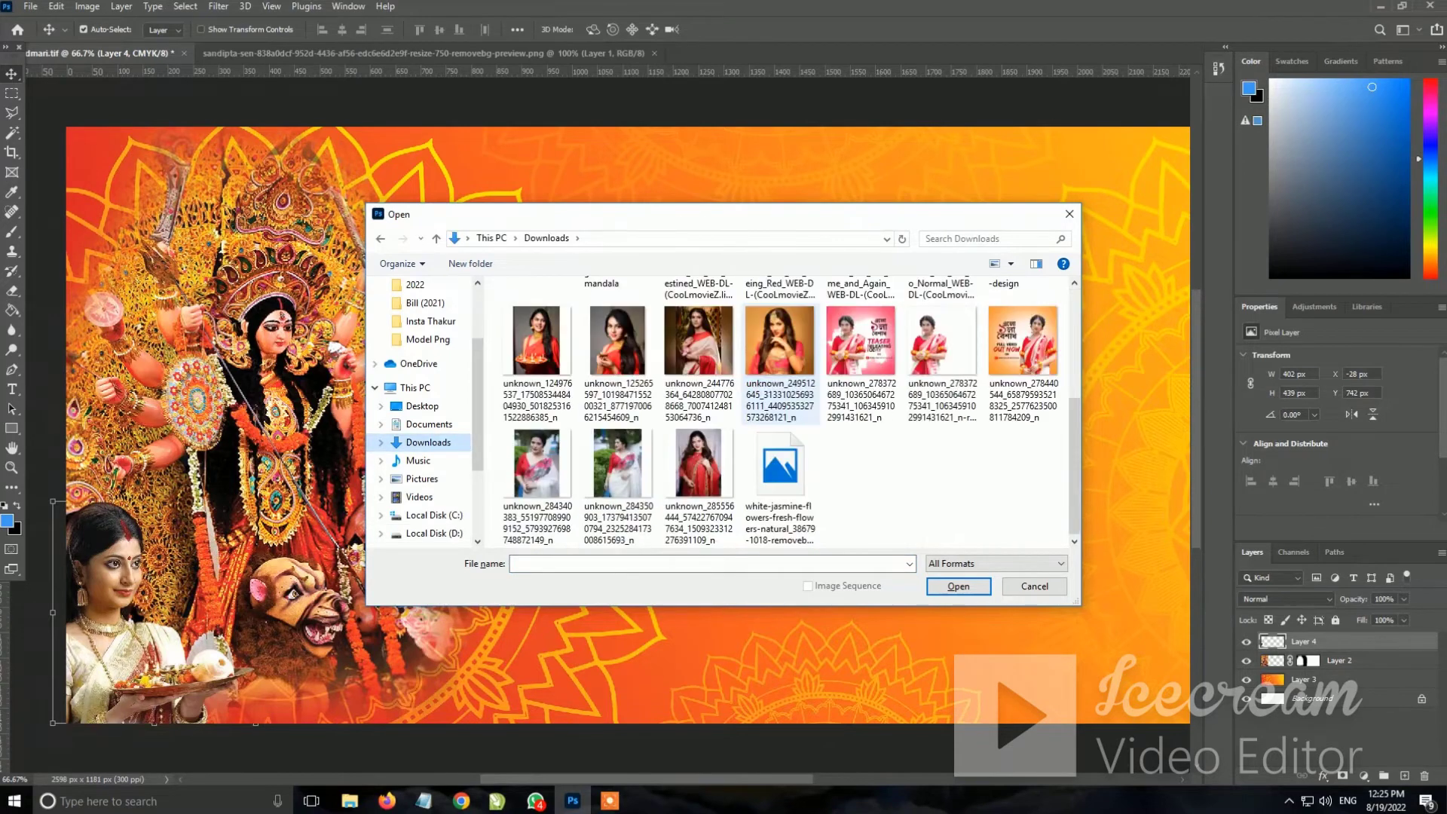
{"action": "double_click", "coordinate": [780, 463]}
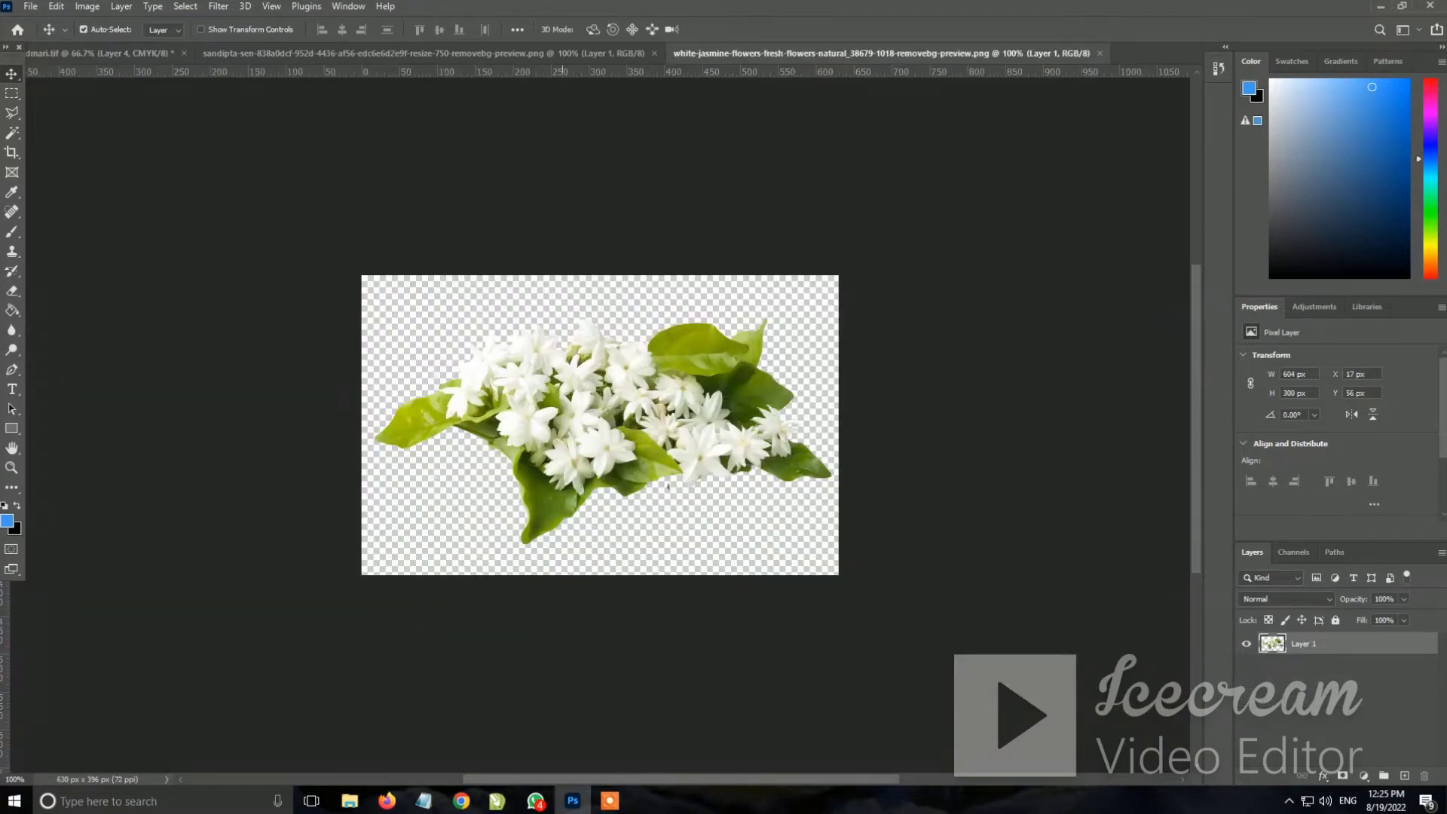
{"action": "left_click_drag", "start_coordinate": [753, 53], "coordinate": [407, 53]}
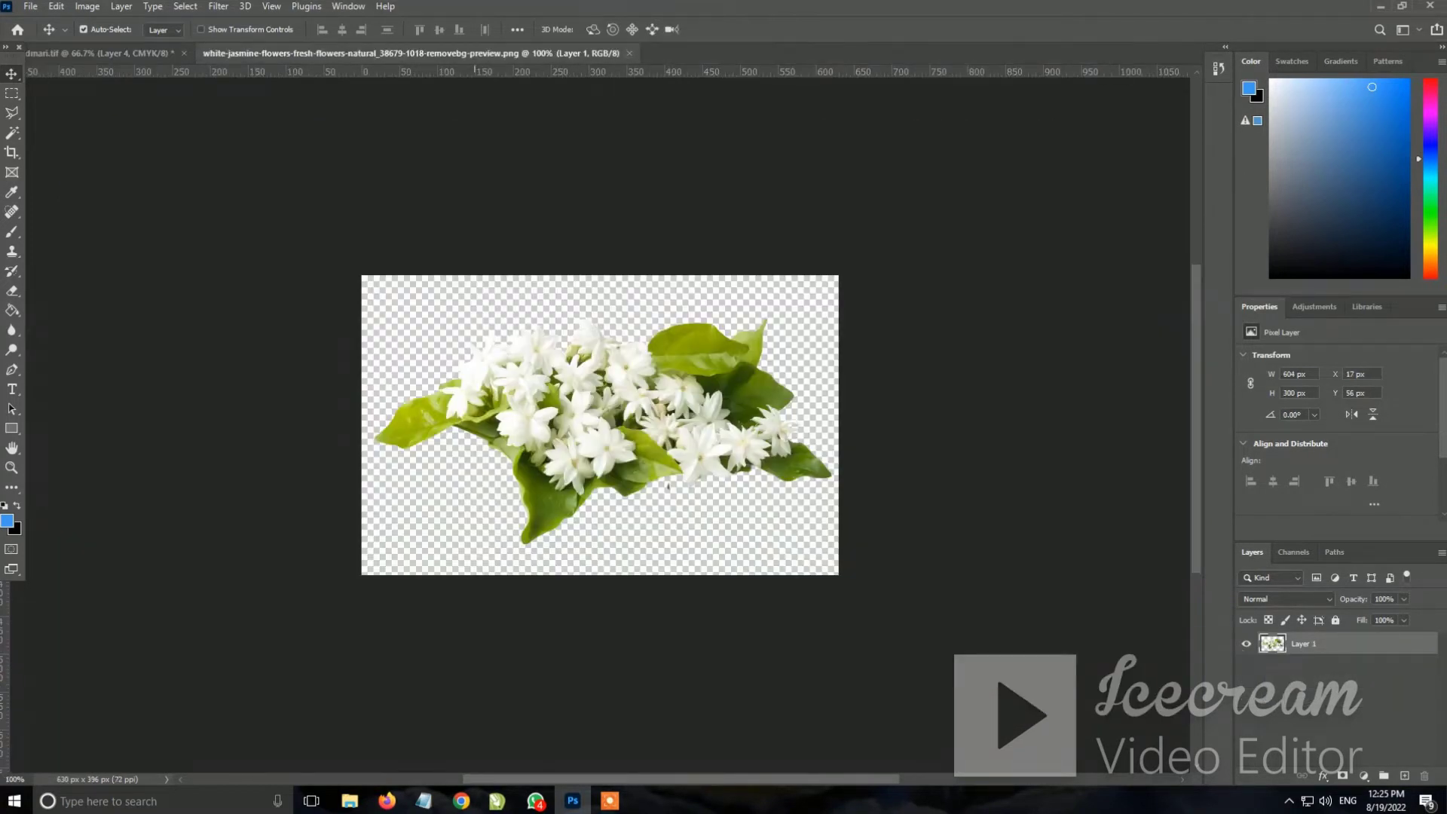
{"action": "mouse_move", "coordinate": [595, 422]}
{"action": "left_mouse_down"}
{"action": "mouse_move", "coordinate": [312, 549]}
{"action": "mouse_move", "coordinate": [268, 691]}
{"action": "left_mouse_up"}
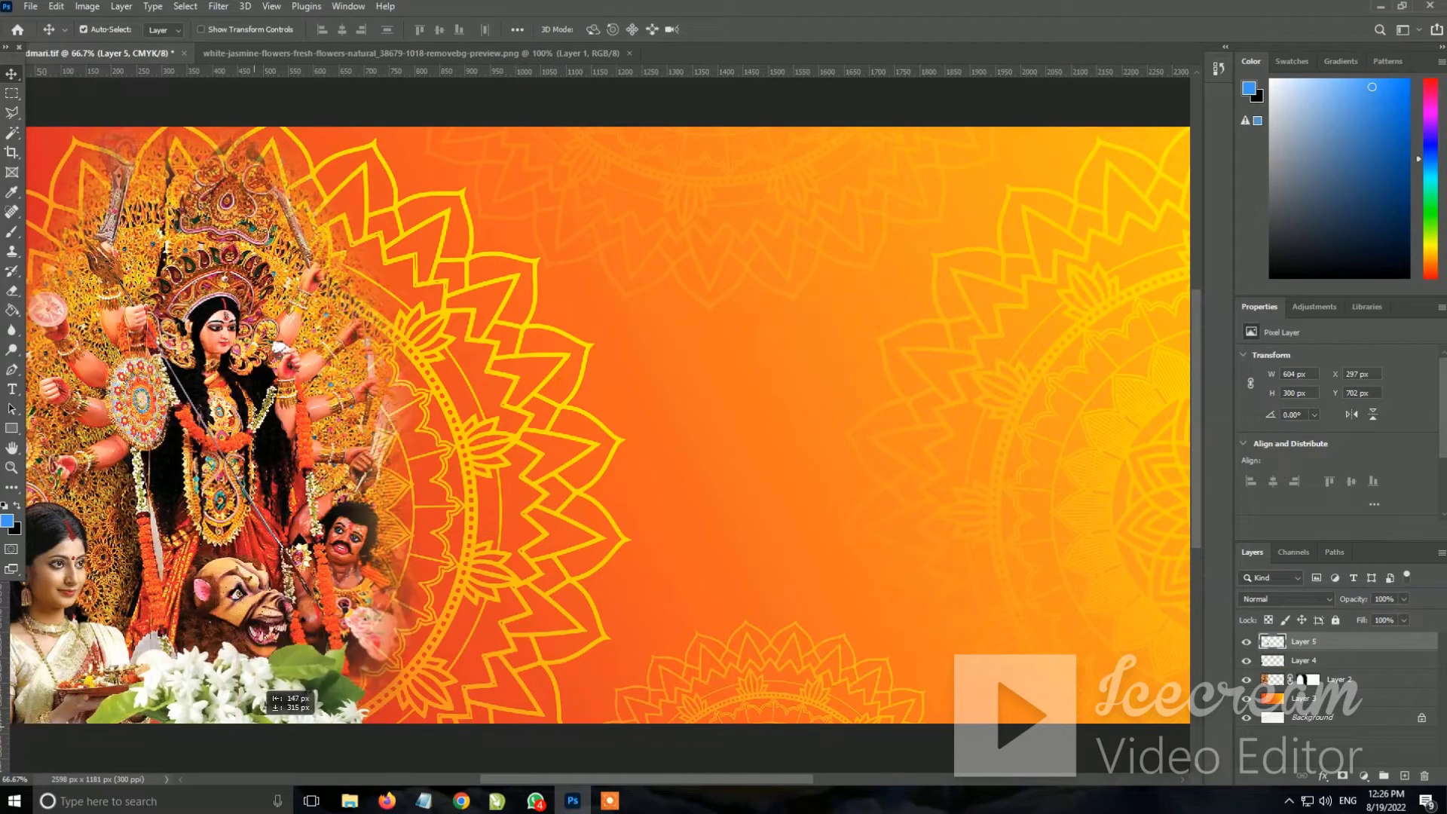
{"action": "key", "text": "ctrl+plus"}
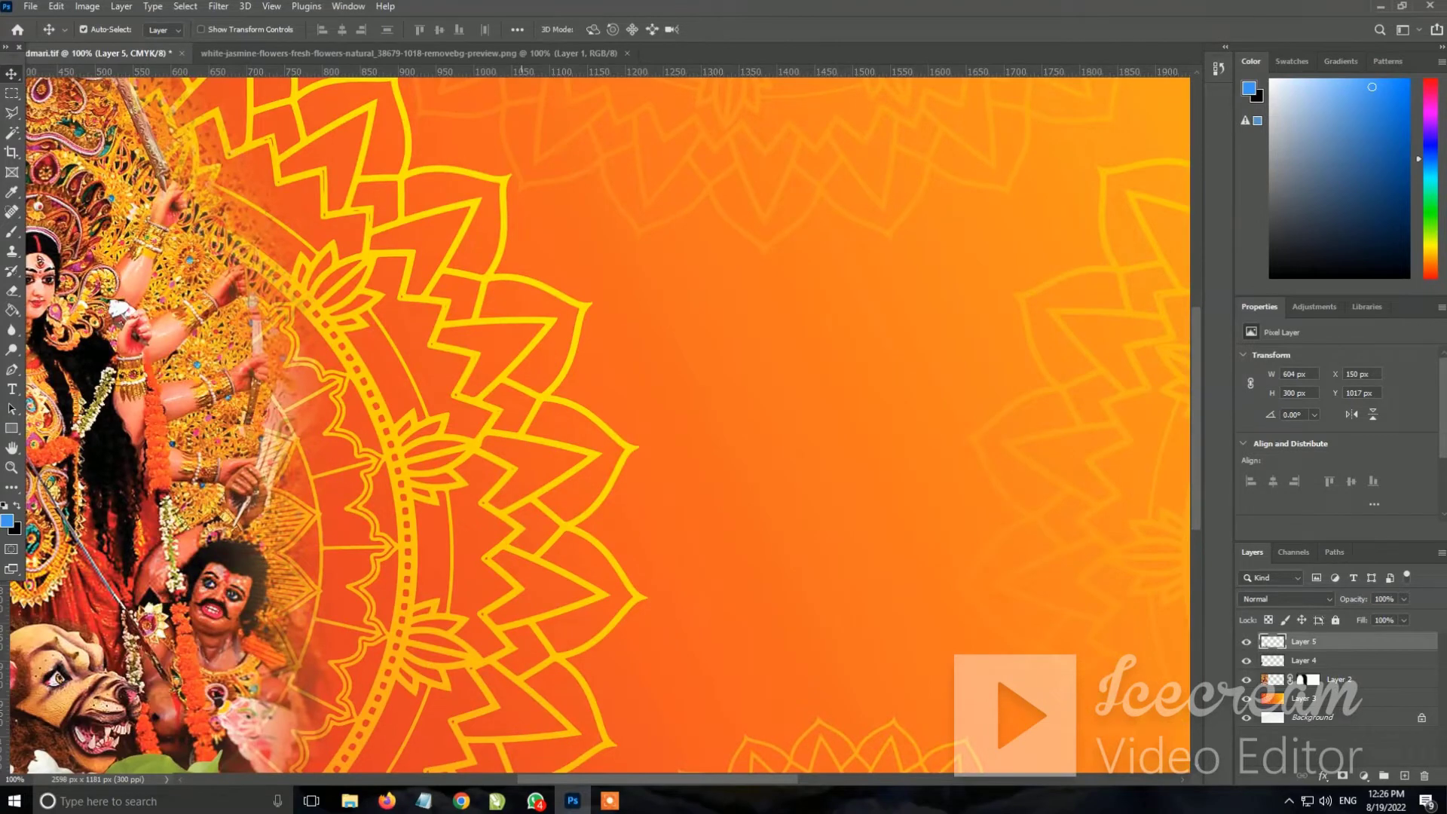
{"action": "scroll", "coordinate": [603, 362], "scroll_direction": "down", "scroll_amount": 3}
{"action": "scroll", "coordinate": [603, 362], "scroll_direction": "left", "scroll_amount": 5}
{"action": "mouse_move", "coordinate": [424, 569]}
{"action": "left_mouse_down"}
{"action": "mouse_move", "coordinate": [428, 593]}
{"action": "mouse_move", "coordinate": [407, 544]}
{"action": "left_mouse_up"}
Resize the jasmine layer, duplicate it, and shift the copy to the right
{"action": "key", "text": "ctrl+t"}
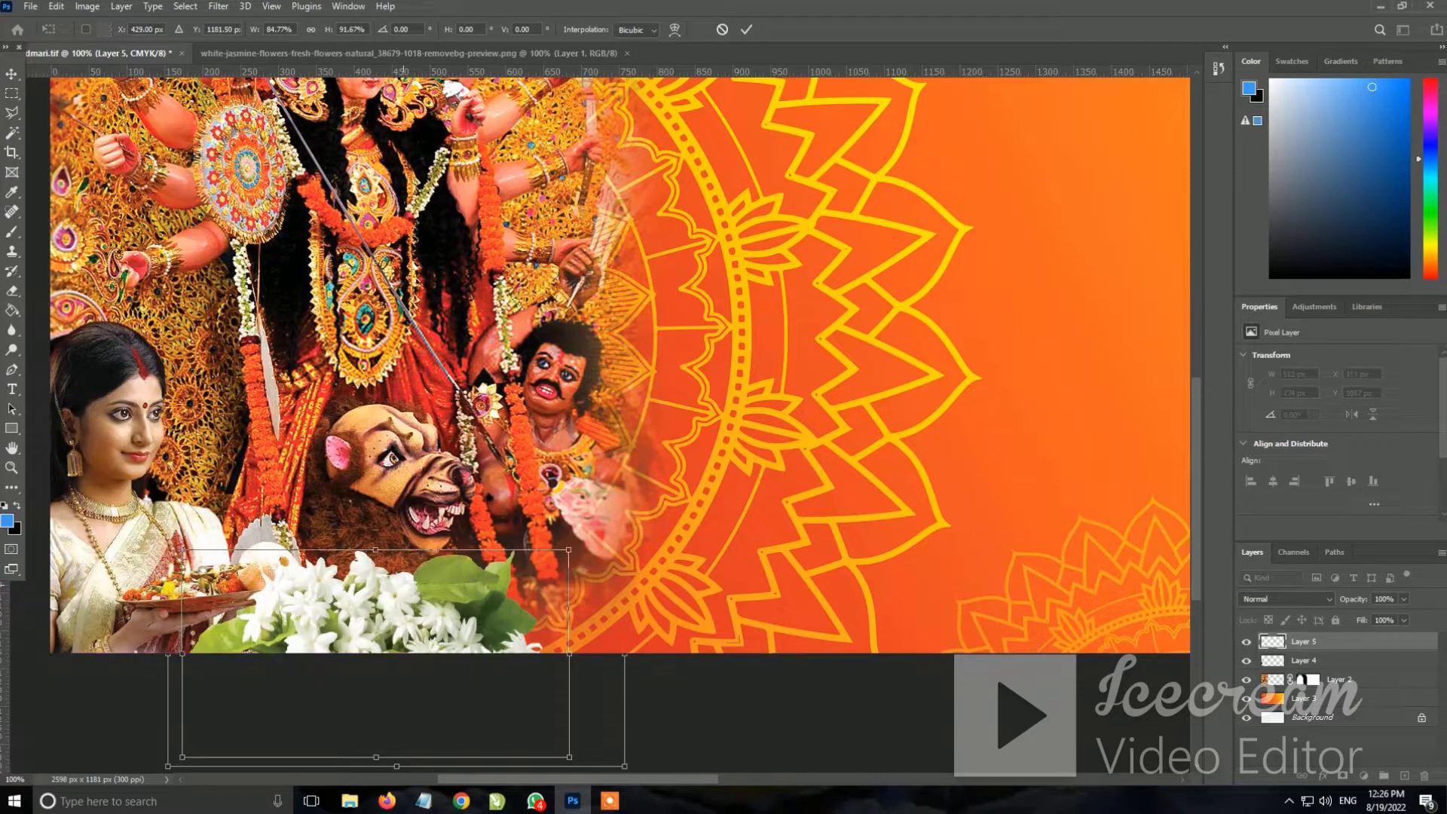
{"action": "key", "text": "Return"}
{"action": "key", "text": "ctrl+j"}
{"action": "left_click_drag", "start_coordinate": [402, 595], "coordinate": [578, 578]}
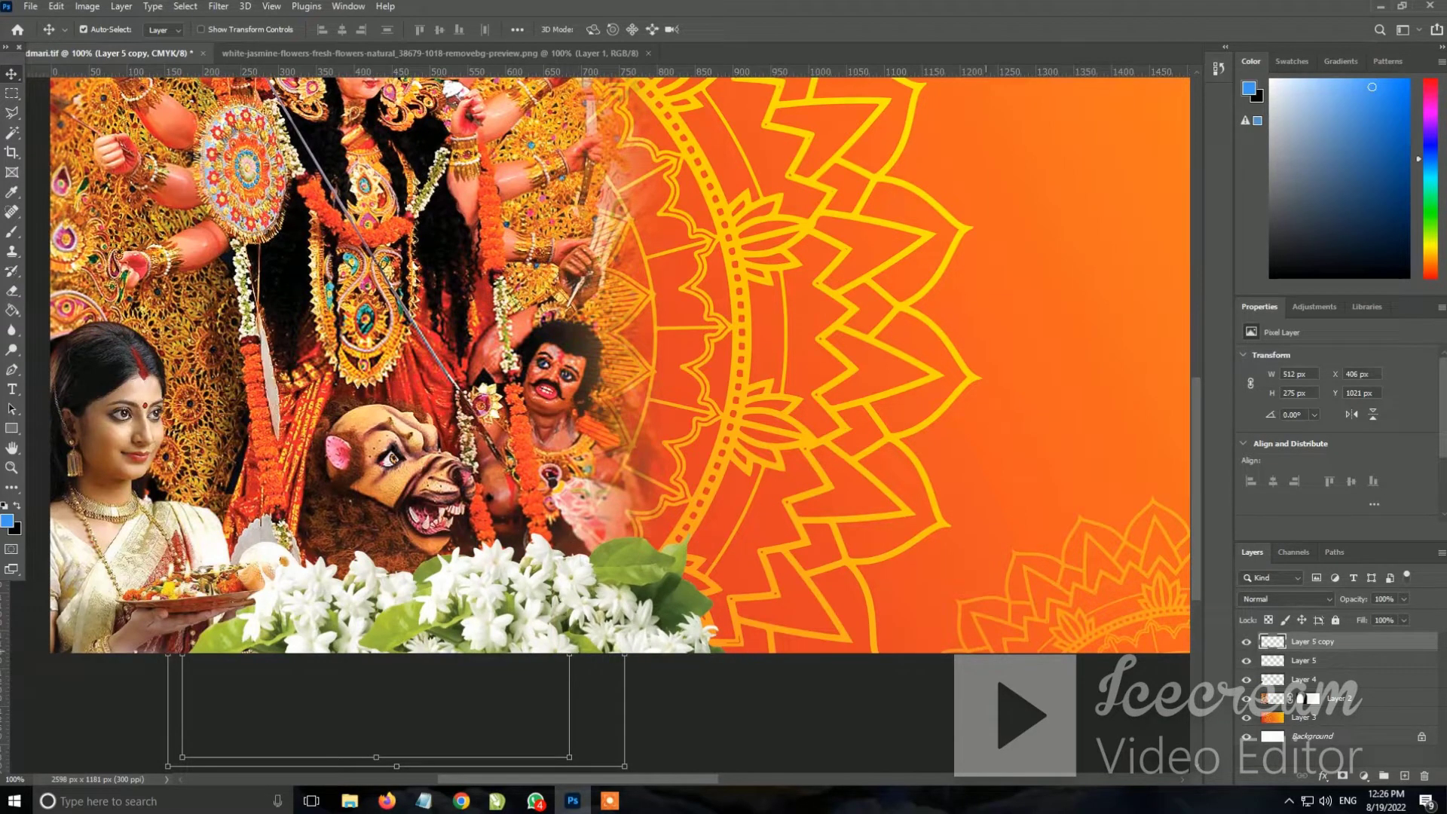
Mask the jasmine copy and paint black to hide its right side and fade it below the demon
{"action": "left_click", "coordinate": [1342, 775]}
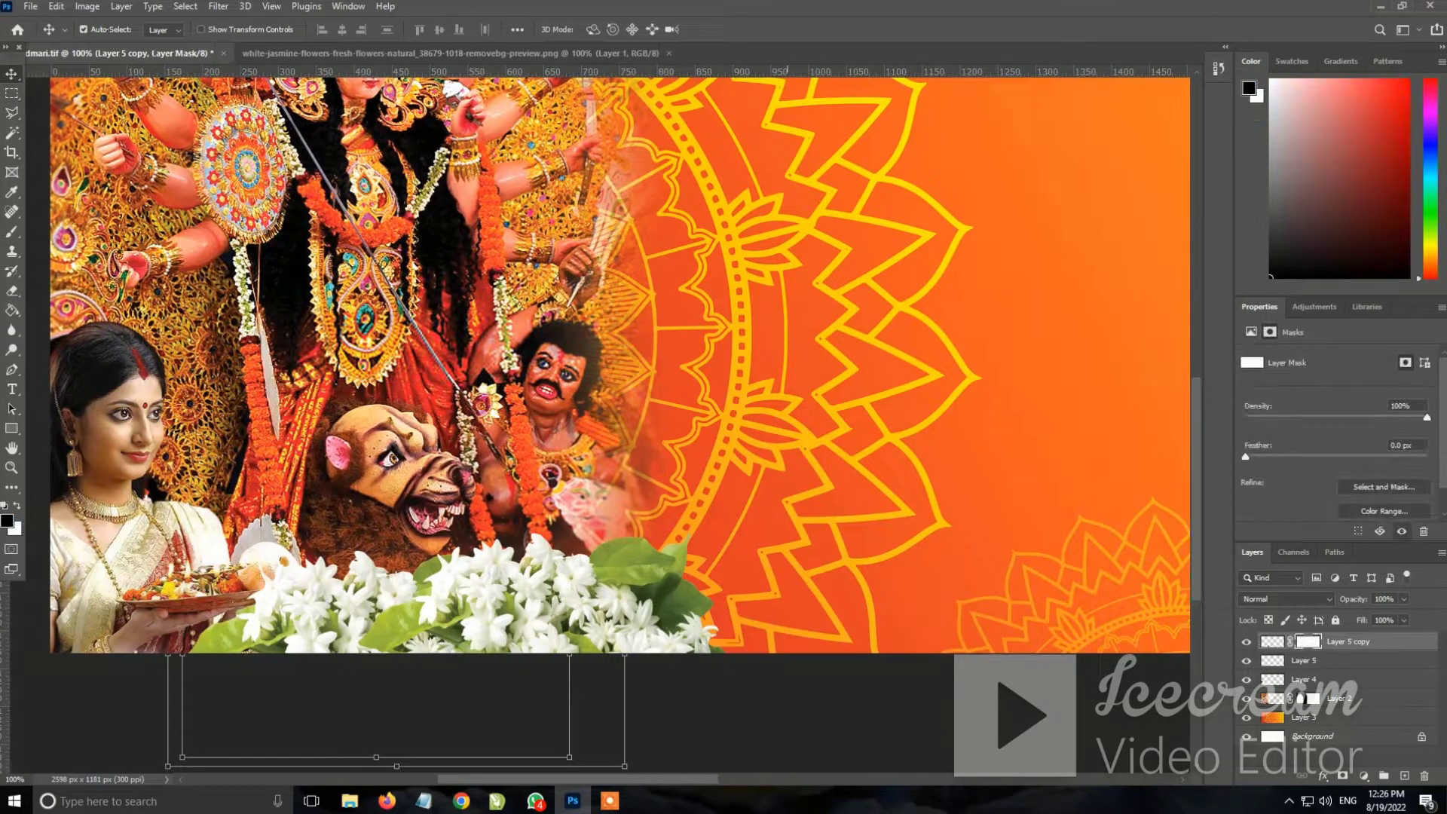
{"action": "key", "text": "b"}
{"action": "left_click_drag", "start_coordinate": [708, 603], "coordinate": [603, 588]}
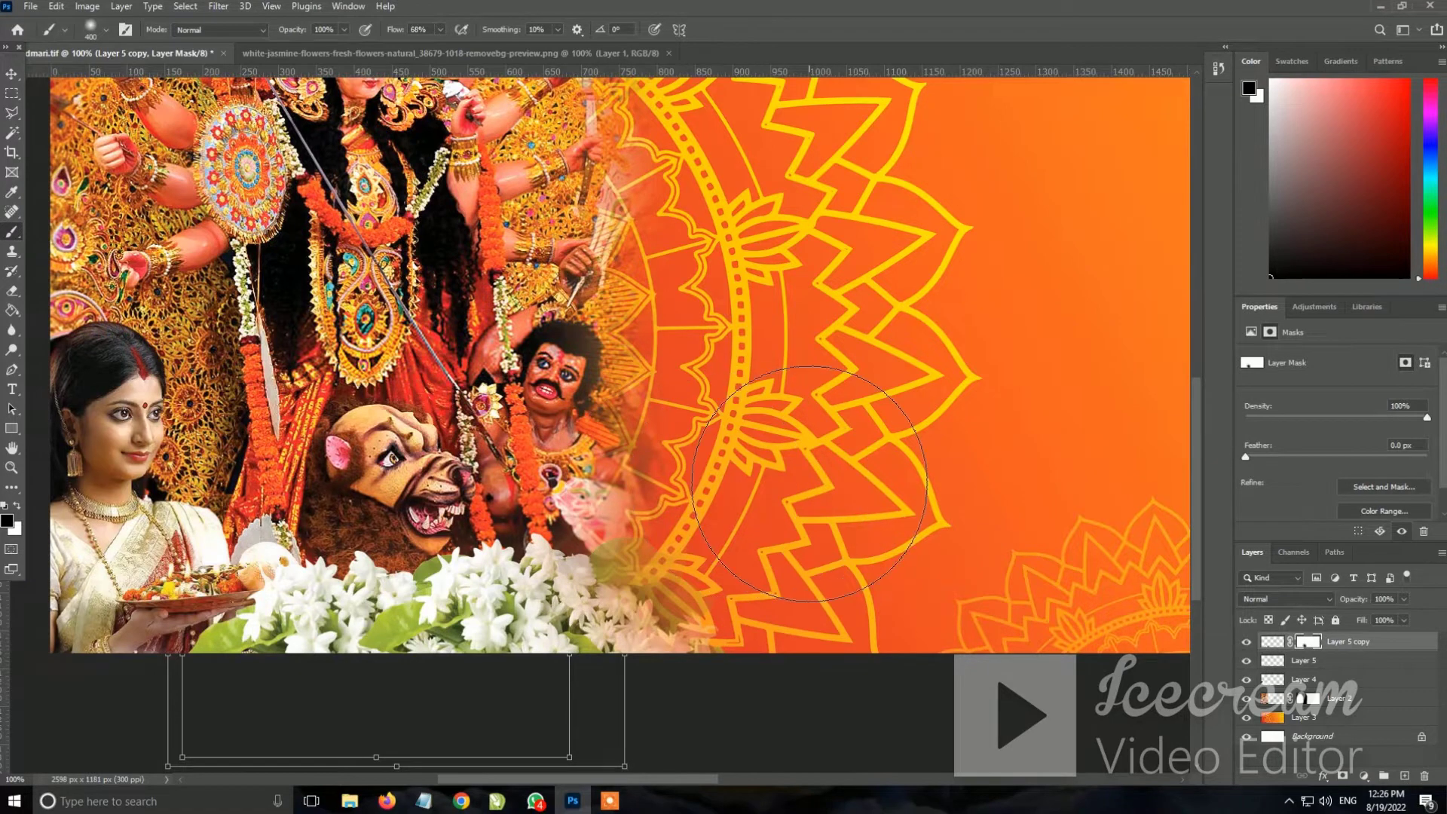
{"action": "key", "text": "bracketleft"}
{"action": "key", "text": "bracketleft"}
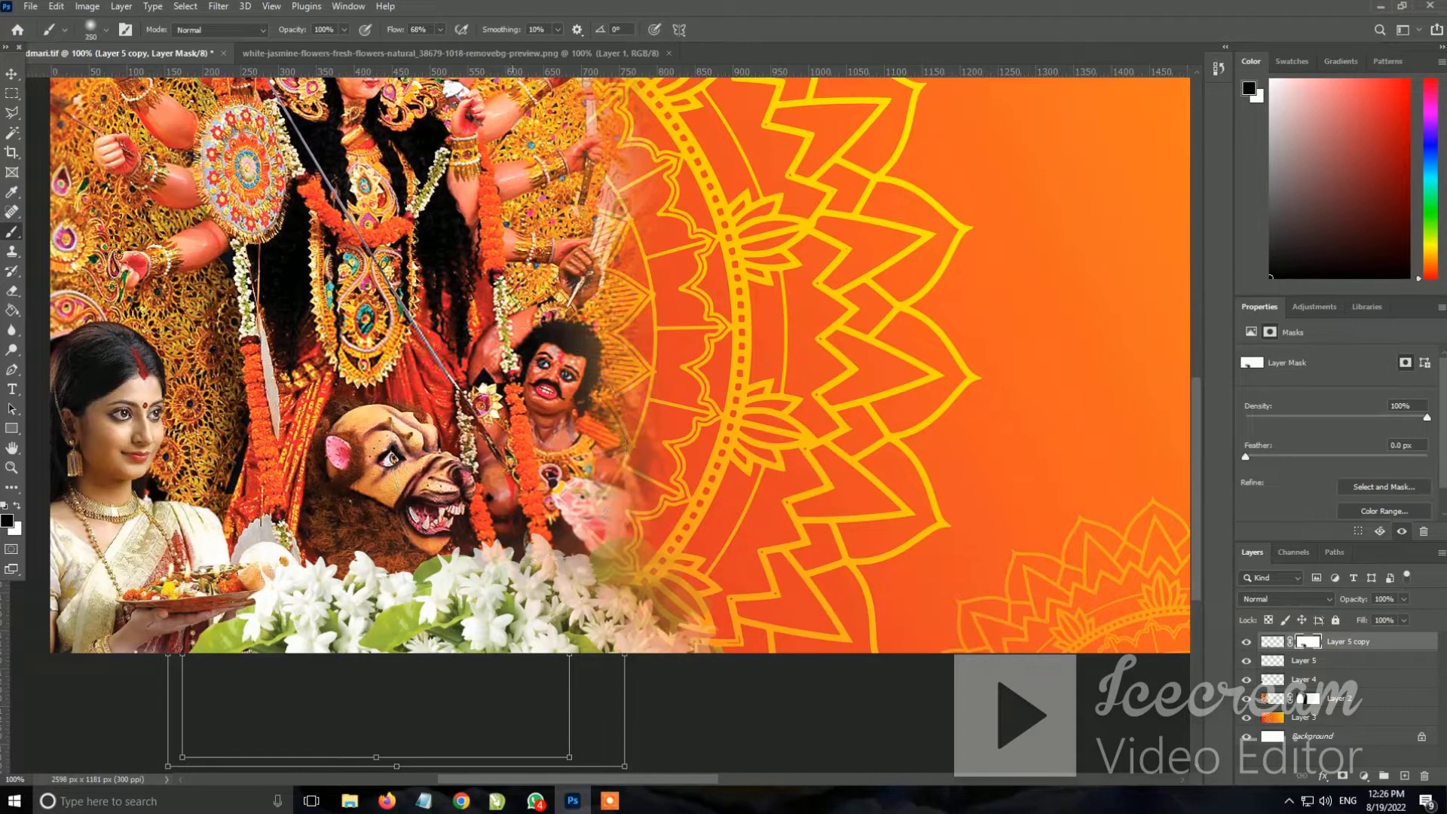
{"action": "left_click_drag", "start_coordinate": [573, 561], "coordinate": [468, 561]}
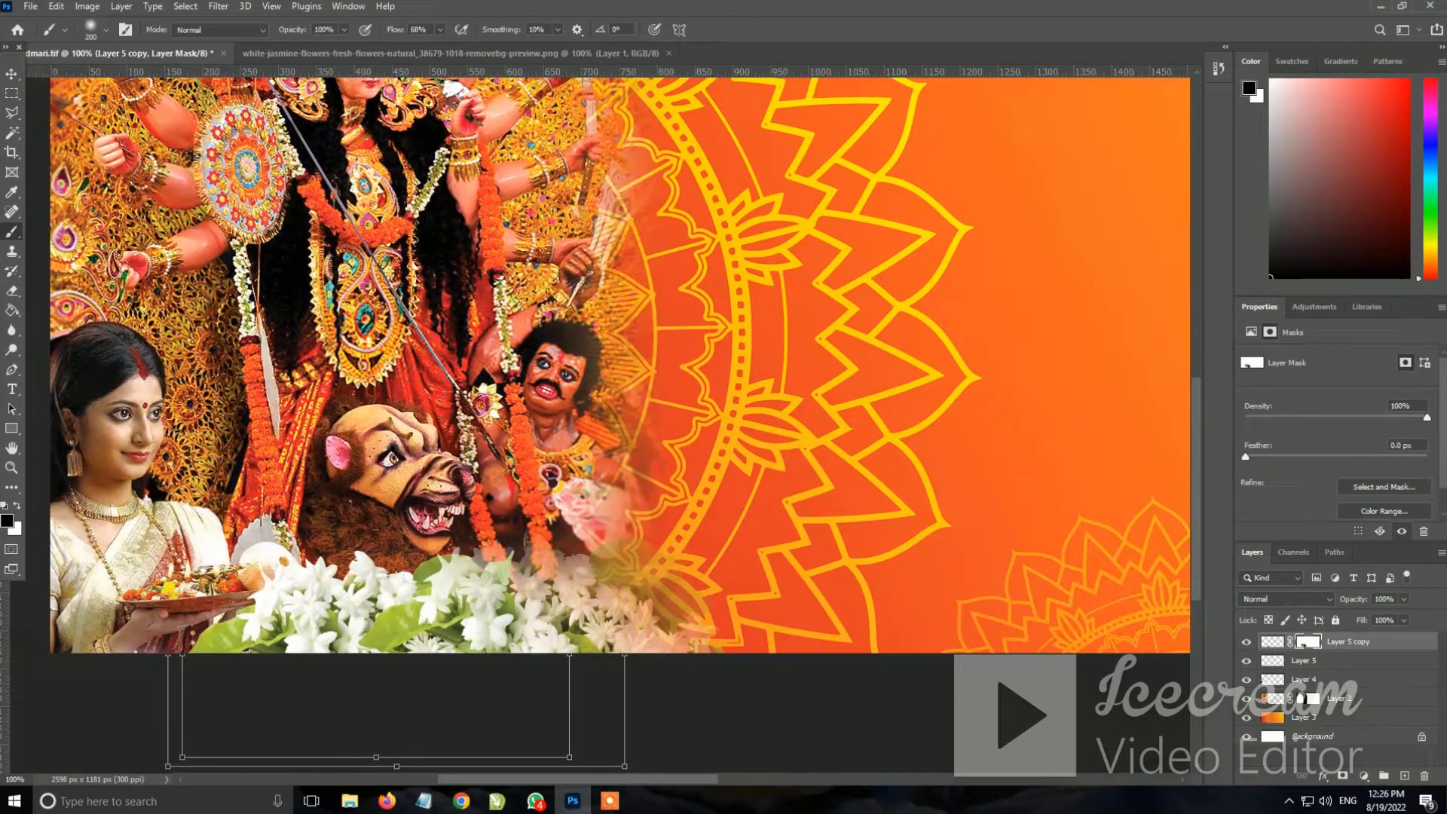
Mask the original jasmine layer to fade it, and refine the copy's mask around the lion's mane
{"action": "key", "text": "alt+bracketleft"}
{"action": "left_click", "coordinate": [1343, 775]}
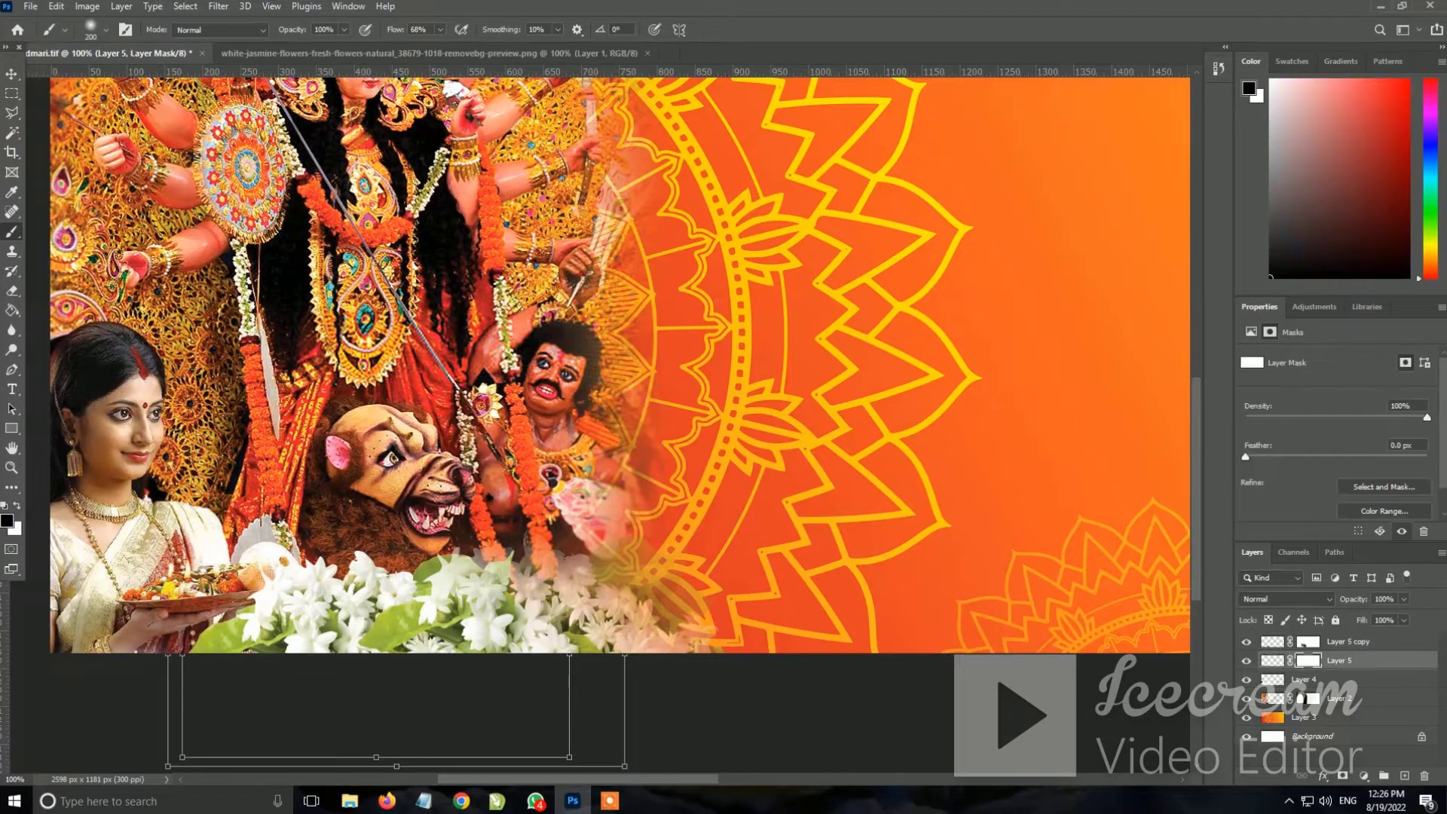
{"action": "left_click_drag", "start_coordinate": [369, 584], "coordinate": [476, 561]}
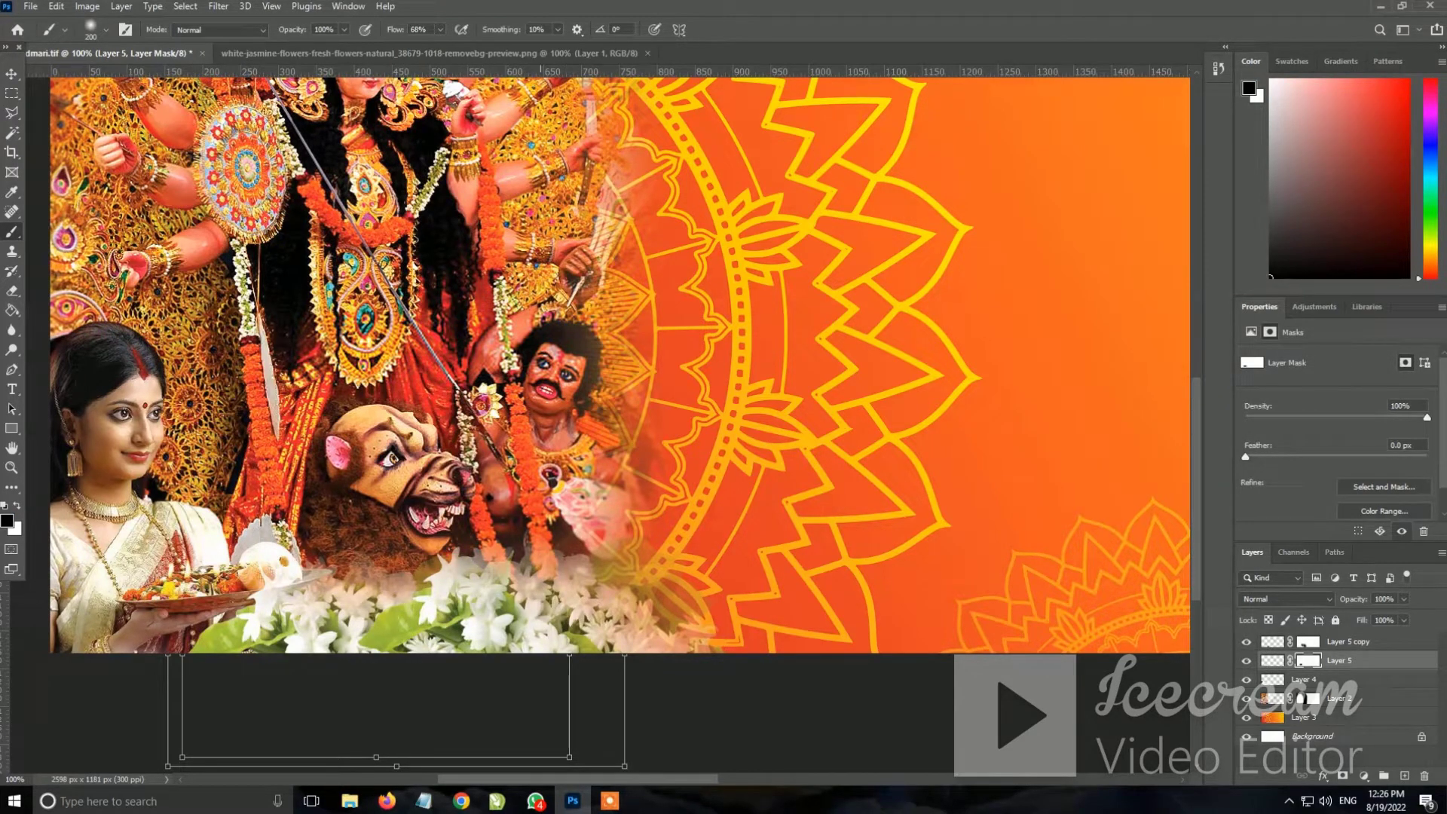
{"action": "key", "text": "alt+bracketright"}
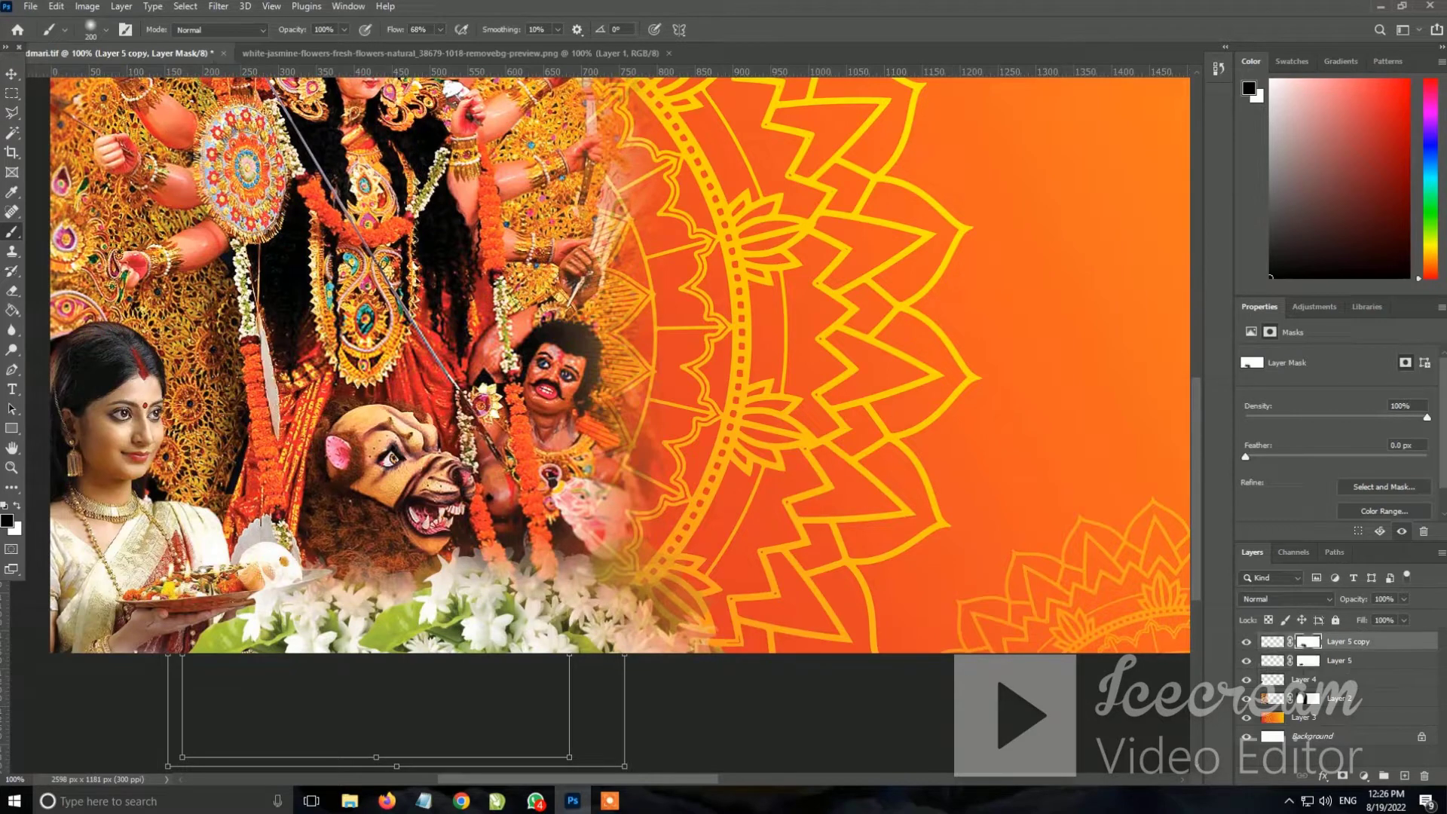
{"action": "left_click_drag", "start_coordinate": [573, 565], "coordinate": [437, 569]}
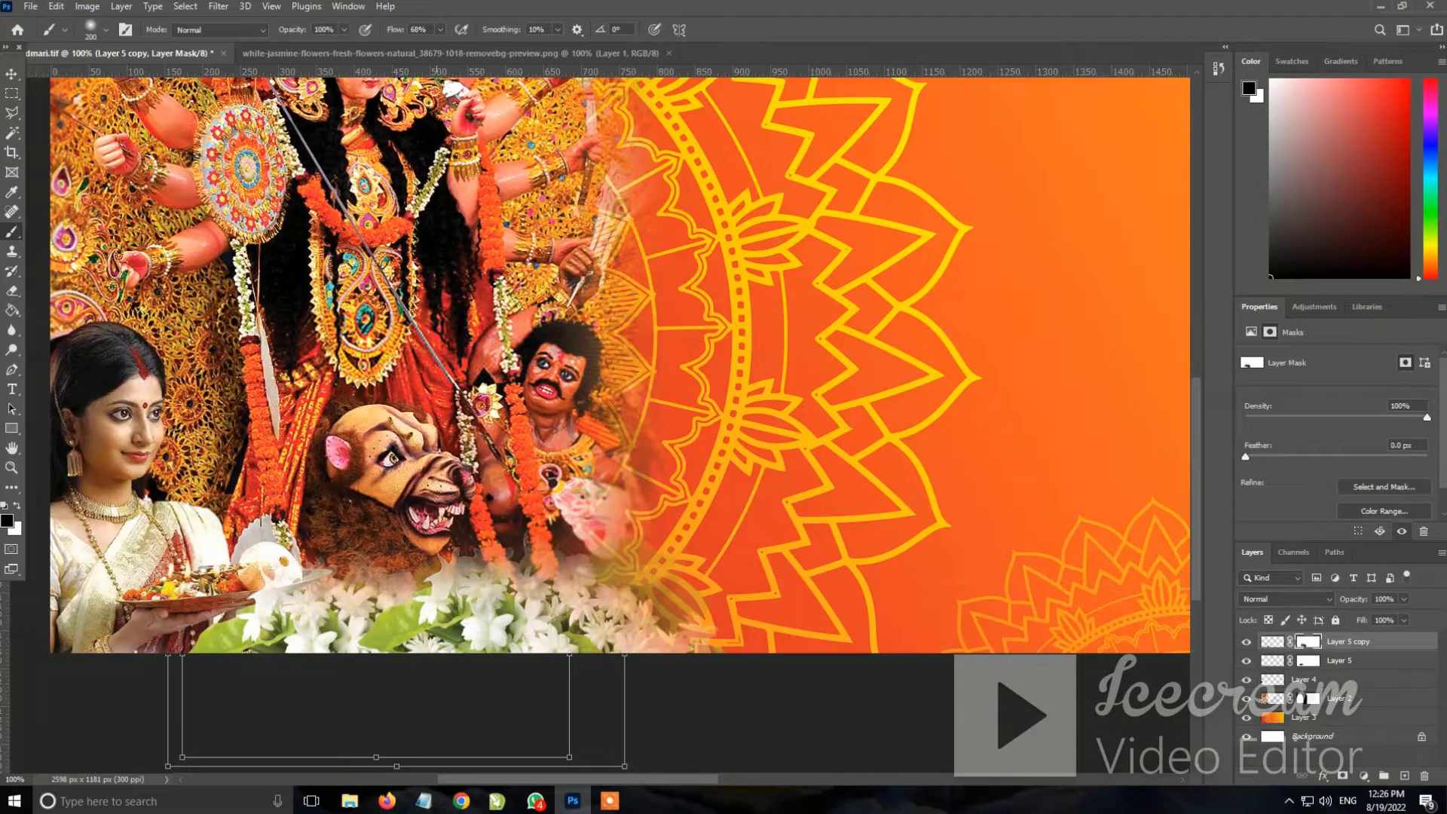
Bring the woman's layer (Layer 4) in front of the jasmine layers
{"action": "key", "text": "v"}
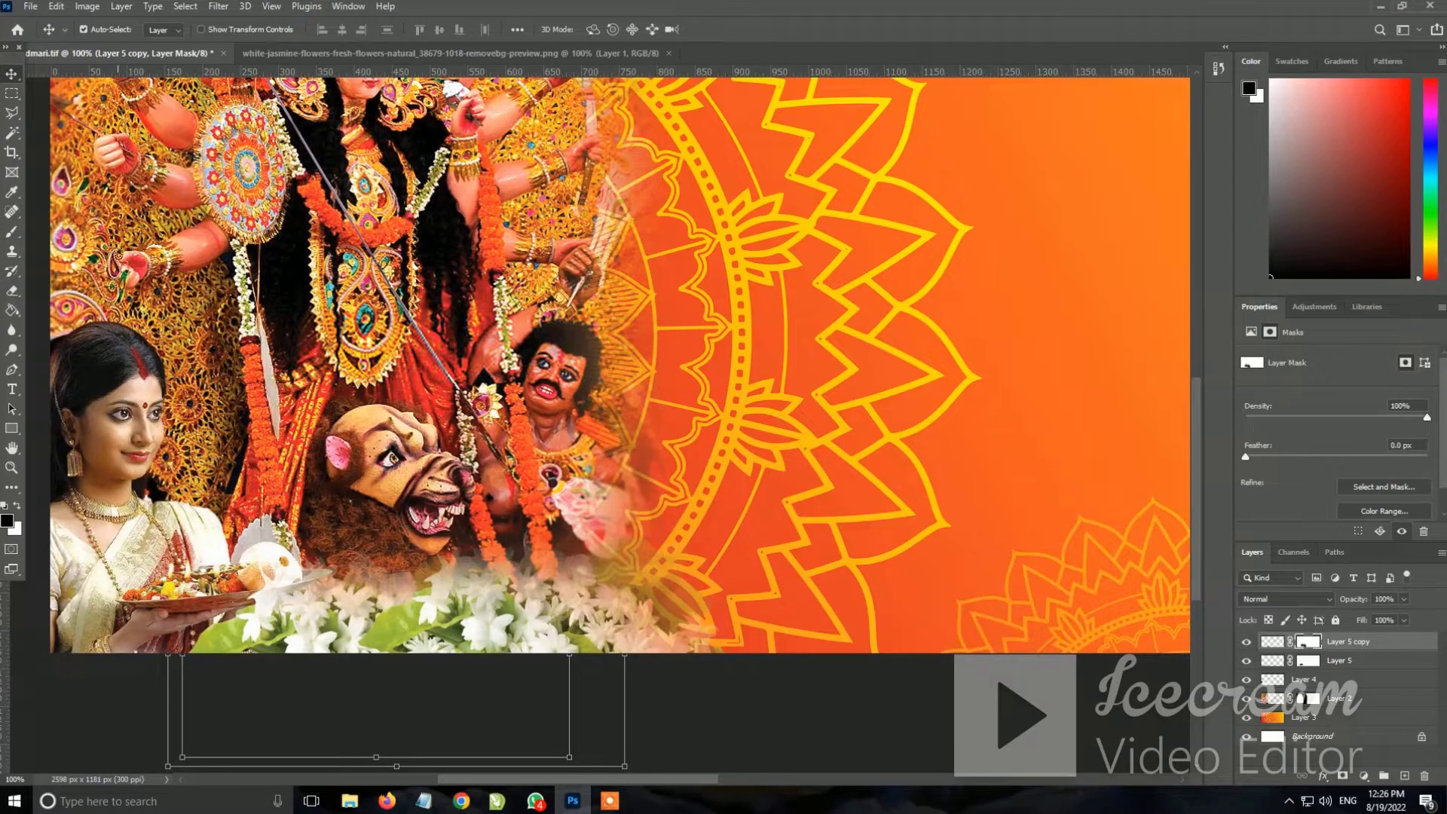
{"action": "right_click", "coordinate": [128, 441]}
{"action": "left_click", "coordinate": [151, 447]}
{"action": "key", "text": "ctrl+shift+bracketright"}
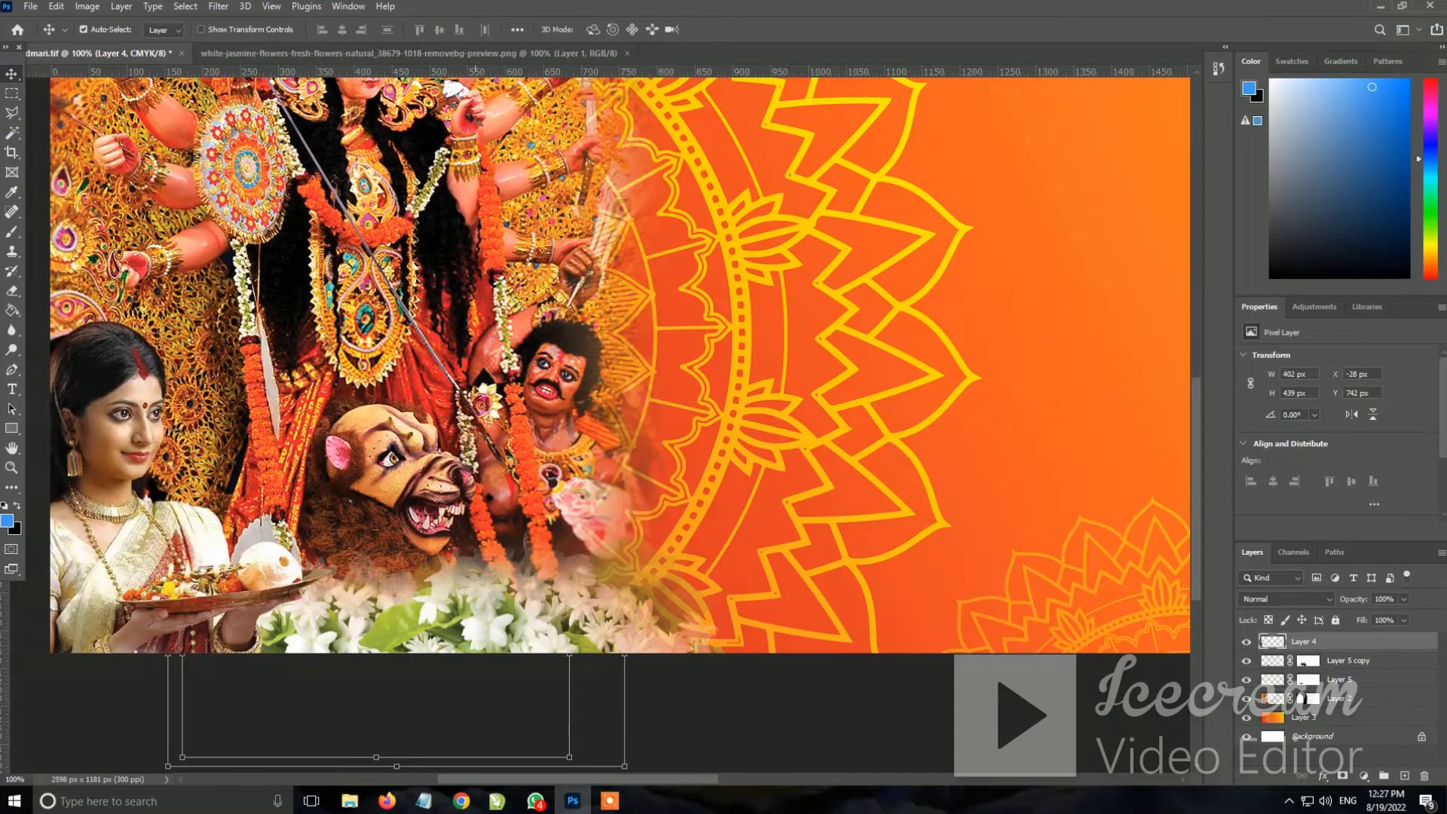
Enlarge the Durga collage image to about 104% and move it down slightly
{"action": "key", "text": "ctrl+minus"}
{"action": "key", "text": "ctrl+minus"}
{"action": "scroll", "coordinate": [608, 315], "scroll_direction": "right", "scroll_amount": 3}
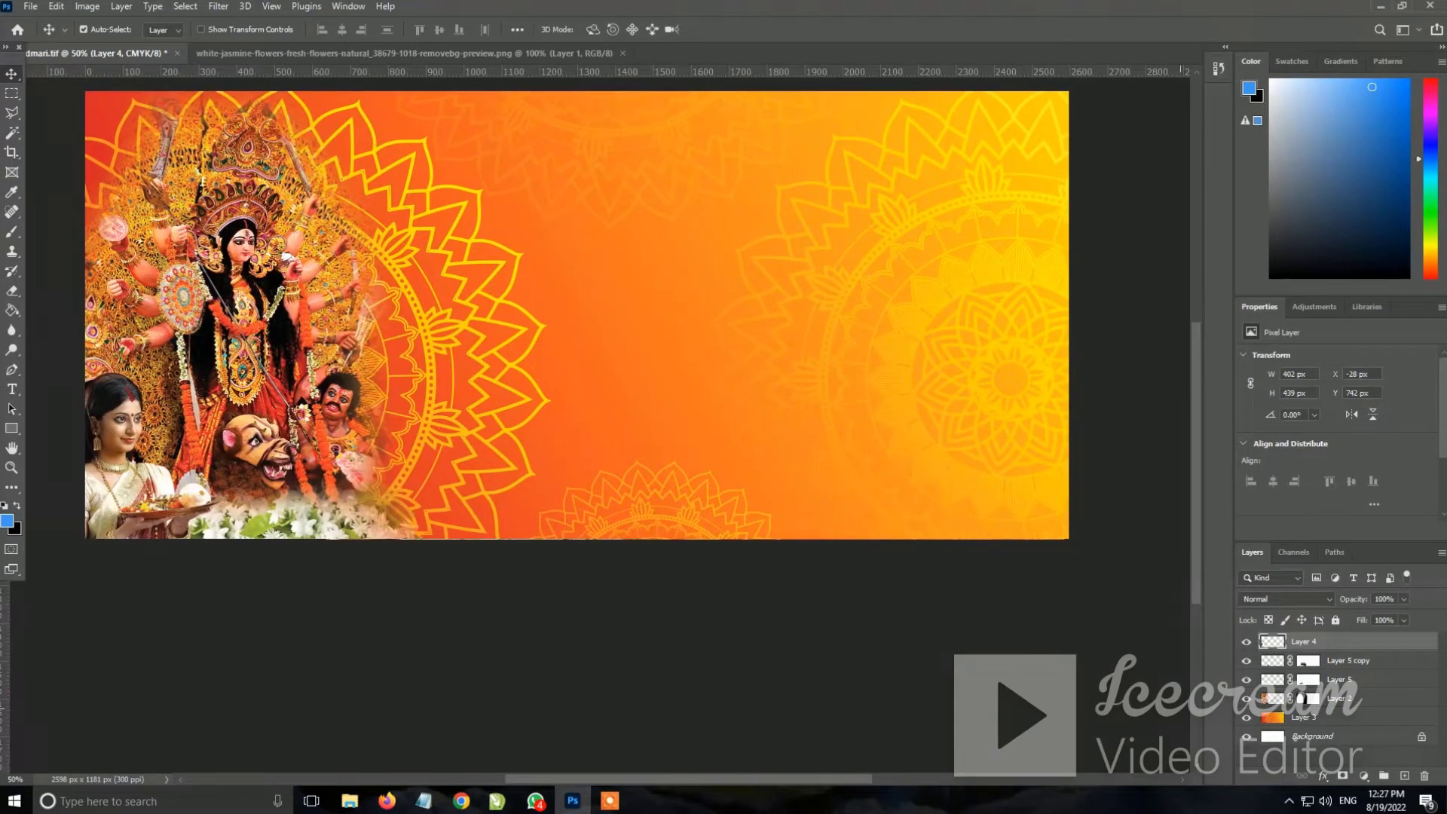
{"action": "left_click", "coordinate": [1312, 698]}
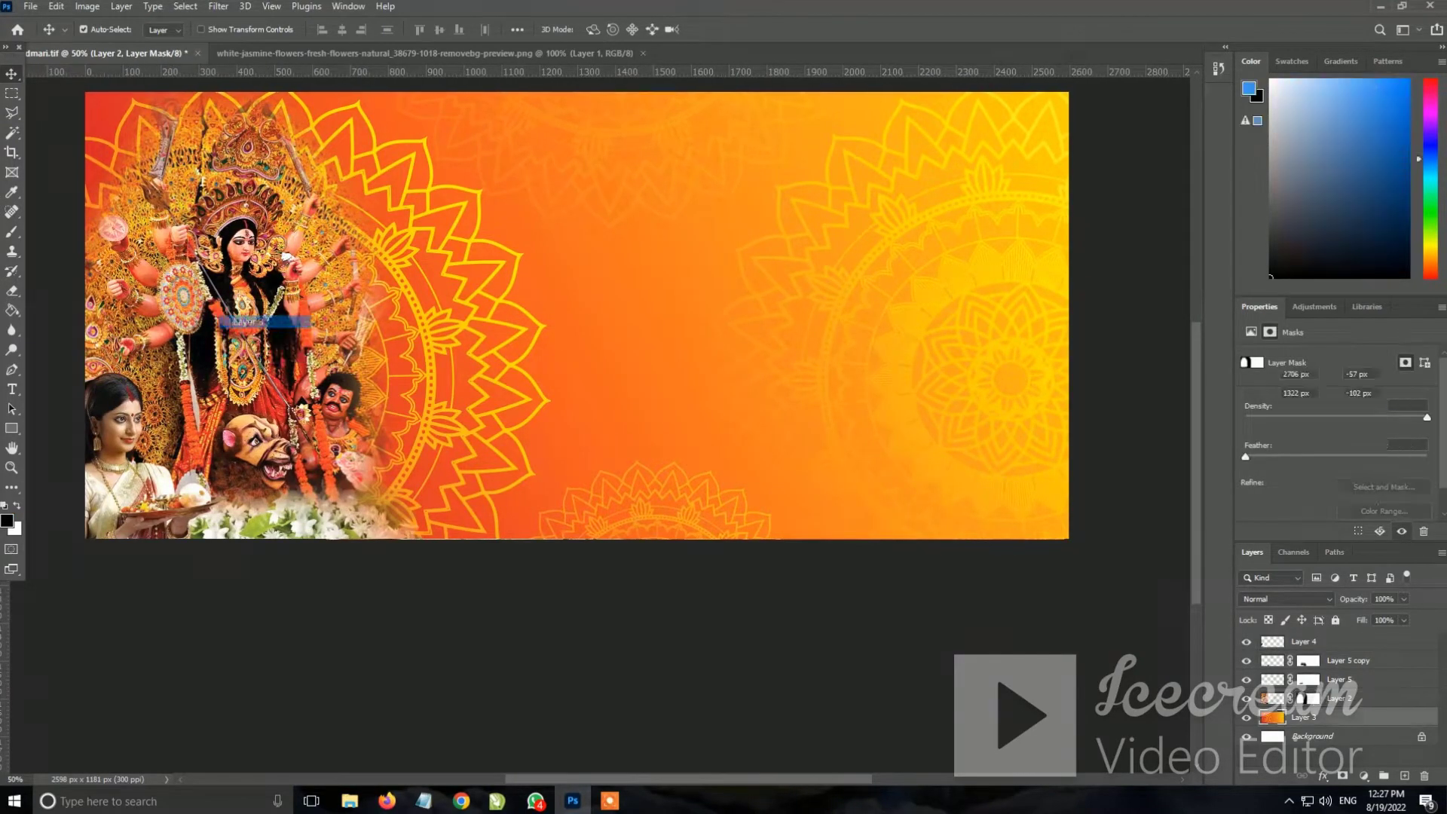
{"action": "right_click", "coordinate": [255, 291]}
{"action": "left_click", "coordinate": [286, 301]}
{"action": "key", "text": "ctrl+t"}
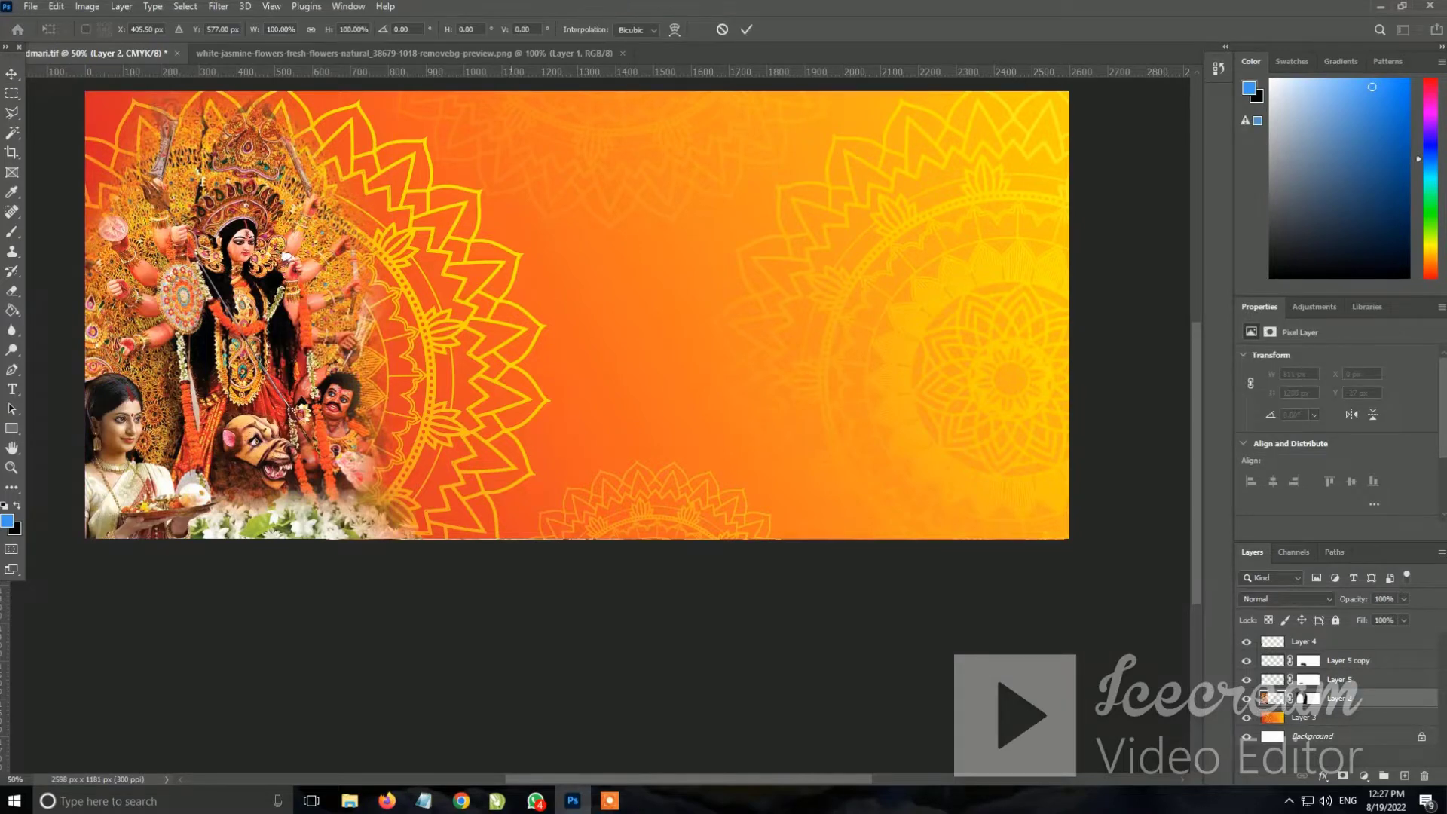
{"action": "key", "text": "ctrl+minus"}
{"action": "left_click_drag", "start_coordinate": [462, 197], "coordinate": [470, 177]}
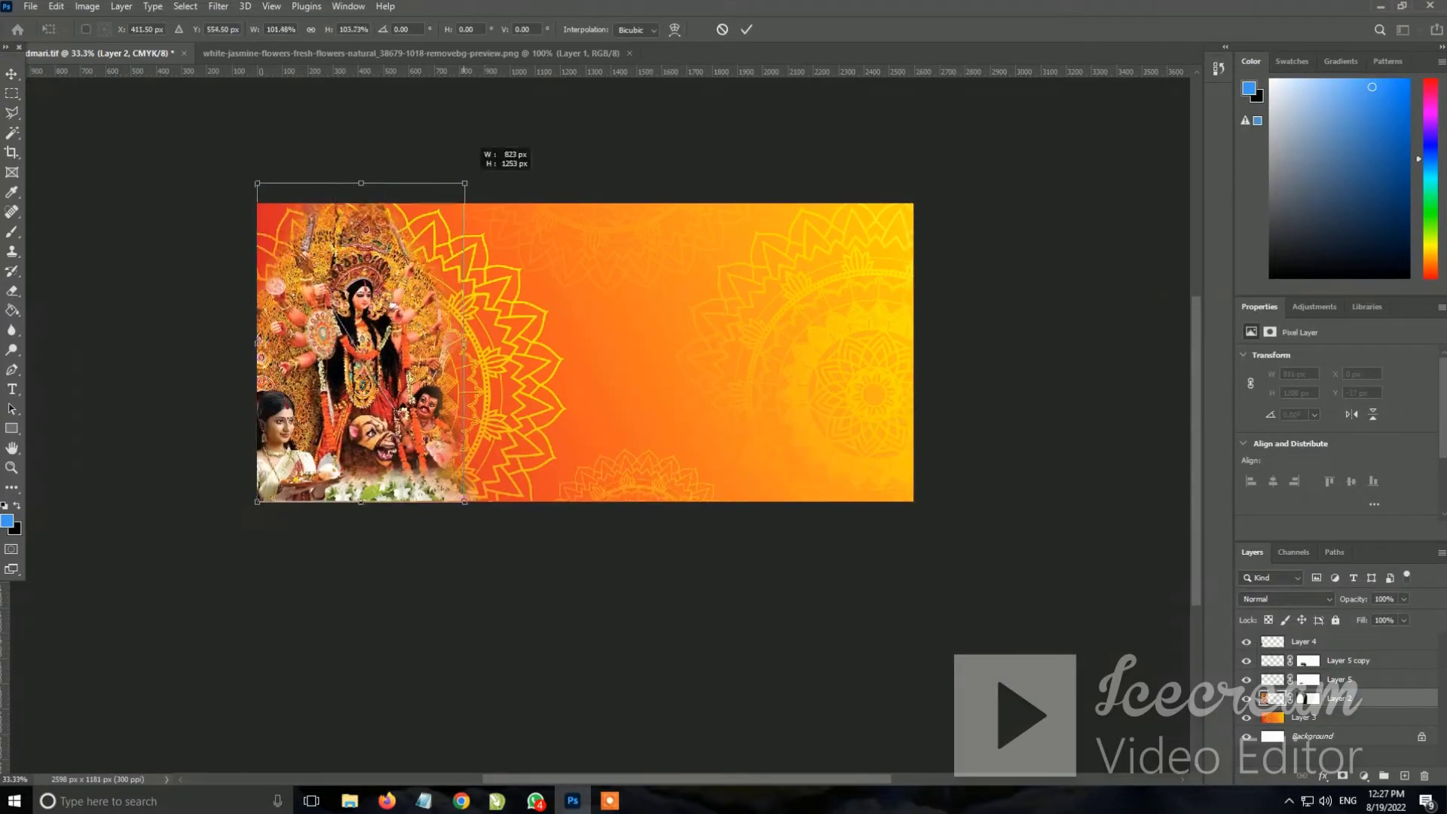
{"action": "left_click_drag", "start_coordinate": [399, 241], "coordinate": [400, 250]}
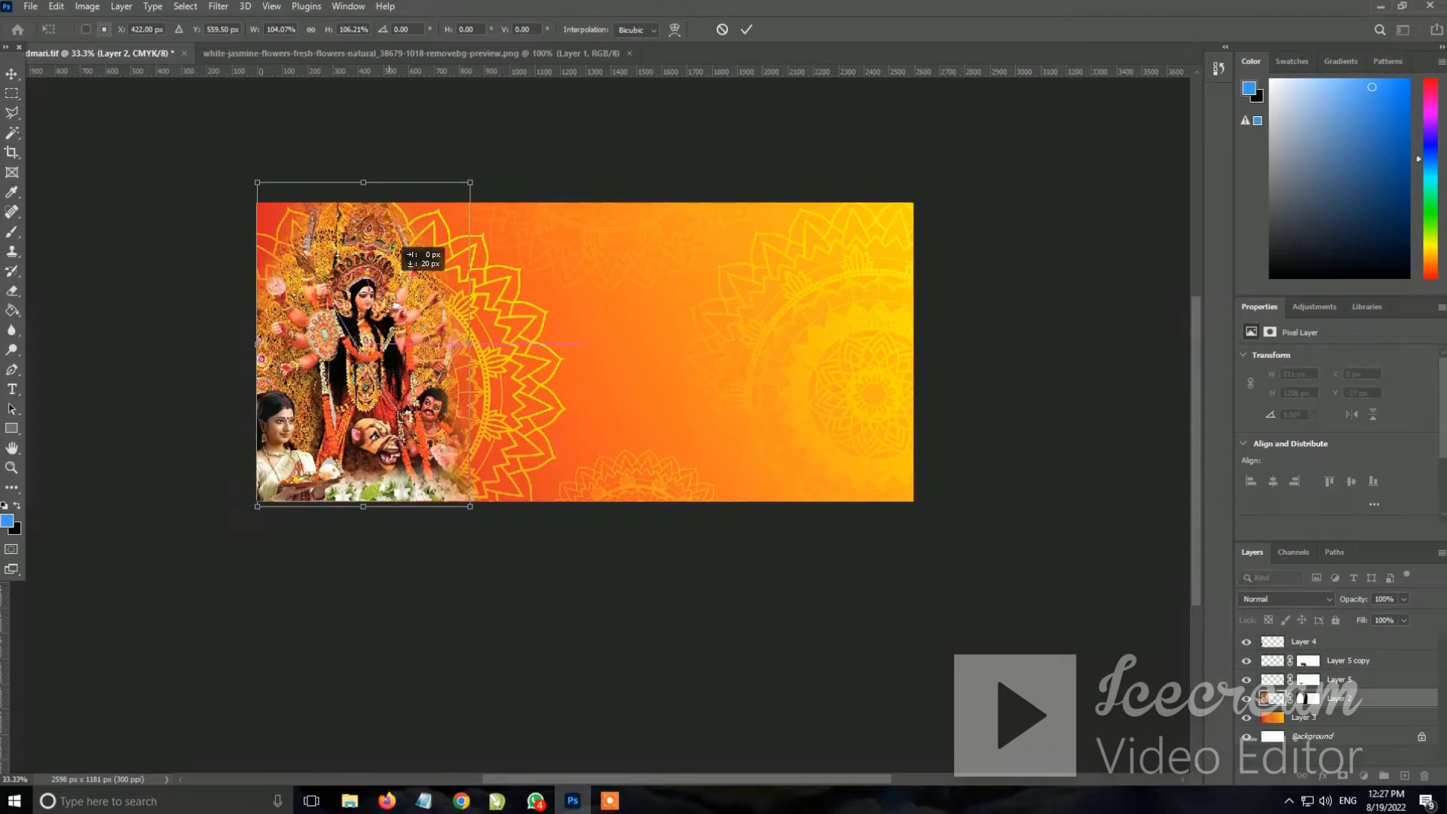
{"action": "key", "text": "Return"}
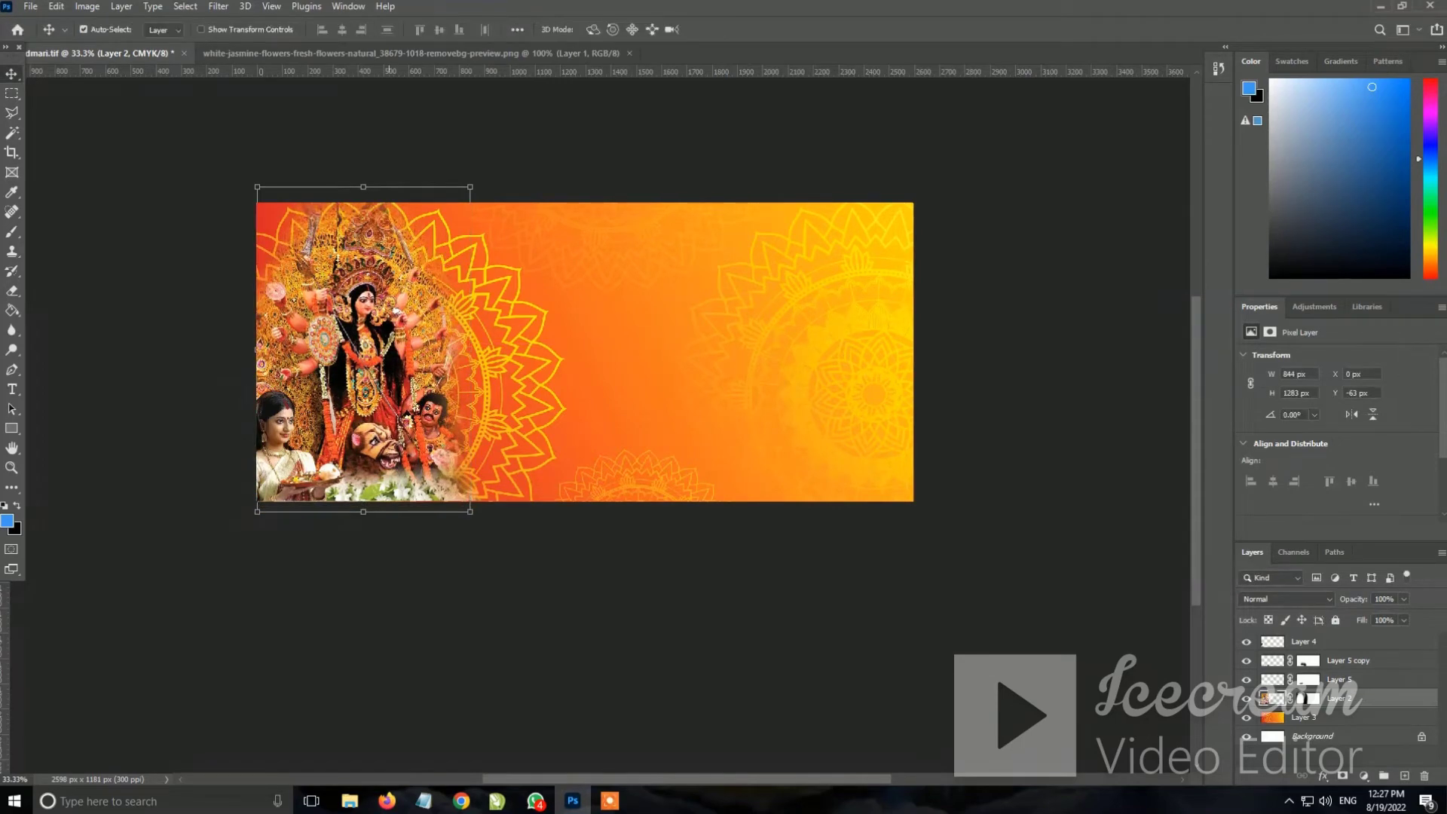
{"action": "key", "text": "ctrl+plus"}
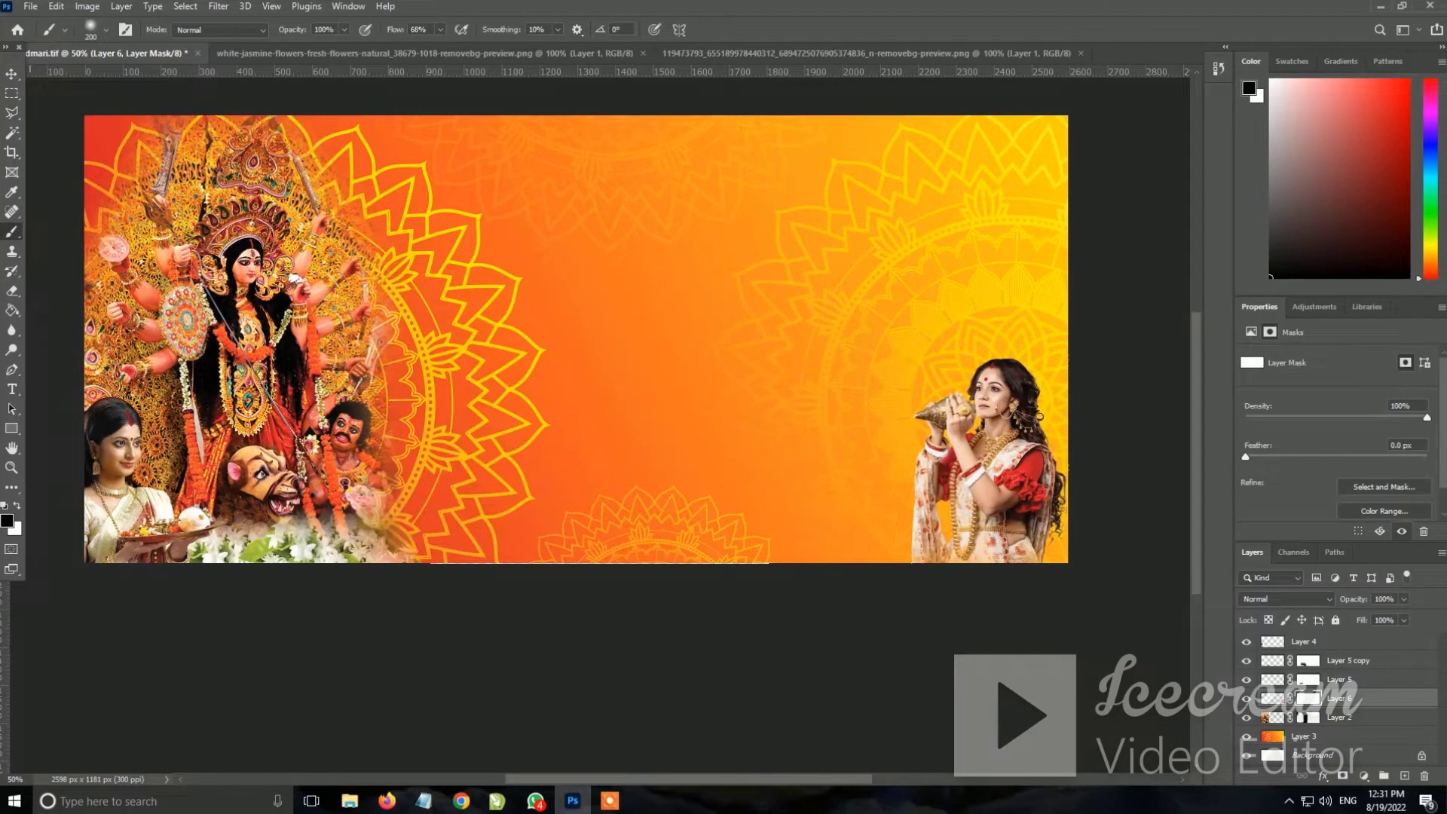
Switch to the Move tool and zoom out and back in to check the layout
{"action": "key", "text": "v"}
{"action": "key", "text": "ctrl+minus"}
{"action": "key", "text": "ctrl+plus"}
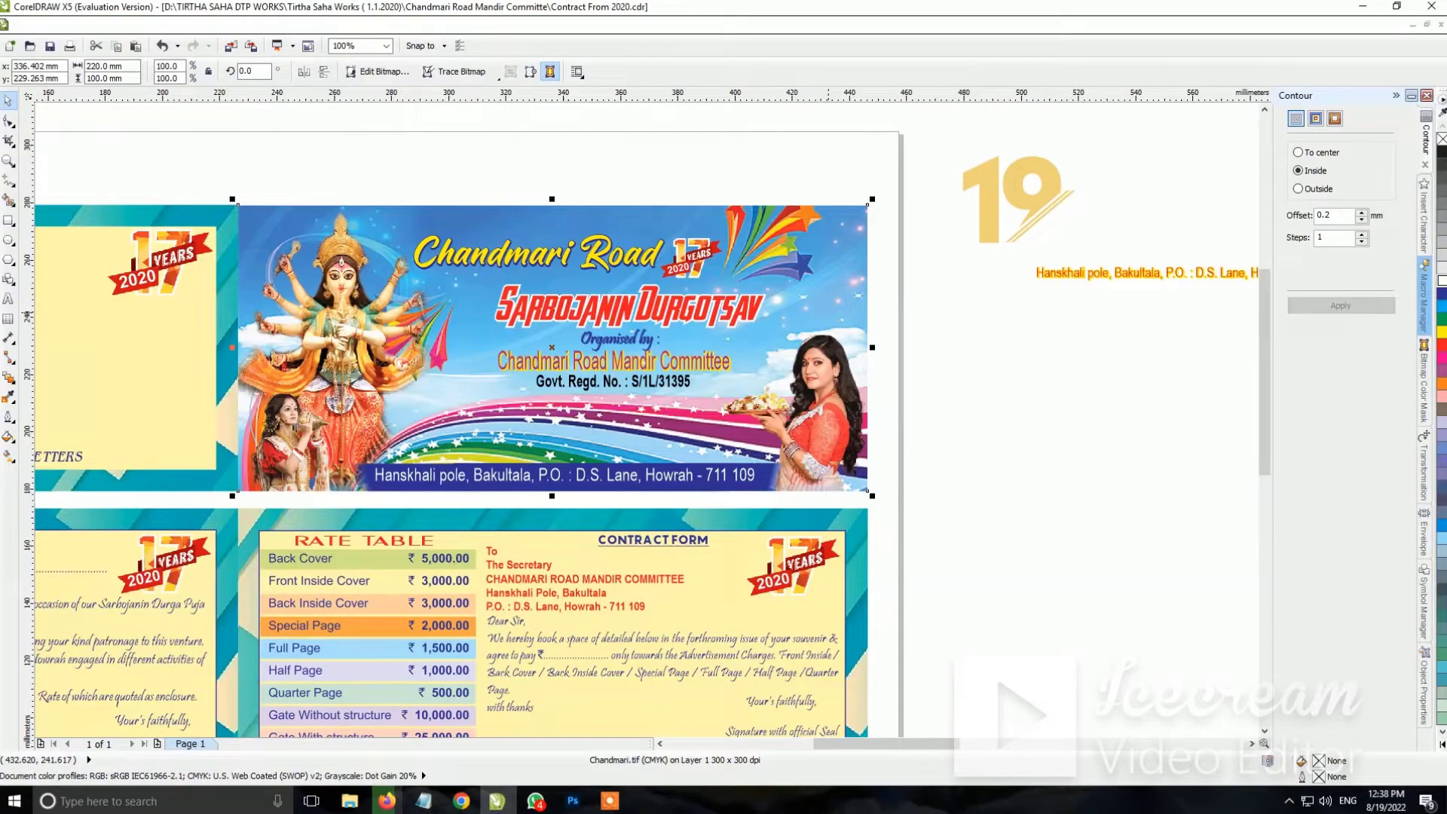
Delete the background bitmap, then restore it and clear the selection
{"action": "key", "text": "Delete"}
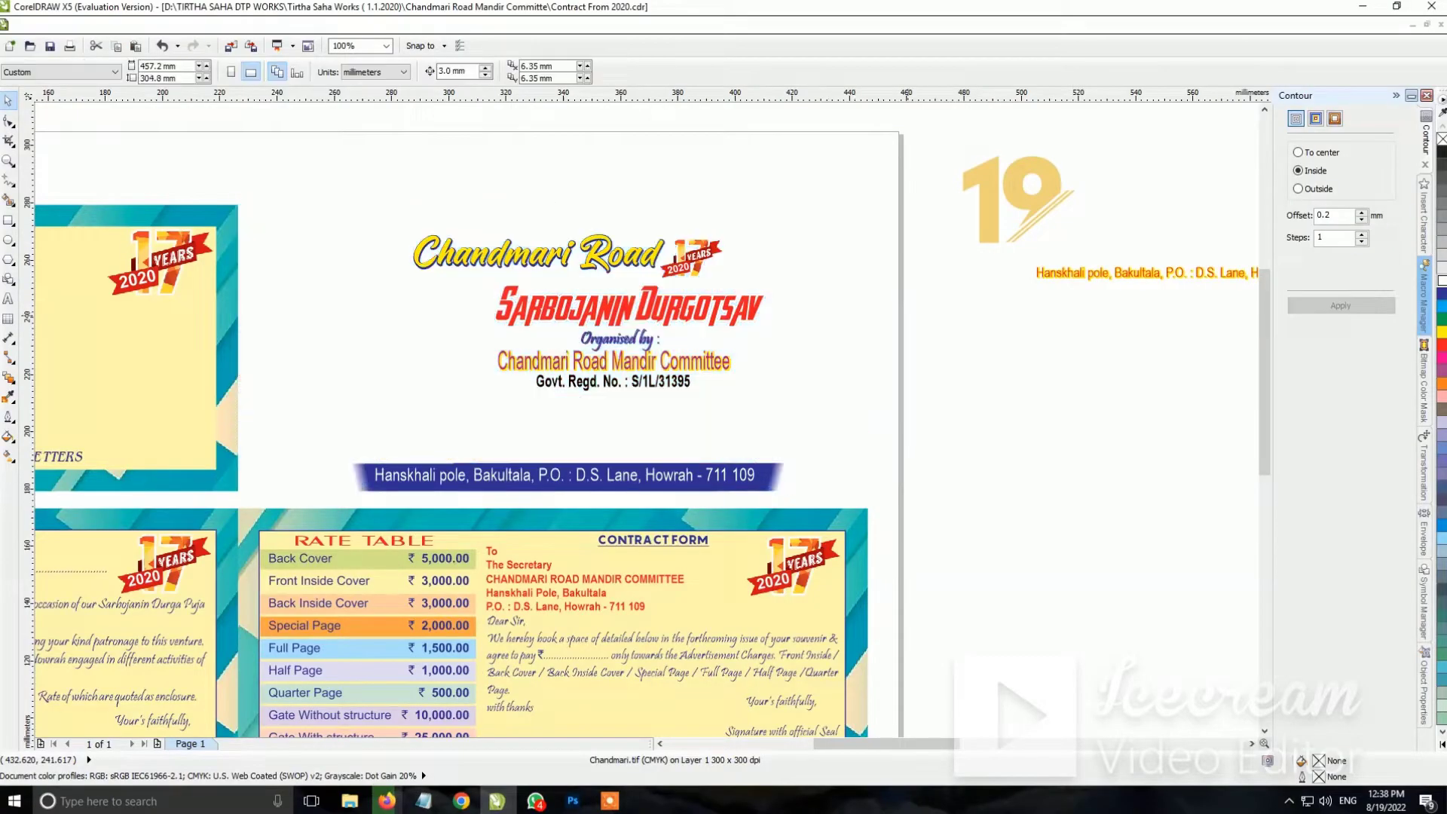
{"action": "right_click", "coordinate": [1027, 346]}
{"action": "left_click", "coordinate": [1078, 467]}
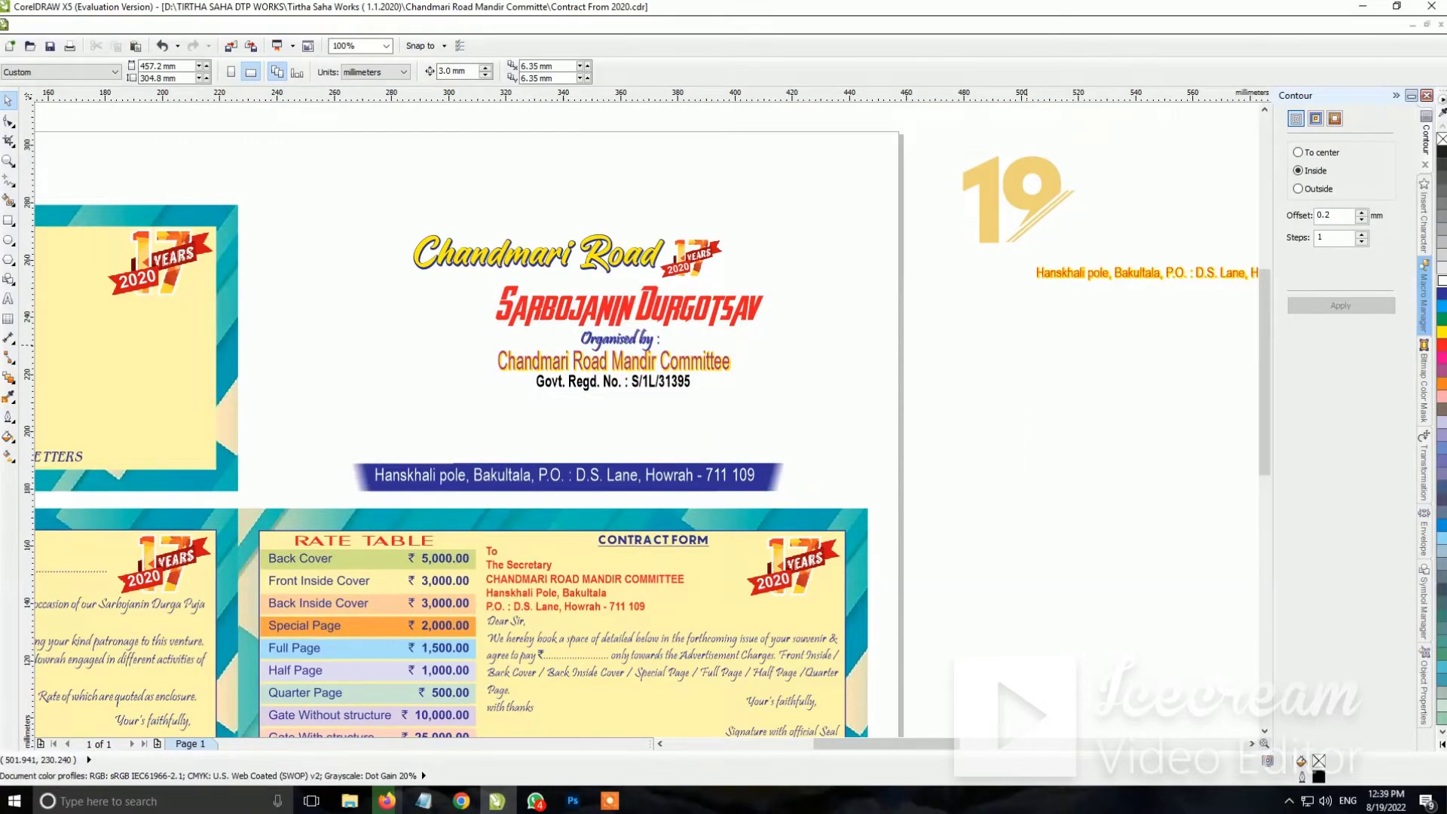
{"action": "scroll", "coordinate": [468, 462], "scroll_direction": "up", "scroll_amount": 2}
{"action": "scroll", "coordinate": [468, 462], "scroll_direction": "up", "scroll_amount": 2}
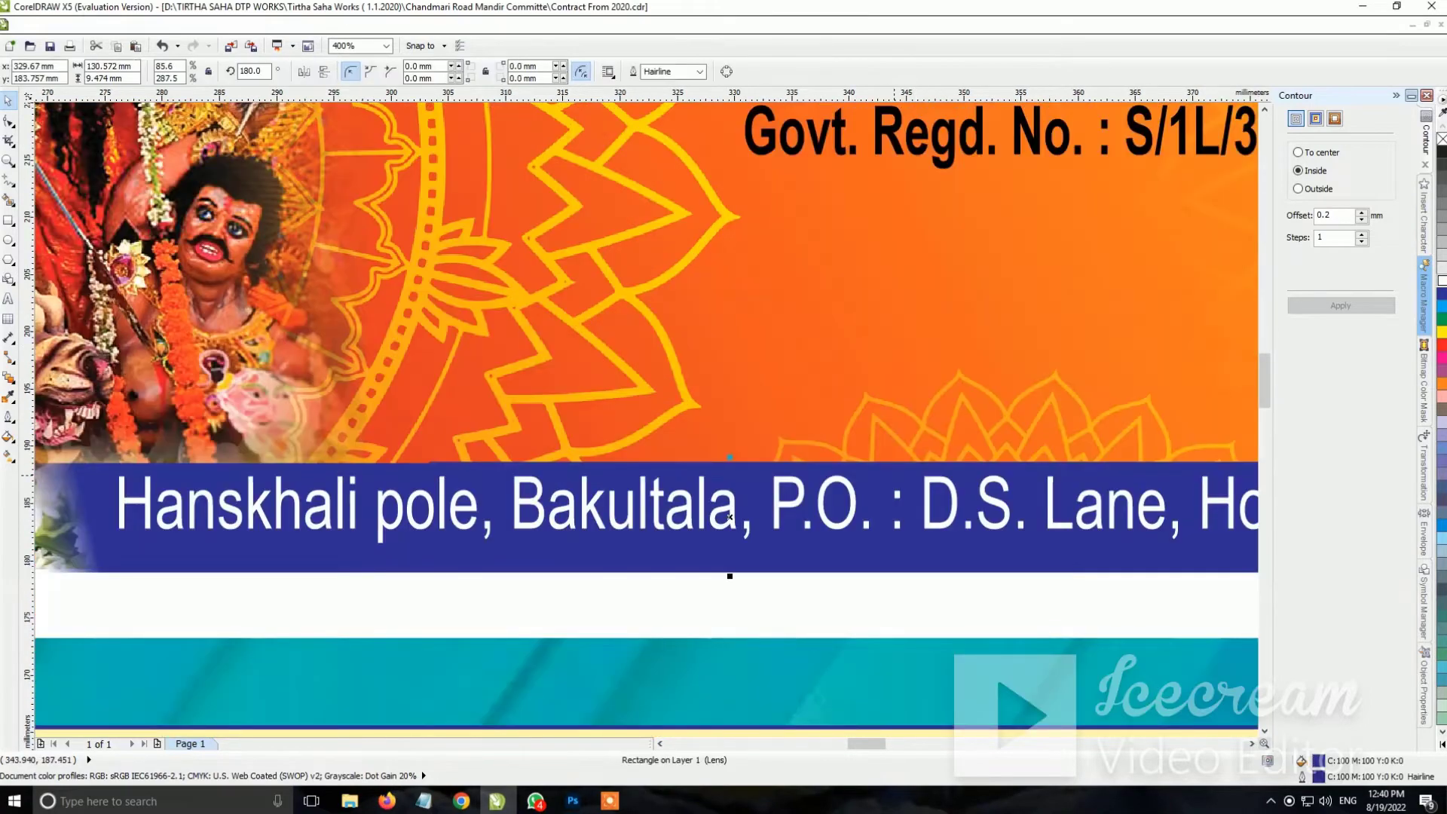
{"action": "scroll", "coordinate": [730, 516], "scroll_direction": "down", "scroll_amount": 1}
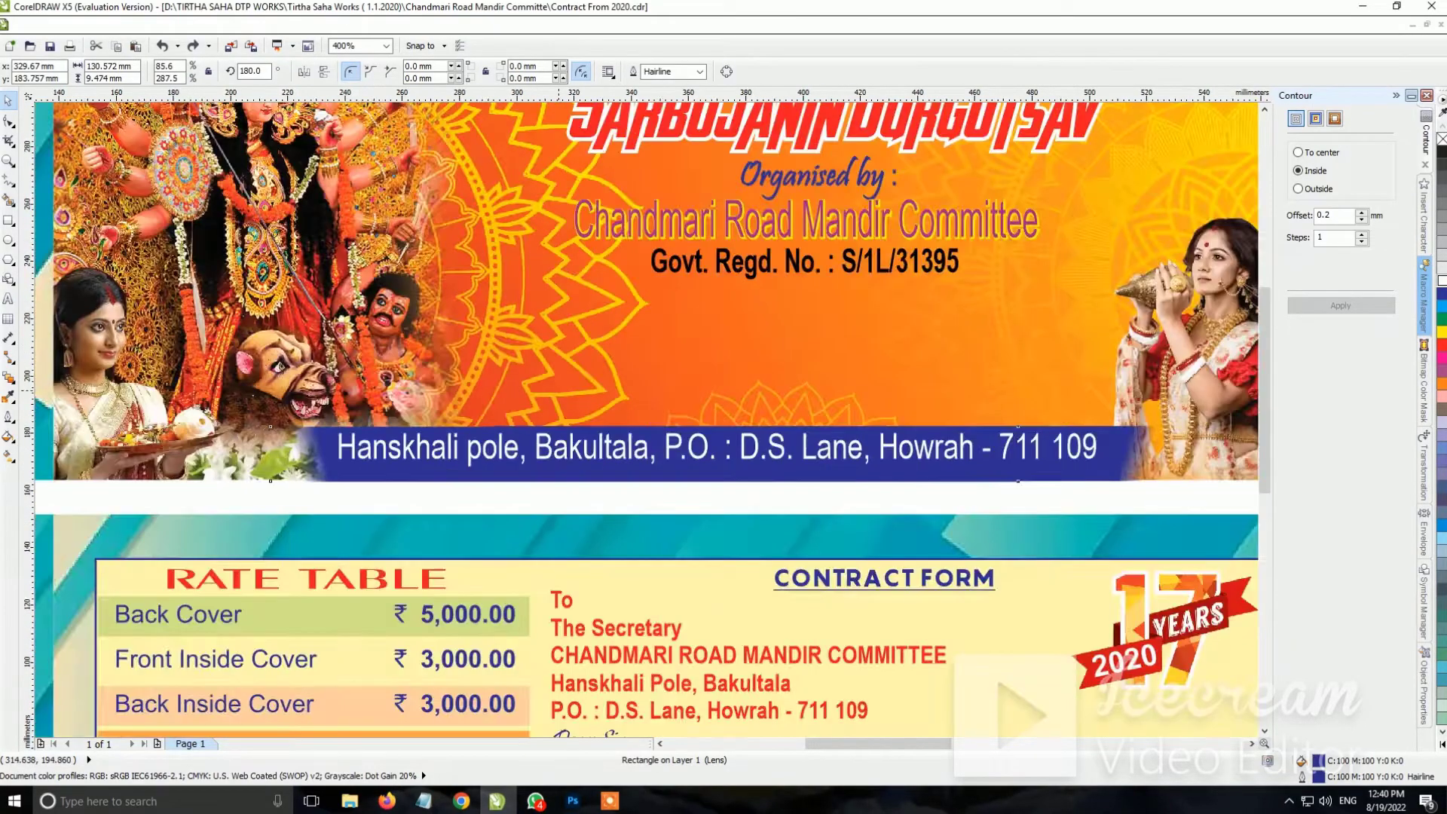
{"action": "scroll", "coordinate": [730, 516], "scroll_direction": "down", "scroll_amount": 1}
{"action": "key", "text": "Escape"}
{"action": "scroll", "coordinate": [518, 403], "scroll_direction": "up", "scroll_amount": 2}
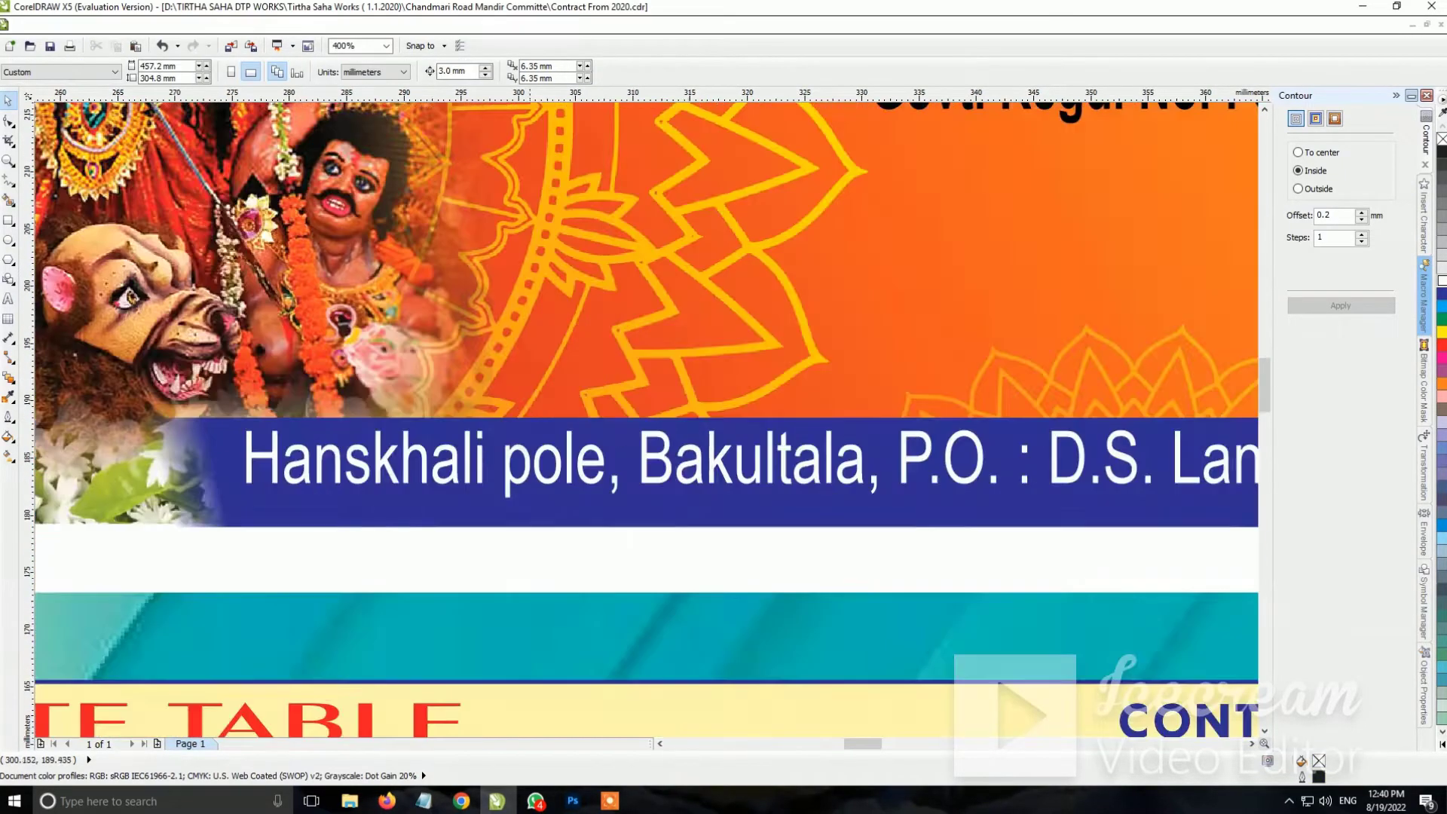
Recolour the address strip green with no outline, nudge it up, and shorten its right end
{"action": "left_click", "coordinate": [527, 452]}
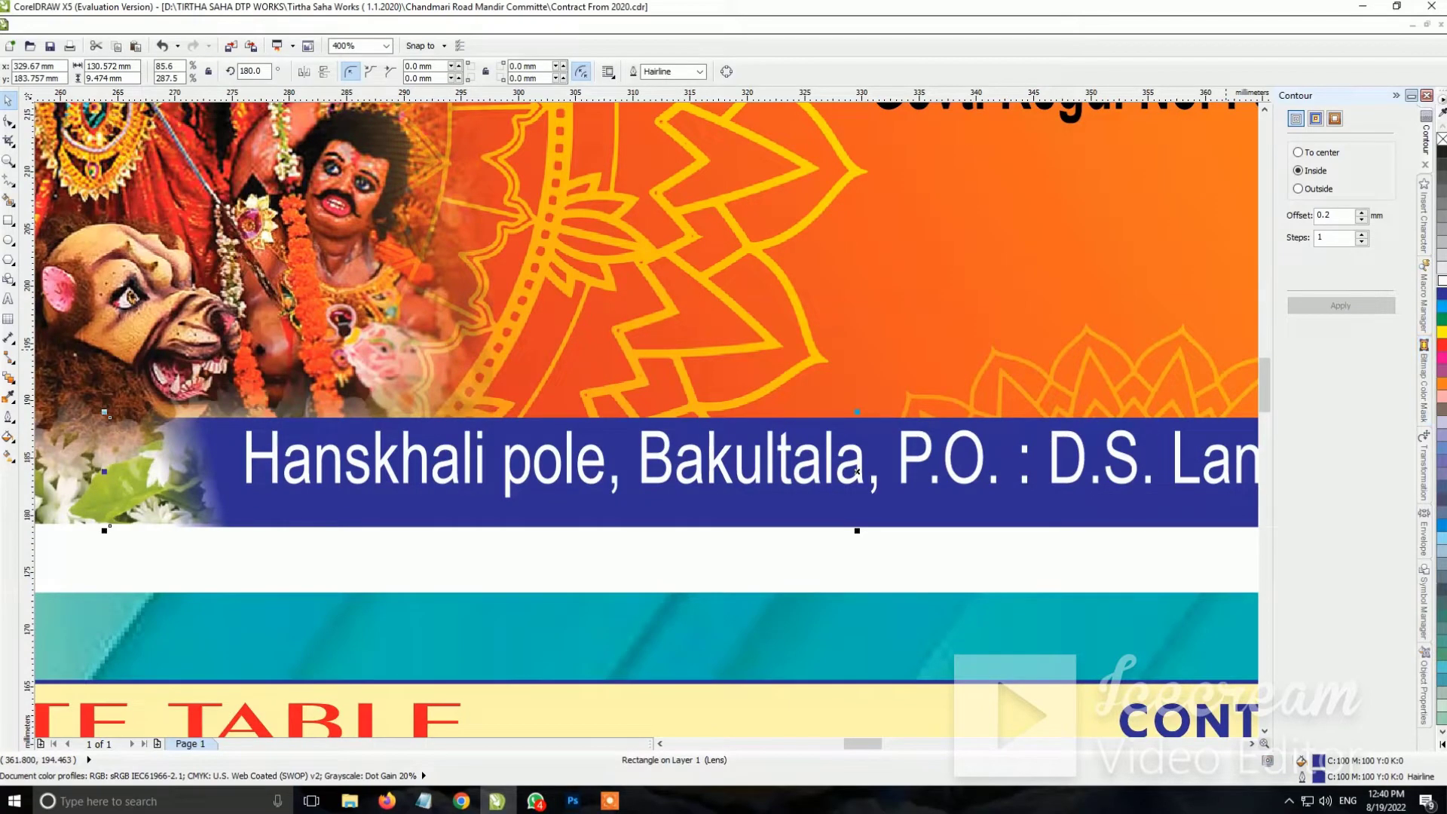
{"action": "left_click", "coordinate": [1441, 306]}
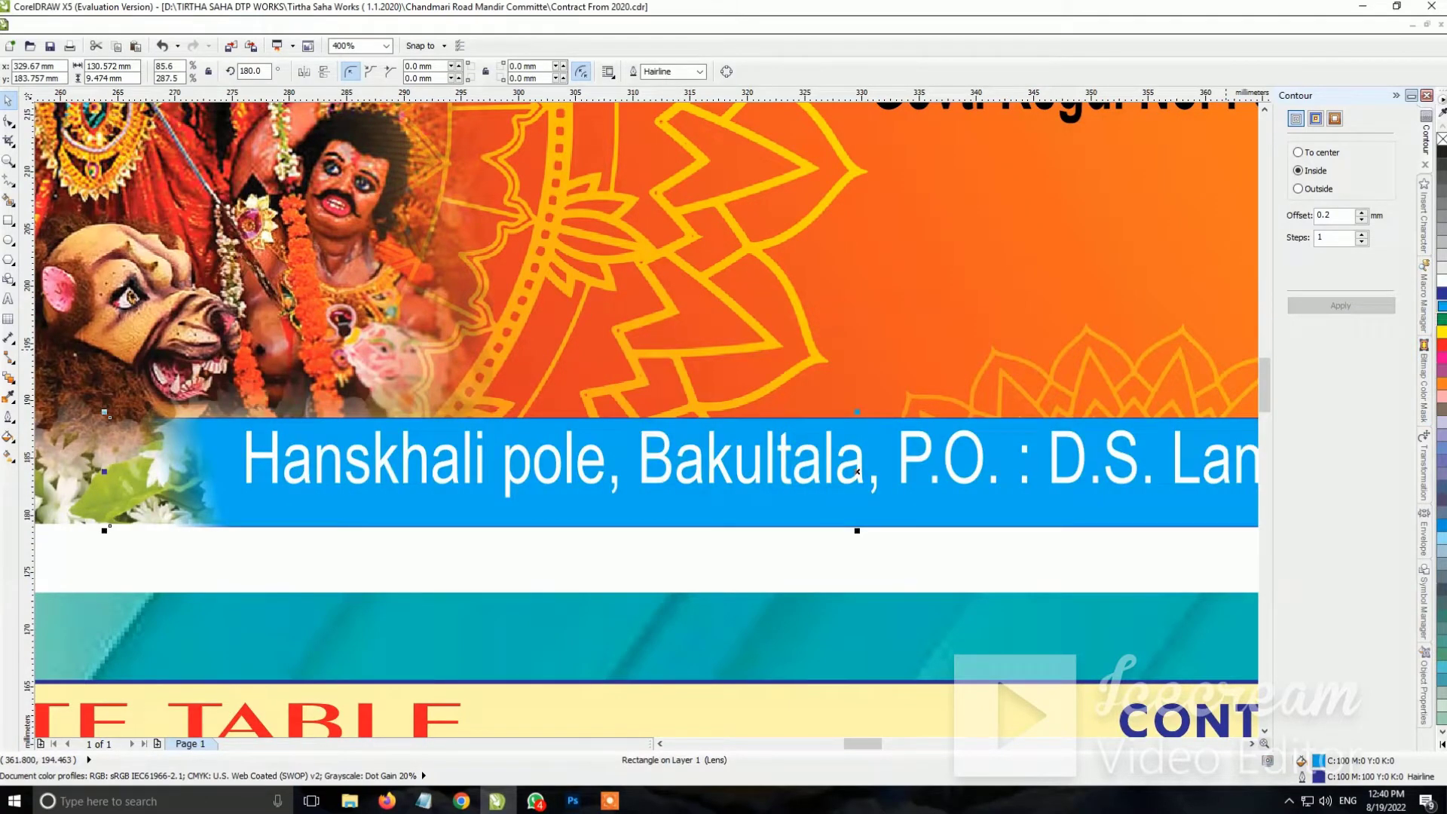
{"action": "left_click", "coordinate": [1441, 318]}
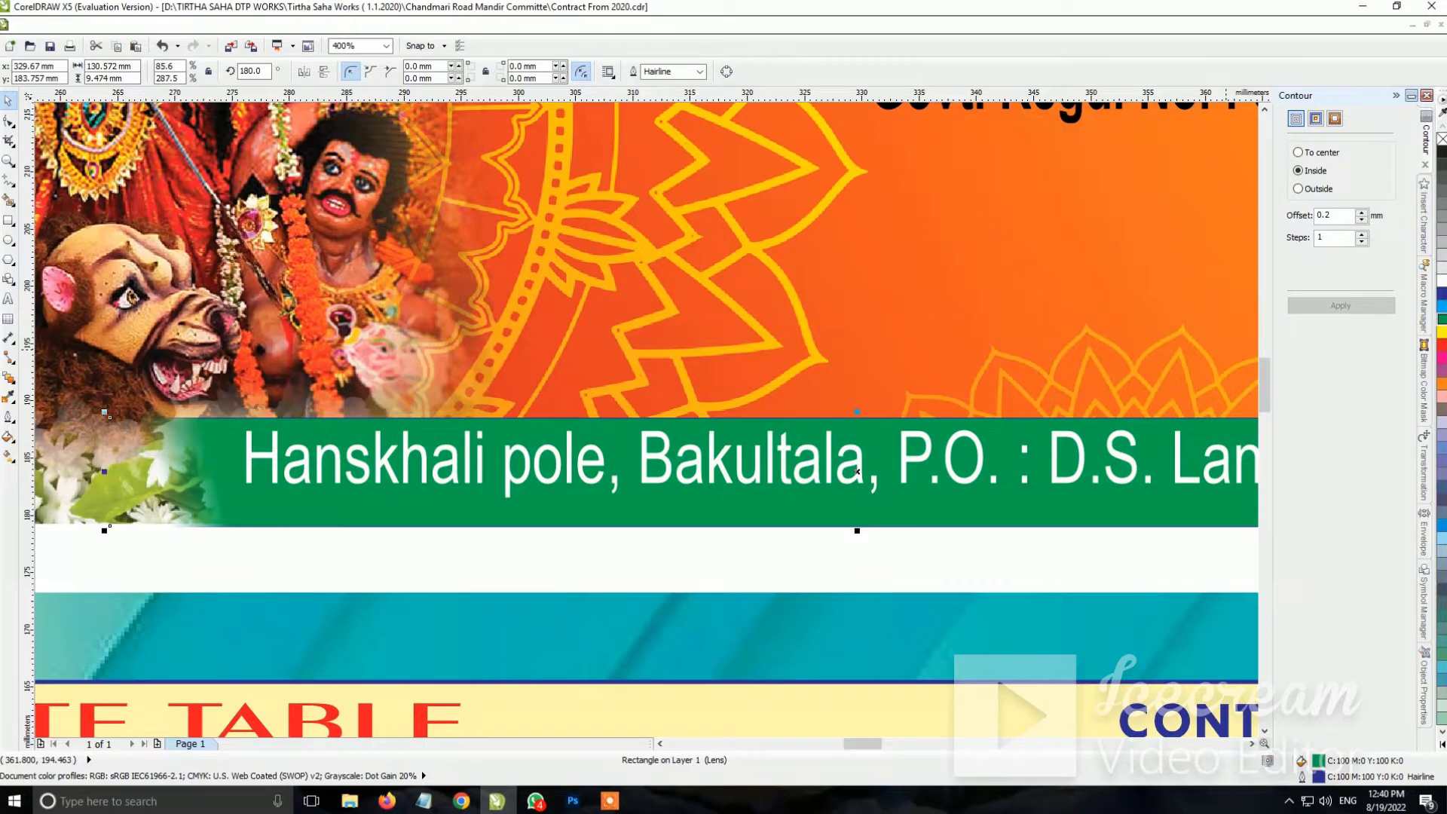
{"action": "right_click", "coordinate": [1441, 138]}
{"action": "scroll", "coordinate": [776, 514], "scroll_direction": "up", "scroll_amount": 3}
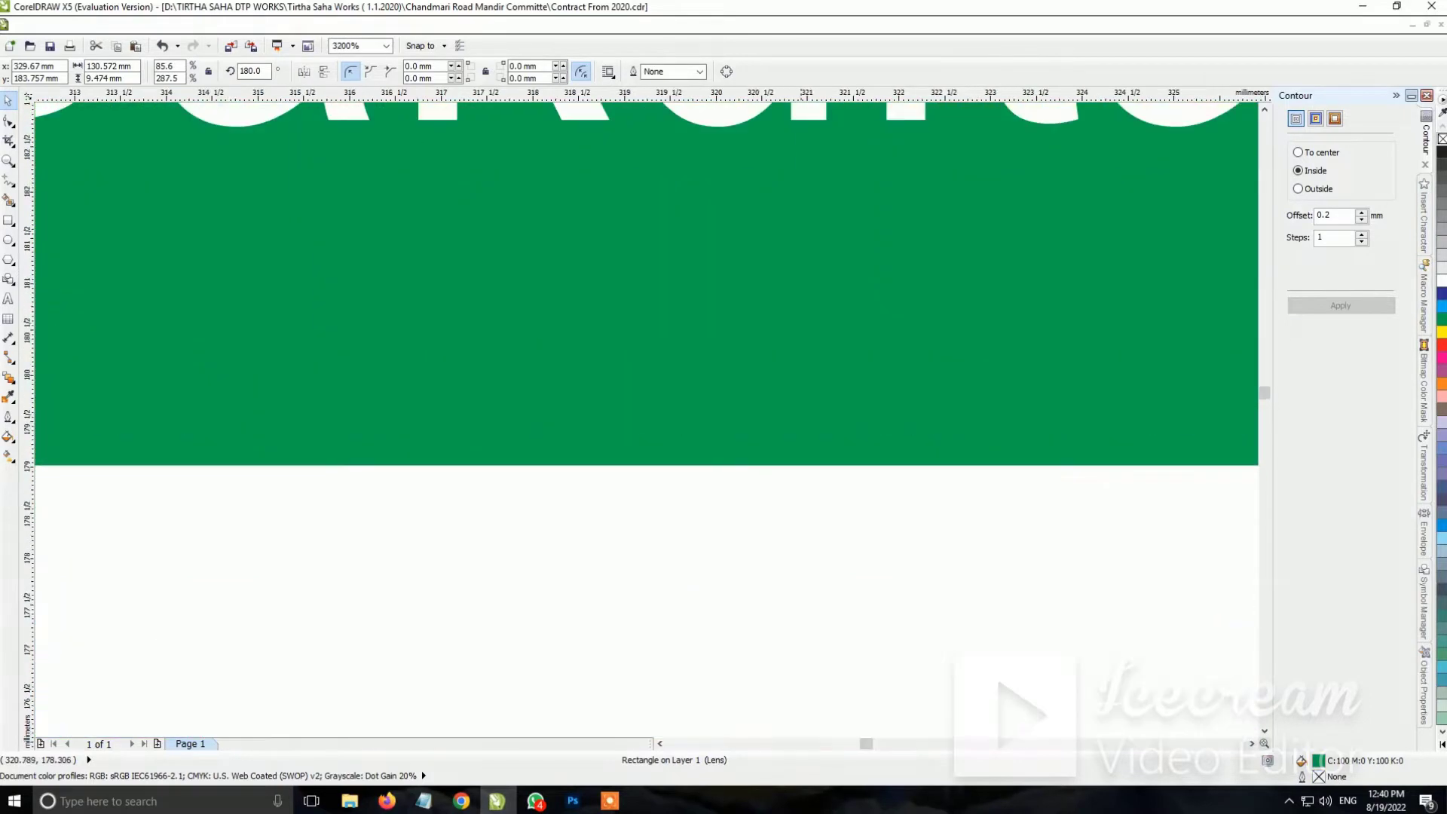
{"action": "left_click_drag", "start_coordinate": [959, 373], "coordinate": [961, 391]}
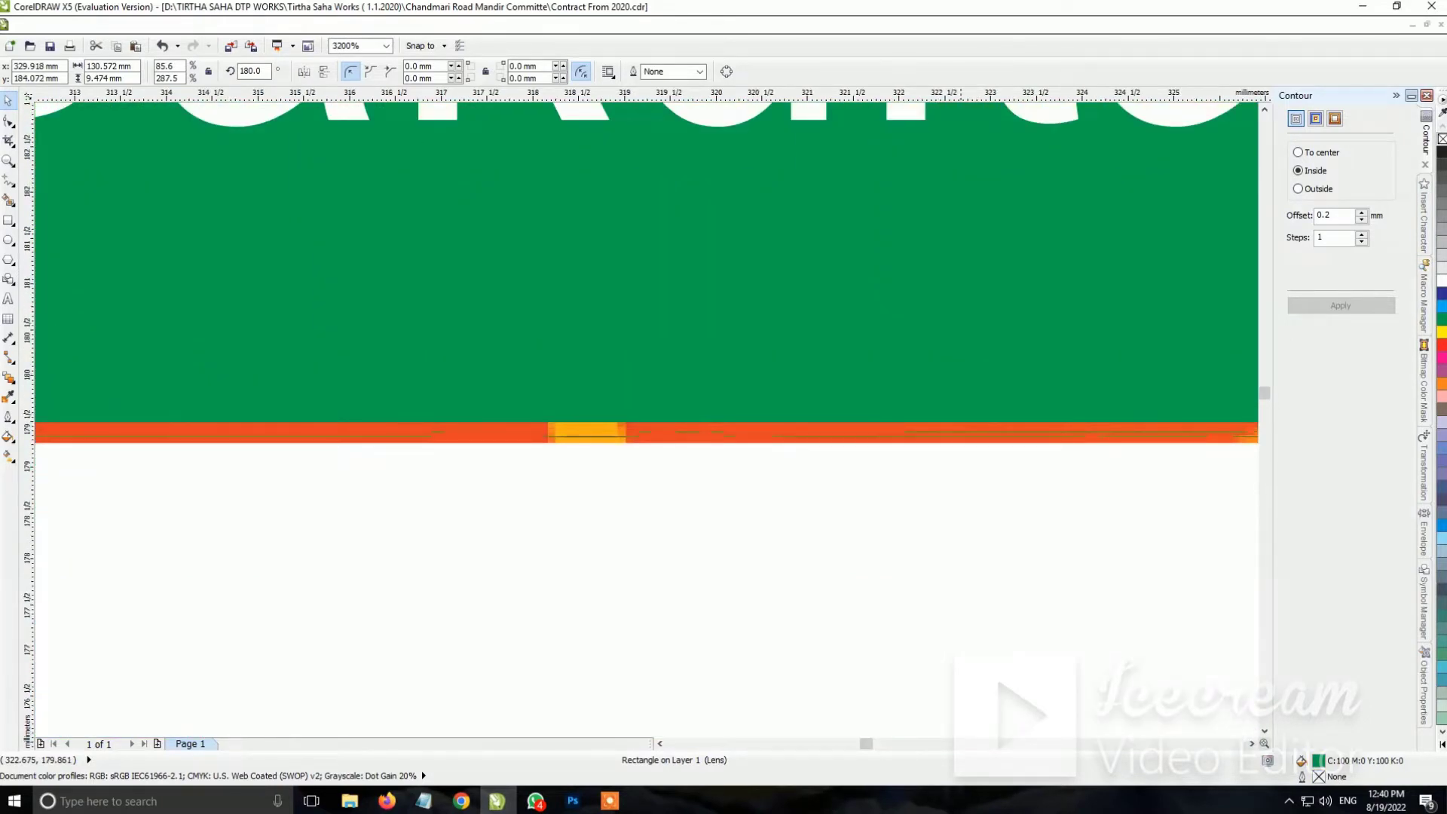
{"action": "scroll", "coordinate": [965, 393], "scroll_direction": "down", "scroll_amount": 4}
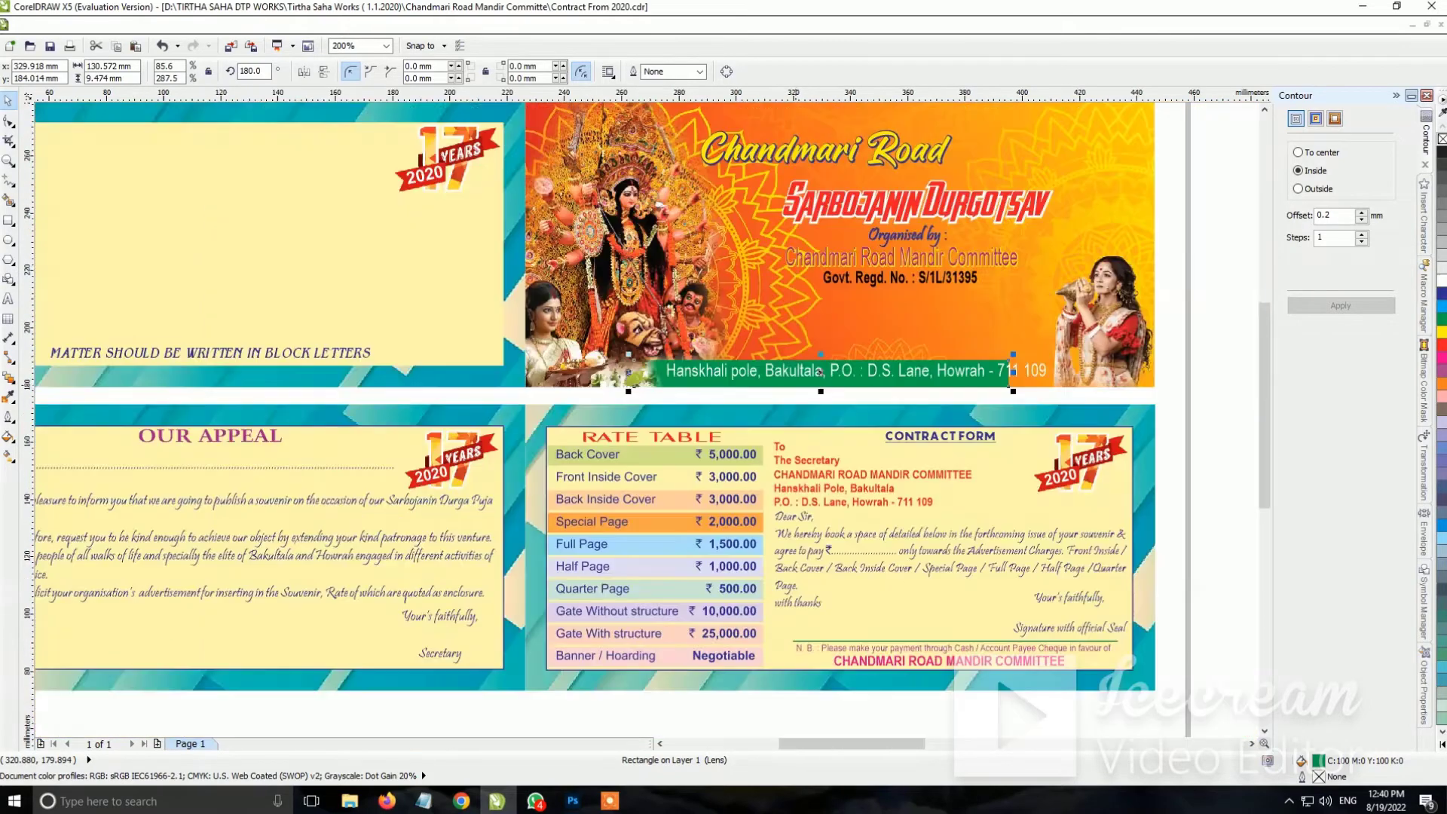
{"action": "scroll", "coordinate": [820, 371], "scroll_direction": "up", "scroll_amount": 1}
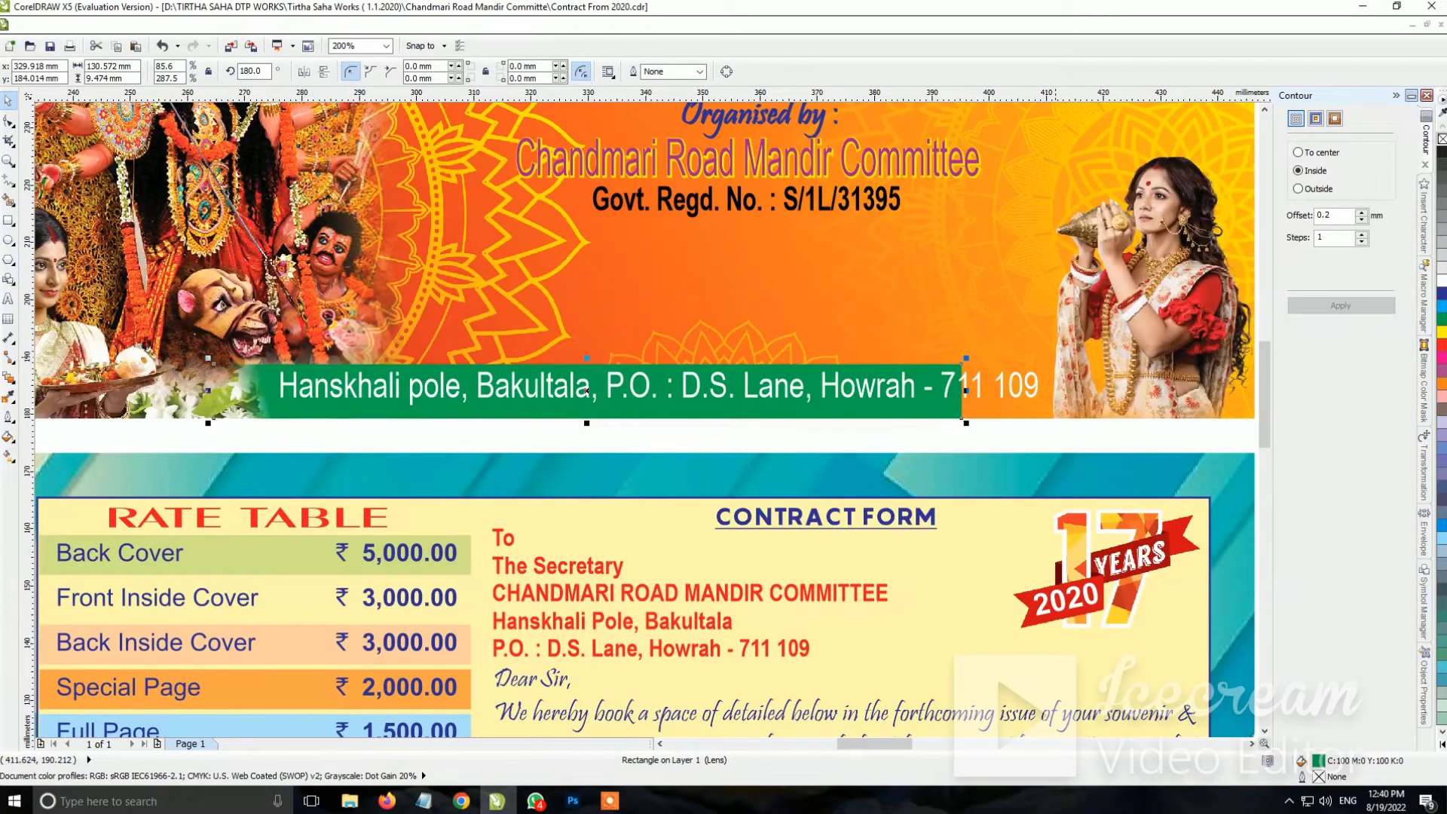
{"action": "left_click_drag", "start_coordinate": [966, 390], "coordinate": [744, 390]}
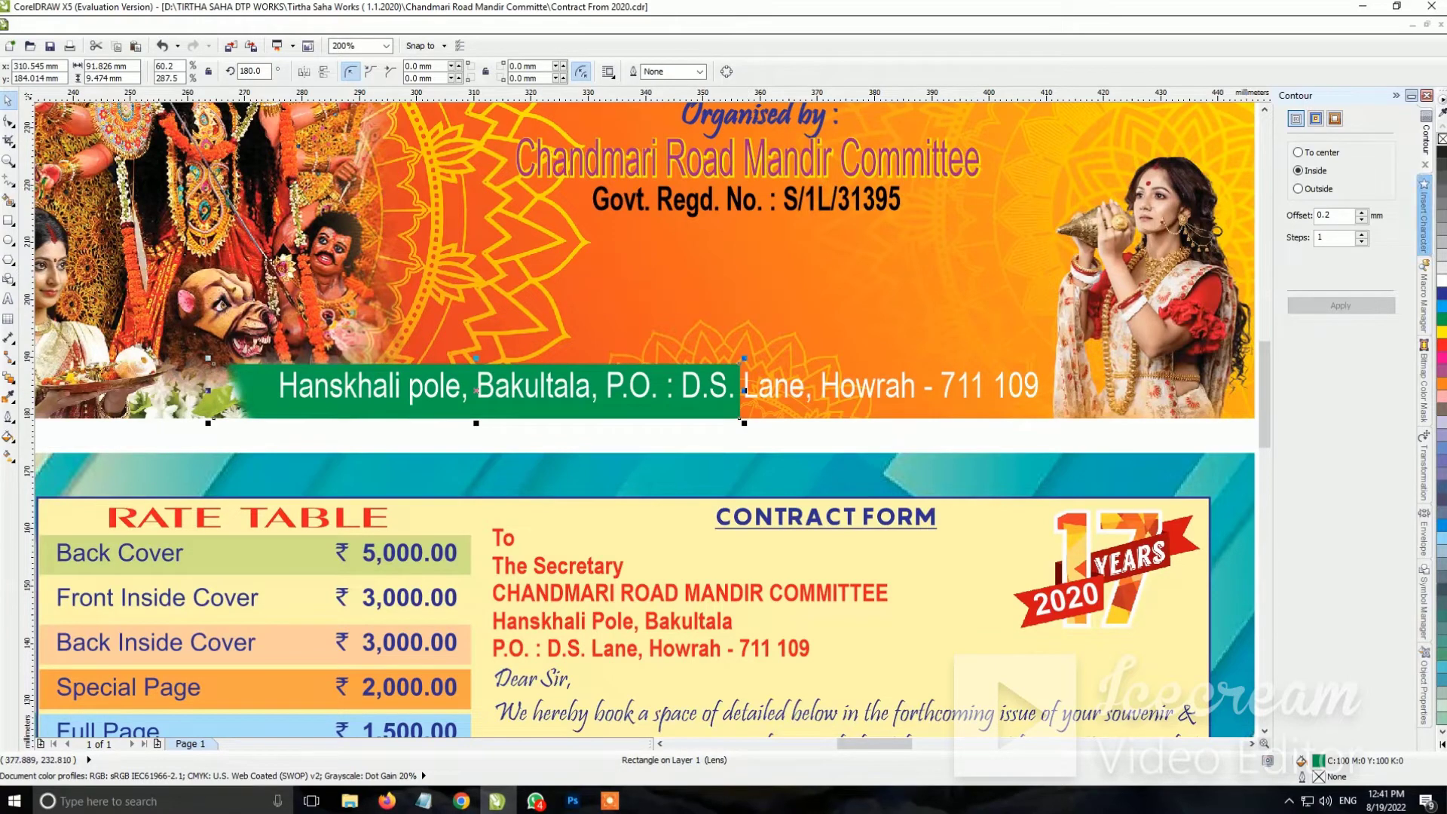
Mirror the green strip horizontally, try sliding it right, then undo the move
{"action": "left_click", "coordinate": [304, 70]}
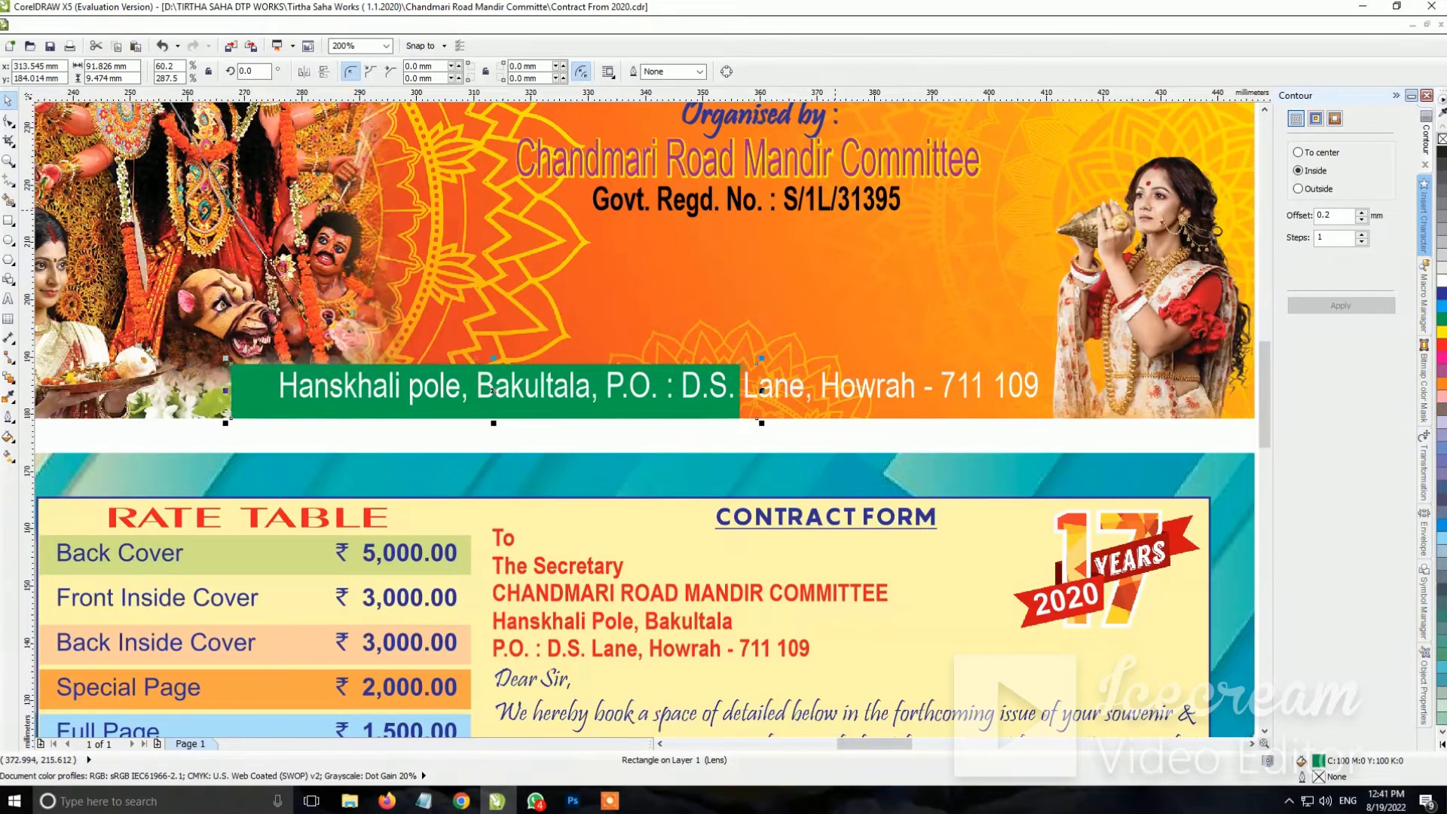
{"action": "left_click_drag", "start_coordinate": [494, 390], "coordinate": [871, 390]}
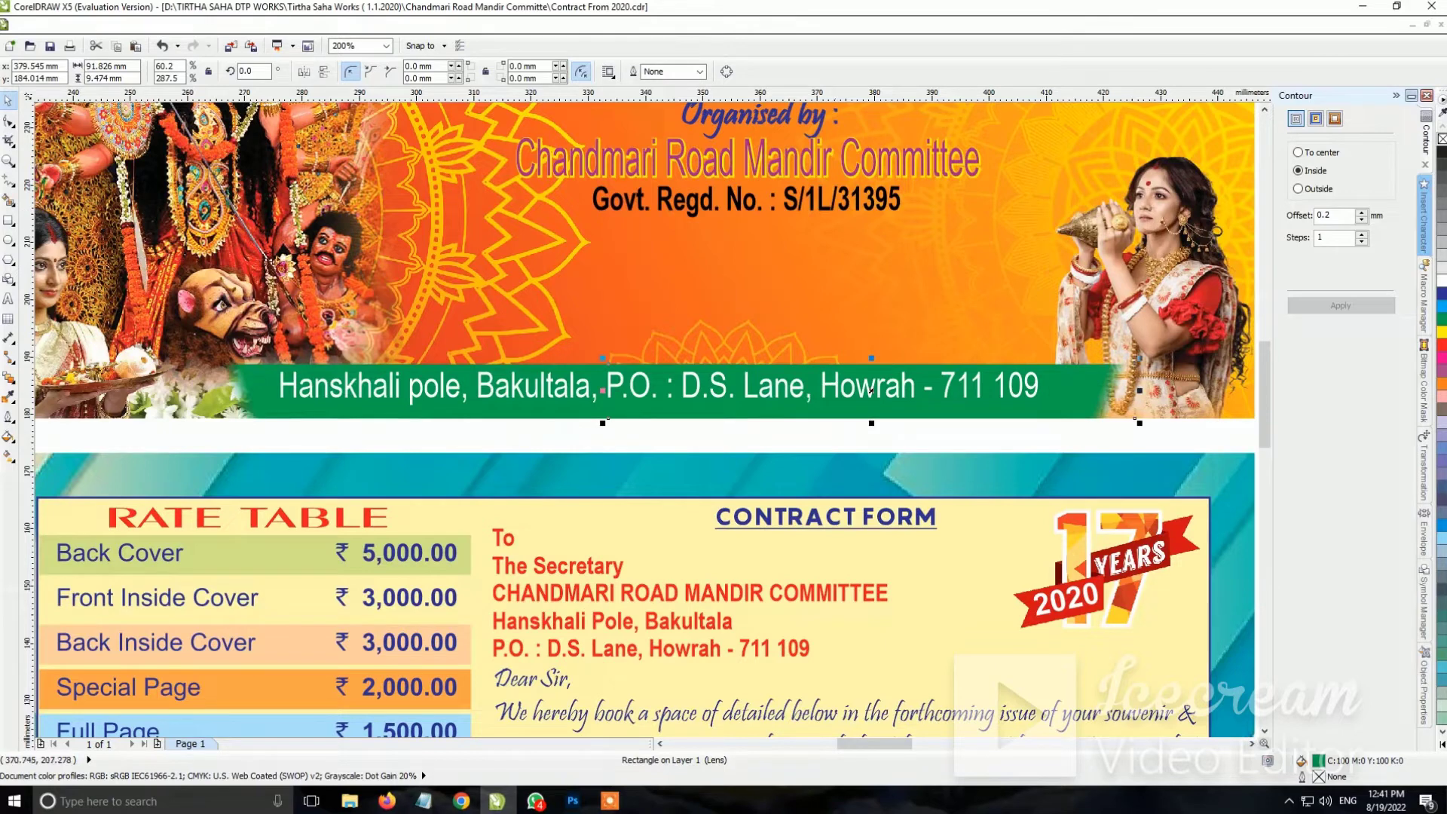
{"action": "key", "text": "ctrl+z"}
{"action": "left_click", "coordinate": [726, 409]}
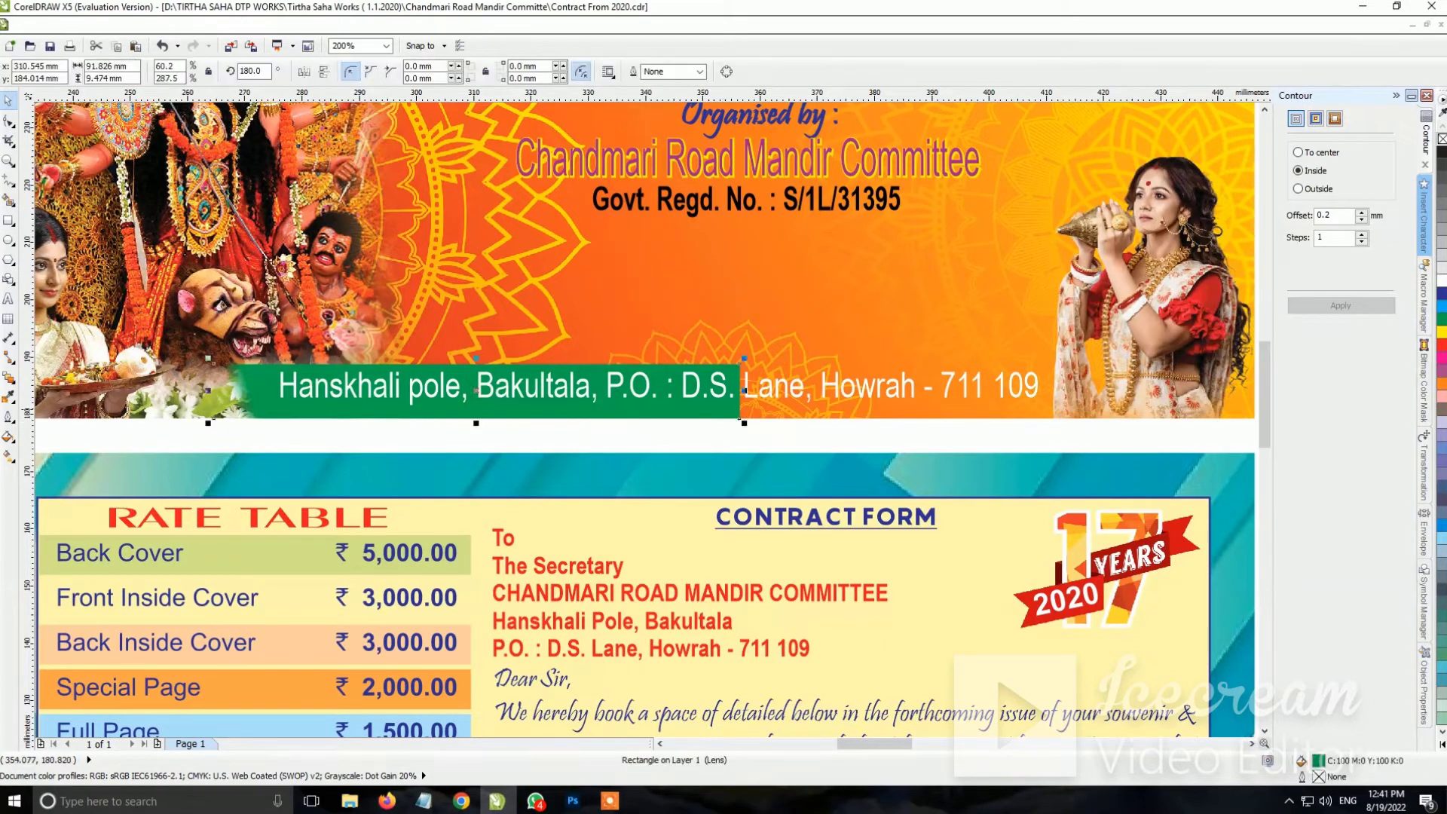
Give the green strip a linear transparency fading out its left end, adjusting start and midpoint
{"action": "left_click", "coordinate": [9, 377]}
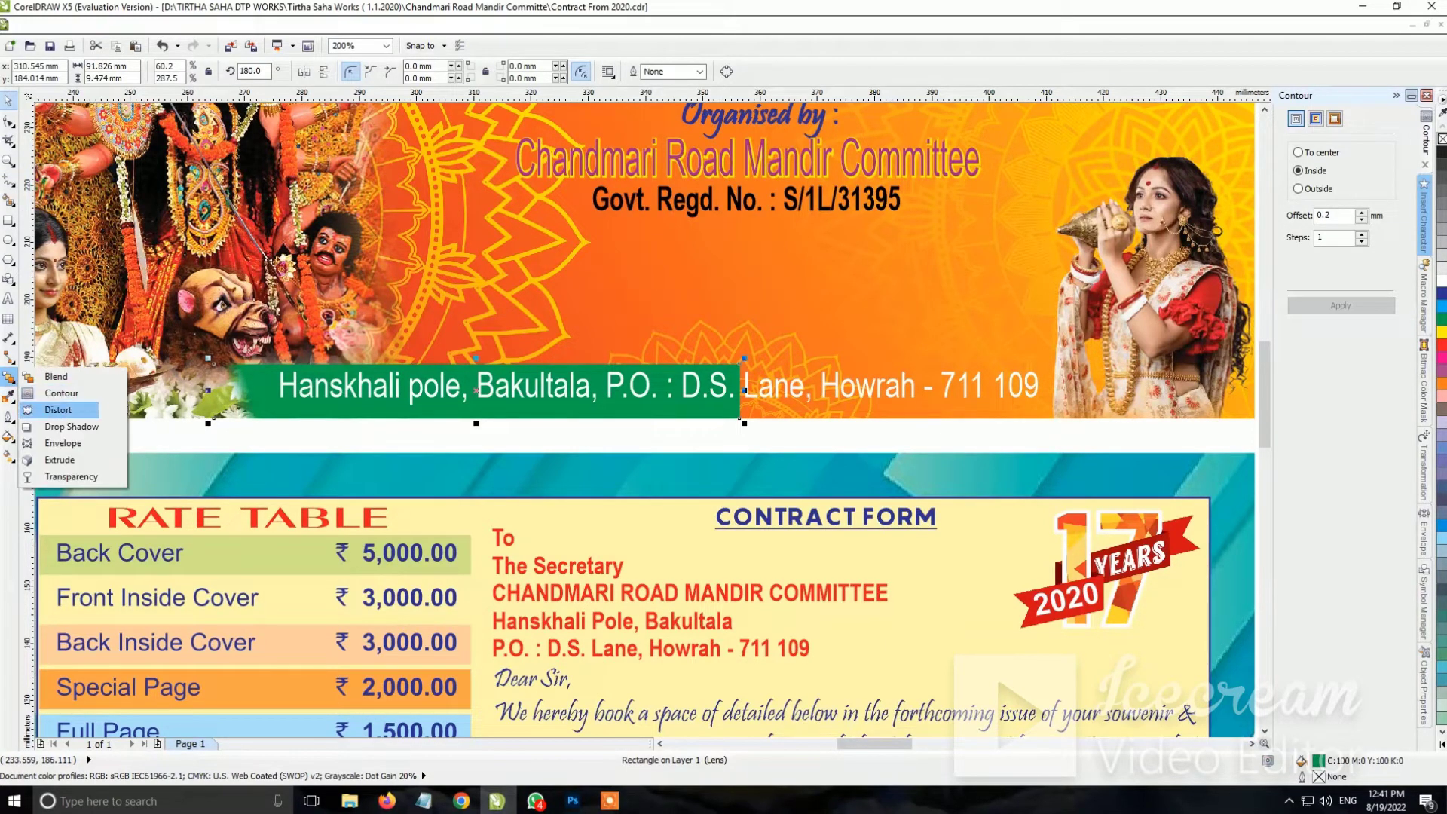
{"action": "left_click", "coordinate": [53, 477]}
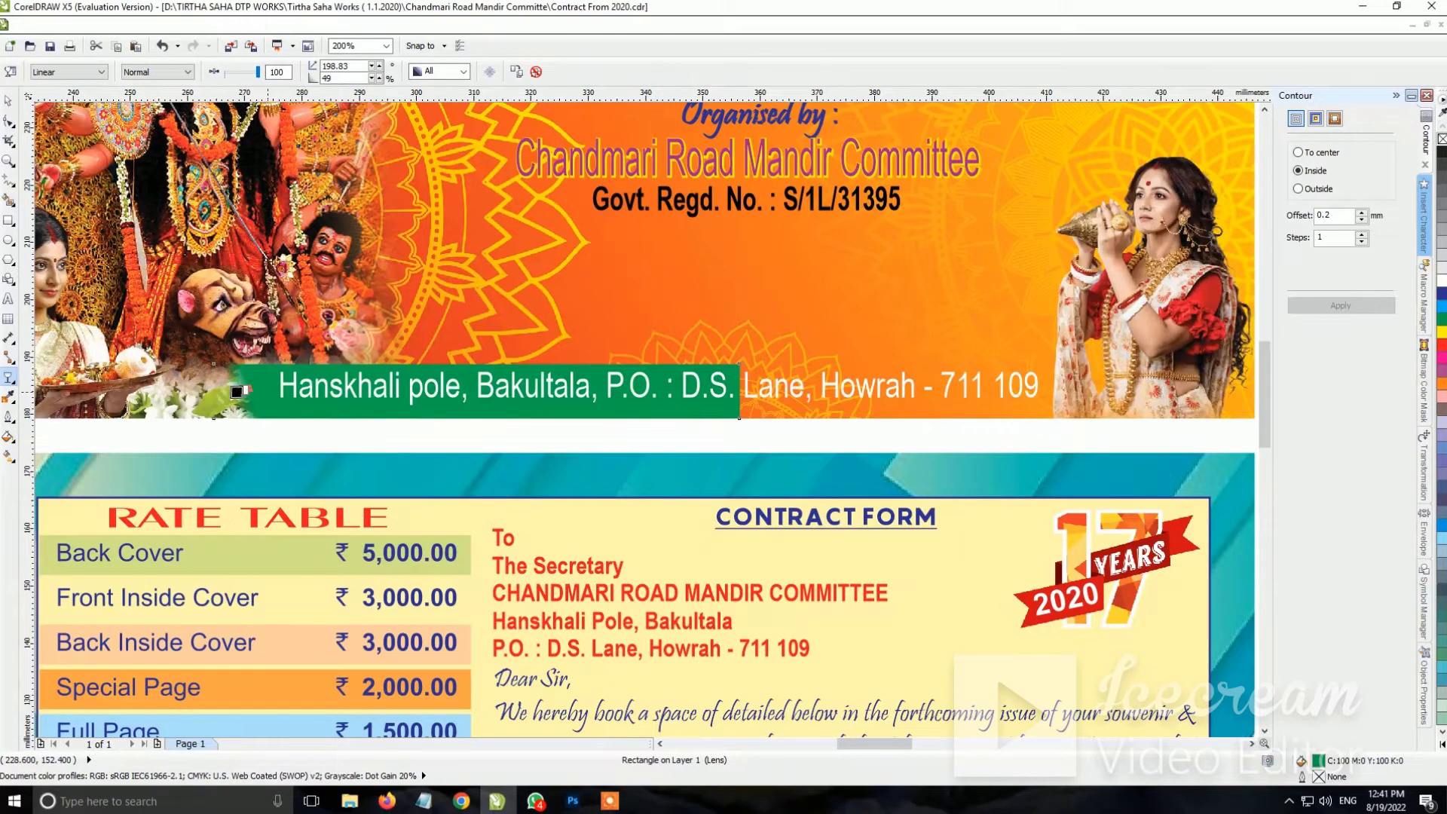
{"action": "left_click_drag", "start_coordinate": [236, 391], "coordinate": [186, 389]}
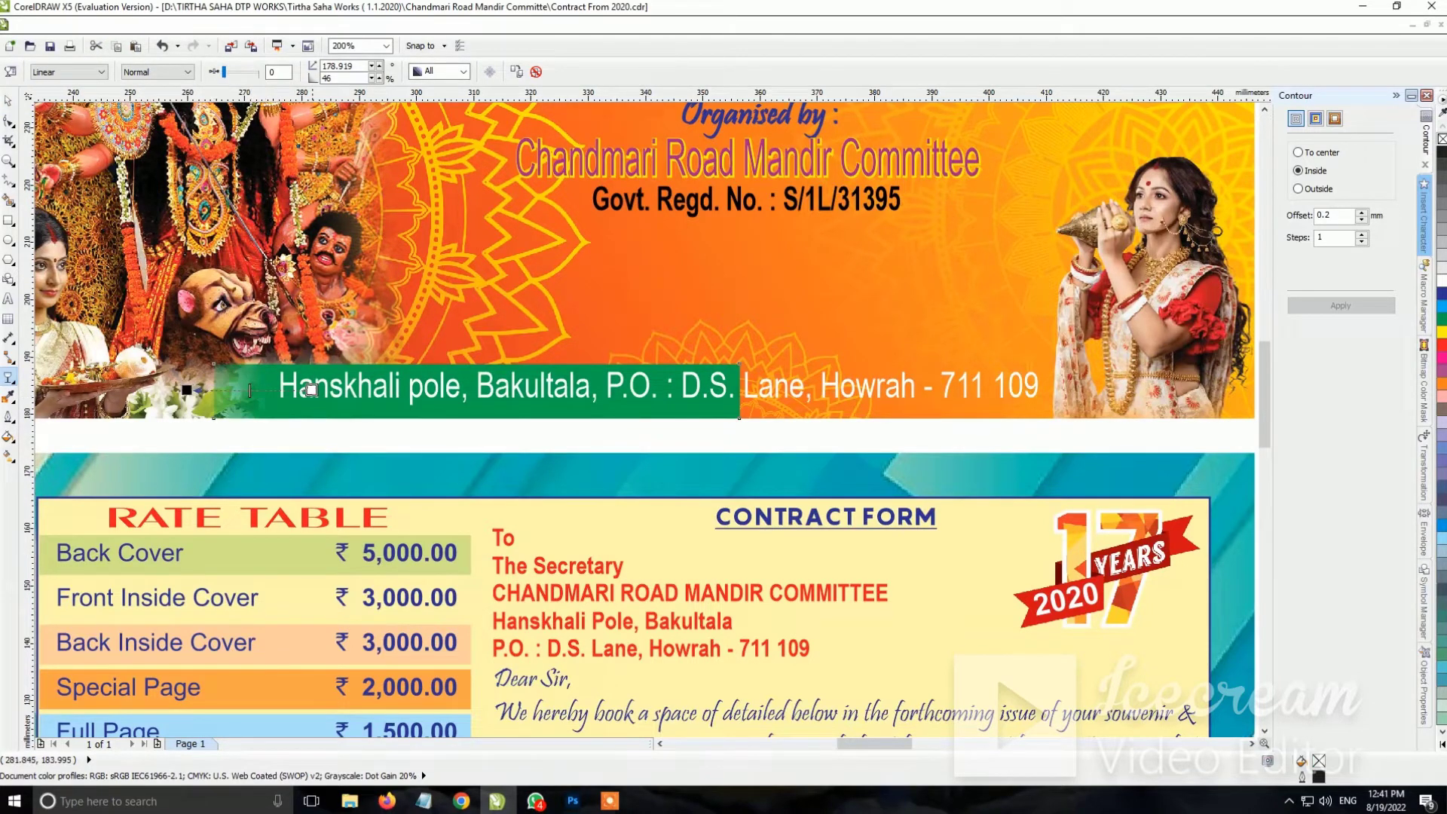
{"action": "left_click_drag", "start_coordinate": [312, 390], "coordinate": [291, 390]}
{"action": "left_click_drag", "start_coordinate": [186, 389], "coordinate": [234, 391]}
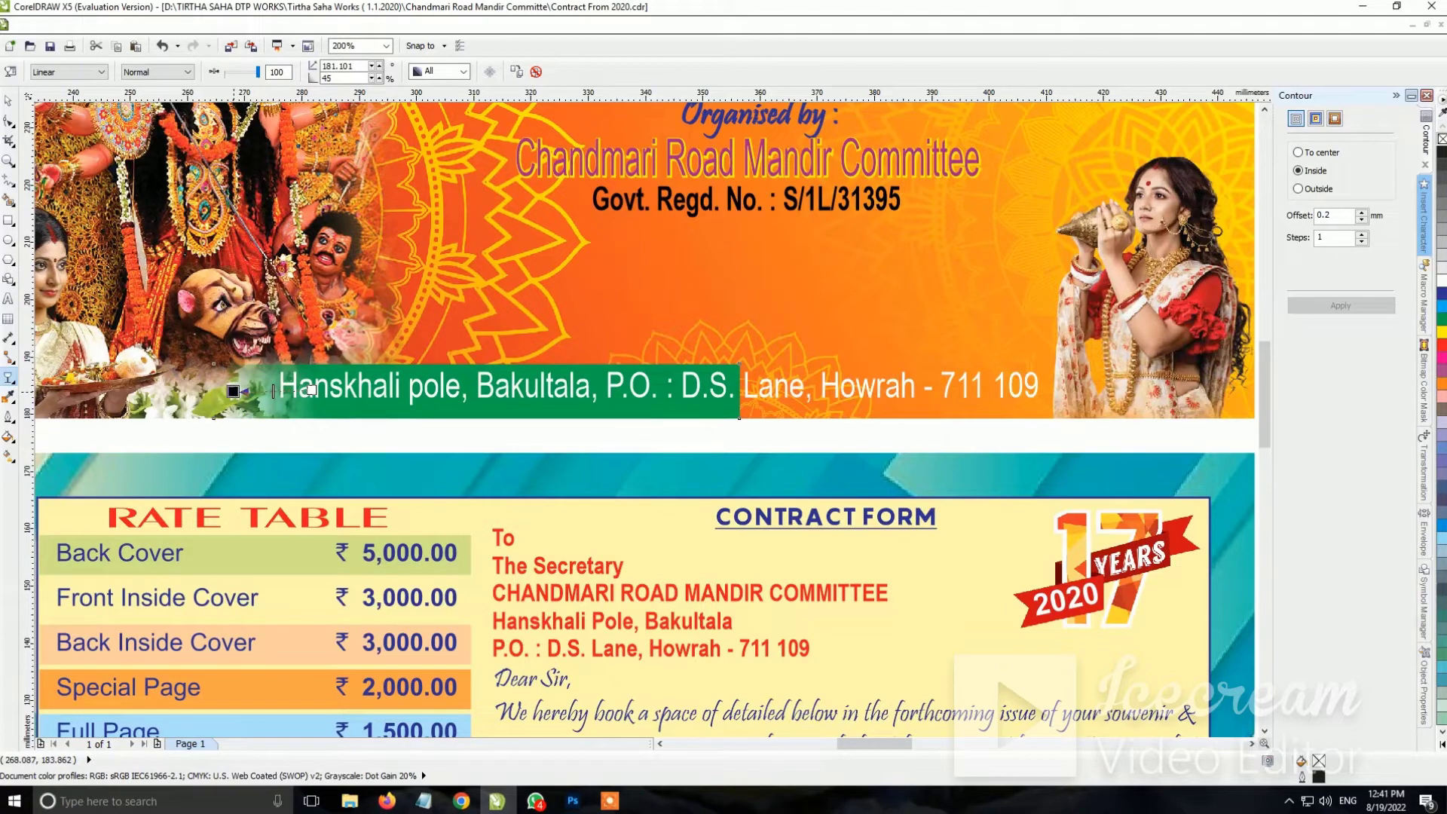
{"action": "scroll", "coordinate": [274, 391], "scroll_direction": "up", "scroll_amount": 2}
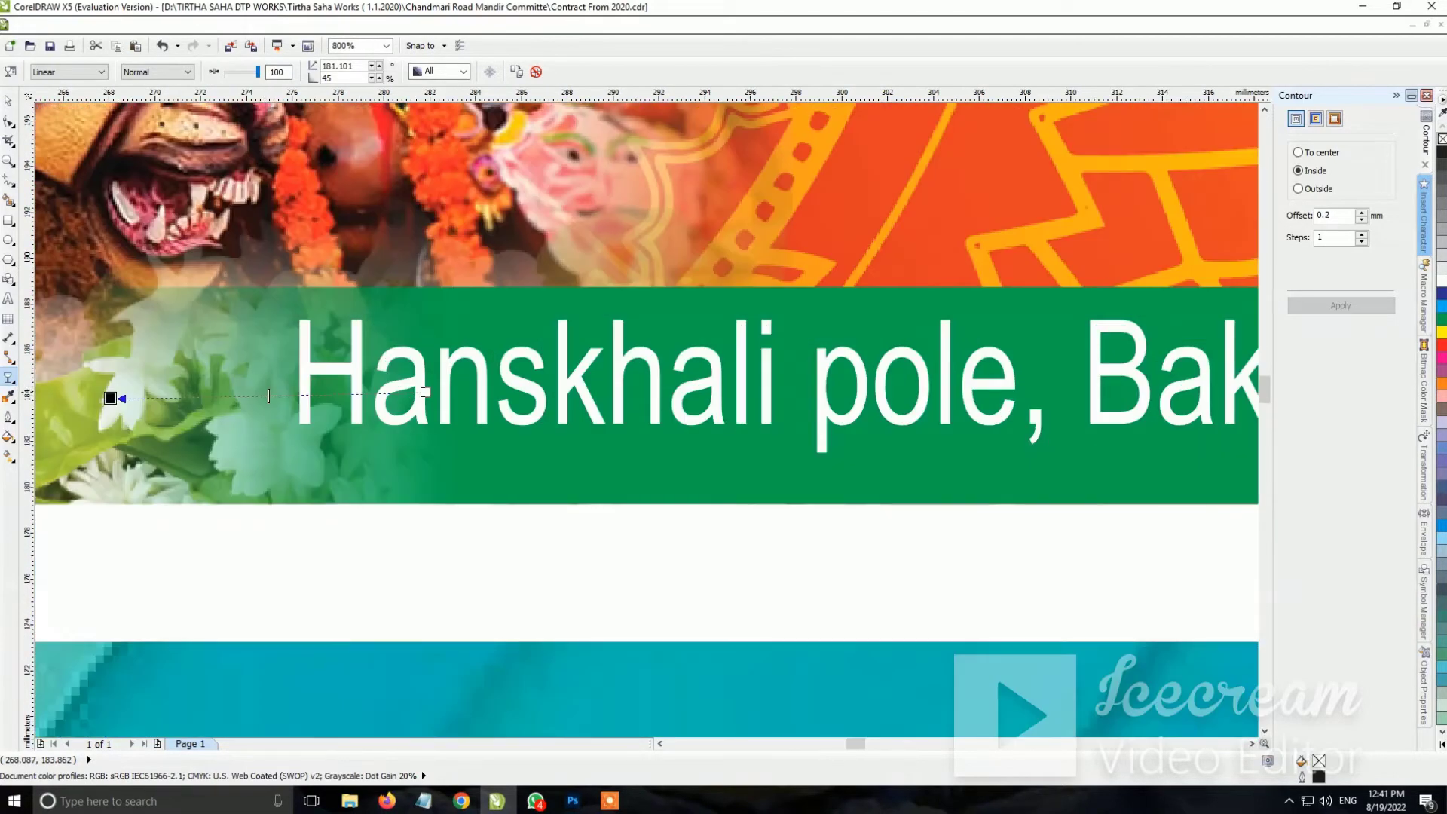
{"action": "left_click_drag", "start_coordinate": [276, 396], "coordinate": [287, 395]}
{"action": "left_click_drag", "start_coordinate": [110, 398], "coordinate": [138, 387]}
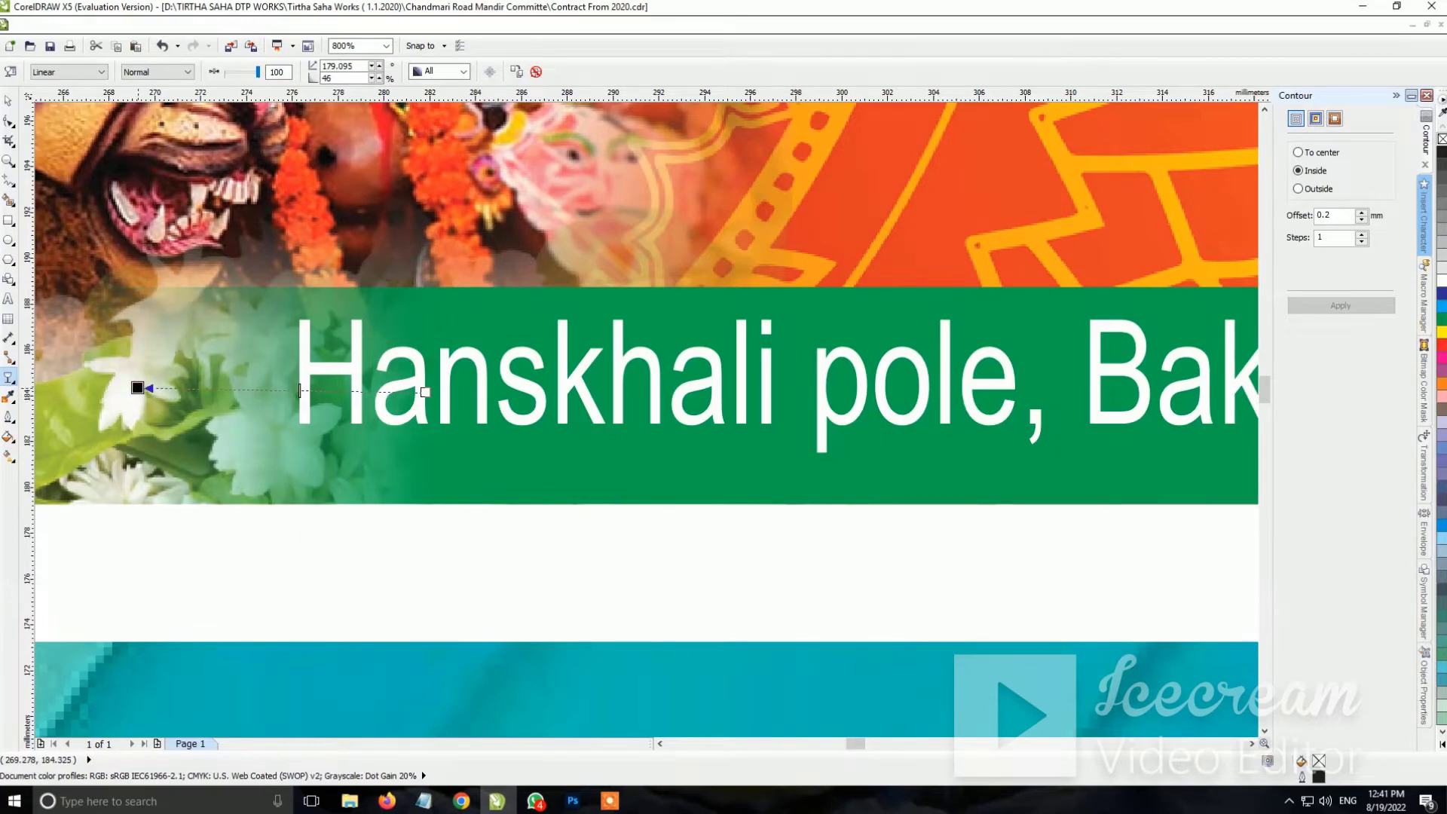
{"action": "key", "text": "space"}
Reset the strip's rotation to 0 and slide it right along the address line
{"action": "scroll", "coordinate": [504, 309], "scroll_direction": "down", "scroll_amount": 3}
{"action": "scroll", "coordinate": [503, 309], "scroll_direction": "up", "scroll_amount": 1}
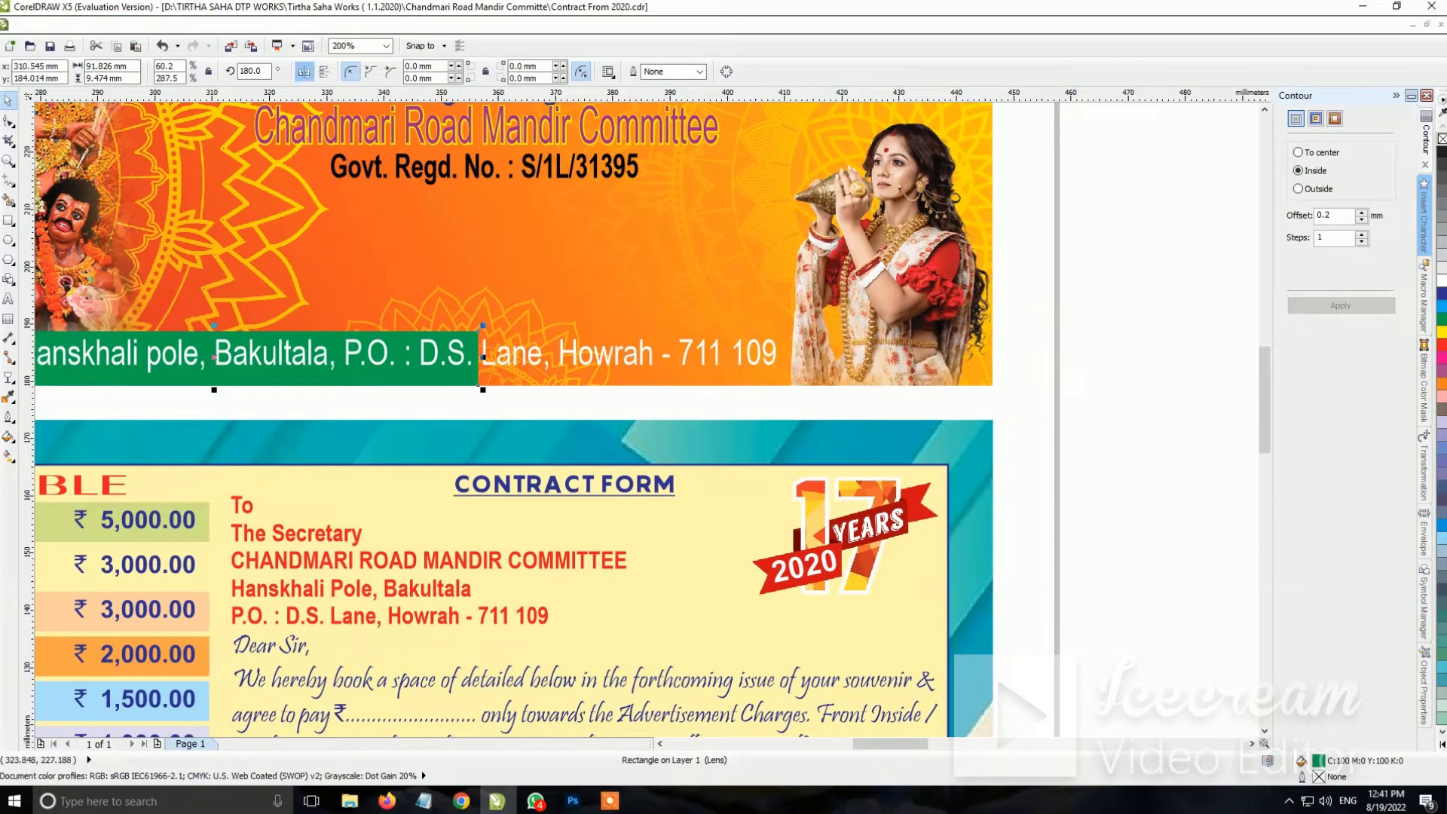
{"action": "left_click", "coordinate": [304, 70]}
{"action": "left_click_drag", "start_coordinate": [215, 357], "coordinate": [661, 357]}
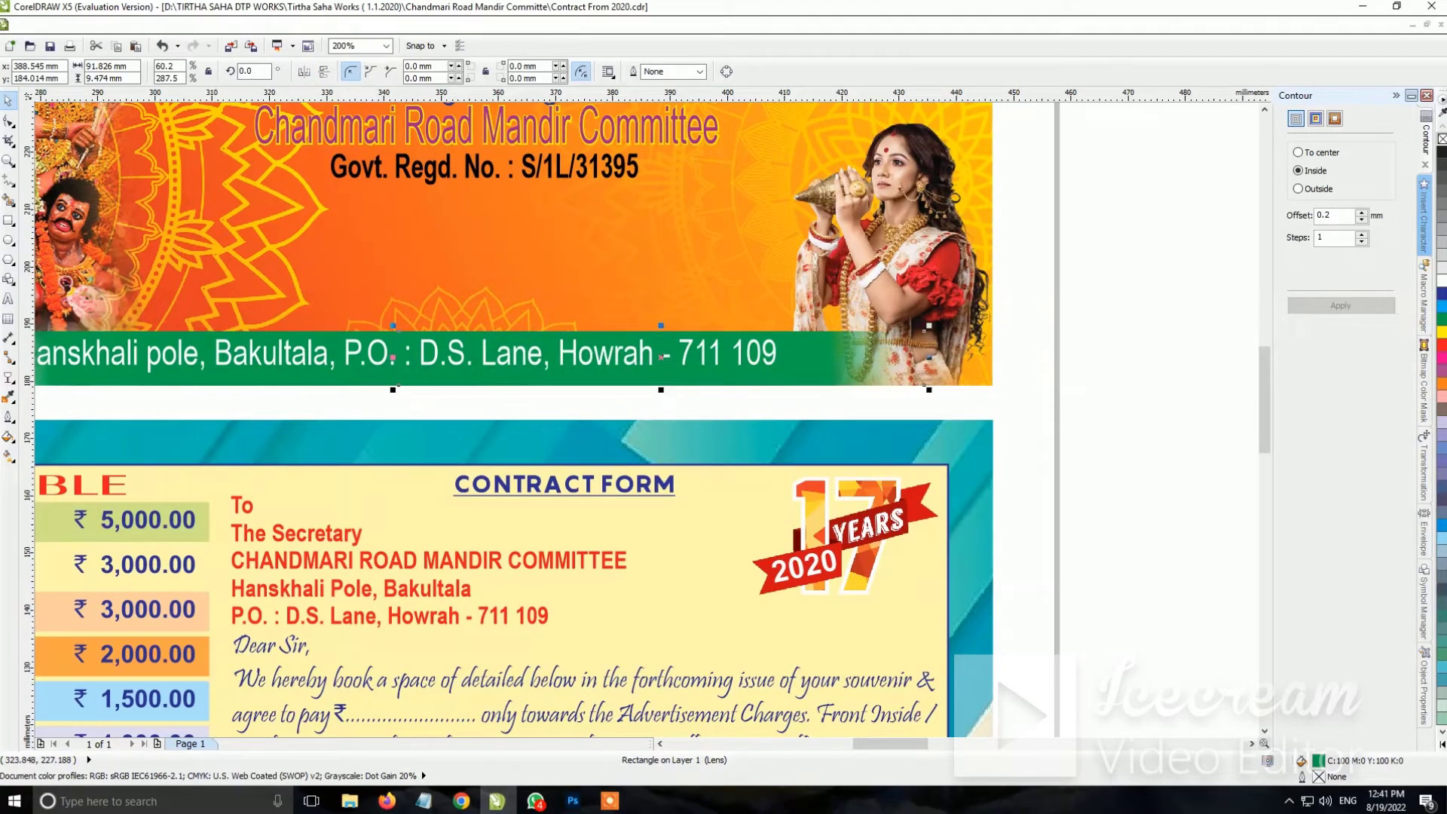
{"action": "left_click_drag", "start_coordinate": [661, 357], "coordinate": [642, 358]}
{"action": "scroll", "coordinate": [334, 342], "scroll_direction": "up", "scroll_amount": 2}
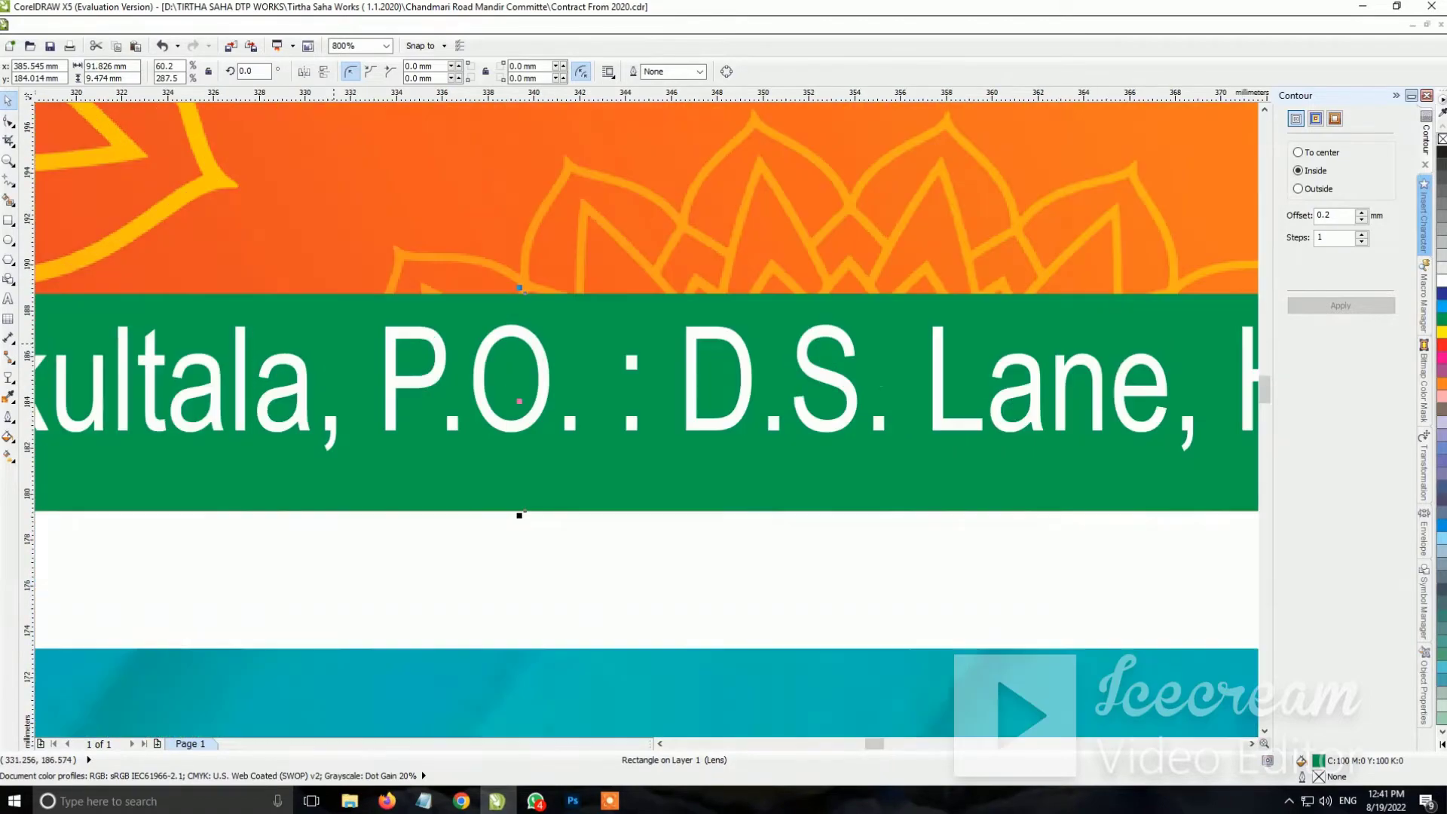
{"action": "left_click", "coordinate": [716, 513]}
Move the address text onto the green strip, make it bold, and narrow it slightly
{"action": "scroll", "coordinate": [717, 513], "scroll_direction": "down", "scroll_amount": 2}
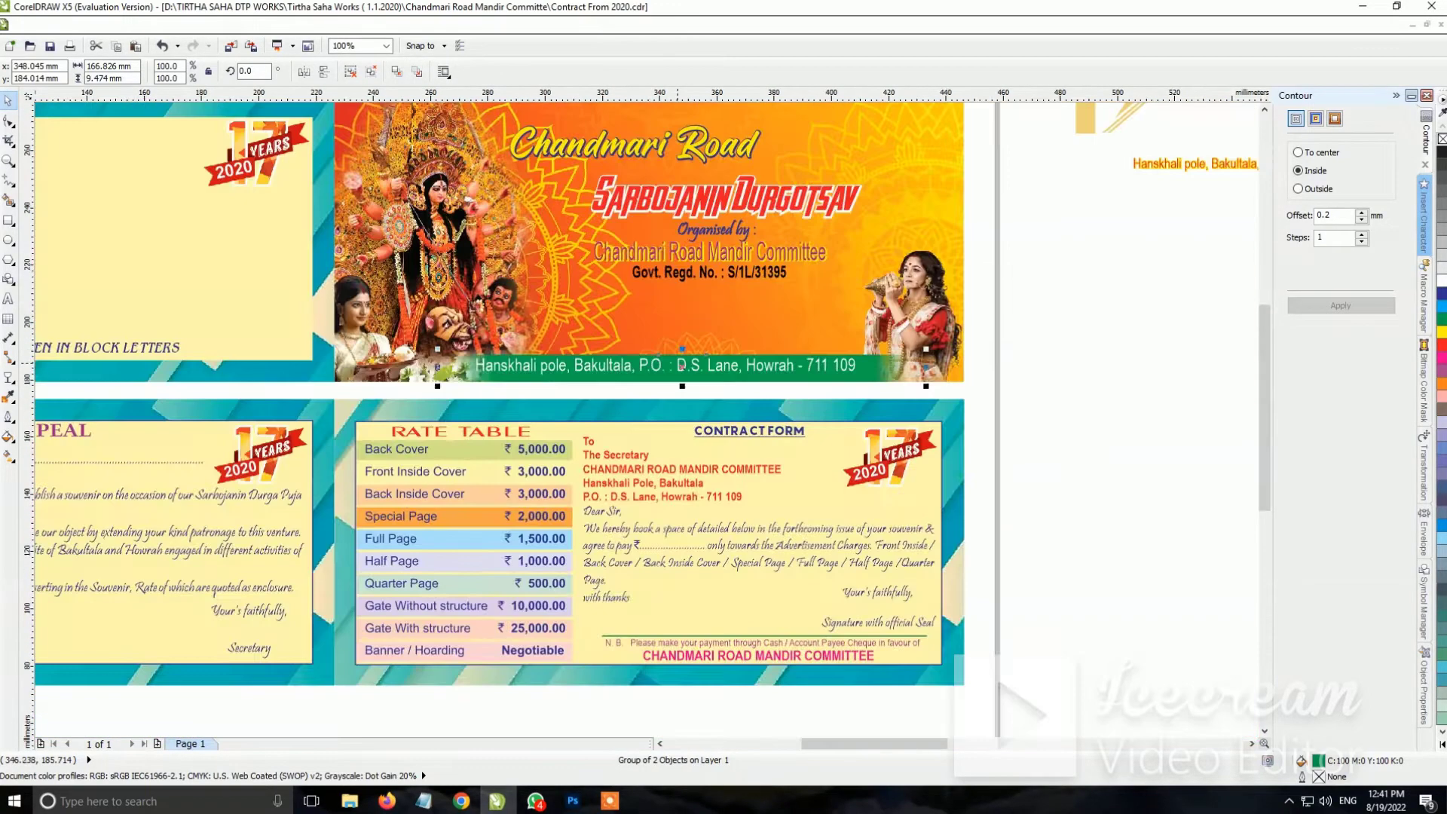
{"action": "left_click", "coordinate": [611, 374]}
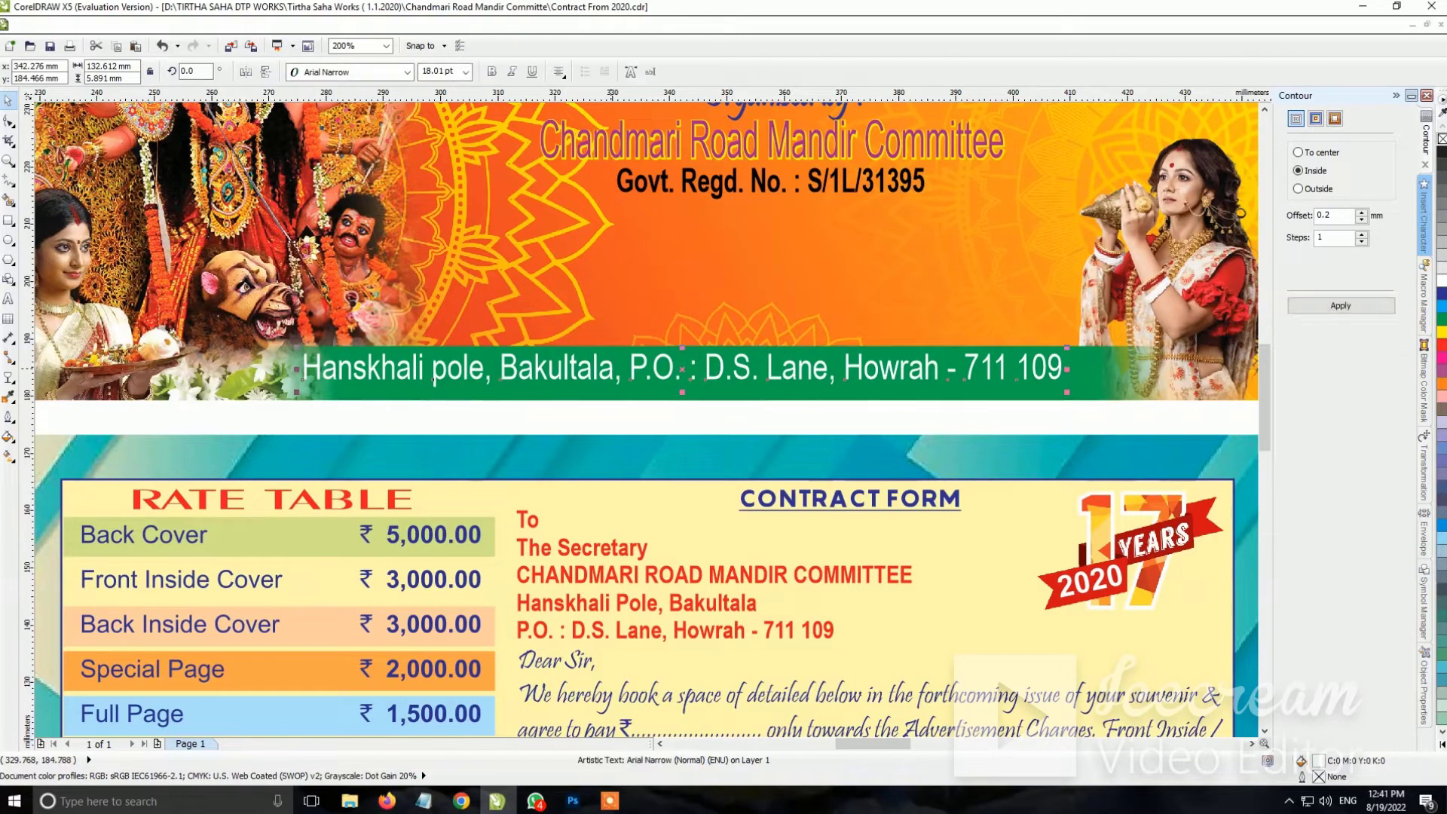
{"action": "left_click_drag", "start_coordinate": [611, 373], "coordinate": [642, 379]}
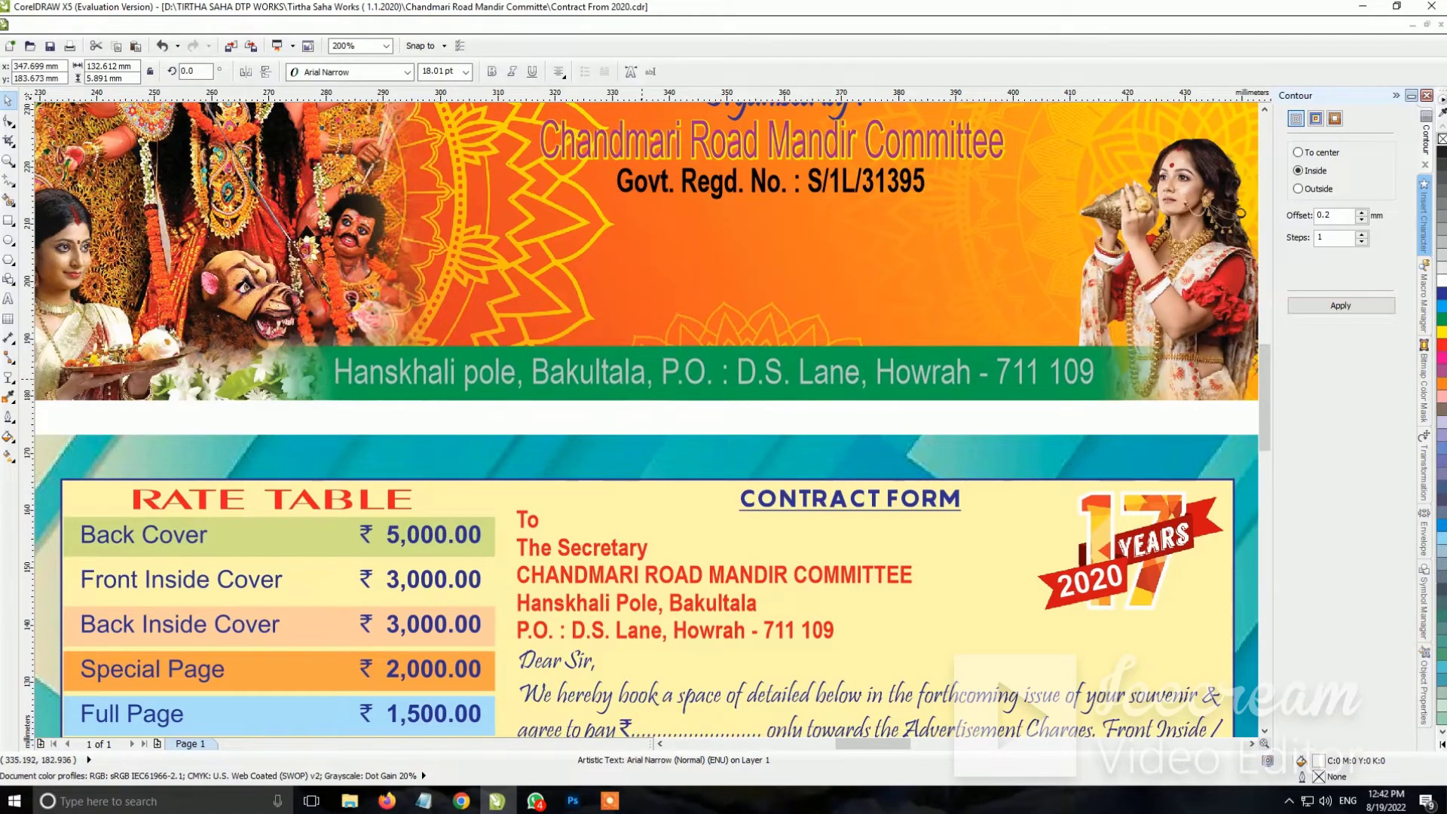
{"action": "left_click", "coordinate": [491, 71]}
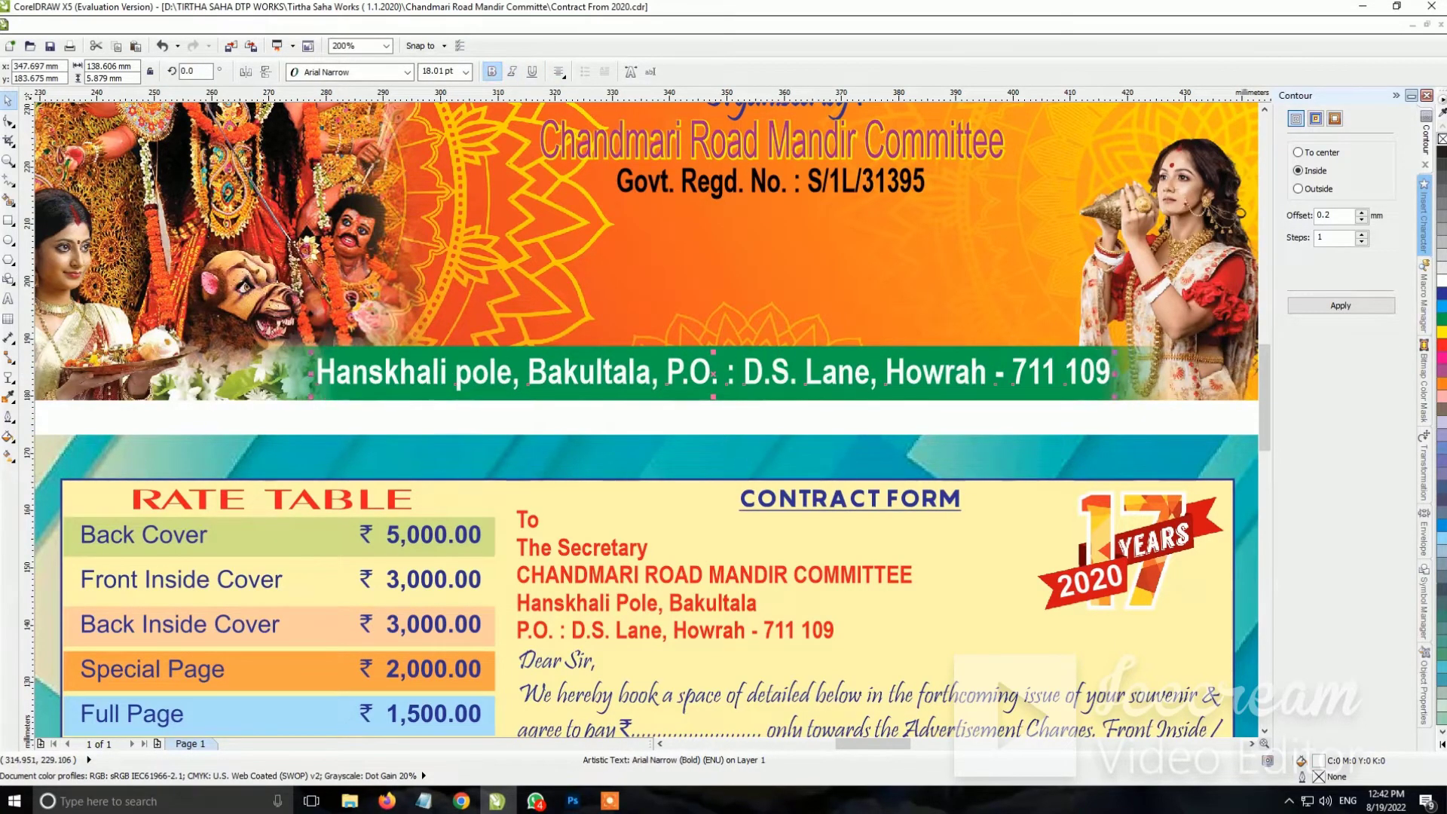
{"action": "left_click_drag", "start_coordinate": [1116, 372], "coordinate": [1099, 372]}
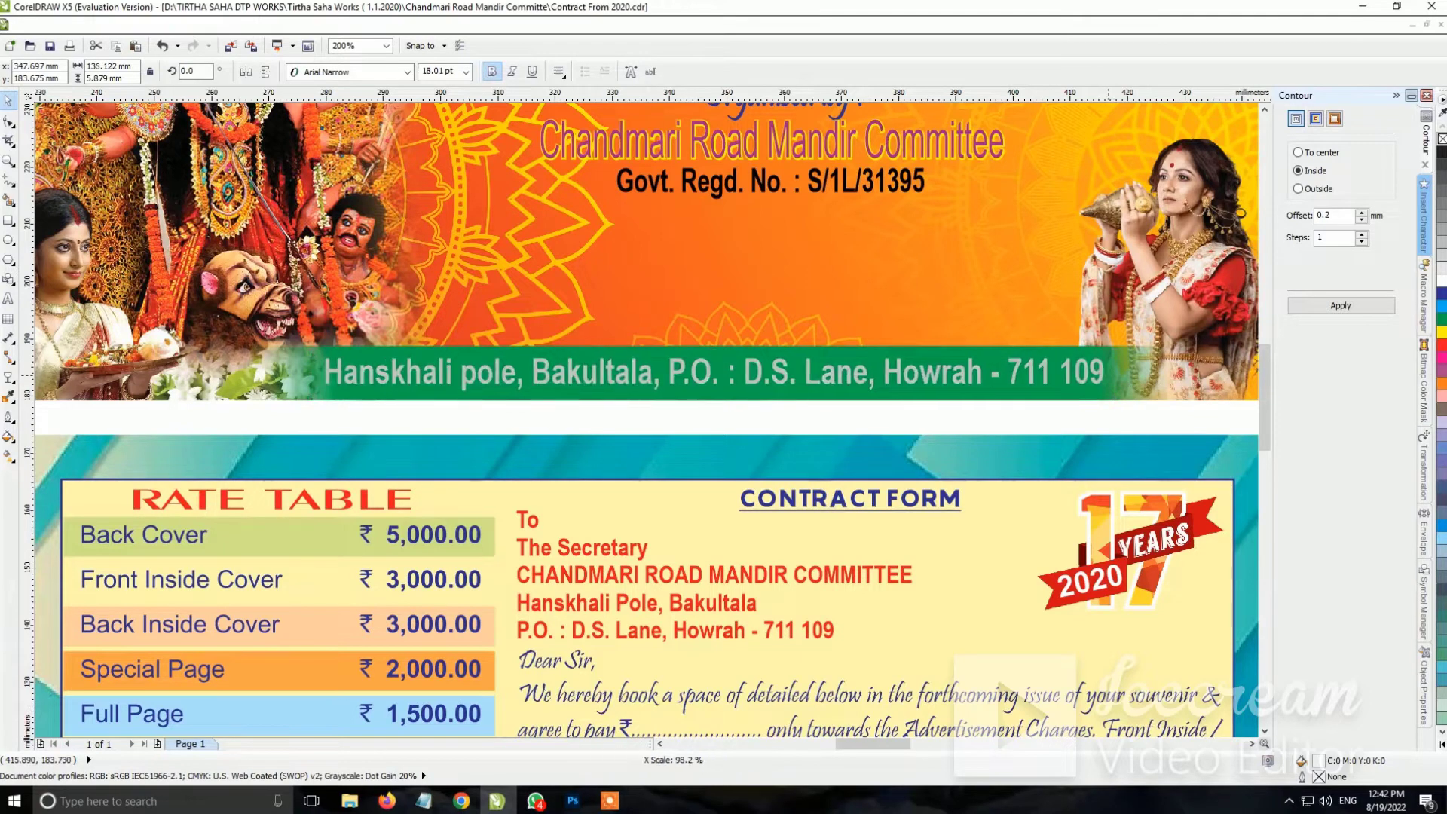
{"action": "scroll", "coordinate": [309, 322], "scroll_direction": "up", "scroll_amount": 2}
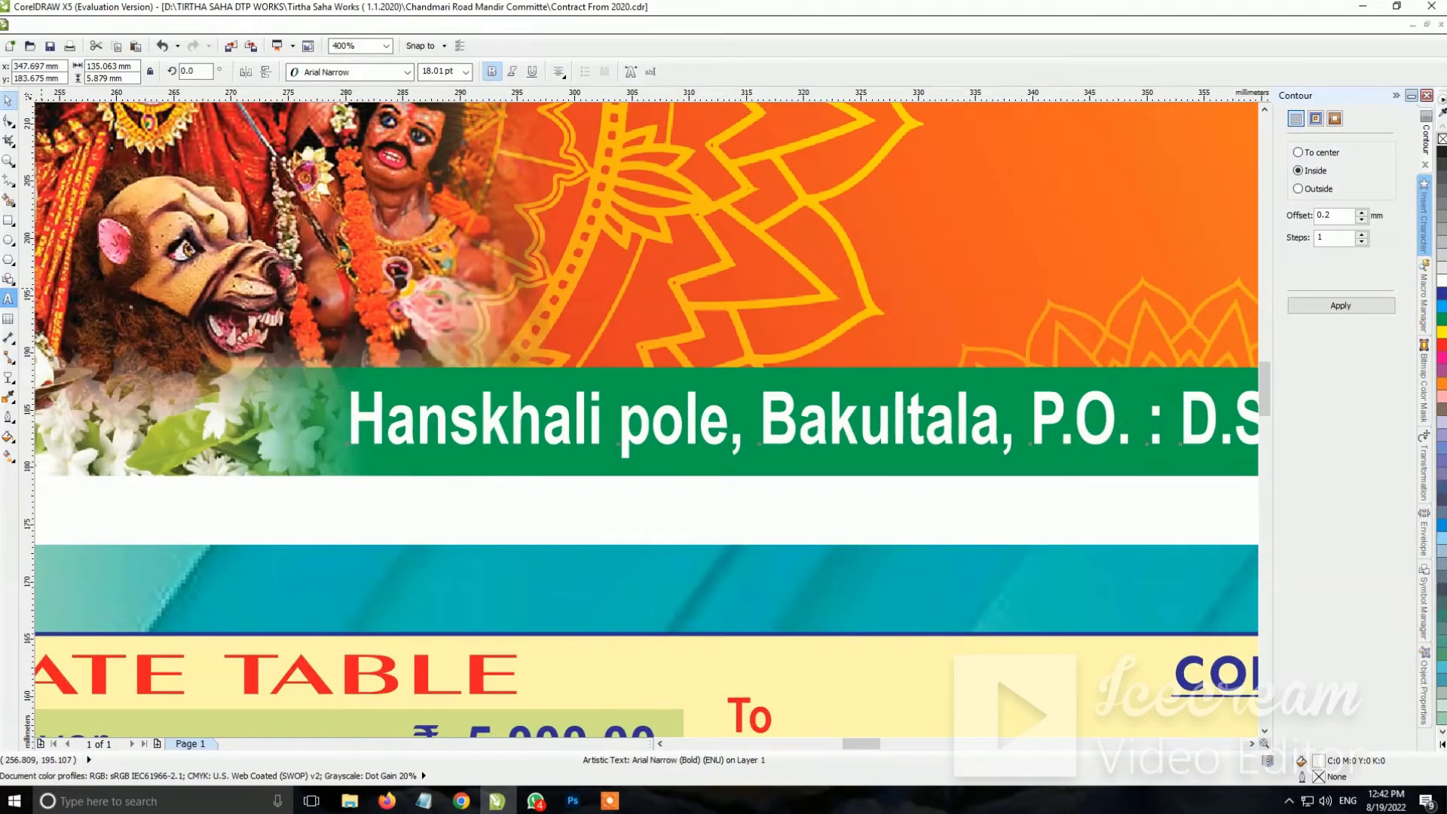
Change 'pole' to 'Pole' in the address line and finish editing
{"action": "key", "text": "shift+Left"}
{"action": "key", "text": "BackSpace"}
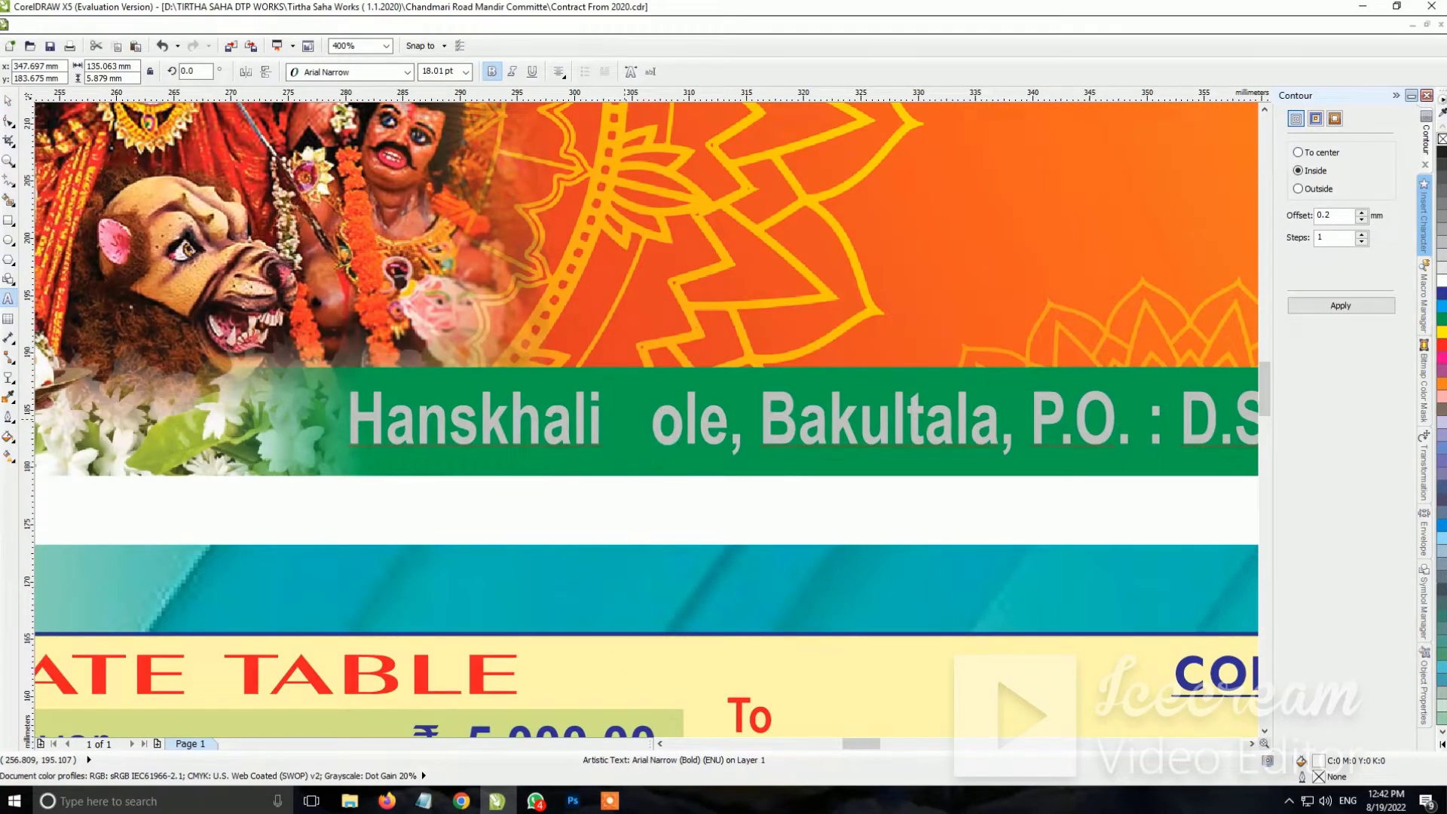
{"action": "type", "text": "P"}
{"action": "scroll", "coordinate": [482, 590], "scroll_direction": "down", "scroll_amount": 1}
{"action": "scroll", "coordinate": [482, 590], "scroll_direction": "down", "scroll_amount": 1}
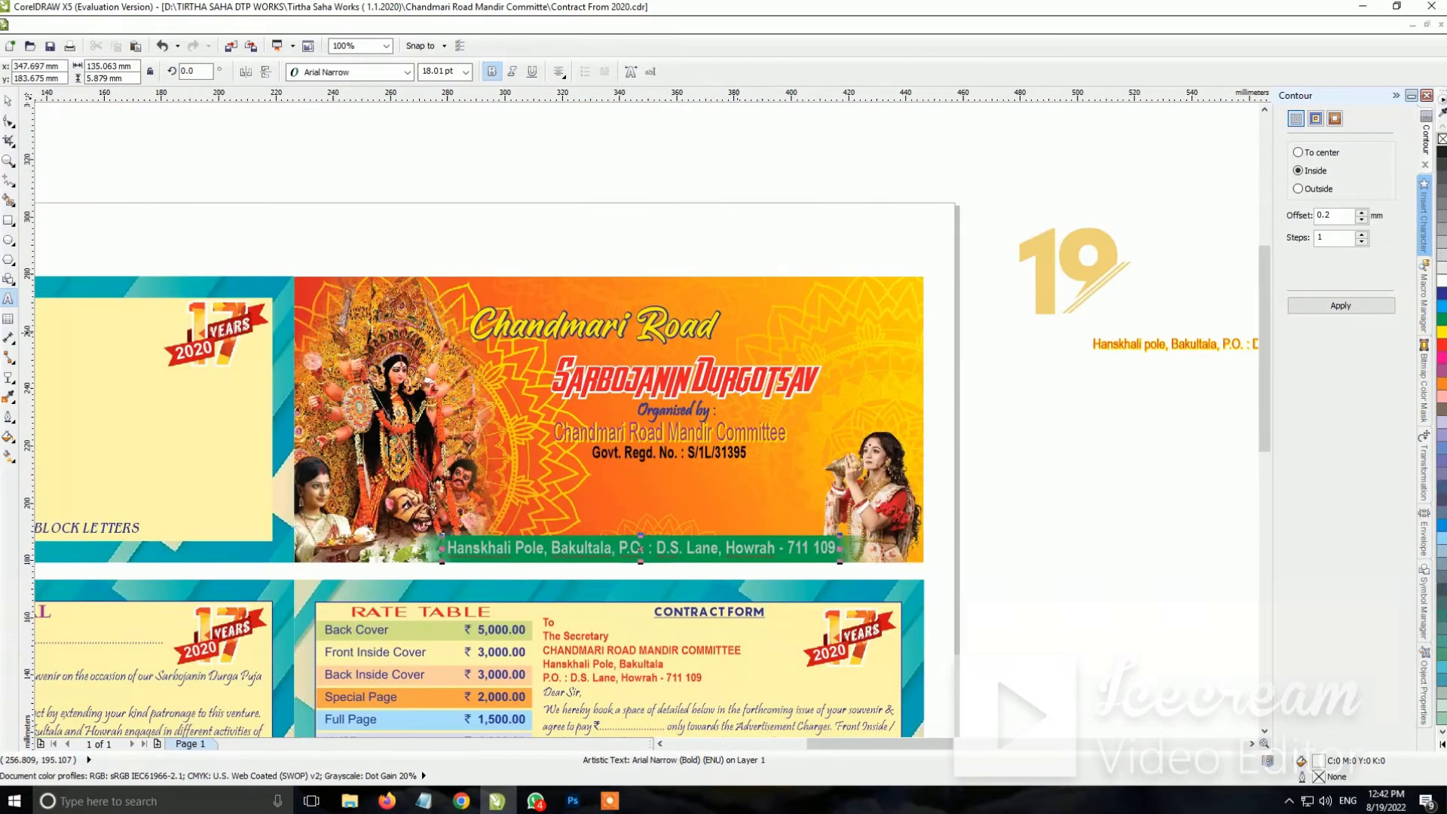
{"action": "left_click", "coordinate": [8, 101]}
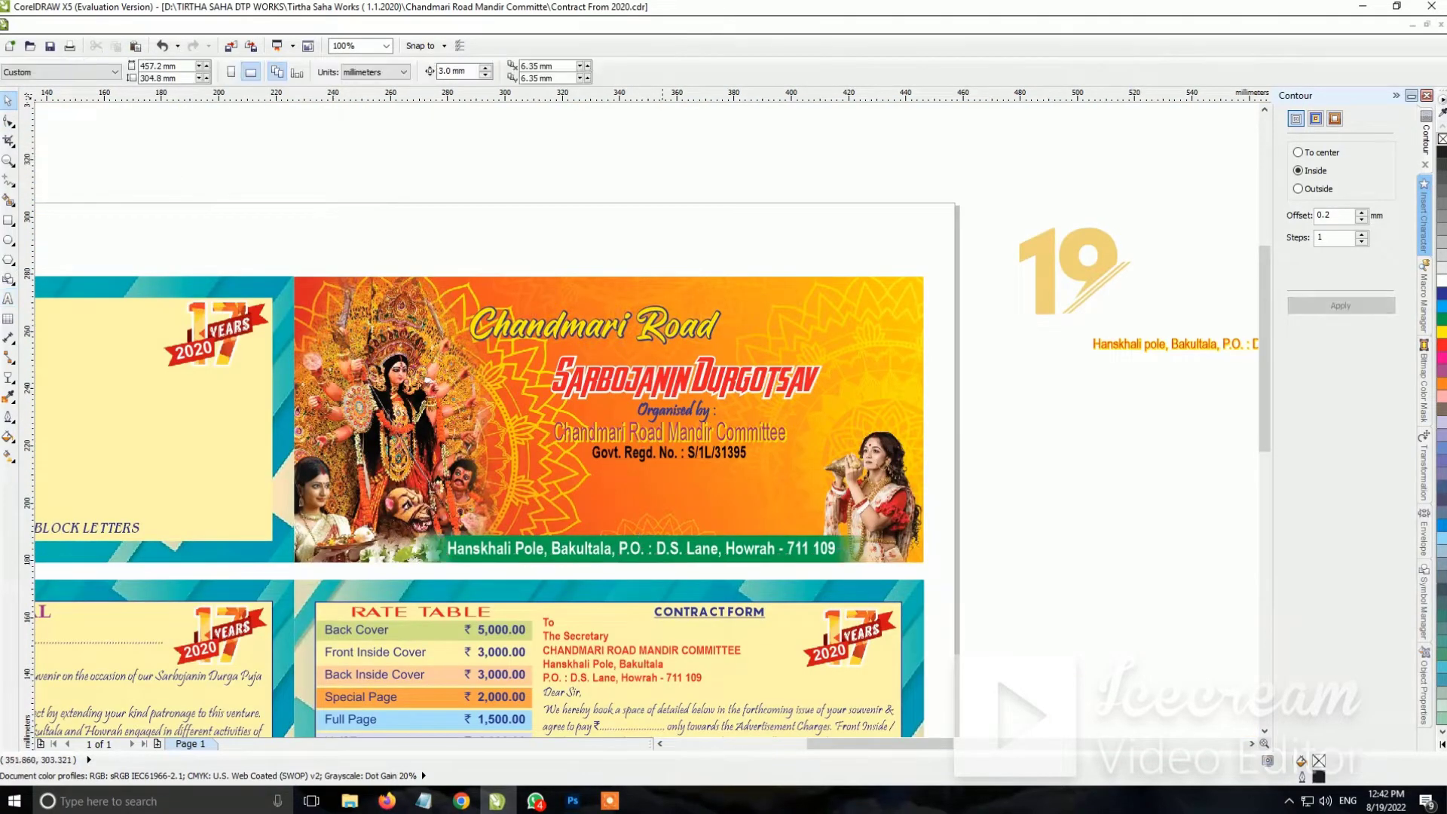
Move the organiser, committee and SARBOJANIN lines off the banner to the right
{"action": "scroll", "coordinate": [541, 429], "scroll_direction": "up", "scroll_amount": 1}
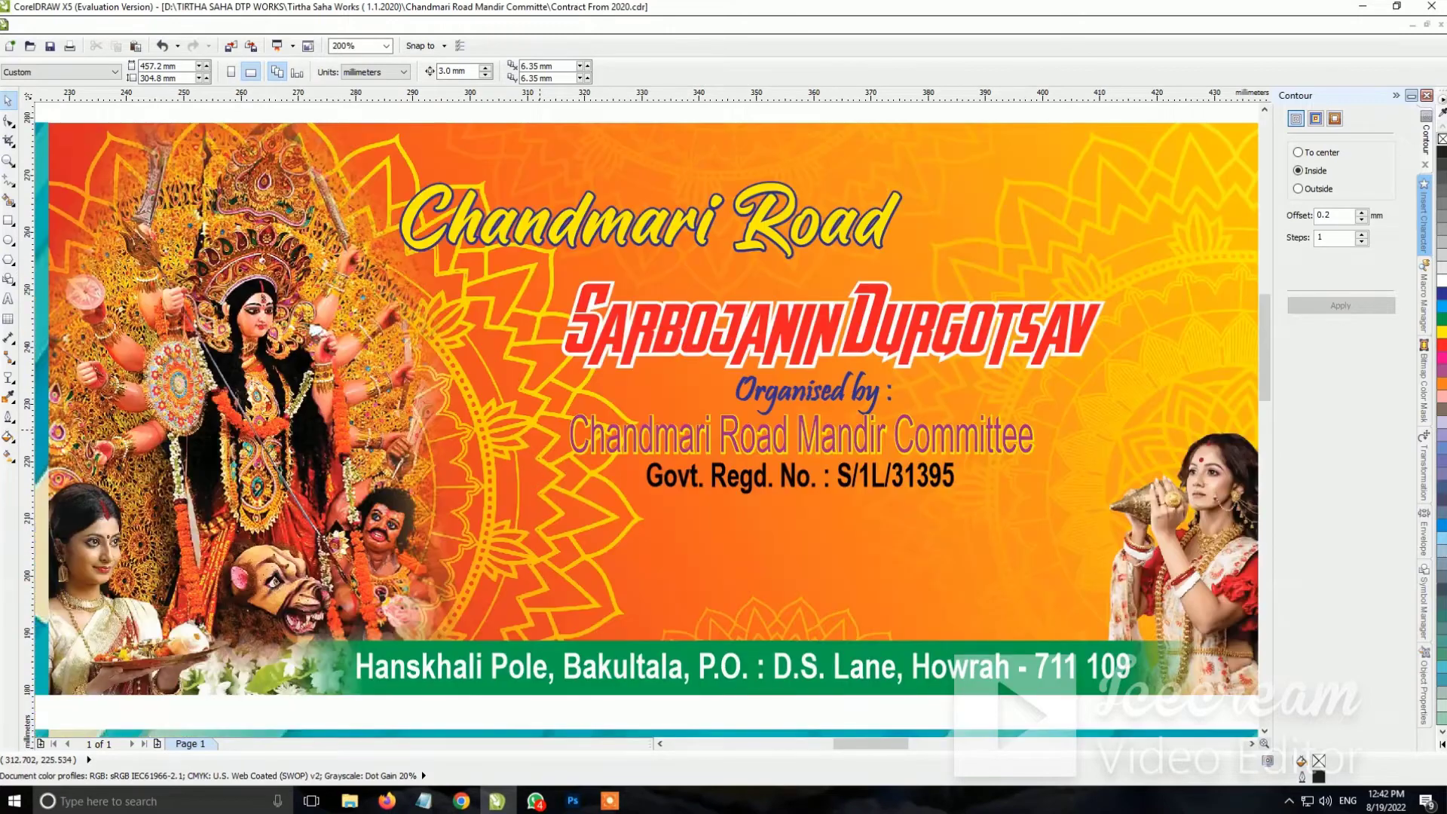
{"action": "scroll", "coordinate": [542, 430], "scroll_direction": "down", "scroll_amount": 1}
{"action": "left_click_drag", "start_coordinate": [1085, 473], "coordinate": [603, 386]}
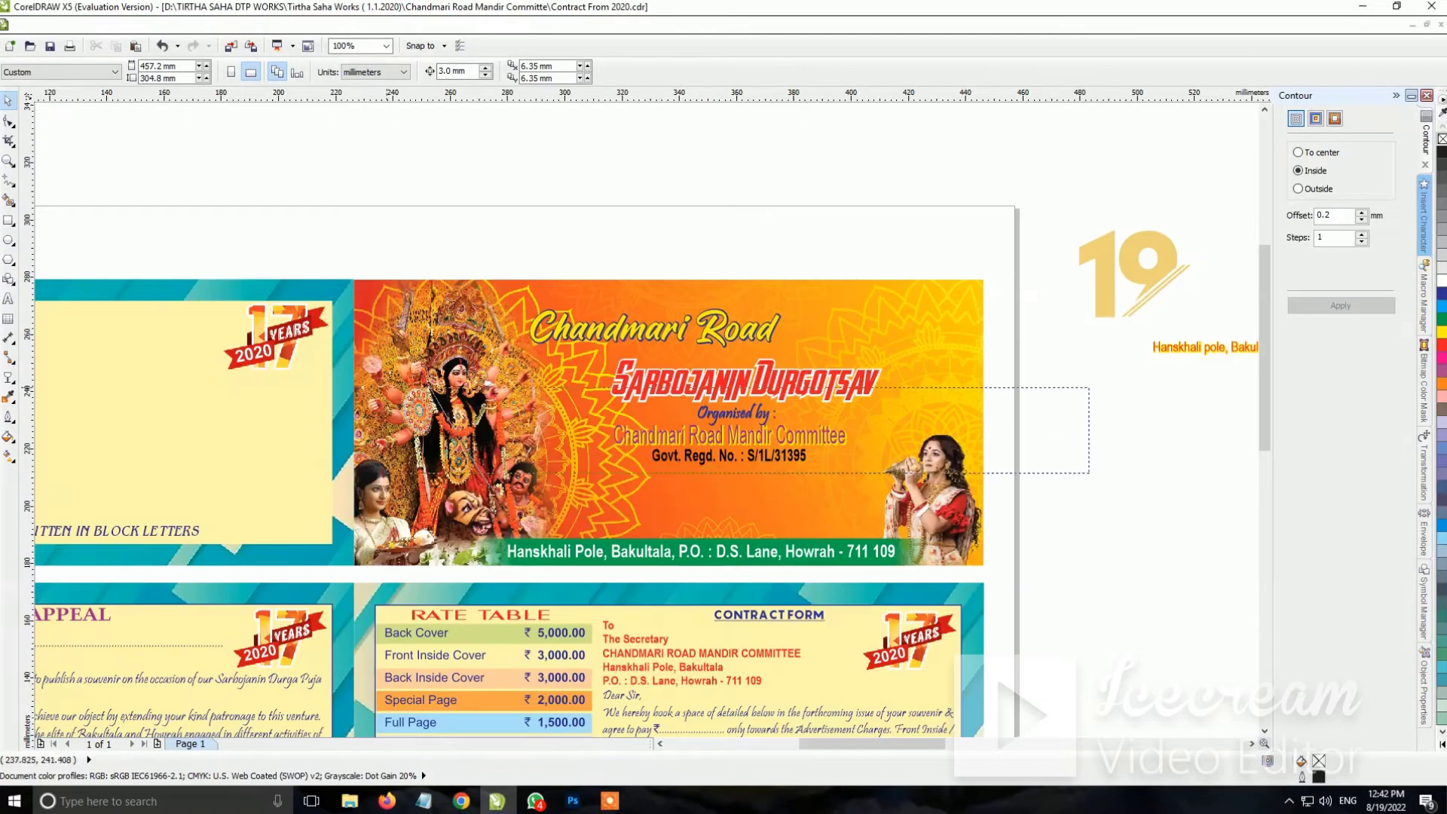
{"action": "left_click_drag", "start_coordinate": [730, 398], "coordinate": [1251, 397]}
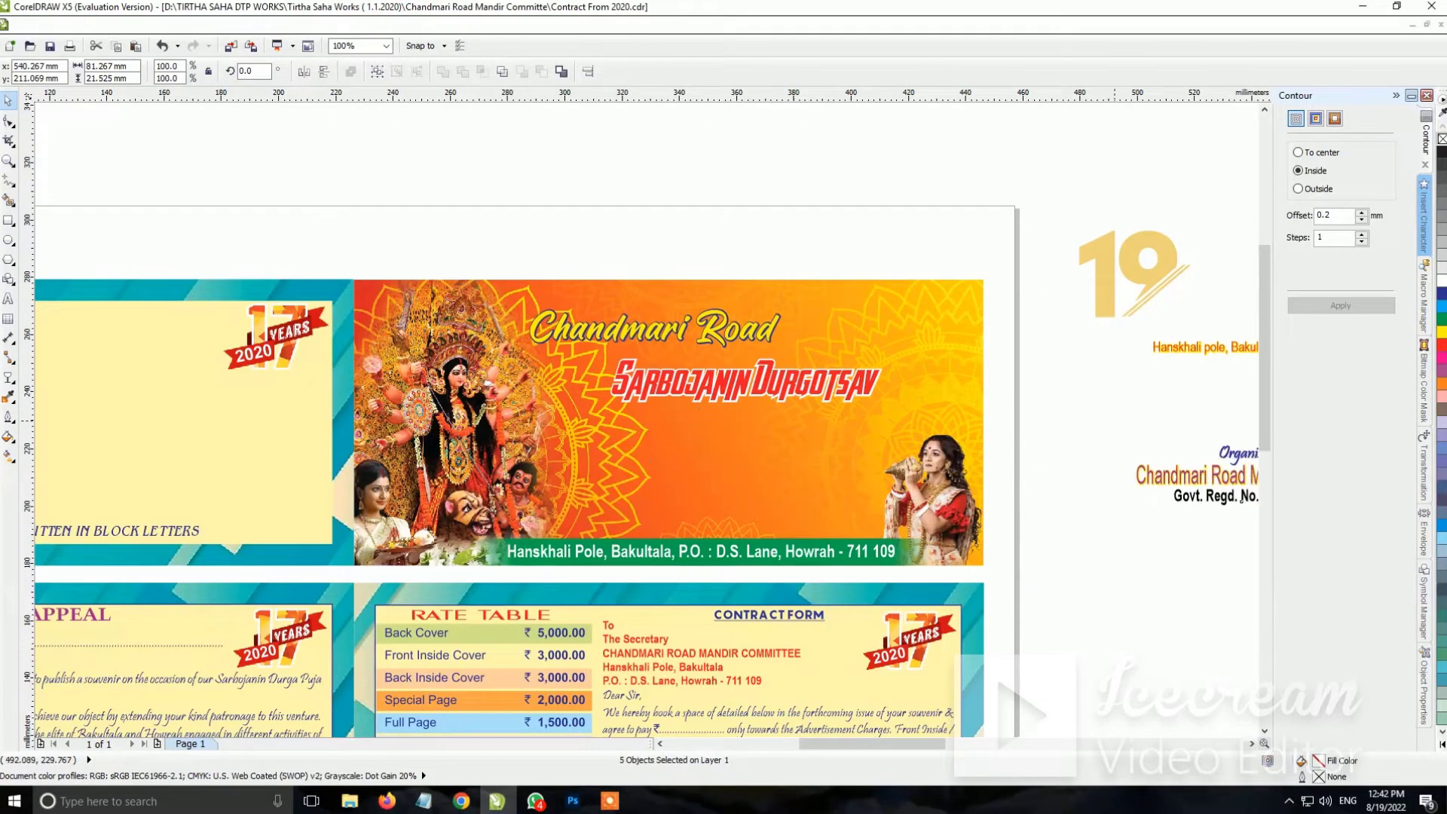
{"action": "mouse_move", "coordinate": [730, 384]}
{"action": "left_mouse_down"}
{"action": "mouse_move", "coordinate": [1051, 394]}
{"action": "mouse_move", "coordinate": [1094, 416]}
{"action": "left_mouse_up"}
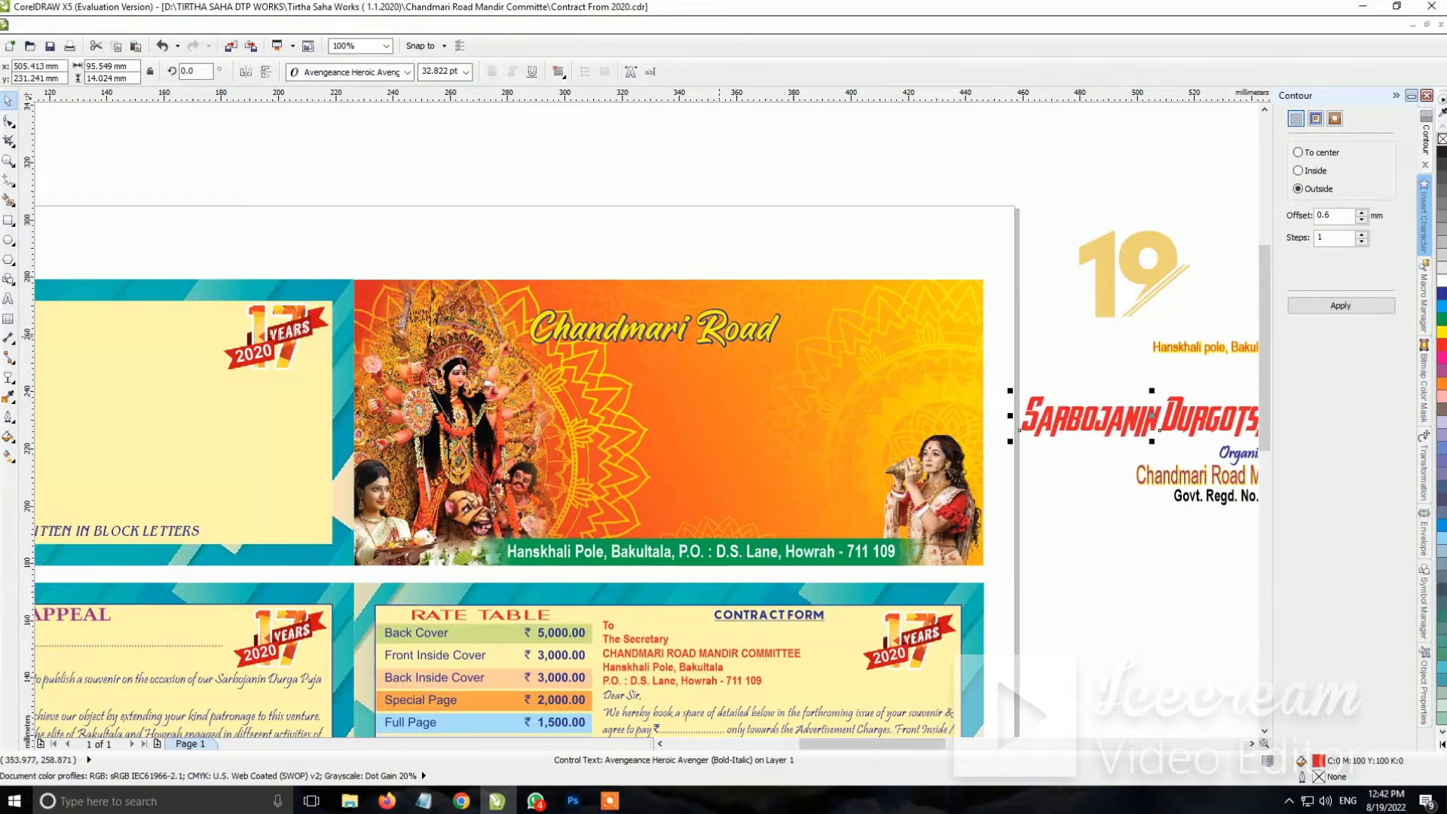
Enlarge the Chandmari Road title and reposition it up and left on the banner
{"action": "left_click_drag", "start_coordinate": [685, 331], "coordinate": [737, 378]}
{"action": "scroll", "coordinate": [738, 378], "scroll_direction": "up", "scroll_amount": 1}
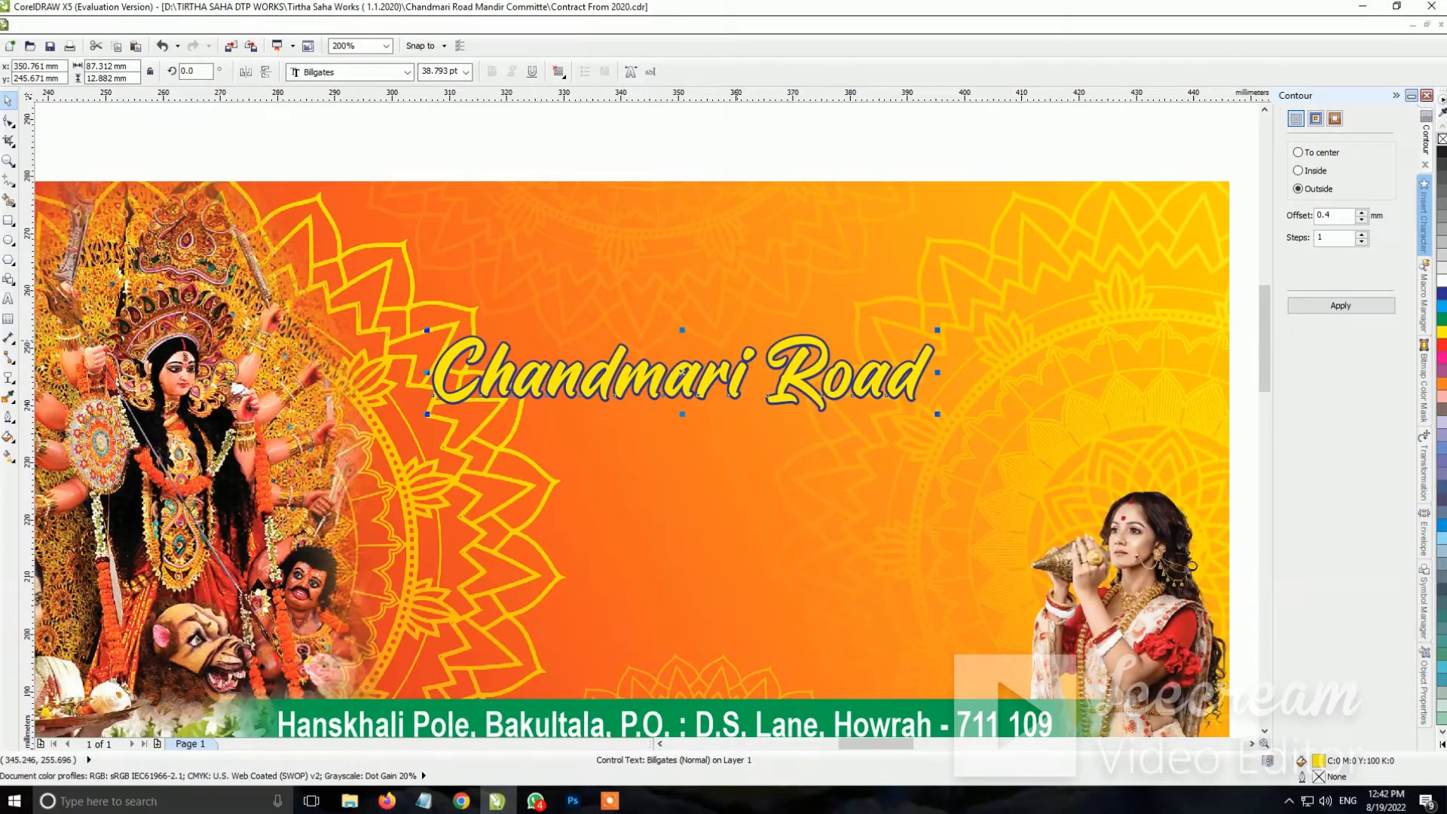
{"action": "left_click_drag", "start_coordinate": [937, 414], "coordinate": [1037, 429]}
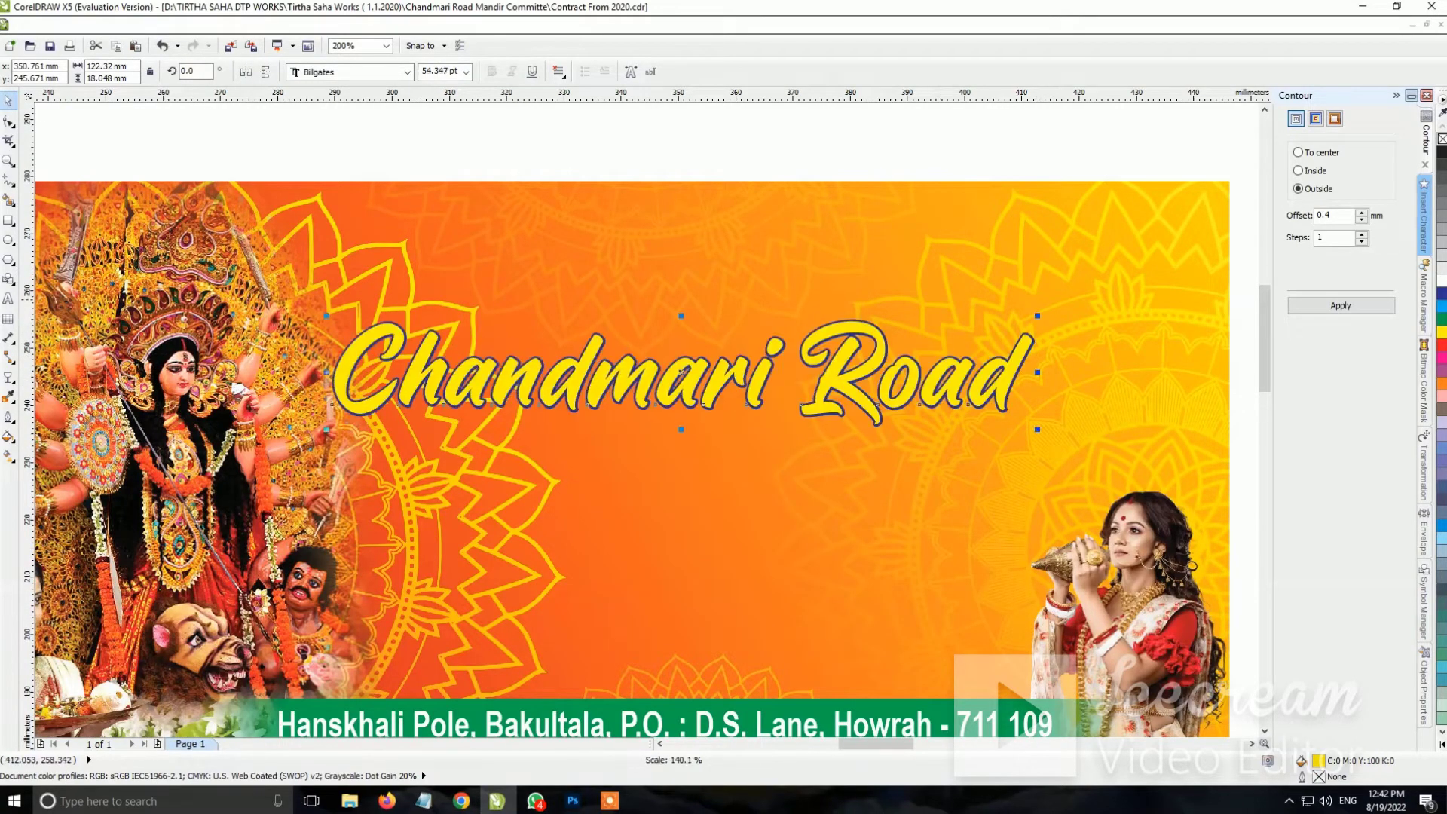
{"action": "left_click_drag", "start_coordinate": [681, 371], "coordinate": [654, 332]}
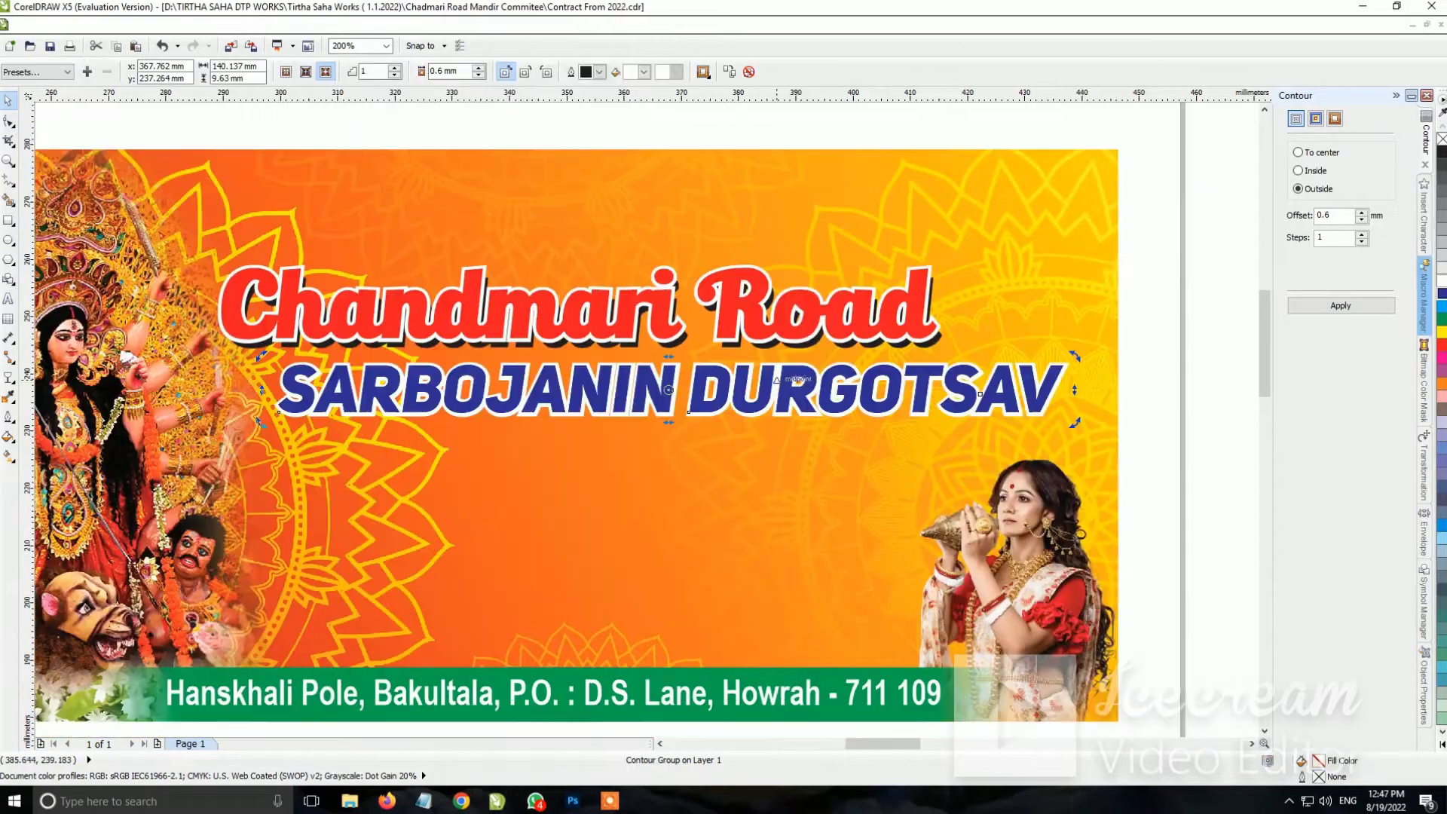
Make an offset duplicate of the SARBOJANIN DURGOTSAV heading and fill it black
{"action": "left_click", "coordinate": [757, 379]}
{"action": "left_click_drag", "start_coordinate": [688, 411], "coordinate": [692, 398]}
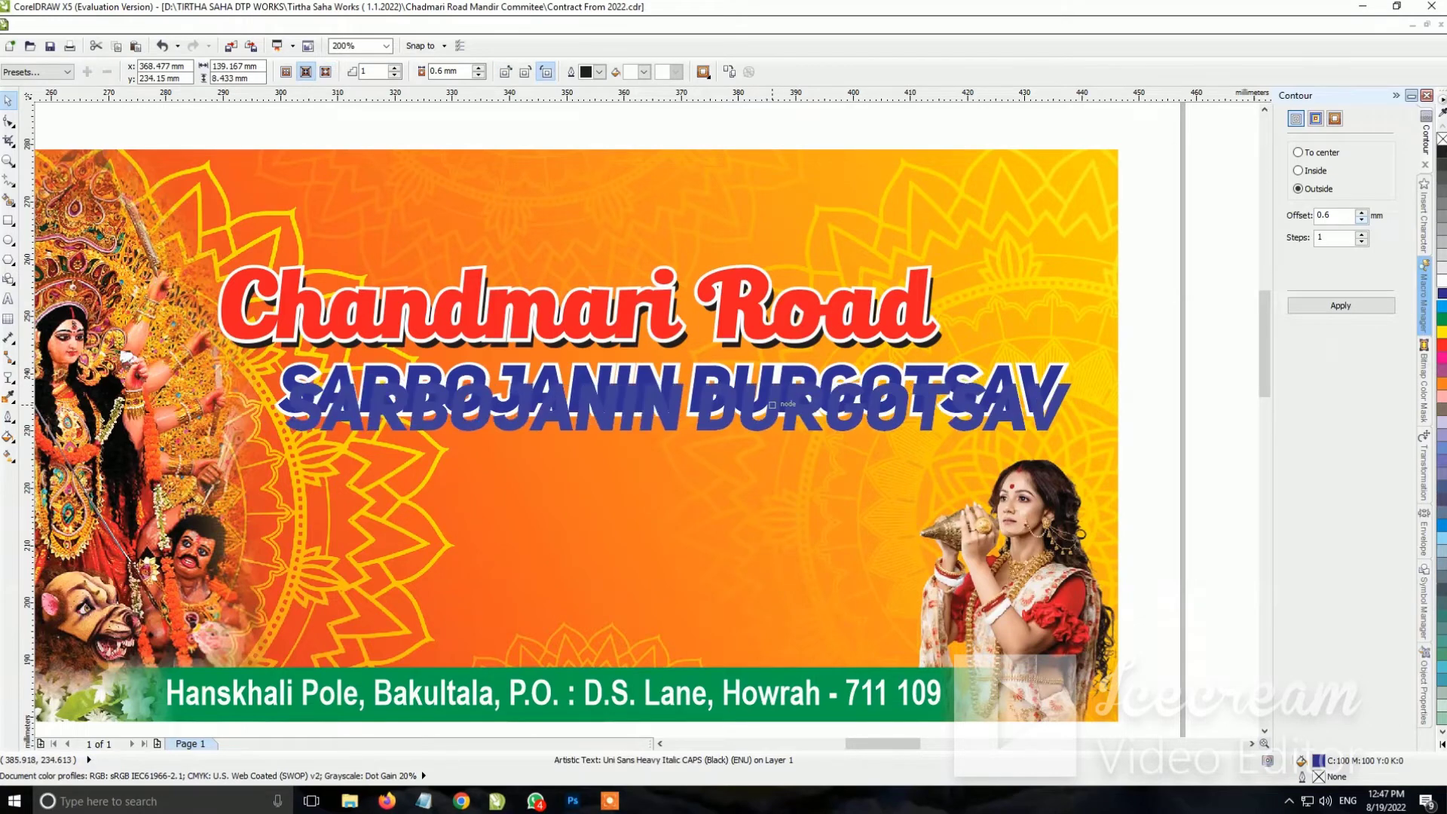
{"action": "left_click", "coordinate": [1442, 151]}
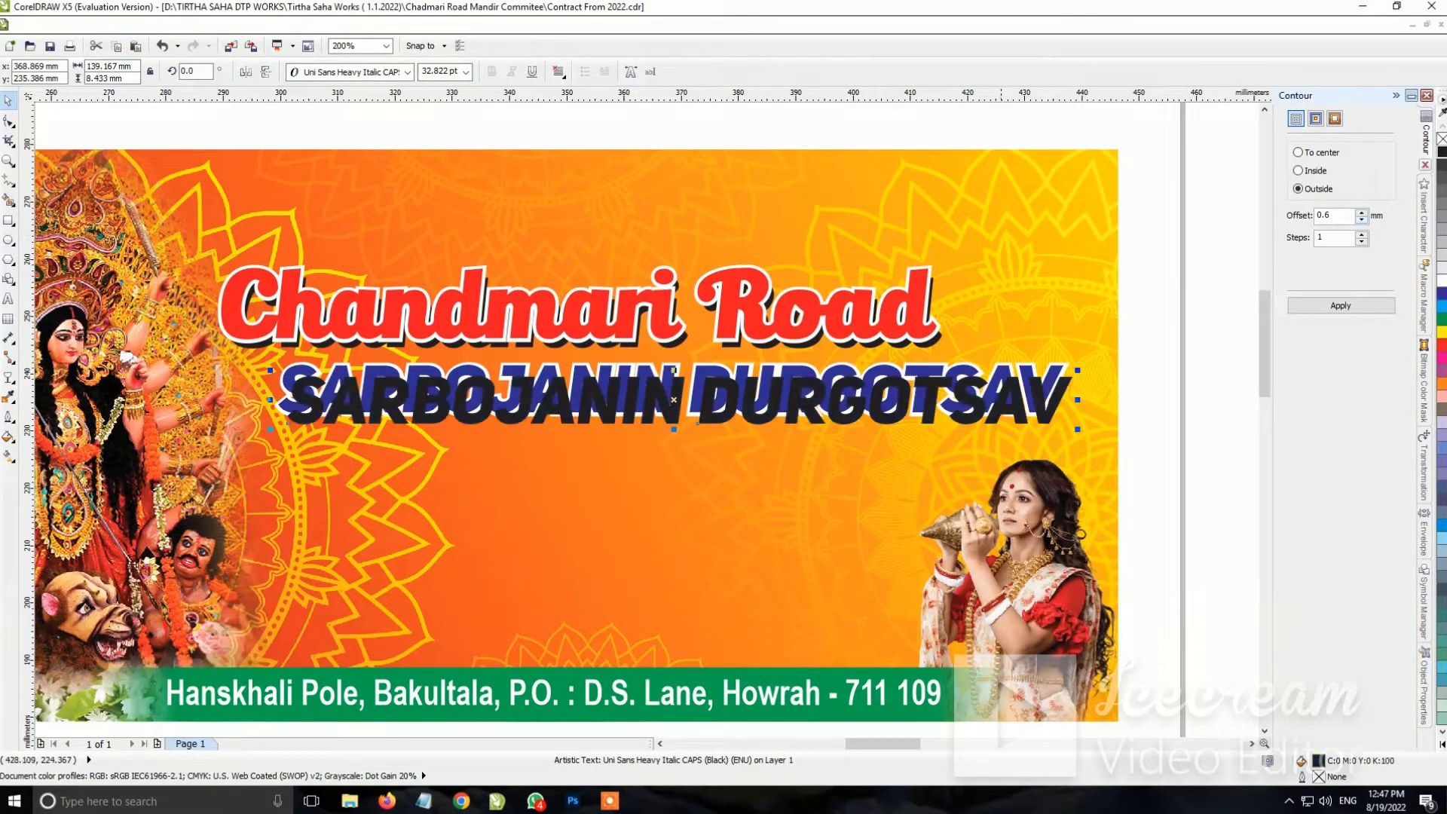
Send the black copy behind the blue heading and nudge it down as a shadow
{"action": "left_click", "coordinate": [914, 377]}
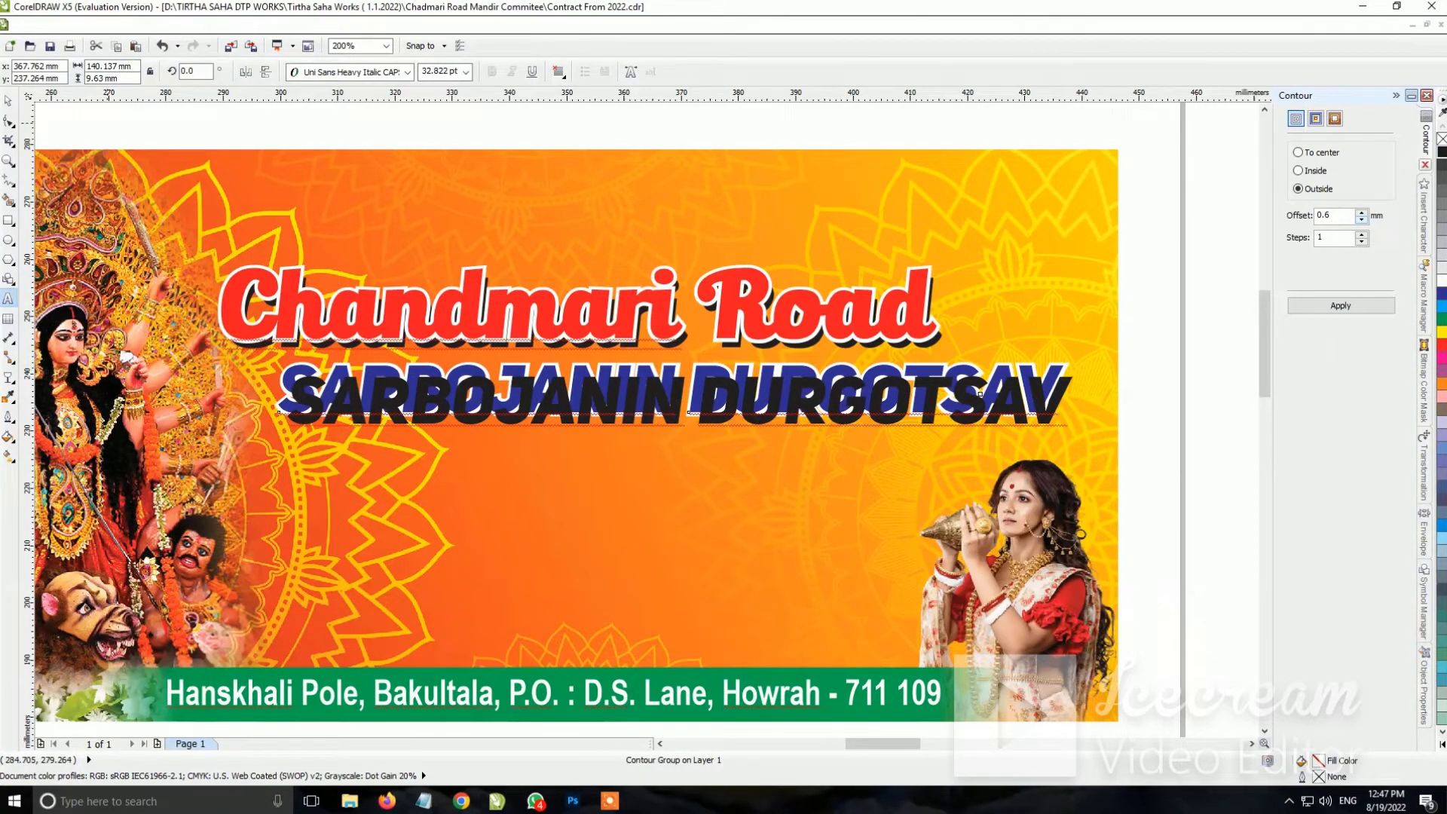
{"action": "left_click", "coordinate": [8, 99]}
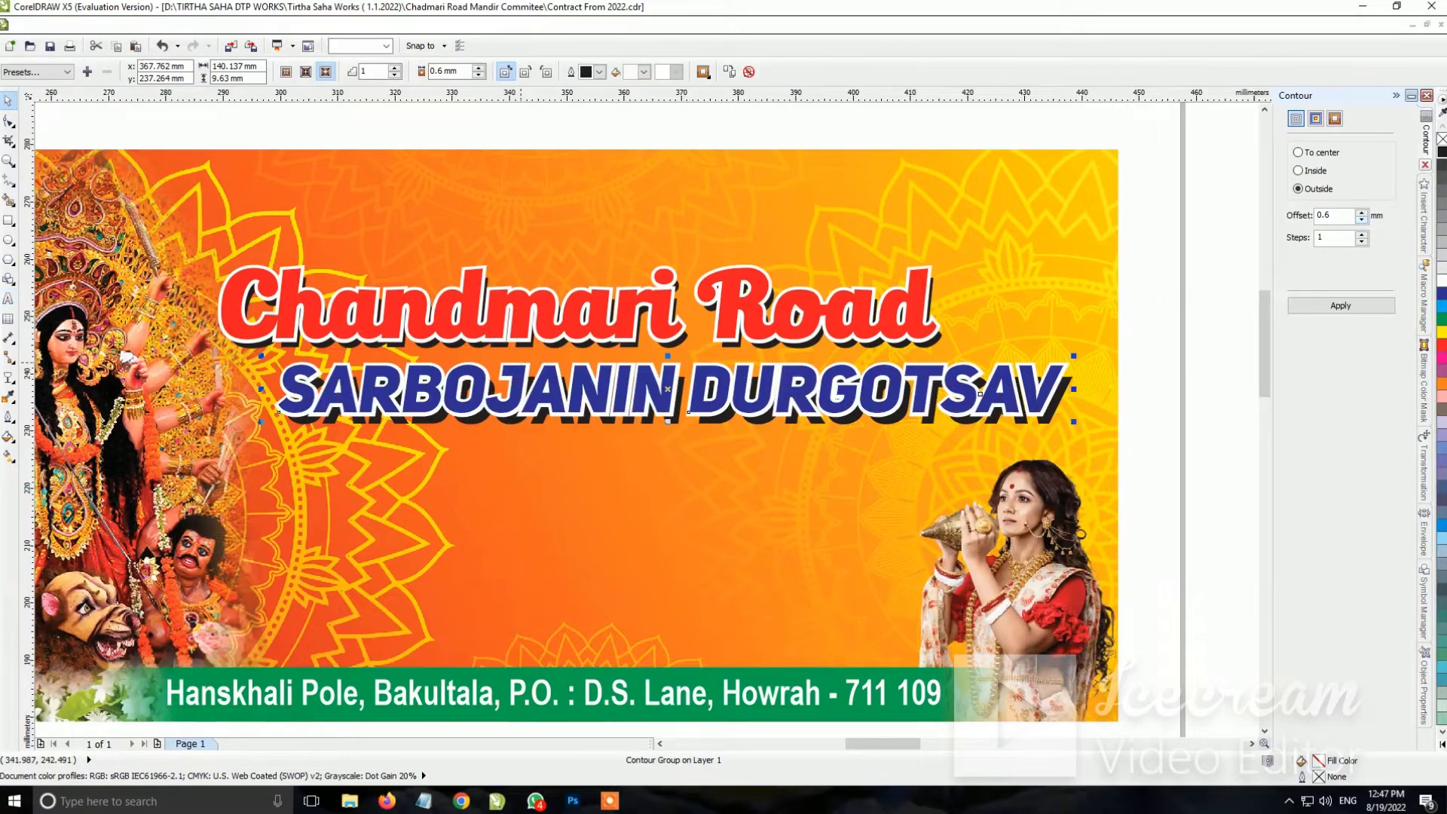
{"action": "scroll", "coordinate": [678, 412], "scroll_direction": "up", "scroll_amount": 1}
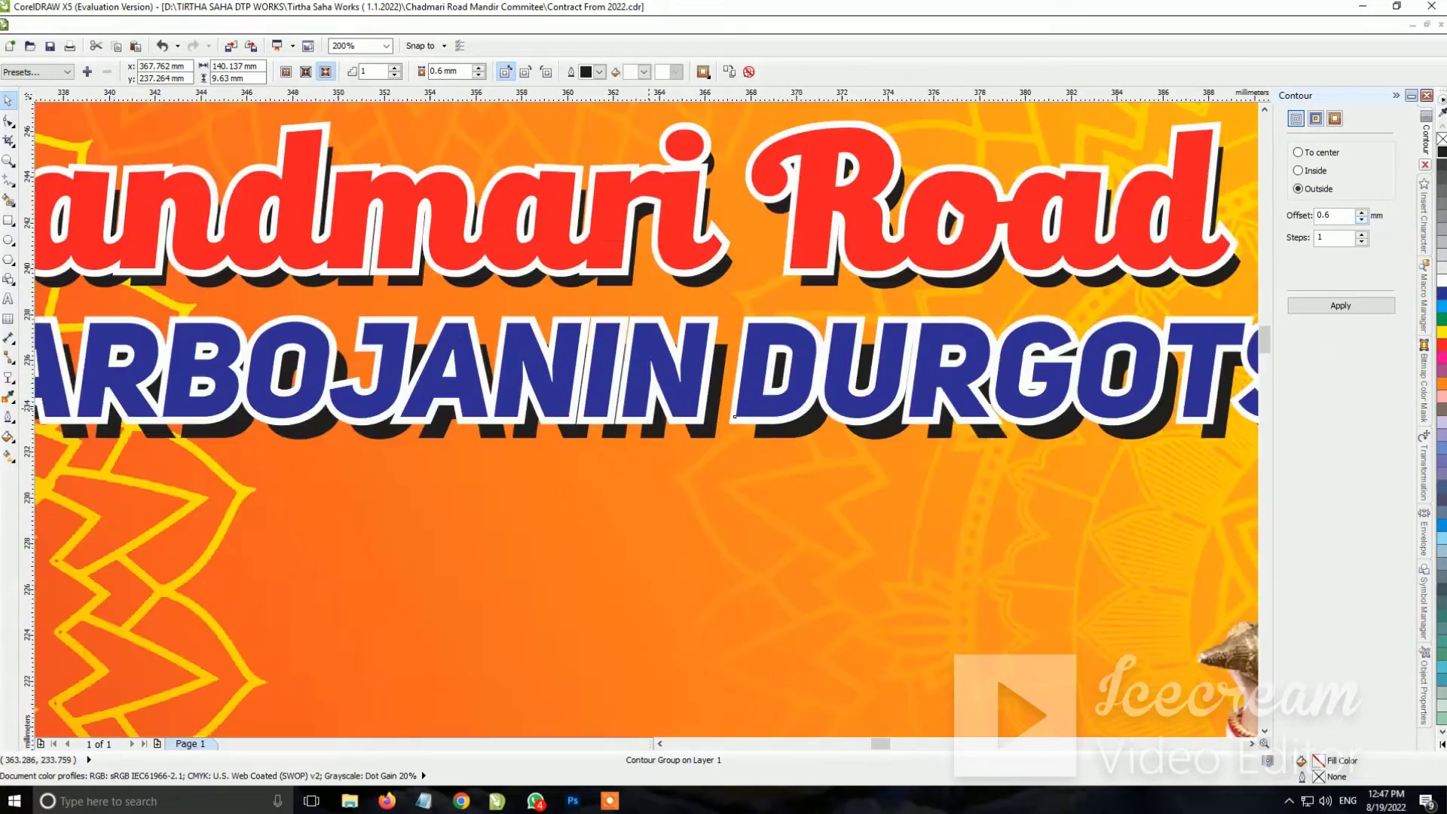
{"action": "scroll", "coordinate": [679, 411], "scroll_direction": "up", "scroll_amount": 1}
{"action": "left_click", "coordinate": [749, 332]}
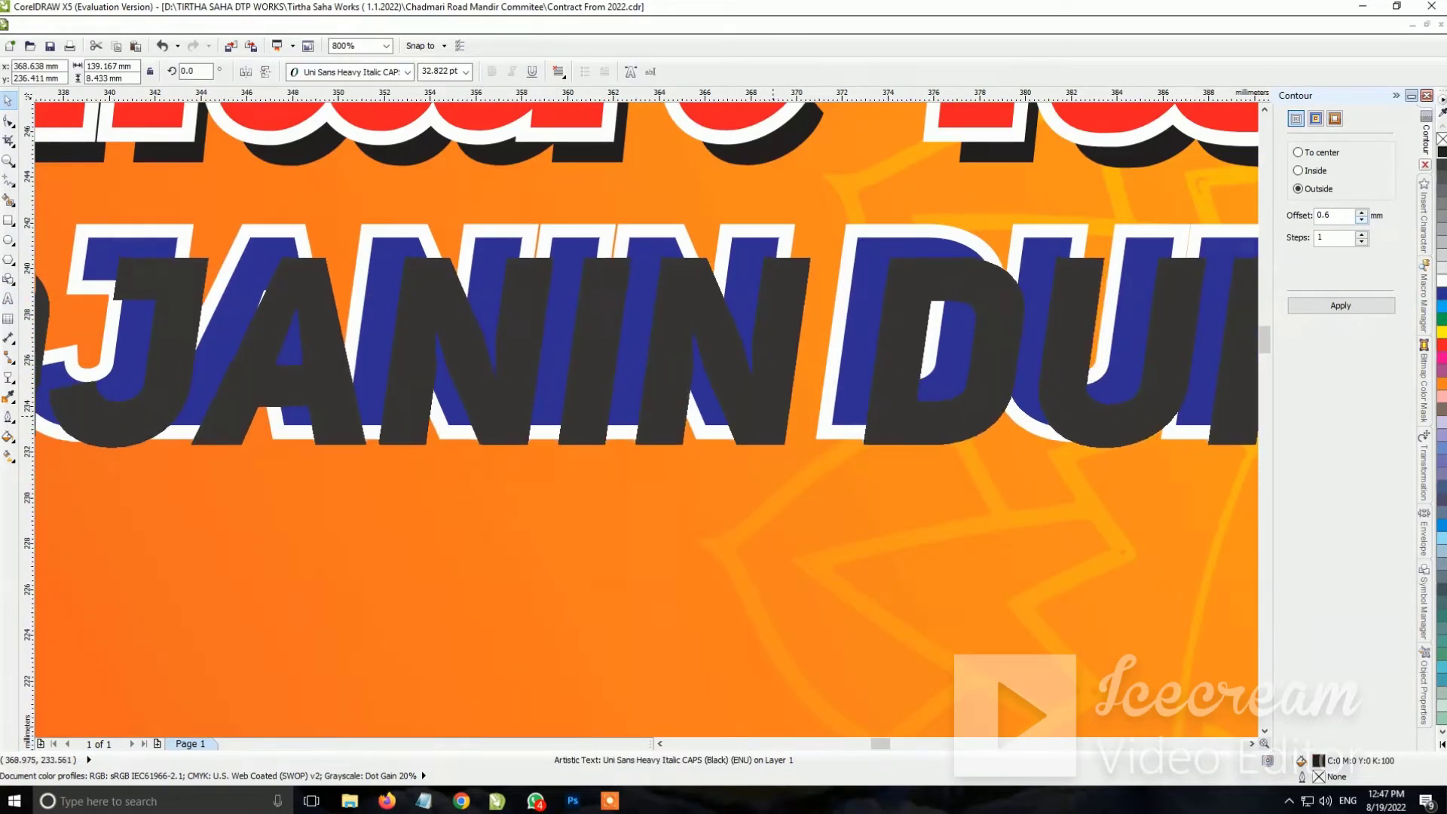
{"action": "left_click_drag", "start_coordinate": [772, 413], "coordinate": [773, 426]}
{"action": "scroll", "coordinate": [774, 426], "scroll_direction": "down", "scroll_amount": 2}
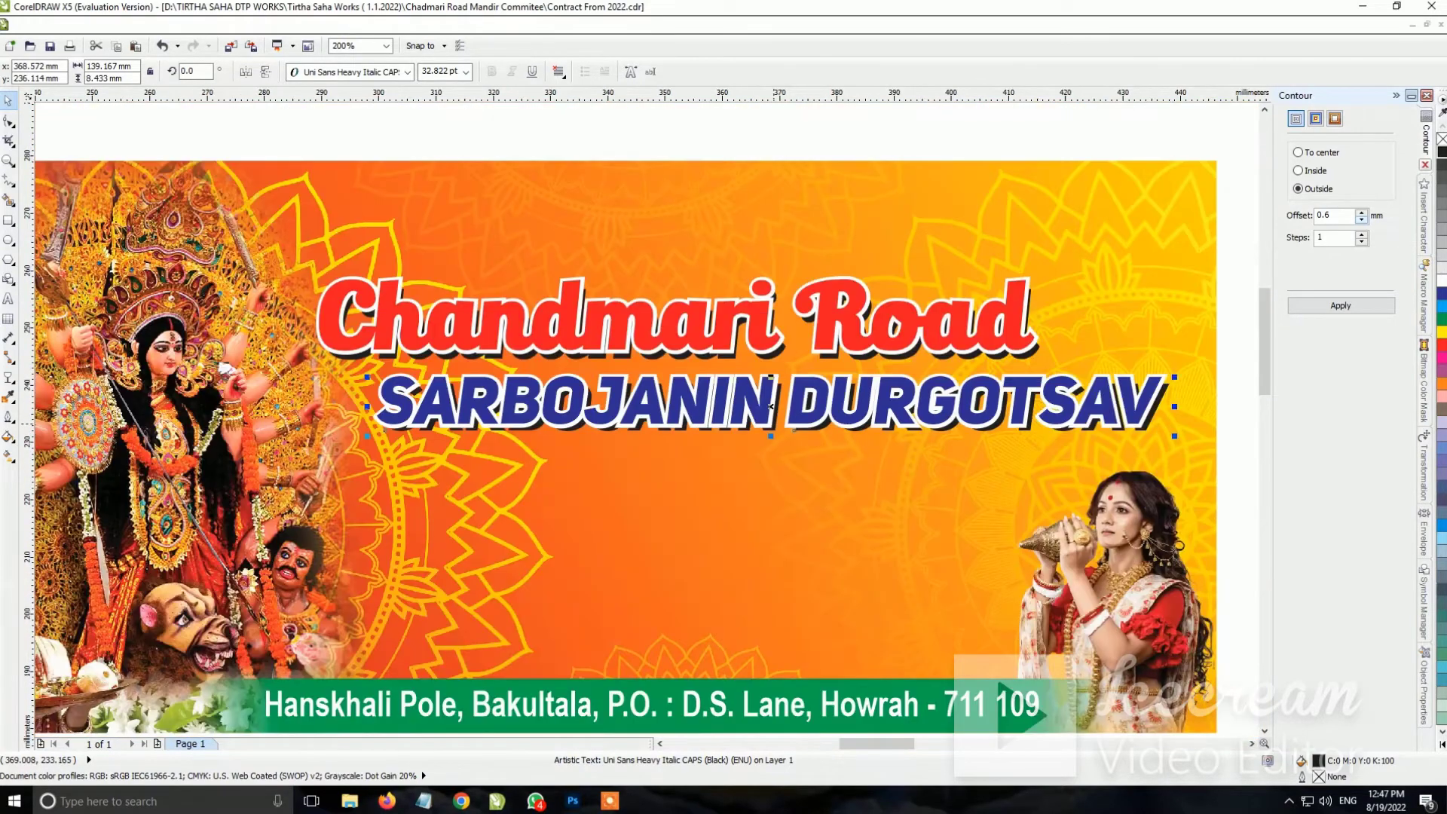
{"action": "scroll", "coordinate": [773, 426], "scroll_direction": "down", "scroll_amount": 1}
Delete the stray red address line and place an enlarged 'Organised by :' label on the banner
{"action": "left_click", "coordinate": [1055, 403]}
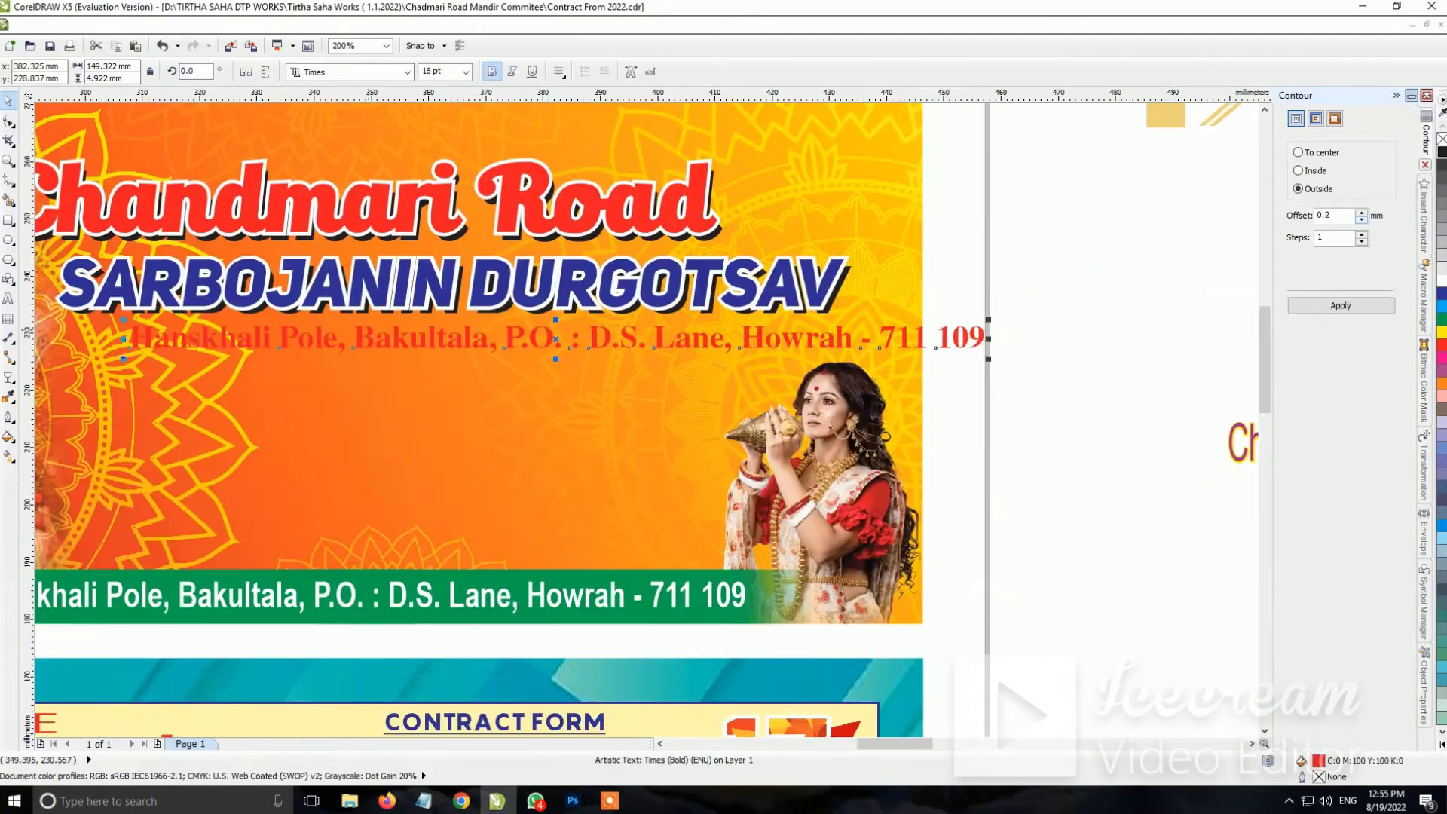
{"action": "scroll", "coordinate": [475, 338], "scroll_direction": "down", "scroll_amount": 1}
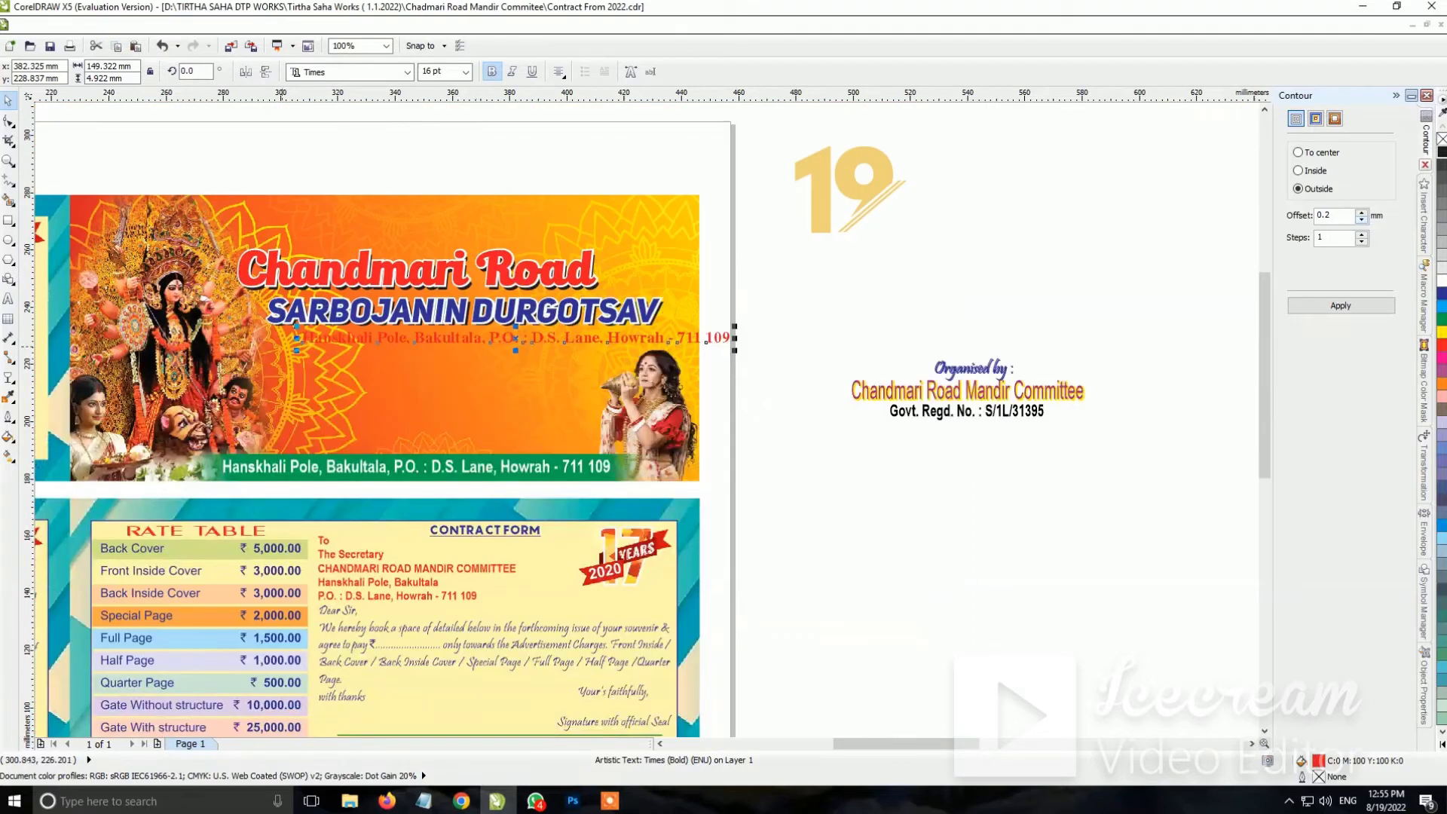
{"action": "key", "text": "Delete"}
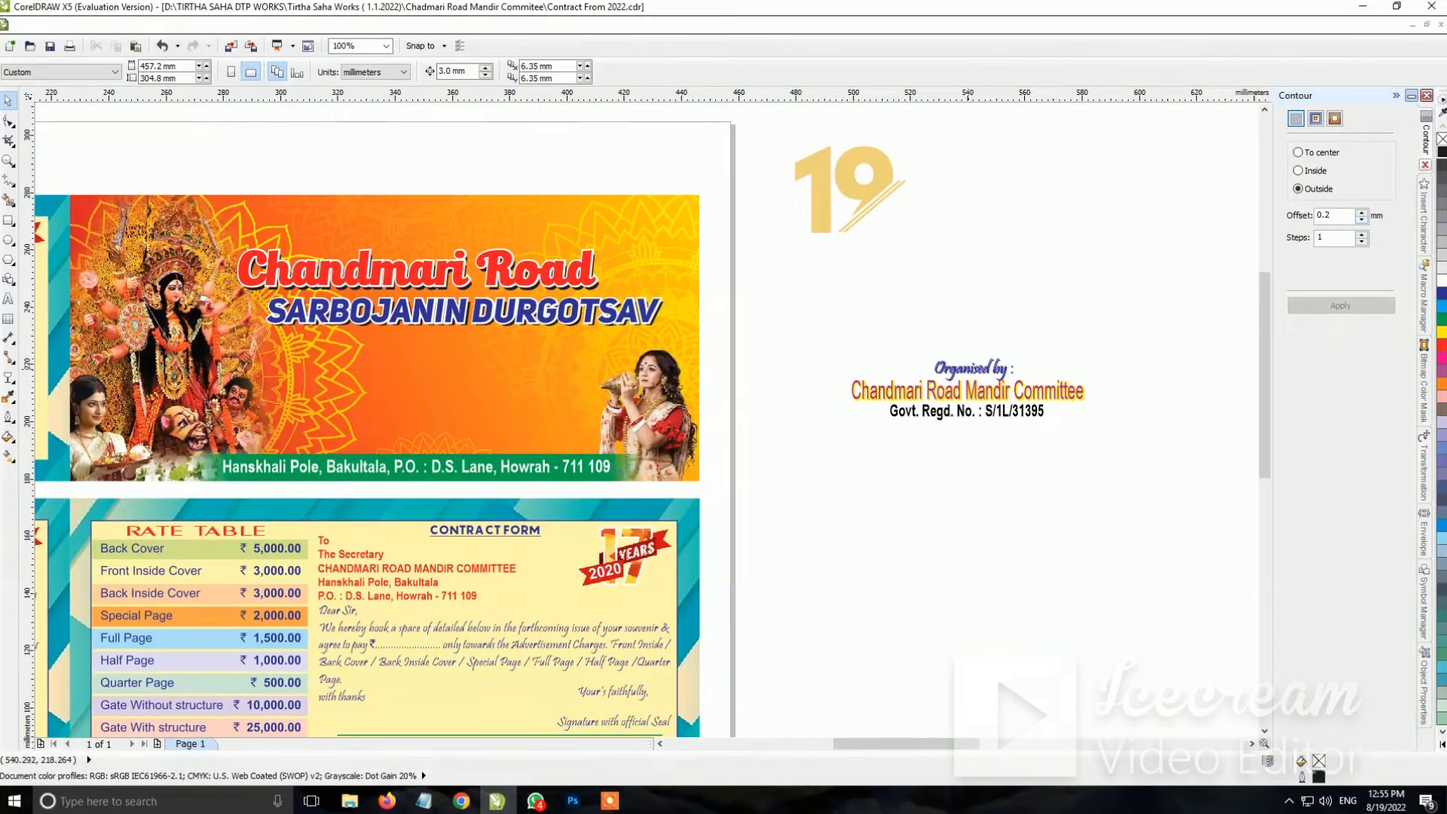
{"action": "left_click_drag", "start_coordinate": [369, 378], "coordinate": [452, 360]}
{"action": "scroll", "coordinate": [517, 361], "scroll_direction": "up", "scroll_amount": 1}
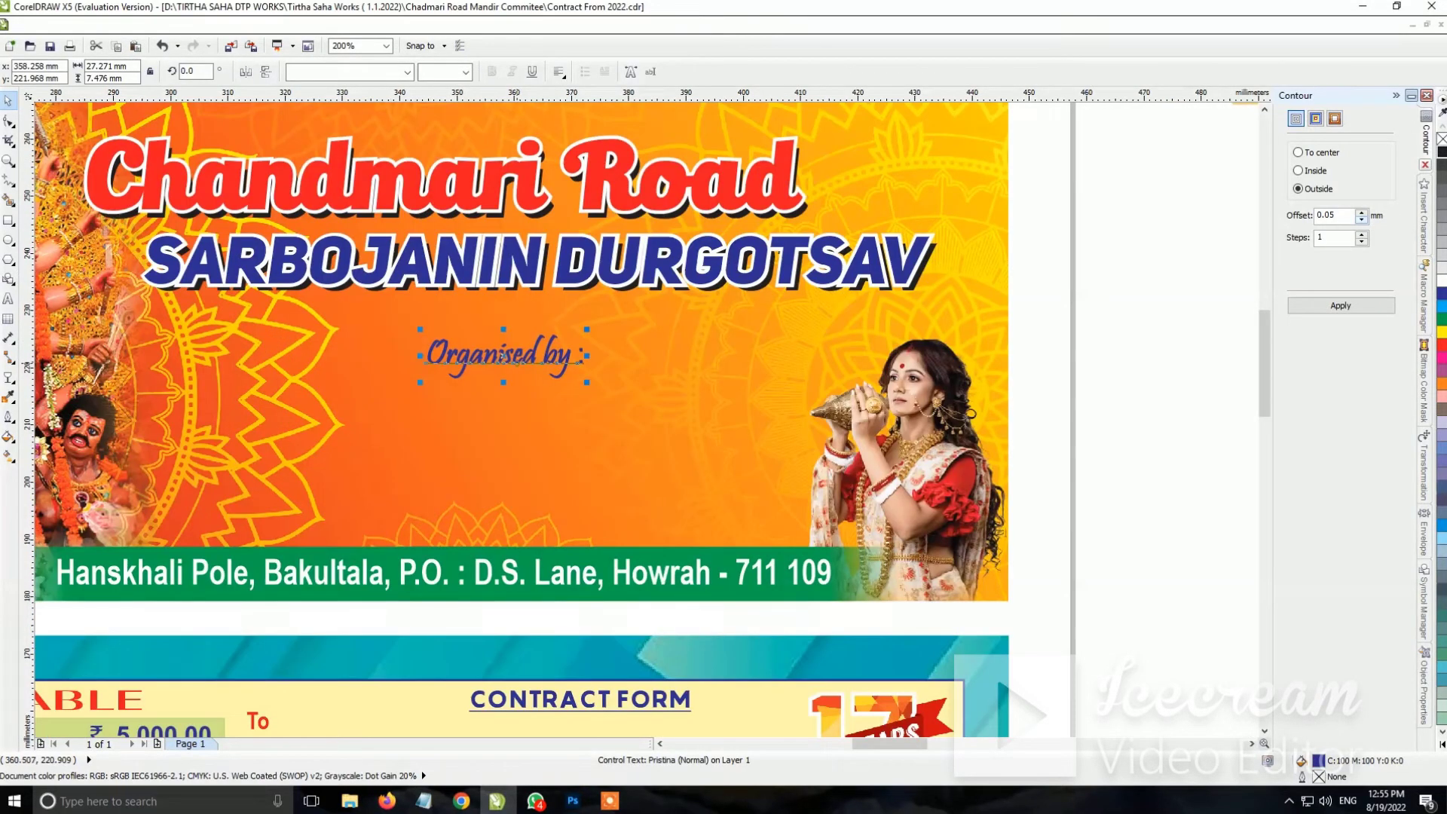
{"action": "left_click_drag", "start_coordinate": [608, 388], "coordinate": [667, 394]}
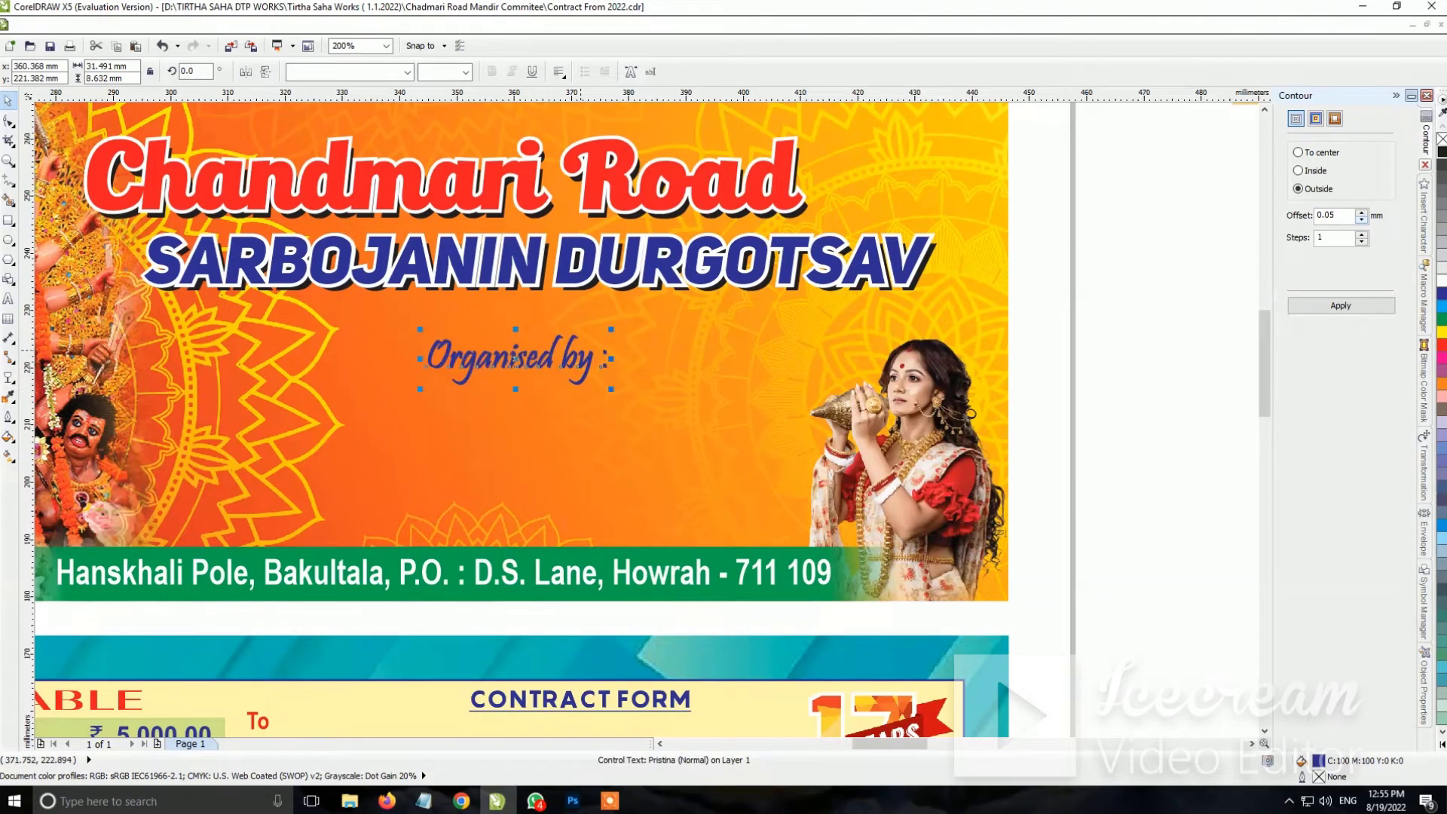
{"action": "left_click_drag", "start_coordinate": [581, 349], "coordinate": [588, 331]}
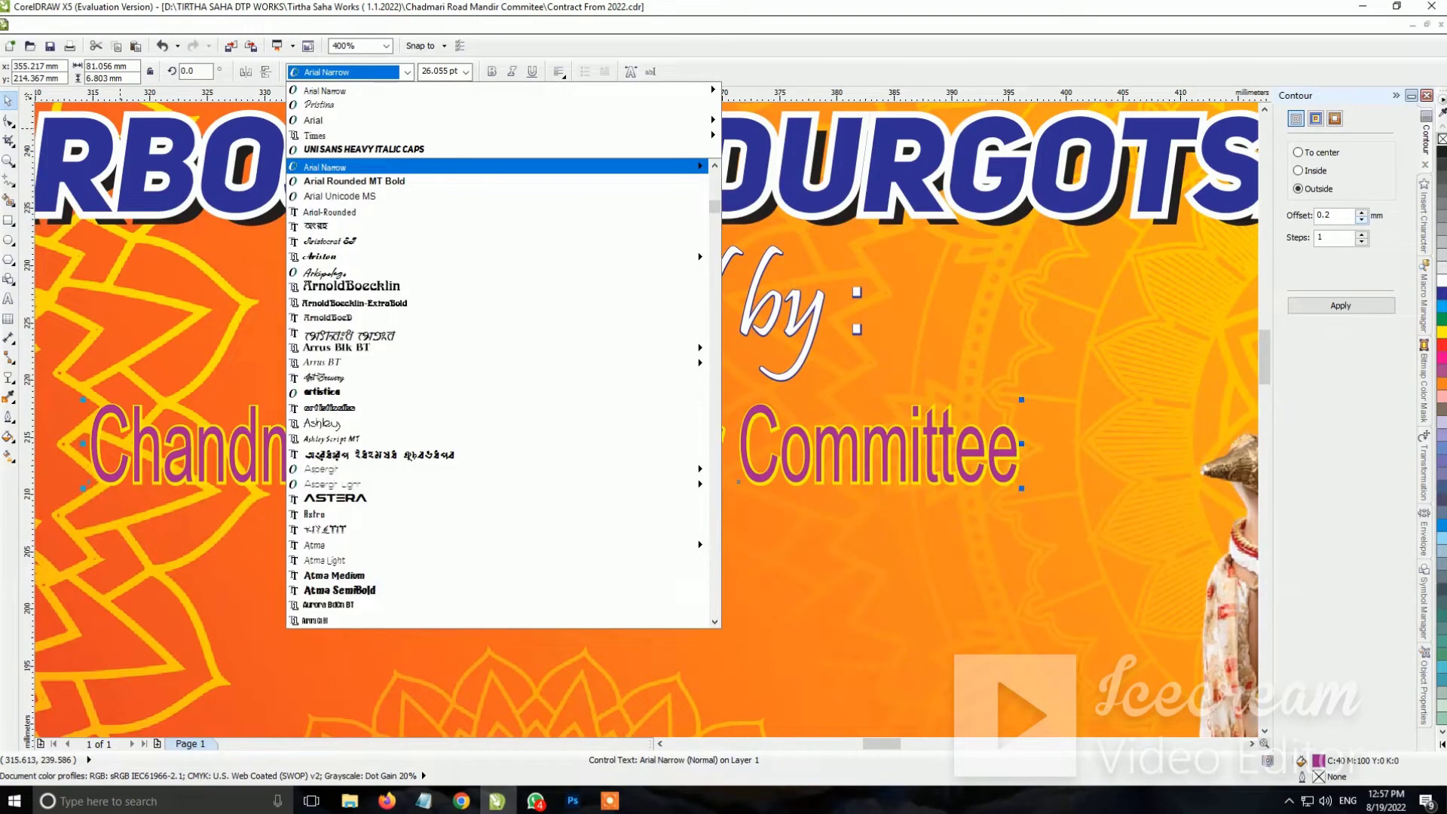
Browse the font list and set the committee name in Back to Black Demo
{"action": "type", "text": "w"}
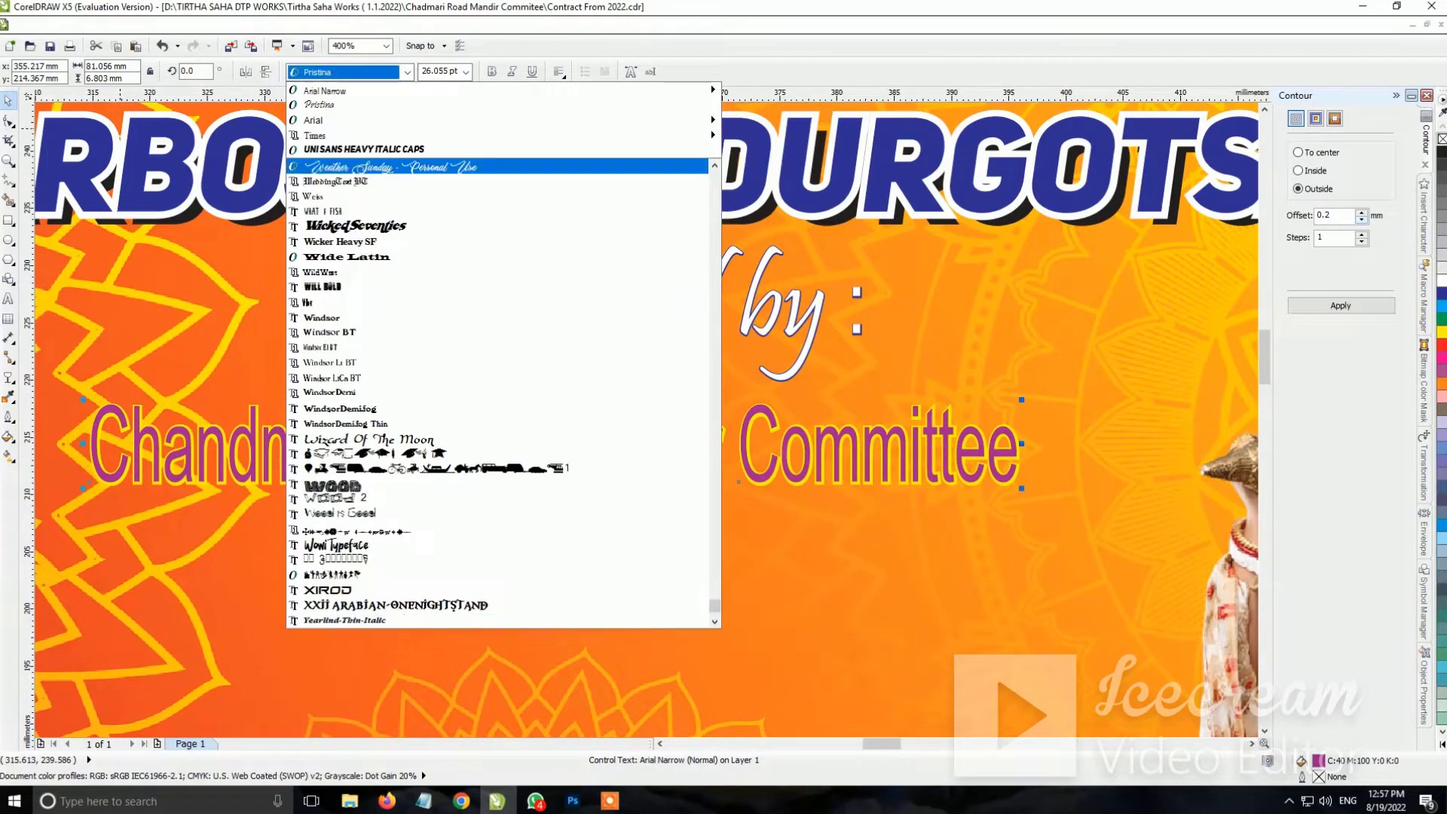
{"action": "type", "text": "h"}
{"action": "key", "text": "BackSpace"}
{"action": "type", "text": "ill Bold"}
{"action": "scroll", "coordinate": [497, 392], "scroll_direction": "up", "scroll_amount": 4}
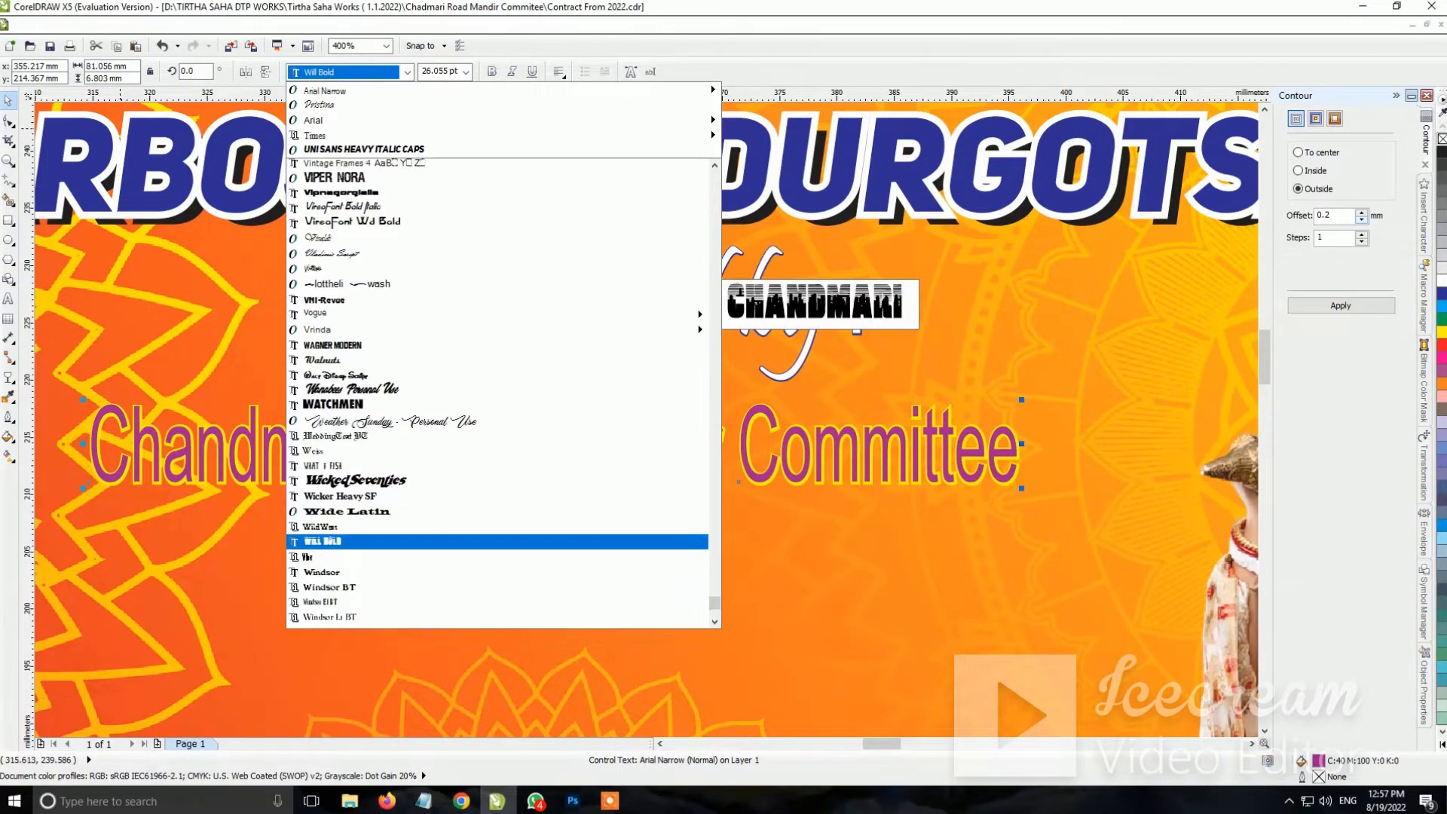
{"action": "scroll", "coordinate": [498, 391], "scroll_direction": "up", "scroll_amount": 4}
{"action": "key", "text": "Up"}
{"action": "scroll", "coordinate": [497, 392], "scroll_direction": "up", "scroll_amount": 6}
{"action": "scroll", "coordinate": [497, 391], "scroll_direction": "up", "scroll_amount": 2}
{"action": "scroll", "coordinate": [498, 392], "scroll_direction": "up", "scroll_amount": 4}
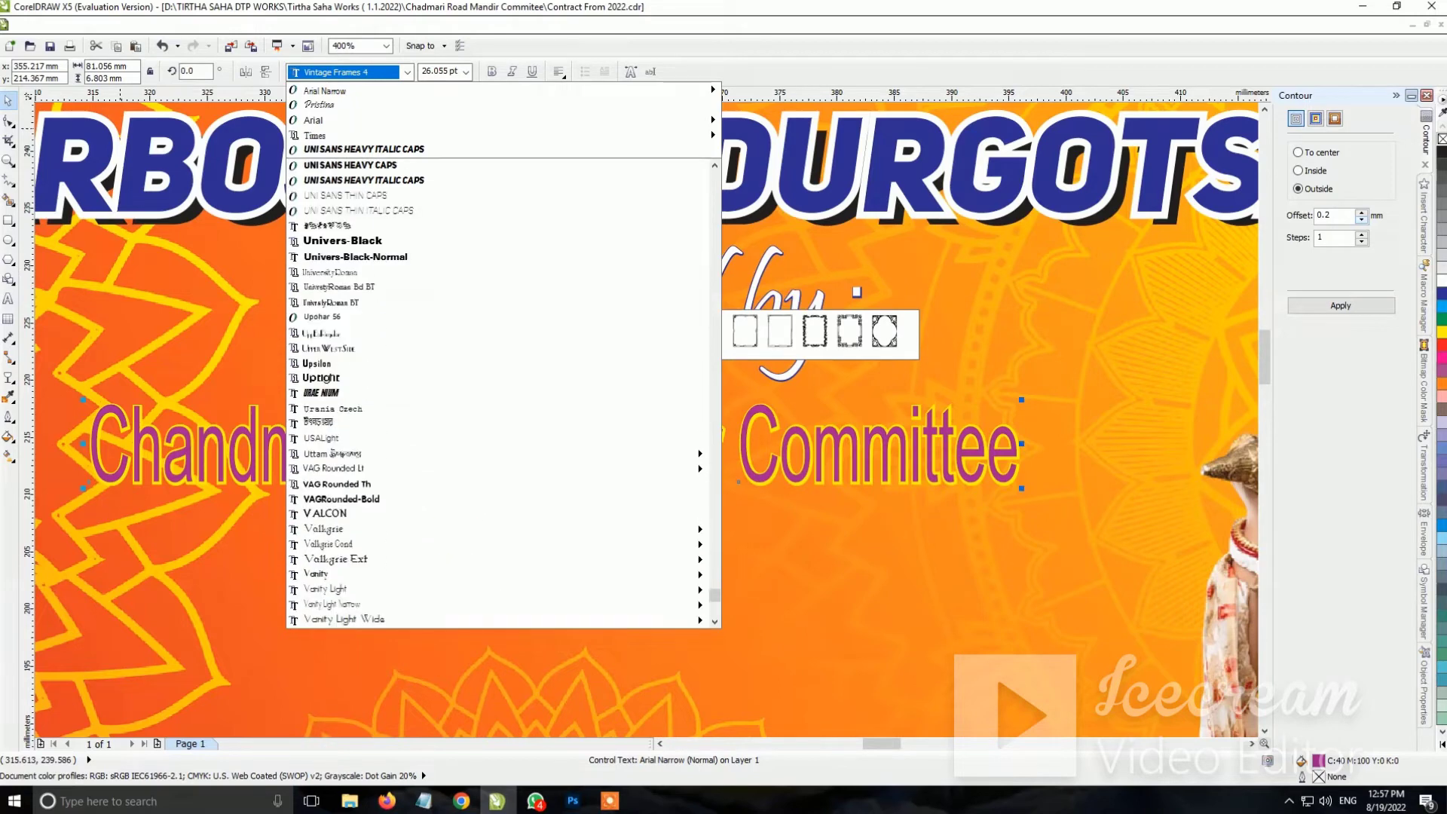
{"action": "scroll", "coordinate": [497, 391], "scroll_direction": "up", "scroll_amount": 3}
{"action": "scroll", "coordinate": [497, 392], "scroll_direction": "up", "scroll_amount": 3}
{"action": "scroll", "coordinate": [498, 391], "scroll_direction": "up", "scroll_amount": 3}
{"action": "scroll", "coordinate": [497, 392], "scroll_direction": "up", "scroll_amount": 2}
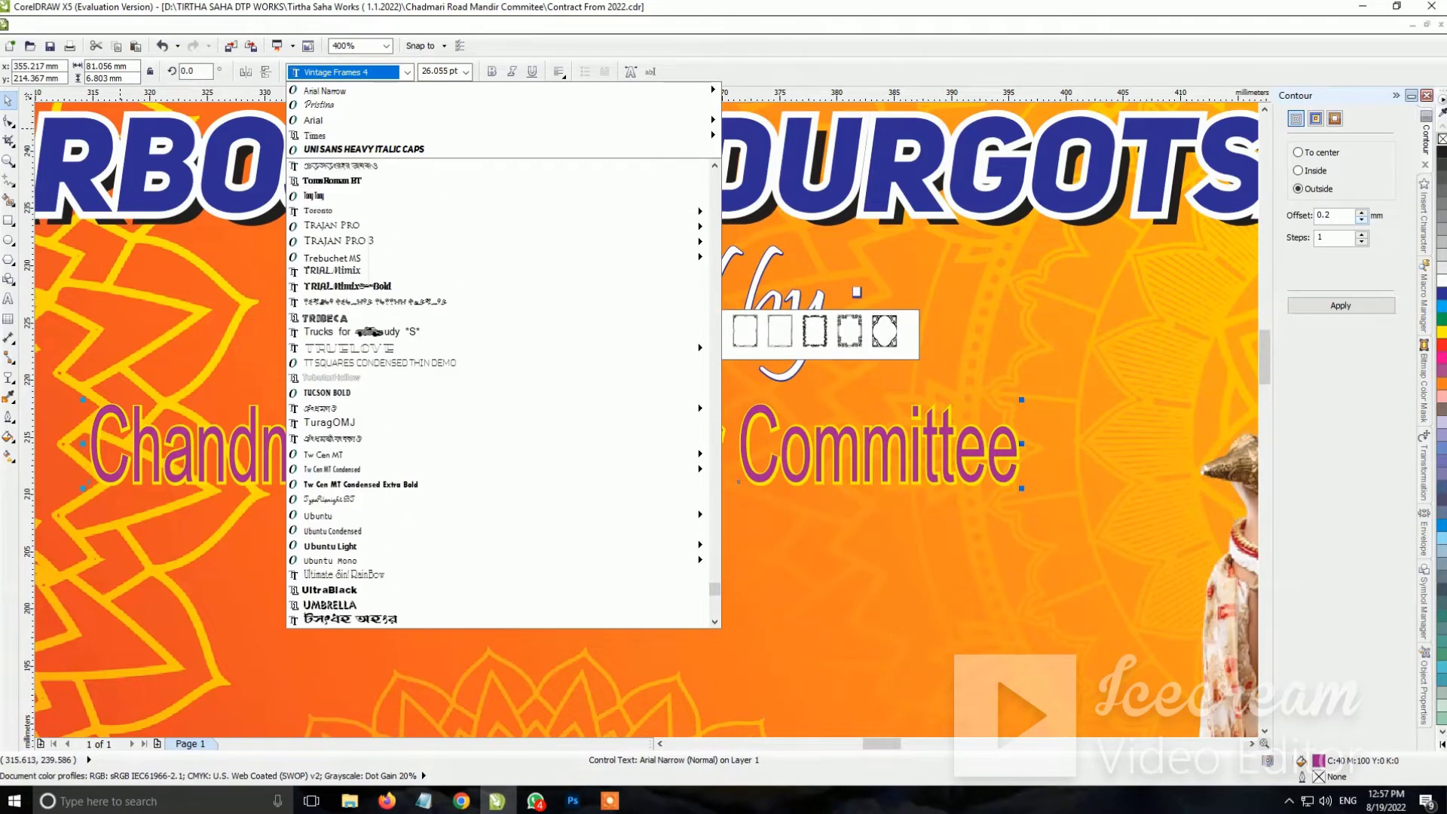
{"action": "scroll", "coordinate": [497, 392], "scroll_direction": "up", "scroll_amount": 2}
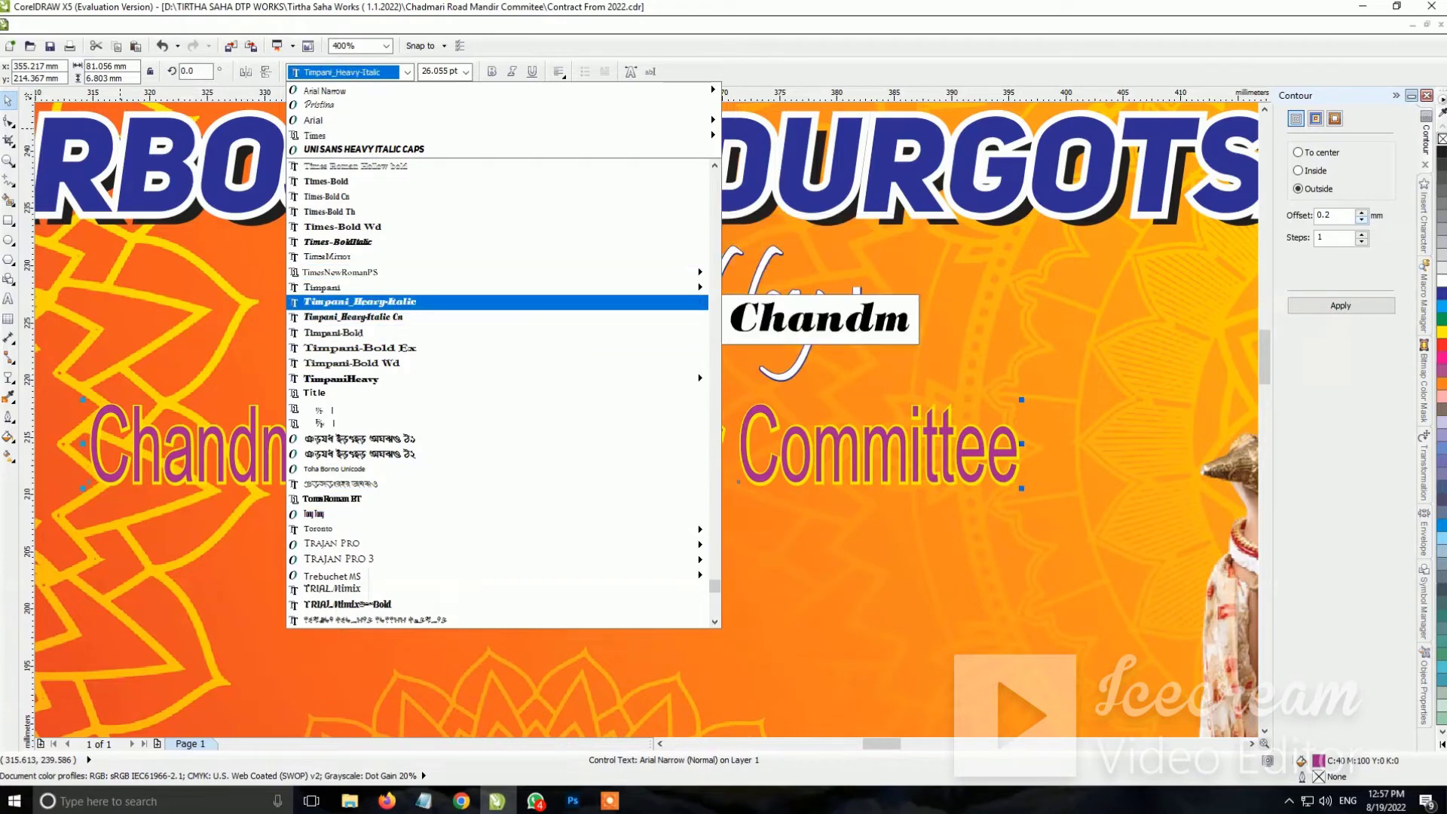
{"action": "scroll", "coordinate": [497, 392], "scroll_direction": "up", "scroll_amount": 3}
{"action": "scroll", "coordinate": [497, 392], "scroll_direction": "up", "scroll_amount": 2}
{"action": "scroll", "coordinate": [497, 392], "scroll_direction": "up", "scroll_amount": 3}
{"action": "scroll", "coordinate": [497, 391], "scroll_direction": "up", "scroll_amount": 3}
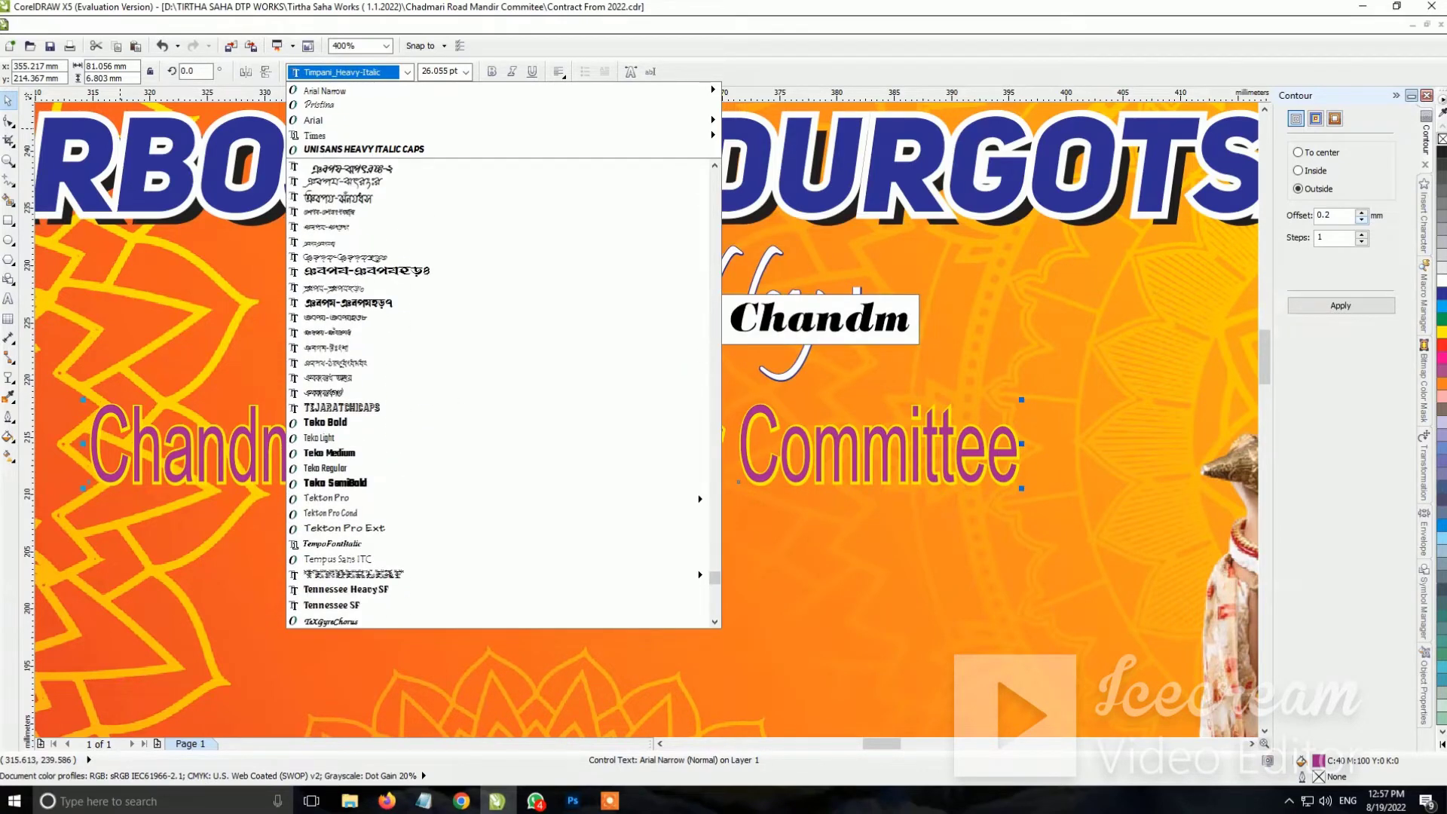
{"action": "scroll", "coordinate": [497, 392], "scroll_direction": "up", "scroll_amount": 3}
{"action": "scroll", "coordinate": [498, 392], "scroll_direction": "up", "scroll_amount": 3}
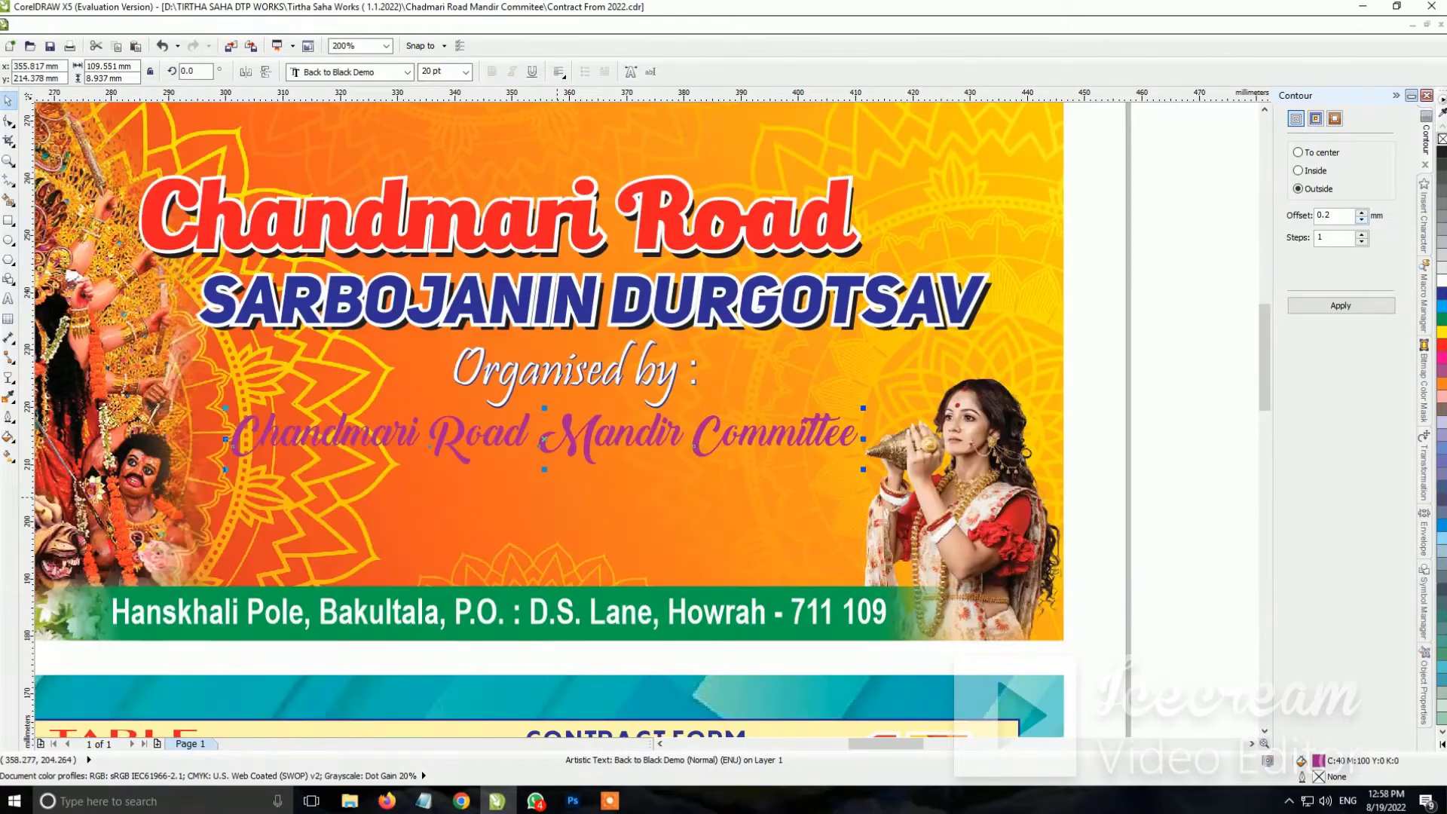
Stretch the committee name taller and give it a 0.4 mm outside contour
{"action": "mouse_move", "coordinate": [544, 469]}
{"action": "left_mouse_down"}
{"action": "mouse_move", "coordinate": [545, 484]}
{"action": "mouse_move", "coordinate": [514, 455]}
{"action": "left_mouse_up"}
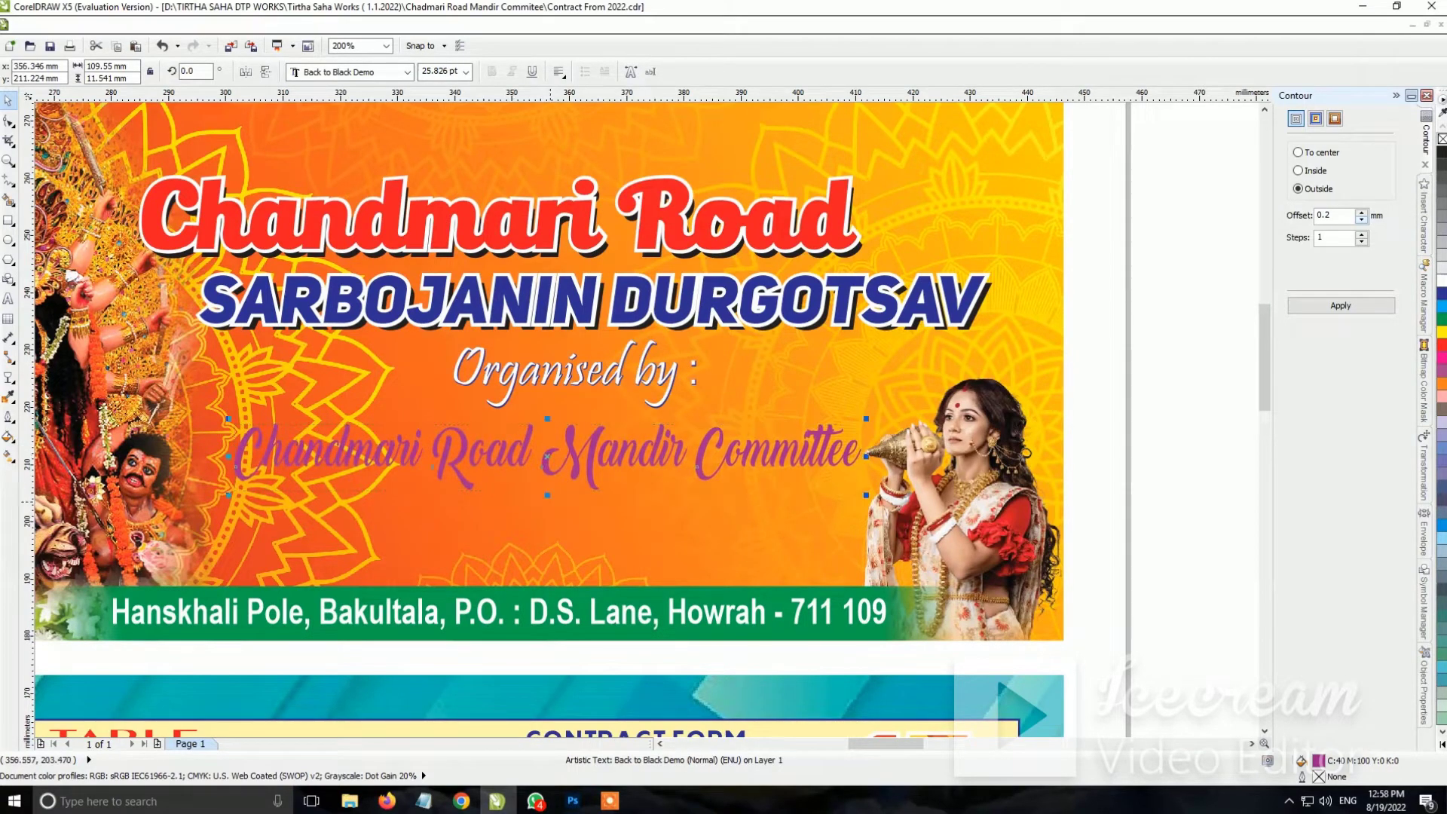
{"action": "left_click_drag", "start_coordinate": [547, 495], "coordinate": [547, 503]}
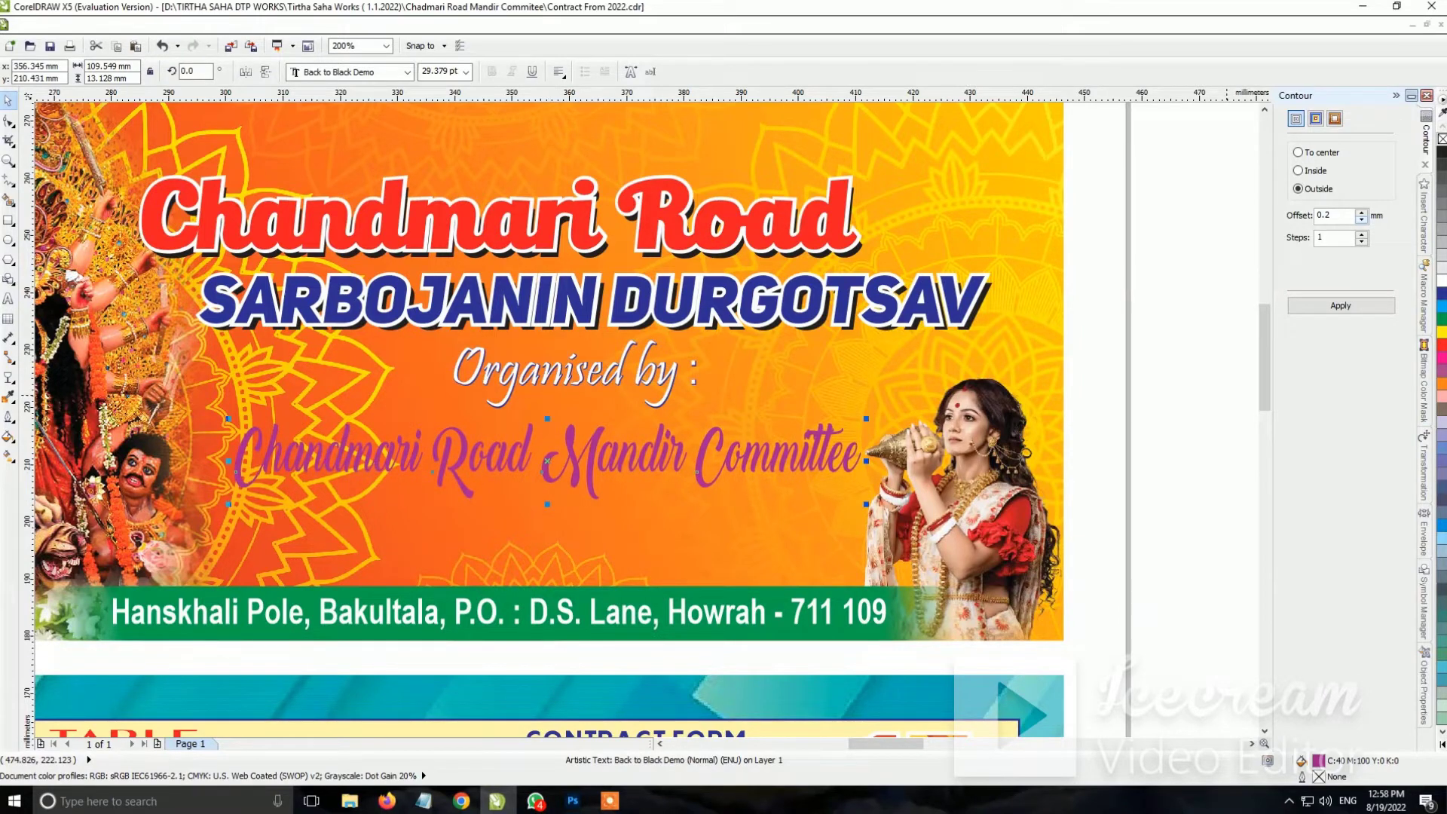
{"action": "left_click", "coordinate": [1341, 306]}
{"action": "scroll", "coordinate": [526, 441], "scroll_direction": "up", "scroll_amount": 2}
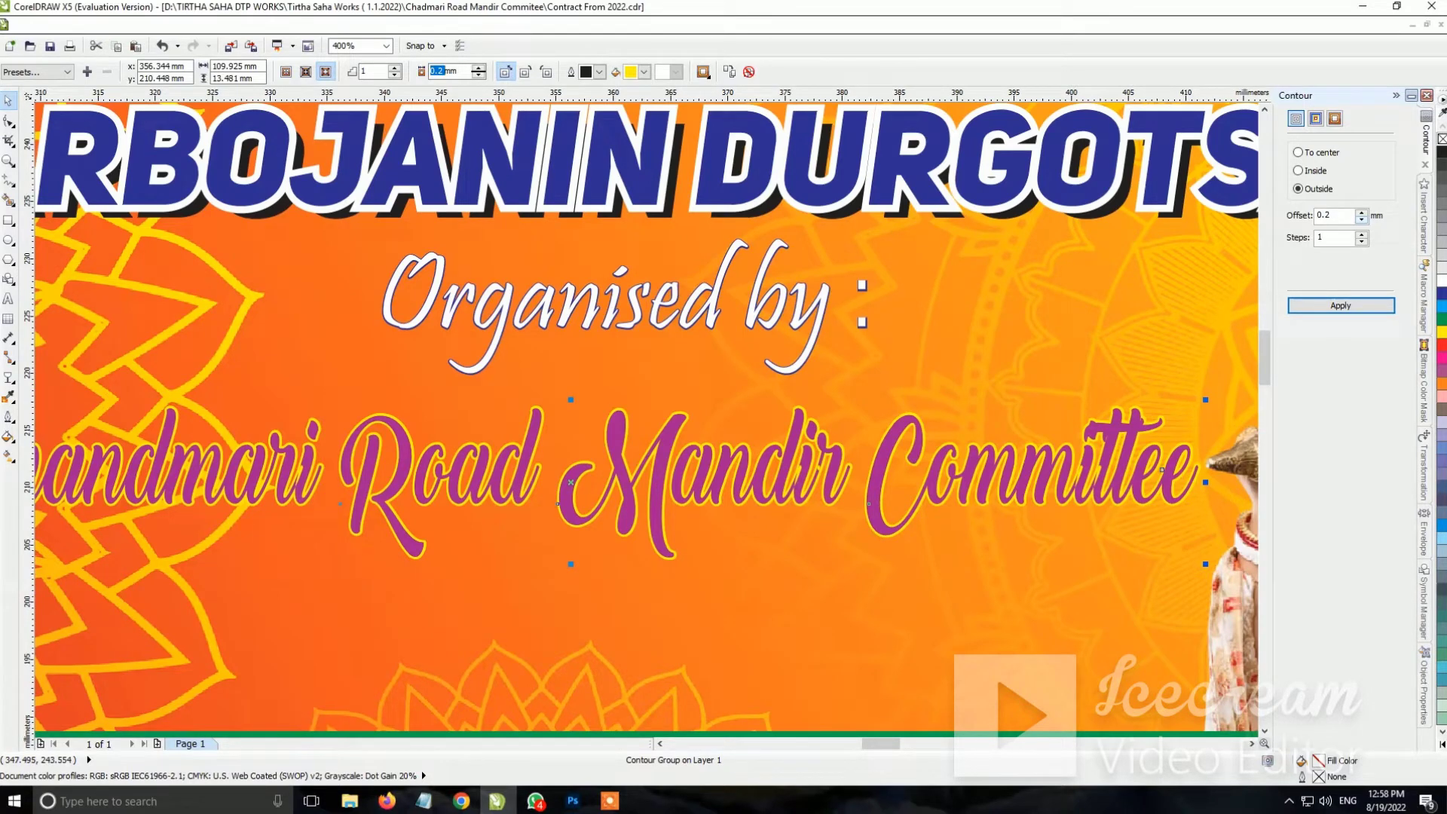
{"action": "type", "text": "0.4"}
{"action": "key", "text": "Return"}
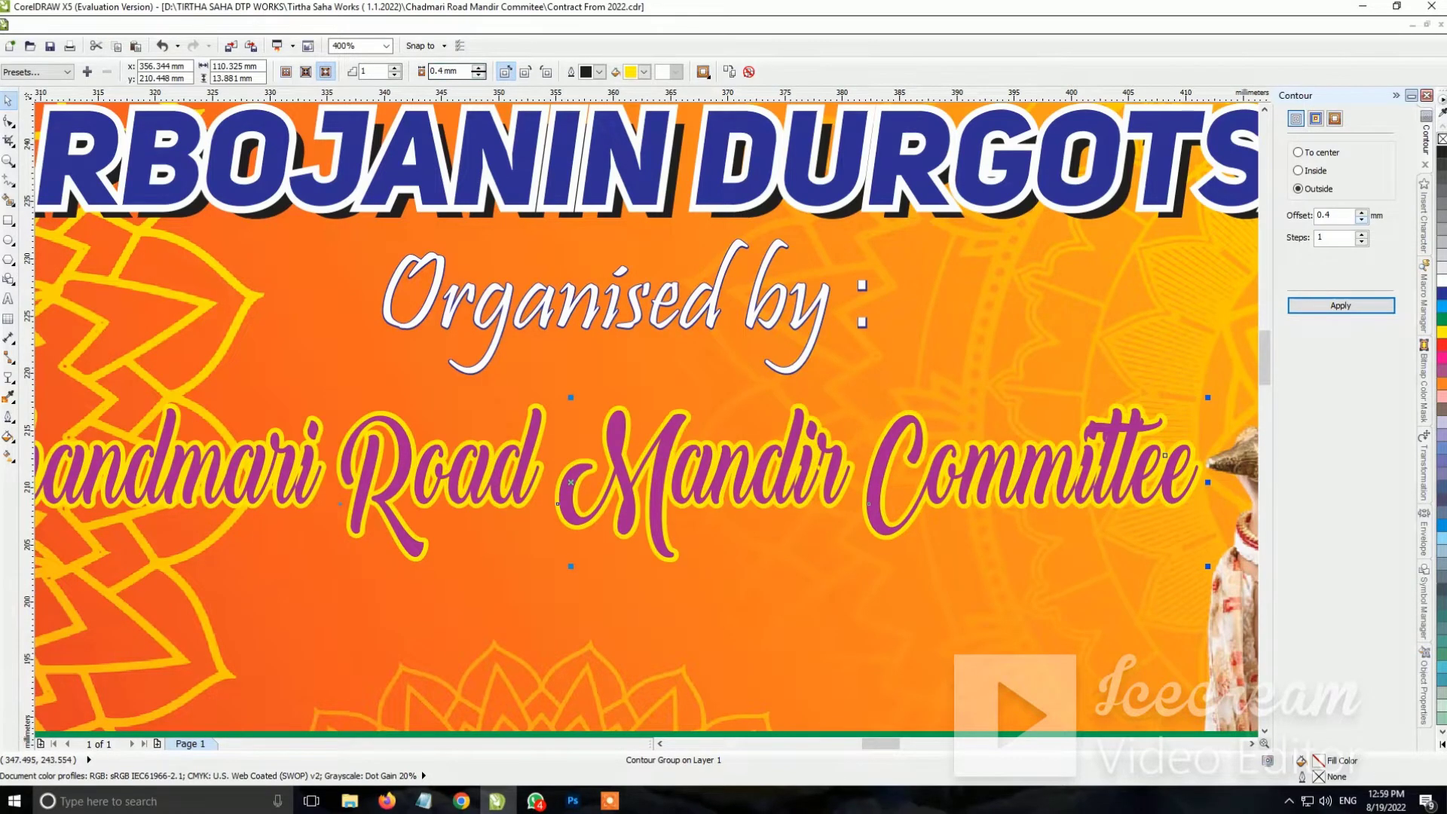
Fill the committee name cyan, make its contour white, and shift 'Organised by :' left
{"action": "left_click", "coordinate": [1441, 306]}
{"action": "scroll", "coordinate": [603, 452], "scroll_direction": "down", "scroll_amount": 3}
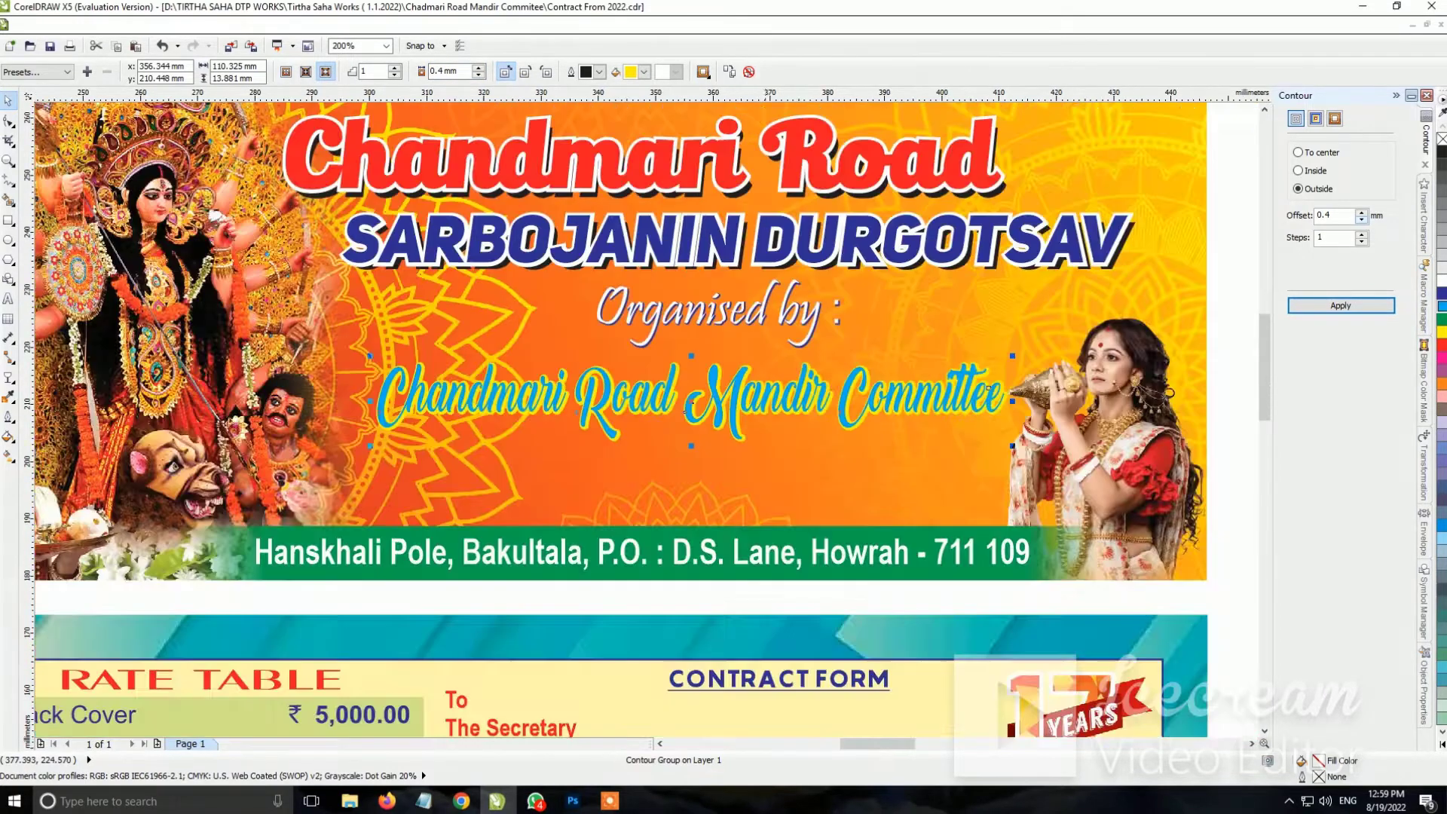
{"action": "scroll", "coordinate": [603, 452], "scroll_direction": "up", "scroll_amount": 3}
{"action": "left_click", "coordinate": [644, 71]}
{"action": "key", "text": "Escape"}
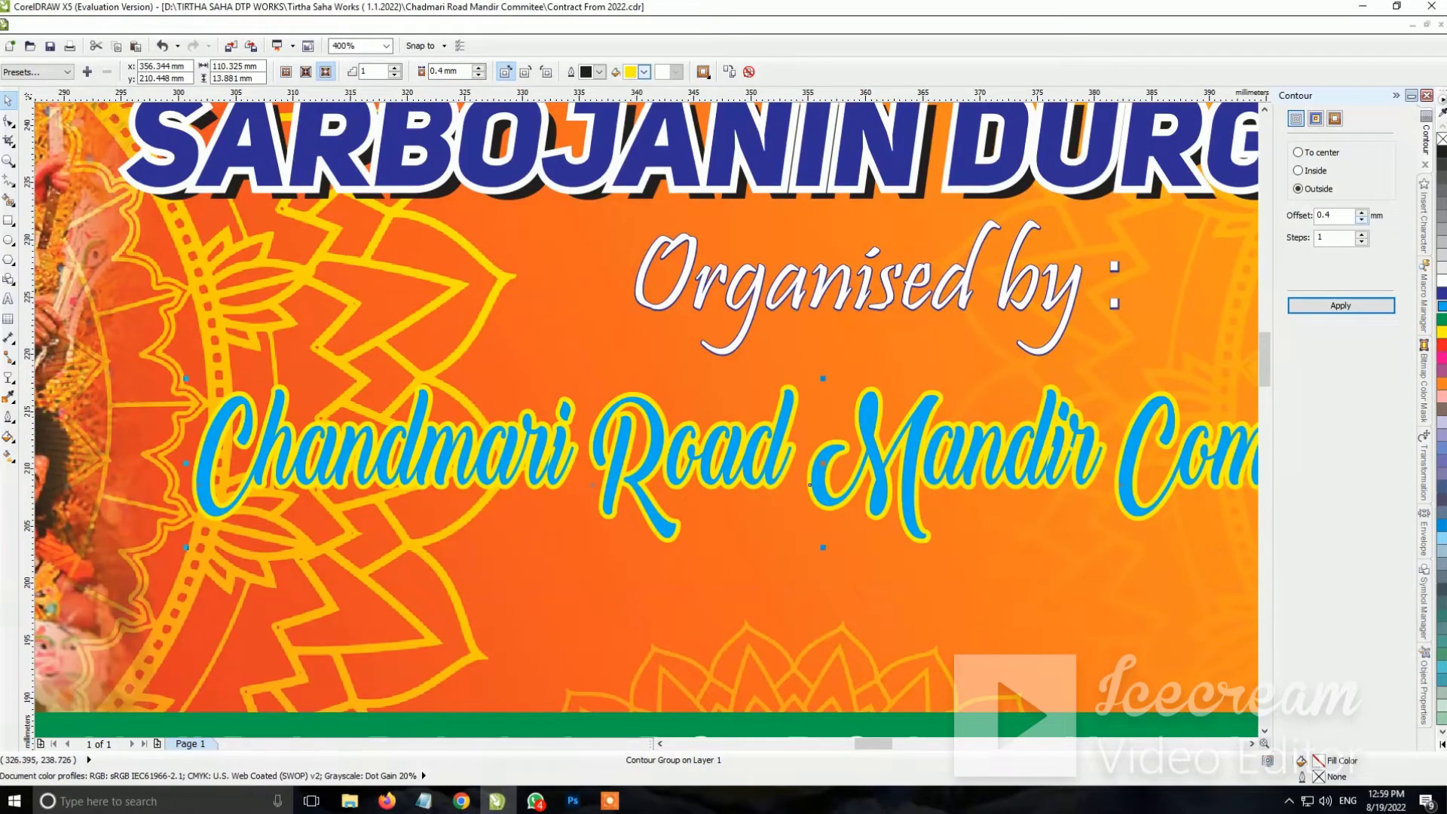
{"action": "left_click", "coordinate": [644, 72]}
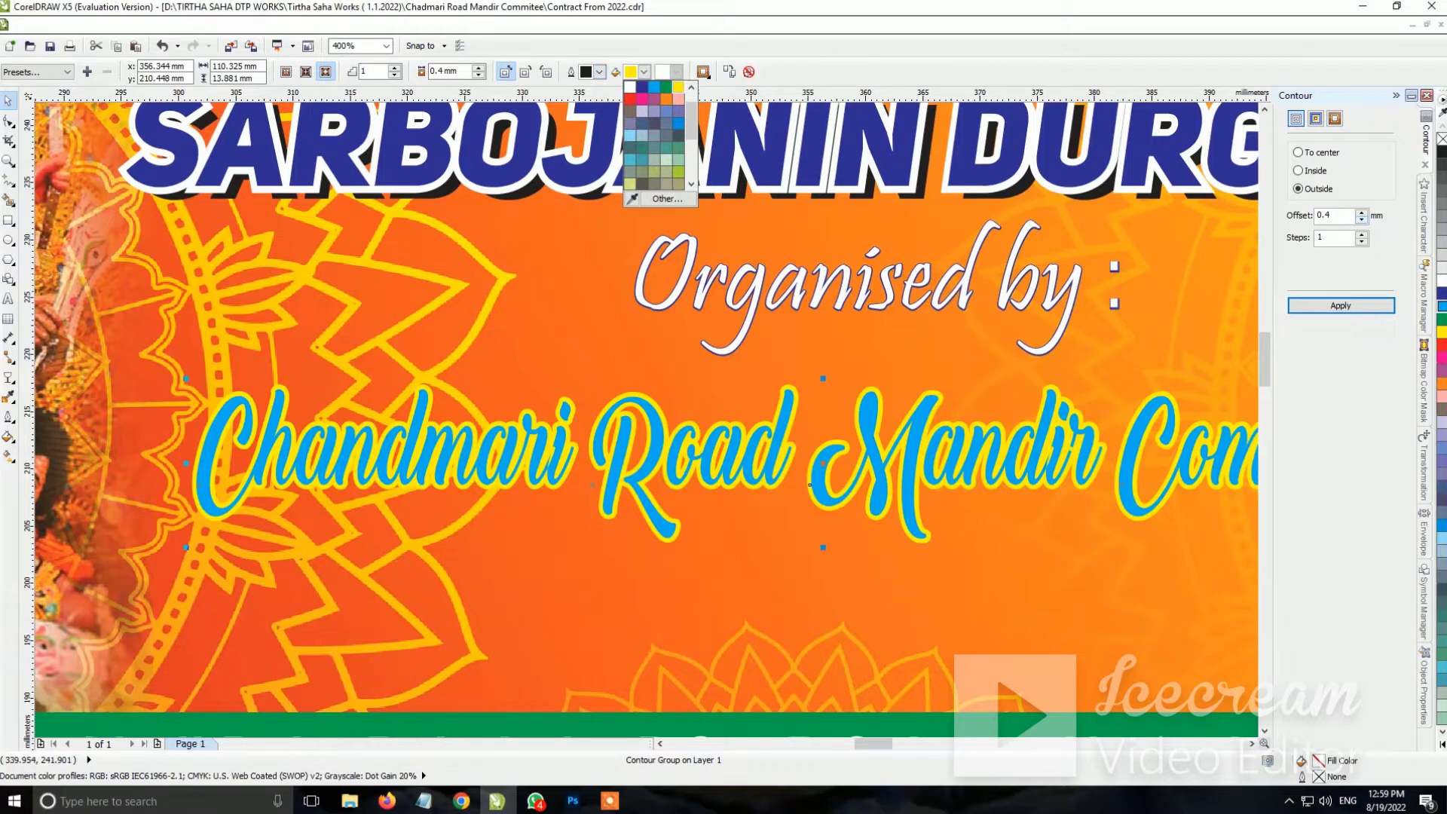
{"action": "left_click", "coordinate": [630, 88]}
{"action": "scroll", "coordinate": [657, 438], "scroll_direction": "down", "scroll_amount": 1}
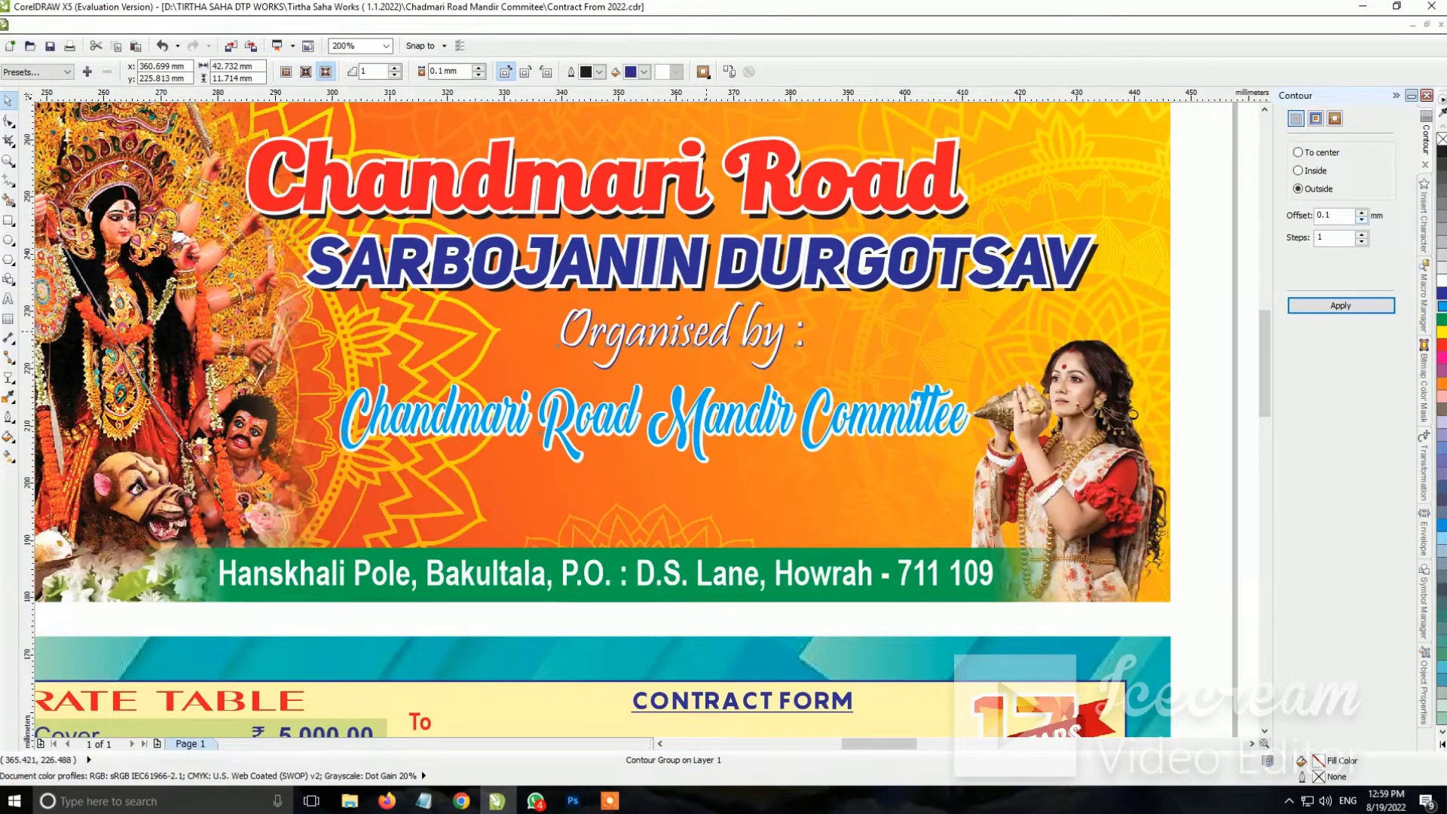
{"action": "left_click_drag", "start_coordinate": [678, 335], "coordinate": [648, 344]}
Centre the Govt. Regd. No. : S/1L/31395 line under the committee name, adjusting the committee name slightly
{"action": "scroll", "coordinate": [558, 351], "scroll_direction": "down", "scroll_amount": 2}
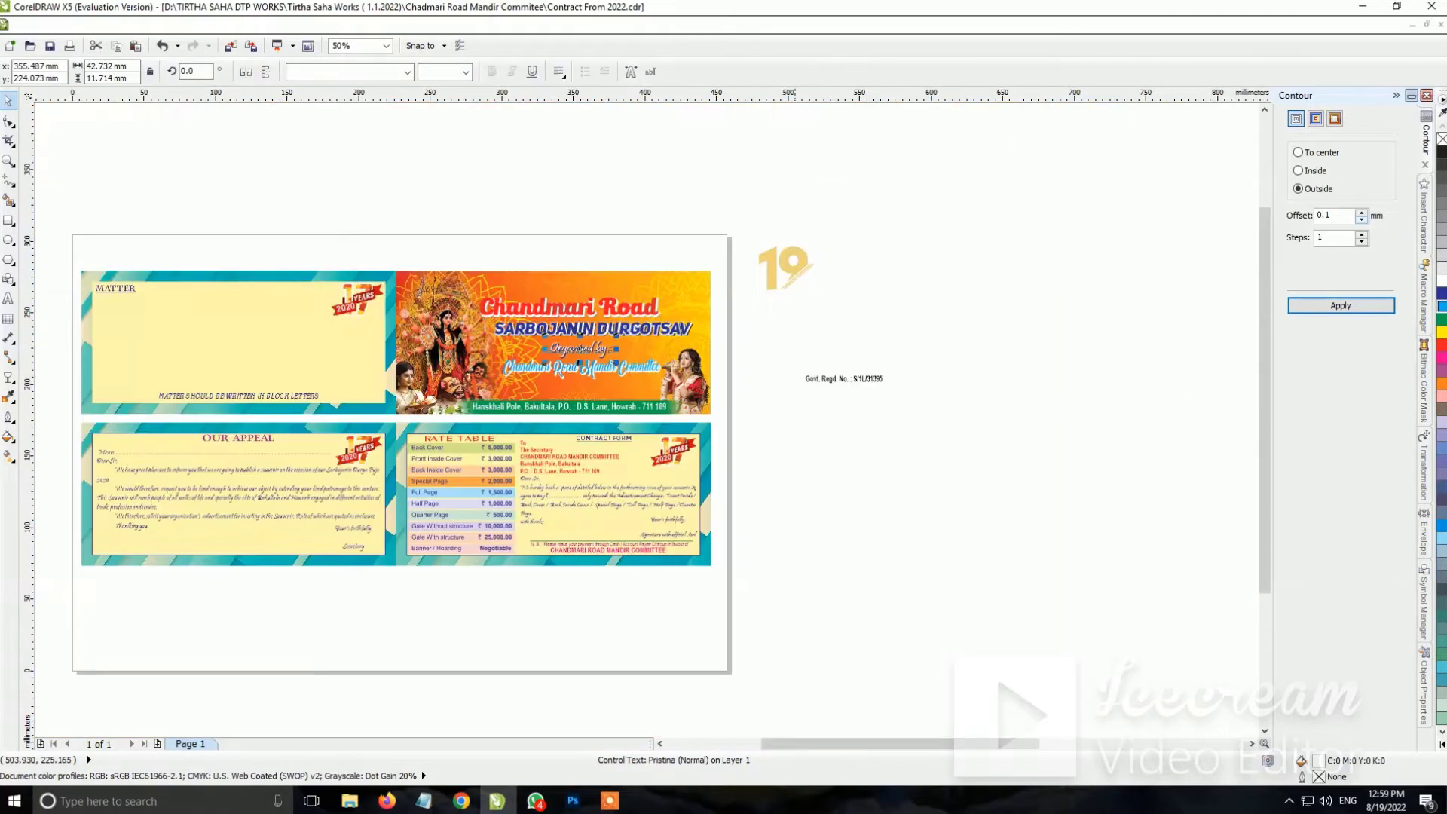
{"action": "scroll", "coordinate": [577, 384], "scroll_direction": "up", "scroll_amount": 2}
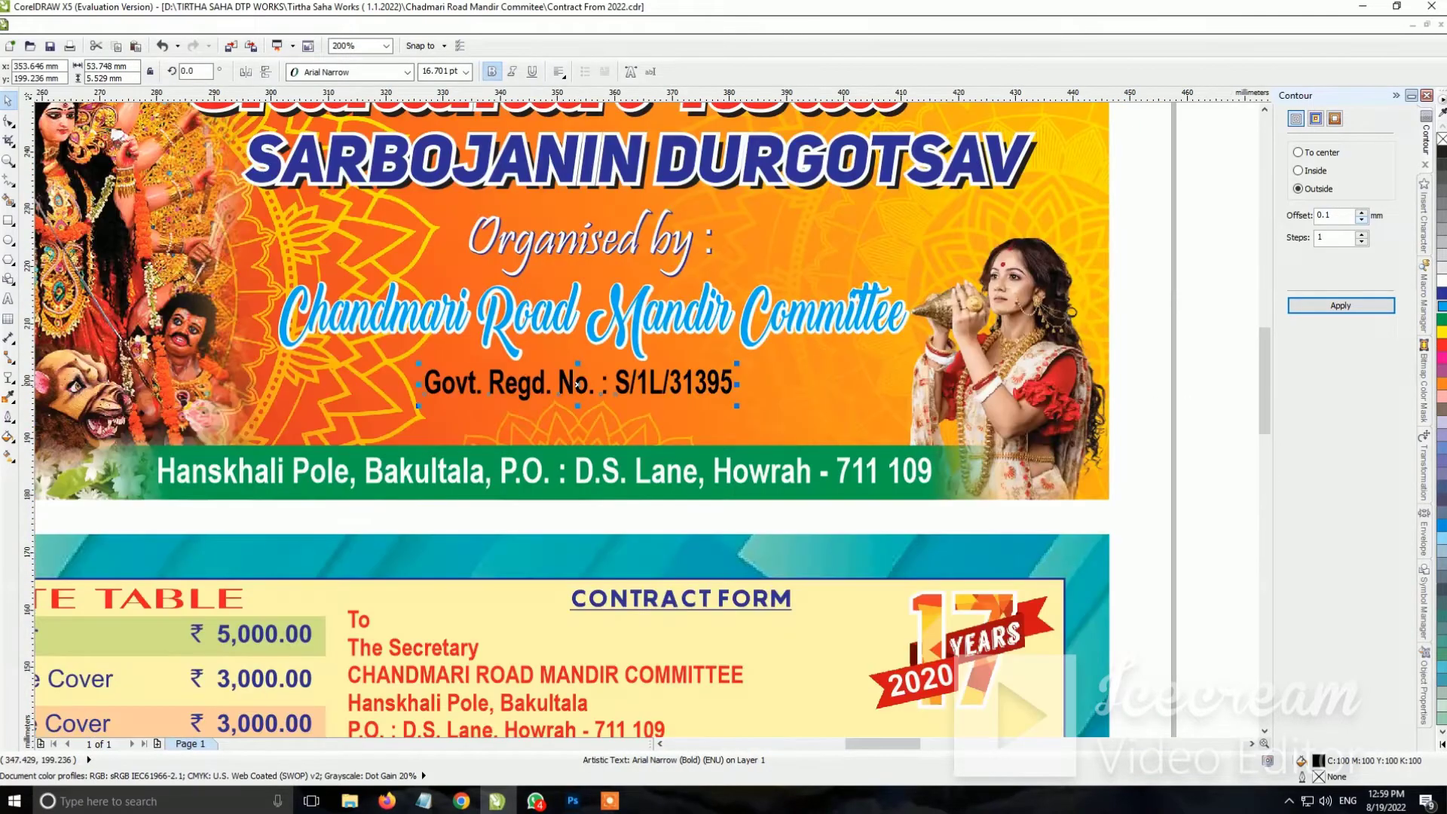
{"action": "double_click", "coordinate": [577, 384]}
{"action": "key", "text": "ctrl+a"}
{"action": "key", "text": "Delete"}
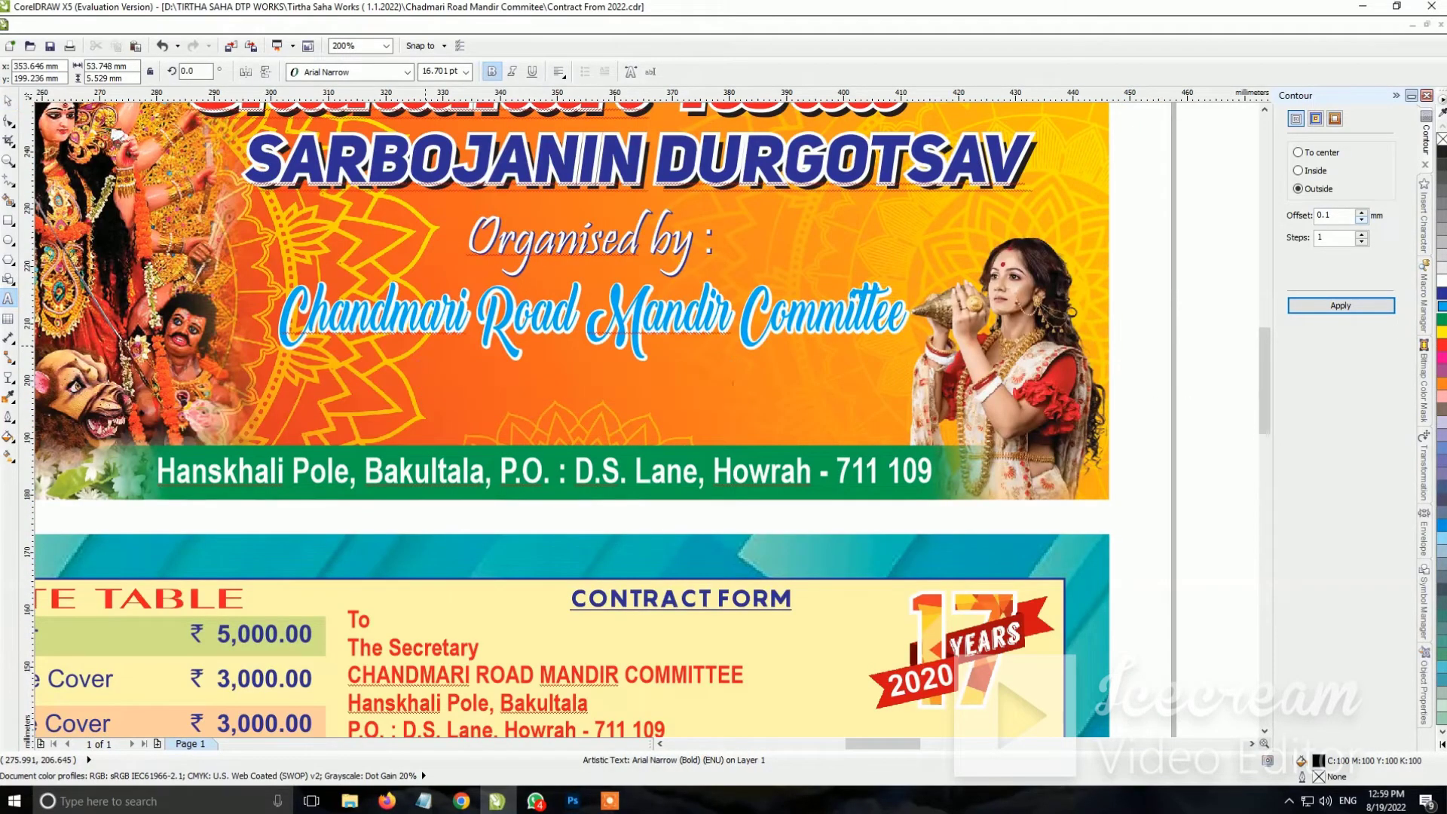
{"action": "key", "text": "ctrl+z"}
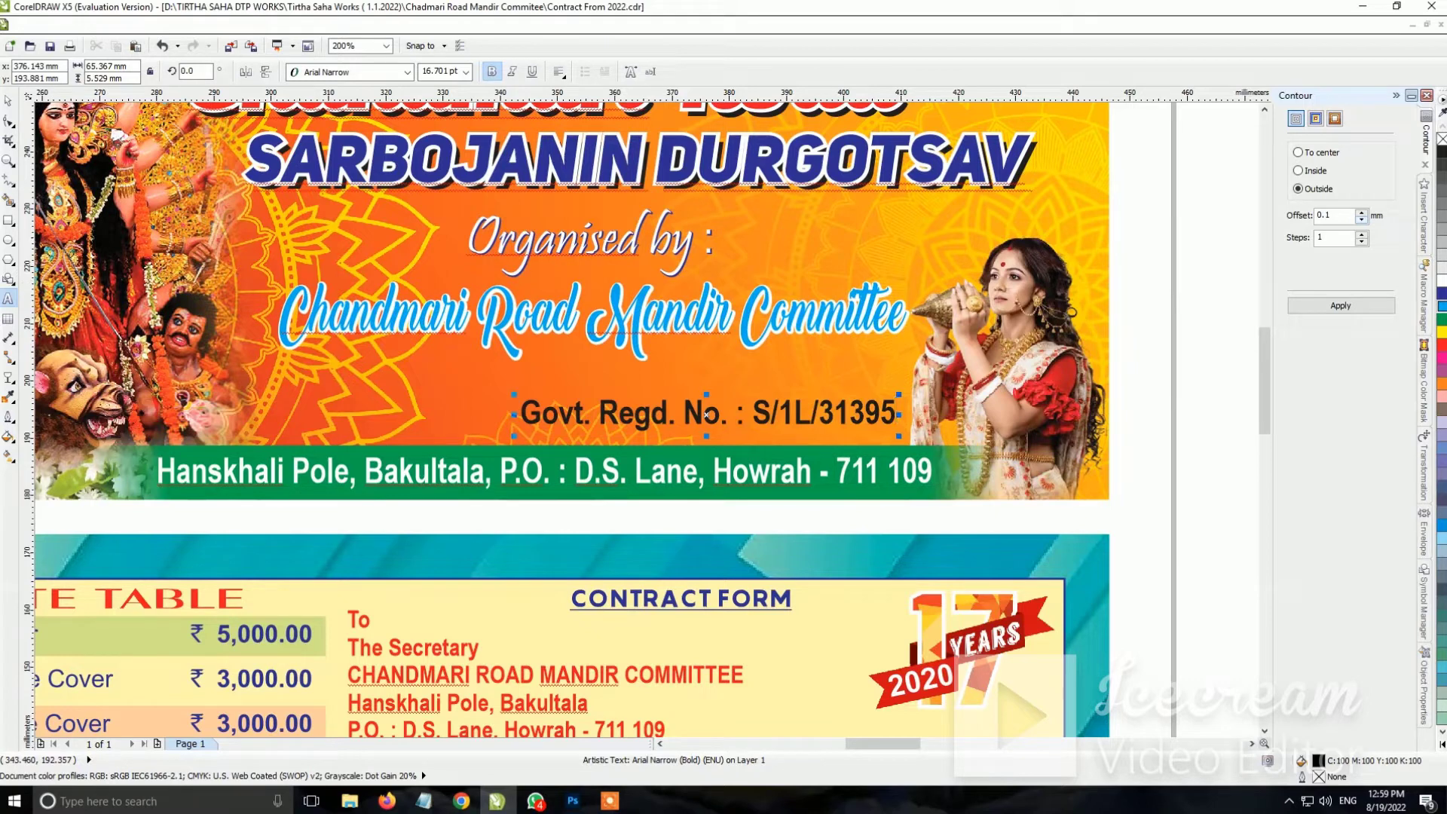
{"action": "key", "text": "ctrl+space"}
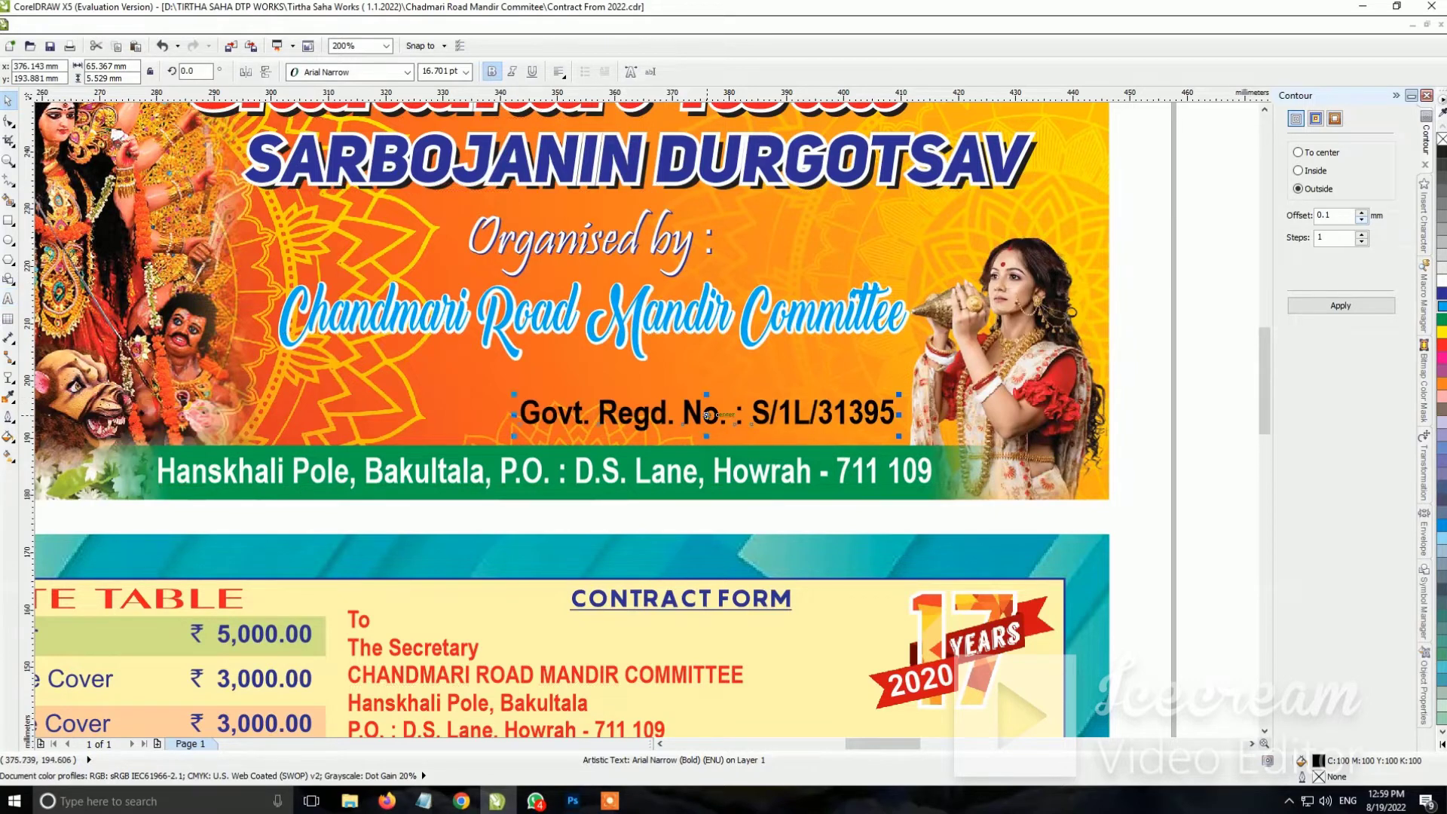
{"action": "left_click_drag", "start_coordinate": [707, 415], "coordinate": [585, 416]}
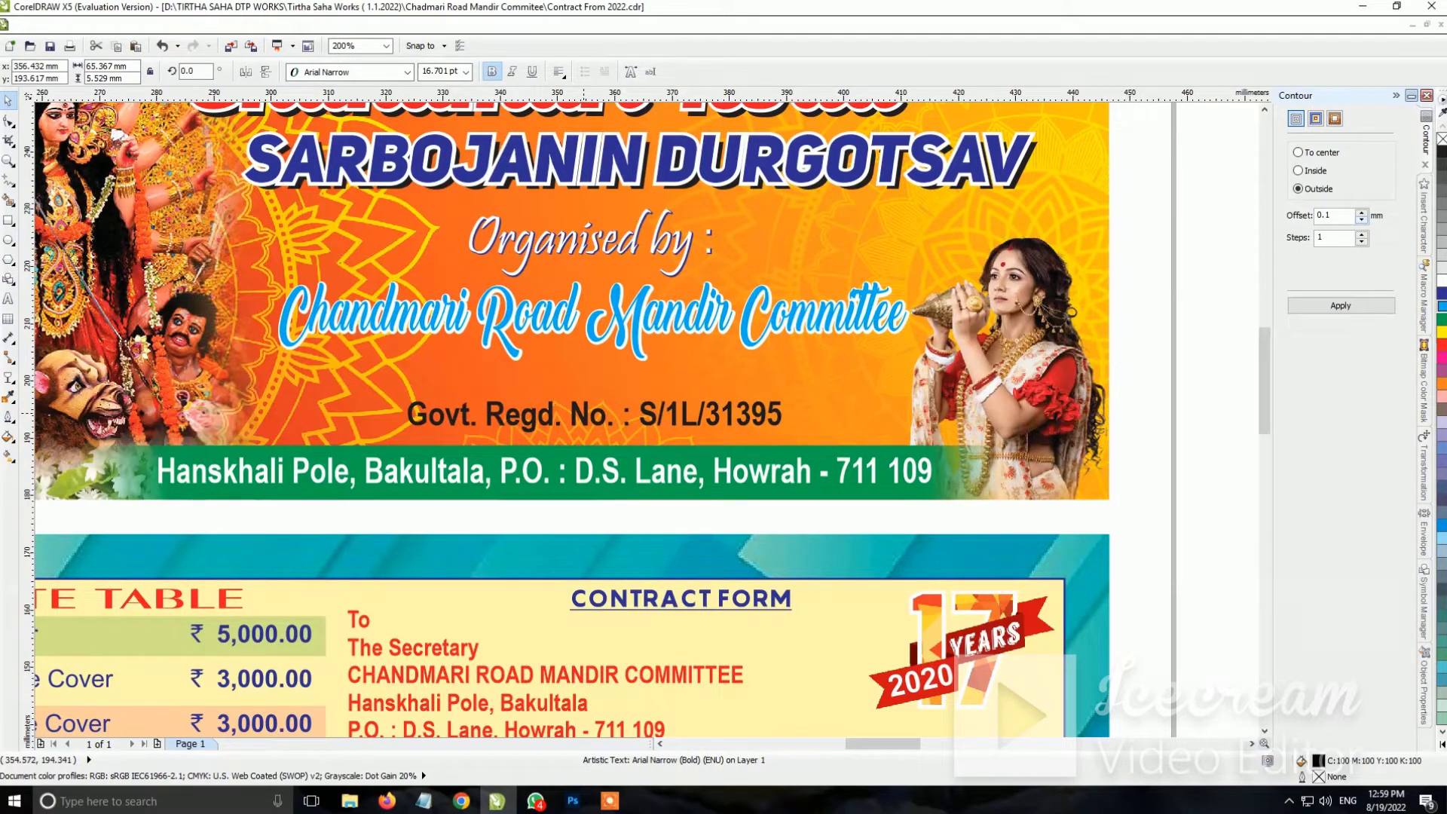
{"action": "mouse_move", "coordinate": [637, 306]}
{"action": "left_mouse_down"}
{"action": "mouse_move", "coordinate": [620, 327]}
{"action": "mouse_move", "coordinate": [633, 331]}
{"action": "left_mouse_up"}
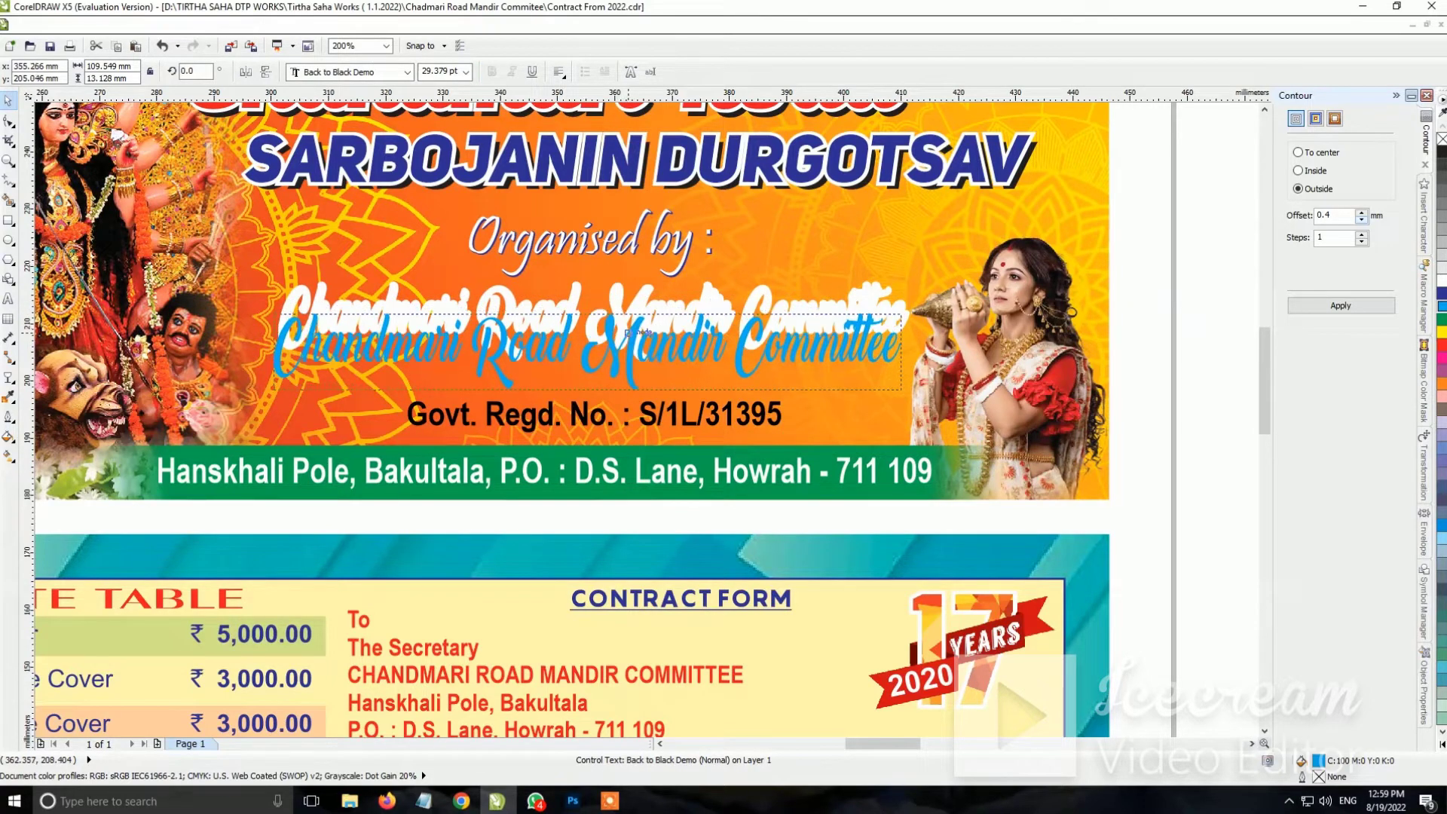
Lower the 'Organised by :' label and reposition the SARBOJANIN DURGOTSAV title with its parts
{"action": "left_click_drag", "start_coordinate": [588, 237], "coordinate": [588, 280]}
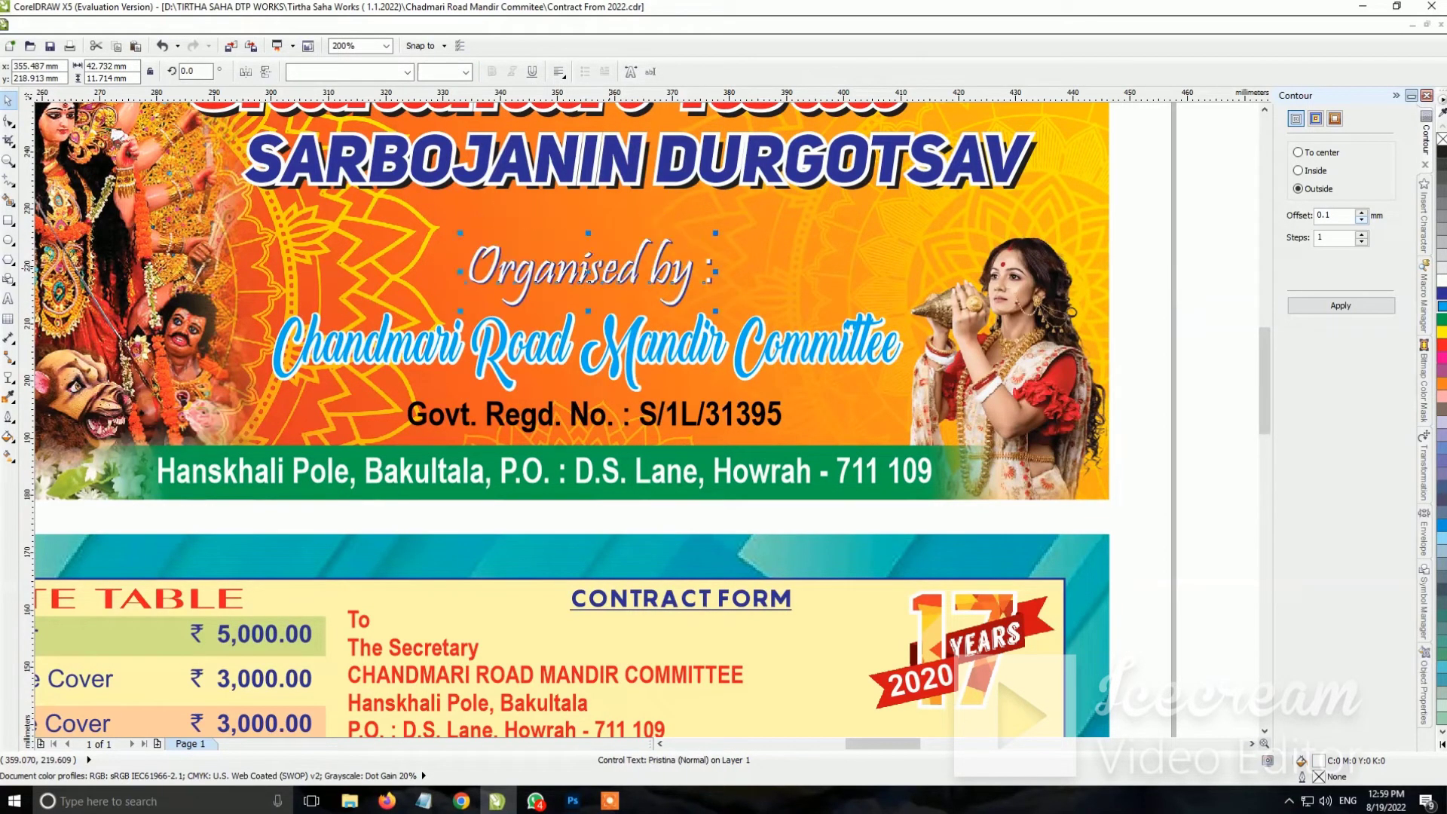
{"action": "scroll", "coordinate": [588, 279], "scroll_direction": "down", "scroll_amount": 1}
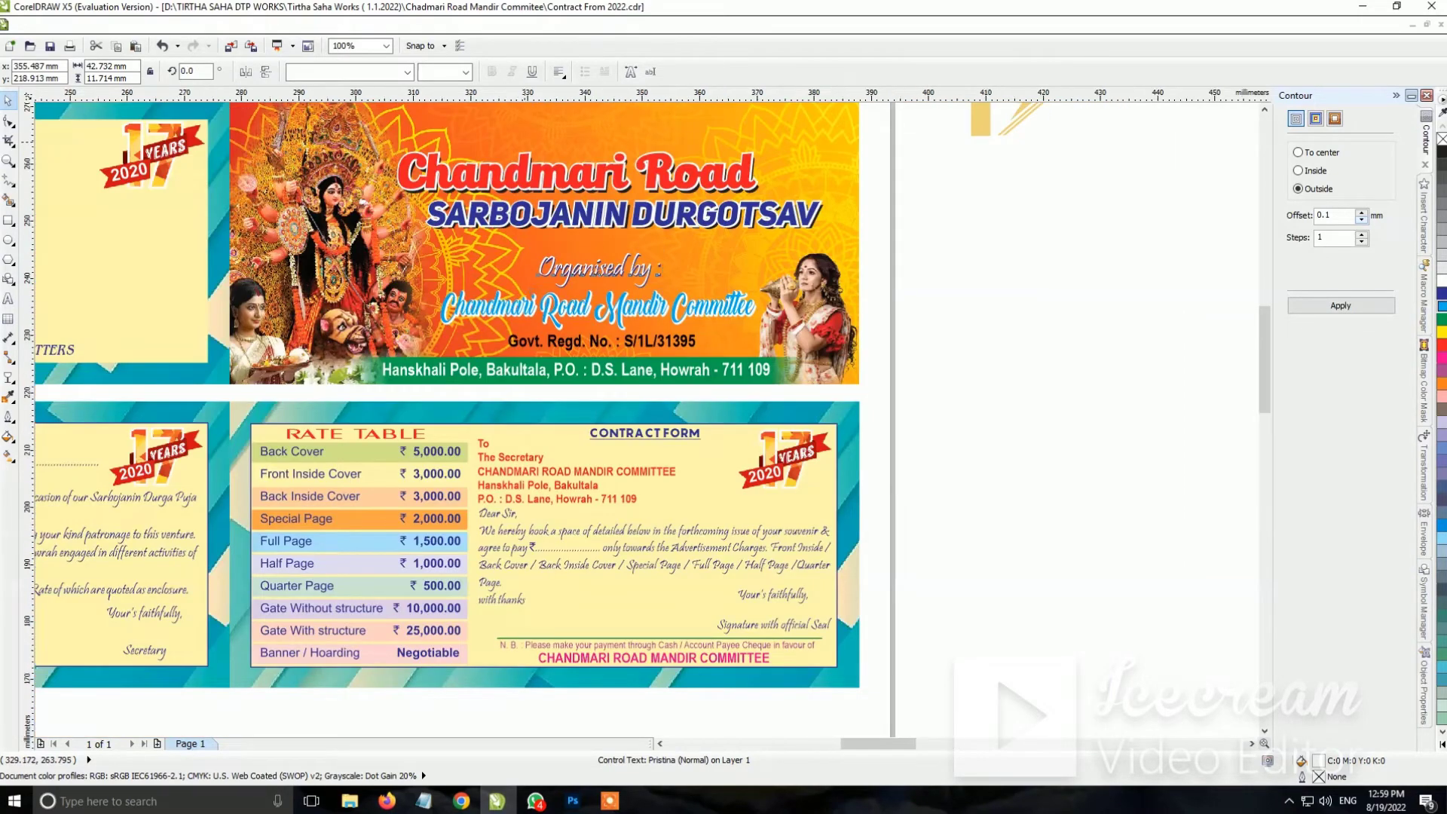
{"action": "scroll", "coordinate": [745, 235], "scroll_direction": "up", "scroll_amount": 1}
{"action": "scroll", "coordinate": [744, 235], "scroll_direction": "down", "scroll_amount": 1}
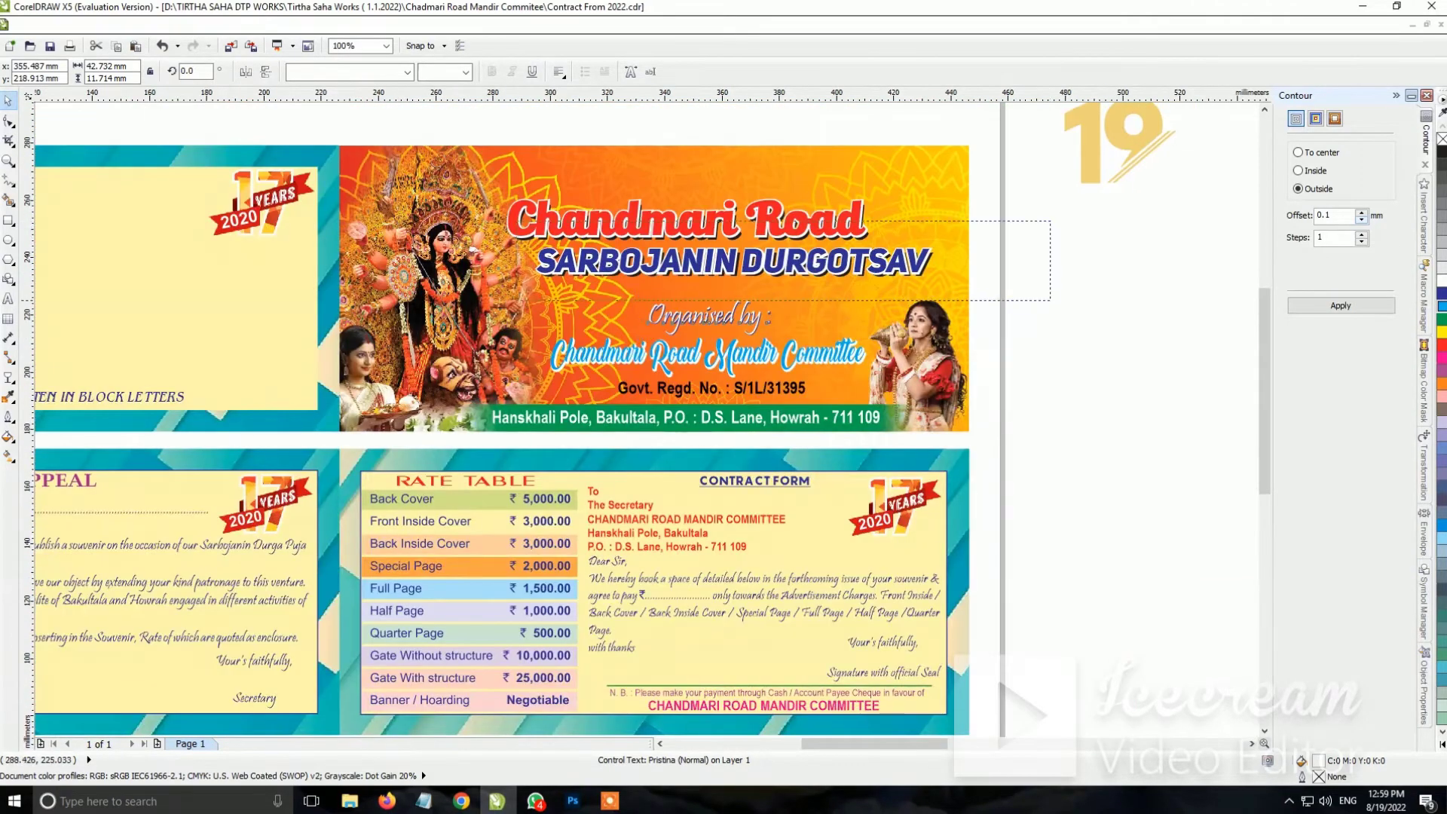
{"action": "left_click_drag", "start_coordinate": [985, 281], "coordinate": [523, 302]}
{"action": "scroll", "coordinate": [740, 272], "scroll_direction": "up", "scroll_amount": 1}
{"action": "left_click_drag", "start_coordinate": [759, 286], "coordinate": [777, 263]}
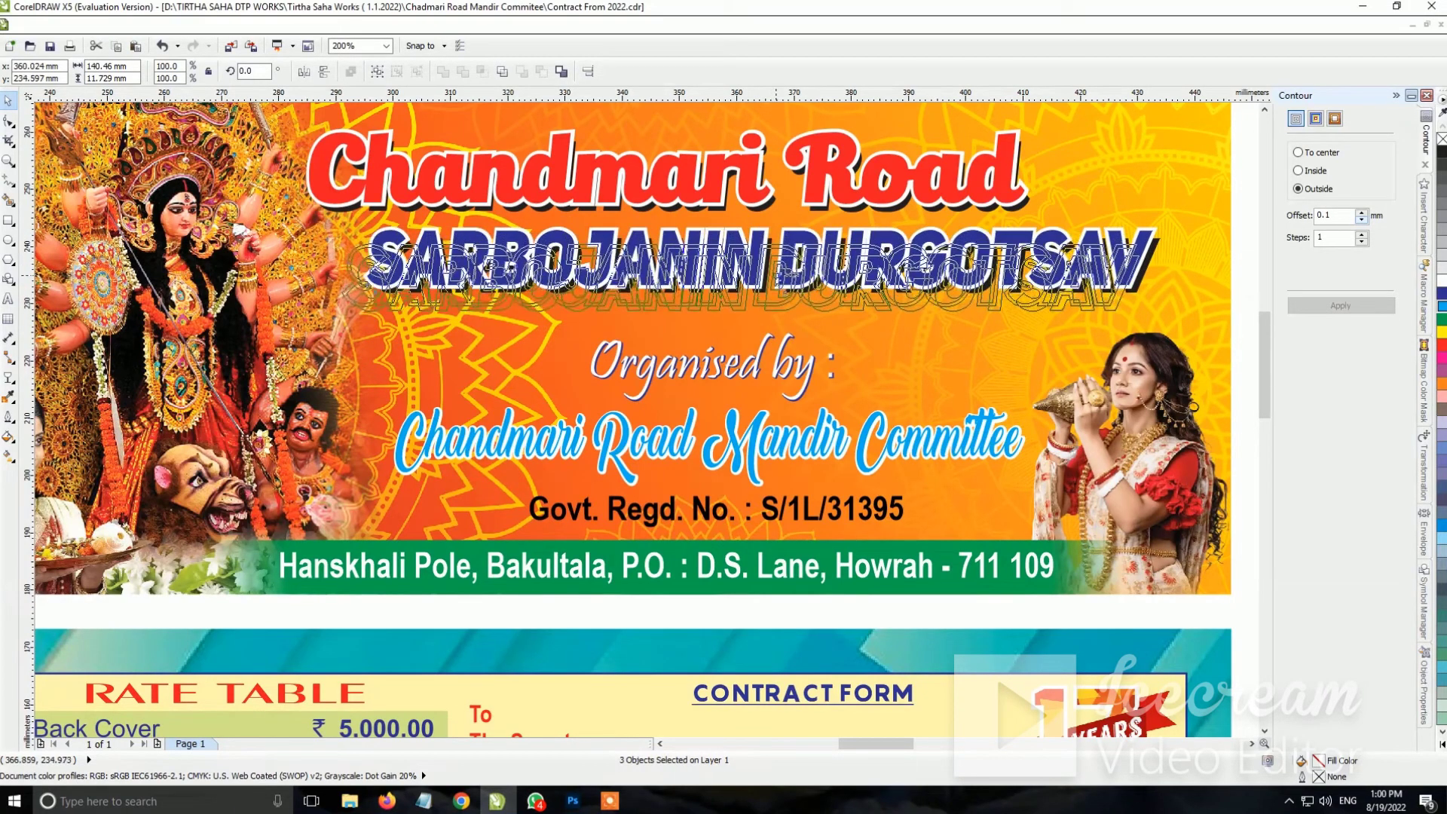
Narrow the Chandmari Road heading slightly and nudge it right and down
{"action": "scroll", "coordinate": [777, 263], "scroll_direction": "down", "scroll_amount": 1}
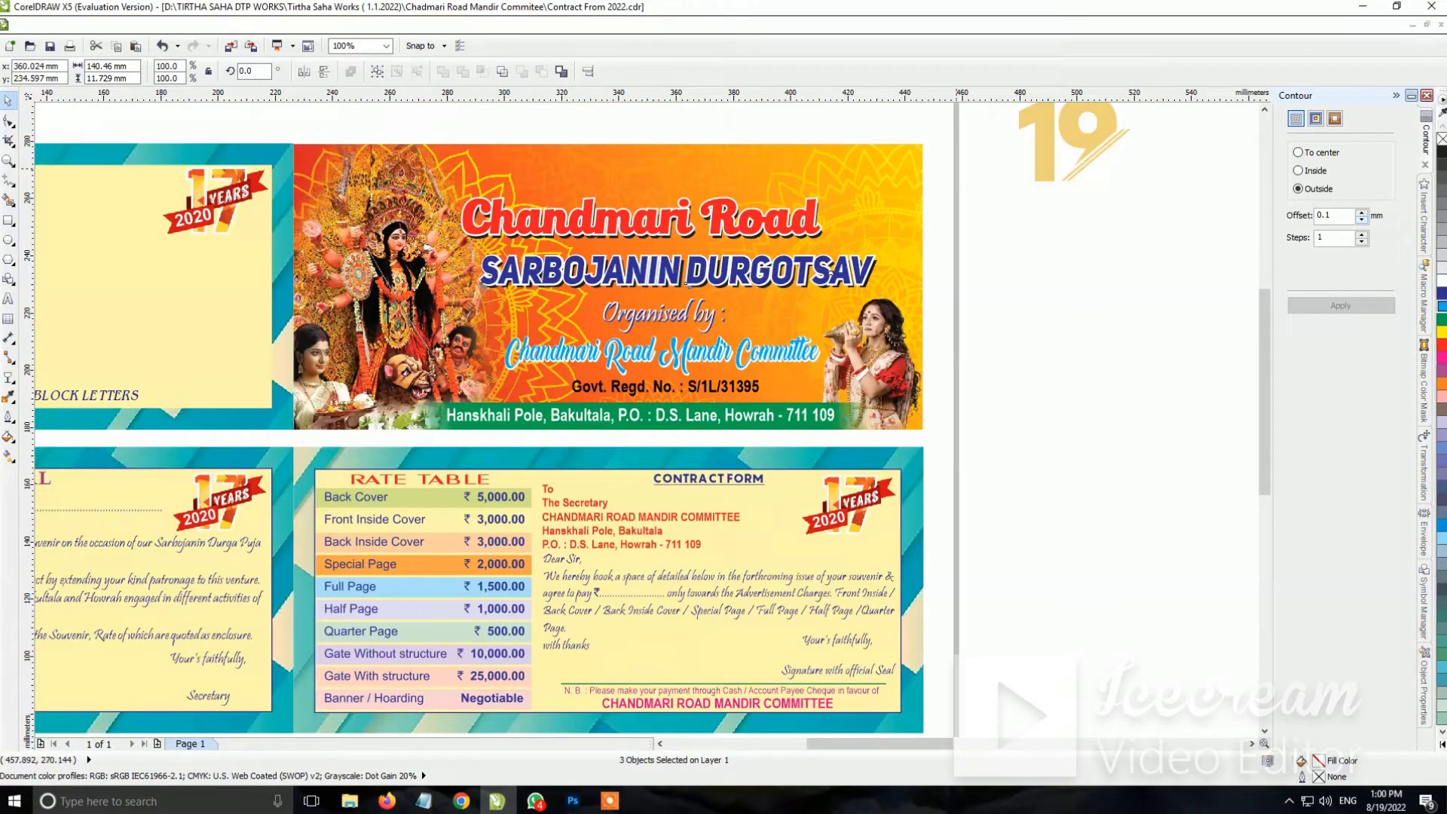
{"action": "scroll", "coordinate": [829, 226], "scroll_direction": "up", "scroll_amount": 1}
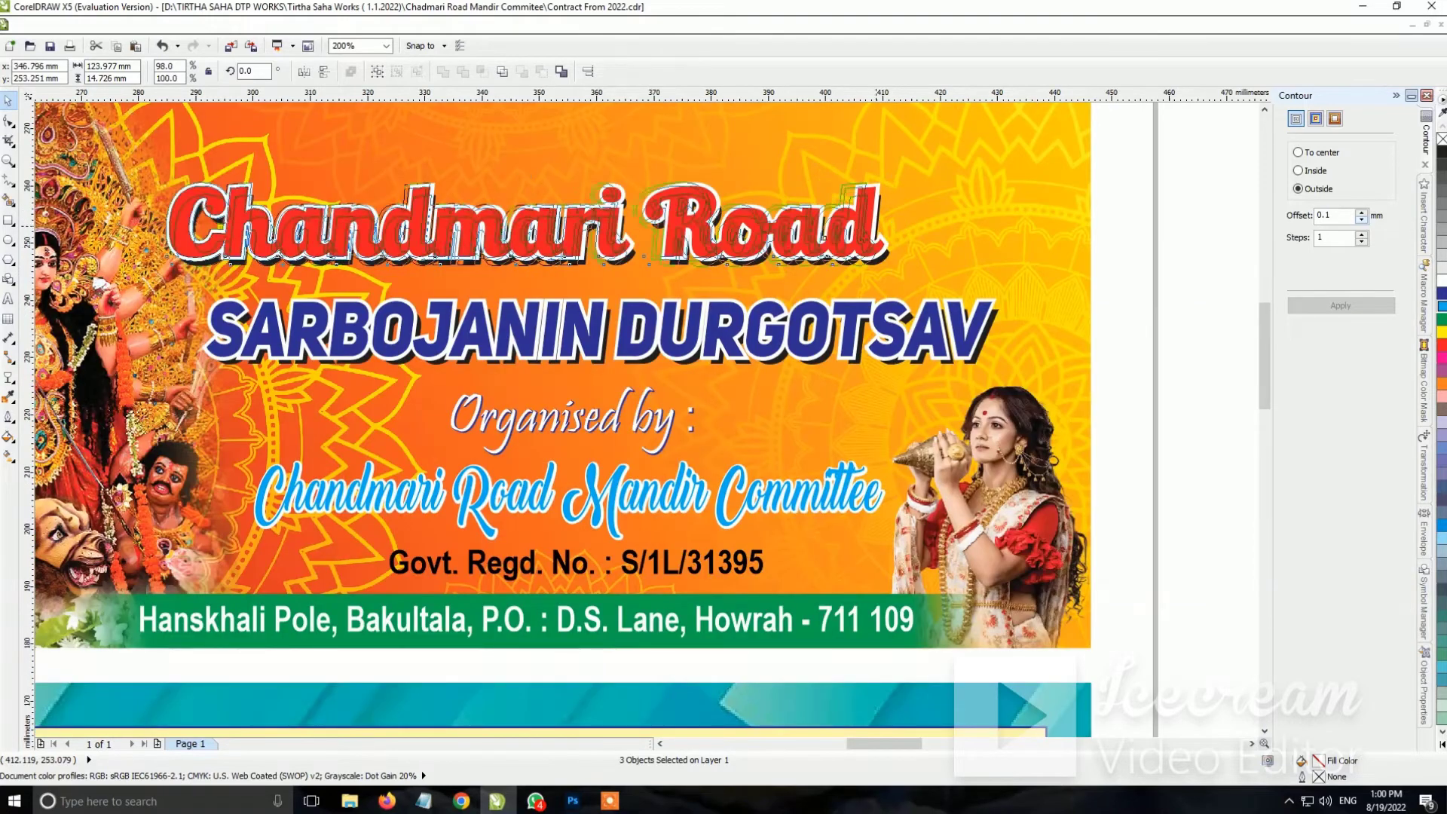
{"action": "left_click_drag", "start_coordinate": [895, 224], "coordinate": [857, 223]}
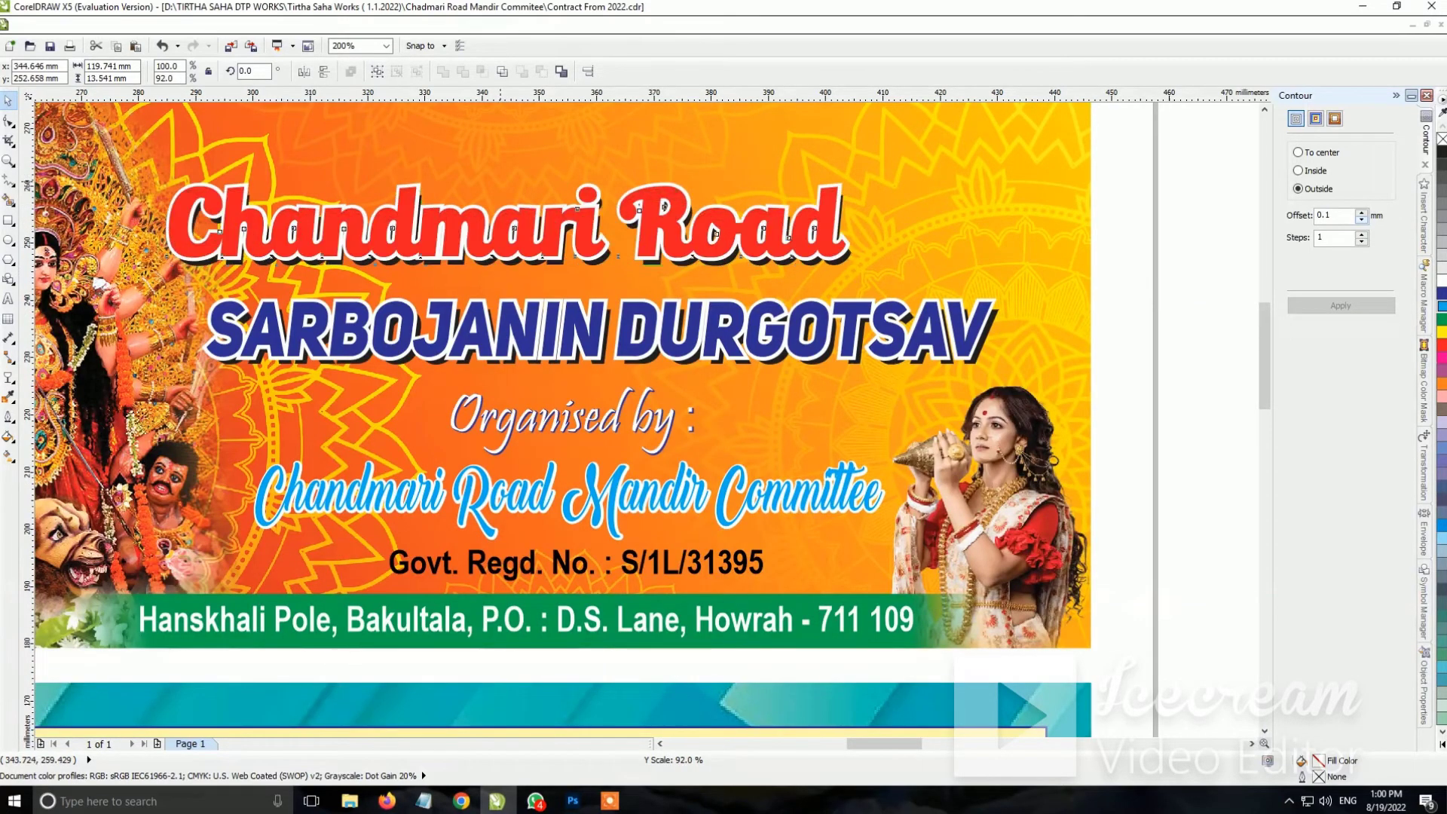
{"action": "left_click_drag", "start_coordinate": [789, 237], "coordinate": [795, 249]}
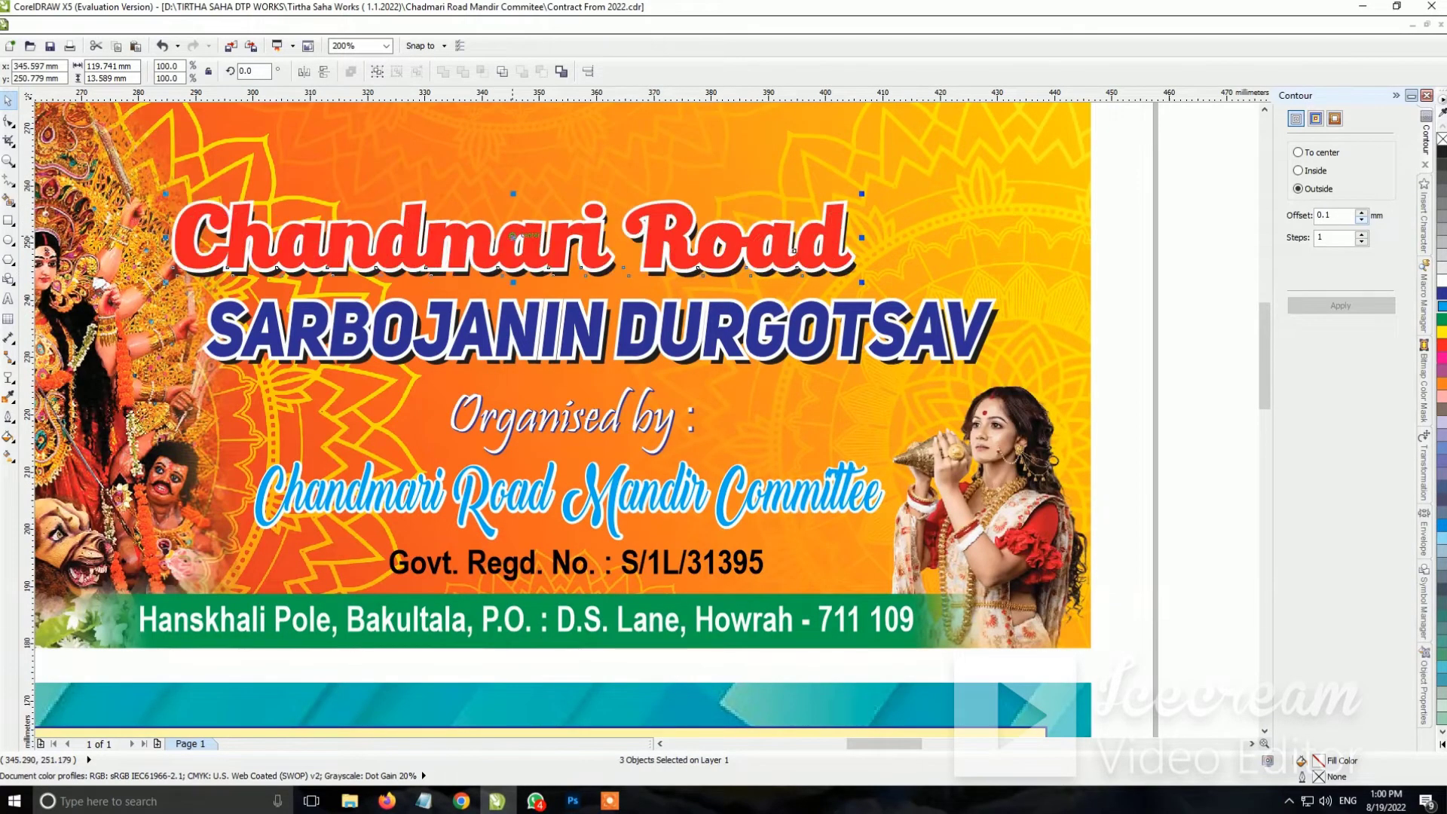
{"action": "scroll", "coordinate": [841, 219], "scroll_direction": "down", "scroll_amount": 1}
{"action": "left_click", "coordinate": [841, 220]}
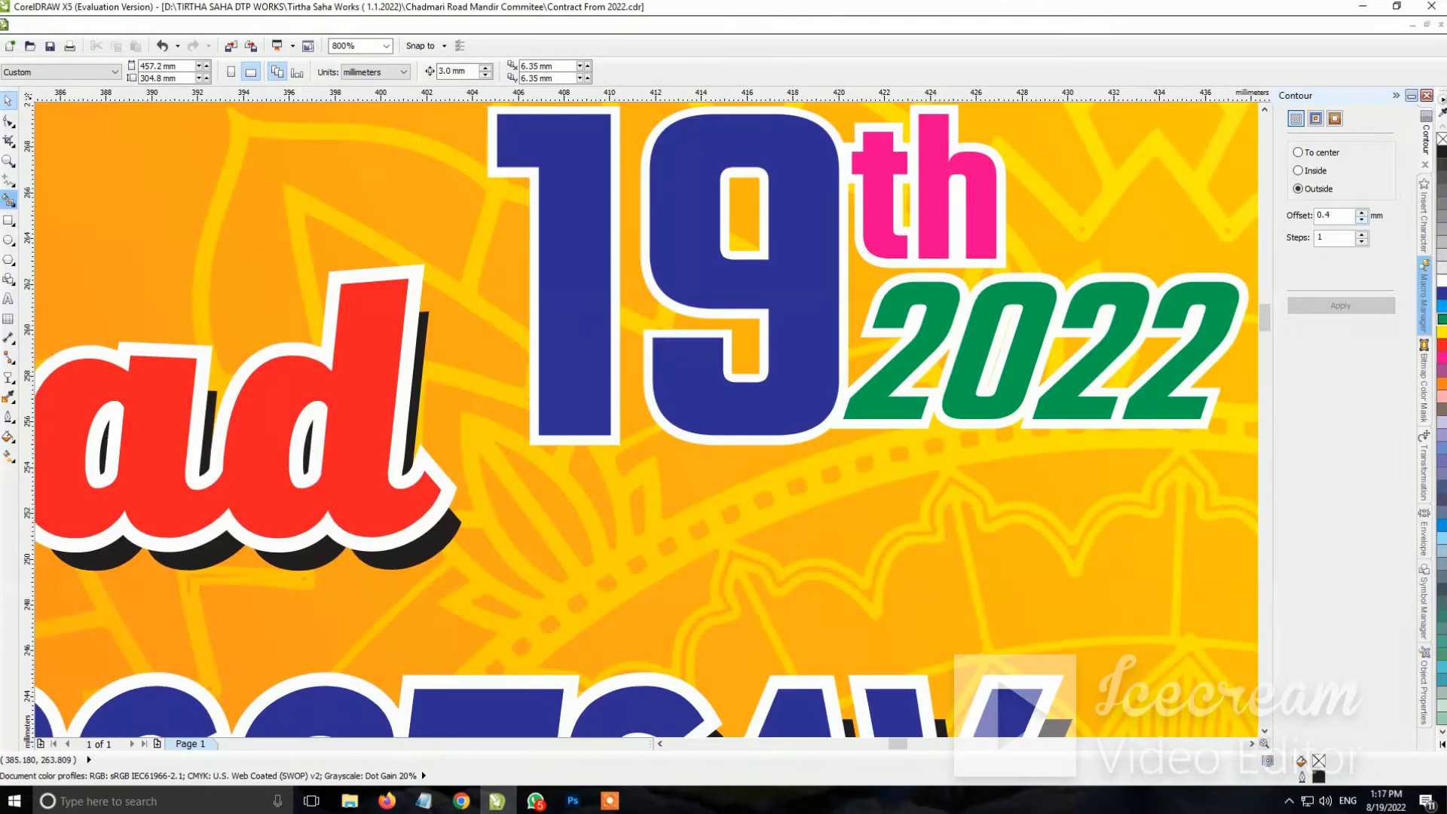
Draw a 2.0 pt two-point line under the 19th 2022 badge
{"action": "left_click", "coordinate": [9, 181]}
{"action": "left_click", "coordinate": [69, 196]}
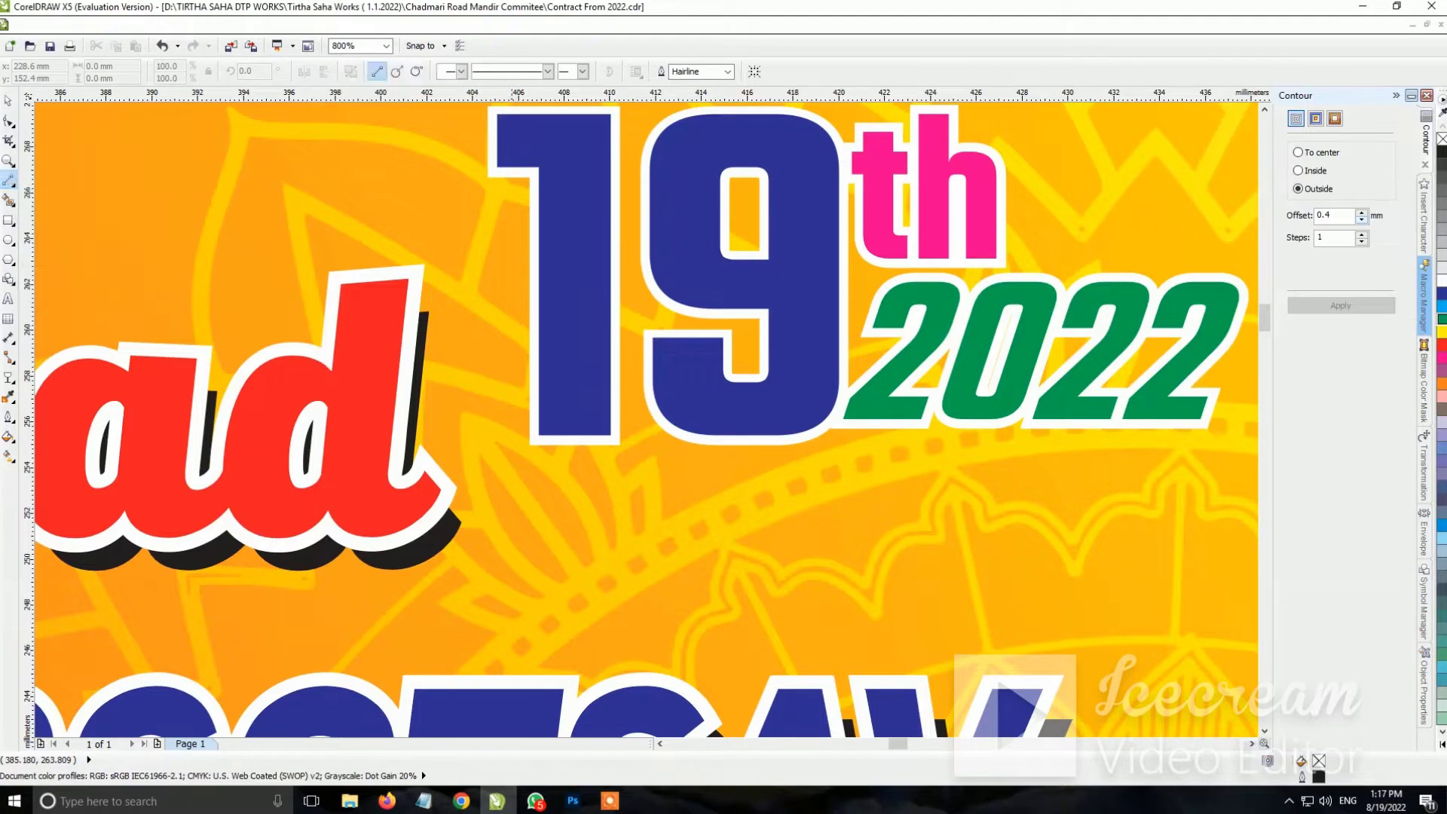
{"action": "left_click_drag", "start_coordinate": [518, 448], "coordinate": [1181, 449]}
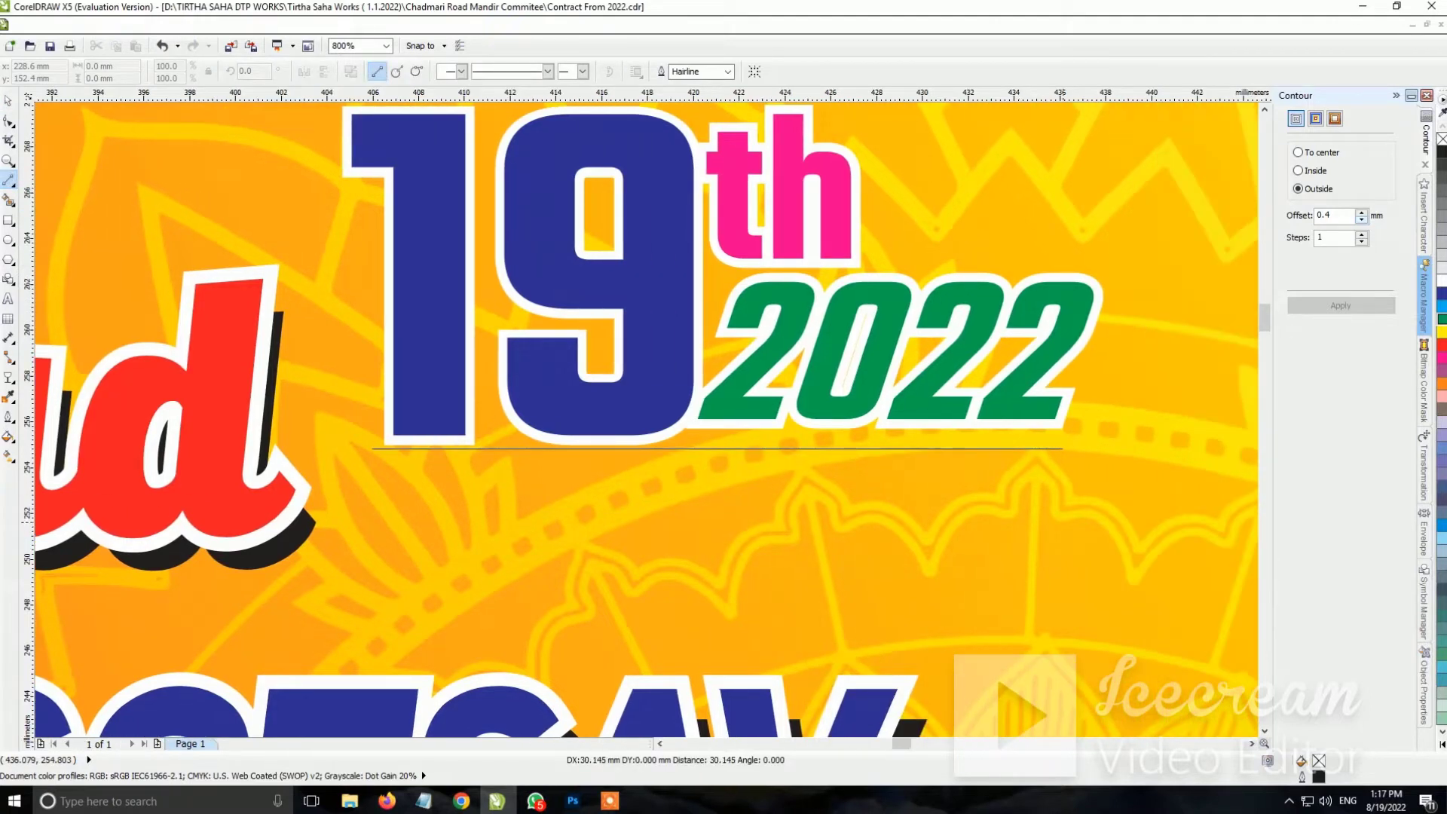
{"action": "left_click_drag", "start_coordinate": [1062, 448], "coordinate": [1063, 449]}
{"action": "left_click", "coordinate": [728, 72]}
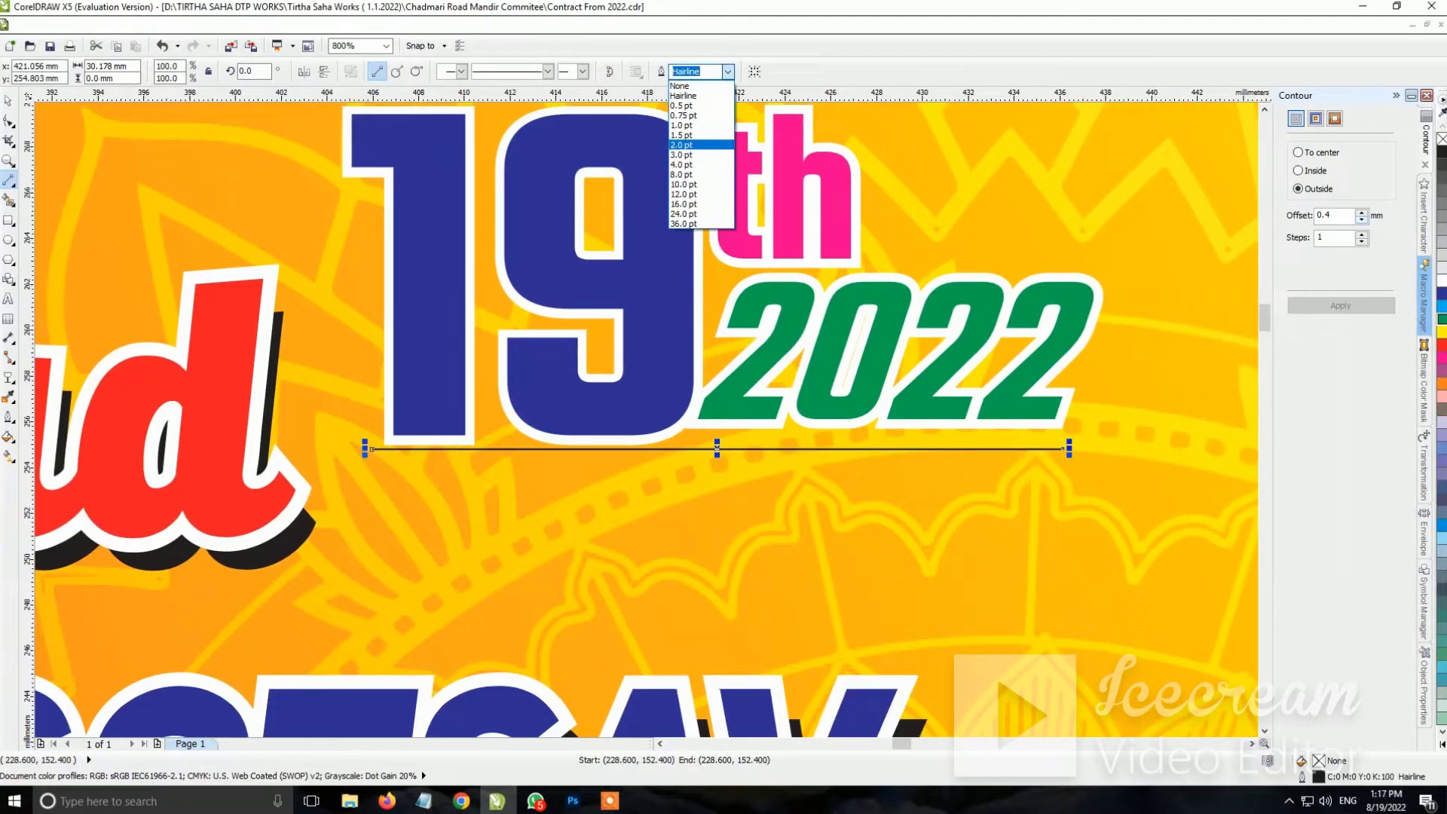
{"action": "left_click", "coordinate": [693, 145]}
Move, trim and colour the line pink, and adjust the 2022 and 'th' text
{"action": "key", "text": "space"}
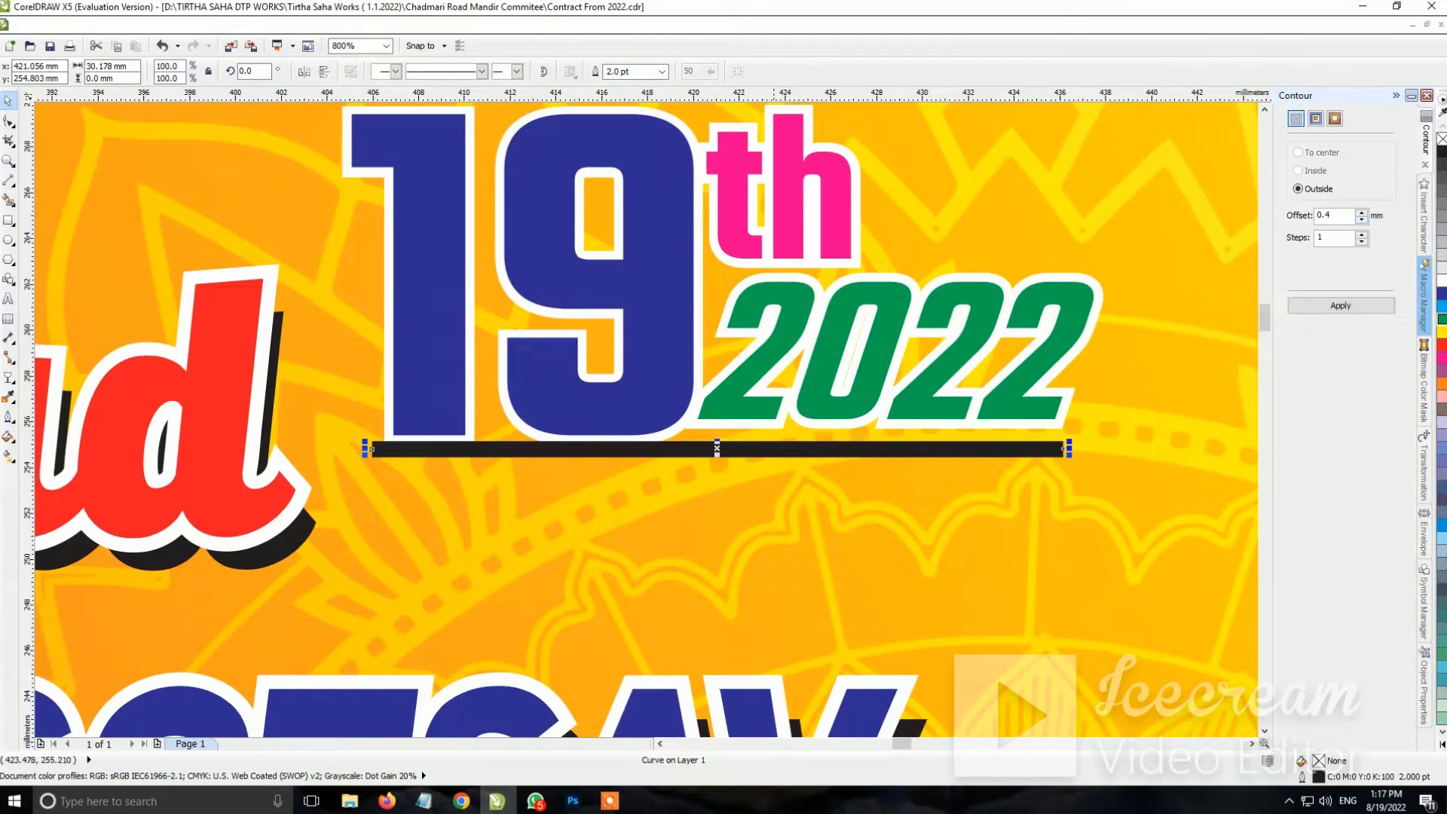
{"action": "left_click_drag", "start_coordinate": [788, 449], "coordinate": [780, 475]}
{"action": "left_click_drag", "start_coordinate": [380, 475], "coordinate": [389, 475]}
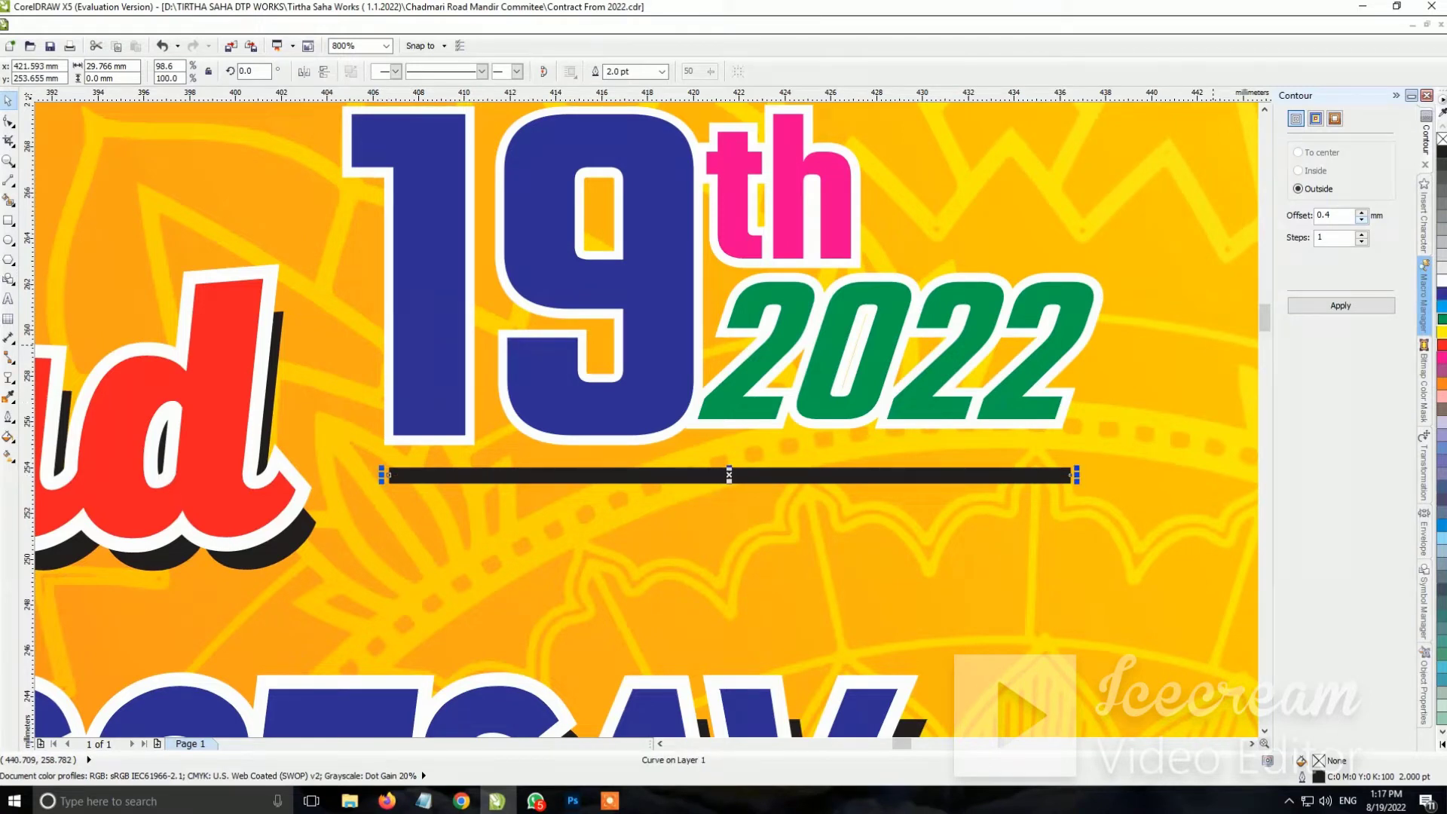
{"action": "left_click", "coordinate": [1441, 354]}
{"action": "left_click_drag", "start_coordinate": [896, 351], "coordinate": [902, 355]}
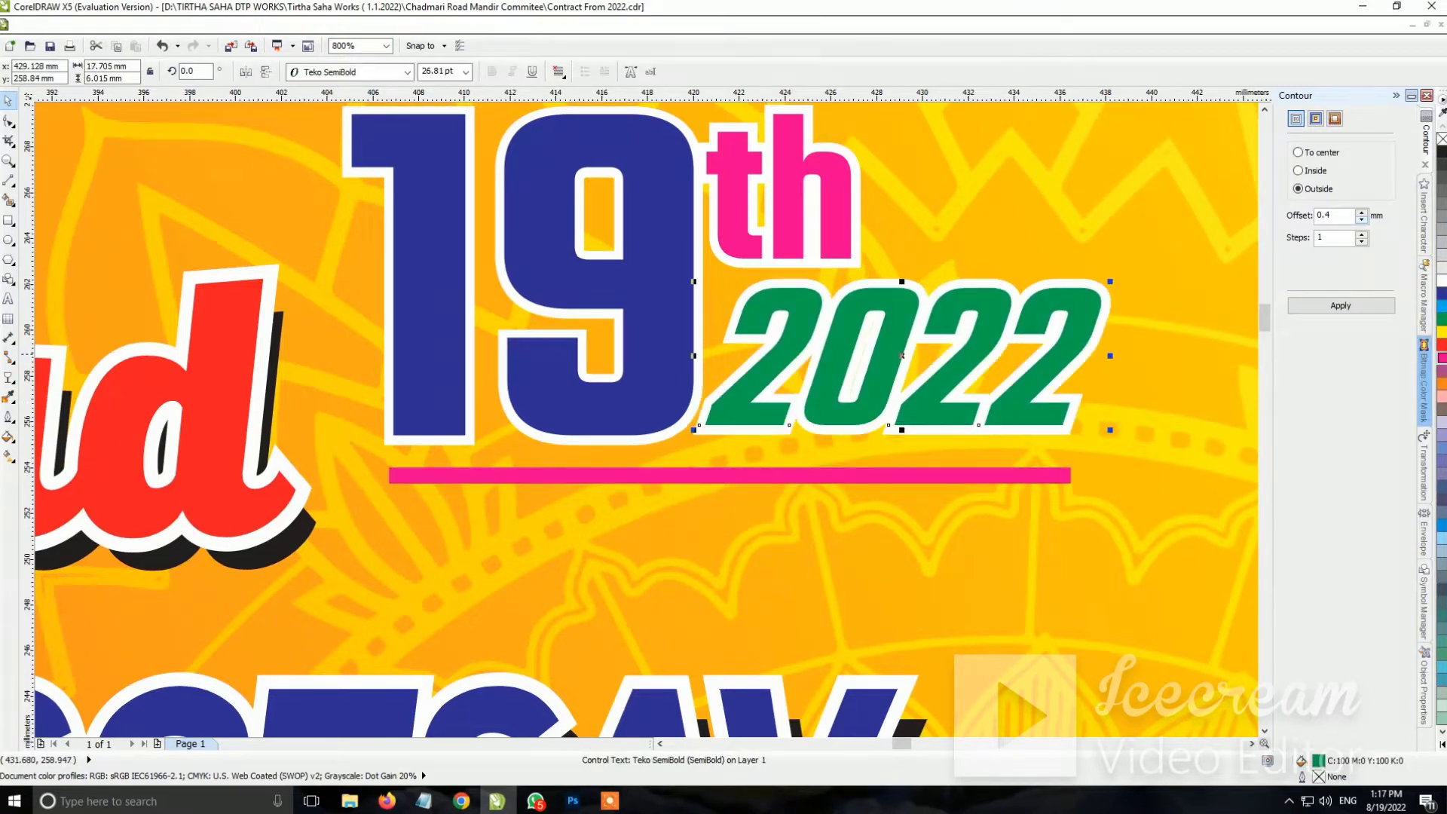
{"action": "left_click_drag", "start_coordinate": [1110, 354], "coordinate": [886, 360]}
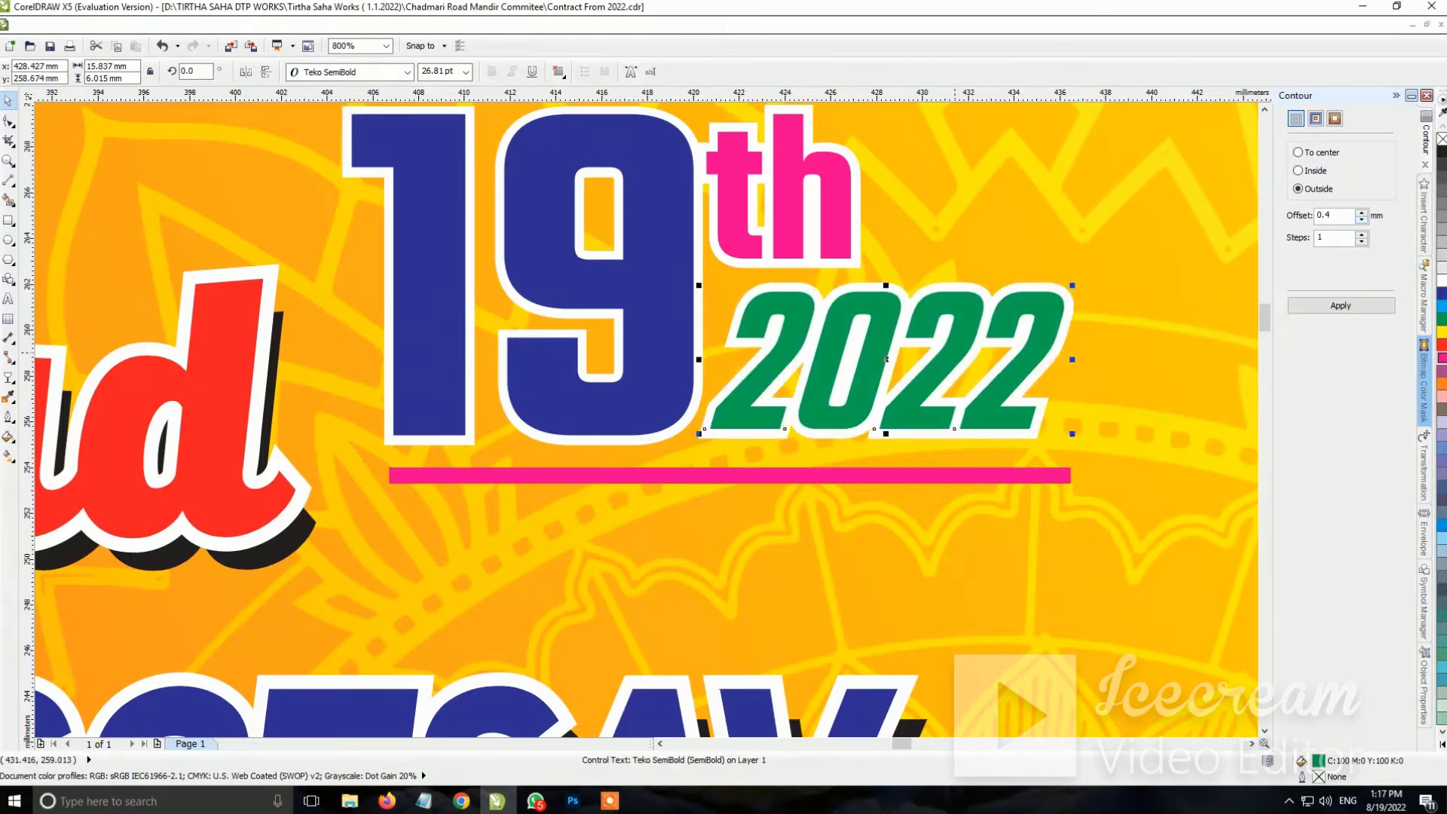
{"action": "left_click_drag", "start_coordinate": [791, 190], "coordinate": [799, 194]}
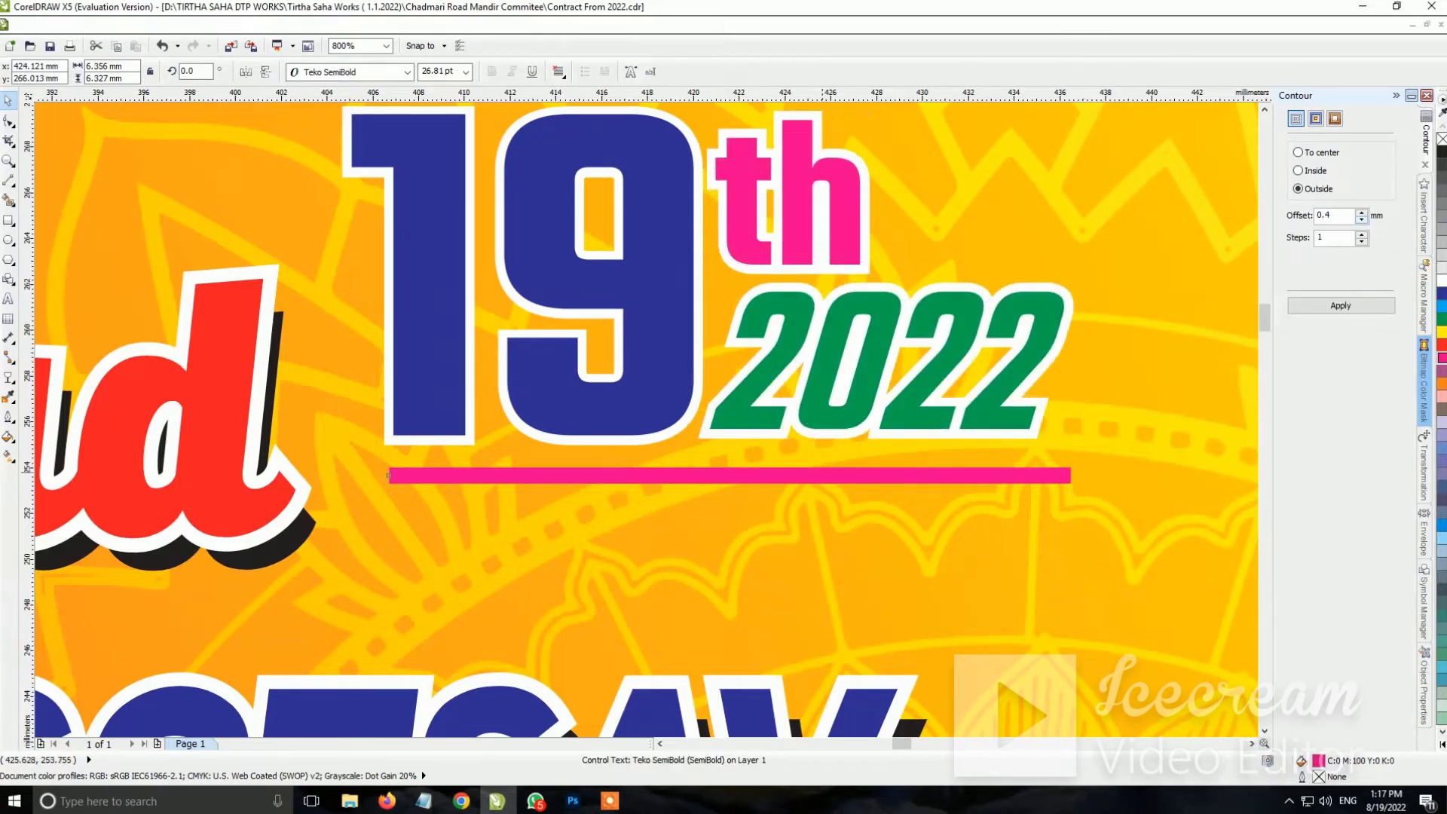
Raise and shorten the pink line, then reposition the whole 19th 2022 group
{"action": "left_click", "coordinate": [388, 474]}
{"action": "left_click_drag", "start_coordinate": [388, 475], "coordinate": [388, 460]}
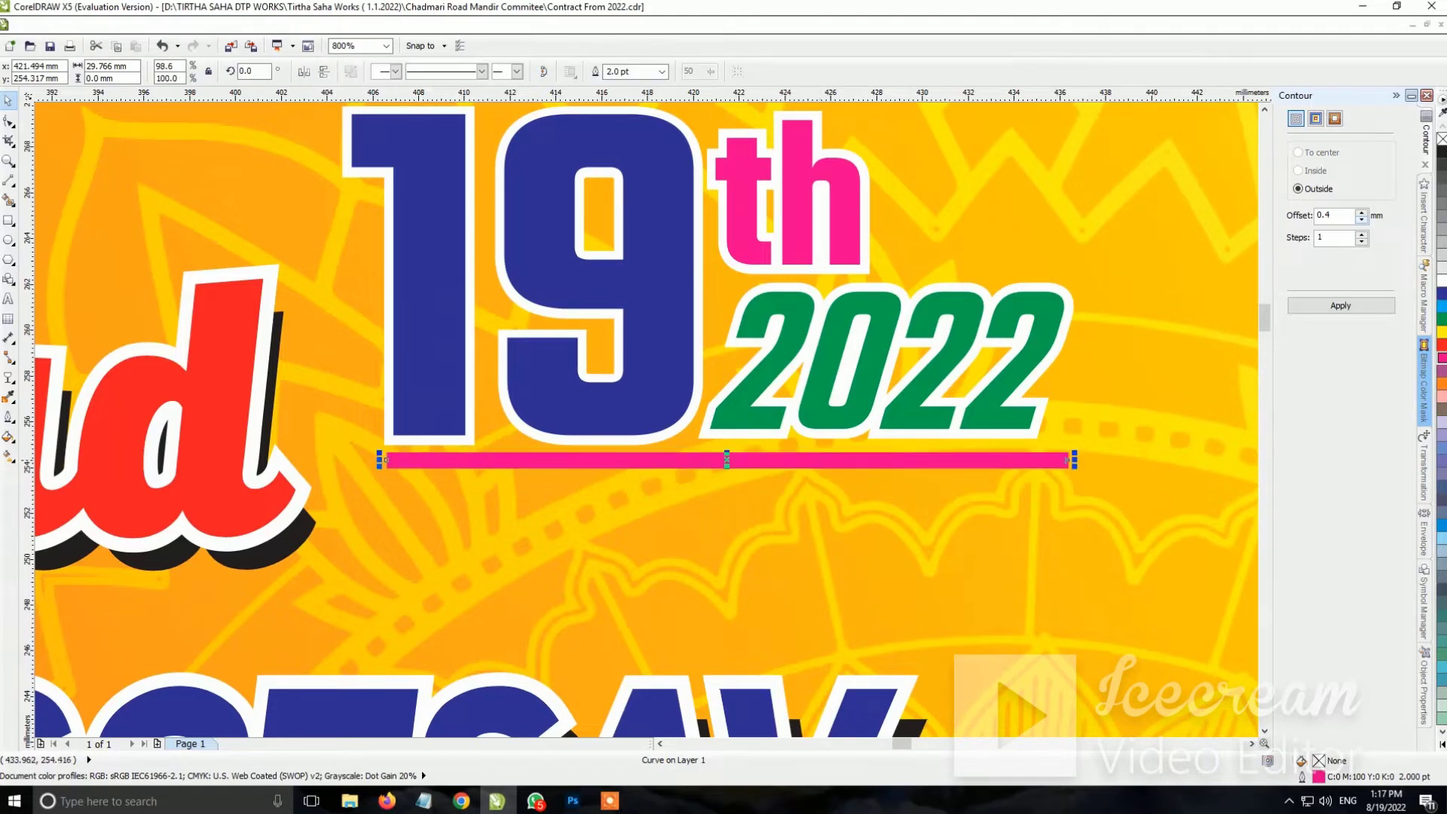
{"action": "left_click_drag", "start_coordinate": [1074, 460], "coordinate": [1054, 460]}
{"action": "key", "text": "F3"}
{"action": "left_click_drag", "start_coordinate": [1185, 305], "coordinate": [746, 475]}
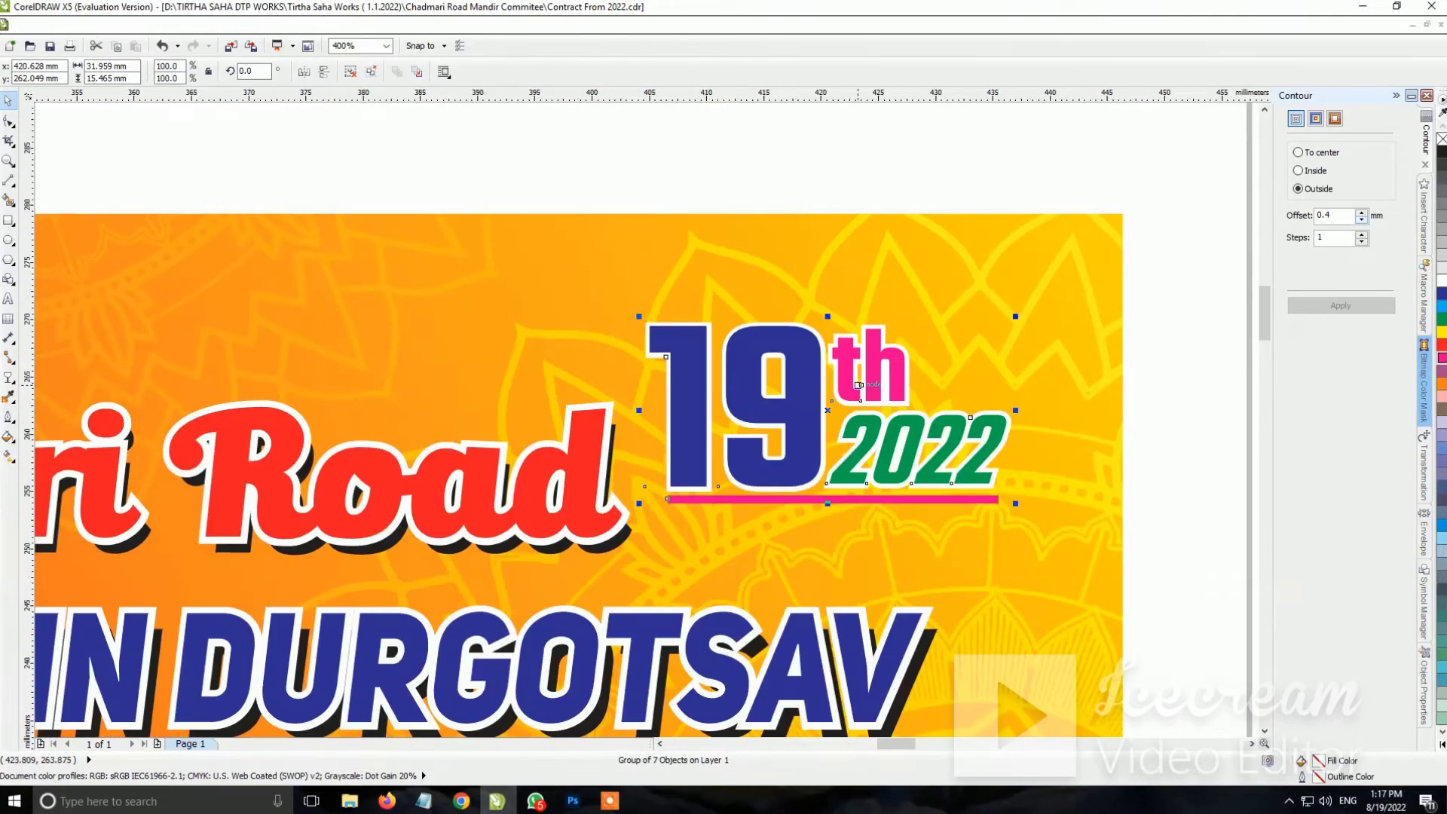
{"action": "left_click_drag", "start_coordinate": [904, 418], "coordinate": [913, 407]}
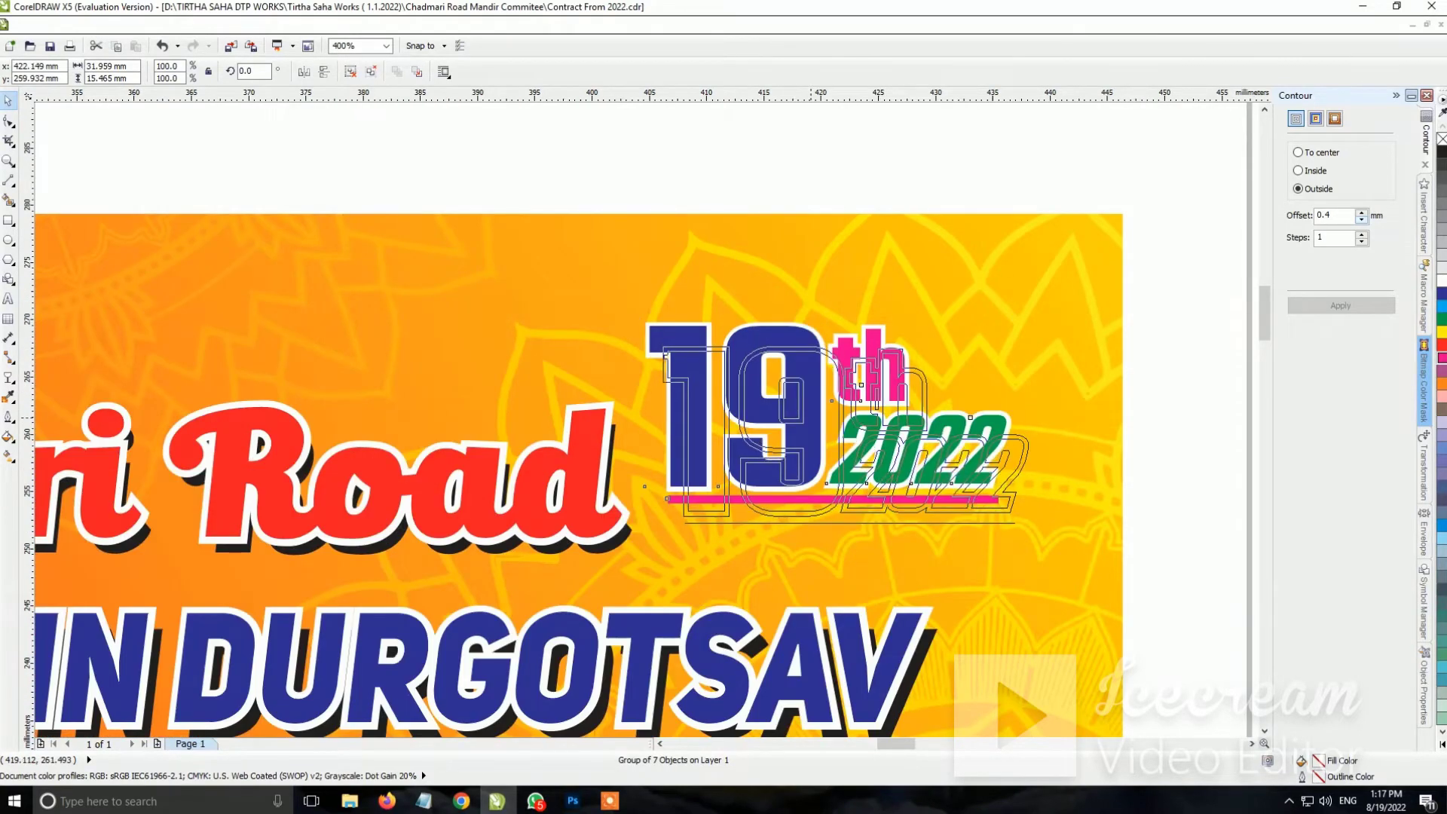
Open the MATTER panel's PowerClip contents and delete the old teal background image
{"action": "scroll", "coordinate": [1102, 370], "scroll_direction": "down", "scroll_amount": 2}
{"action": "scroll", "coordinate": [1107, 370], "scroll_direction": "up", "scroll_amount": 2}
{"action": "scroll", "coordinate": [1026, 355], "scroll_direction": "down", "scroll_amount": 1}
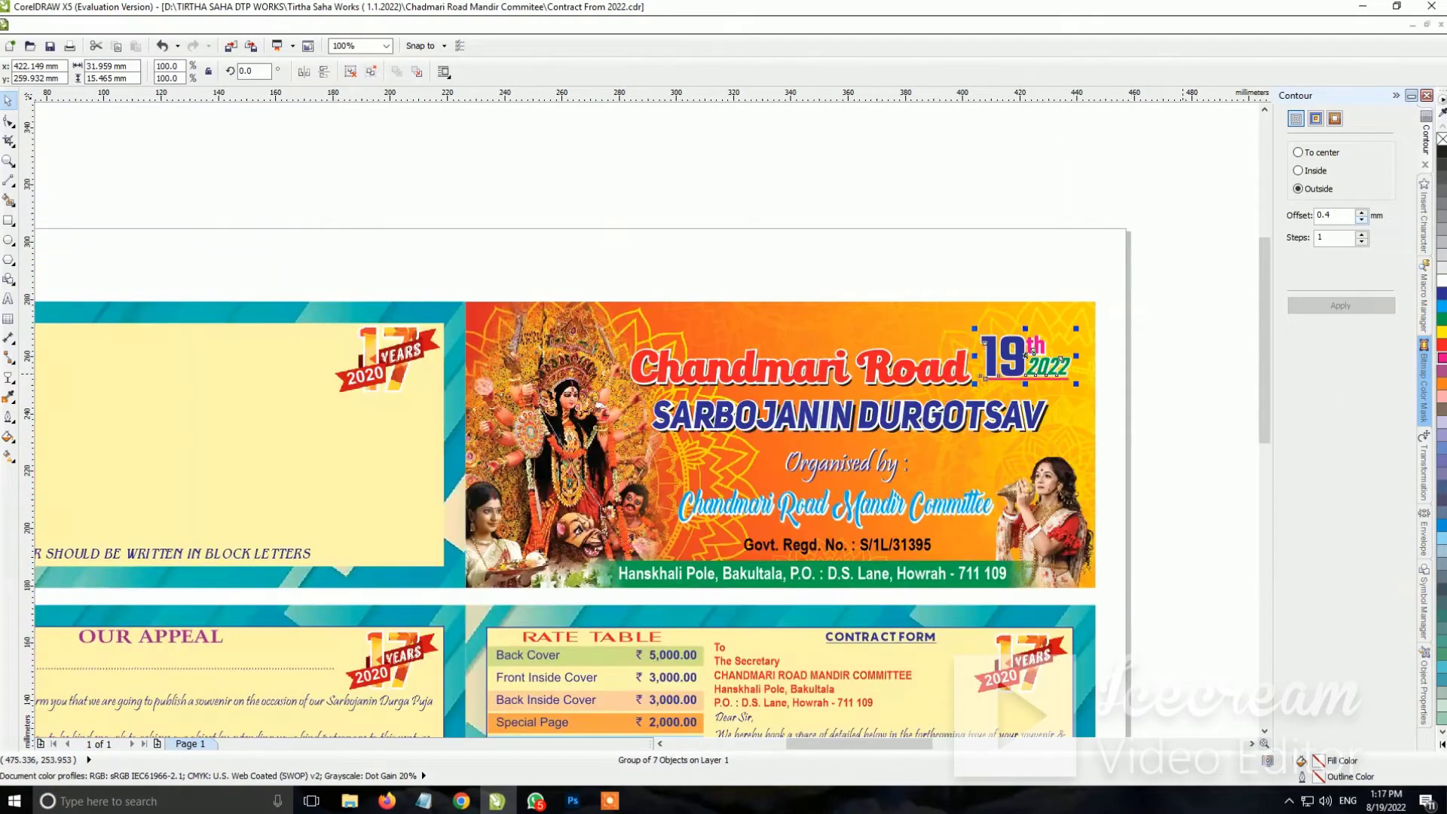
{"action": "scroll", "coordinate": [1026, 354], "scroll_direction": "down", "scroll_amount": 1}
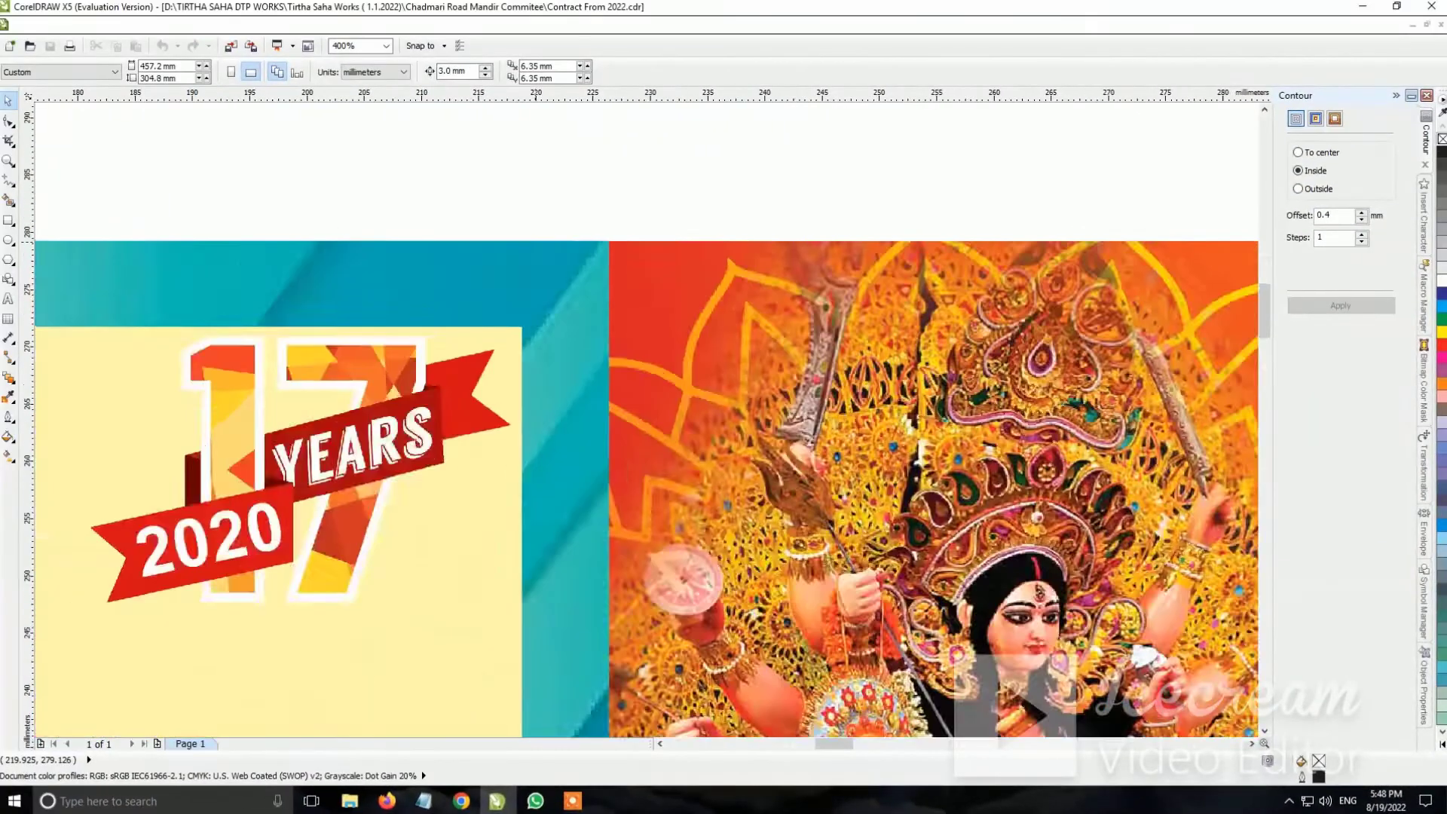
{"action": "scroll", "coordinate": [535, 240], "scroll_direction": "down", "scroll_amount": 2}
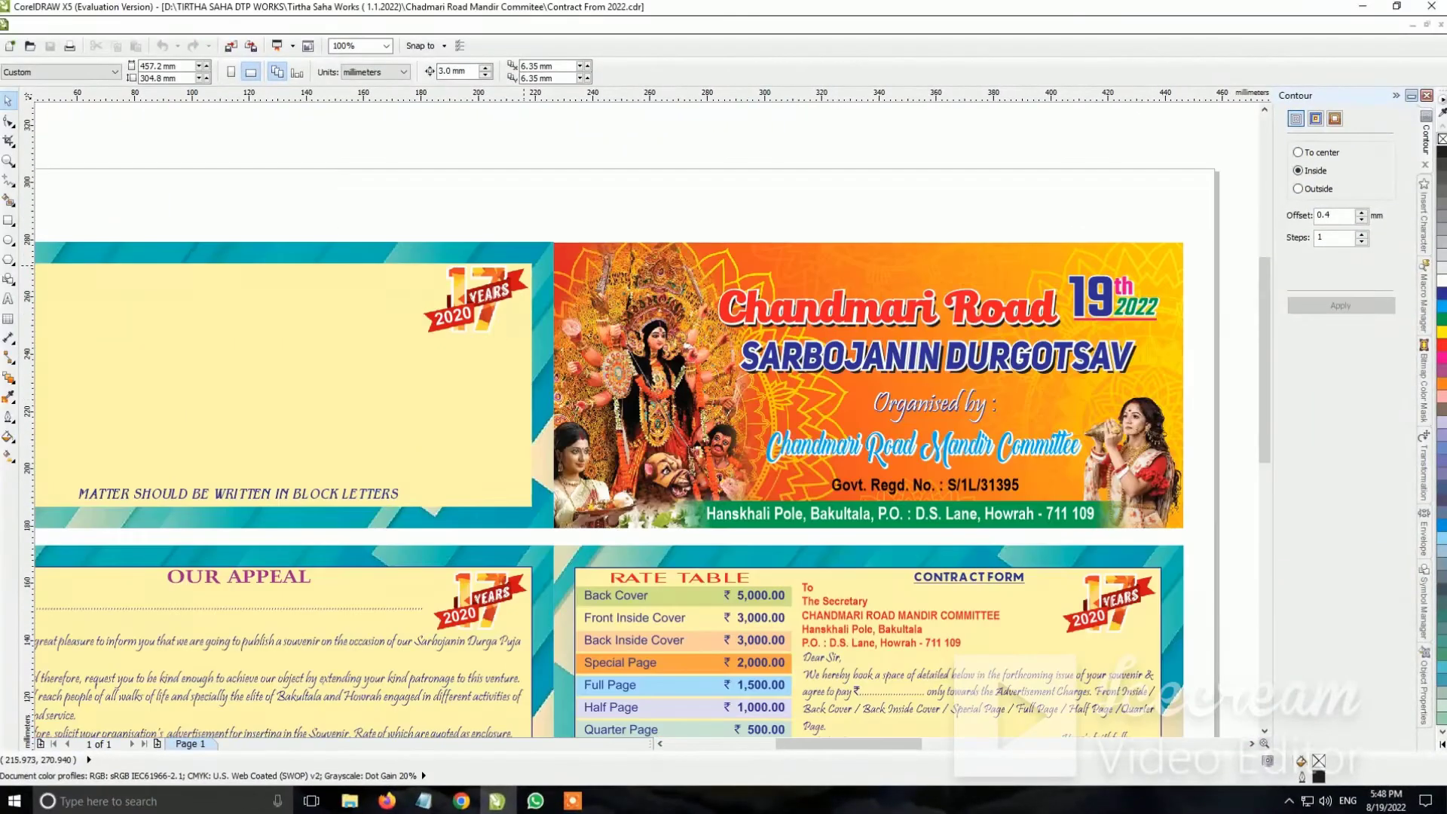
{"action": "left_click", "coordinate": [152, 267]}
{"action": "scroll", "coordinate": [301, 258], "scroll_direction": "down", "scroll_amount": 1}
{"action": "left_click", "coordinate": [388, 316], "text": "ctrl"}
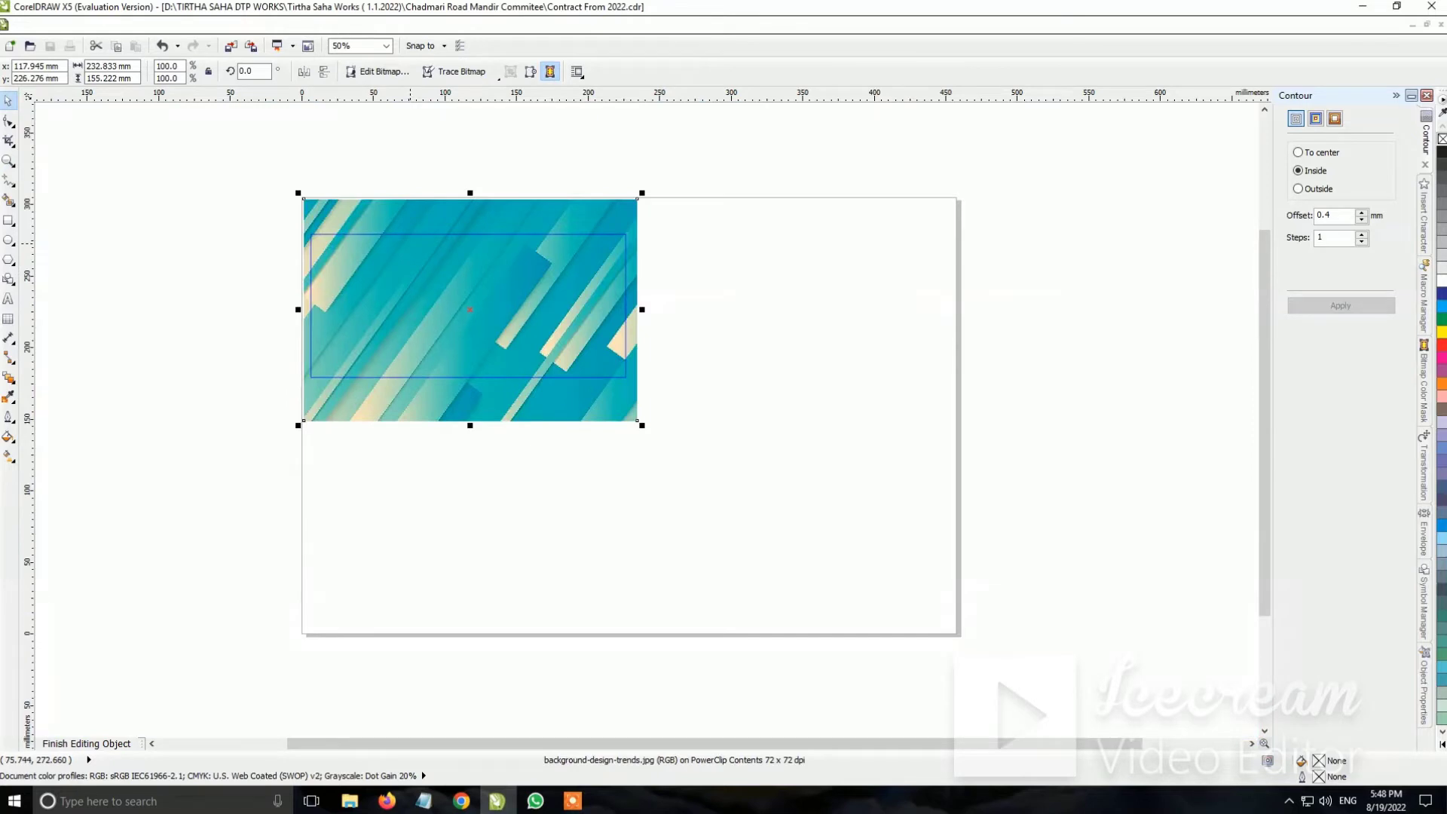
{"action": "key", "text": "Delete"}
Paste the copied pink-blue hexagon gradient image into the MATTER panel
{"action": "left_click", "coordinate": [461, 800]}
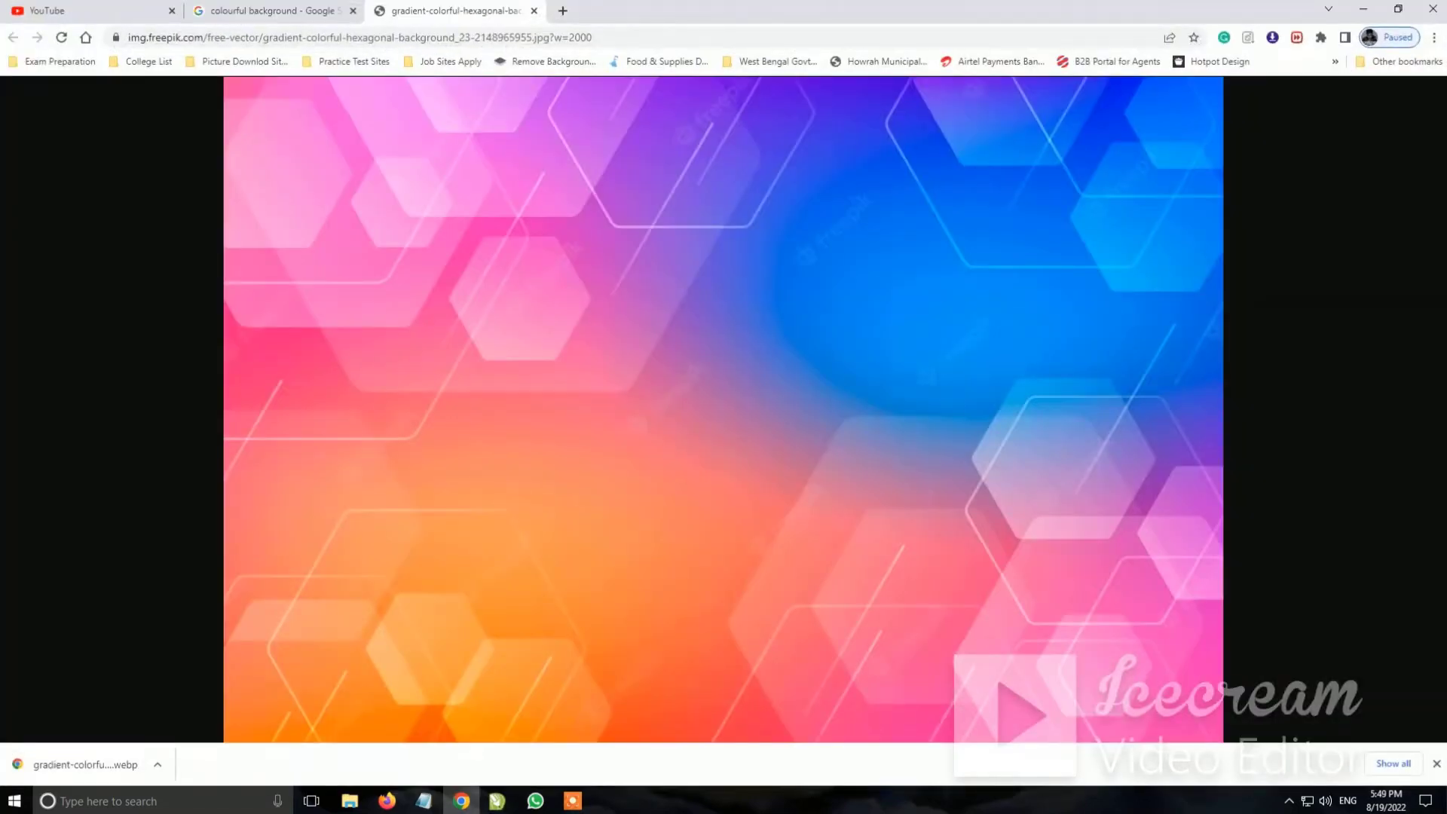
{"action": "left_click", "coordinate": [496, 800]}
{"action": "key", "text": "ctrl+v"}
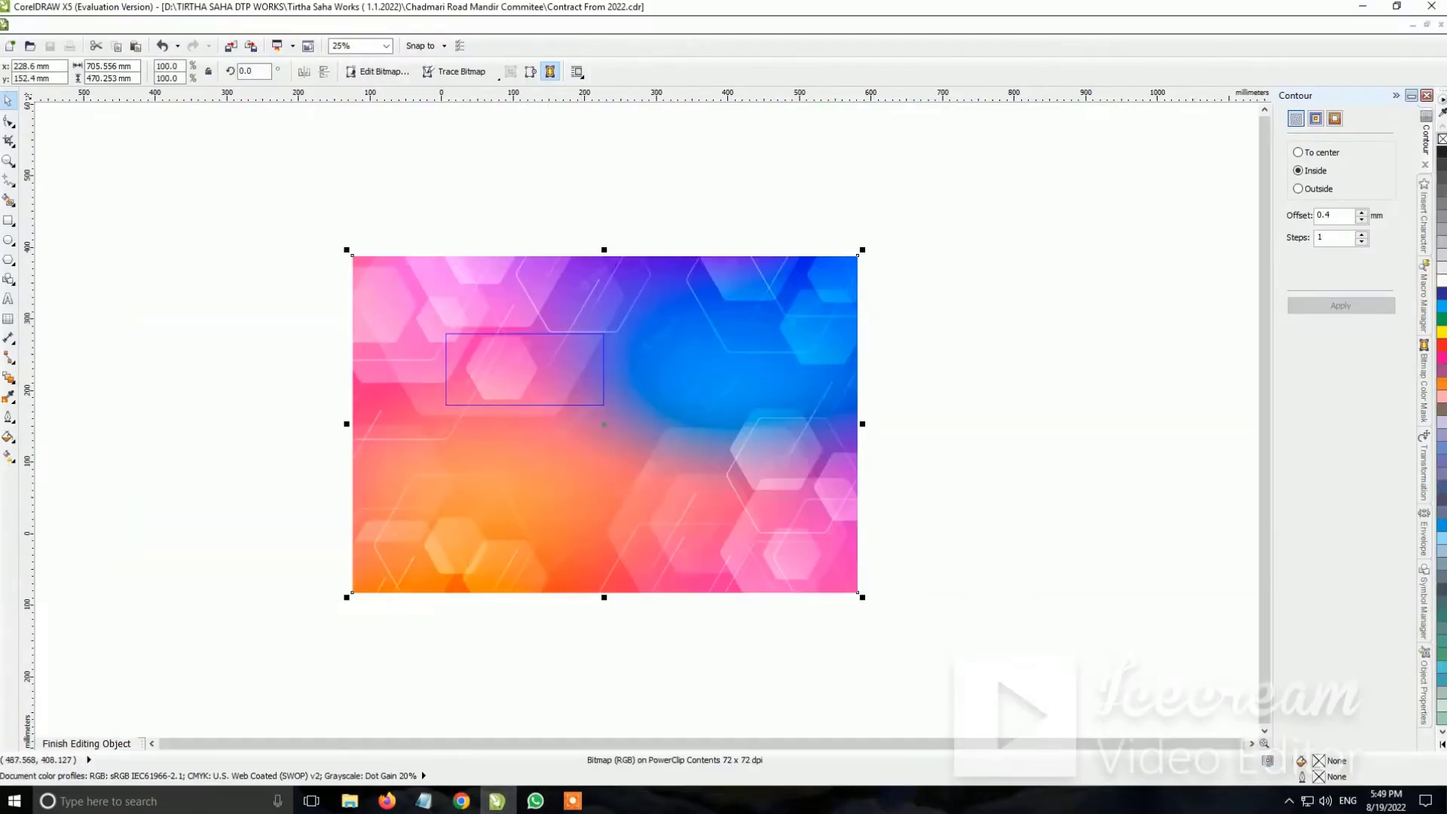
Scale the gradient image to about 32%, align it over the MATTER panel frame, and finish PowerClip editing
{"action": "left_click_drag", "start_coordinate": [862, 250], "coordinate": [695, 366]}
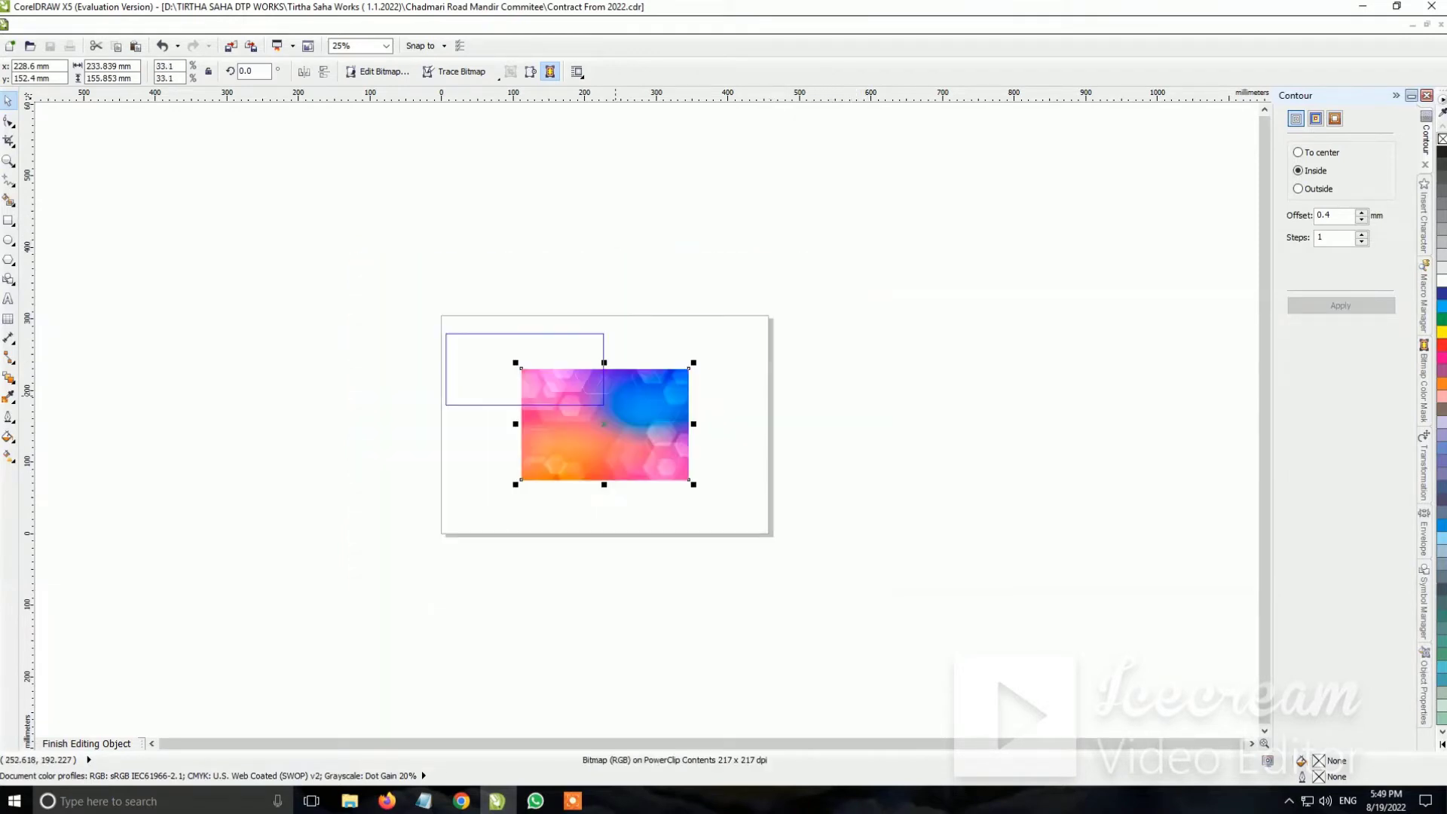
{"action": "scroll", "coordinate": [593, 385], "scroll_direction": "up", "scroll_amount": 1}
{"action": "left_click_drag", "start_coordinate": [663, 411], "coordinate": [498, 299]}
{"action": "scroll", "coordinate": [497, 299], "scroll_direction": "up", "scroll_amount": 1}
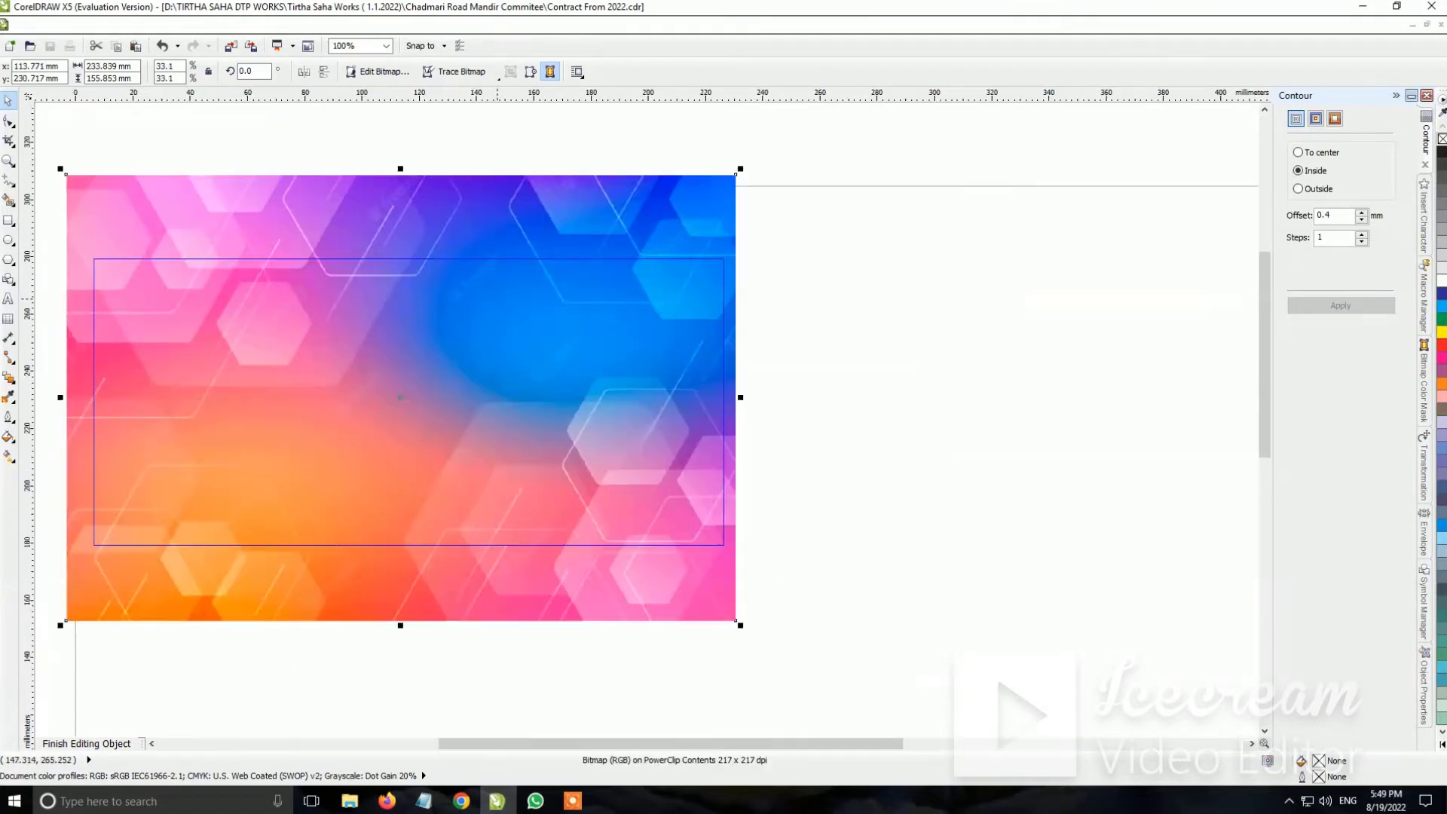
{"action": "left_click_drag", "start_coordinate": [744, 170], "coordinate": [737, 177]}
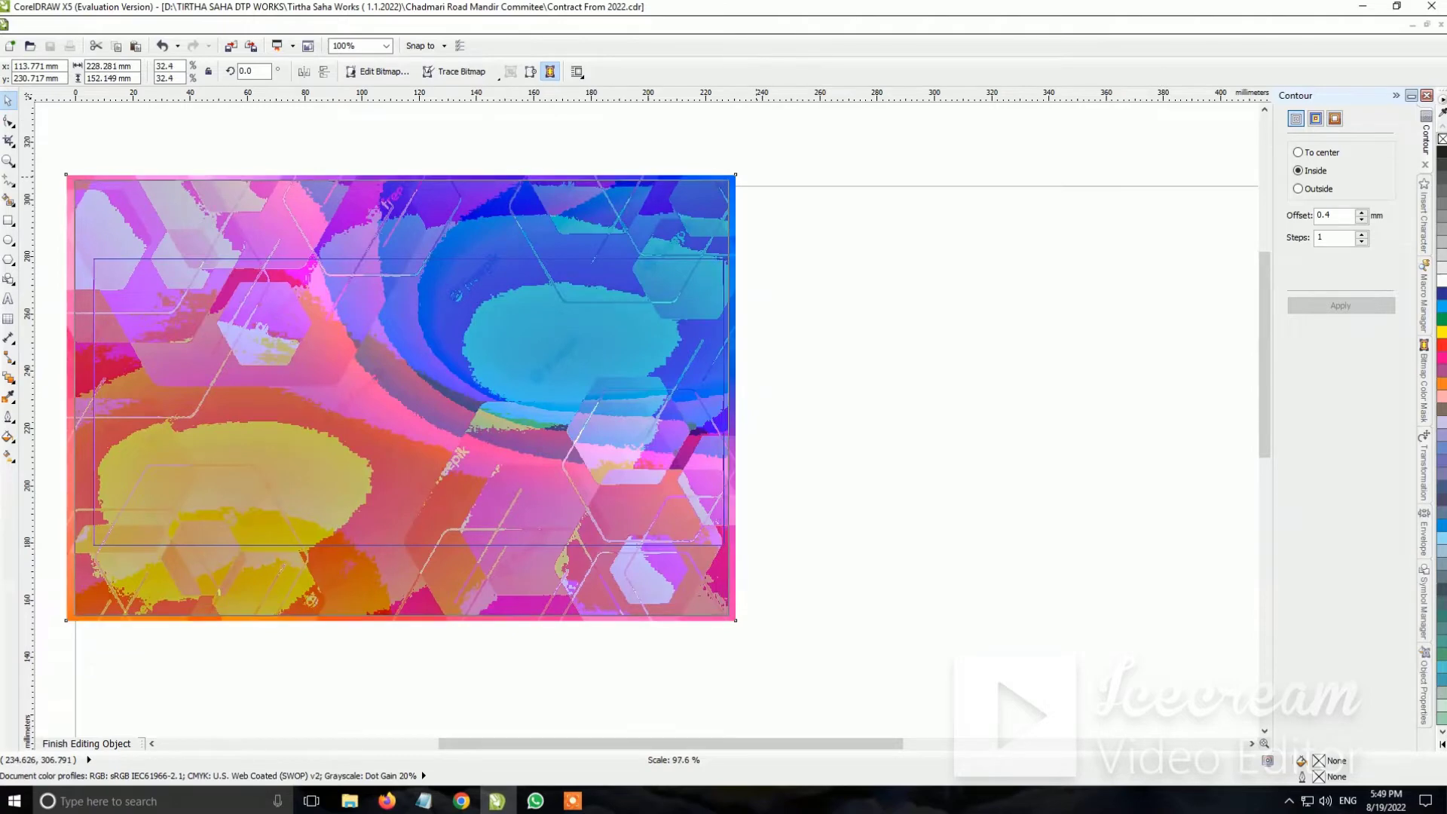
{"action": "left_click_drag", "start_coordinate": [694, 400], "coordinate": [698, 399]}
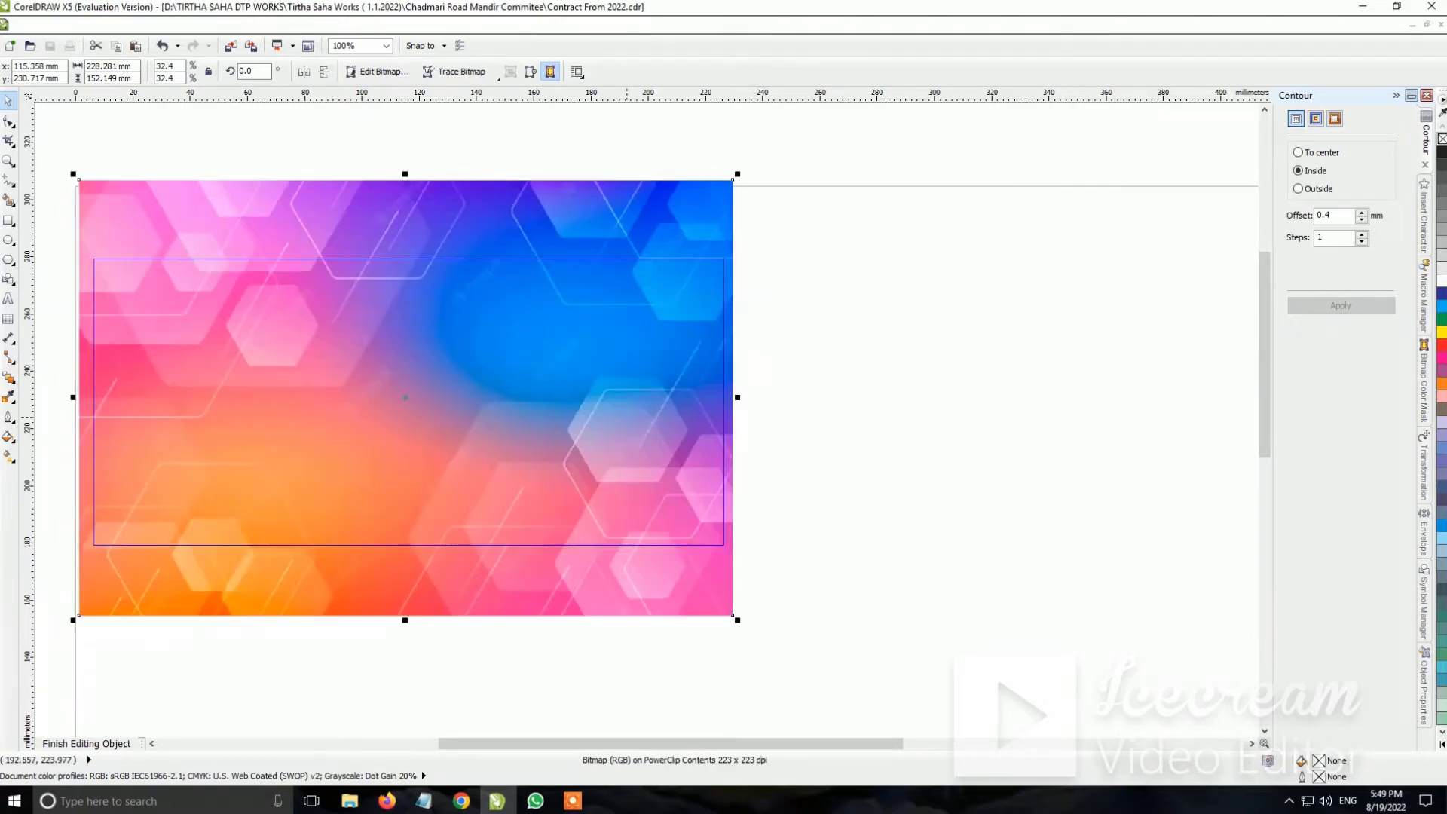
{"action": "left_click", "coordinate": [87, 743]}
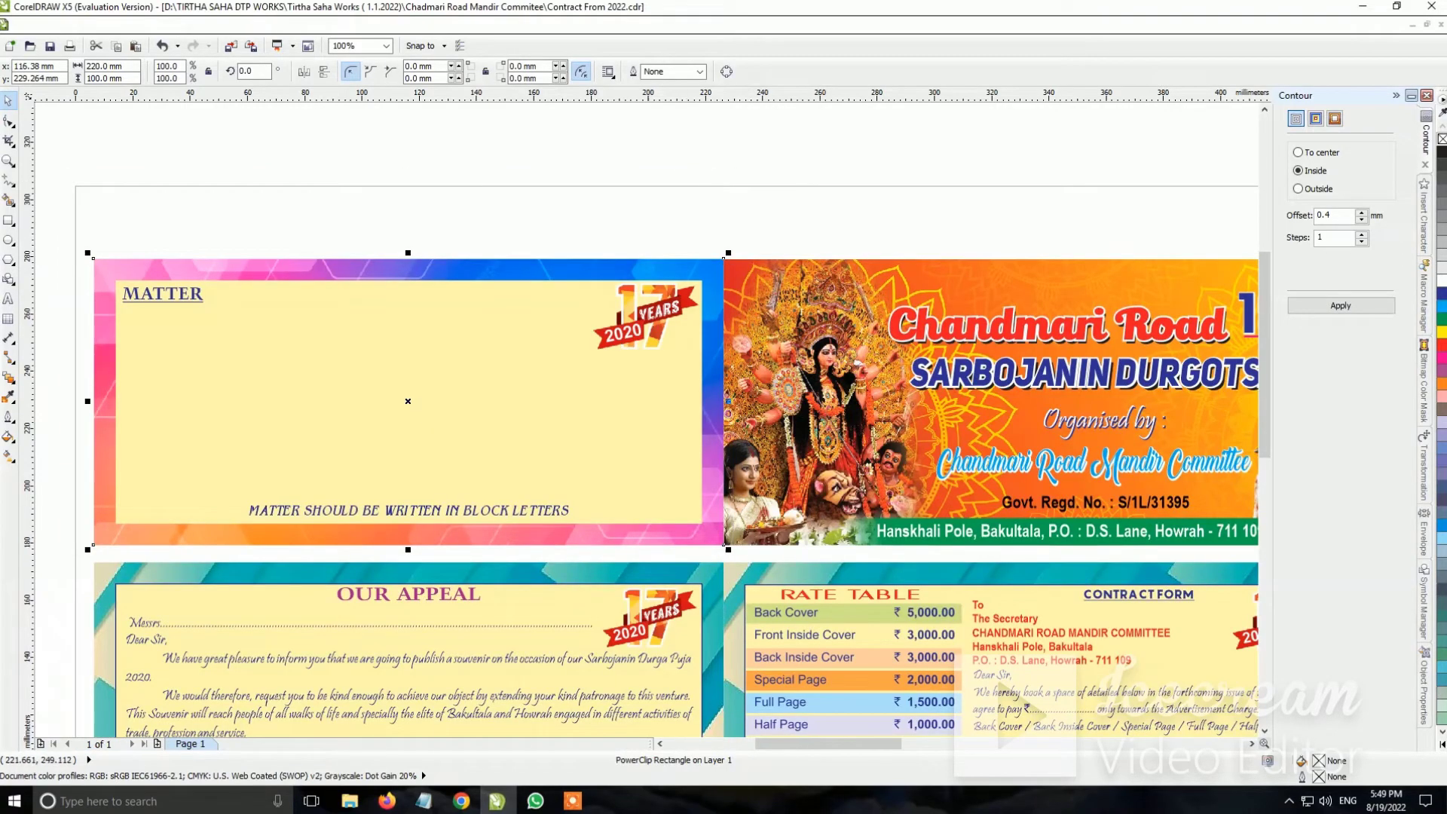
{"action": "left_click", "coordinate": [300, 313]}
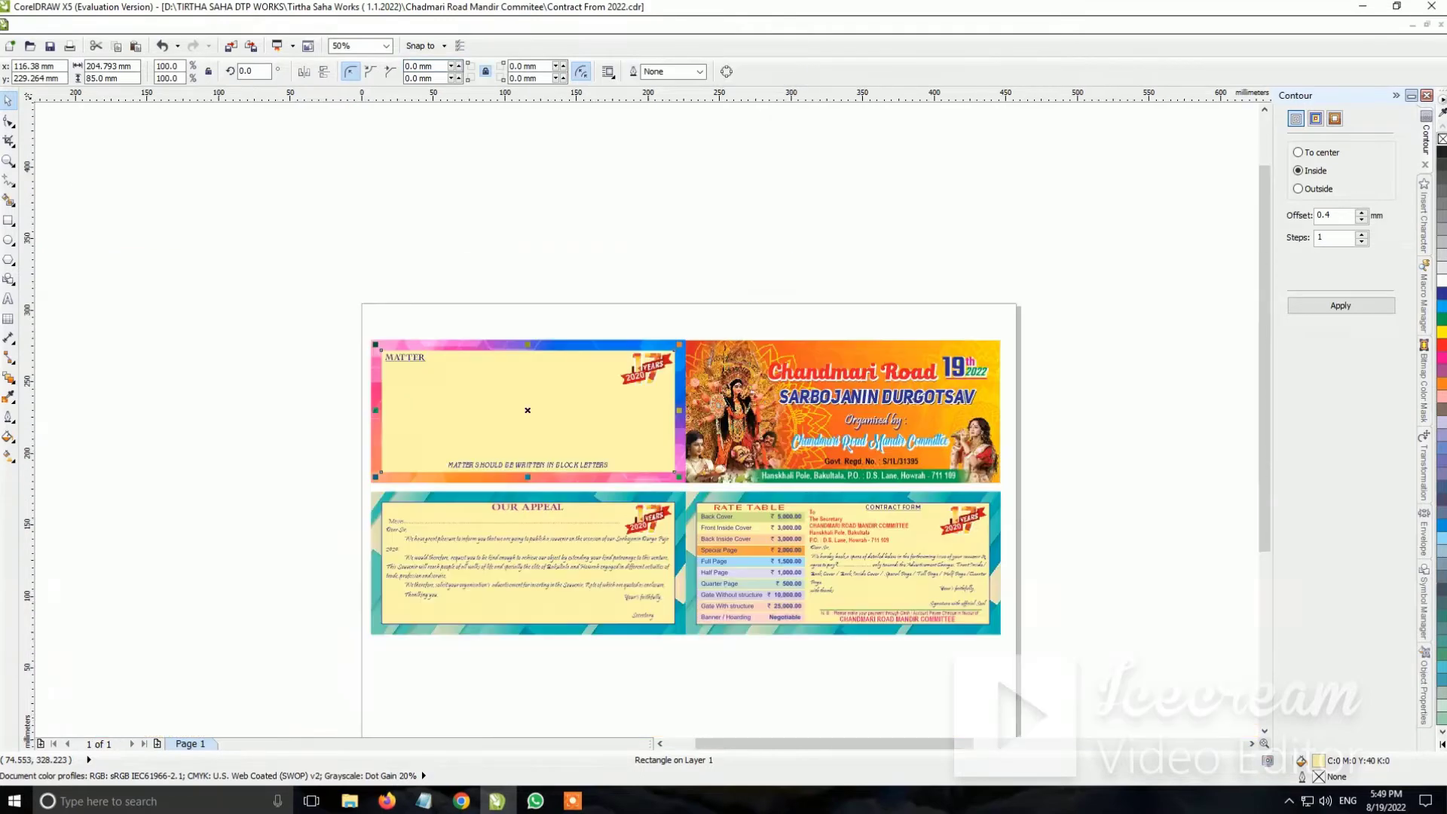
{"action": "scroll", "coordinate": [468, 273], "scroll_direction": "up", "scroll_amount": 2}
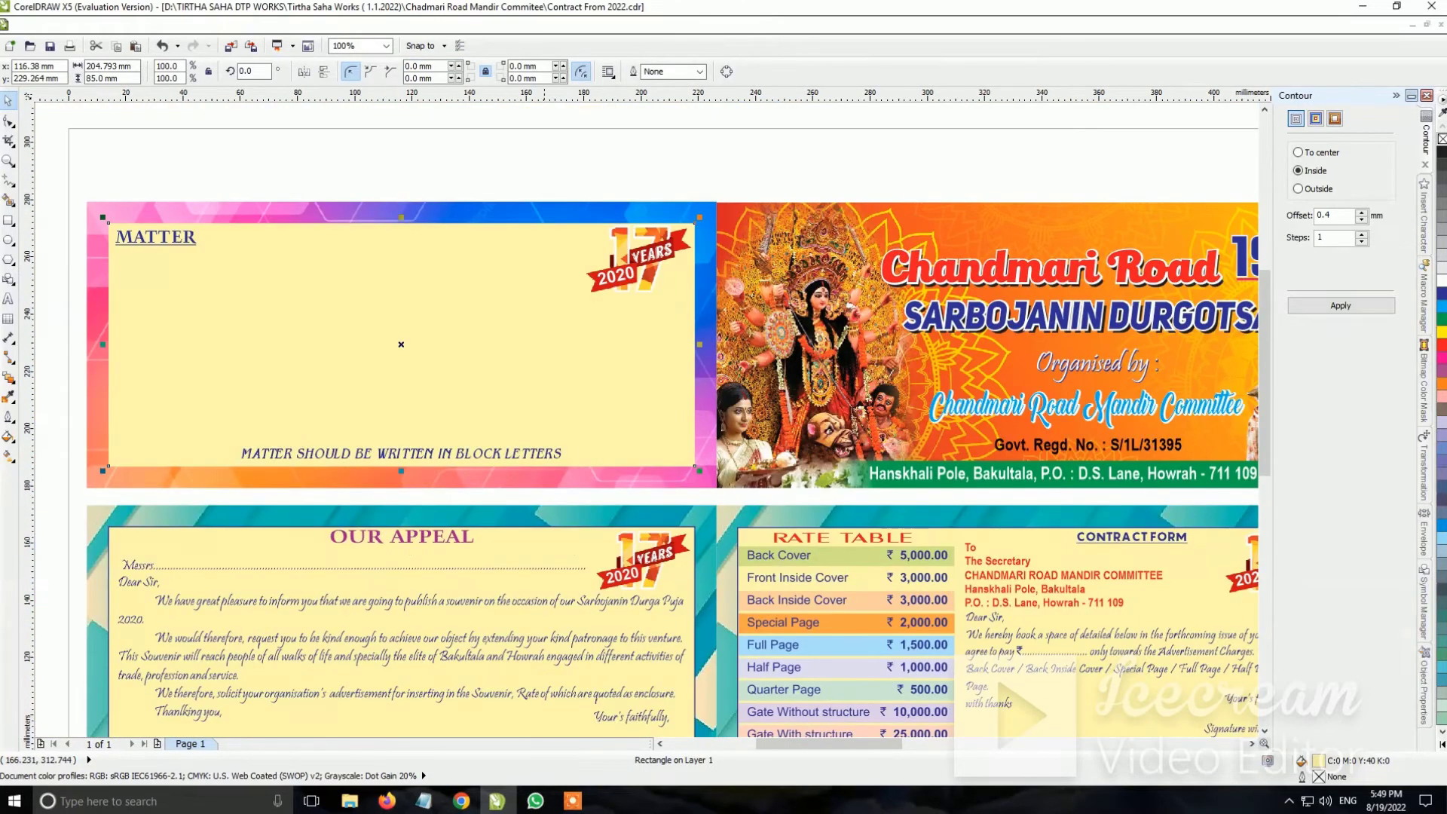
{"action": "double_click", "coordinate": [449, 66]}
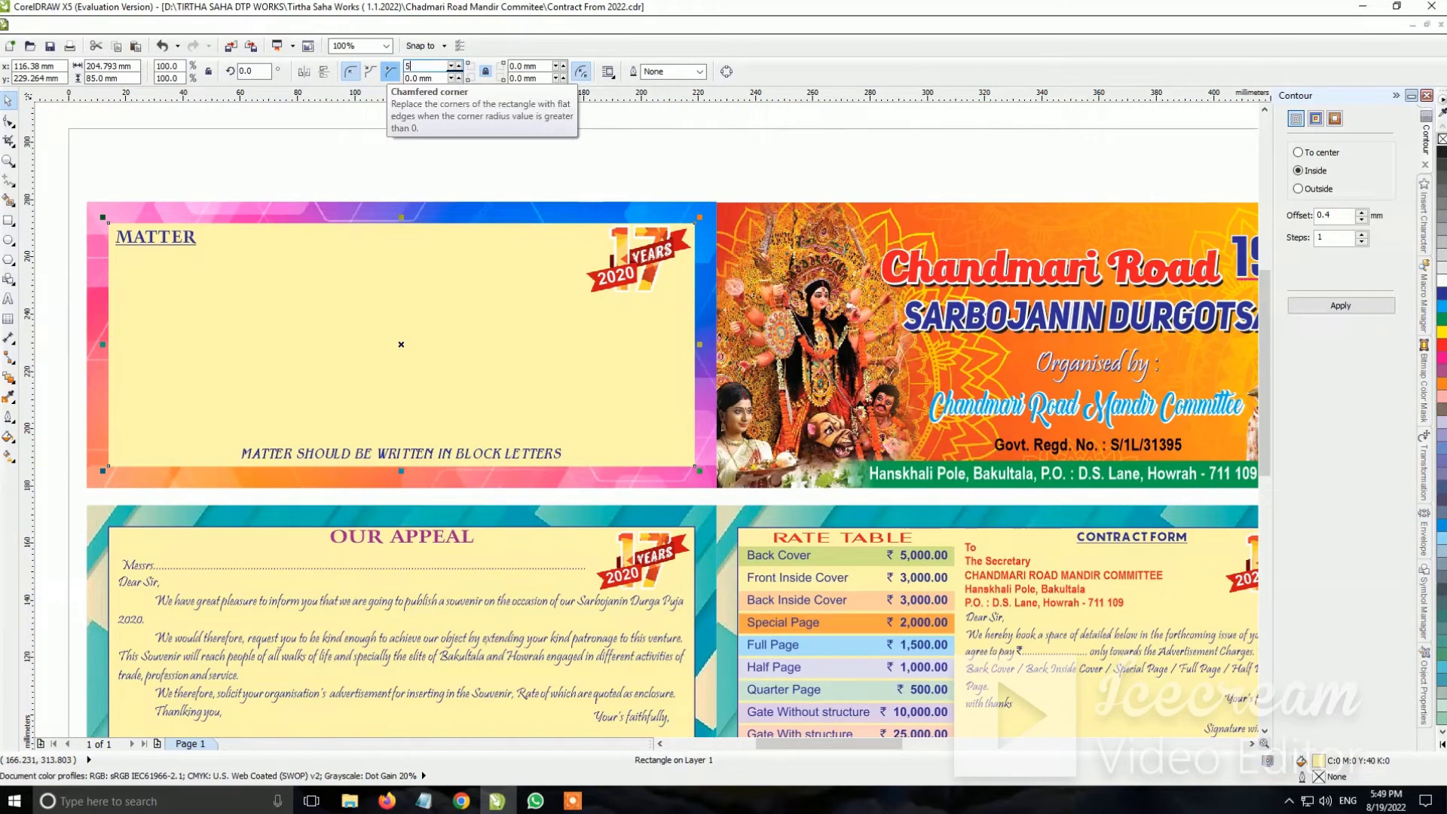
{"action": "type", "text": "5"}
{"action": "key", "text": "Return"}
{"action": "left_click", "coordinate": [567, 200]}
{"action": "left_click", "coordinate": [641, 260]}
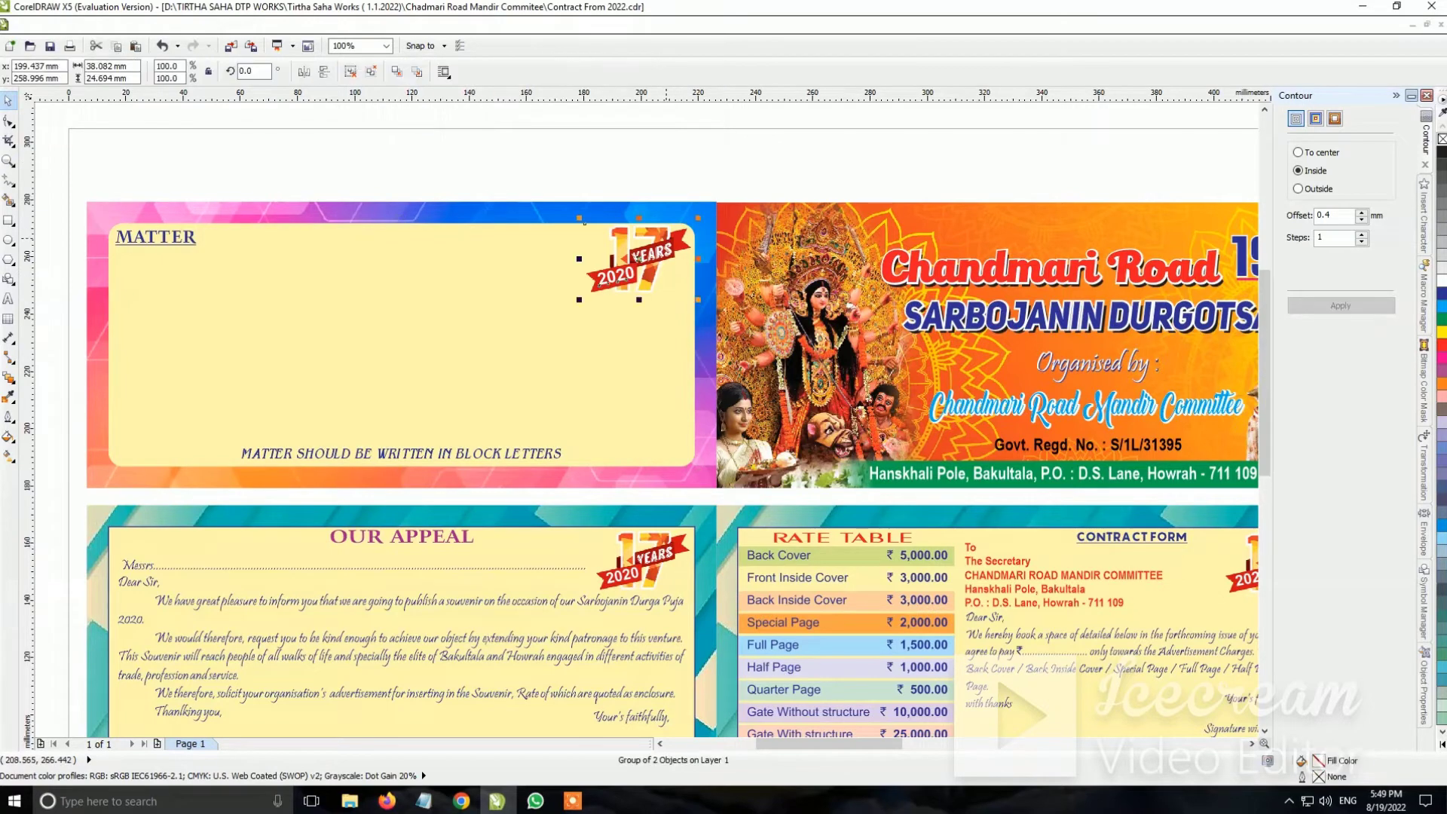
{"action": "key", "text": "Delete"}
{"action": "scroll", "coordinate": [147, 229], "scroll_direction": "up", "scroll_amount": 1}
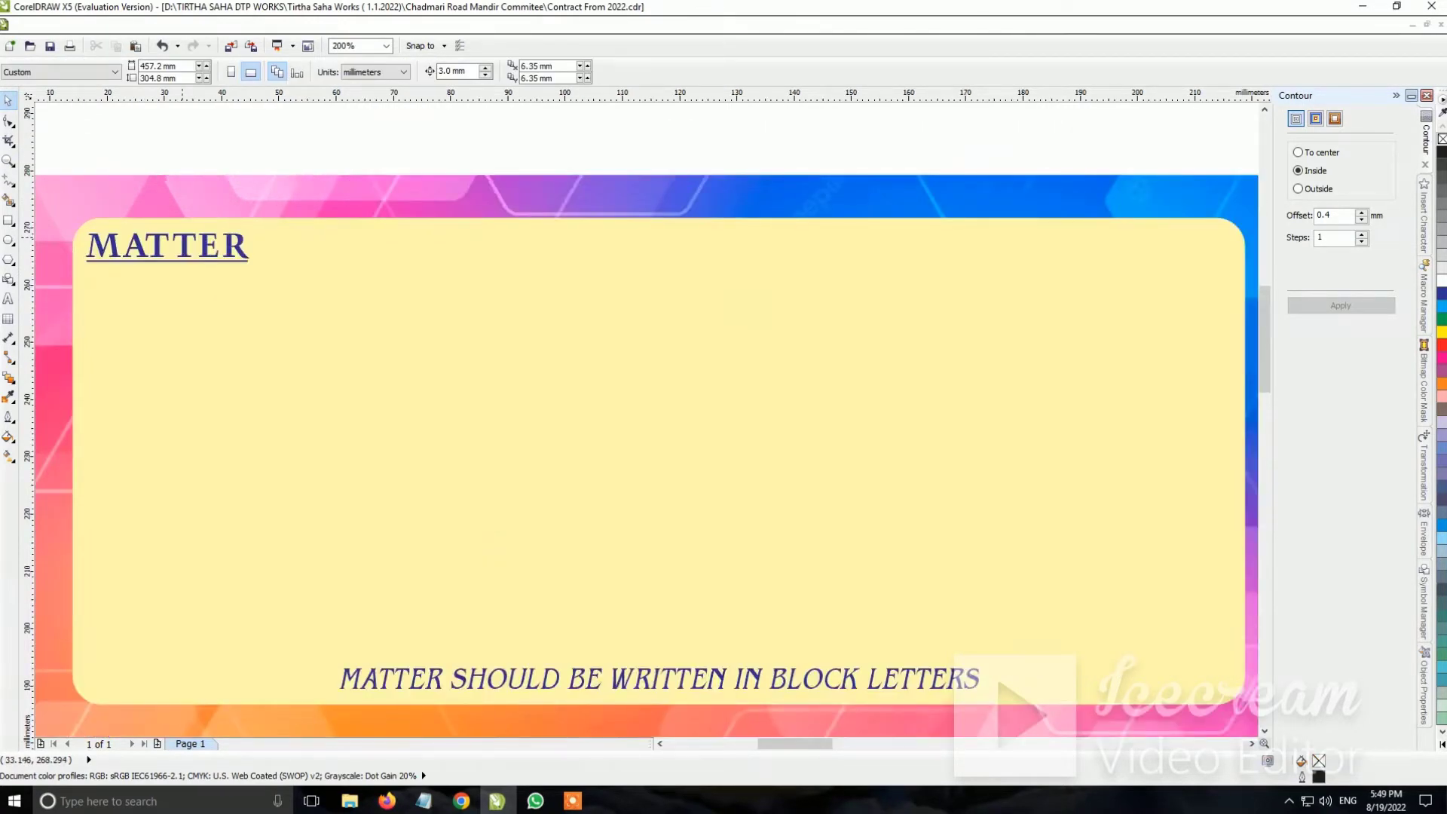
{"action": "left_click", "coordinate": [183, 249]}
Set the block-letters instruction line in the BatmanForeverAlternate font
{"action": "scroll", "coordinate": [183, 249], "scroll_direction": "down", "scroll_amount": 1}
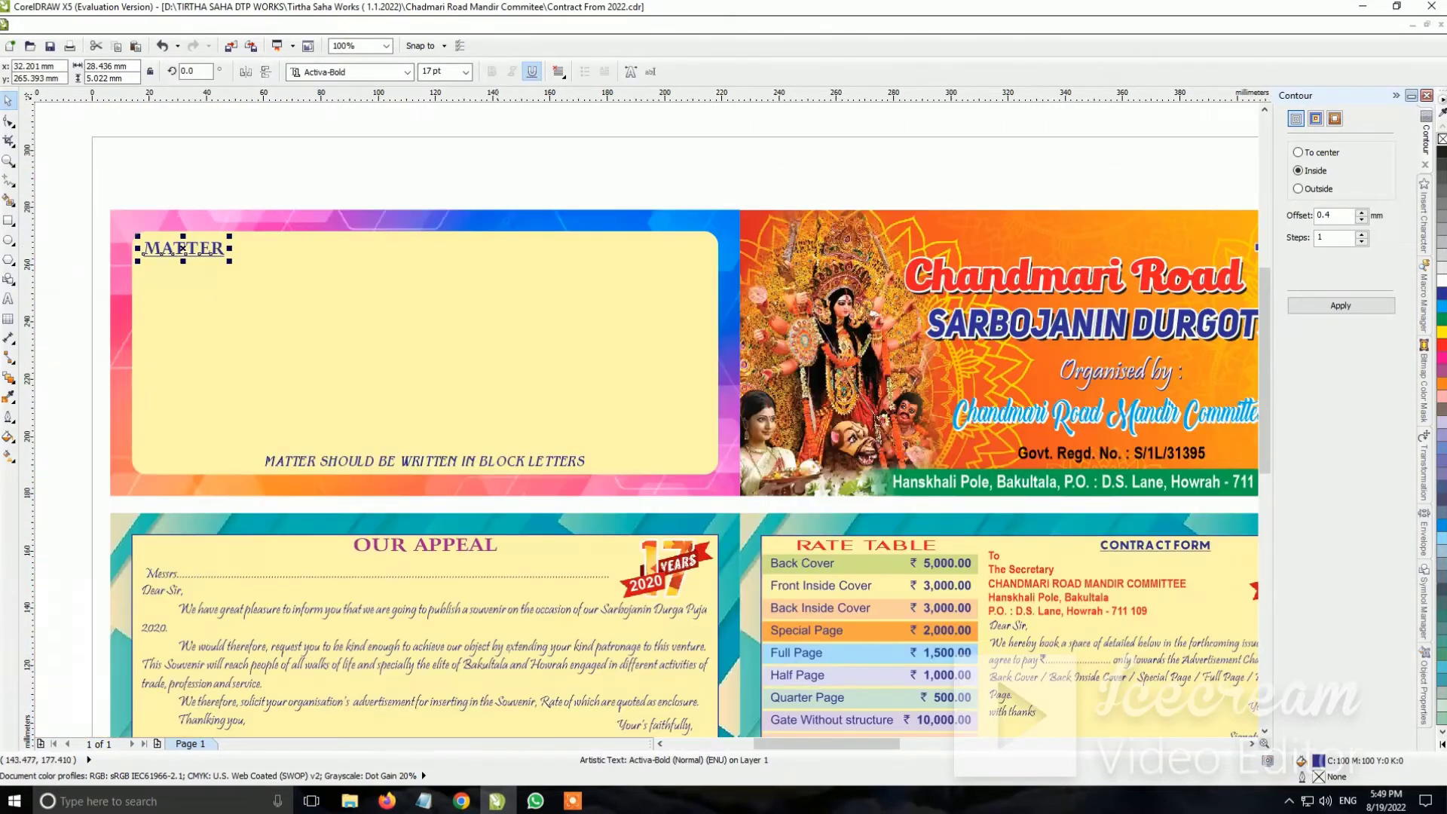
{"action": "scroll", "coordinate": [400, 464], "scroll_direction": "up", "scroll_amount": 1}
{"action": "left_click", "coordinate": [452, 456]}
{"action": "left_click", "coordinate": [407, 71]}
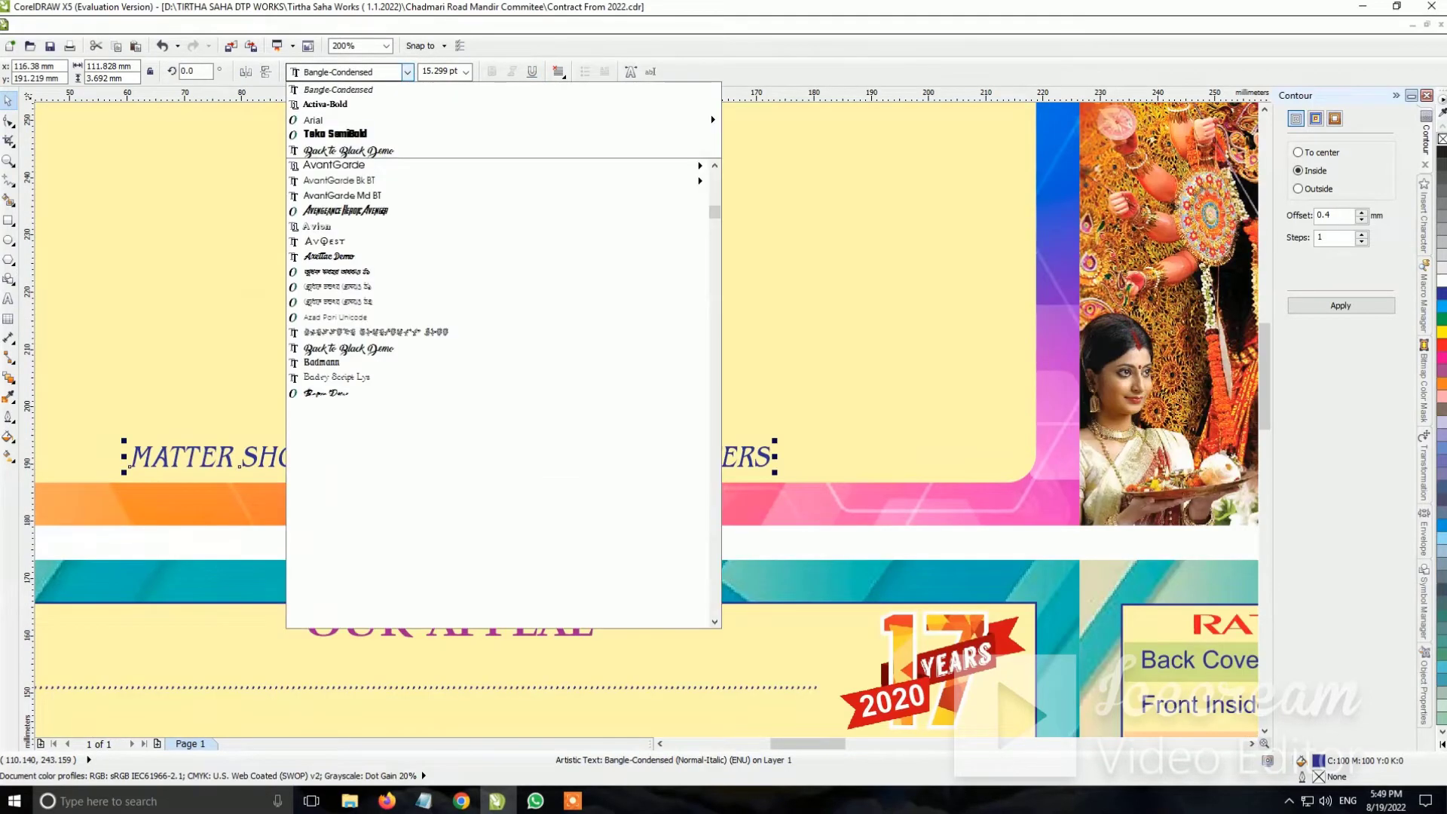
{"action": "key", "text": "Down"}
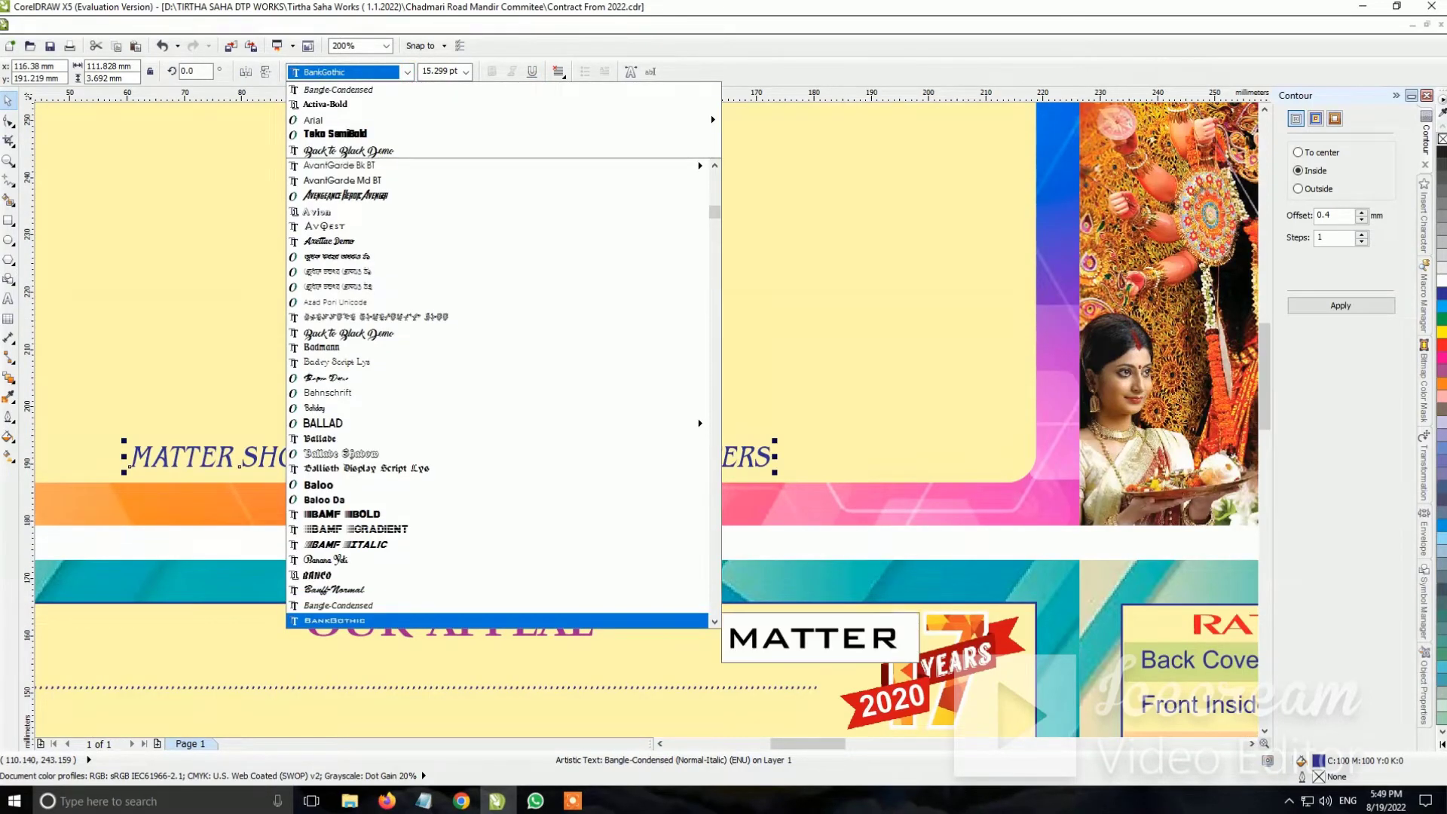
{"action": "key", "text": "Down"}
{"action": "key", "text": "Down"}
{"action": "key", "text": "Down"}
{"action": "key", "text": "Down"}
{"action": "key", "text": "Down"}
{"action": "key", "text": "Down"}
{"action": "key", "text": "Down"}
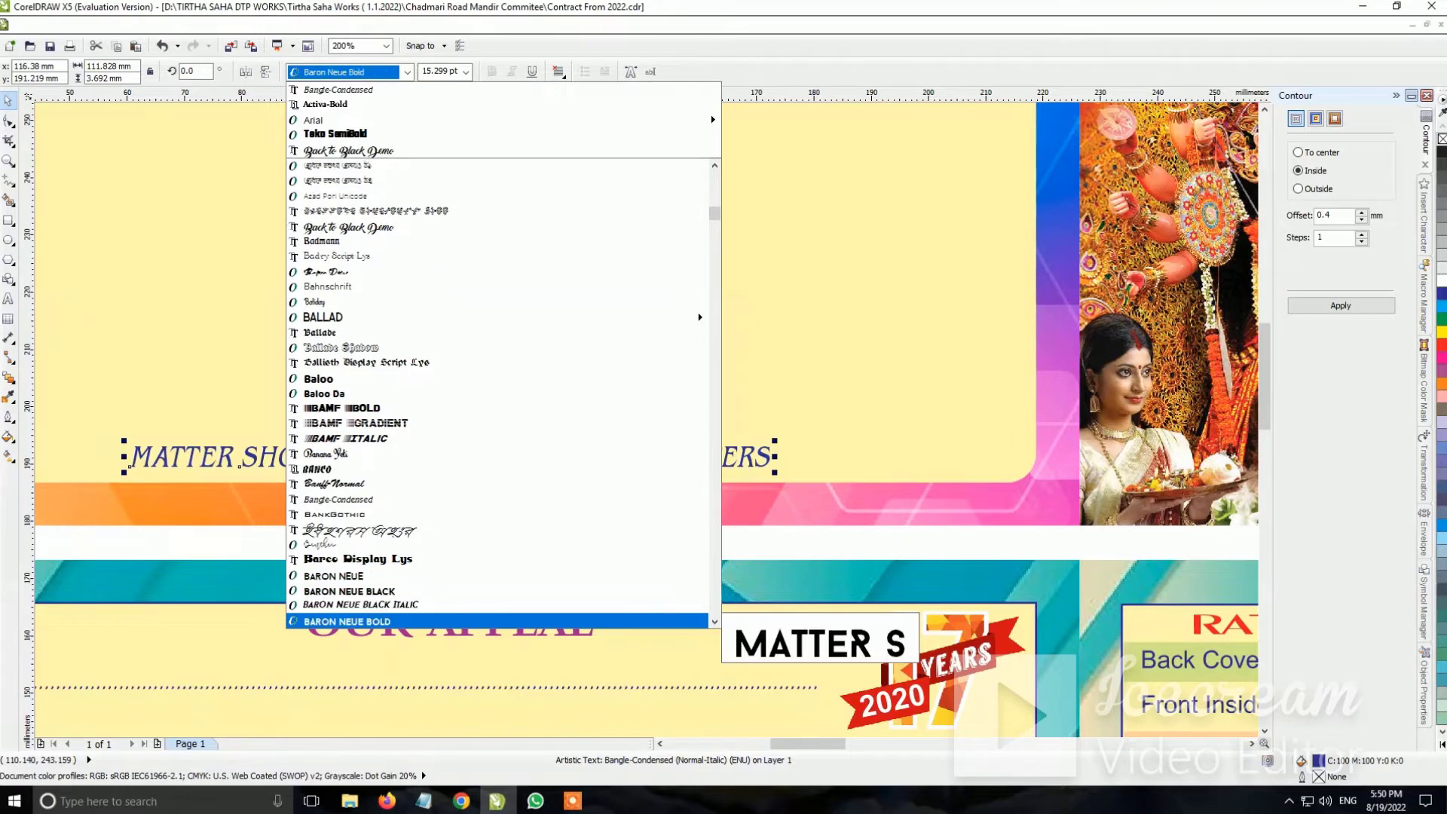
{"action": "key", "text": "Down"}
{"action": "key", "text": "Down"}
{"action": "key", "text": "Down"}
{"action": "key", "text": "Down"}
{"action": "key", "text": "Down"}
{"action": "key", "text": "Down"}
{"action": "key", "text": "Down"}
{"action": "key", "text": "Down"}
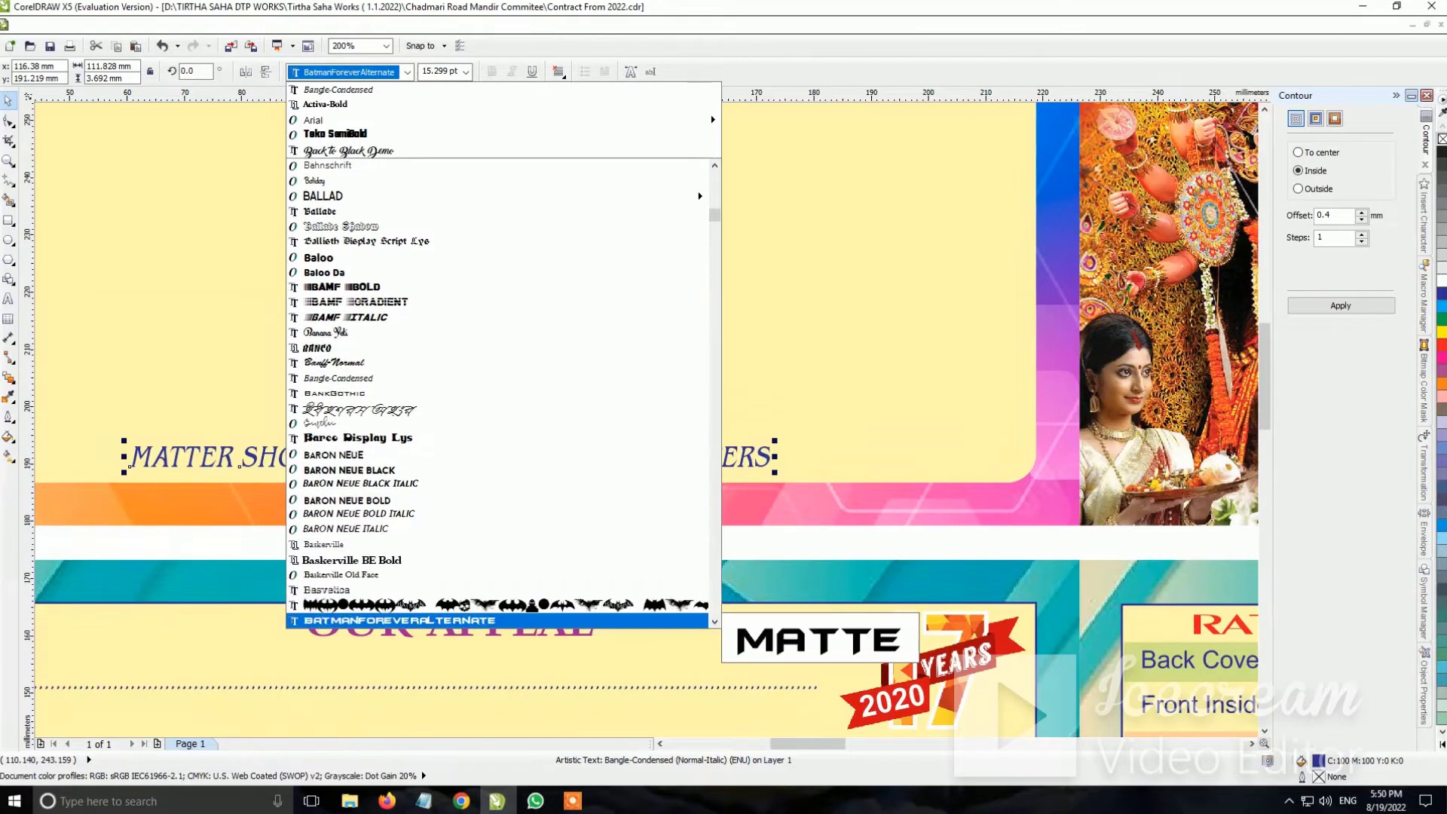
{"action": "key", "text": "Return"}
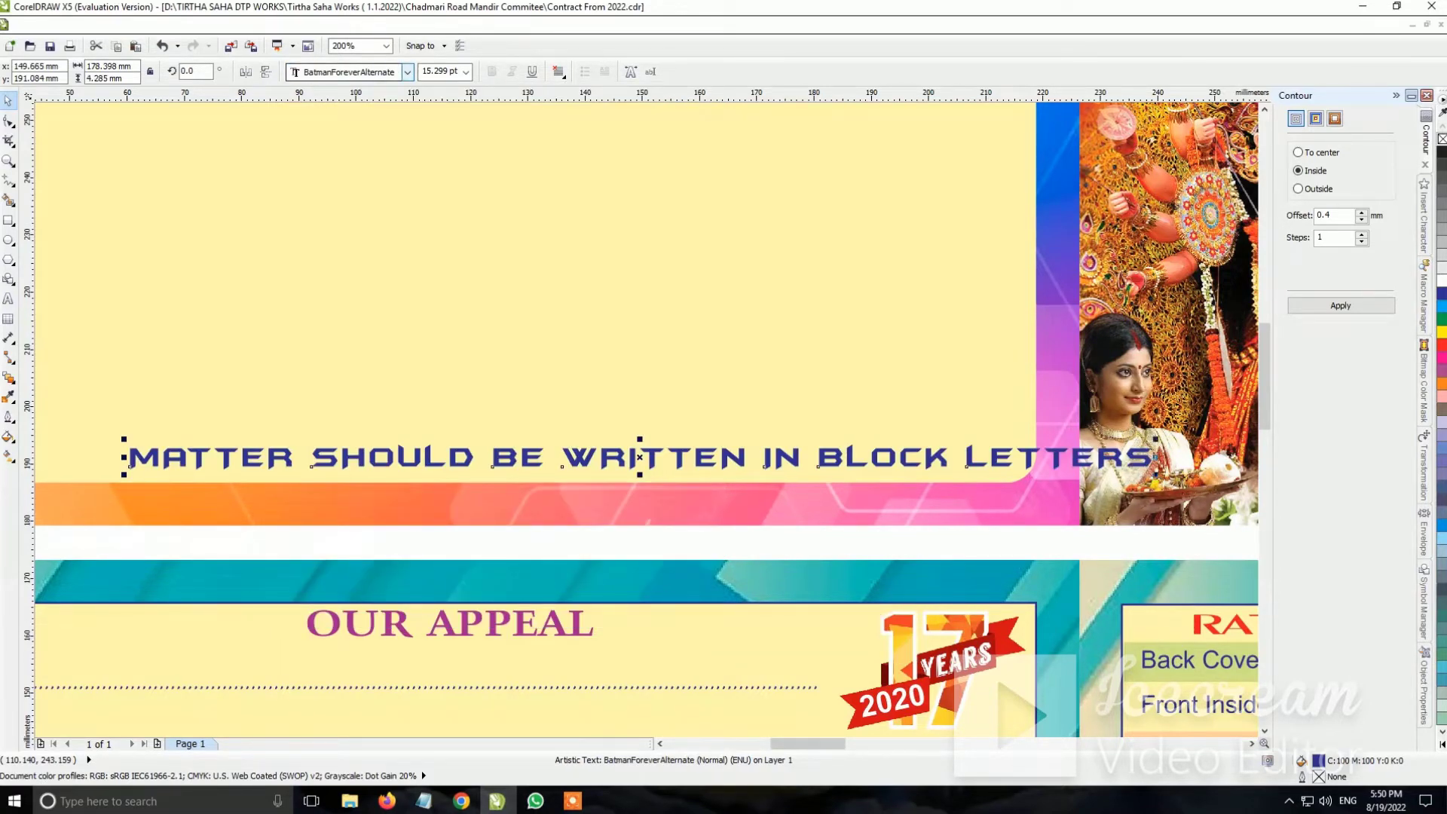
Size the instruction line to 15 pt, squeeze it horizontally and shift it left
{"action": "left_click", "coordinate": [441, 71]}
{"action": "type", "text": "15"}
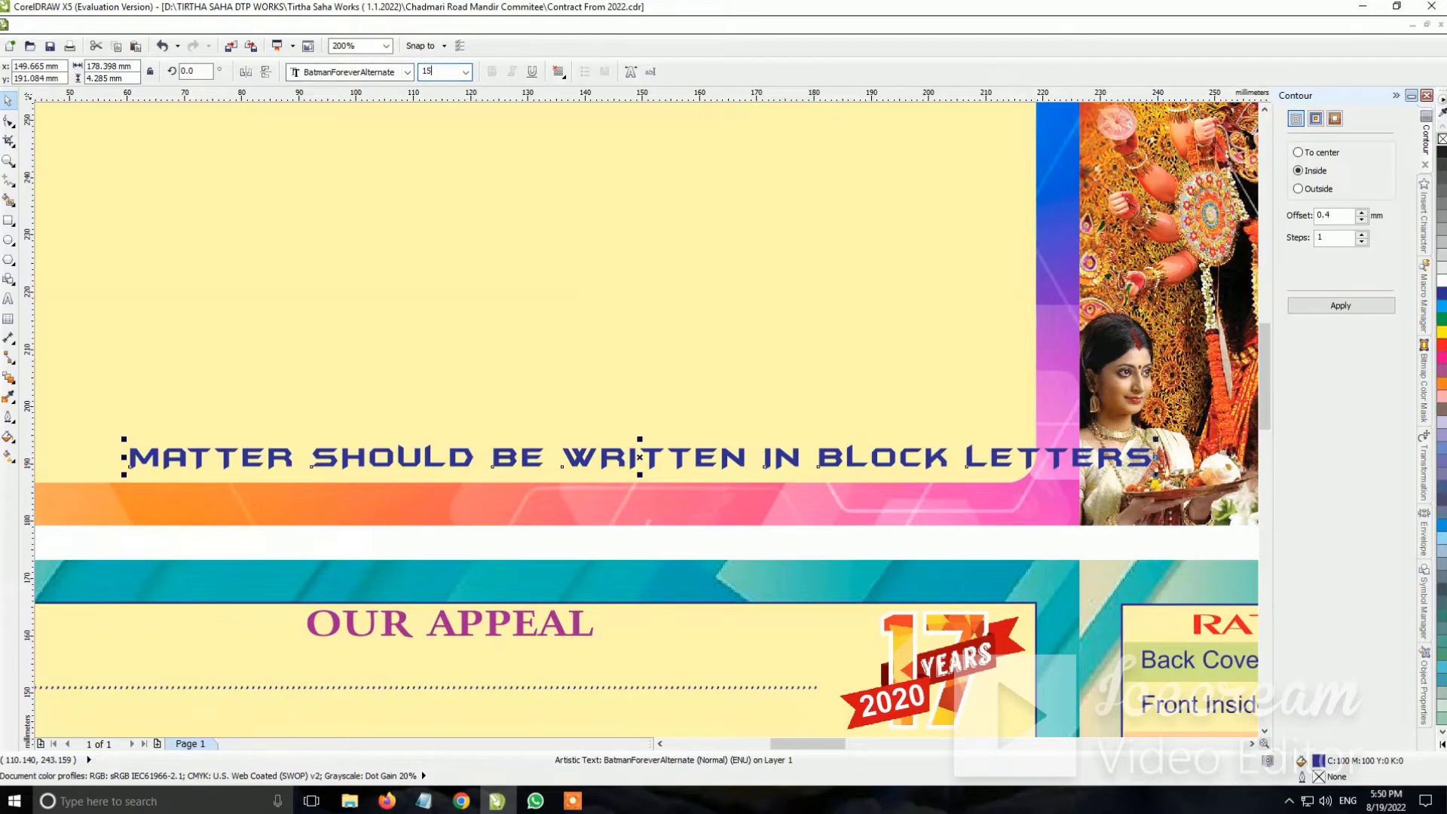
{"action": "key", "text": "Return"}
{"action": "scroll", "coordinate": [819, 438], "scroll_direction": "down", "scroll_amount": 1}
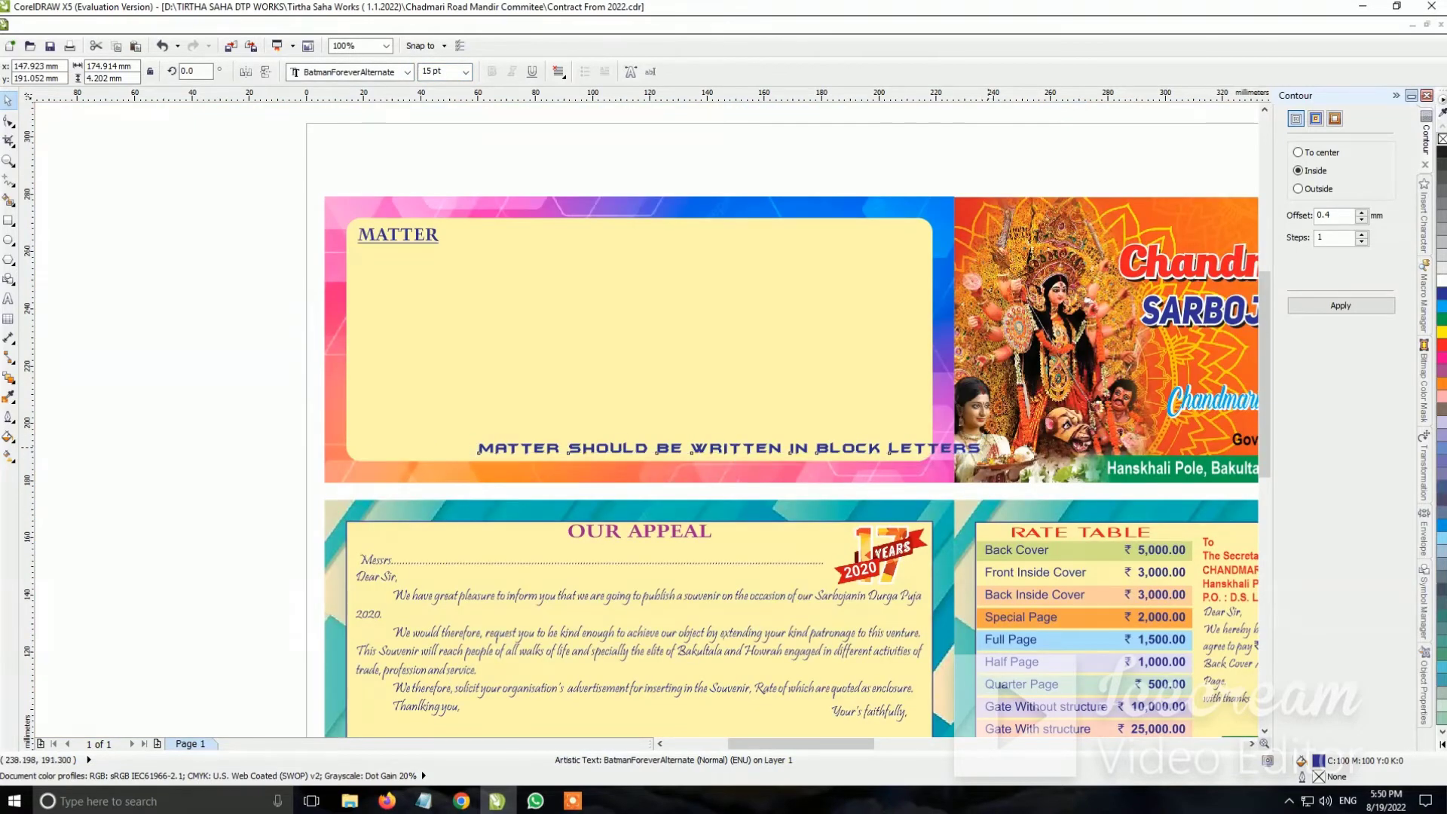
{"action": "left_click_drag", "start_coordinate": [981, 448], "coordinate": [899, 449]}
{"action": "scroll", "coordinate": [713, 446], "scroll_direction": "up", "scroll_amount": 1}
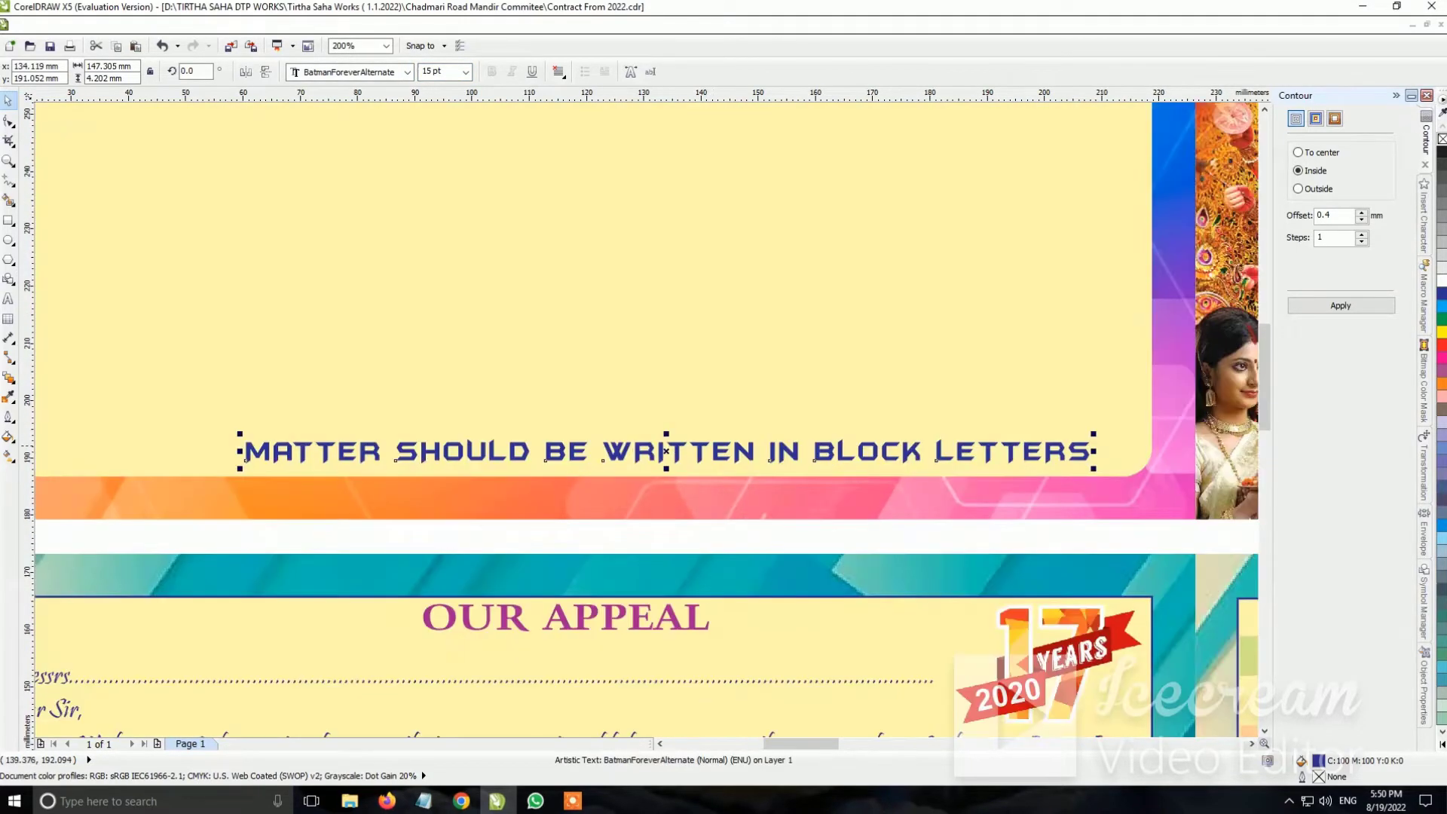
{"action": "left_click_drag", "start_coordinate": [666, 450], "coordinate": [566, 453]}
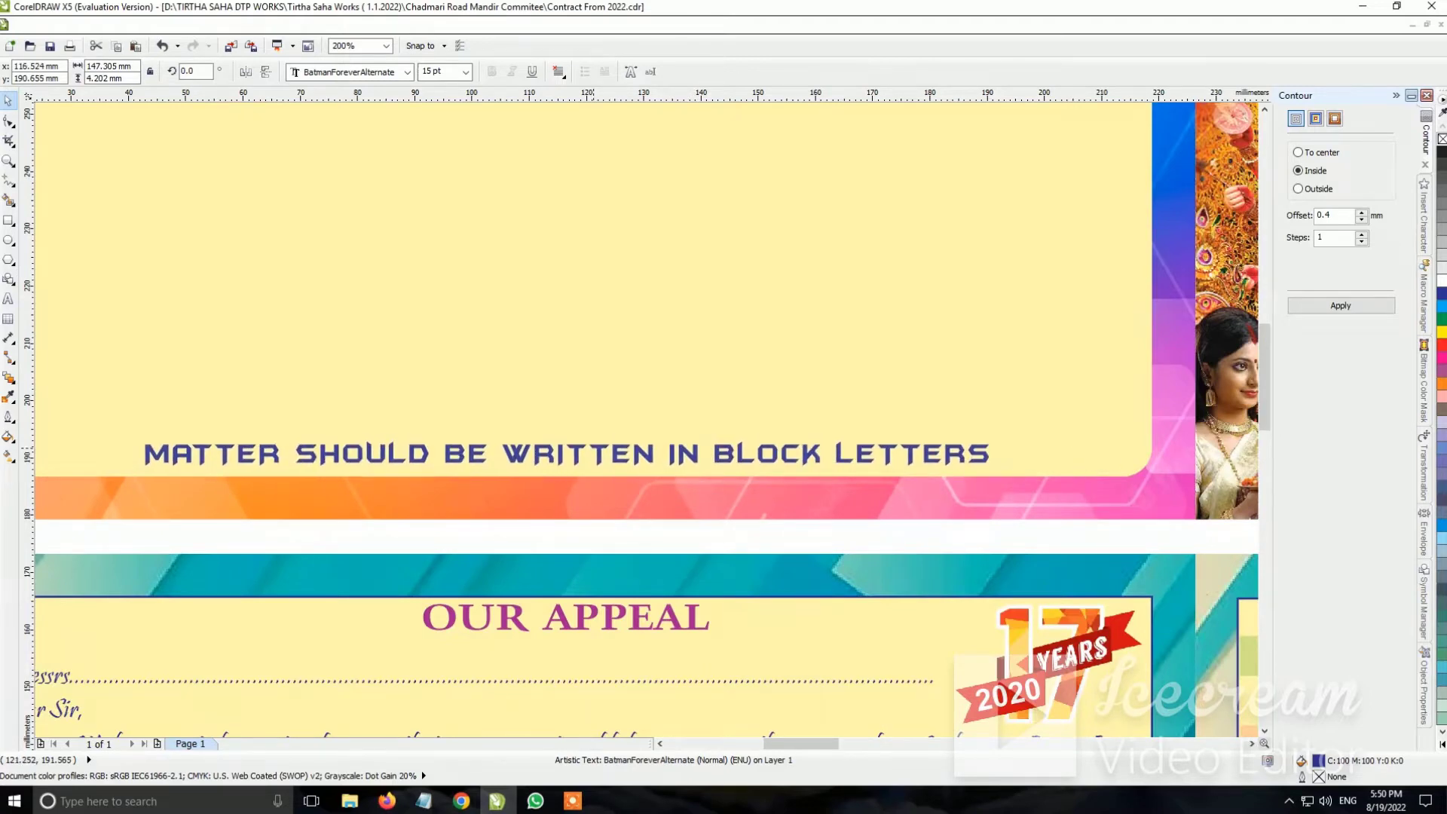
{"action": "scroll", "coordinate": [712, 452], "scroll_direction": "down", "scroll_amount": 1}
{"action": "left_click", "coordinate": [712, 452], "text": "shift"}
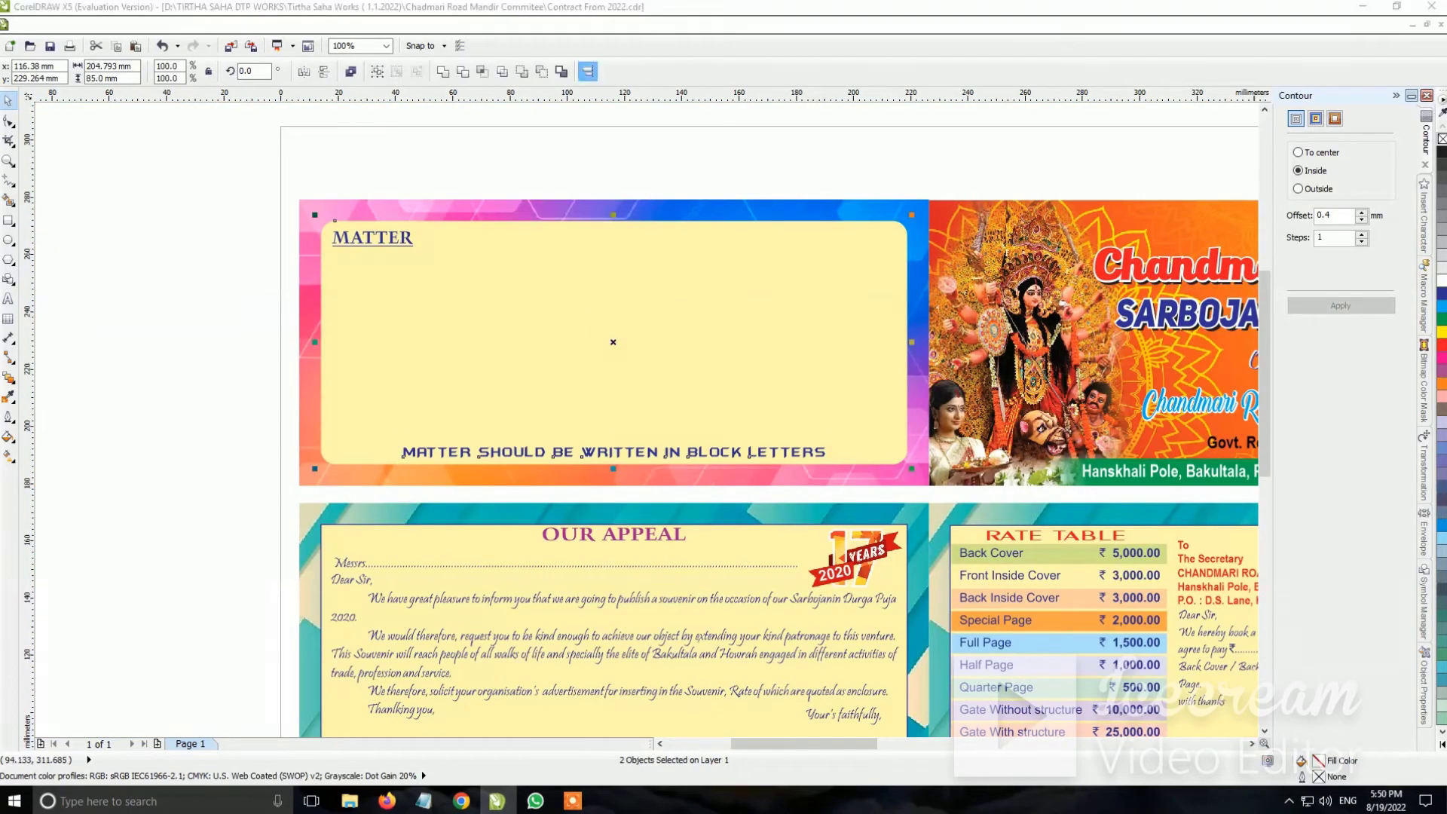
Select the MATTER panel alone, closing the alignment and solid fill settings unchanged
{"action": "key", "text": "ctrl+shift+a"}
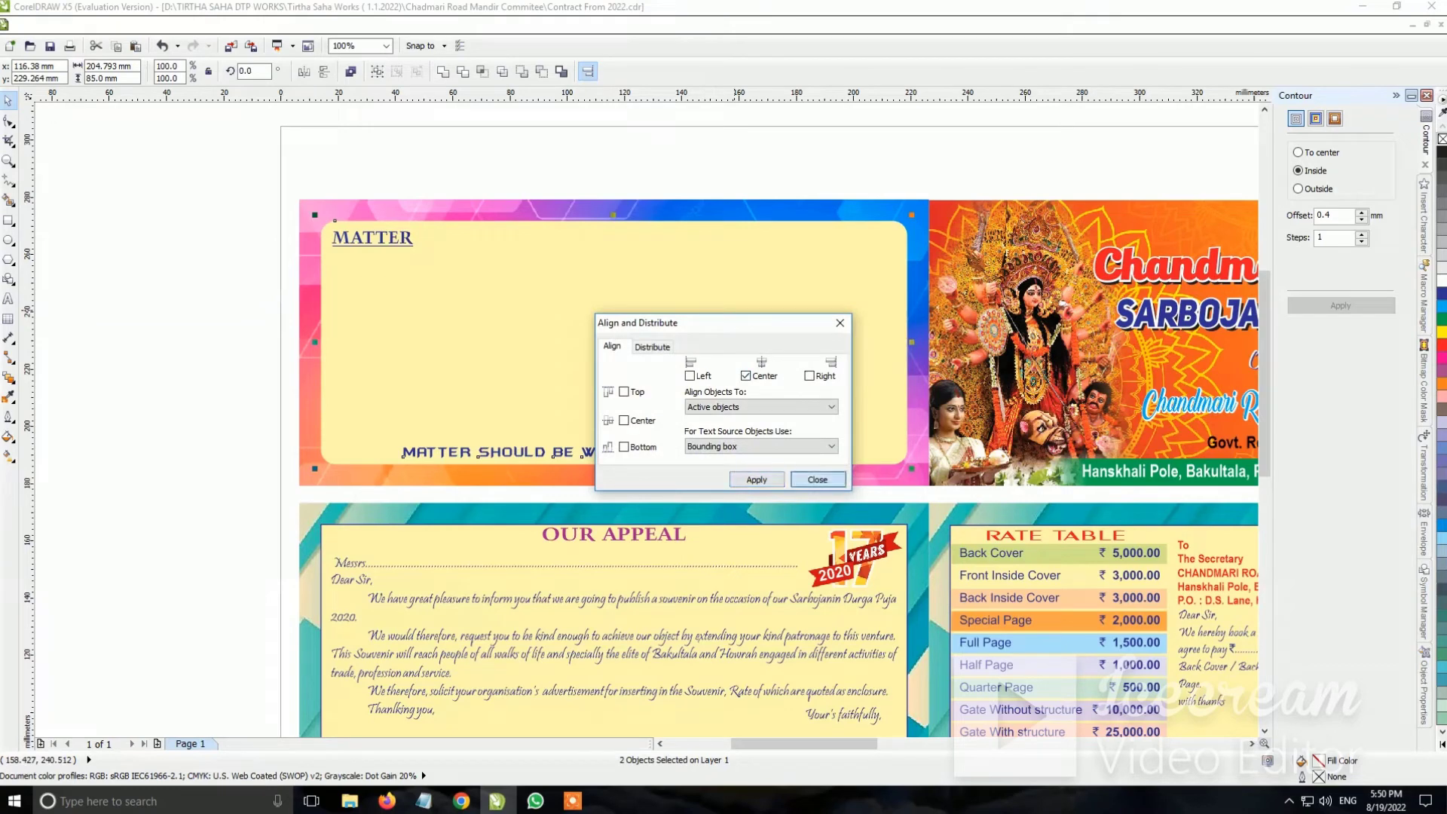
{"action": "left_click", "coordinate": [817, 479]}
{"action": "left_click", "coordinate": [712, 309]}
{"action": "scroll", "coordinate": [713, 309], "scroll_direction": "up", "scroll_amount": 1}
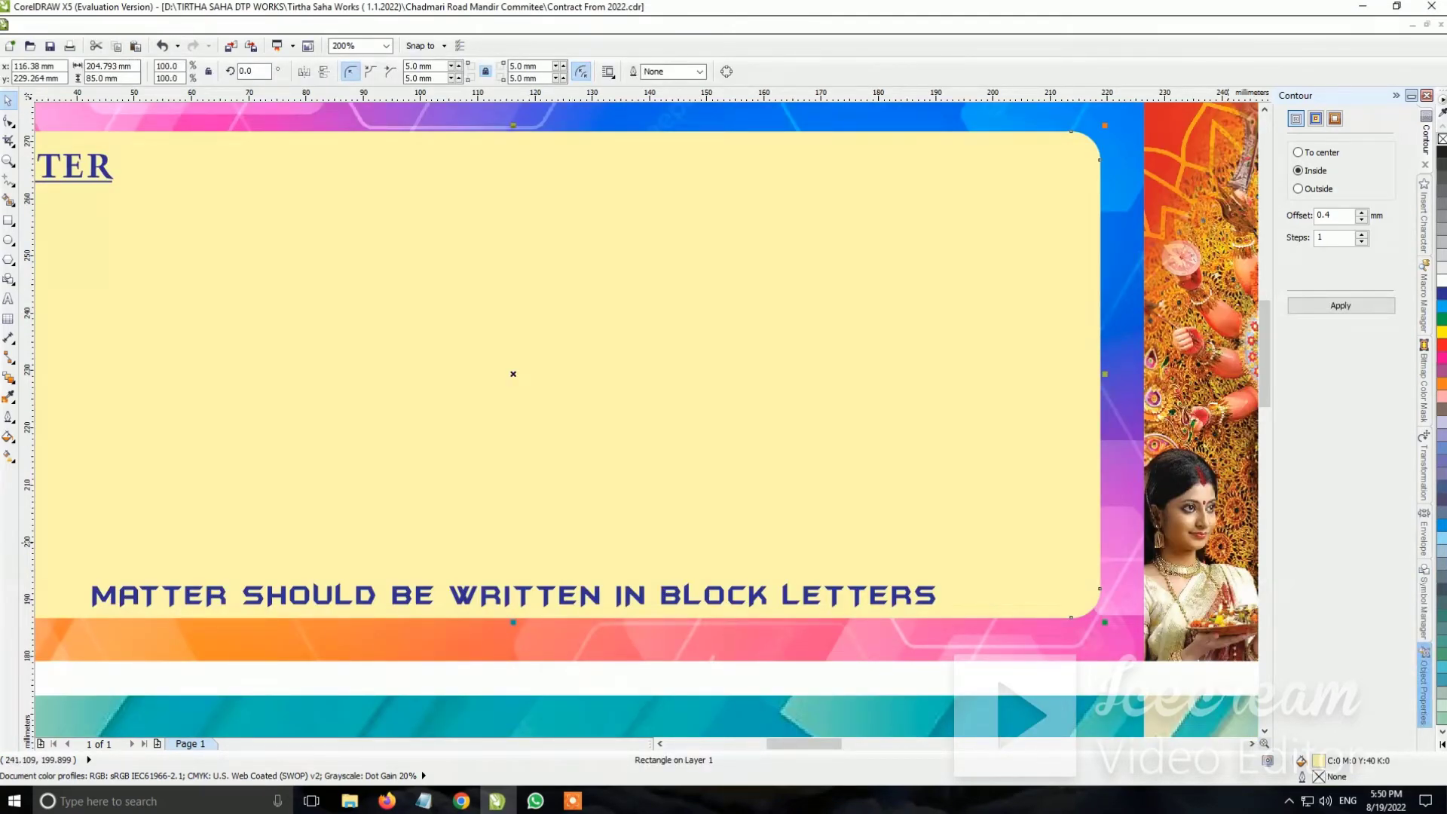
{"action": "key", "text": "shift+F11"}
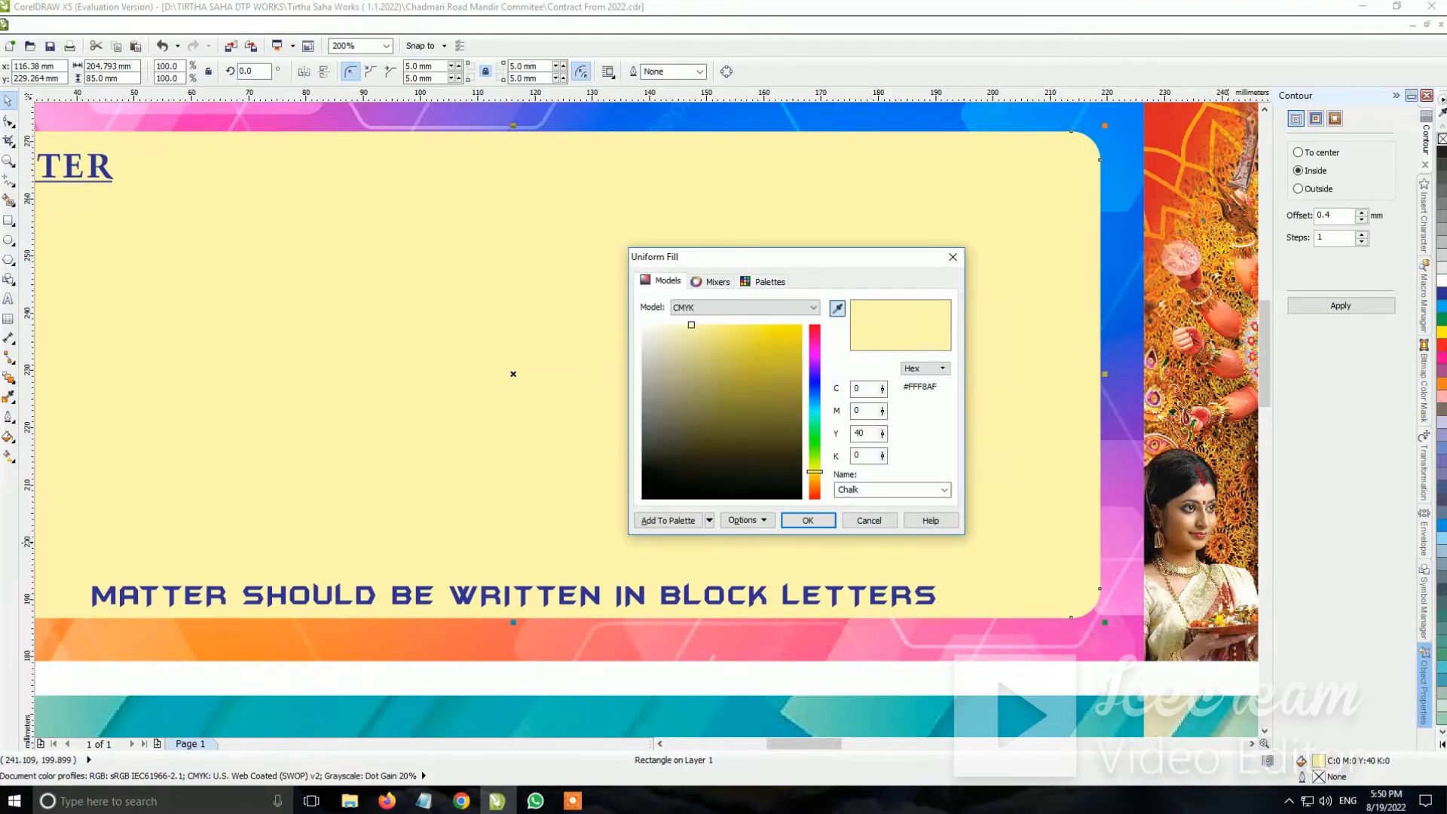
{"action": "left_click", "coordinate": [953, 256]}
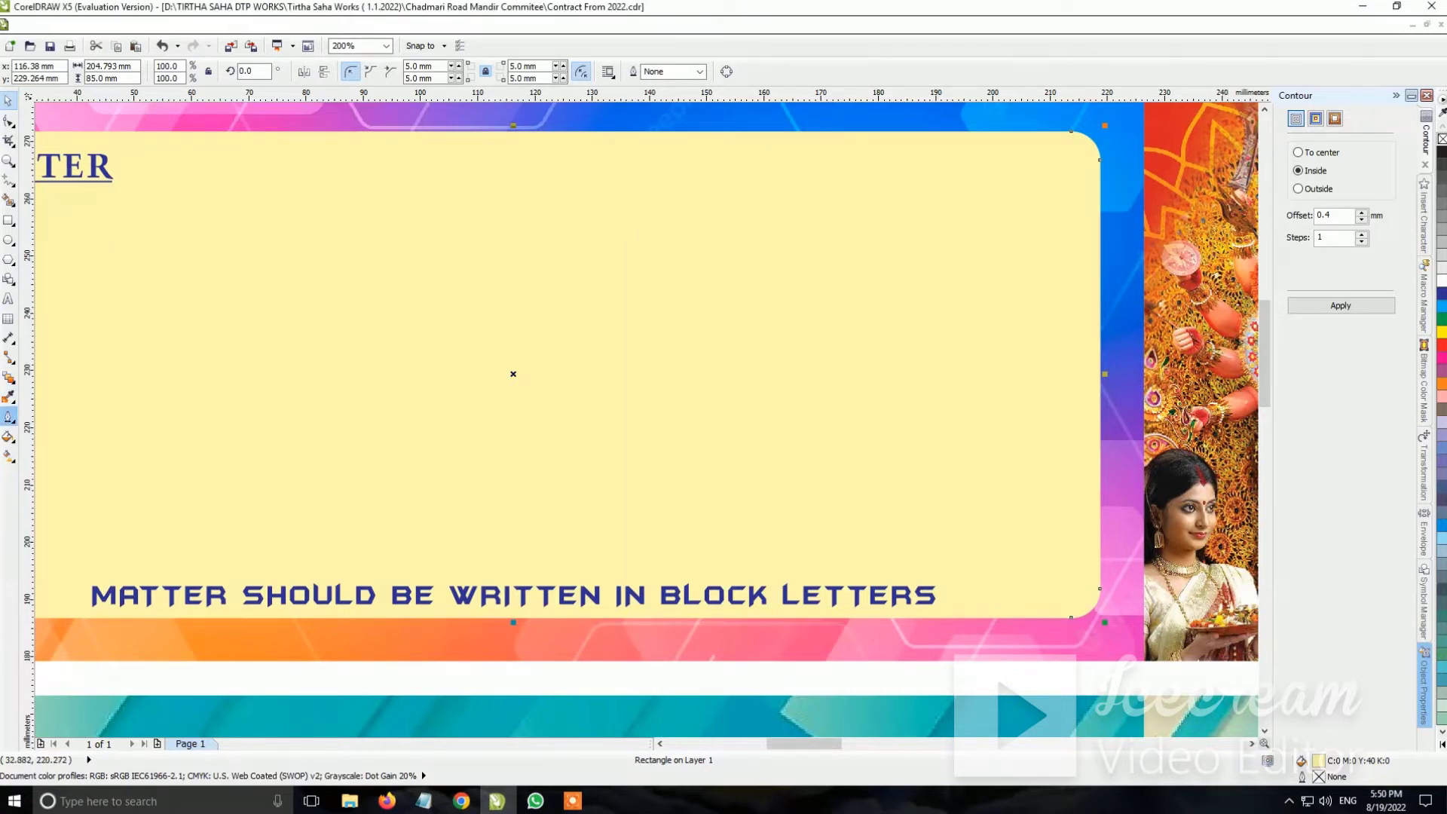
Apply a radial fountain fill to the MATTER panel, white at centre fading to yellow
{"action": "left_click", "coordinate": [9, 436]}
{"action": "left_click", "coordinate": [53, 450]}
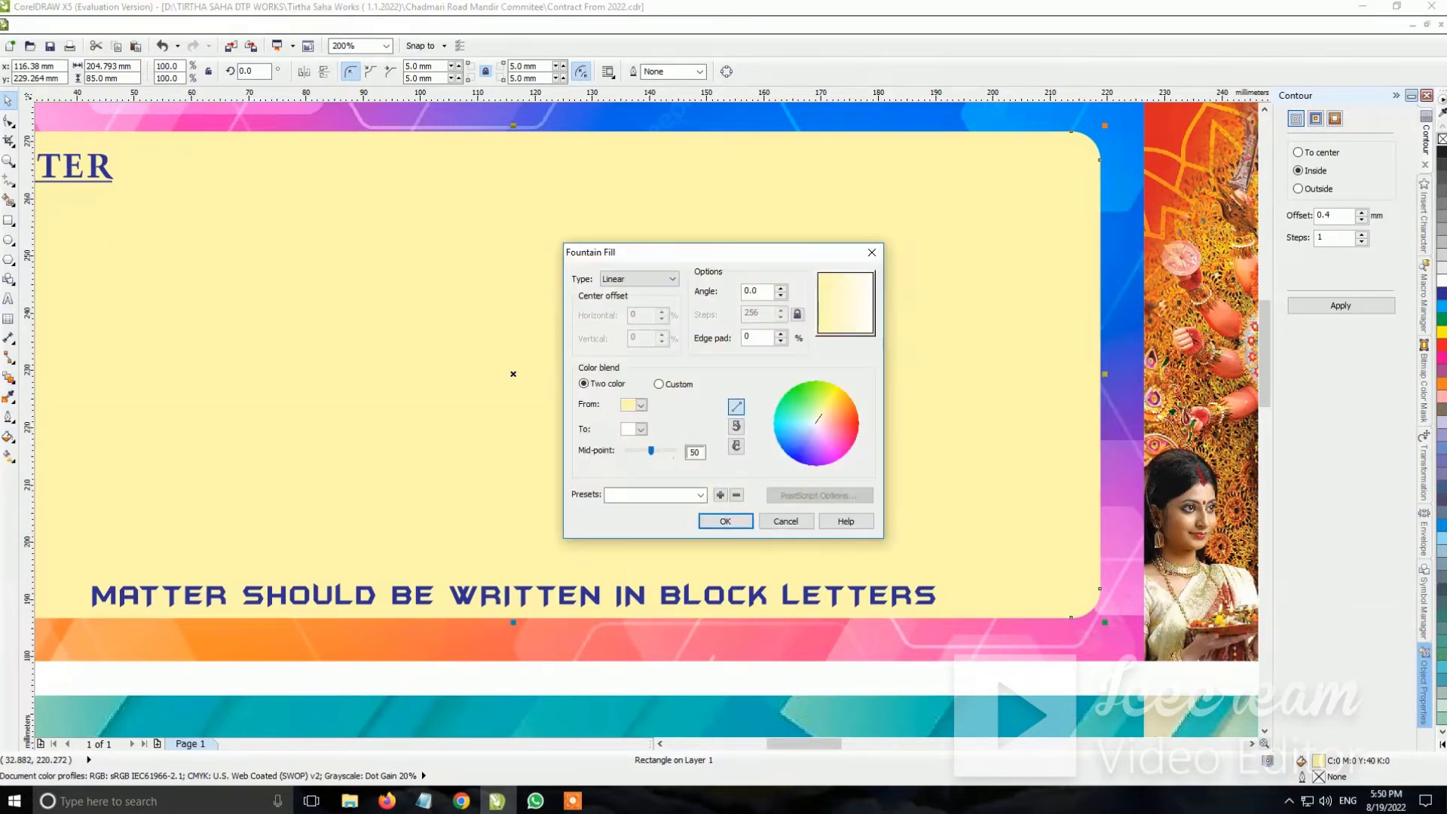
{"action": "left_click", "coordinate": [639, 279]}
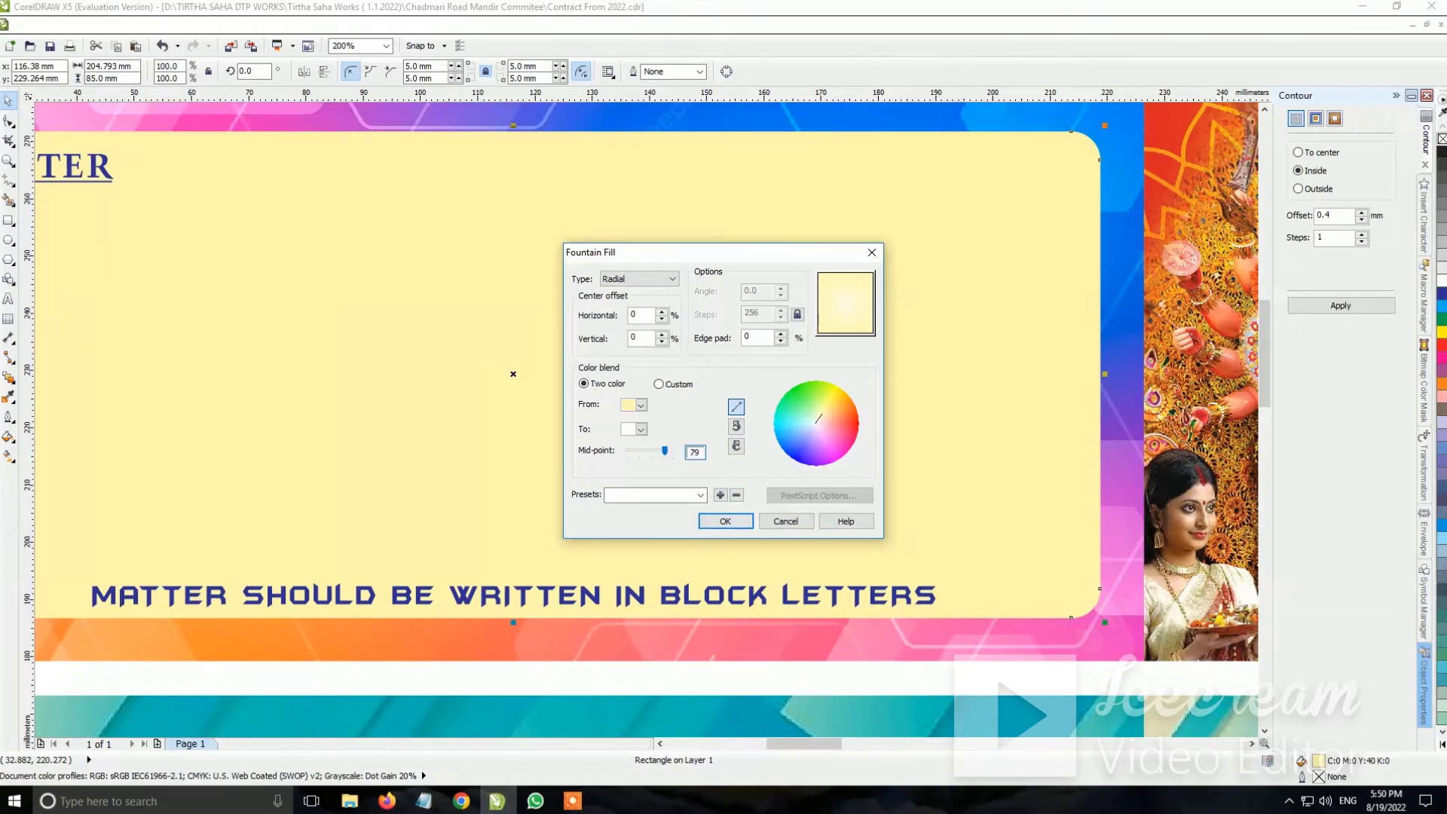
{"action": "left_click", "coordinate": [725, 521]}
{"action": "scroll", "coordinate": [808, 344], "scroll_direction": "down", "scroll_amount": 1}
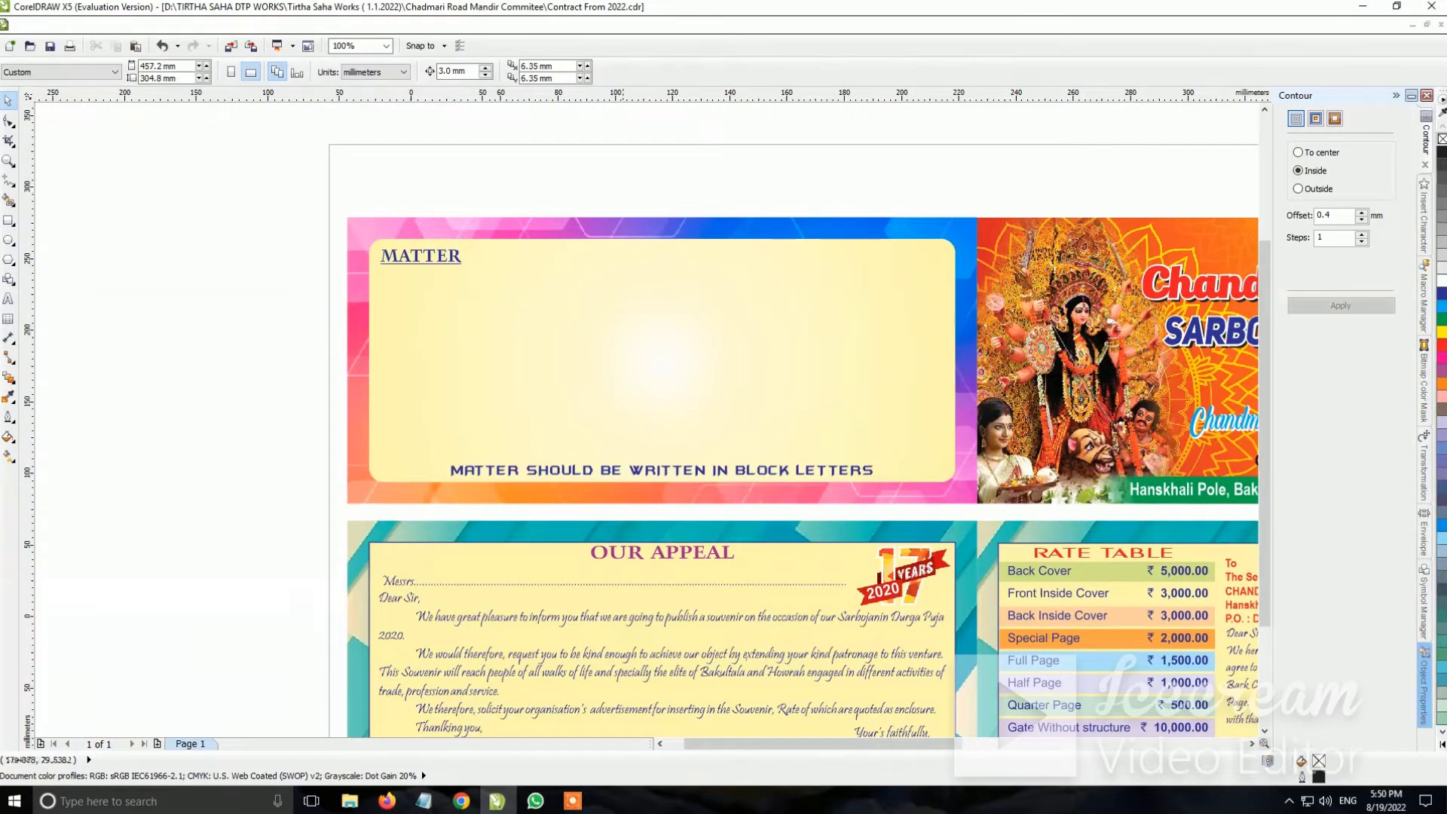
{"action": "scroll", "coordinate": [641, 270], "scroll_direction": "down", "scroll_amount": 1}
{"action": "scroll", "coordinate": [771, 315], "scroll_direction": "up", "scroll_amount": 2}
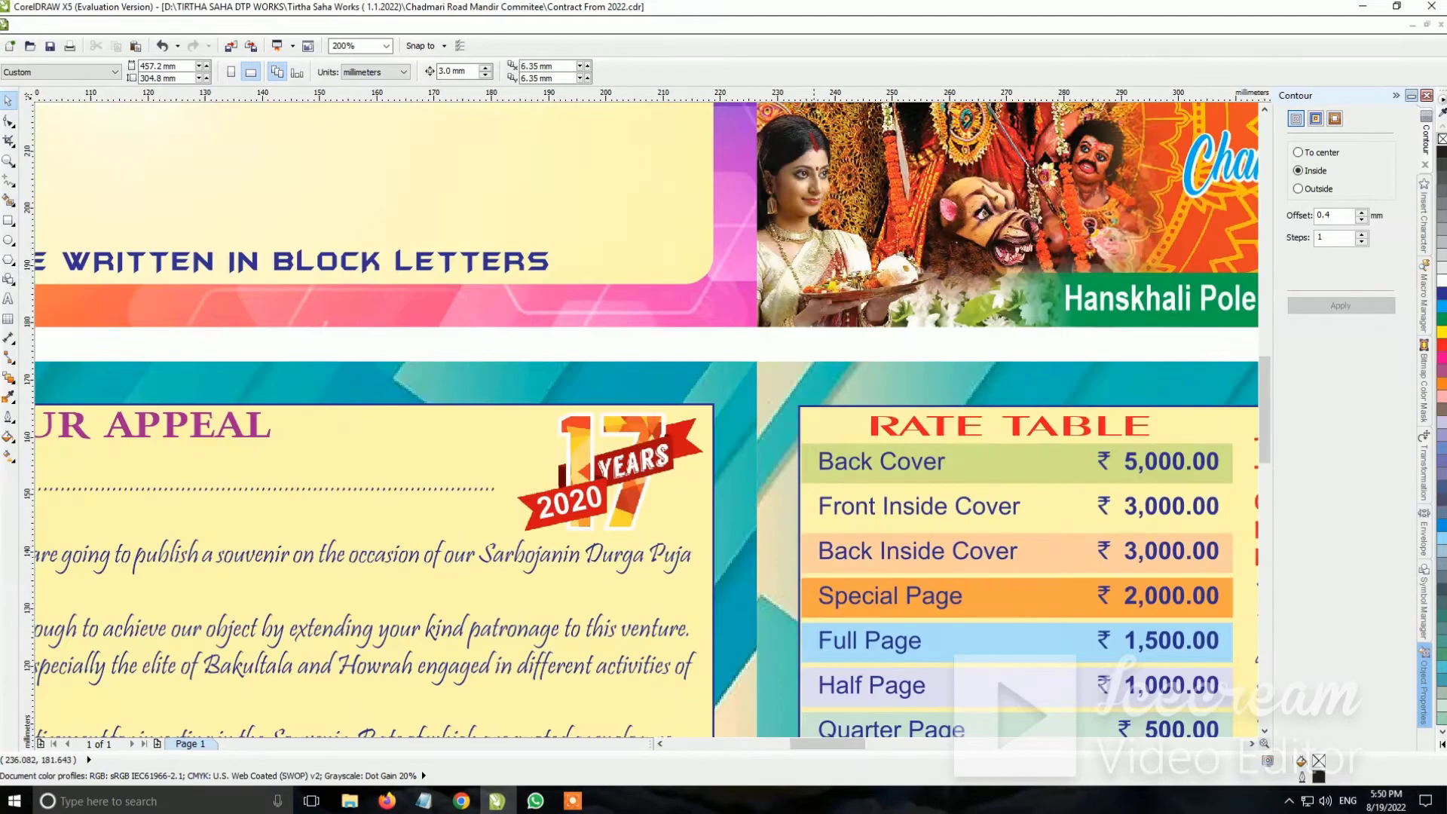
{"action": "scroll", "coordinate": [771, 314], "scroll_direction": "up", "scroll_amount": 2}
{"action": "scroll", "coordinate": [646, 417], "scroll_direction": "up", "scroll_amount": 2}
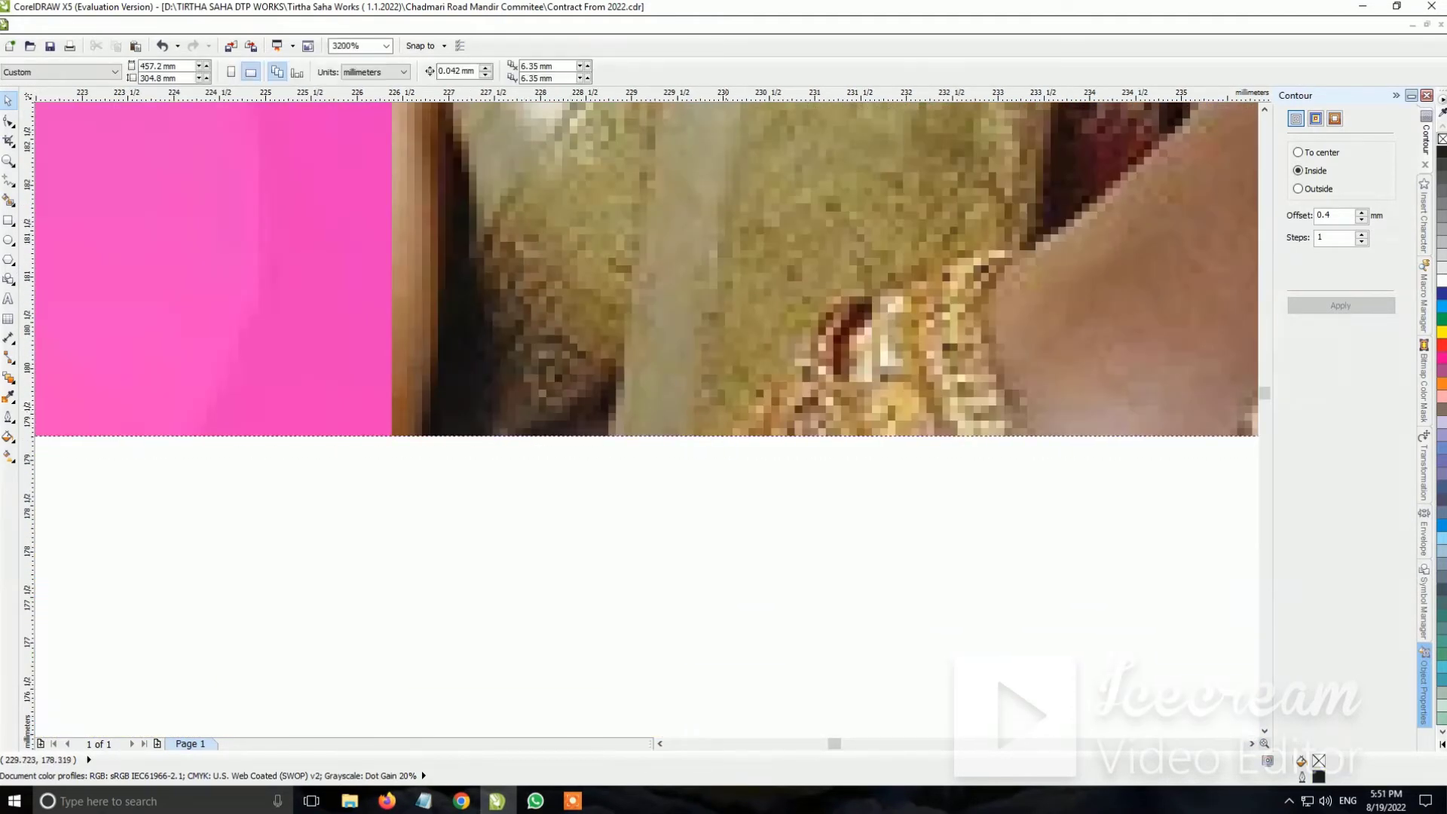
{"action": "scroll", "coordinate": [697, 521], "scroll_direction": "down", "scroll_amount": 4}
{"action": "scroll", "coordinate": [697, 521], "scroll_direction": "down", "scroll_amount": 2}
{"action": "scroll", "coordinate": [779, 637], "scroll_direction": "up", "scroll_amount": 1}
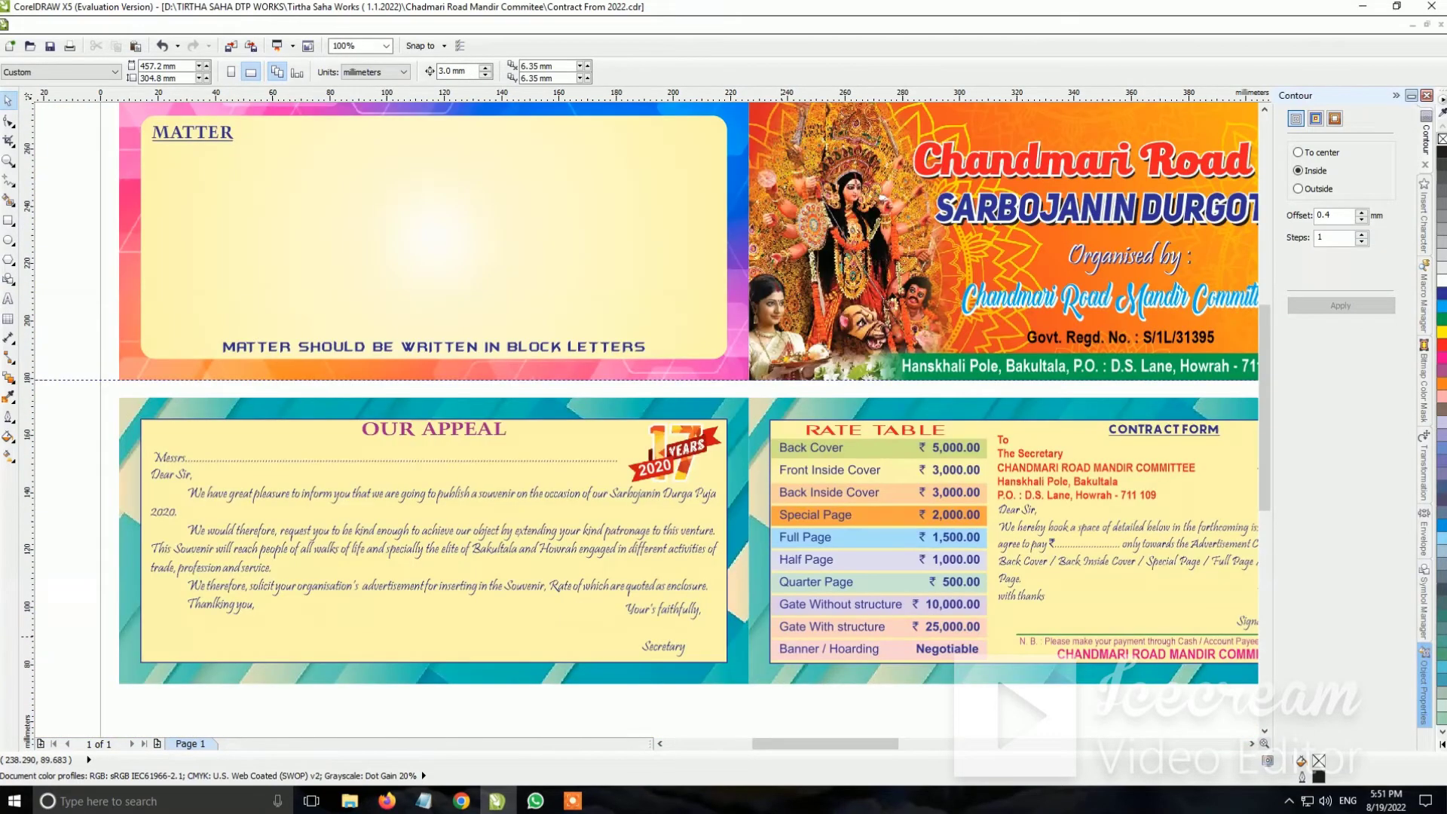
{"action": "scroll", "coordinate": [778, 452], "scroll_direction": "down", "scroll_amount": 1}
Select the Our Appeal letter text and review it in the text editor
{"action": "scroll", "coordinate": [562, 475], "scroll_direction": "up", "scroll_amount": 1}
{"action": "left_click", "coordinate": [562, 473]}
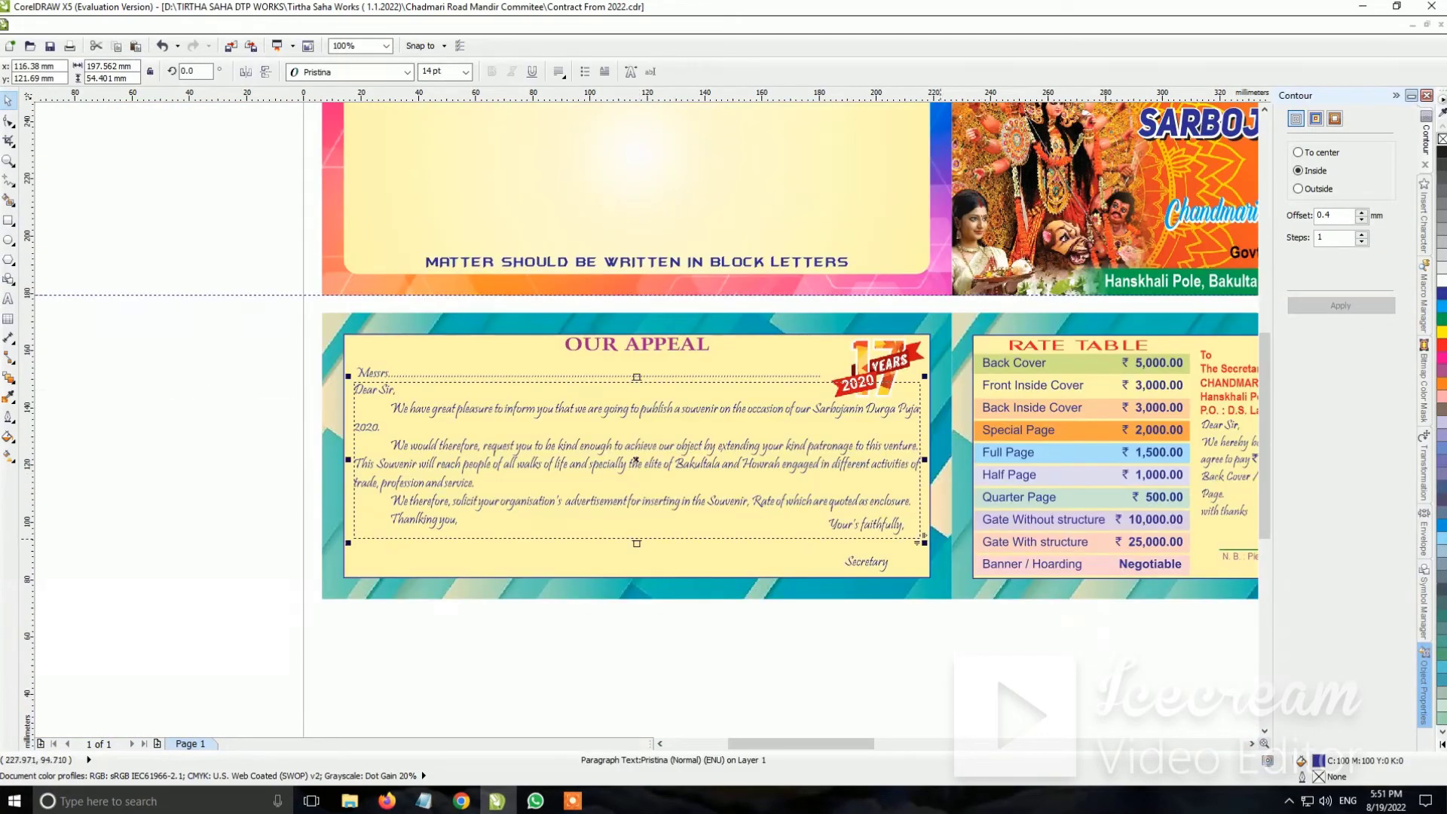
{"action": "scroll", "coordinate": [369, 437], "scroll_direction": "up", "scroll_amount": 1}
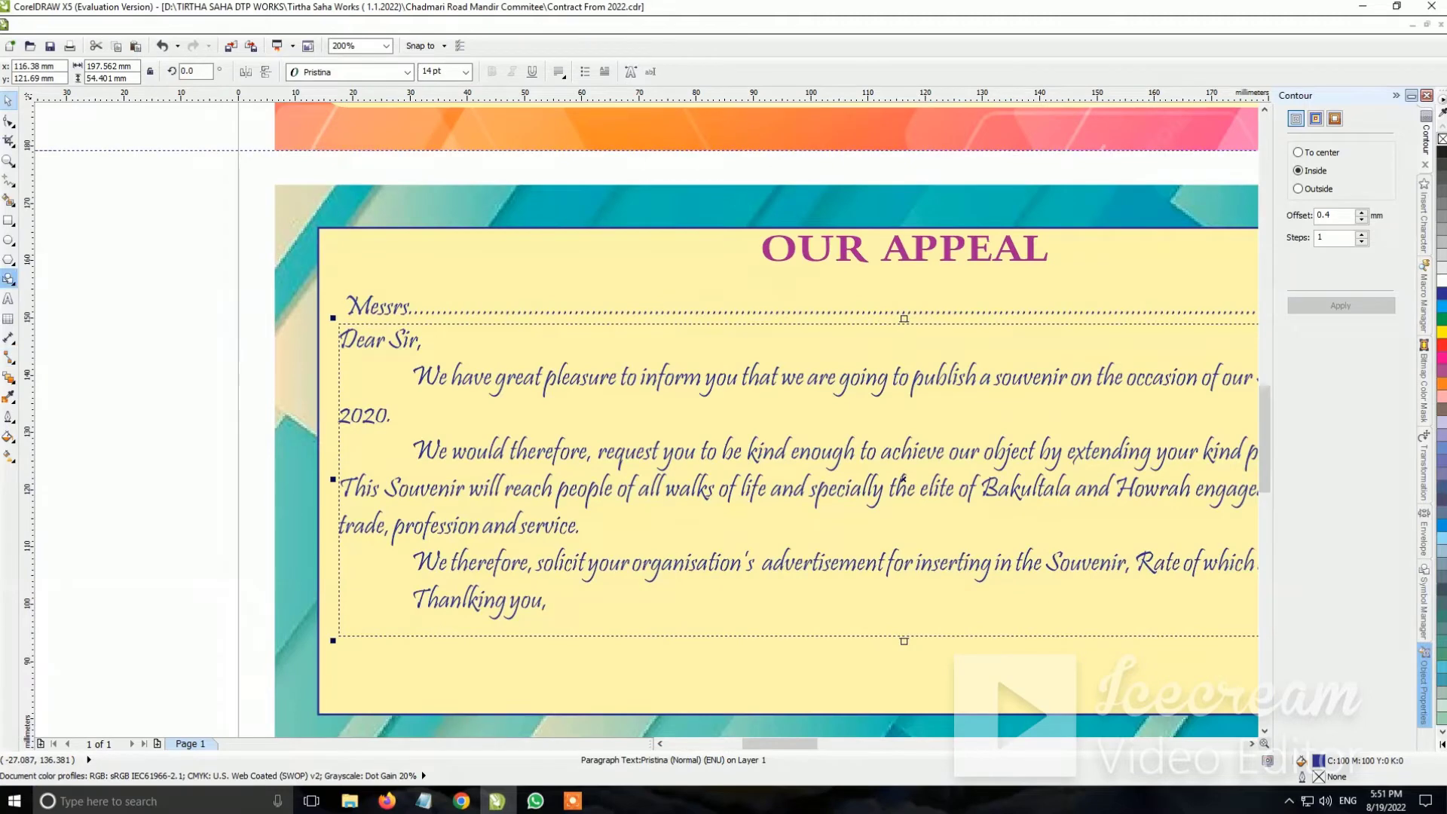
{"action": "key", "text": "F8"}
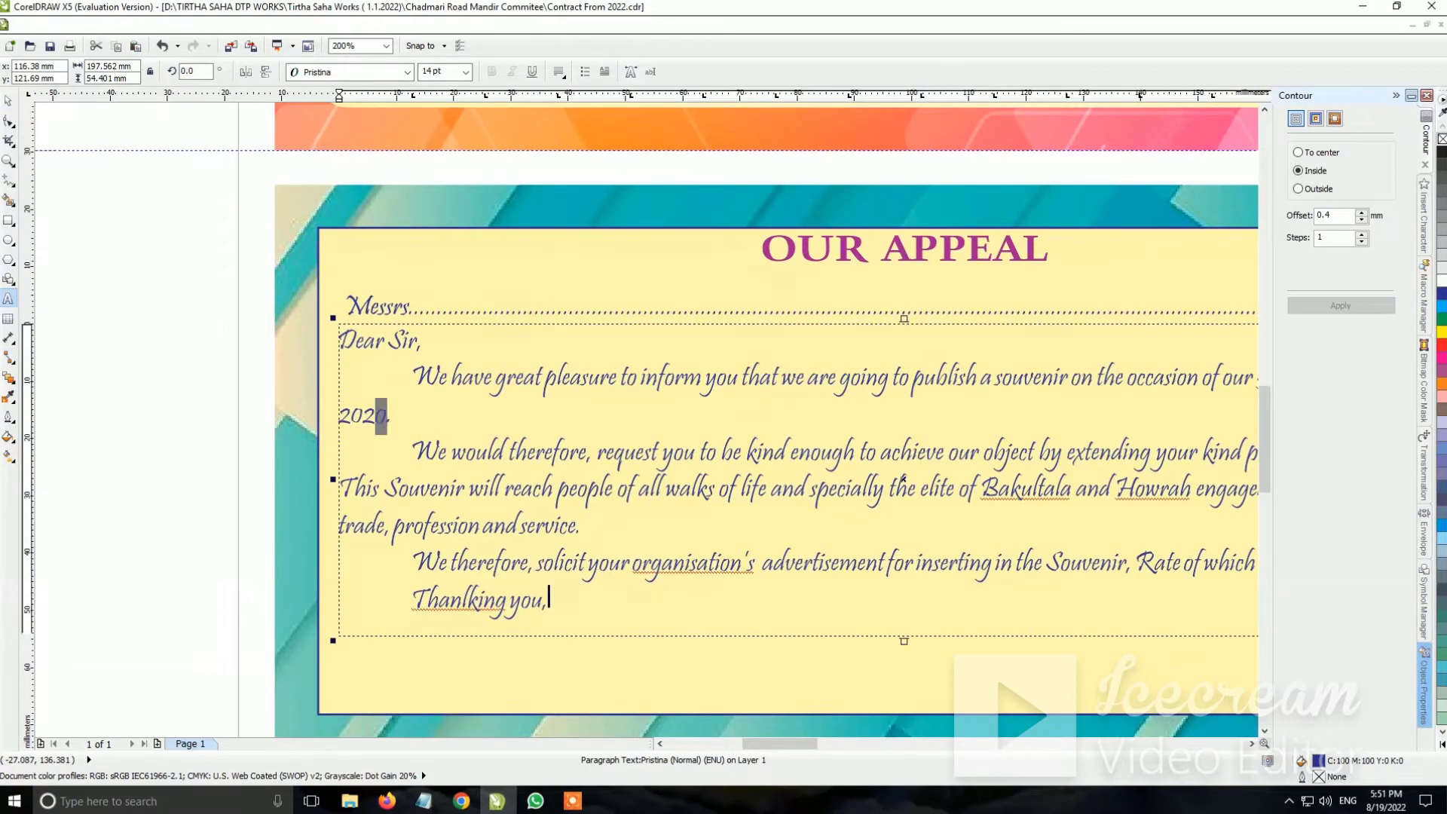
{"action": "scroll", "coordinate": [378, 410], "scroll_direction": "down", "scroll_amount": 1}
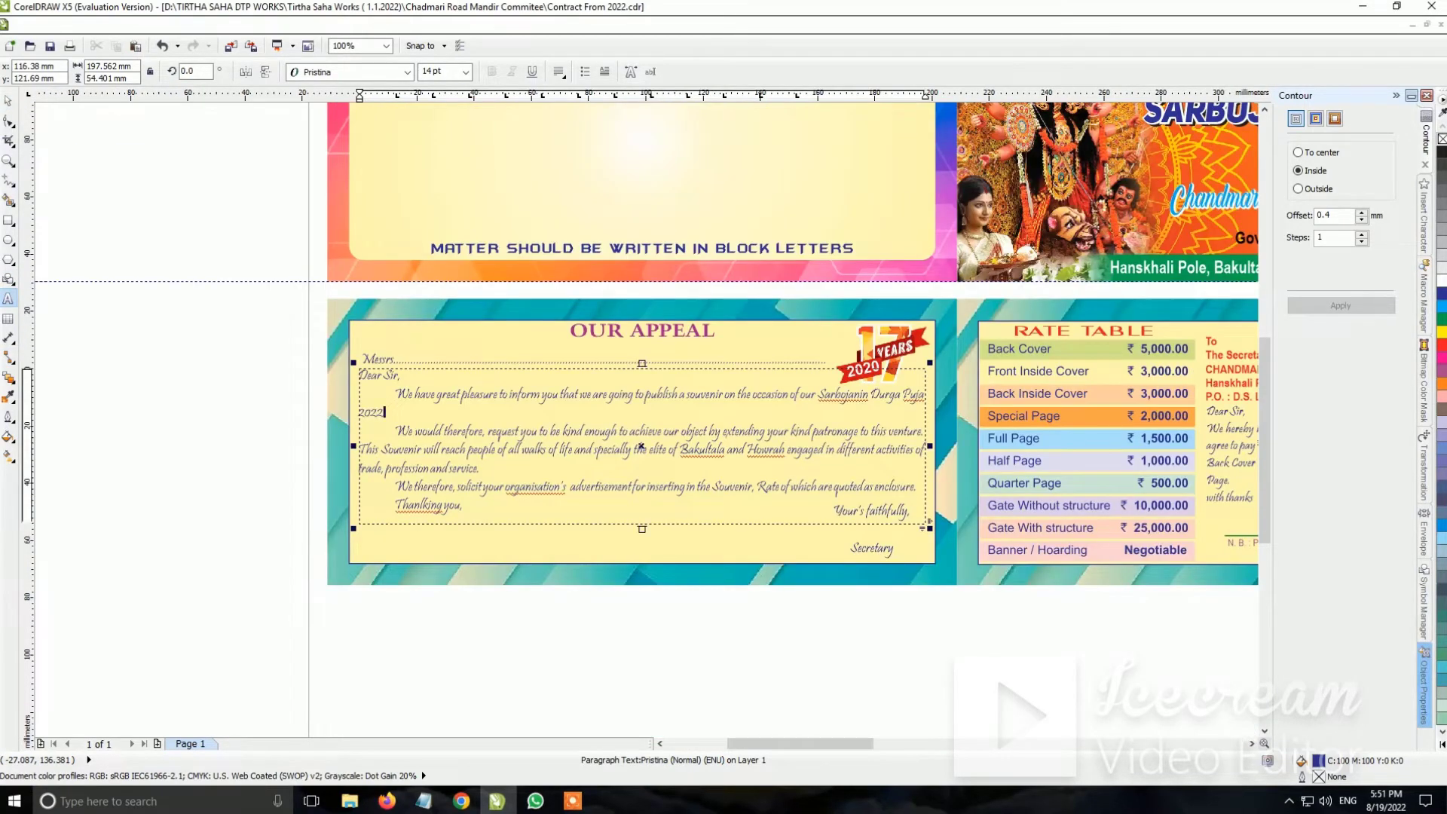
{"action": "scroll", "coordinate": [640, 446], "scroll_direction": "up", "scroll_amount": 1}
{"action": "scroll", "coordinate": [726, 476], "scroll_direction": "down", "scroll_amount": 1}
{"action": "scroll", "coordinate": [646, 467], "scroll_direction": "up", "scroll_amount": 1}
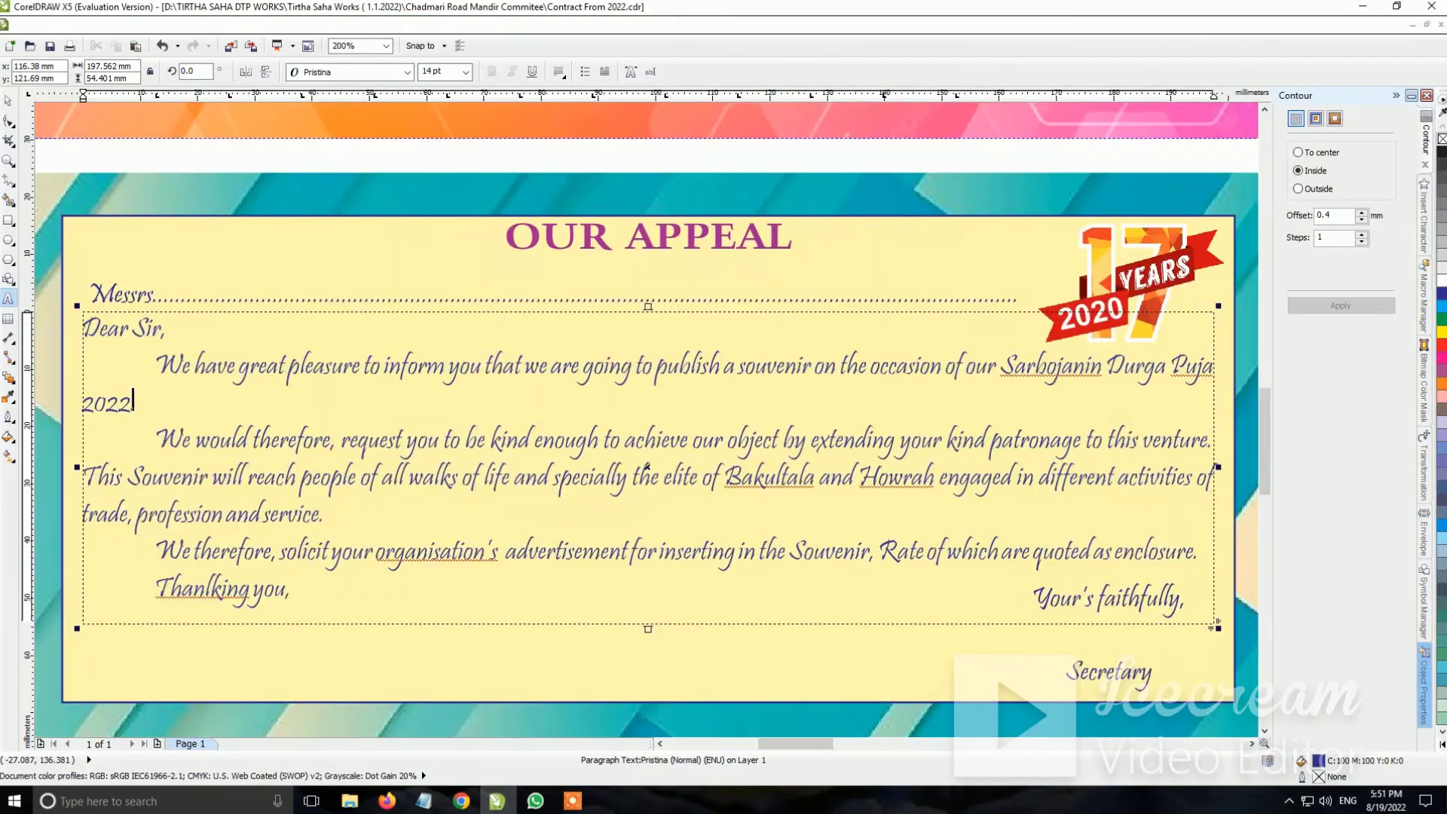
{"action": "key", "text": "ctrl+space"}
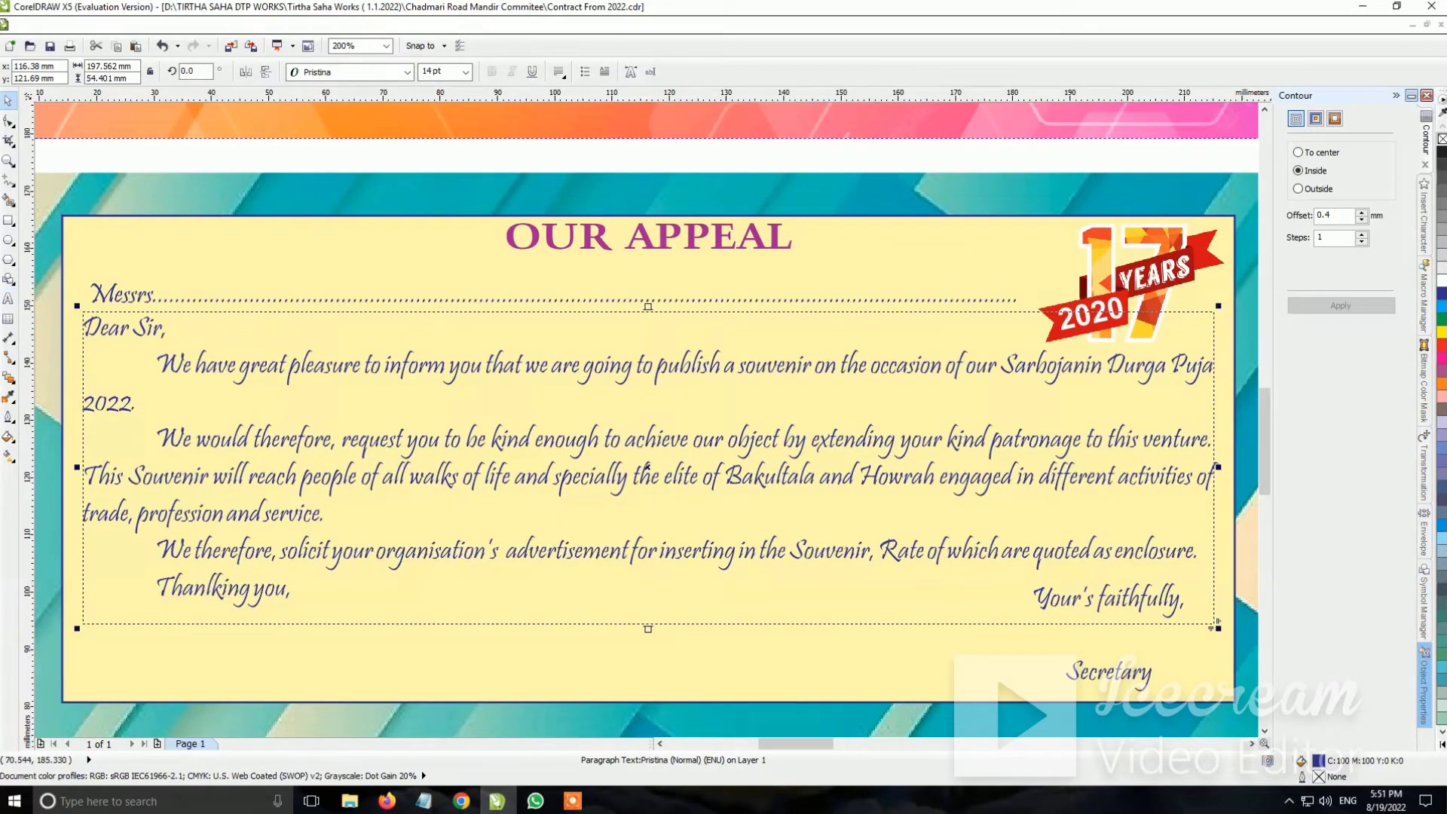
Try the Protik and Prose_Antique fonts on the letter, then undo back to Pristina
{"action": "left_click", "coordinate": [407, 71]}
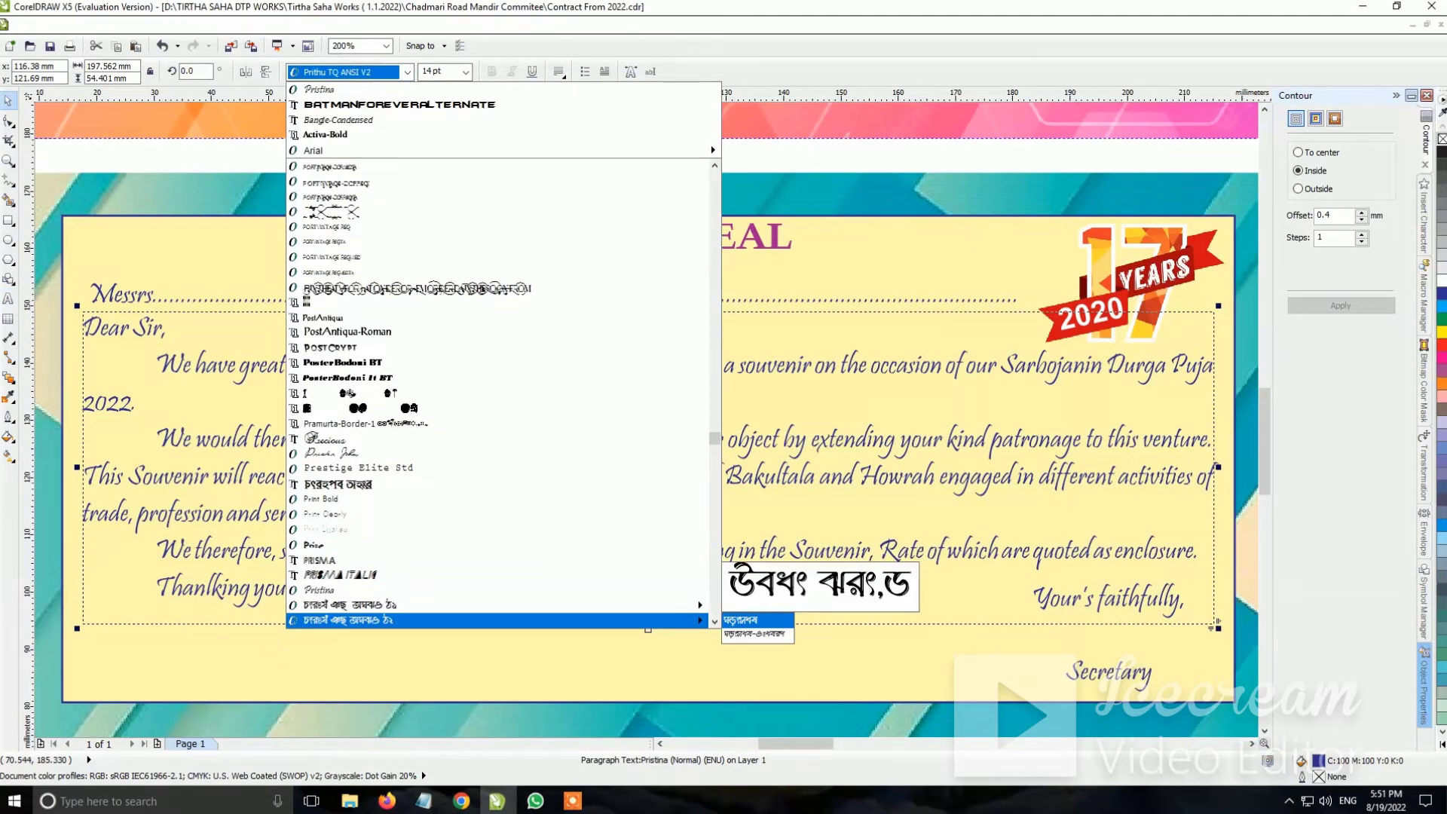
{"action": "key", "text": "Down"}
{"action": "key", "text": "Down"}
{"action": "key", "text": "Down"}
{"action": "key", "text": "Down"}
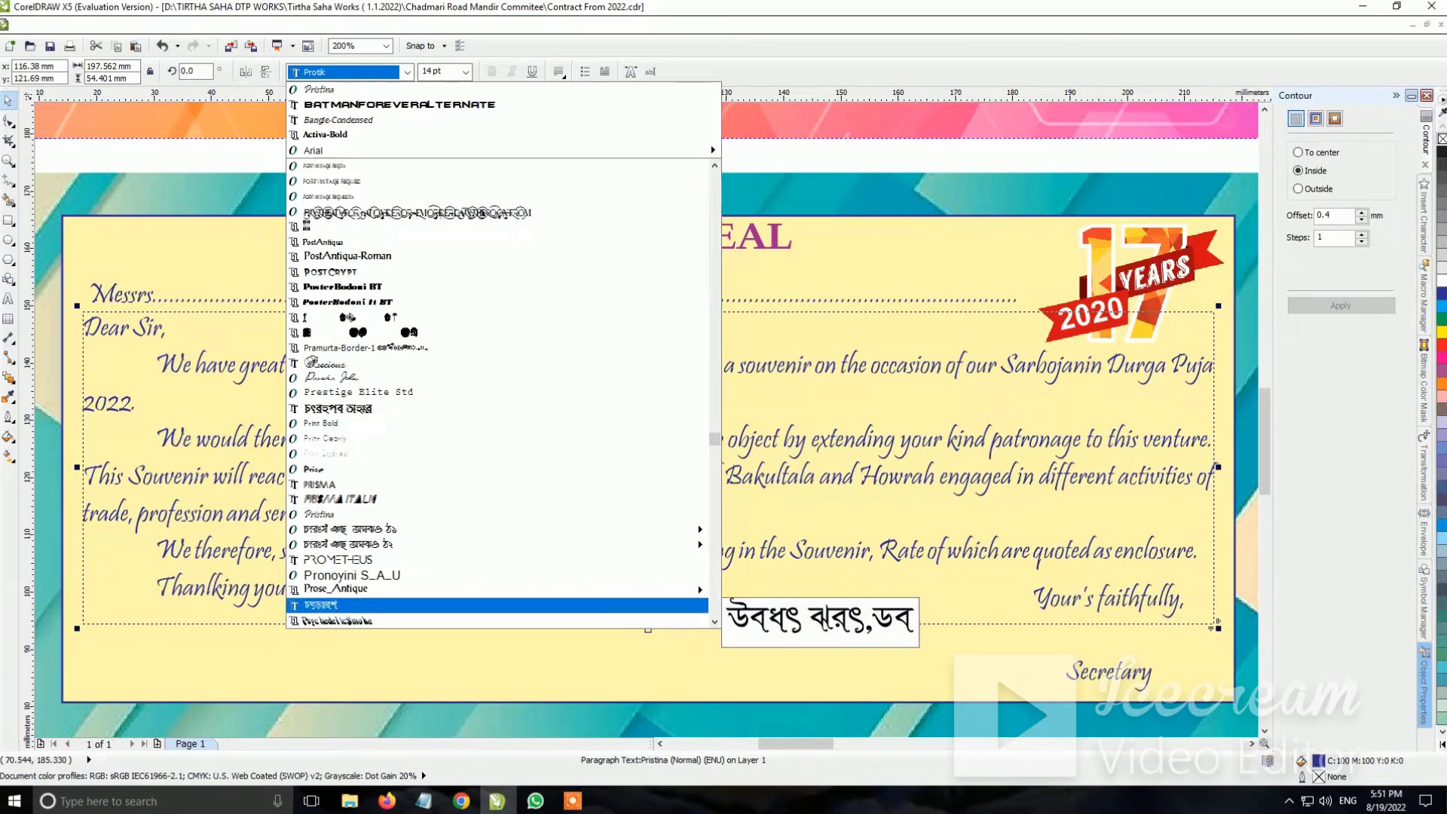
{"action": "key", "text": "Up"}
{"action": "key", "text": "Return"}
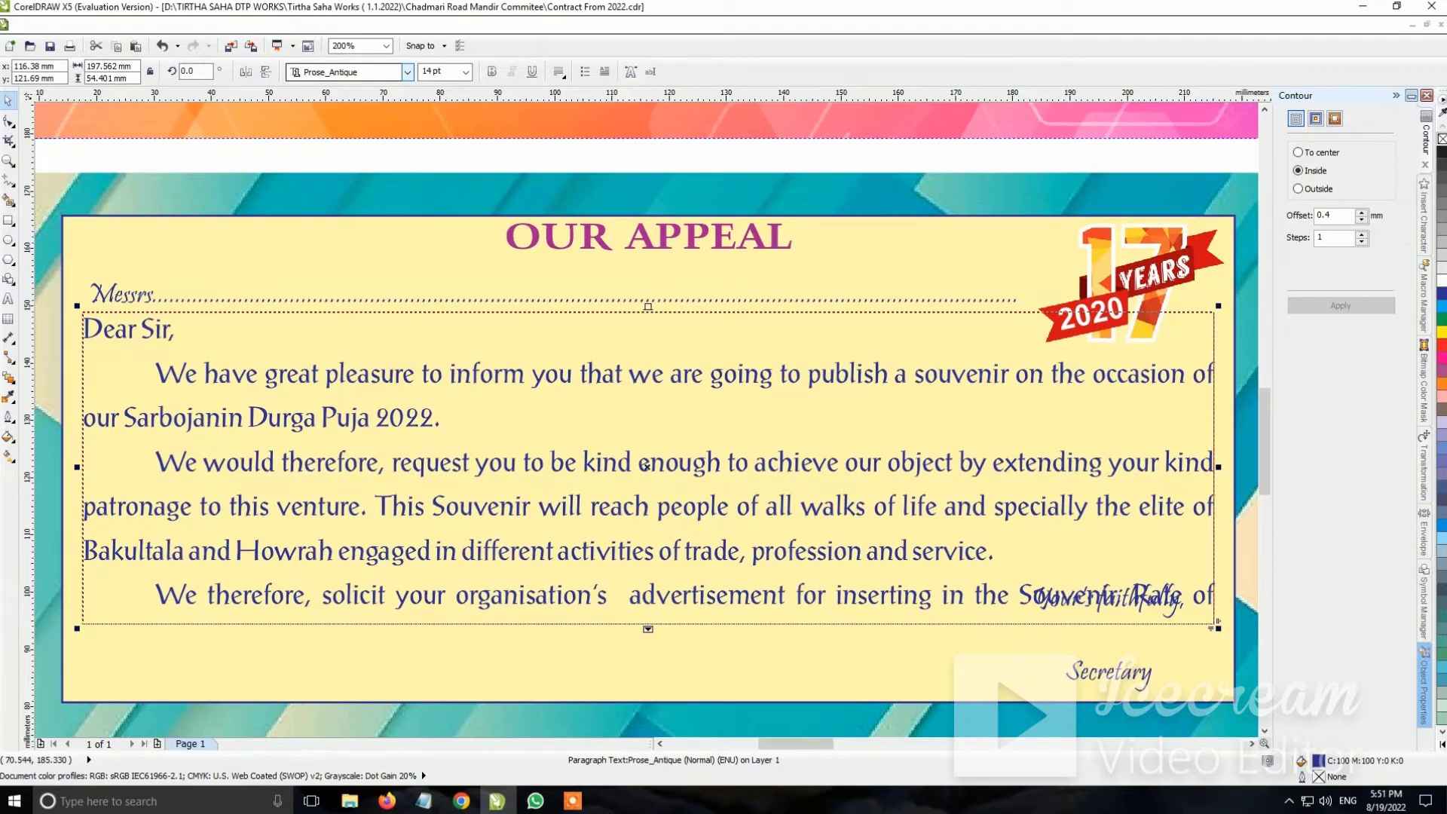
{"action": "key", "text": "ctrl+z"}
Remove the appeal background rectangle's outline and round its corners to 5 mm
{"action": "left_click", "coordinate": [647, 458]}
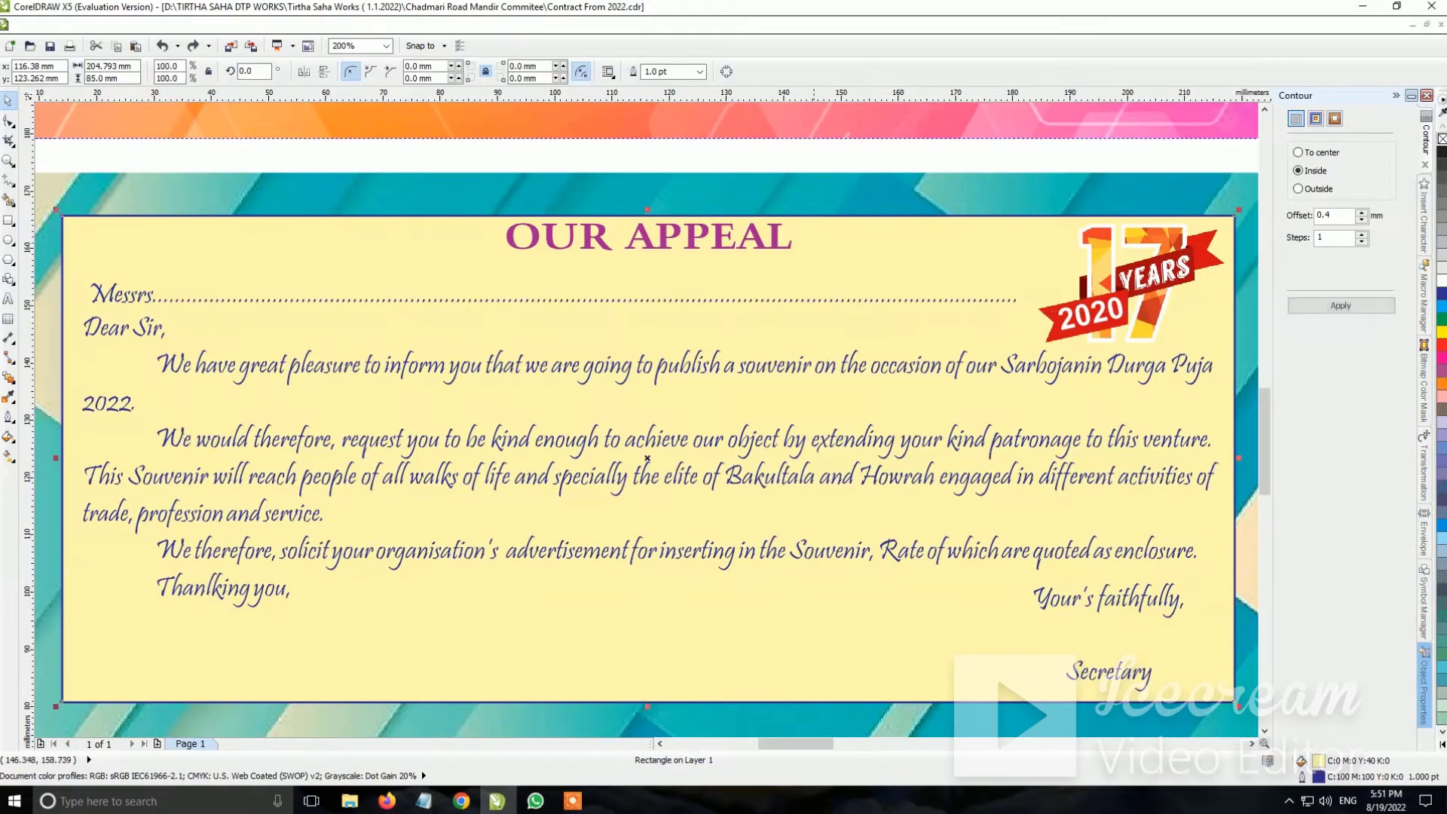
{"action": "right_click", "coordinate": [1442, 139]}
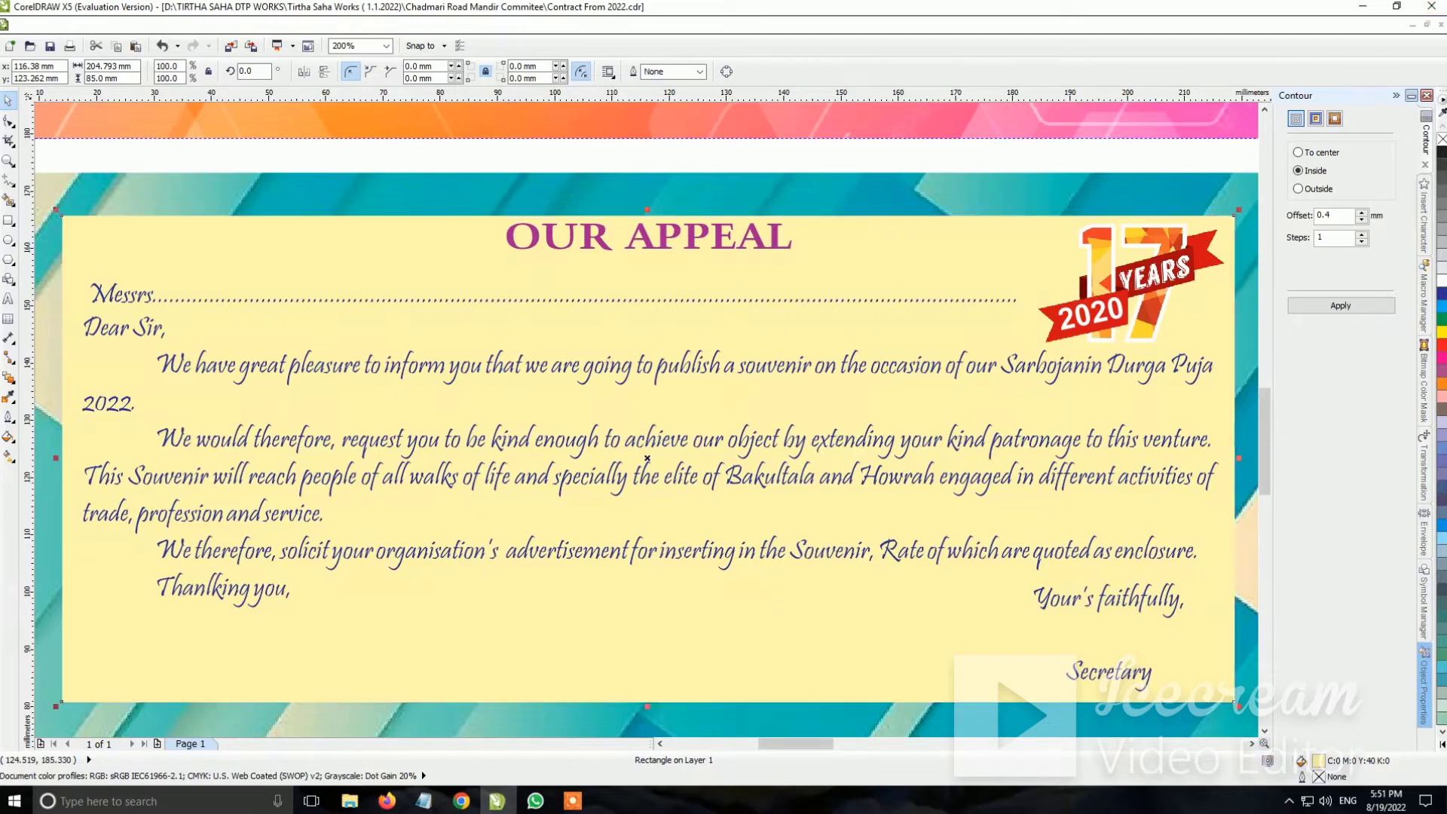
{"action": "left_click", "coordinate": [426, 66]}
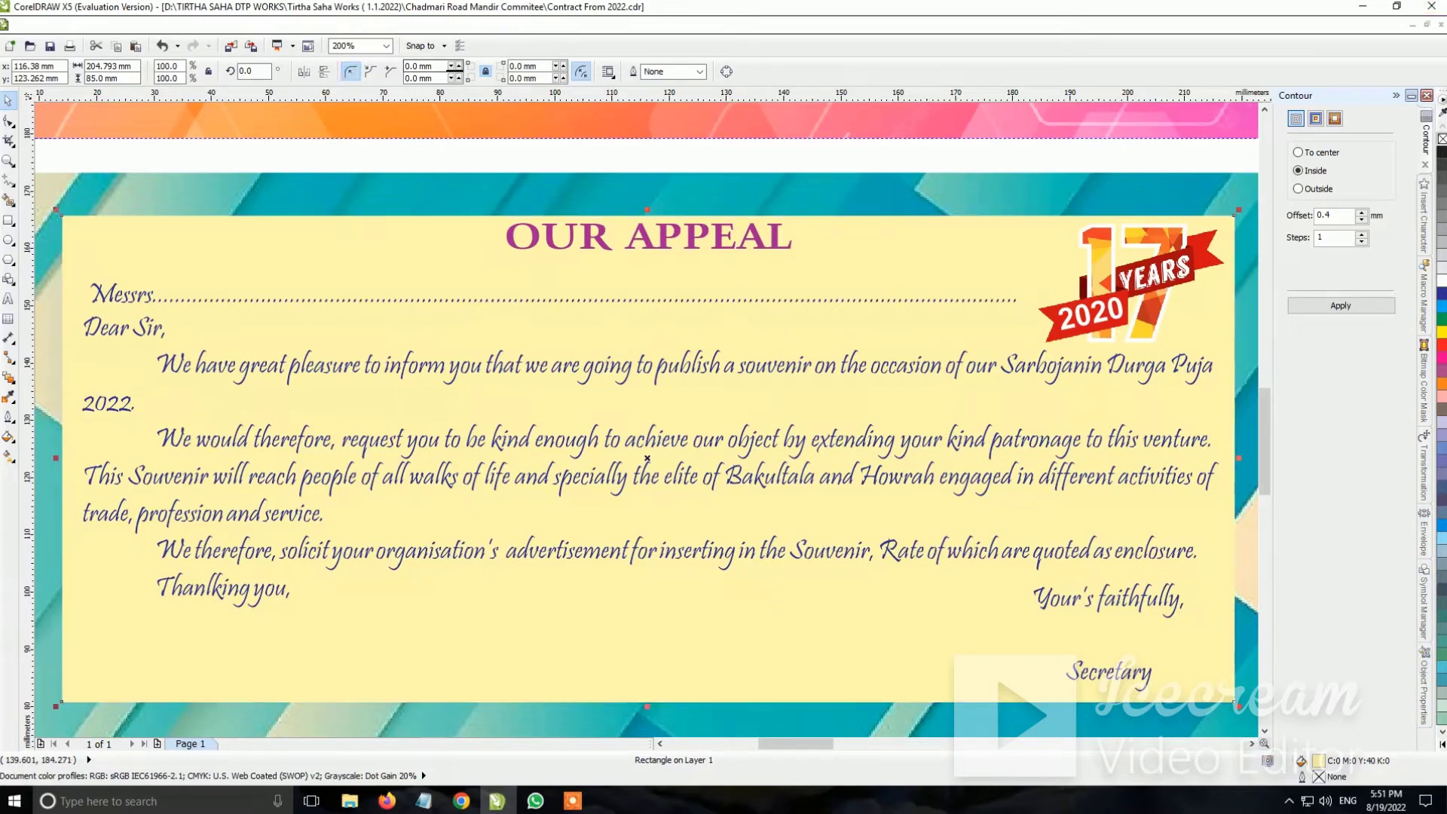
{"action": "type", "text": "5"}
{"action": "key", "text": "Return"}
{"action": "scroll", "coordinate": [527, 324], "scroll_direction": "down", "scroll_amount": 1}
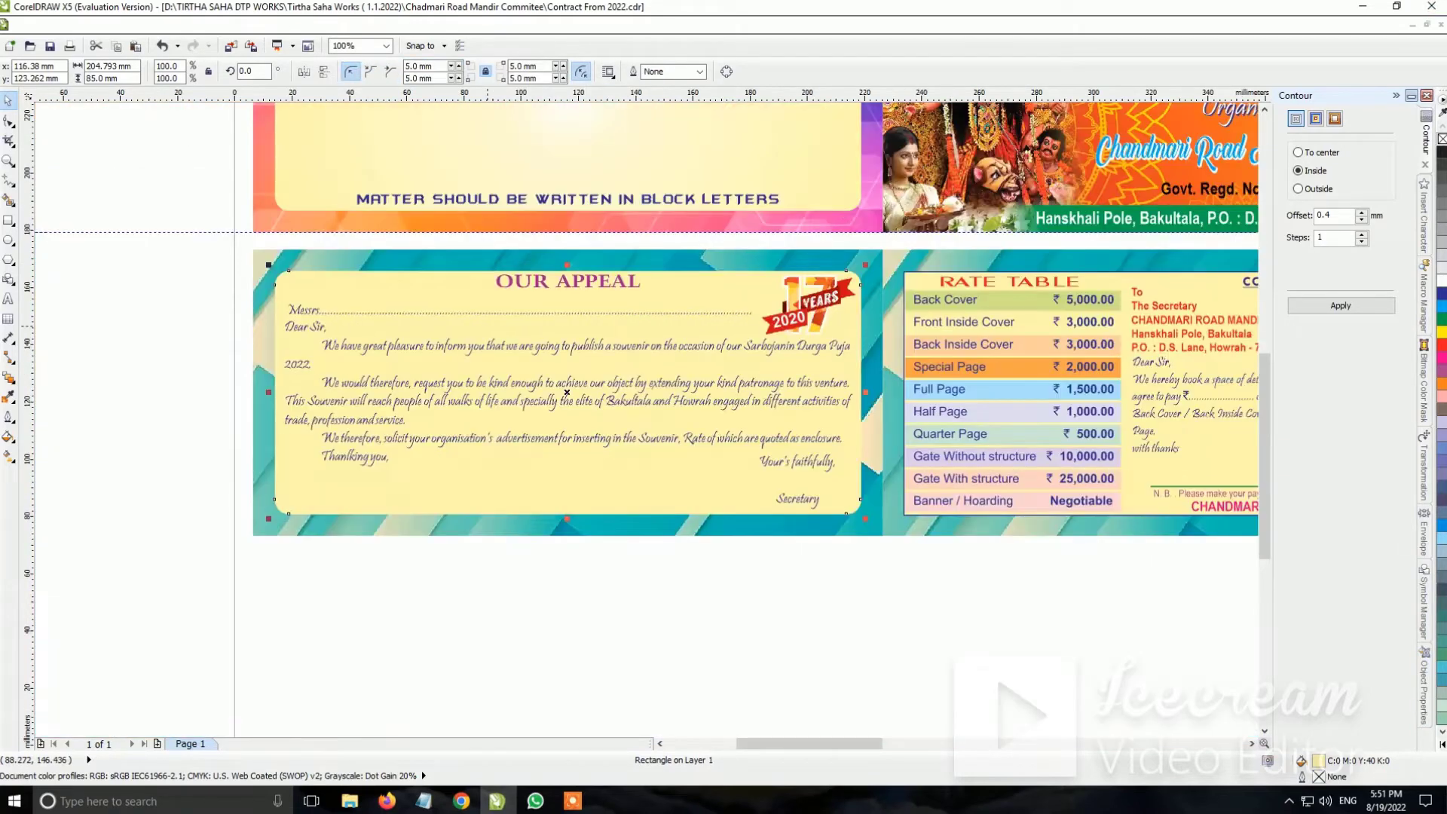
{"action": "scroll", "coordinate": [720, 414], "scroll_direction": "up", "scroll_amount": 1}
{"action": "key", "text": "Escape"}
Nudge the 'Your's faithfully, Secretary' signature text slightly left
{"action": "left_click", "coordinate": [828, 487]}
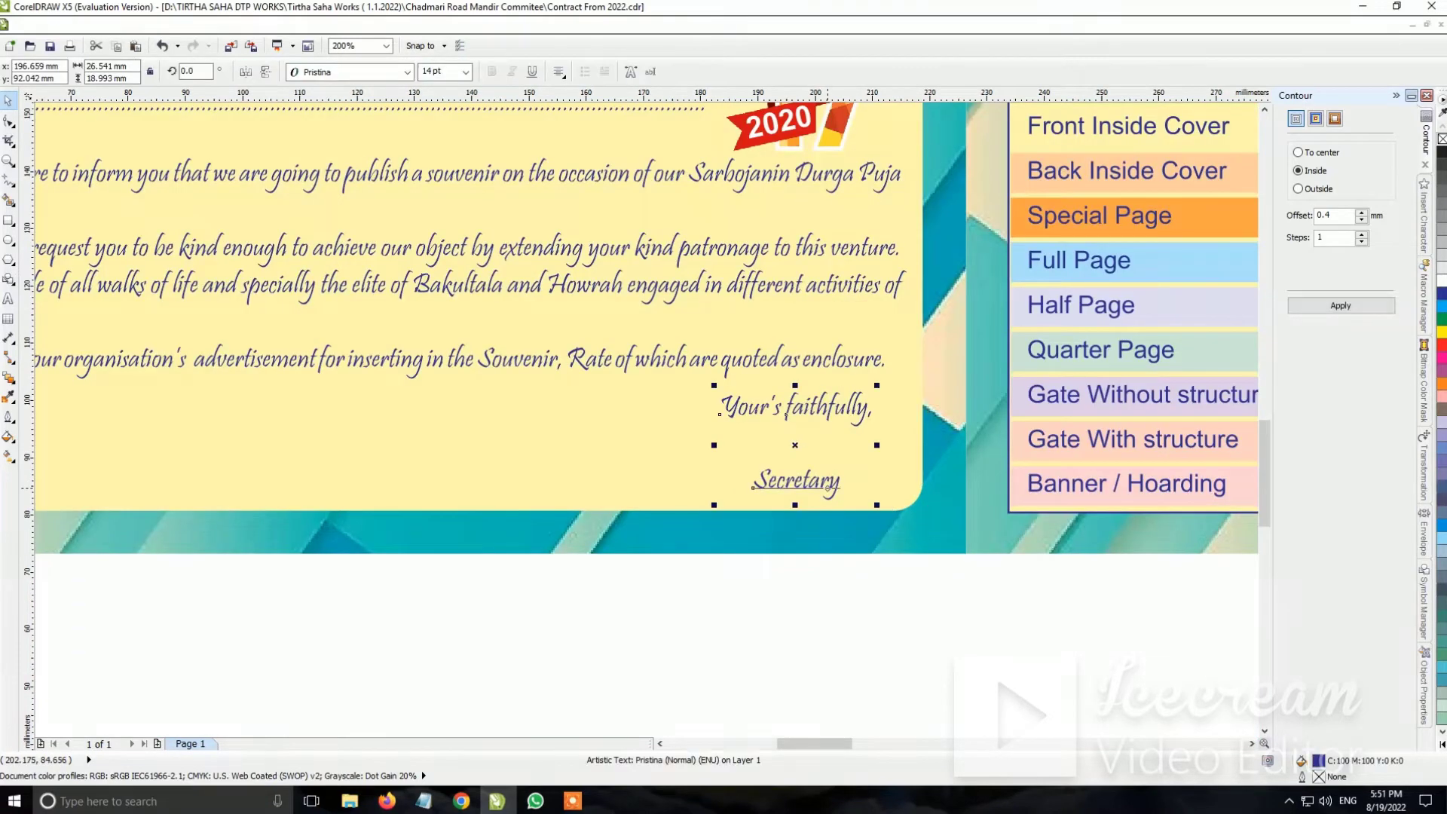
{"action": "scroll", "coordinate": [828, 487], "scroll_direction": "up", "scroll_amount": 1}
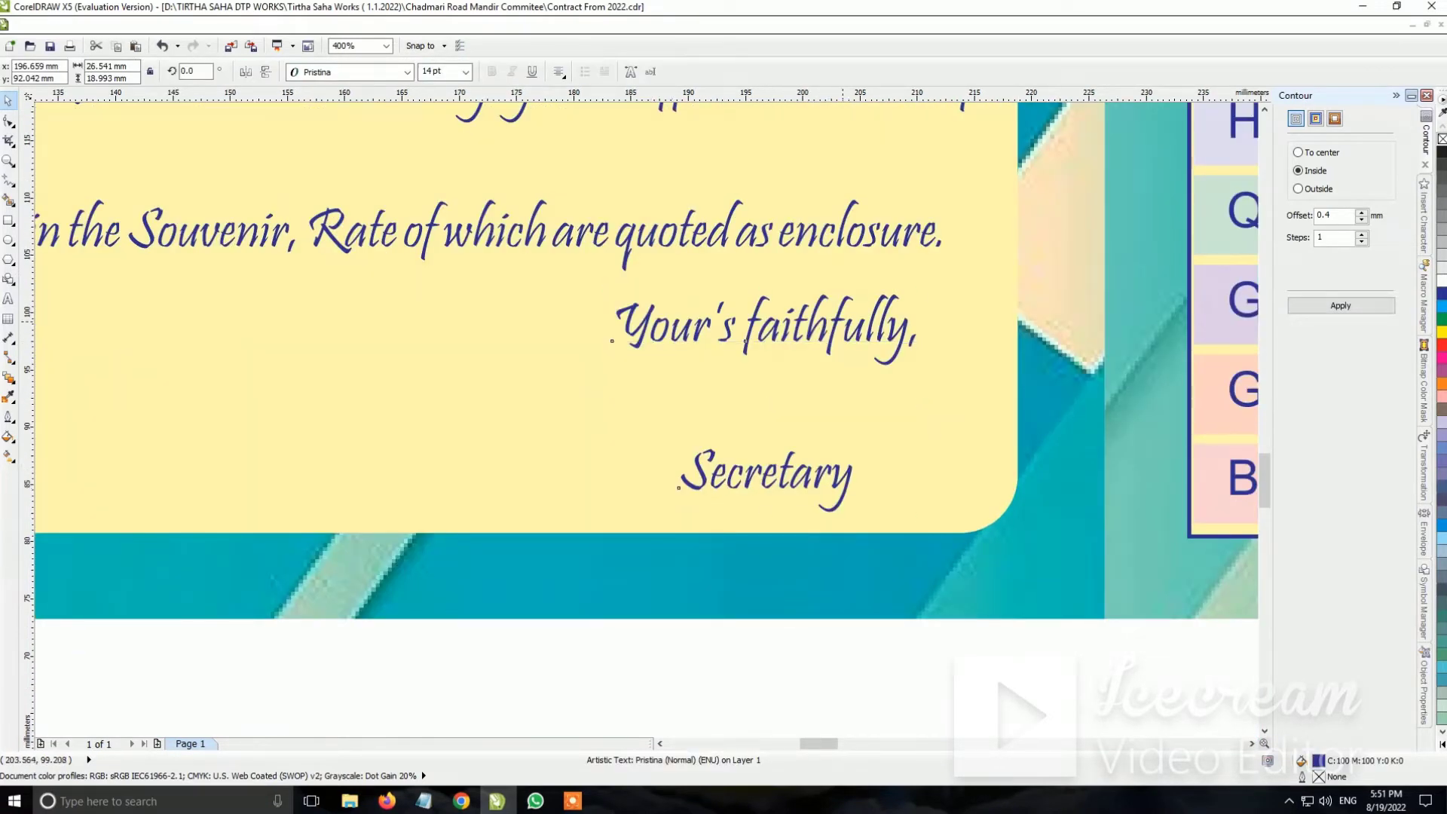
{"action": "left_click_drag", "start_coordinate": [761, 332], "coordinate": [748, 338]}
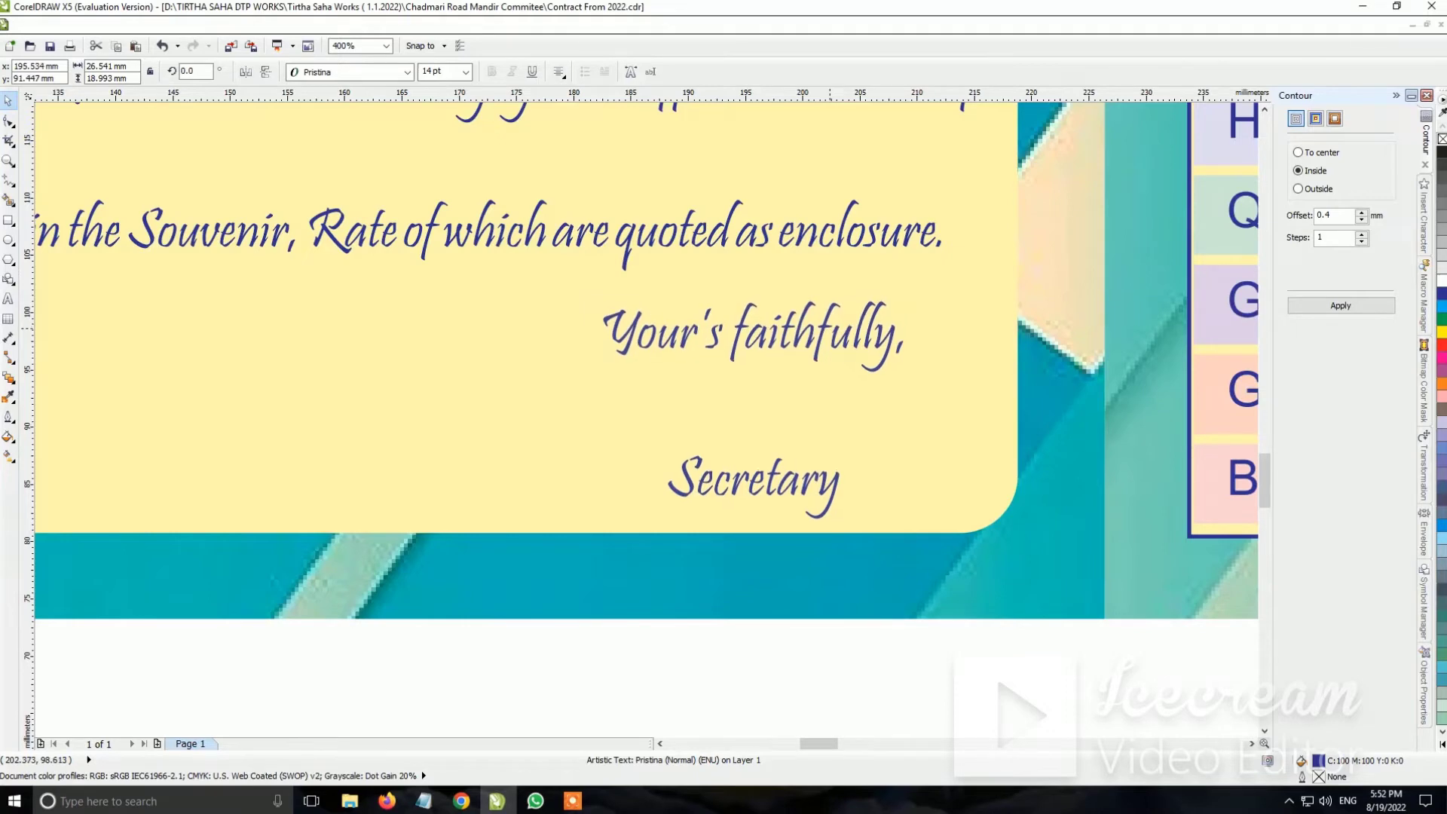
{"action": "scroll", "coordinate": [678, 339], "scroll_direction": "down", "scroll_amount": 2}
Delete the 17 YEARS 2020 logo and move the Messrs line slightly lower
{"action": "left_click", "coordinate": [1055, 422]}
{"action": "scroll", "coordinate": [1236, 515], "scroll_direction": "up", "scroll_amount": 1}
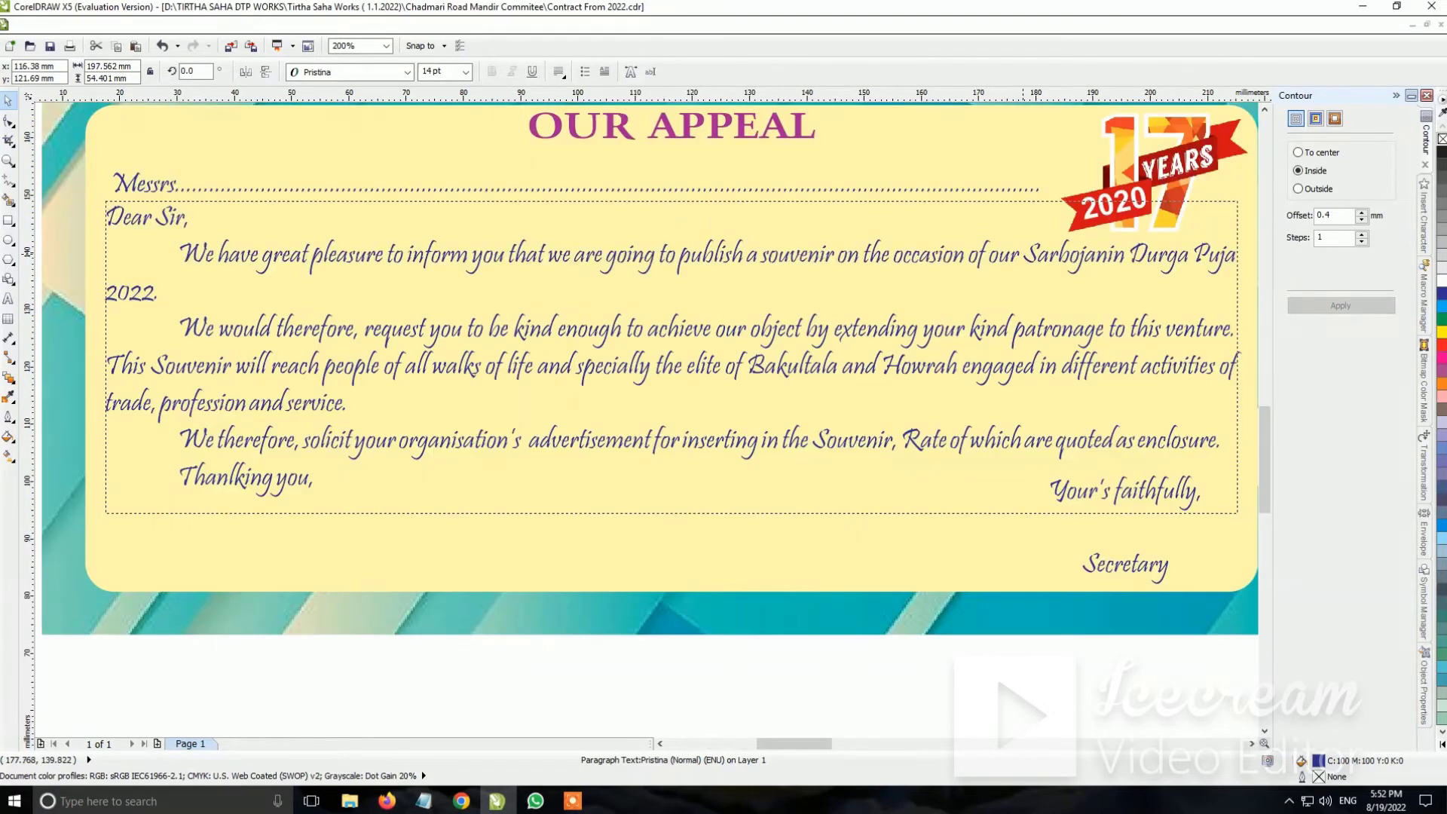
{"action": "key", "text": "Tab"}
{"action": "key", "text": "Delete"}
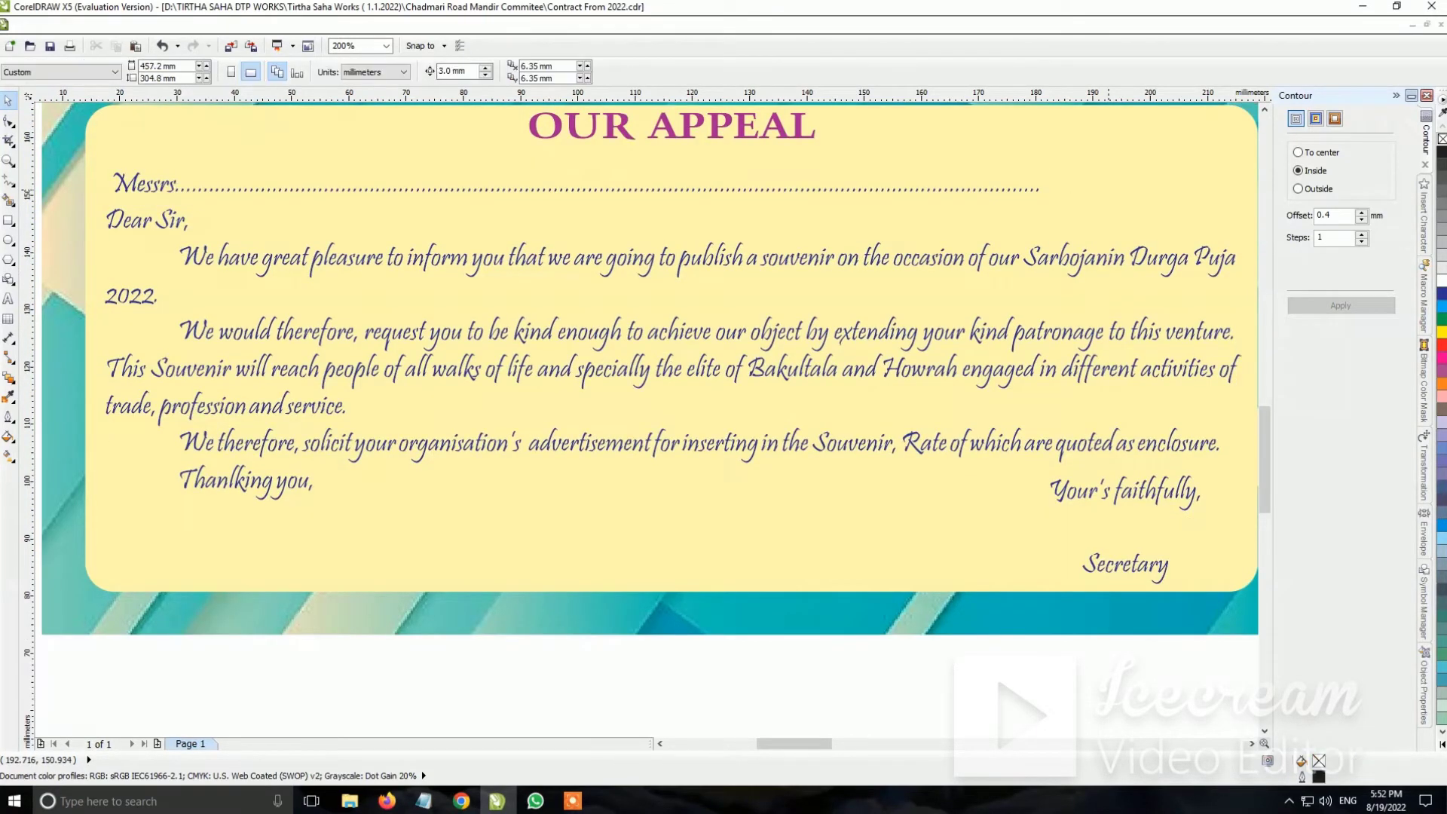
{"action": "left_click_drag", "start_coordinate": [160, 184], "coordinate": [160, 192]}
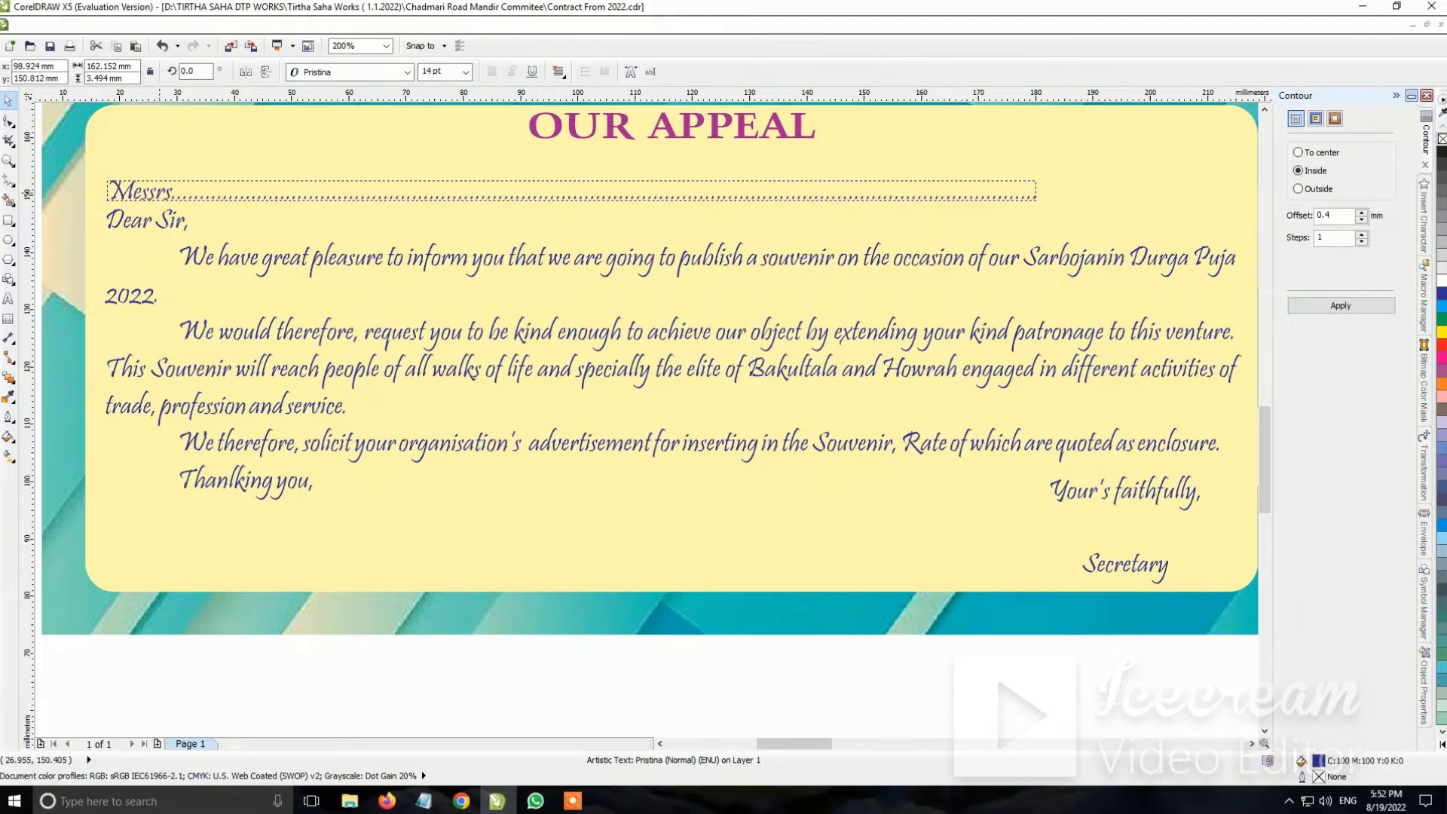
Change the OUR APPEAL heading font to Times New Roman
{"action": "scroll", "coordinate": [490, 403], "scroll_direction": "down", "scroll_amount": 2}
{"action": "scroll", "coordinate": [491, 403], "scroll_direction": "up", "scroll_amount": 3}
{"action": "left_click", "coordinate": [491, 403]}
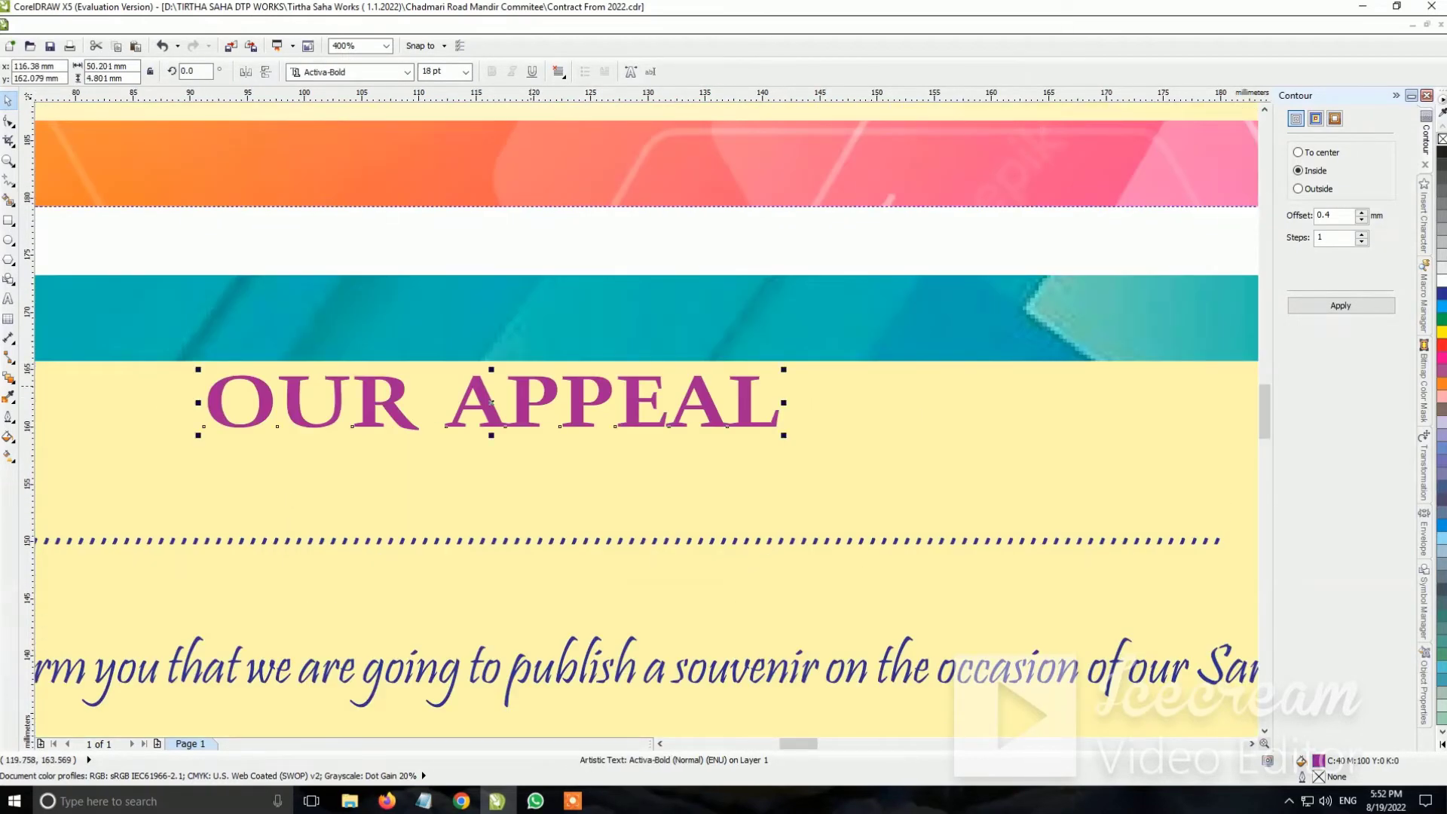
{"action": "key", "text": "ctrl+shift+f"}
{"action": "type", "text": "Tim"}
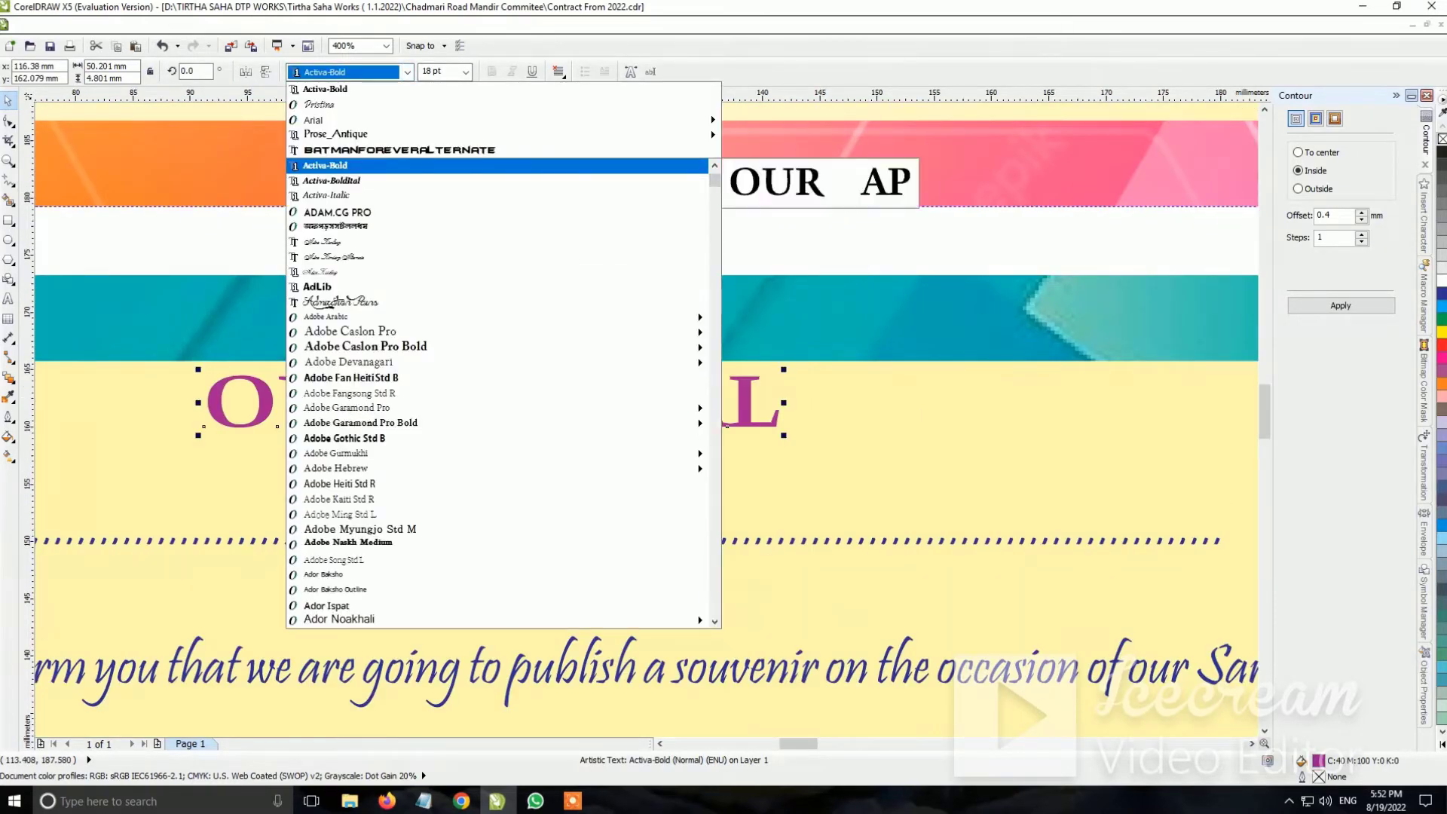
{"action": "key", "text": "Down"}
{"action": "key", "text": "Down"}
{"action": "key", "text": "Down"}
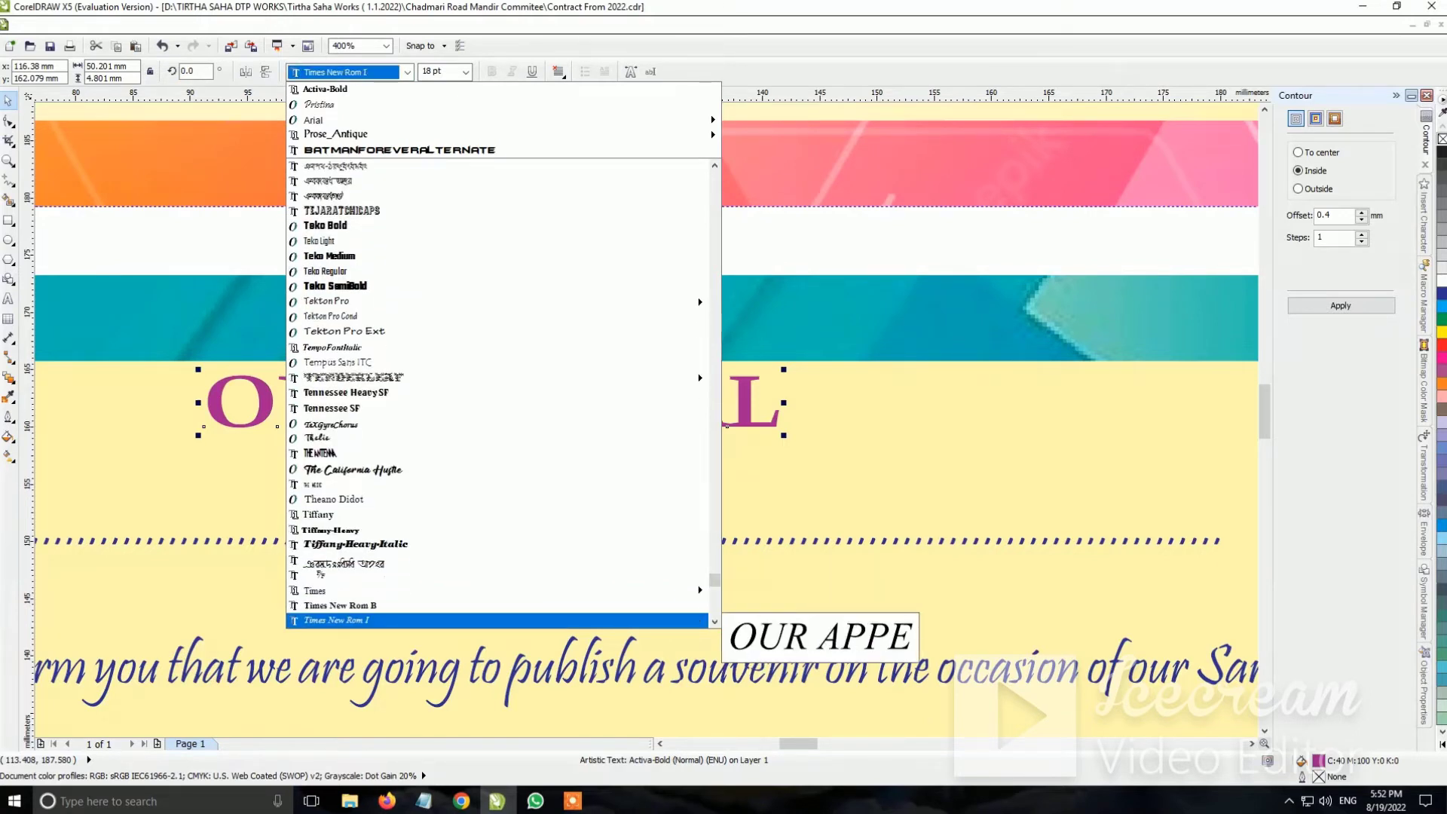
{"action": "key", "text": "Down"}
{"action": "key", "text": "Return"}
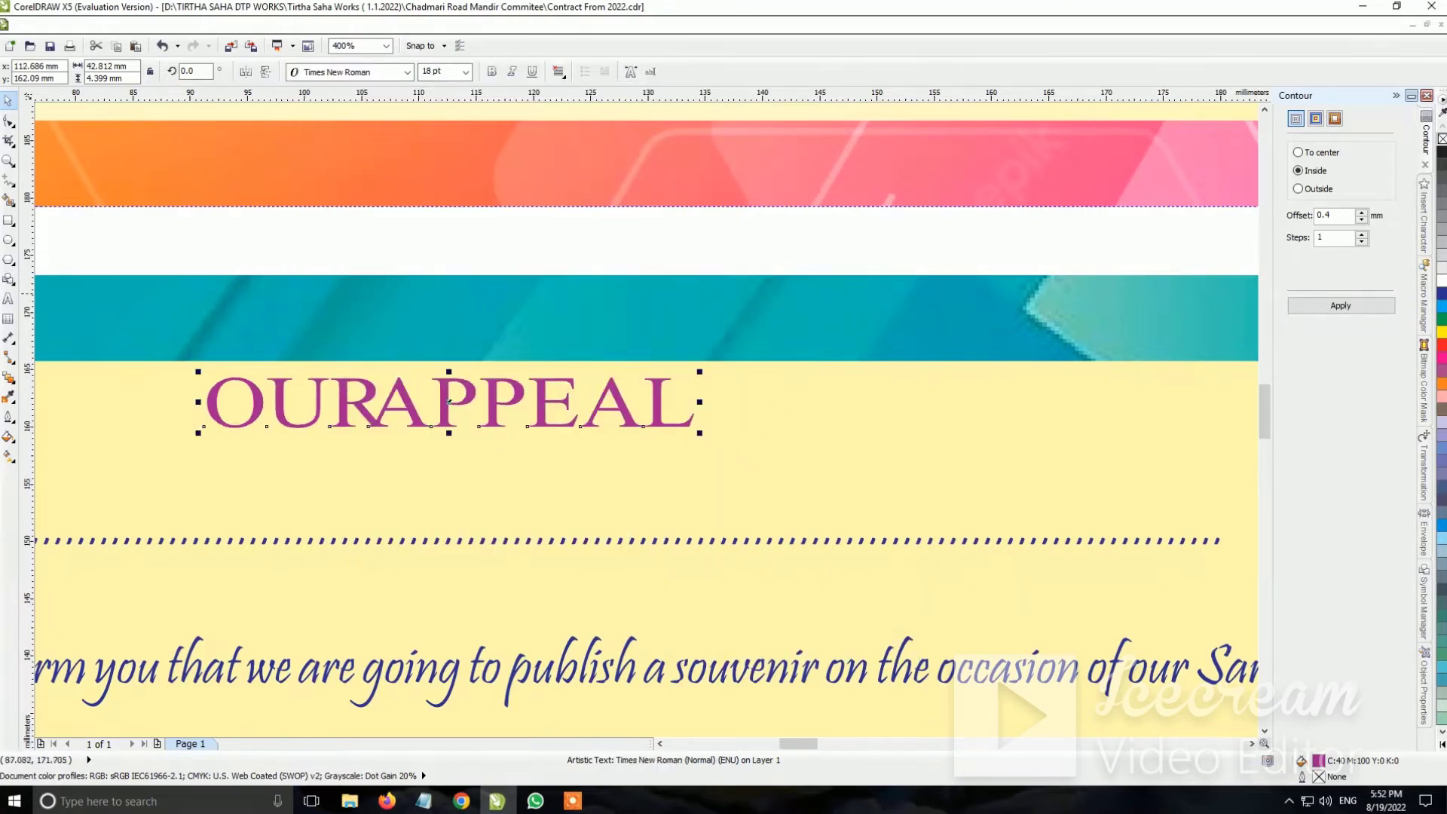
Convert the heading to title case 'Our Appeal' and underline it
{"action": "key", "text": "F8"}
{"action": "left_click", "coordinate": [388, 400]}
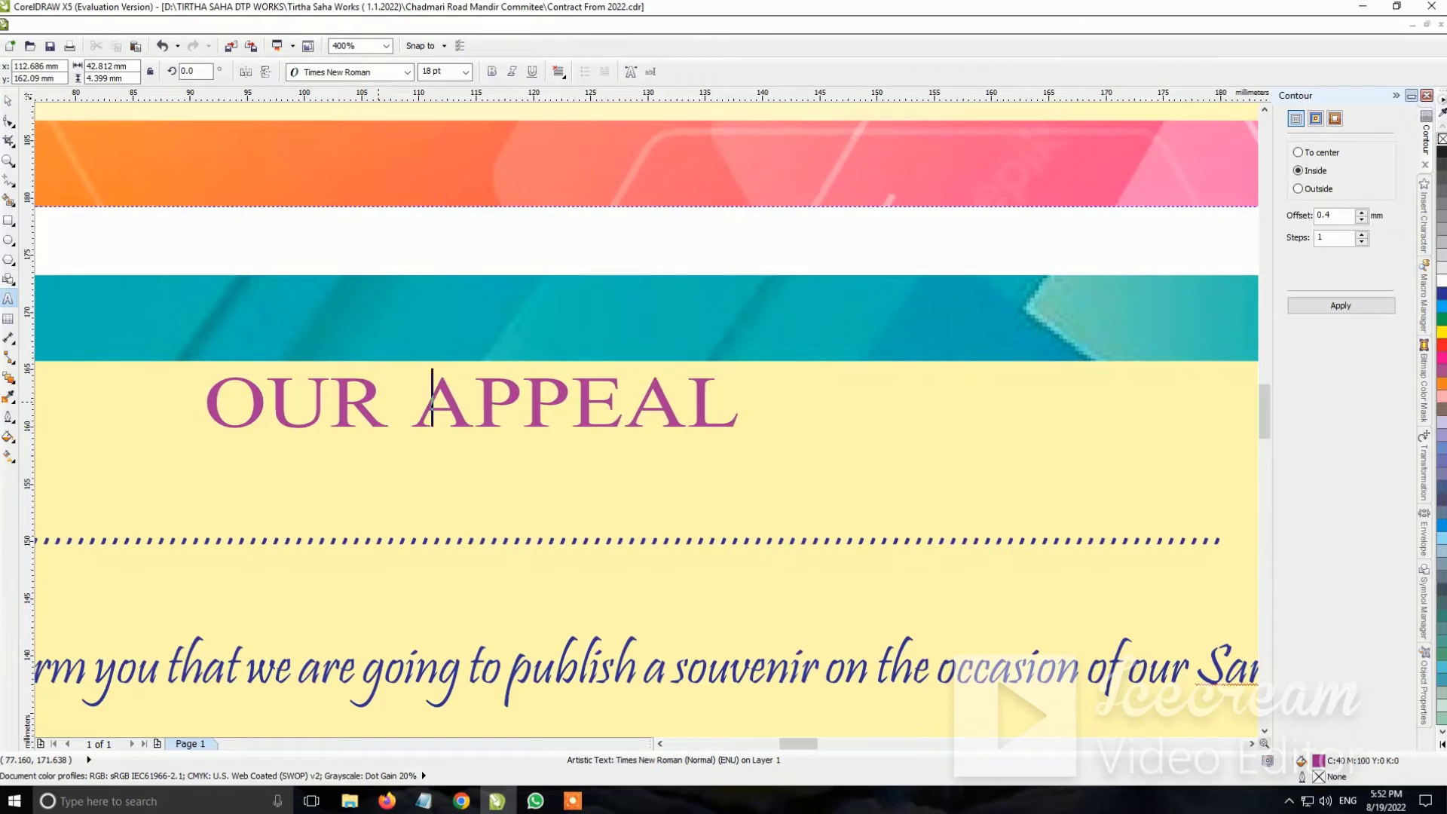
{"action": "key", "text": "ctrl+a"}
{"action": "key", "text": "shift+F3"}
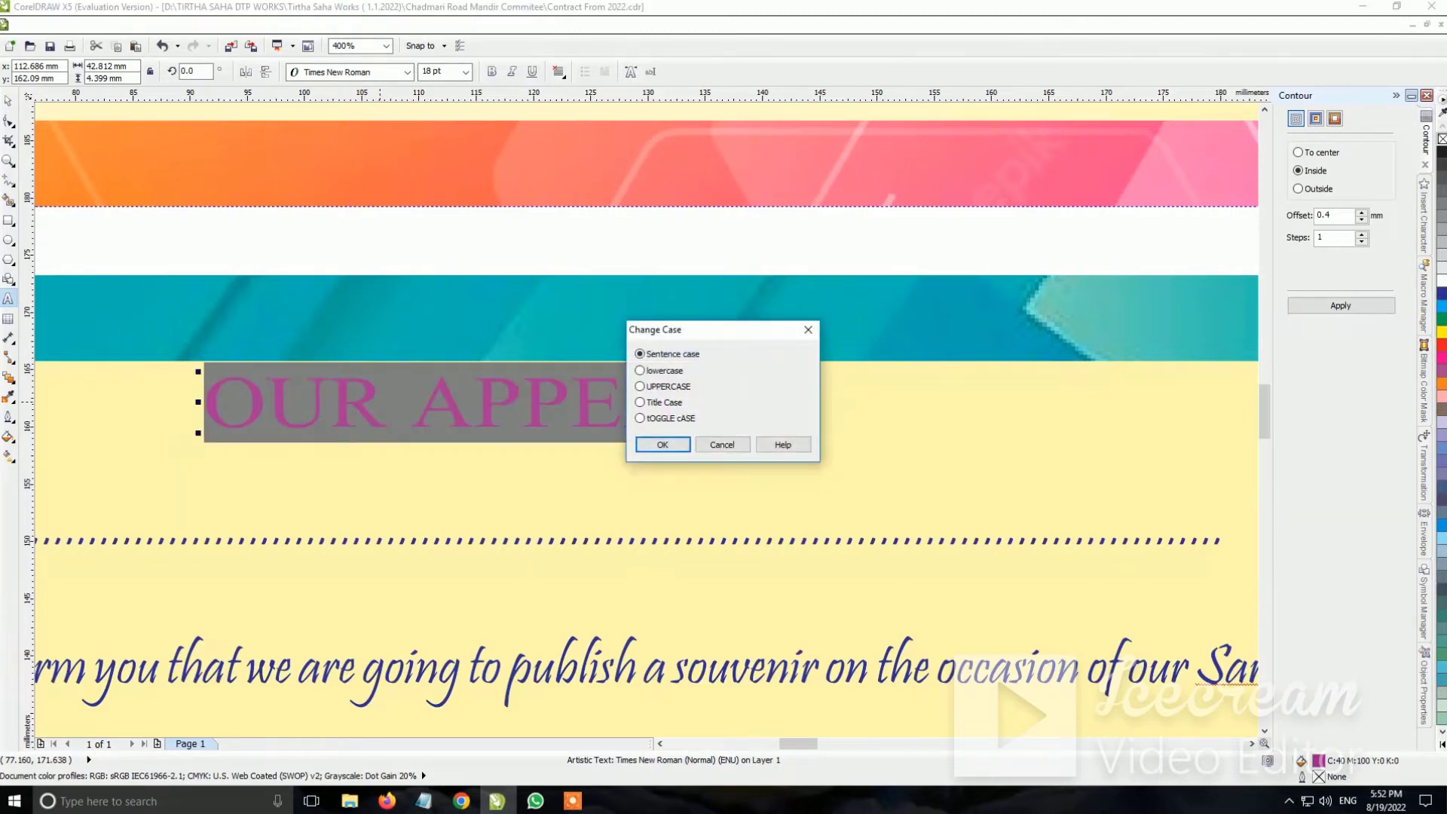
{"action": "key", "text": "Return"}
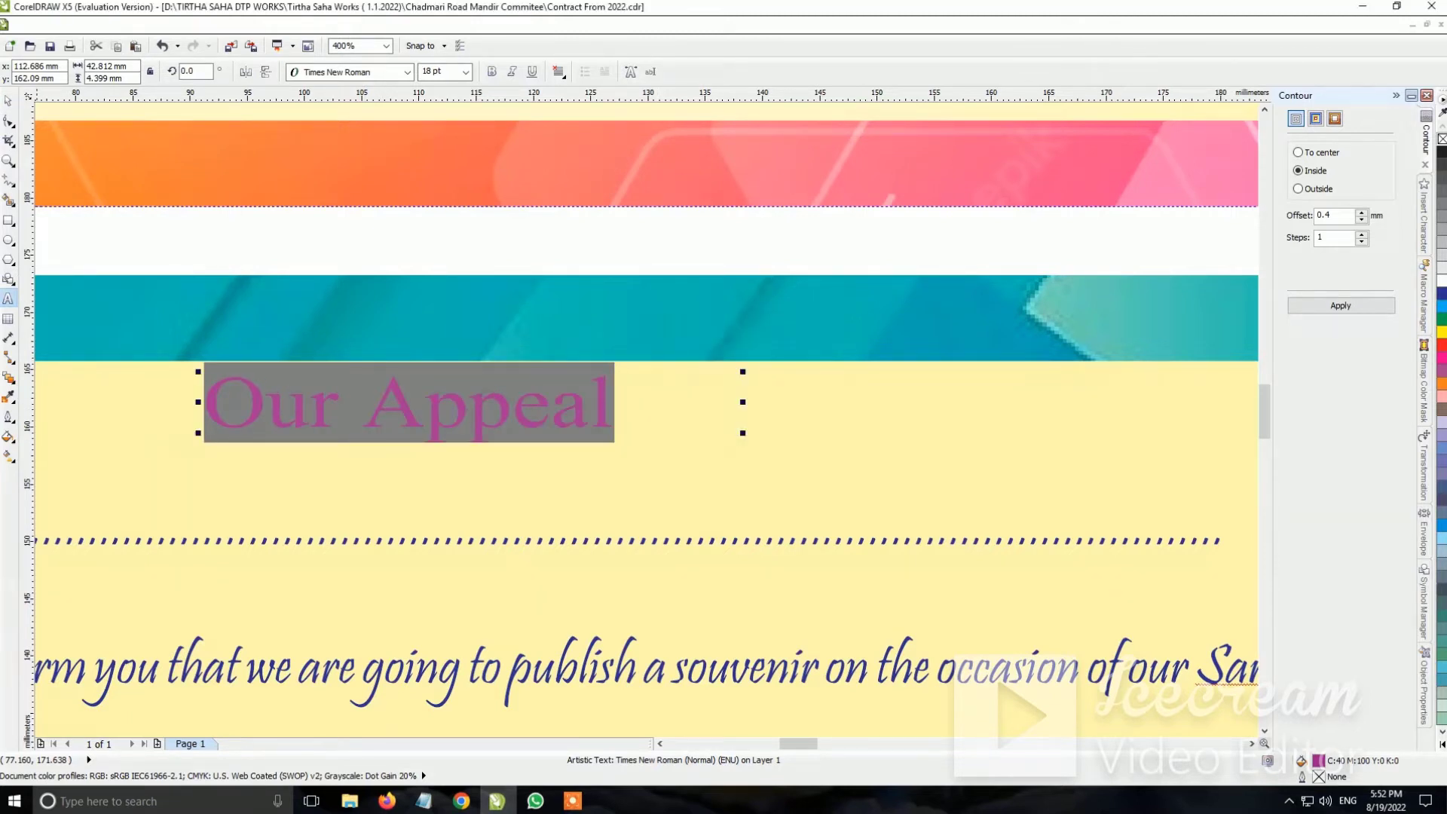
{"action": "key", "text": "ctrl+space"}
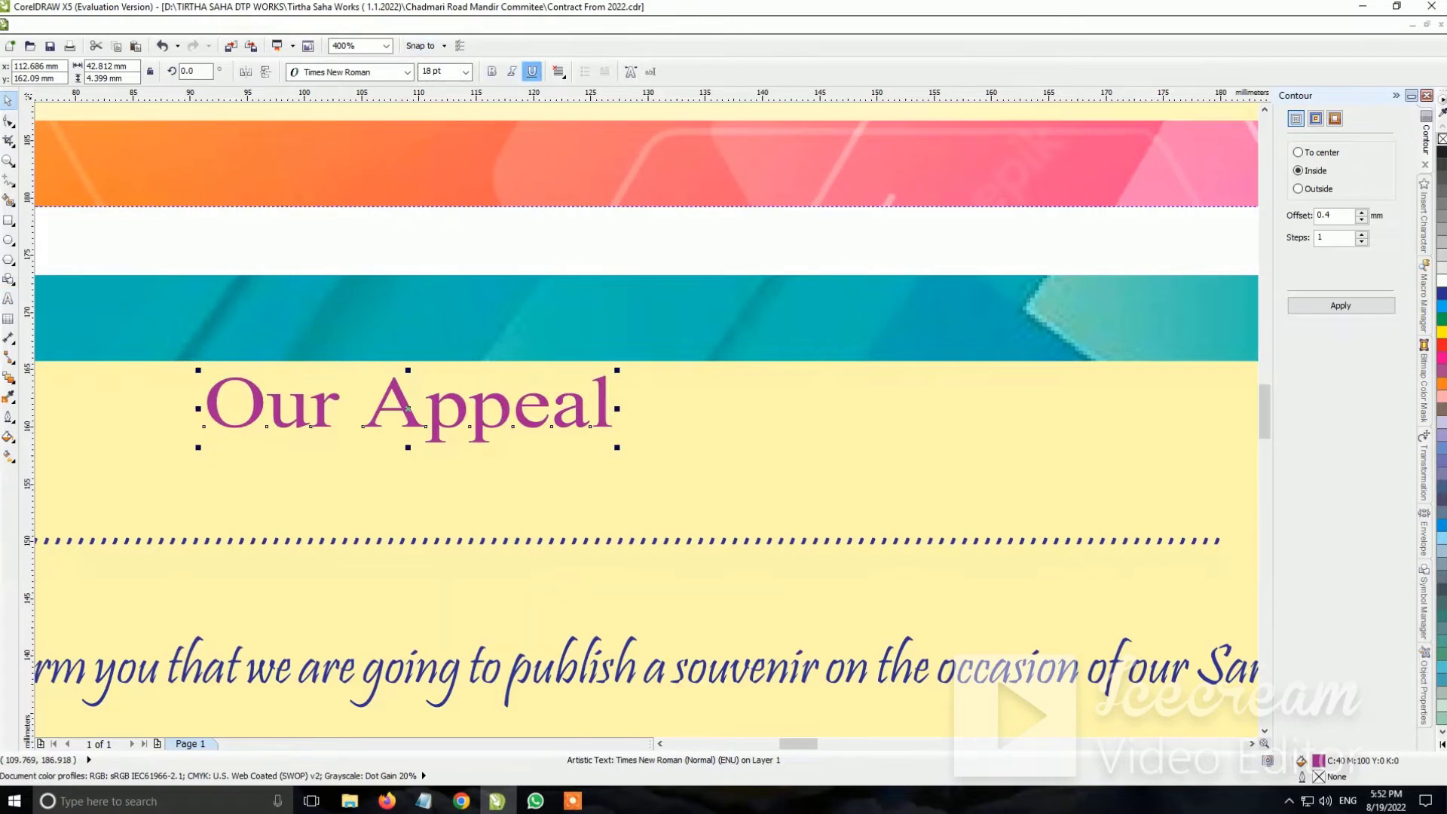
{"action": "key", "text": "ctrl+u"}
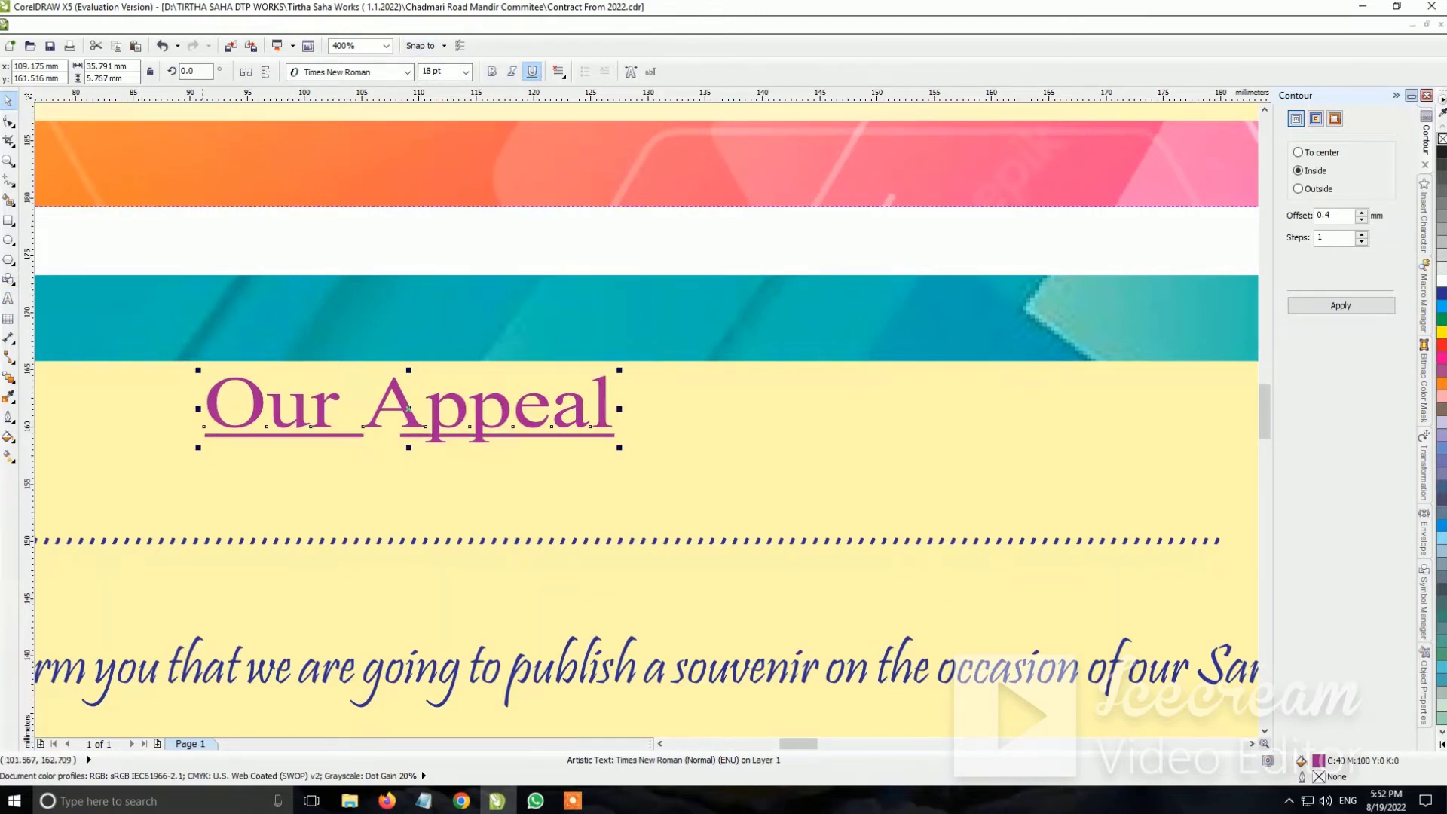
Retype the word 'Appeal' in the heading, fixing an accidental deletion and duplicate
{"action": "left_click", "coordinate": [9, 298]}
{"action": "mouse_move", "coordinate": [362, 407]}
{"action": "left_mouse_down"}
{"action": "mouse_move", "coordinate": [399, 407]}
{"action": "mouse_move", "coordinate": [340, 407]}
{"action": "left_mouse_up"}
{"action": "key", "text": "BackSpace"}
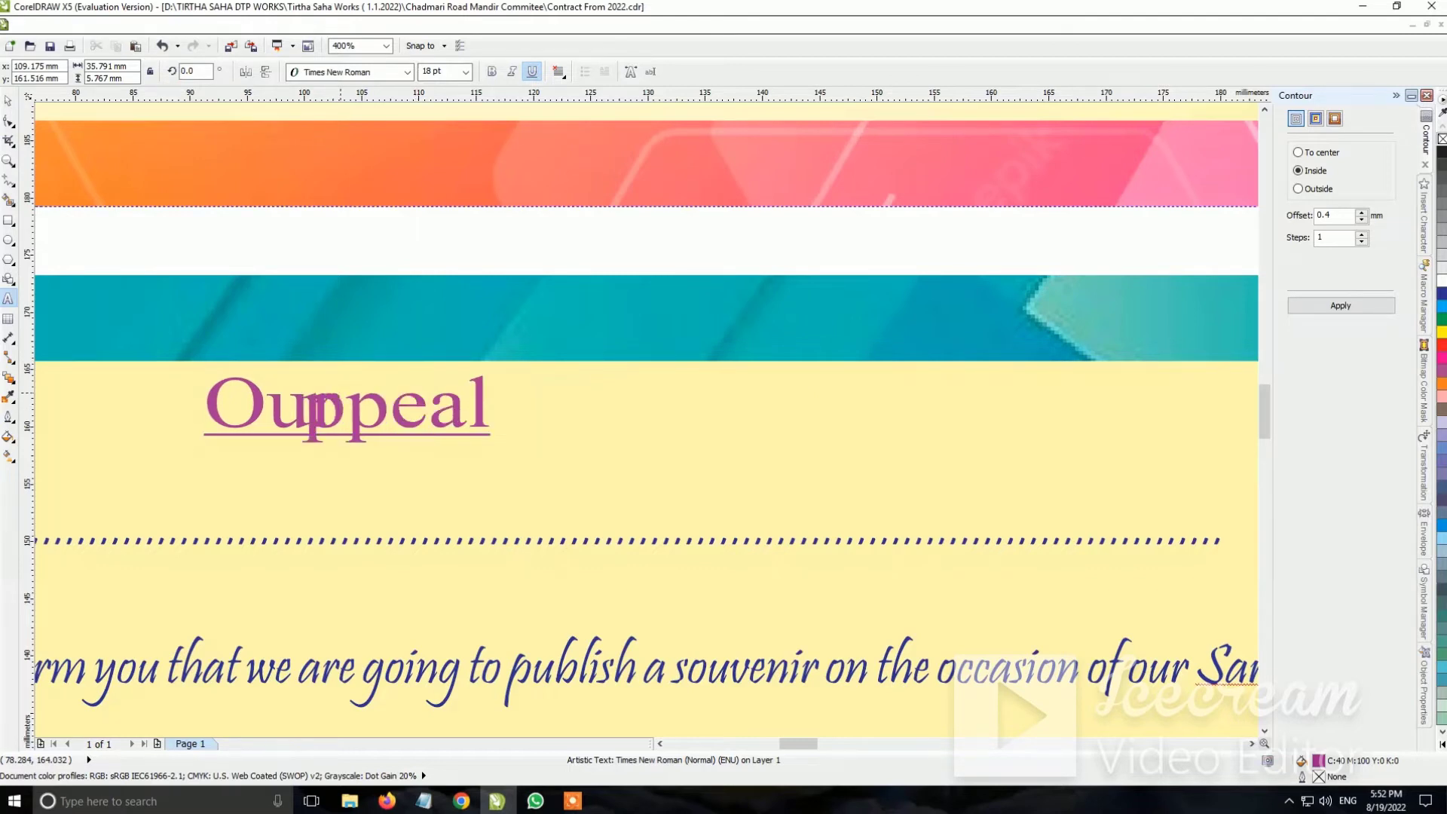
{"action": "type", "text": "A"}
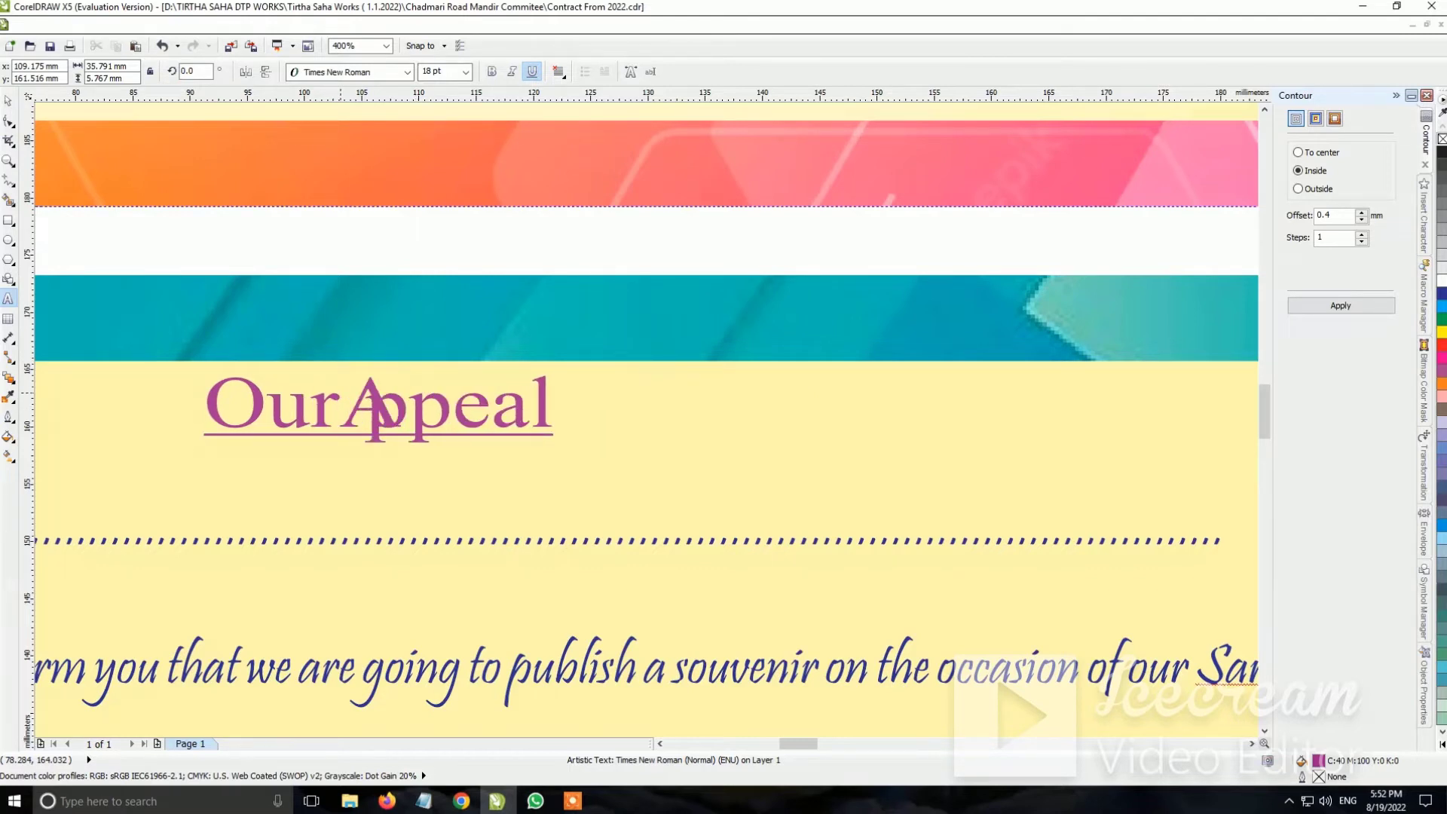
{"action": "key", "text": "ctrl+z"}
{"action": "key", "text": "Left"}
{"action": "type", "text": "A"}
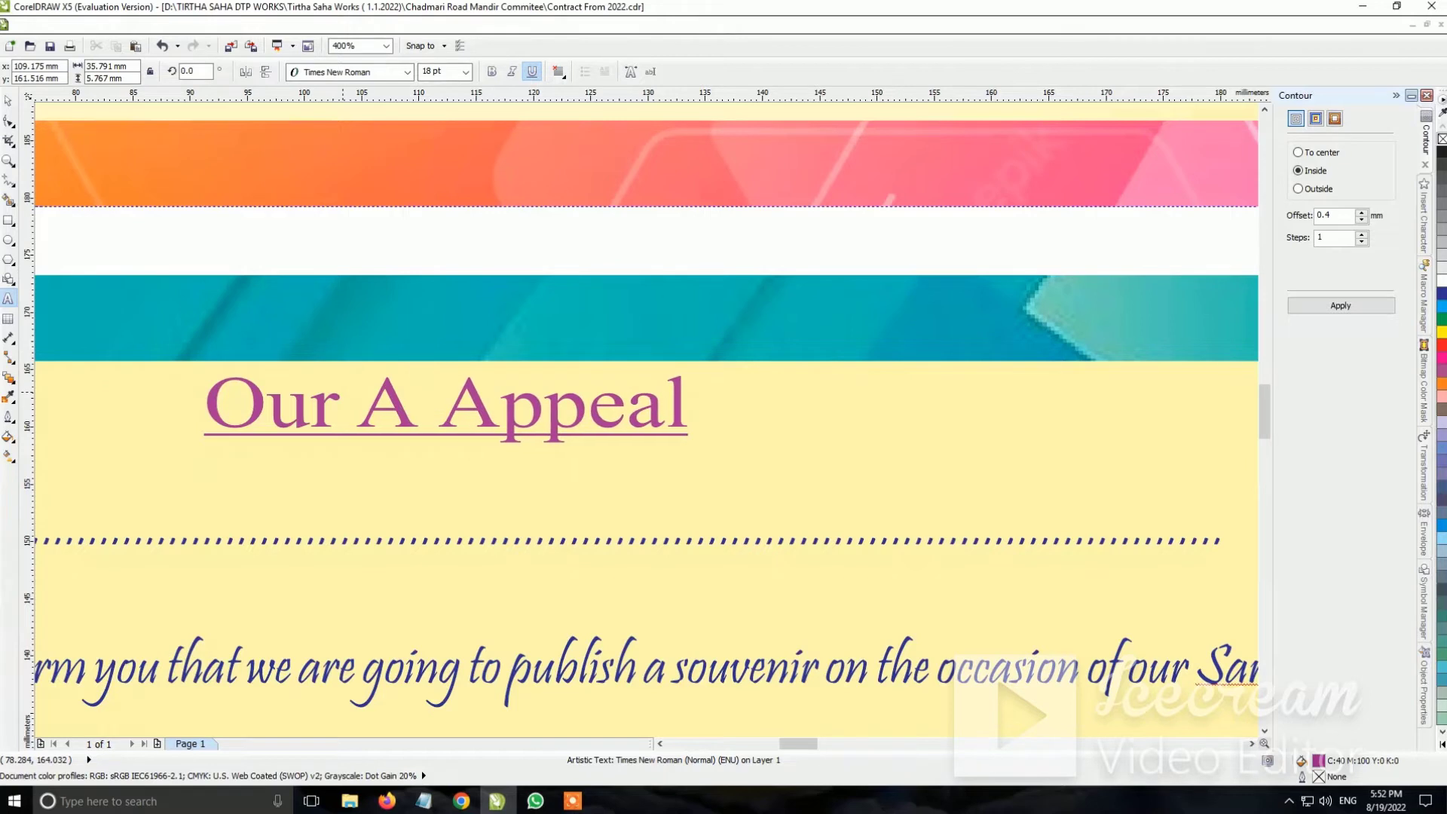
{"action": "type", "text": "ppeal"}
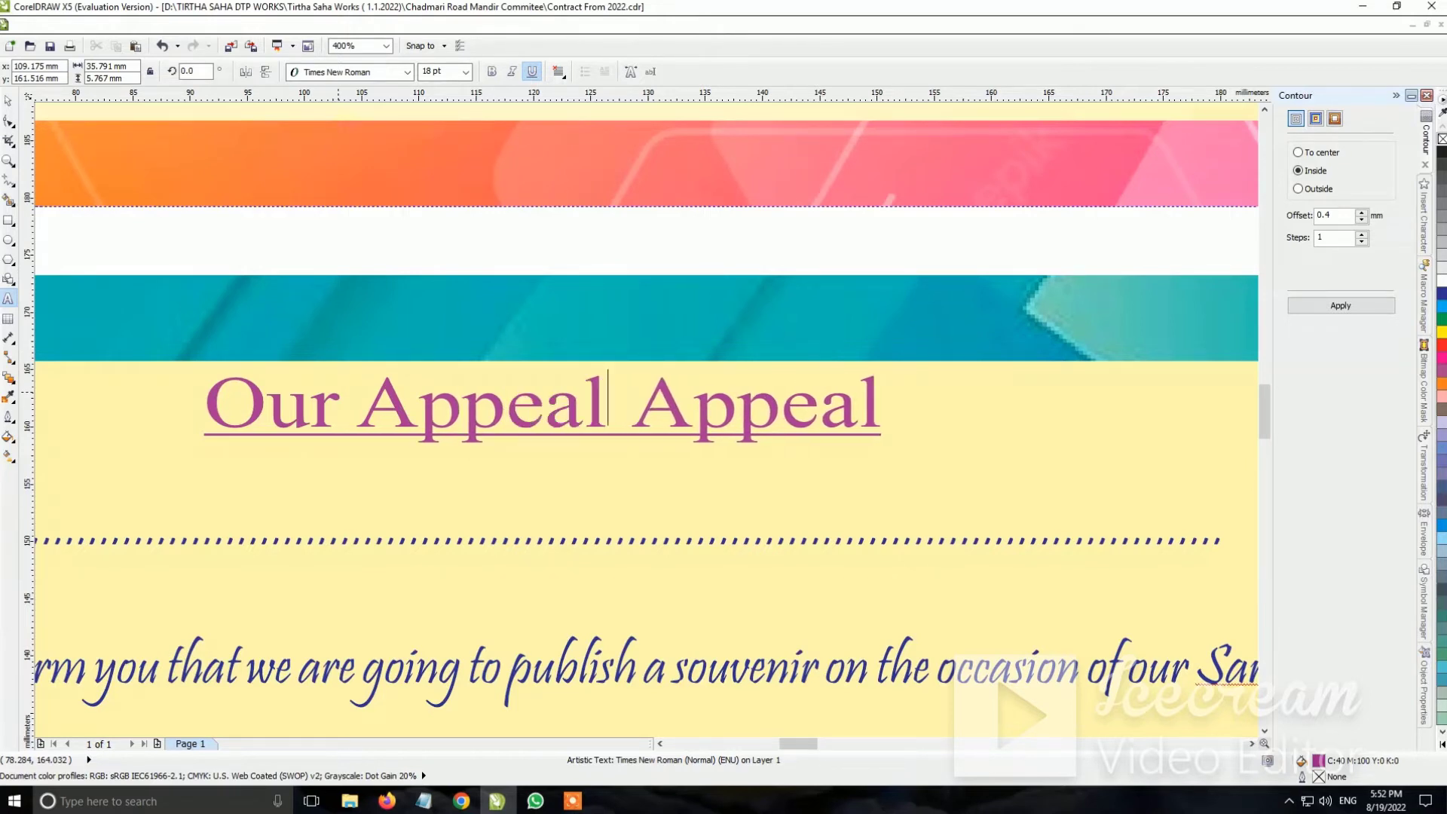
{"action": "key", "text": "shift+Right"}
{"action": "key", "text": "shift+Right"}
{"action": "key", "text": "shift+Right"}
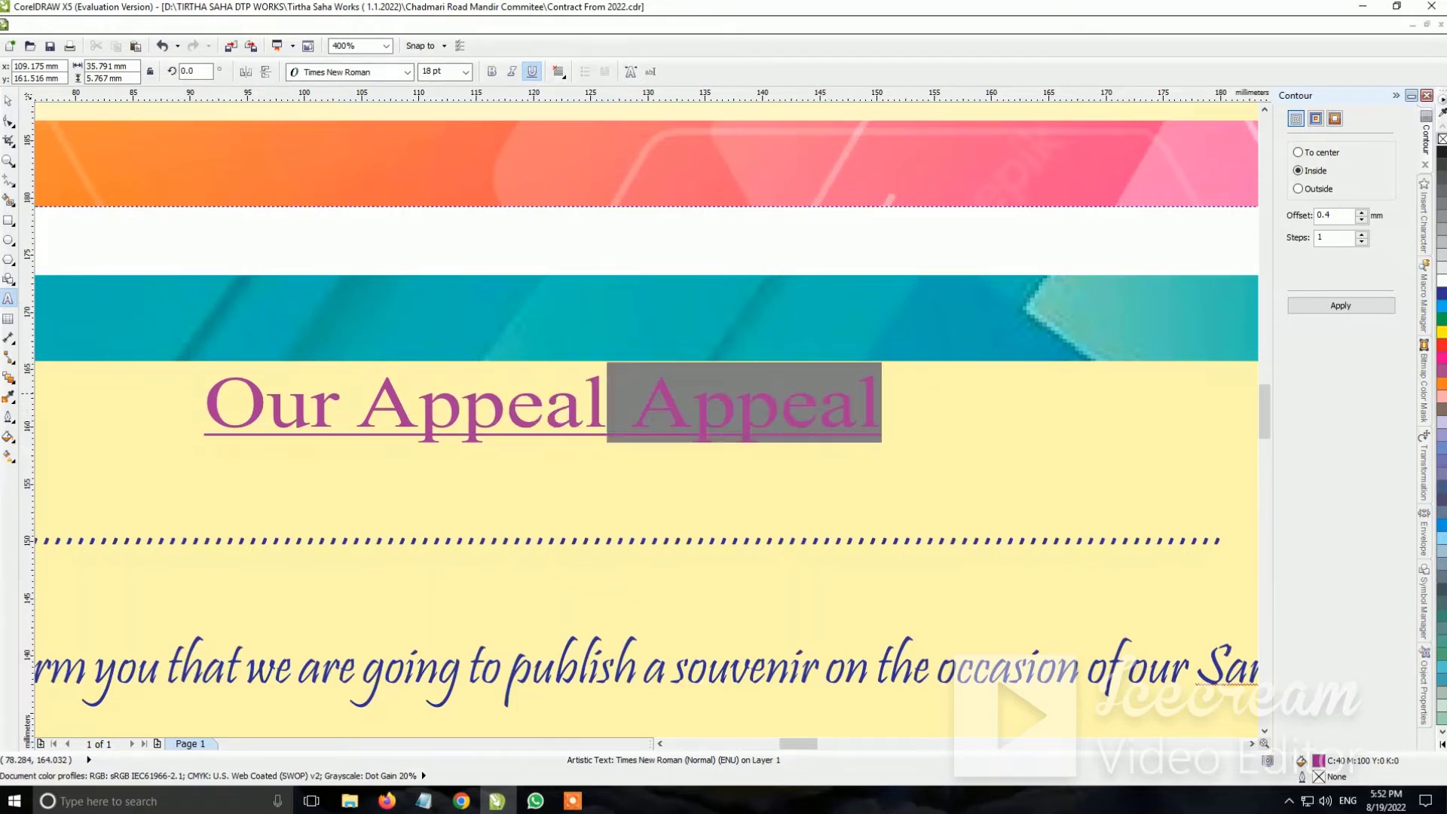
{"action": "key", "text": "Delete"}
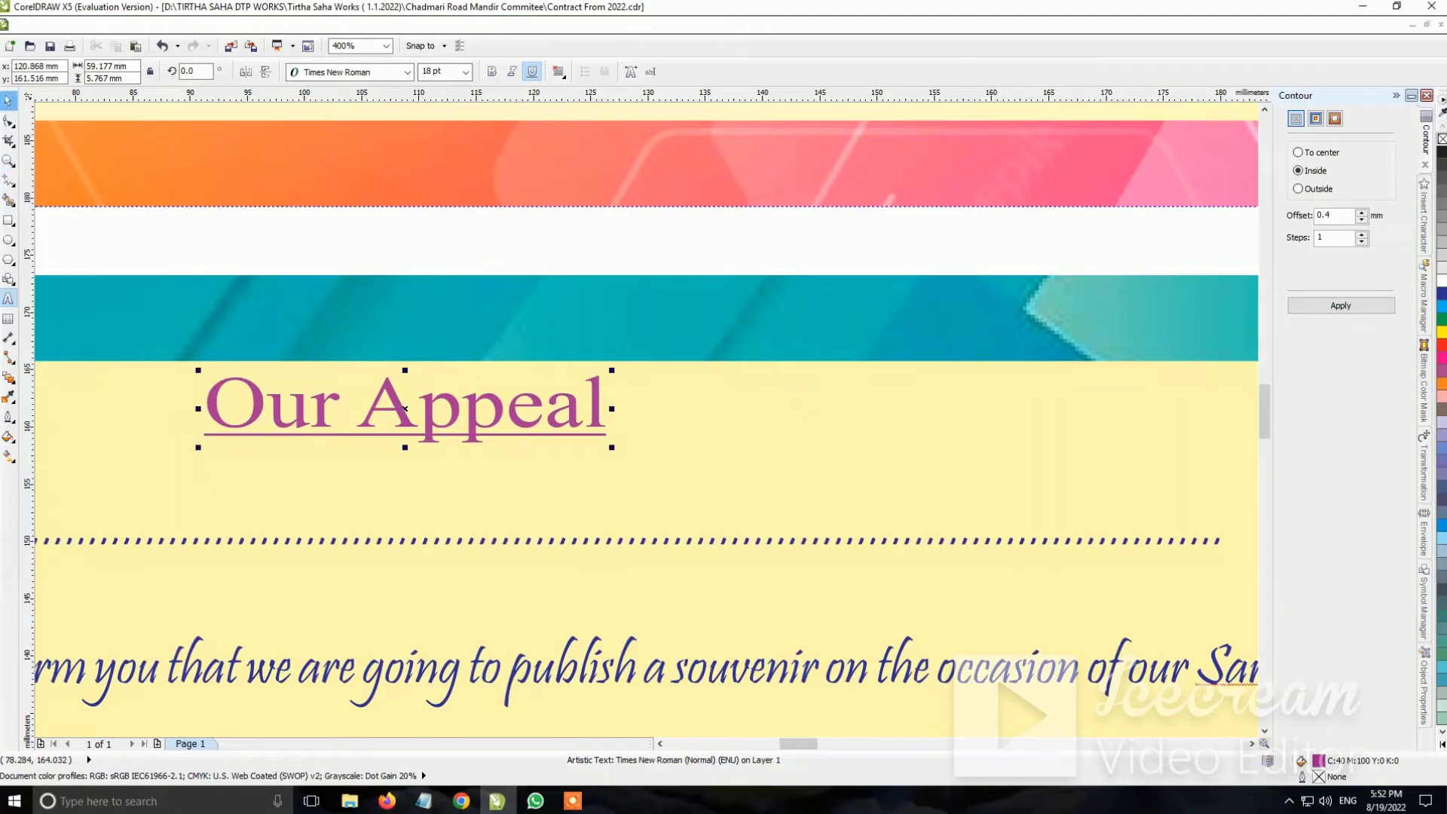
Make the heading italic without underline and centre it horizontally on the appeal panel
{"action": "scroll", "coordinate": [428, 420], "scroll_direction": "down", "scroll_amount": 2}
{"action": "left_click", "coordinate": [512, 71]}
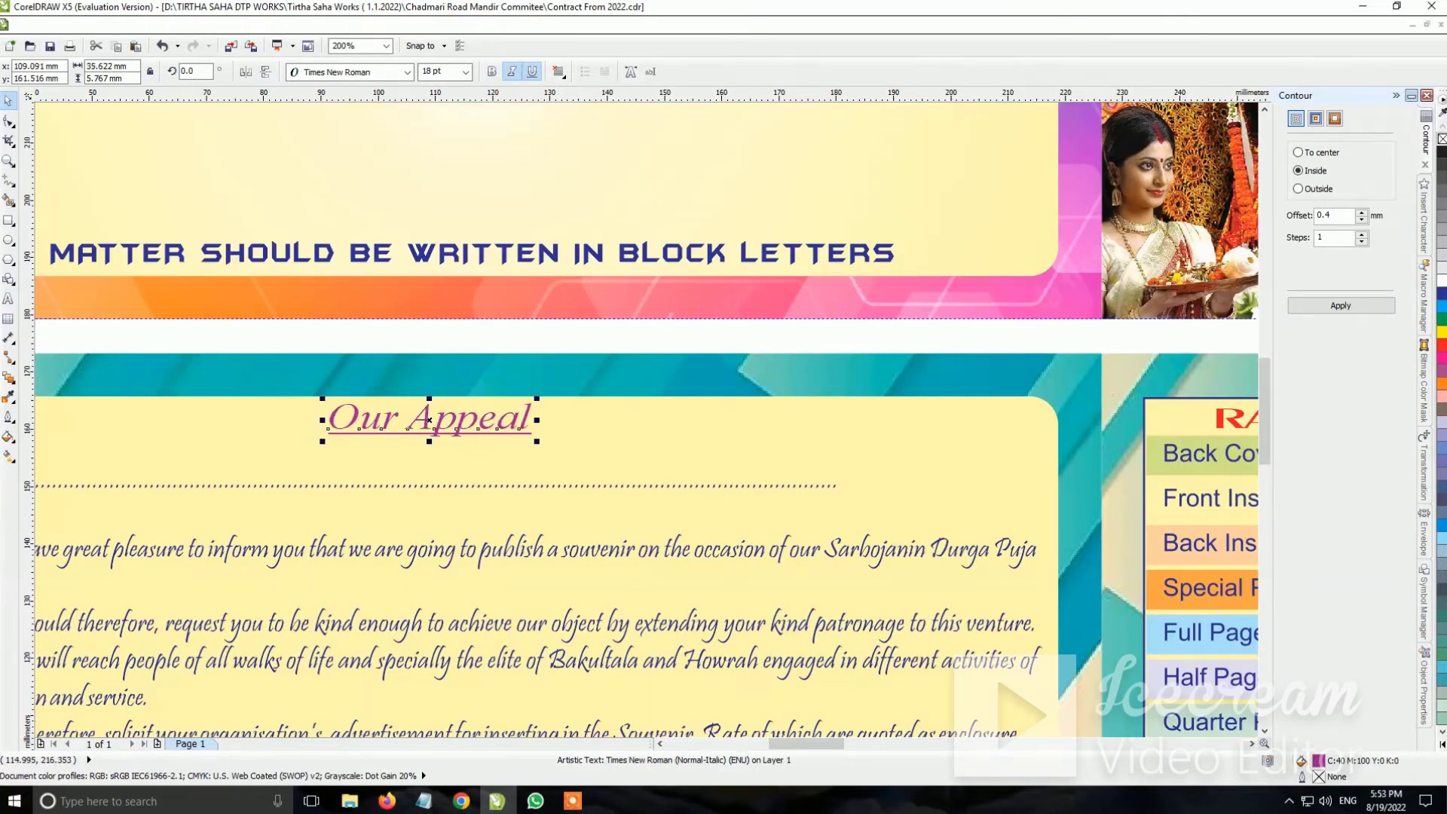
{"action": "left_click", "coordinate": [532, 71]}
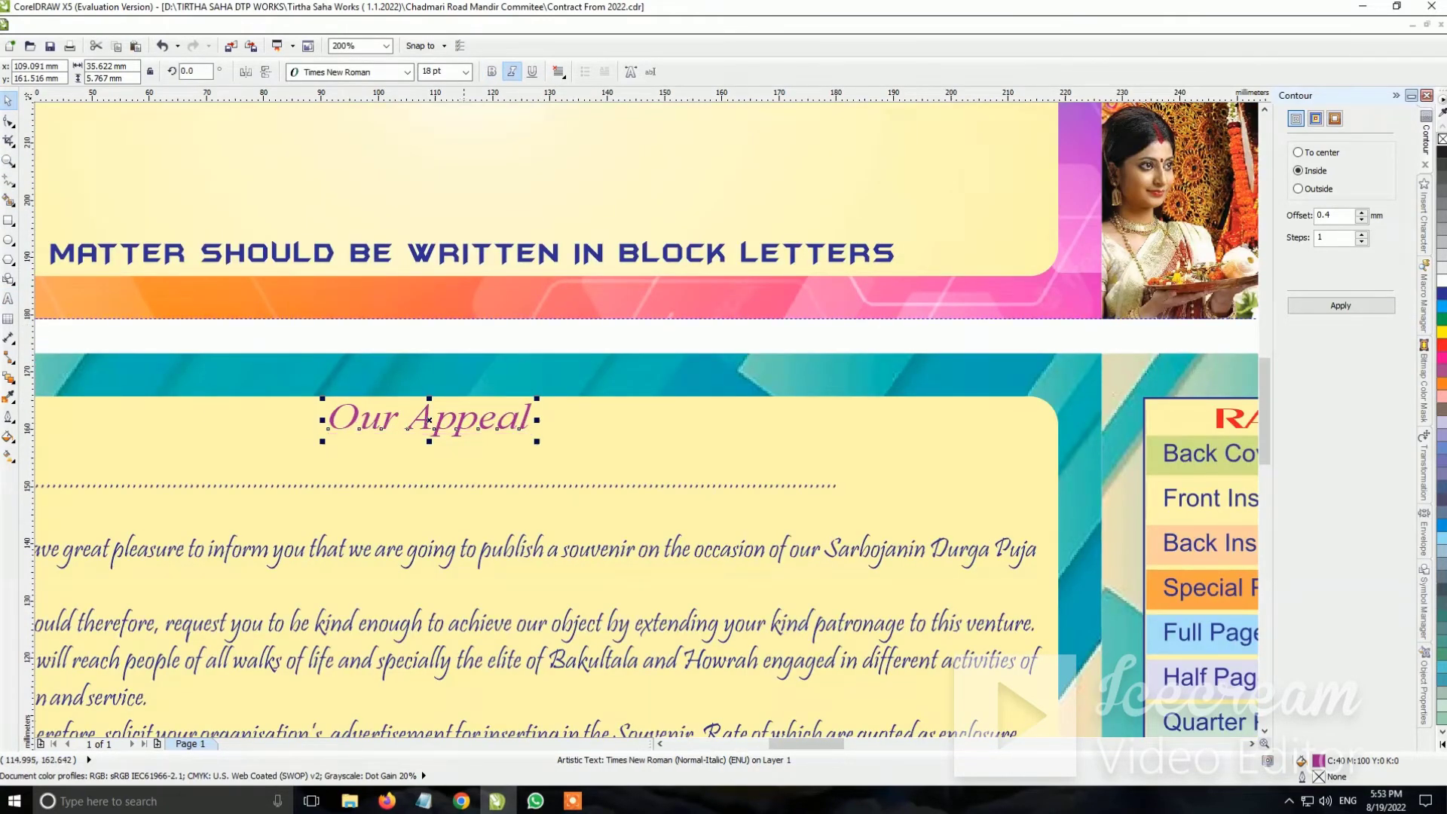
{"action": "left_click_drag", "start_coordinate": [429, 420], "coordinate": [467, 420]}
{"action": "left_click", "coordinate": [467, 467], "text": "shift"}
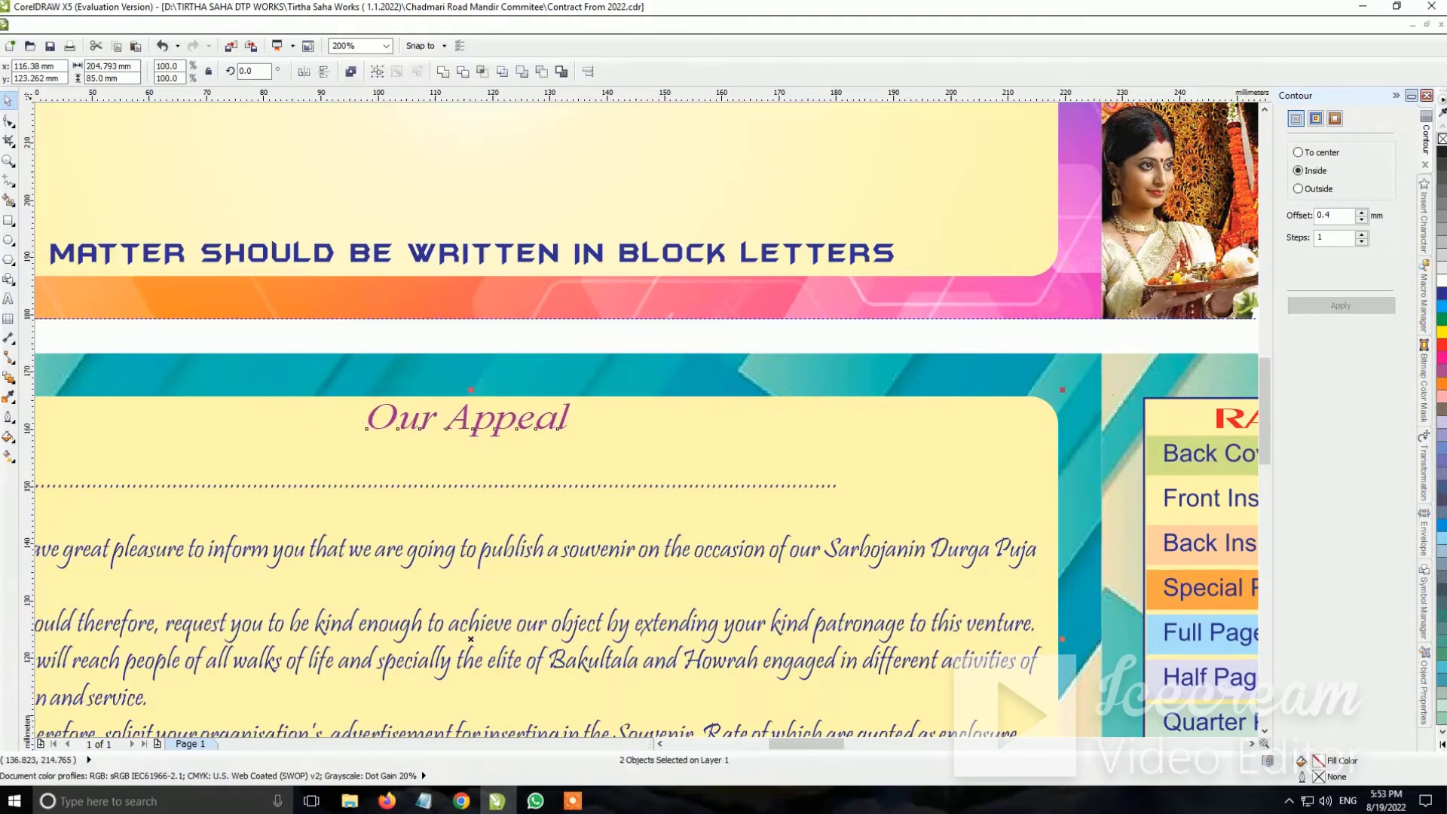
{"action": "left_click", "coordinate": [587, 71]}
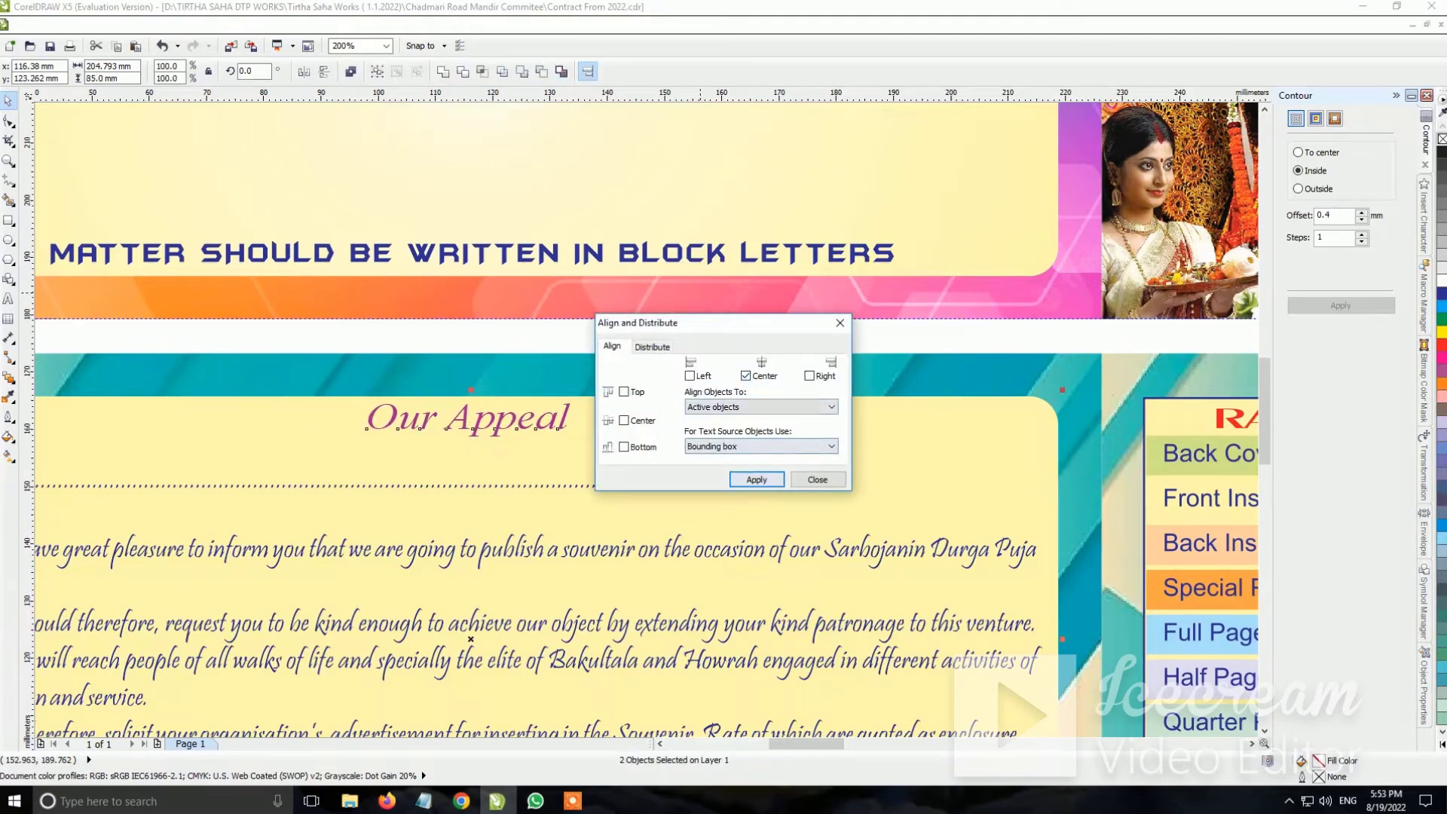
{"action": "left_click", "coordinate": [757, 479]}
{"action": "left_click", "coordinate": [817, 479]}
{"action": "scroll", "coordinate": [786, 475], "scroll_direction": "down", "scroll_amount": 2}
Add a horizontal guideline along the top edge of the lower panels
{"action": "left_click", "coordinate": [829, 243]}
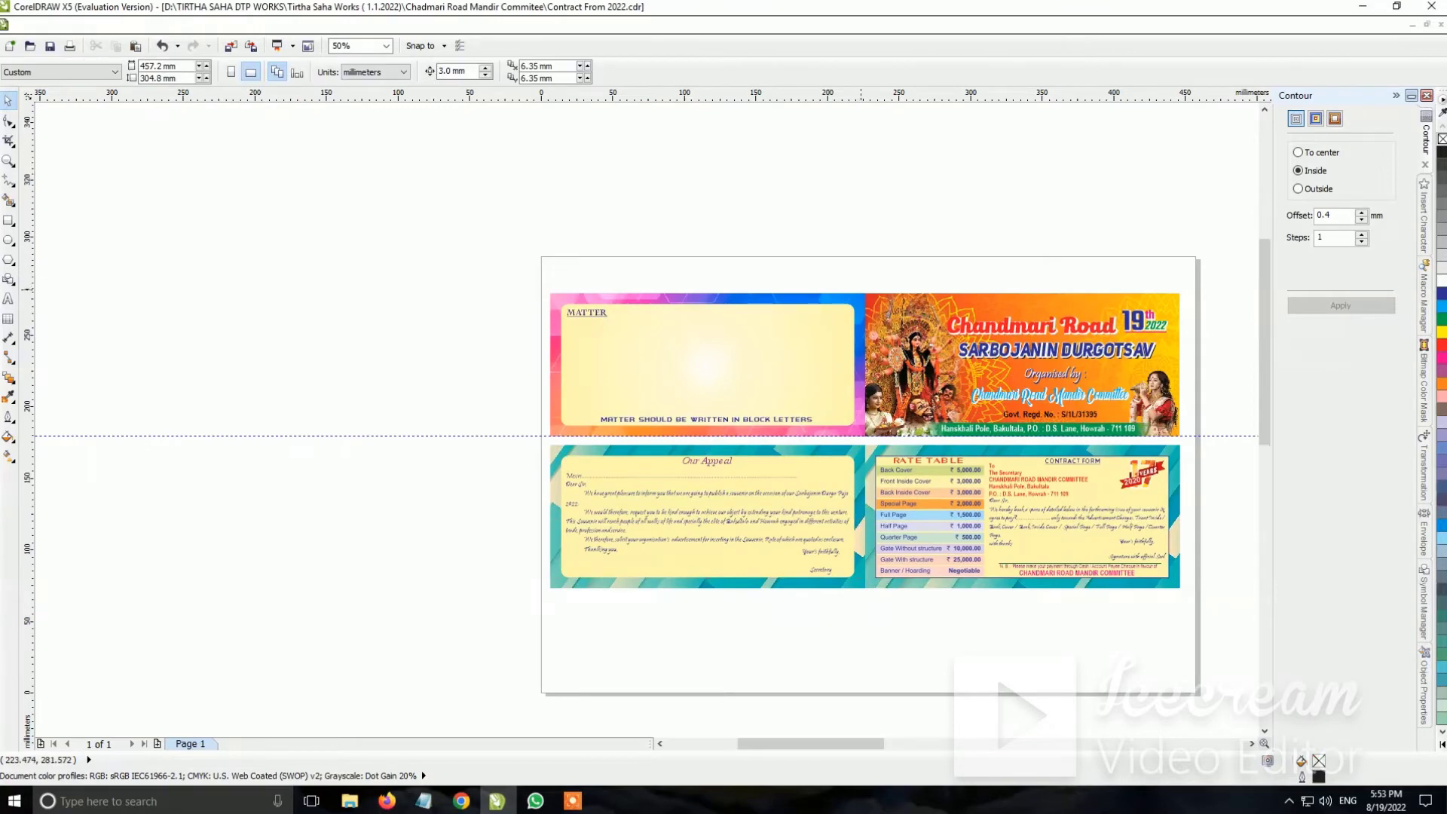
{"action": "scroll", "coordinate": [859, 290], "scroll_direction": "up", "scroll_amount": 2}
{"action": "scroll", "coordinate": [791, 295], "scroll_direction": "down", "scroll_amount": 2}
{"action": "scroll", "coordinate": [749, 443], "scroll_direction": "up", "scroll_amount": 1}
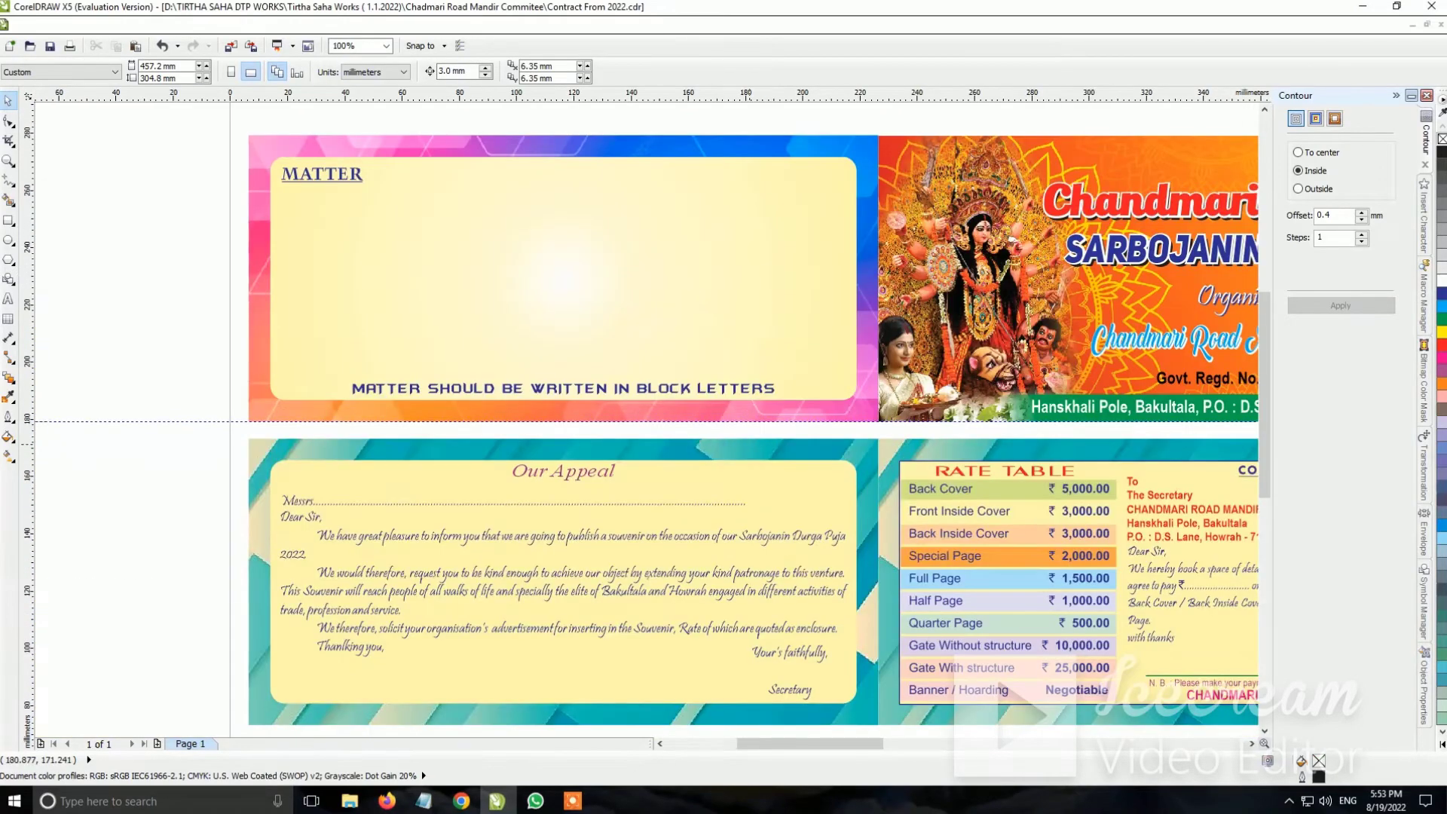
{"action": "scroll", "coordinate": [874, 440], "scroll_direction": "up", "scroll_amount": 3}
{"action": "scroll", "coordinate": [780, 159], "scroll_direction": "up", "scroll_amount": 3}
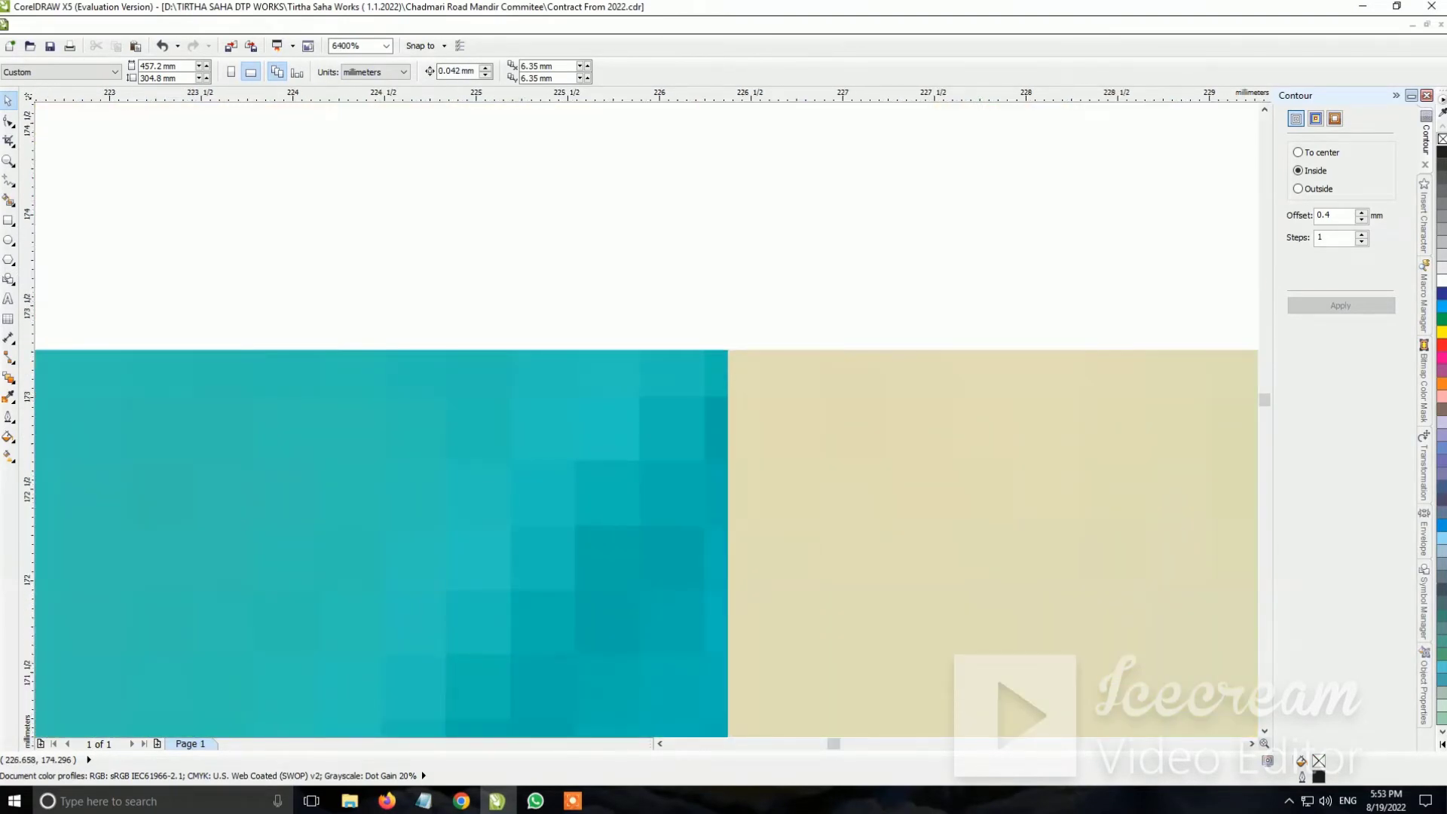
{"action": "left_click_drag", "start_coordinate": [640, 94], "coordinate": [644, 328]}
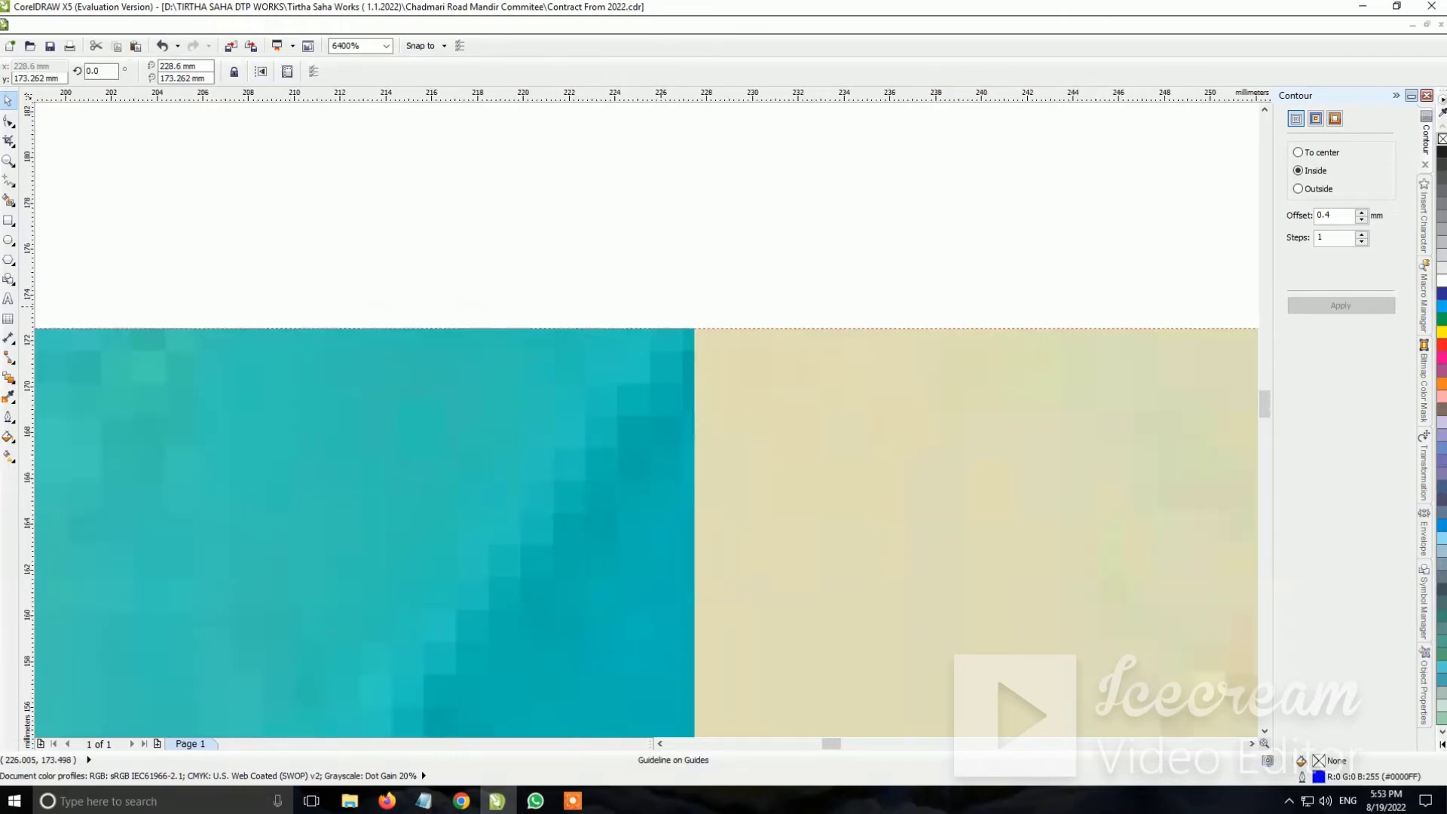
{"action": "scroll", "coordinate": [661, 305], "scroll_direction": "down", "scroll_amount": 6}
Replace the left panel's teal PowerClip background with the pink-blue hexagon image, scaled to cover
{"action": "left_click", "coordinate": [580, 311], "text": "ctrl"}
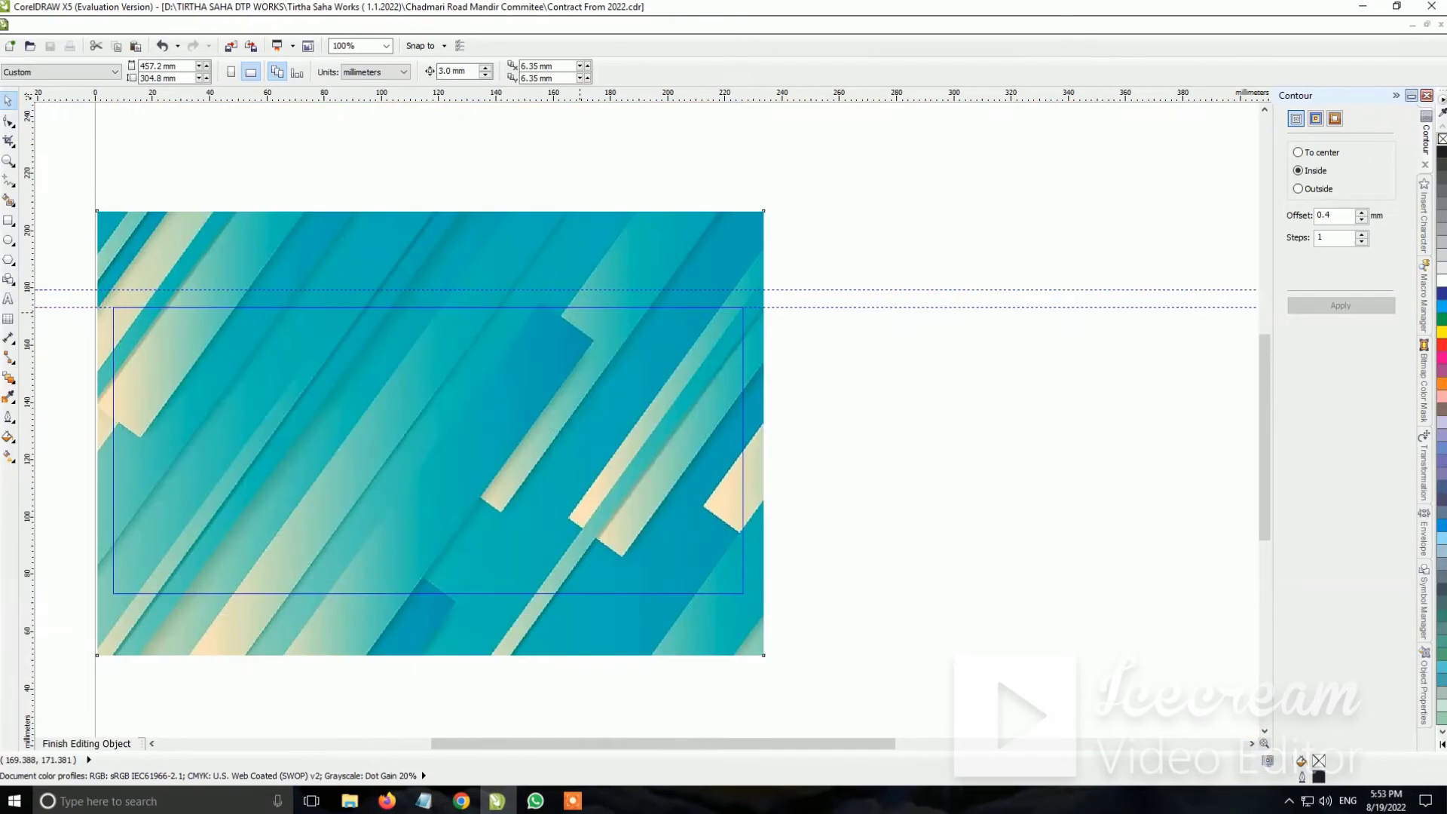
{"action": "key", "text": "Delete"}
{"action": "key", "text": "ctrl+v"}
{"action": "scroll", "coordinate": [580, 312], "scroll_direction": "down", "scroll_amount": 2}
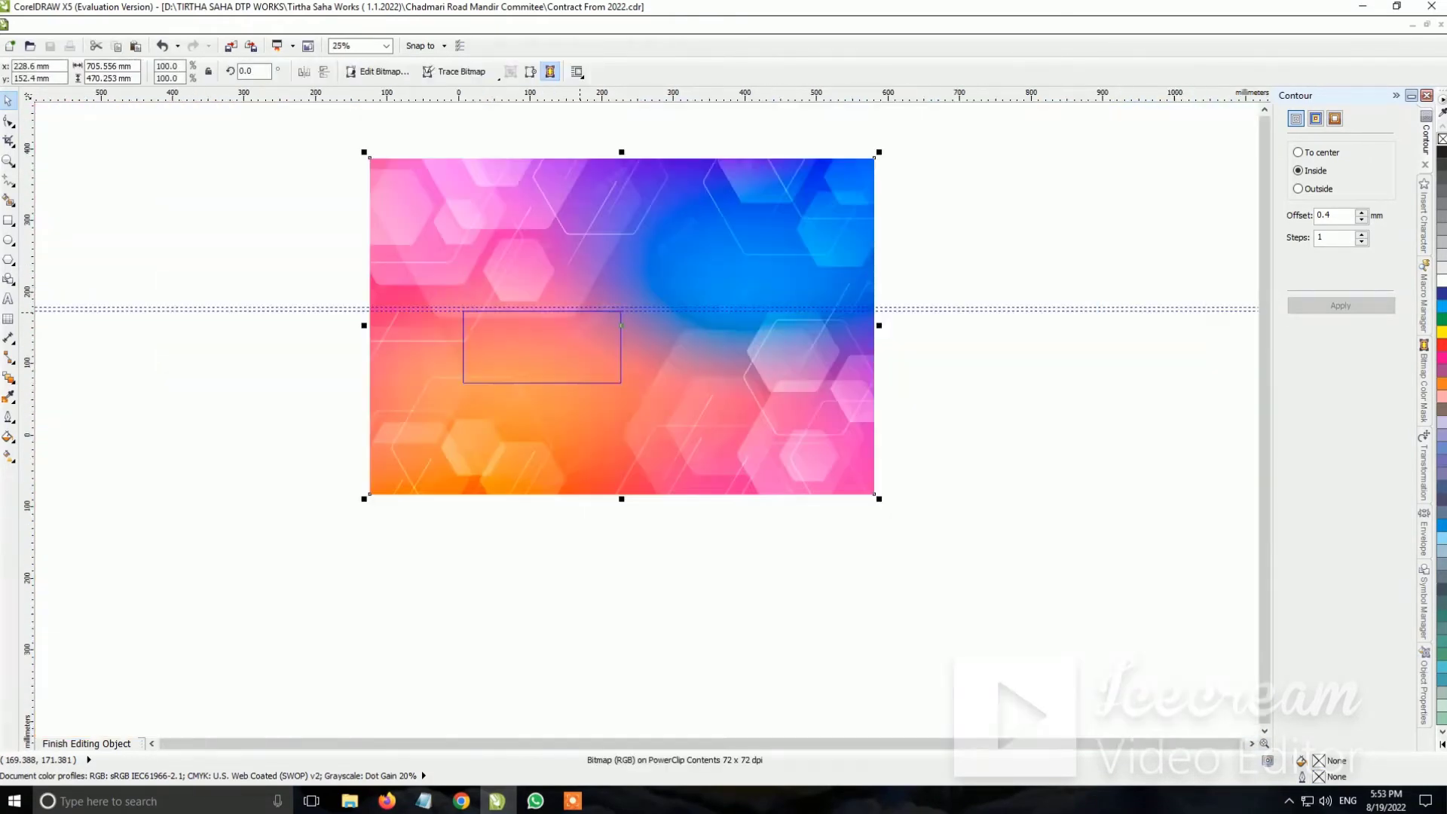
{"action": "left_click_drag", "start_coordinate": [875, 157], "coordinate": [626, 321]}
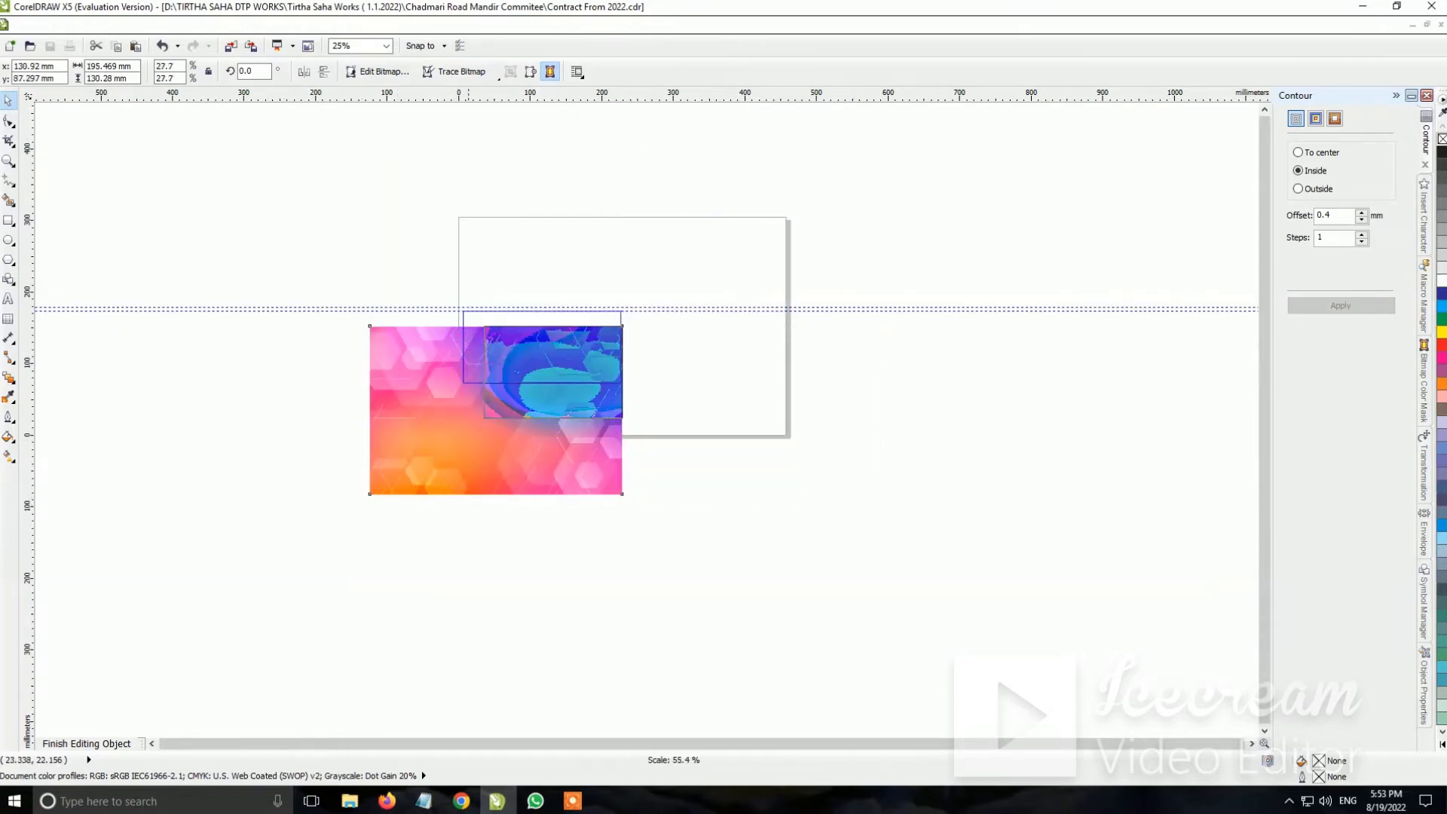
{"action": "left_click_drag", "start_coordinate": [361, 495], "coordinate": [482, 416]}
{"action": "scroll", "coordinate": [543, 321], "scroll_direction": "up", "scroll_amount": 2}
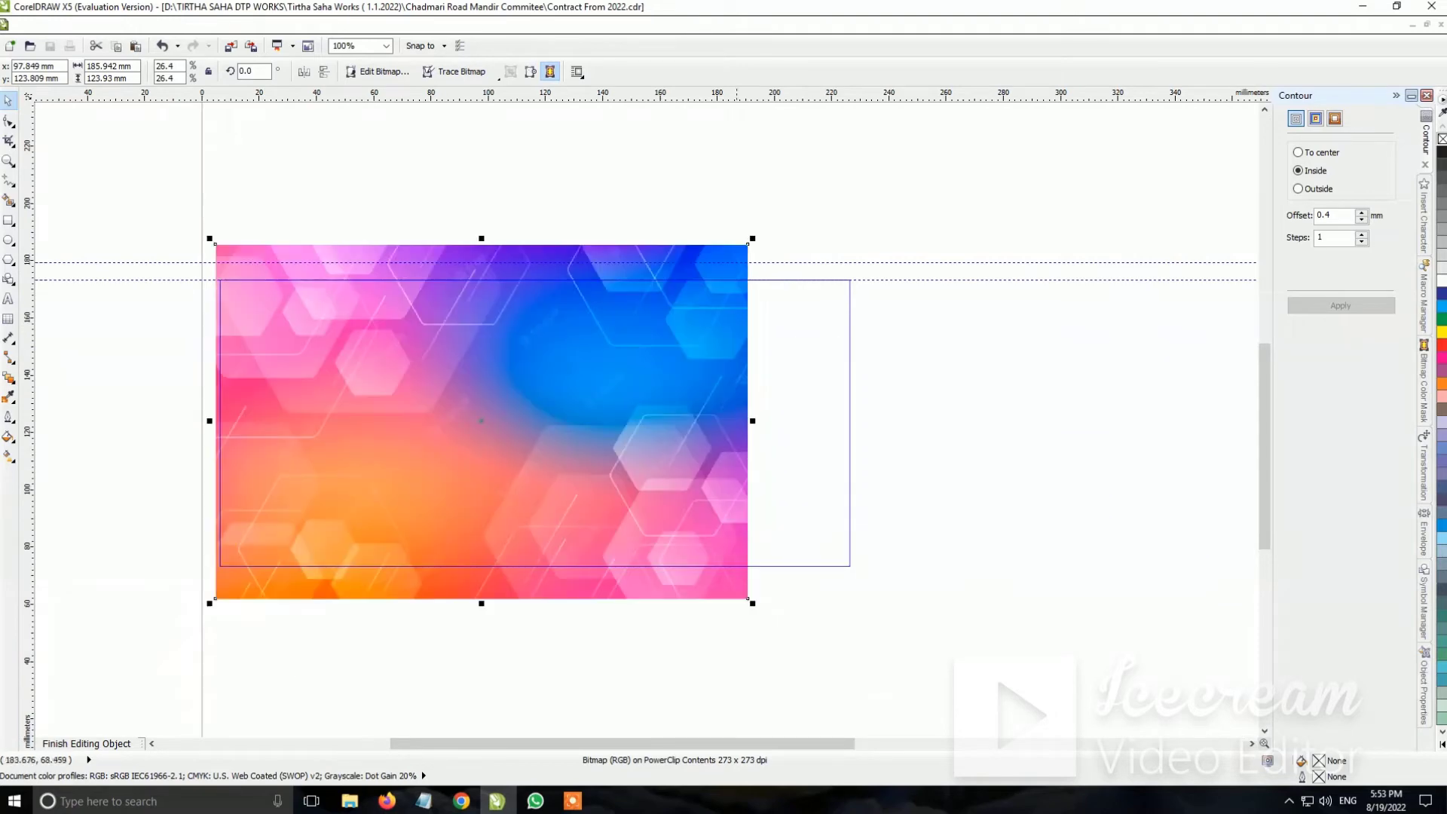
{"action": "left_click_drag", "start_coordinate": [749, 599], "coordinate": [856, 580]}
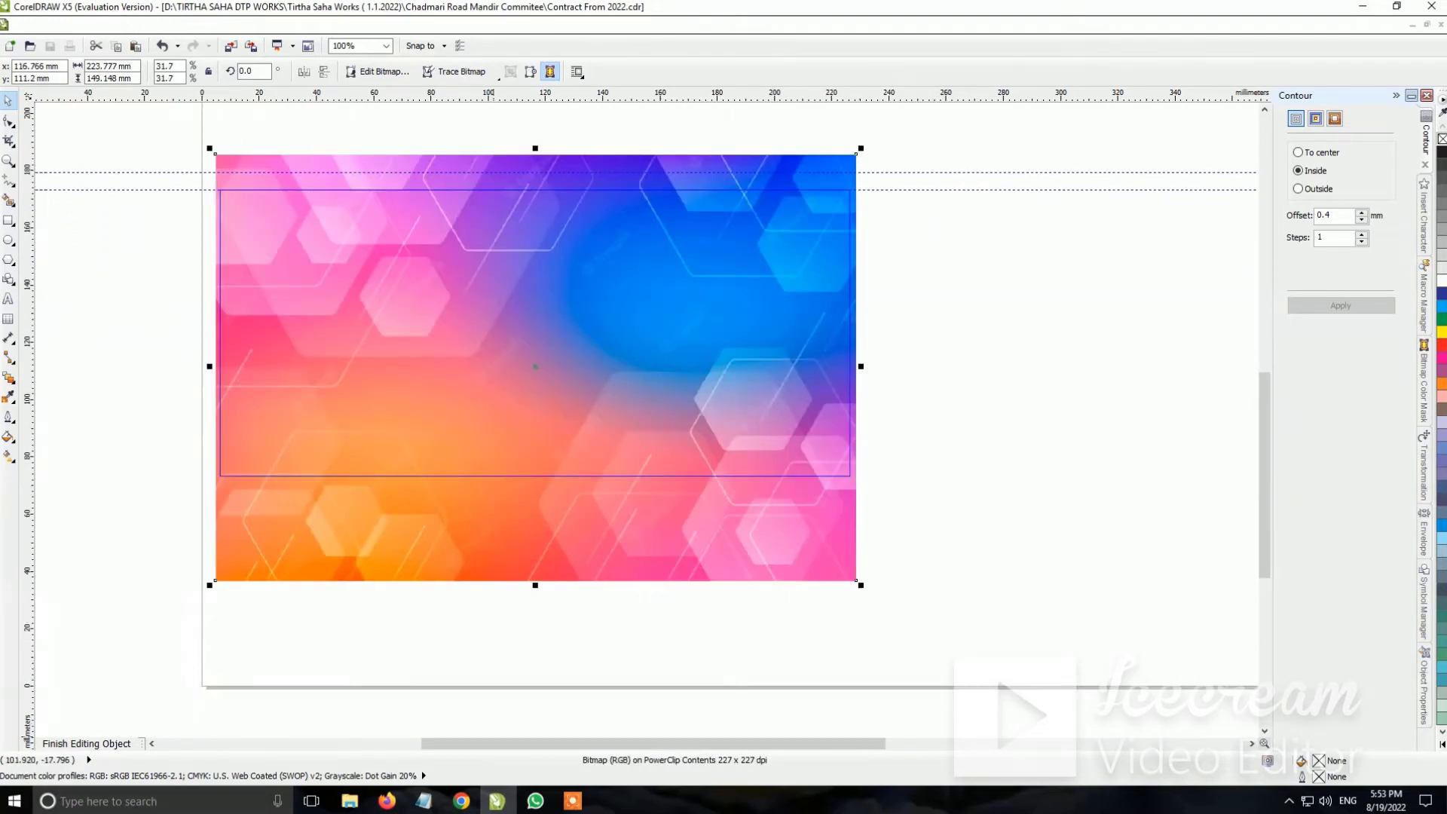
{"action": "left_click", "coordinate": [86, 743]}
Swap the right panel's clipped teal background for the pasted pink-blue hexagon image
{"action": "key", "text": "Escape"}
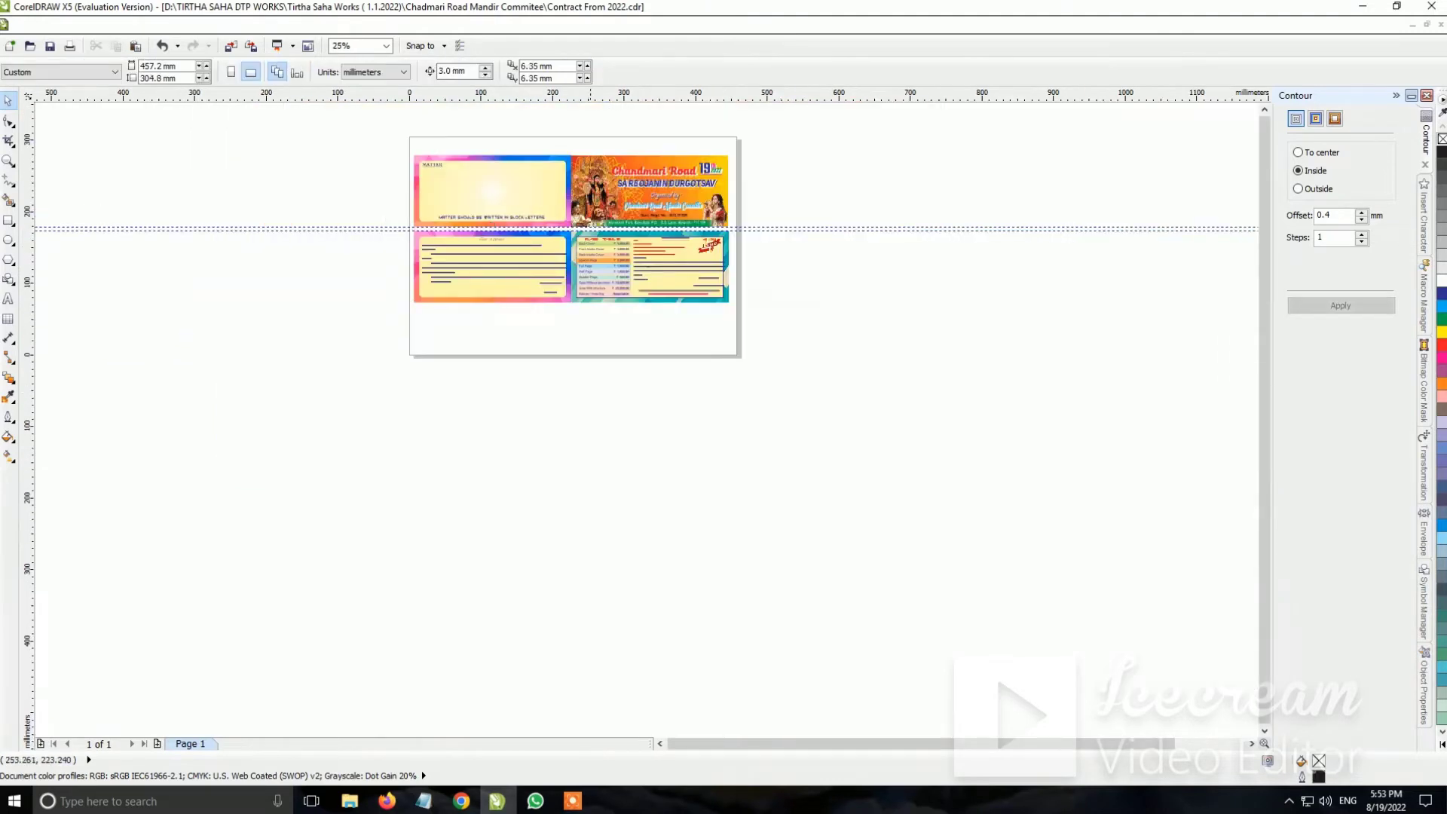
{"action": "scroll", "coordinate": [407, 387], "scroll_direction": "up", "scroll_amount": 2}
{"action": "scroll", "coordinate": [407, 388], "scroll_direction": "up", "scroll_amount": 1}
{"action": "scroll", "coordinate": [407, 387], "scroll_direction": "up", "scroll_amount": 1}
{"action": "scroll", "coordinate": [648, 423], "scroll_direction": "up", "scroll_amount": 3}
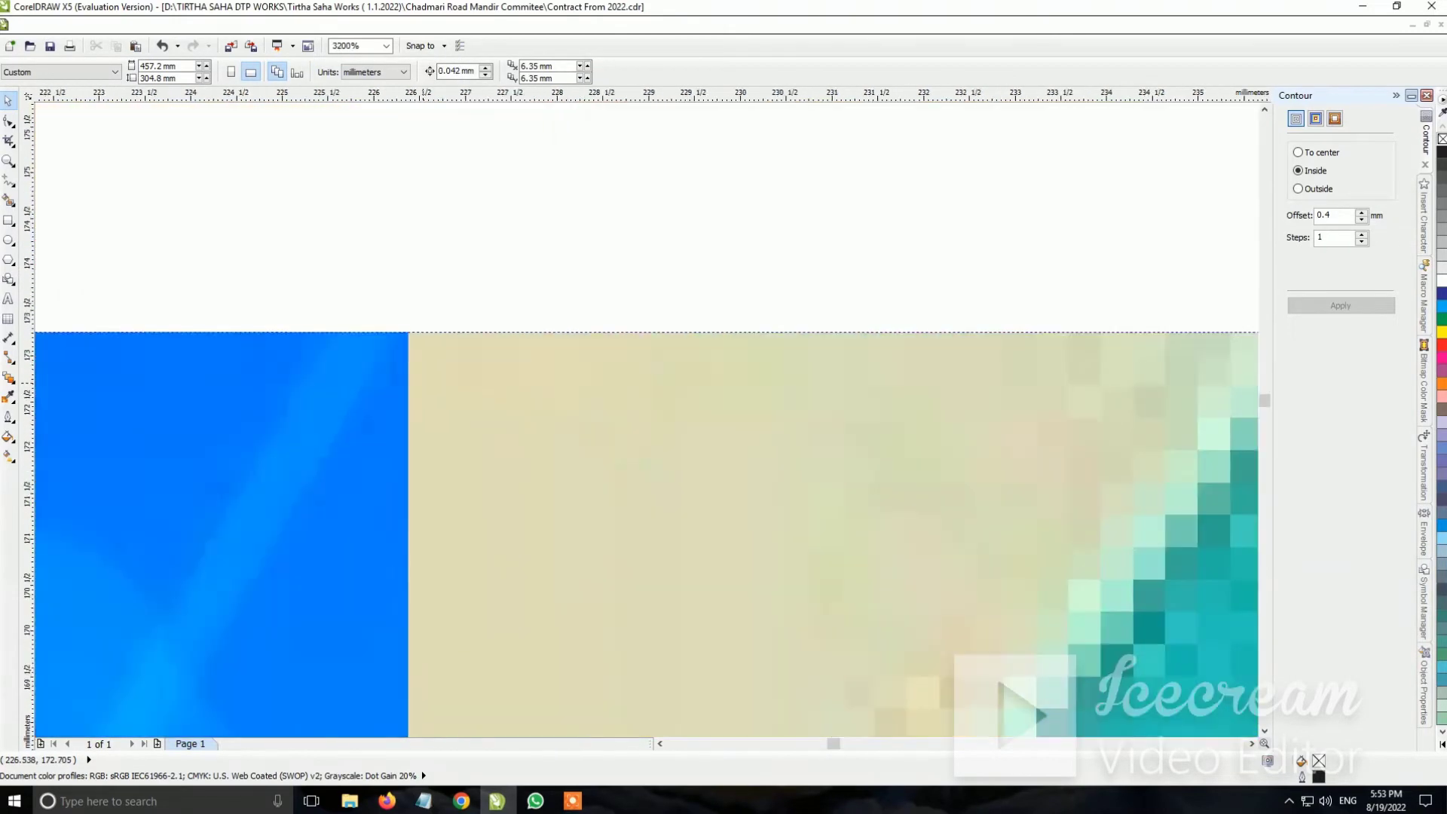
{"action": "scroll", "coordinate": [648, 422], "scroll_direction": "down", "scroll_amount": 2}
{"action": "scroll", "coordinate": [648, 422], "scroll_direction": "down", "scroll_amount": 1}
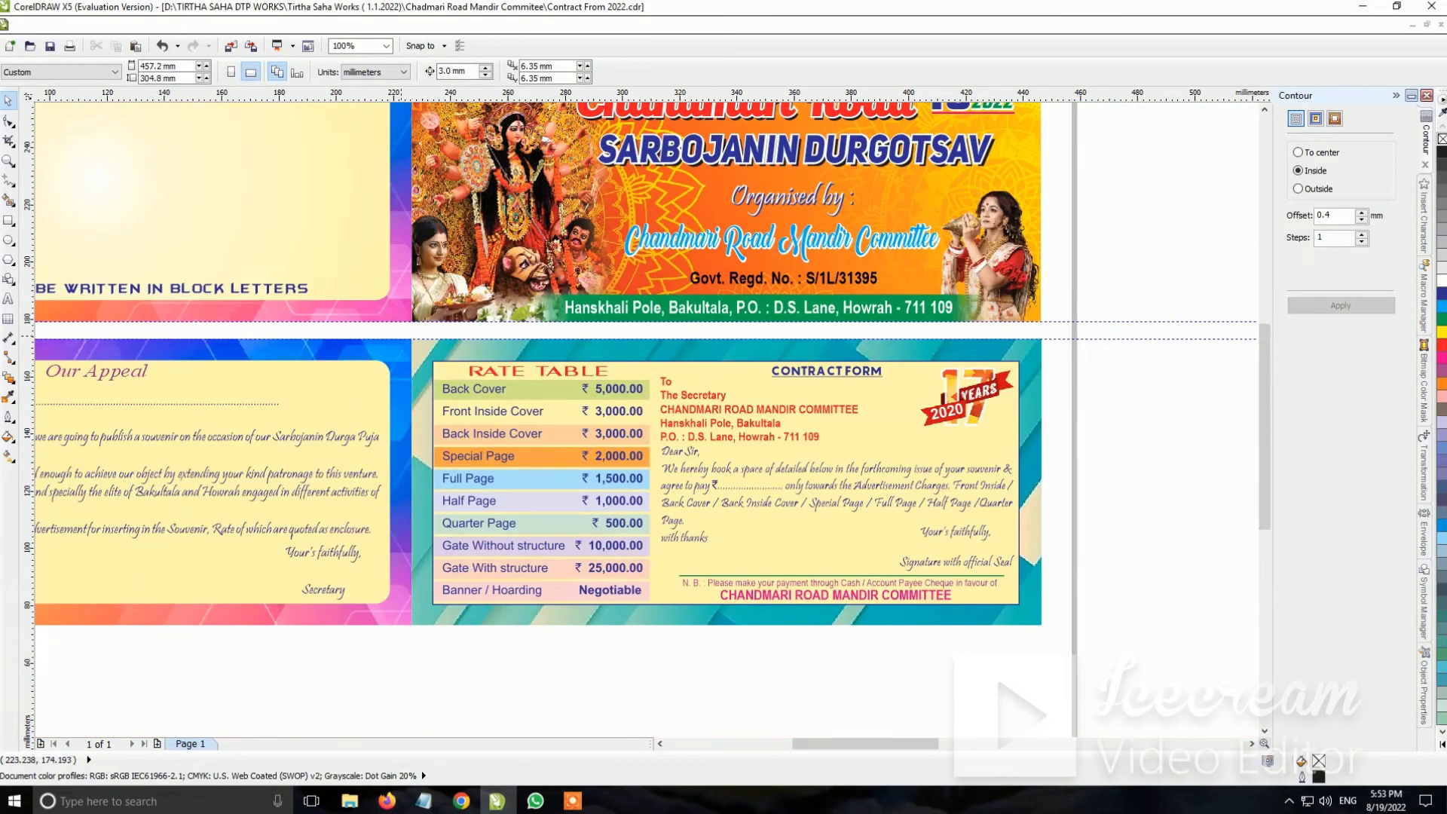
{"action": "left_click", "coordinate": [695, 348]}
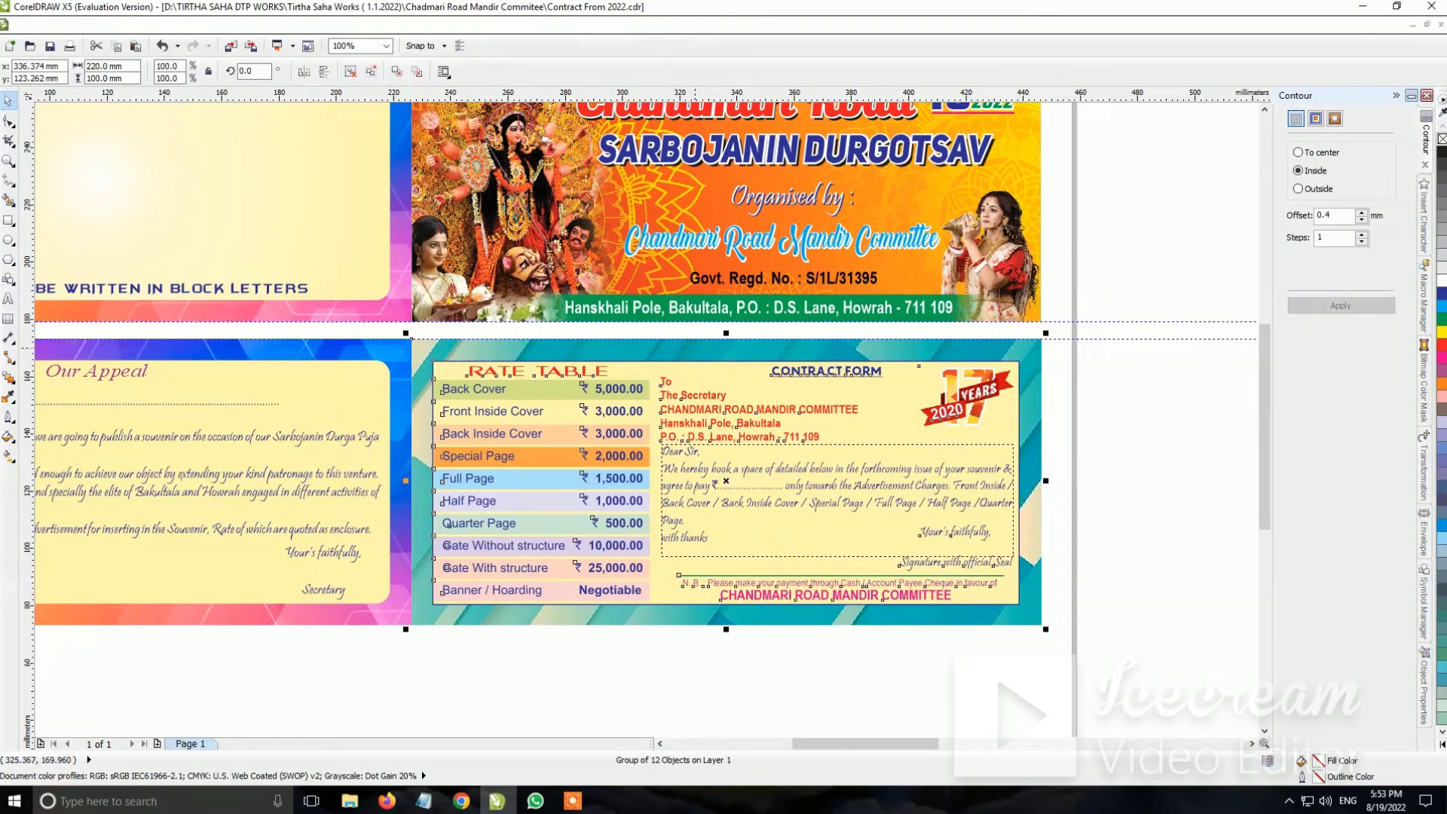
{"action": "key", "text": "Escape"}
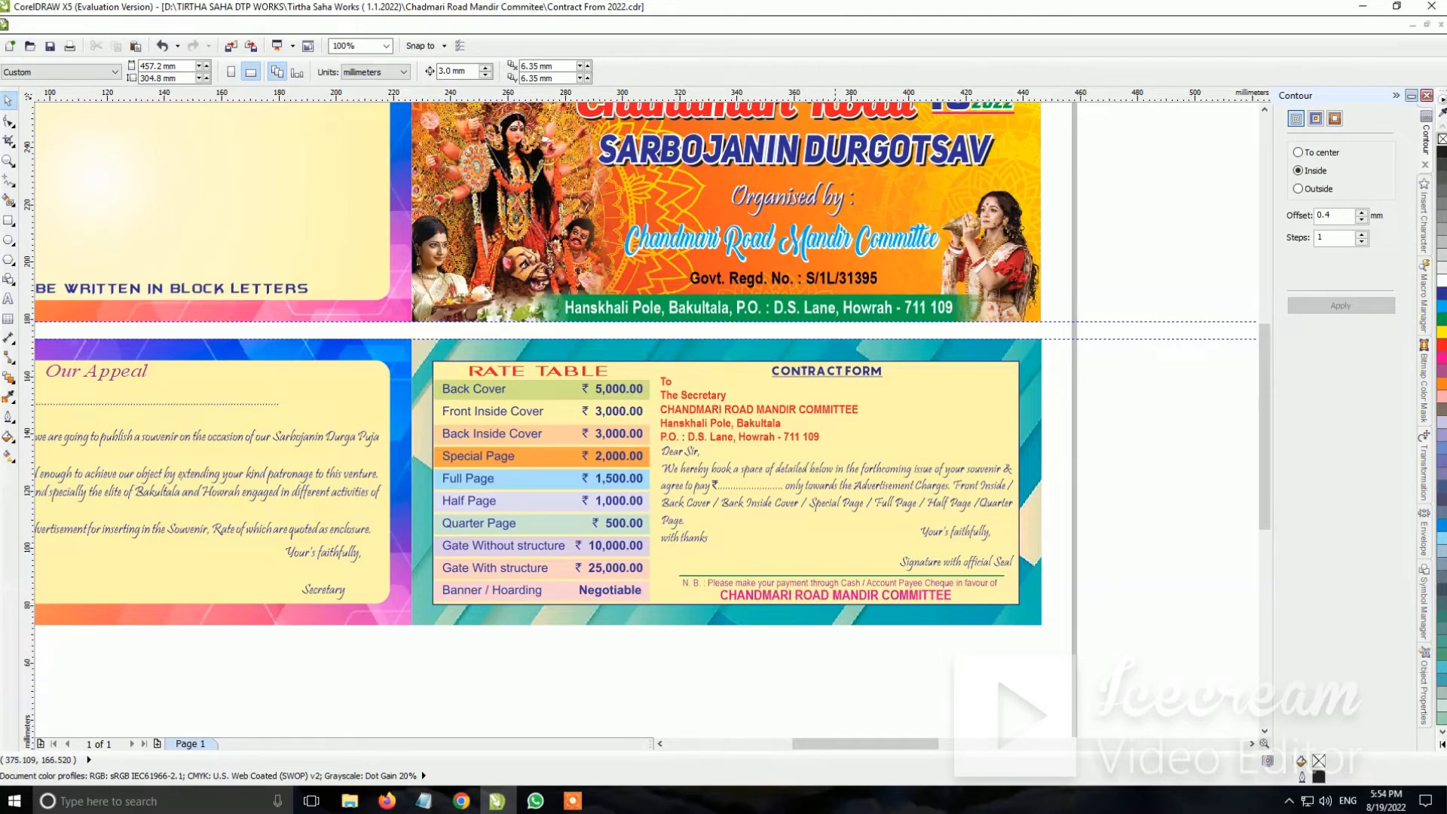
{"action": "left_click", "coordinate": [837, 358], "text": "ctrl"}
{"action": "key", "text": "Delete"}
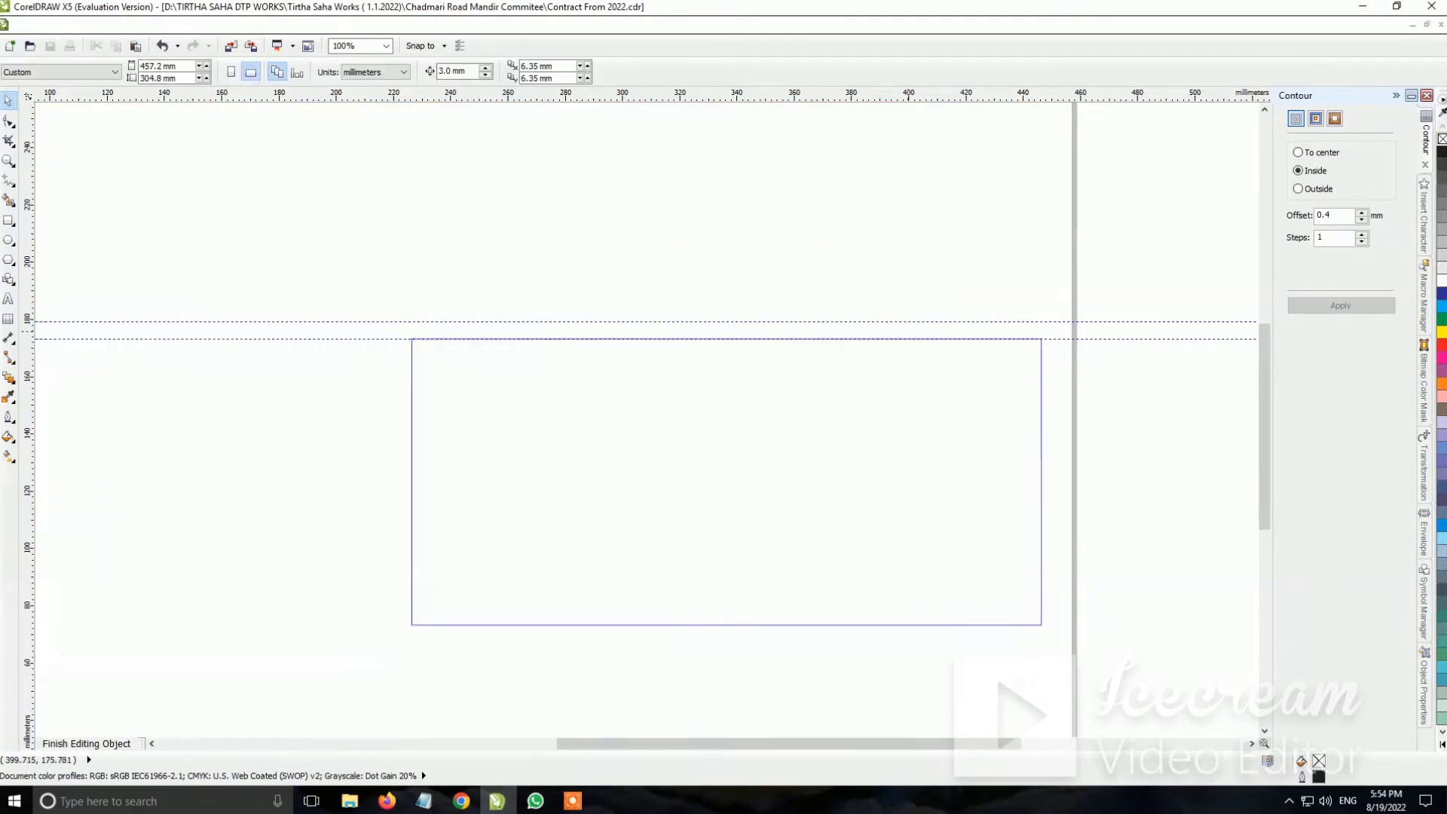
{"action": "key", "text": "ctrl+v"}
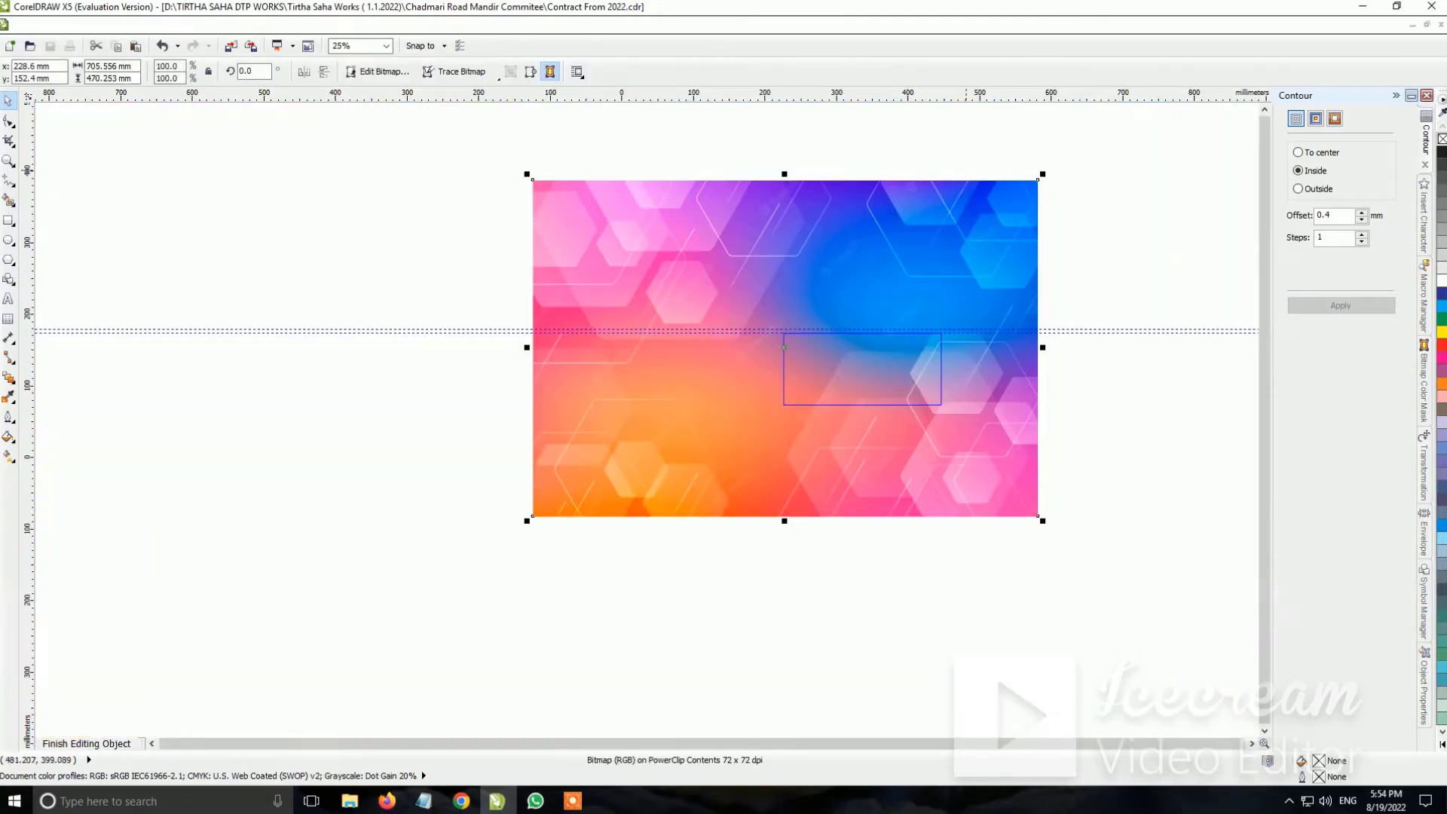
Scale and position the hexagon image until it covers the rate-table panel
{"action": "left_click_drag", "start_coordinate": [1042, 174], "coordinate": [854, 302]}
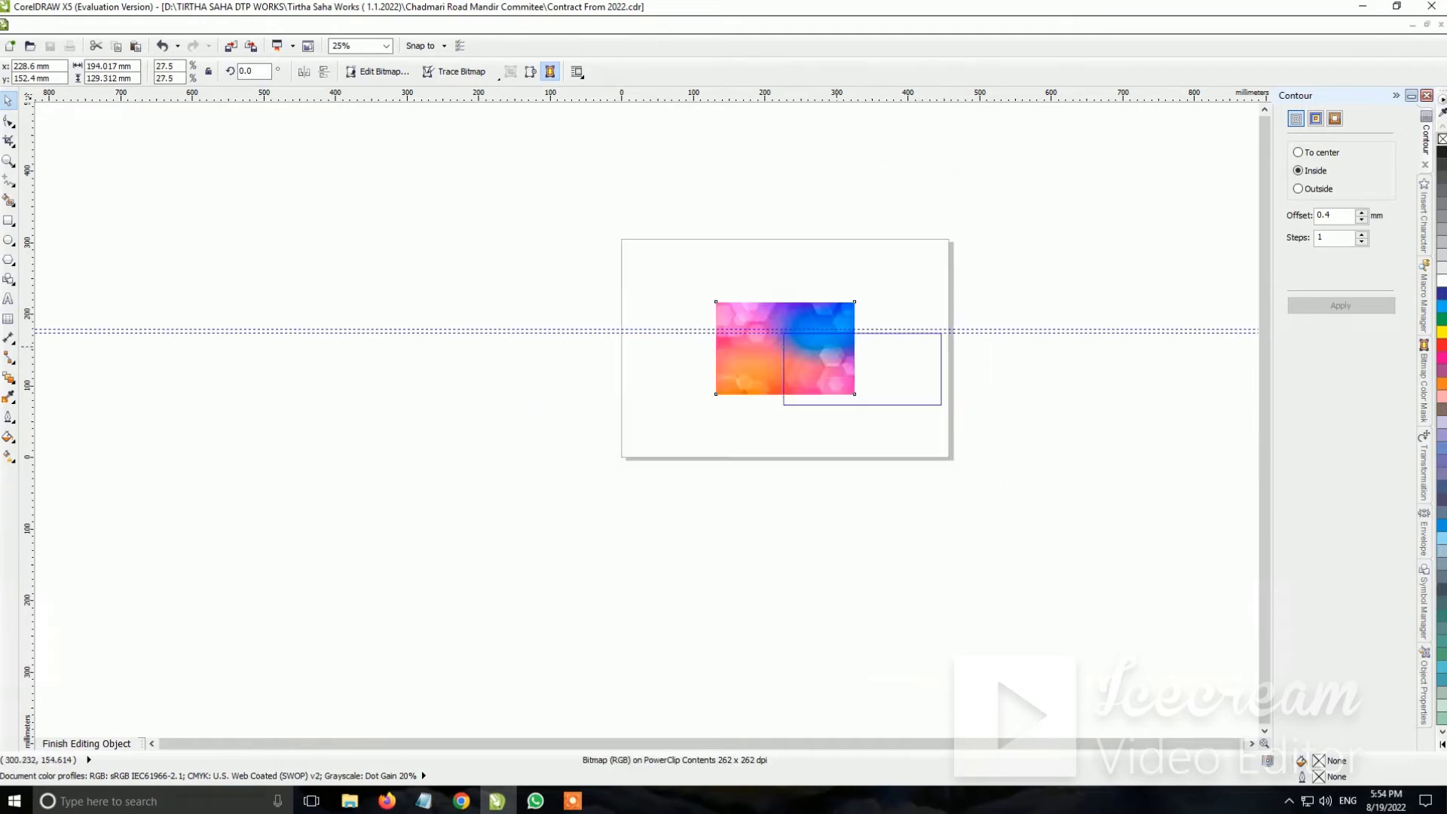
{"action": "left_click_drag", "start_coordinate": [905, 356], "coordinate": [898, 360]}
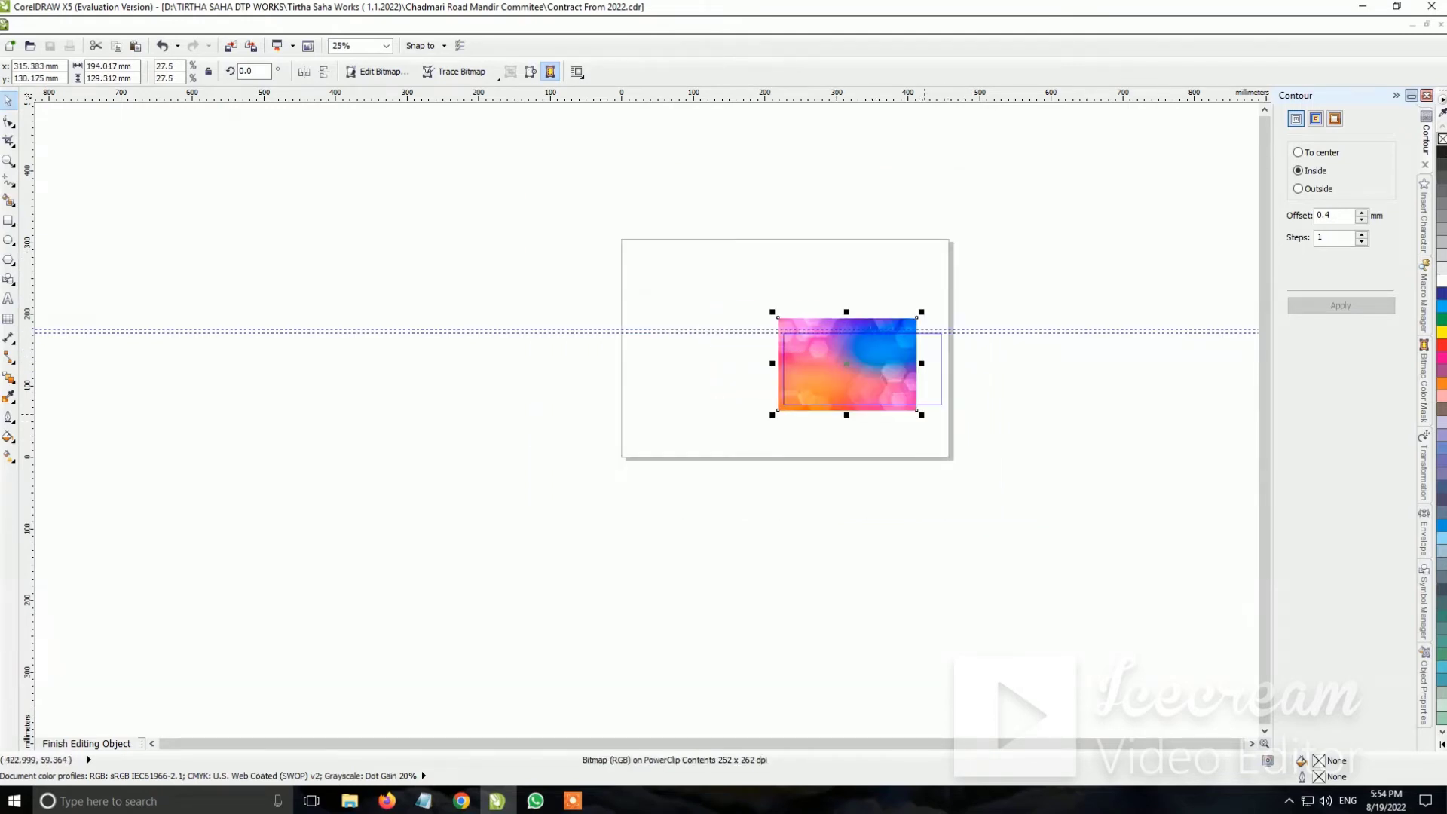
{"action": "left_click_drag", "start_coordinate": [921, 415], "coordinate": [951, 436]}
{"action": "scroll", "coordinate": [889, 390], "scroll_direction": "up", "scroll_amount": 2}
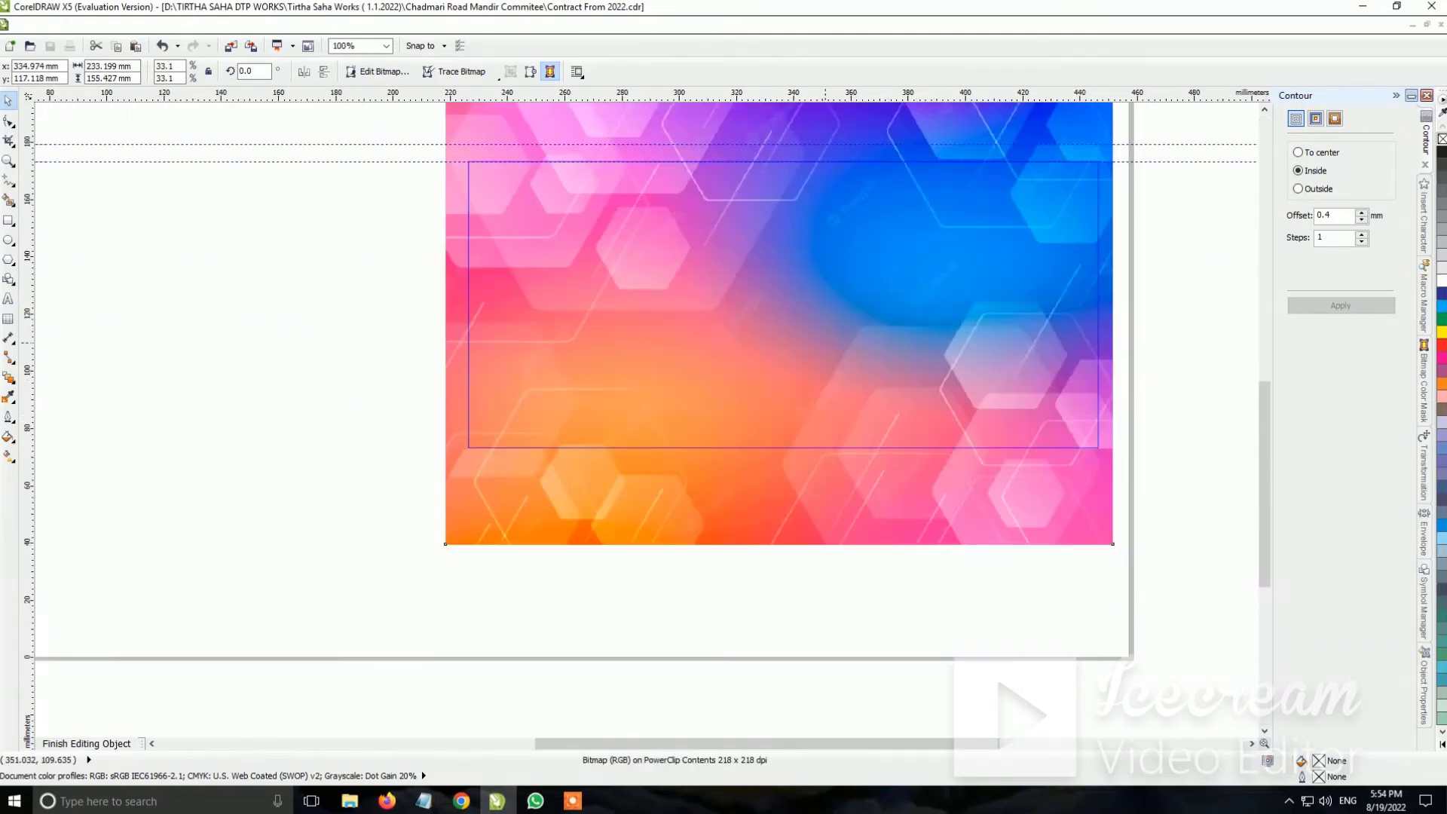
{"action": "left_click_drag", "start_coordinate": [825, 343], "coordinate": [833, 339]}
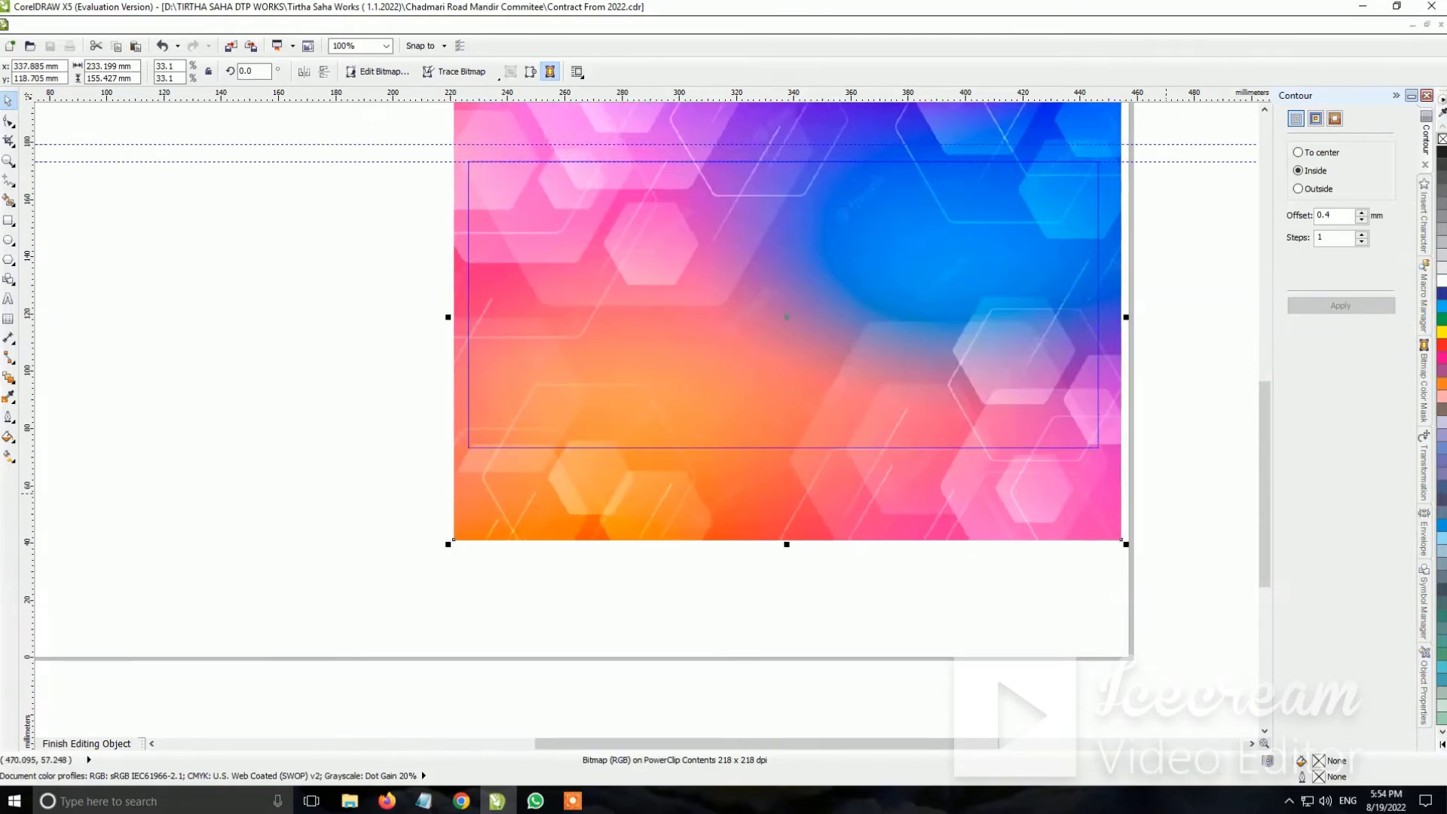
{"action": "left_click_drag", "start_coordinate": [1125, 543], "coordinate": [1111, 533]}
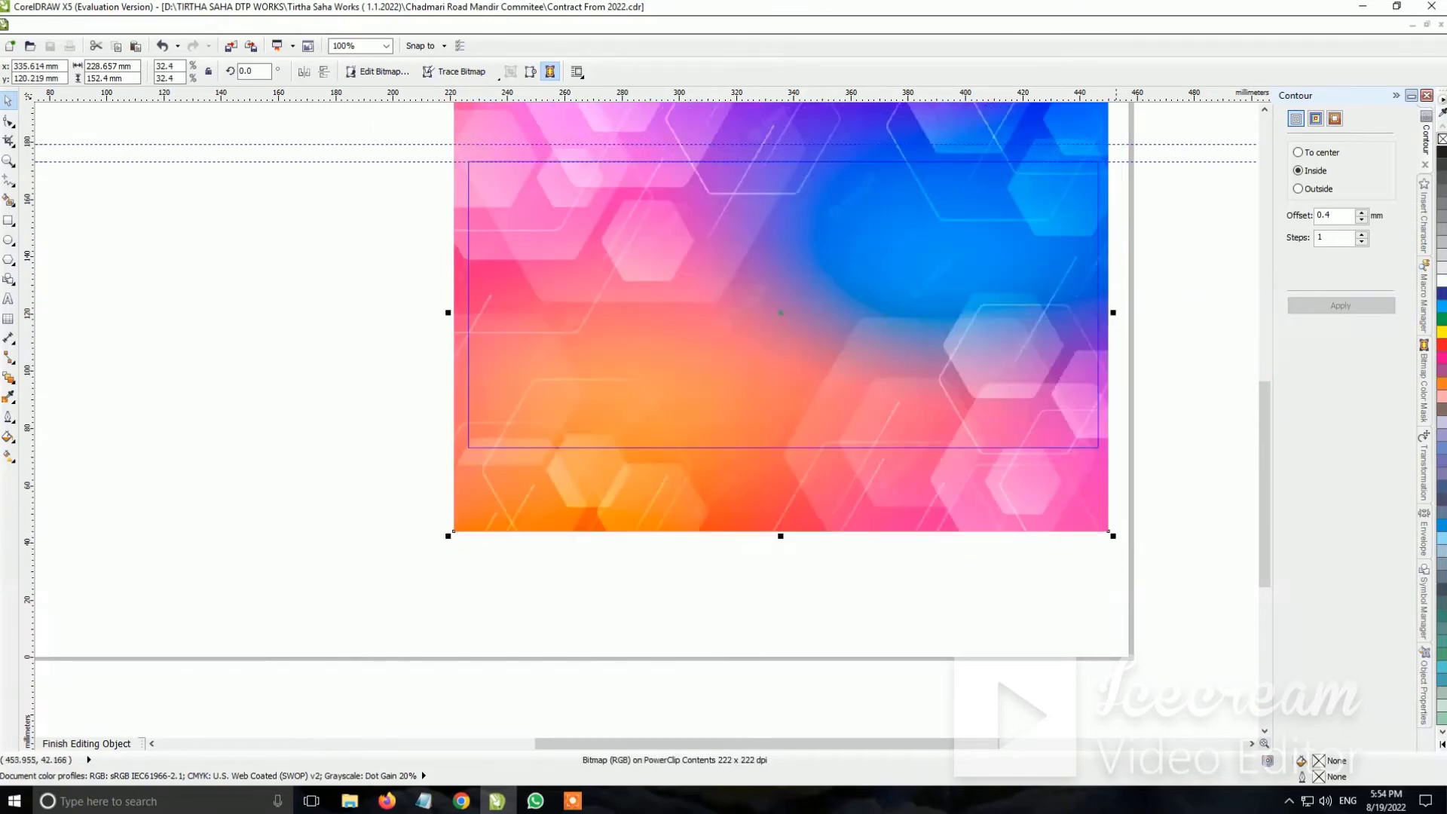
{"action": "scroll", "coordinate": [705, 252], "scroll_direction": "down", "scroll_amount": 1}
{"action": "scroll", "coordinate": [616, 259], "scroll_direction": "up", "scroll_amount": 2}
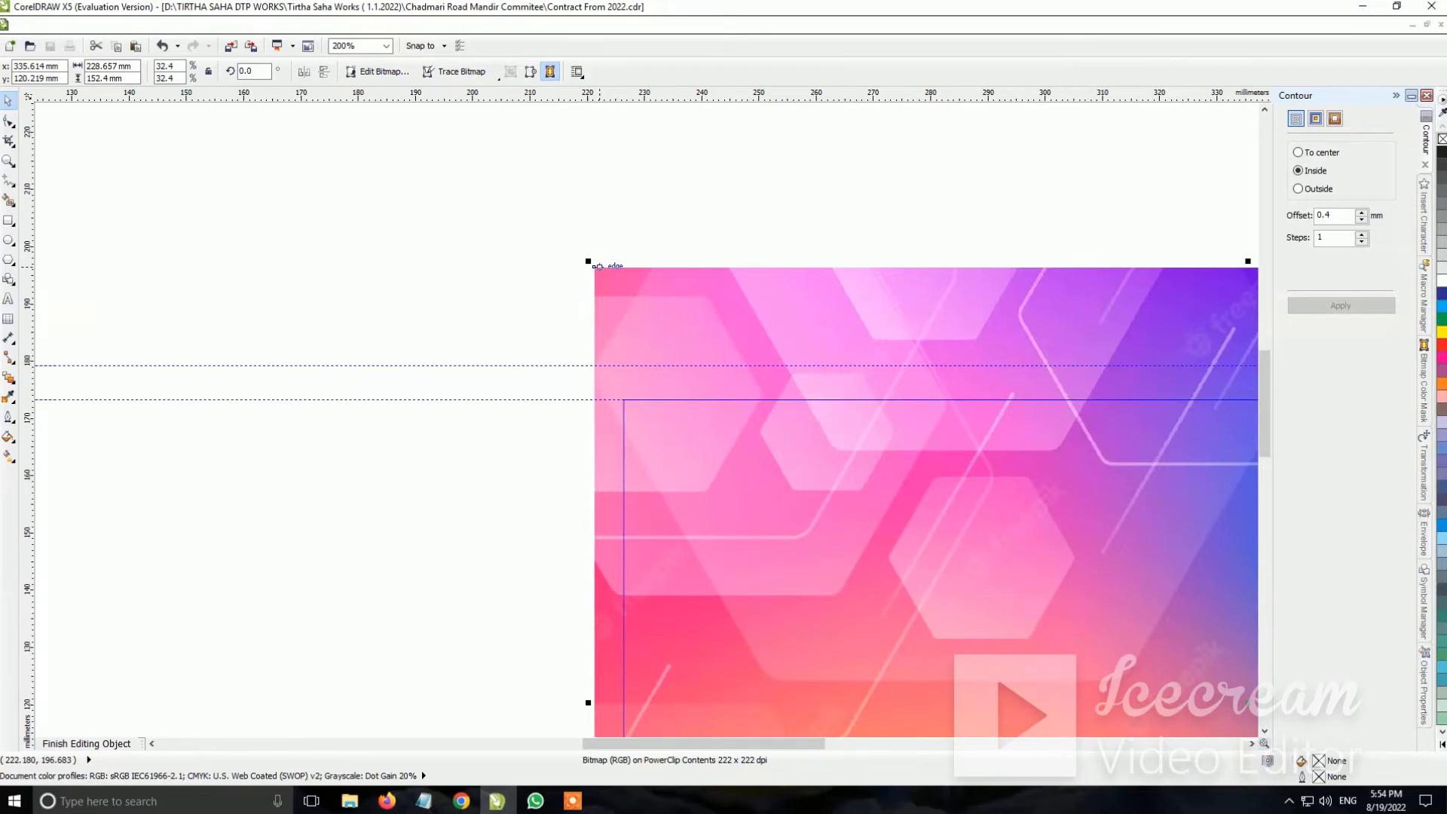
{"action": "left_click_drag", "start_coordinate": [587, 261], "coordinate": [607, 274]}
{"action": "scroll", "coordinate": [608, 274], "scroll_direction": "down", "scroll_amount": 1}
{"action": "scroll", "coordinate": [583, 575], "scroll_direction": "up", "scroll_amount": 2}
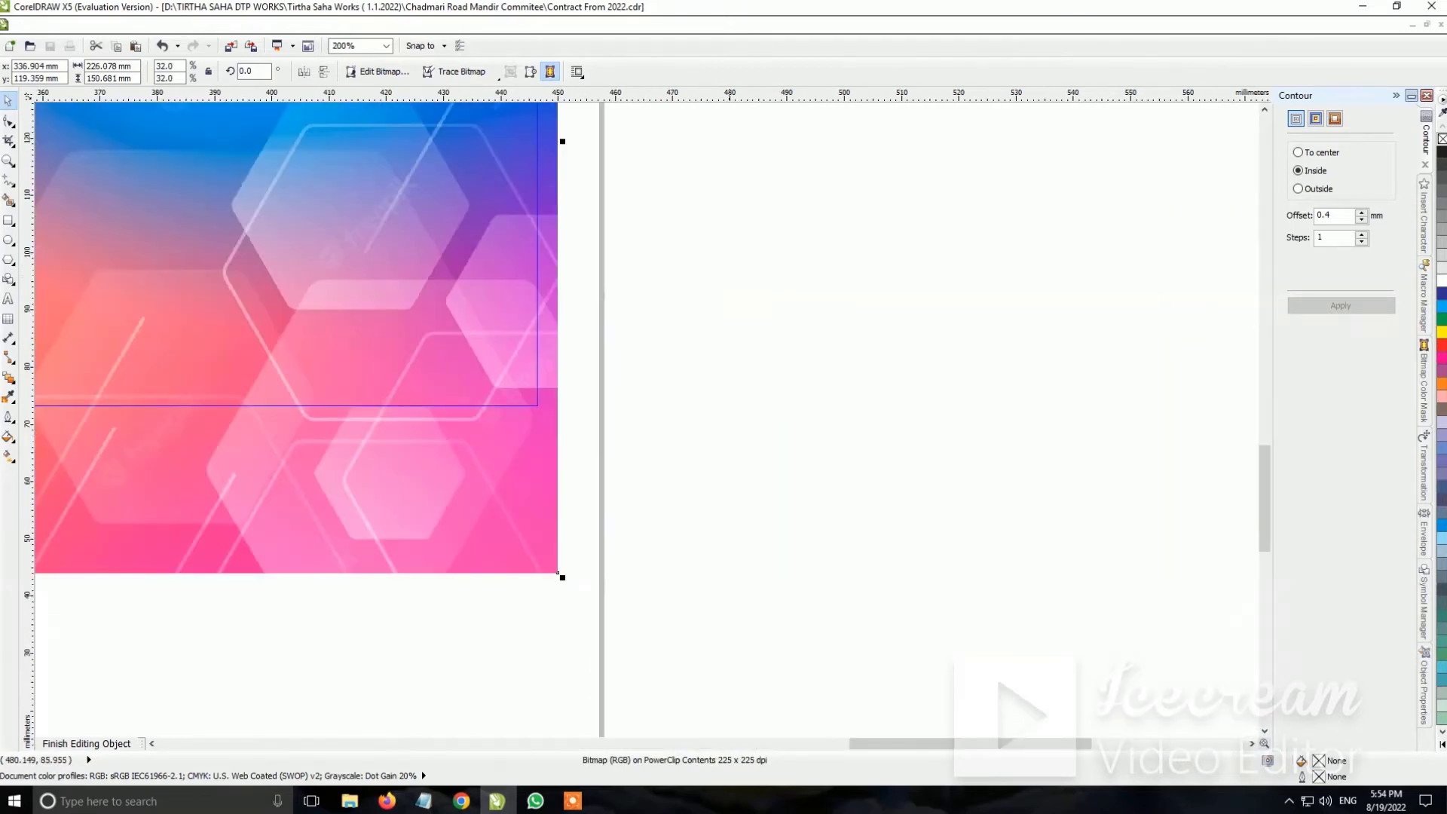
{"action": "scroll", "coordinate": [583, 575], "scroll_direction": "down", "scroll_amount": 1}
Finish the rate-table background edit; a contract-form outline colour change is tried, then cancelled
{"action": "left_click", "coordinate": [86, 743]}
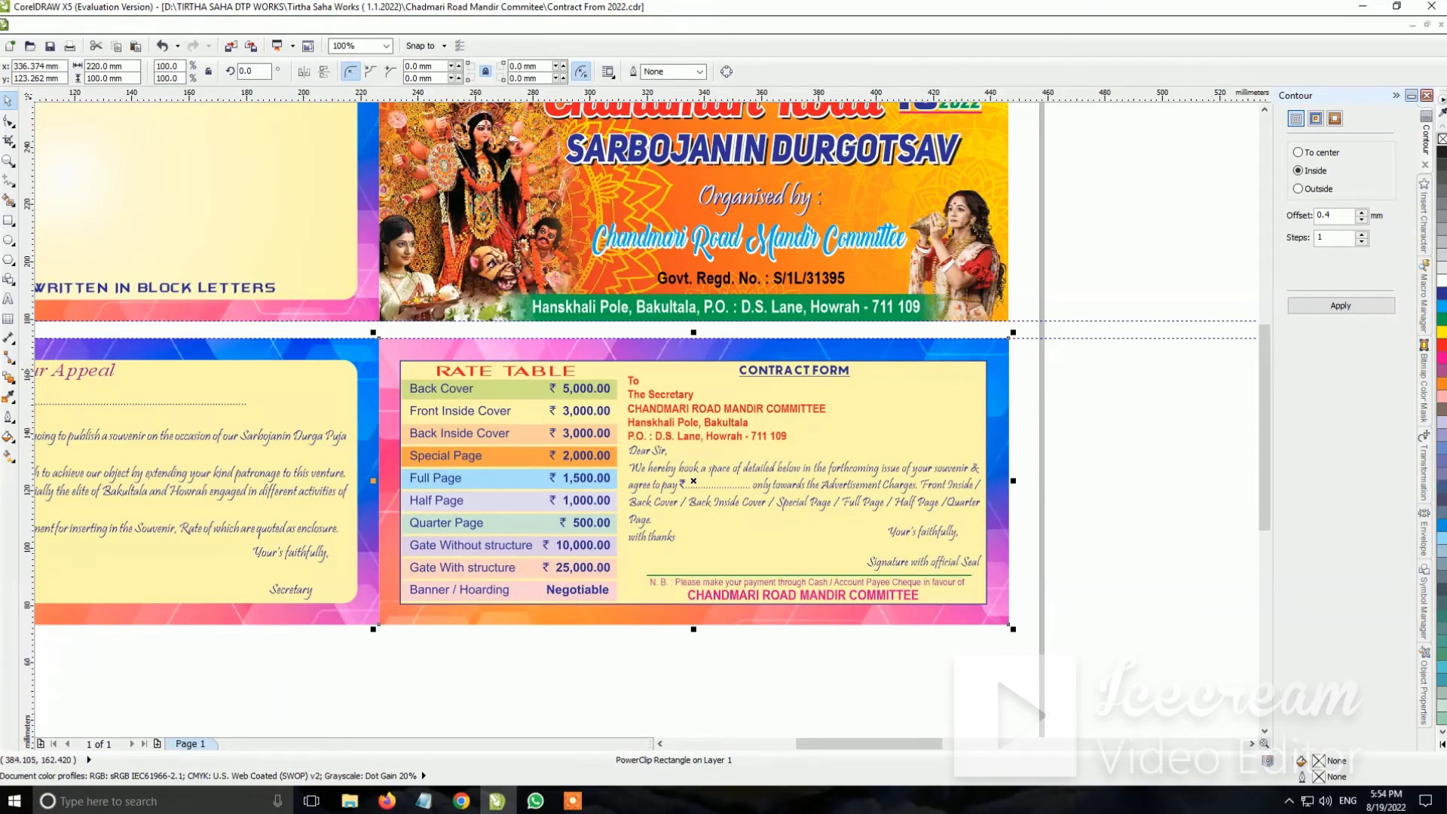
{"action": "left_click", "coordinate": [956, 374]}
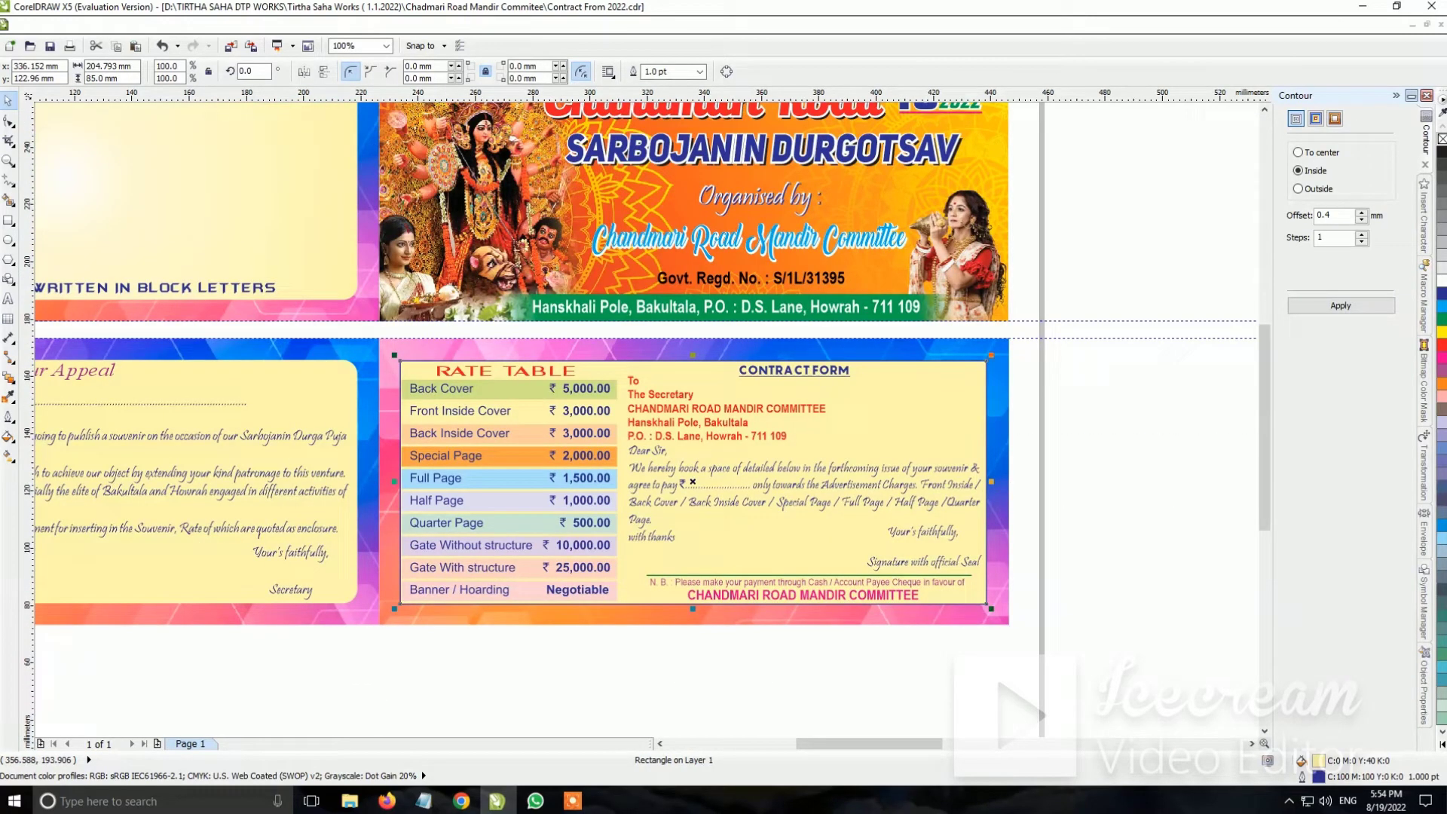
{"action": "left_click", "coordinate": [1441, 98]}
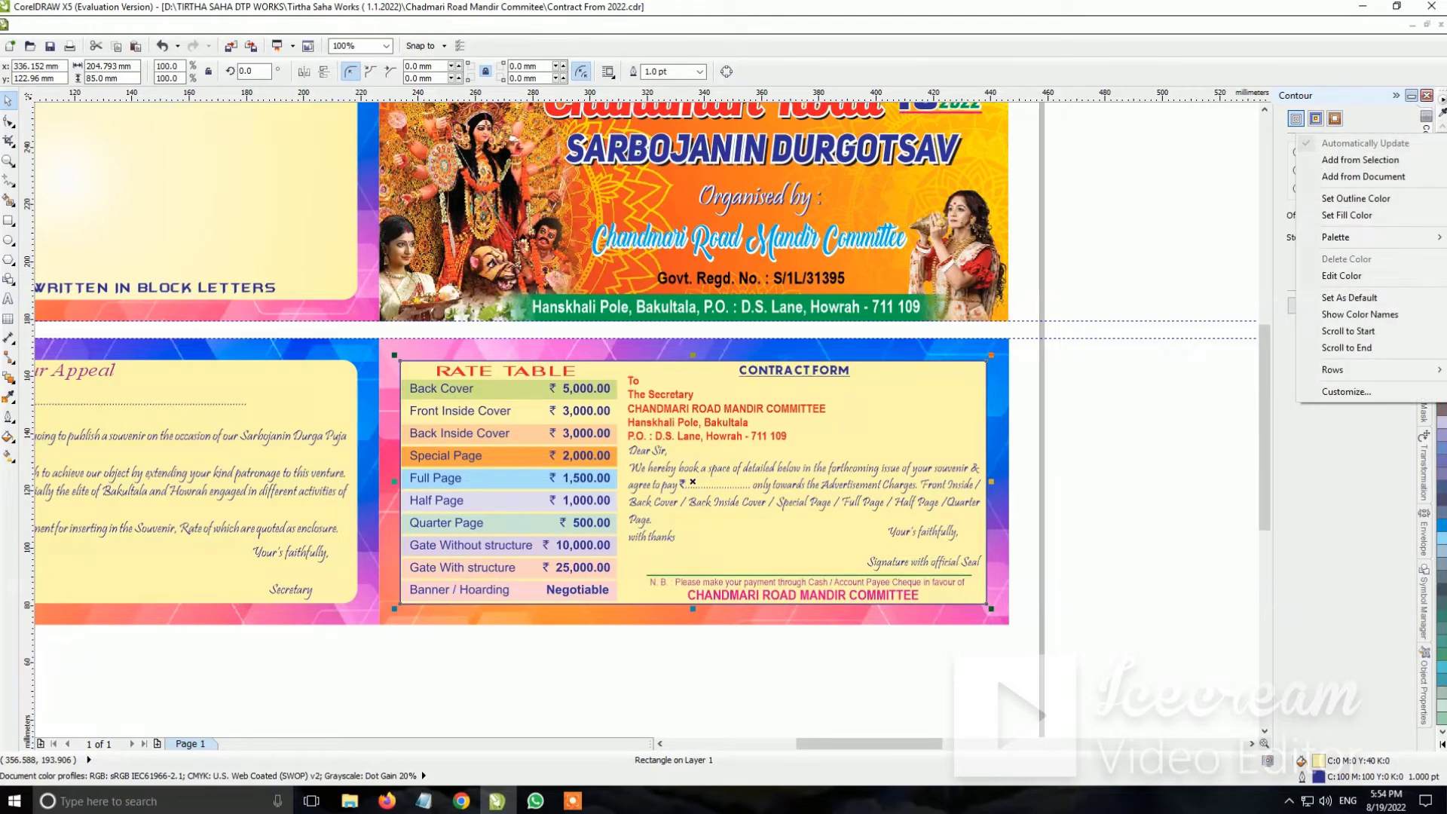
{"action": "left_click", "coordinate": [1206, 170]}
{"action": "right_click", "coordinate": [1440, 294]}
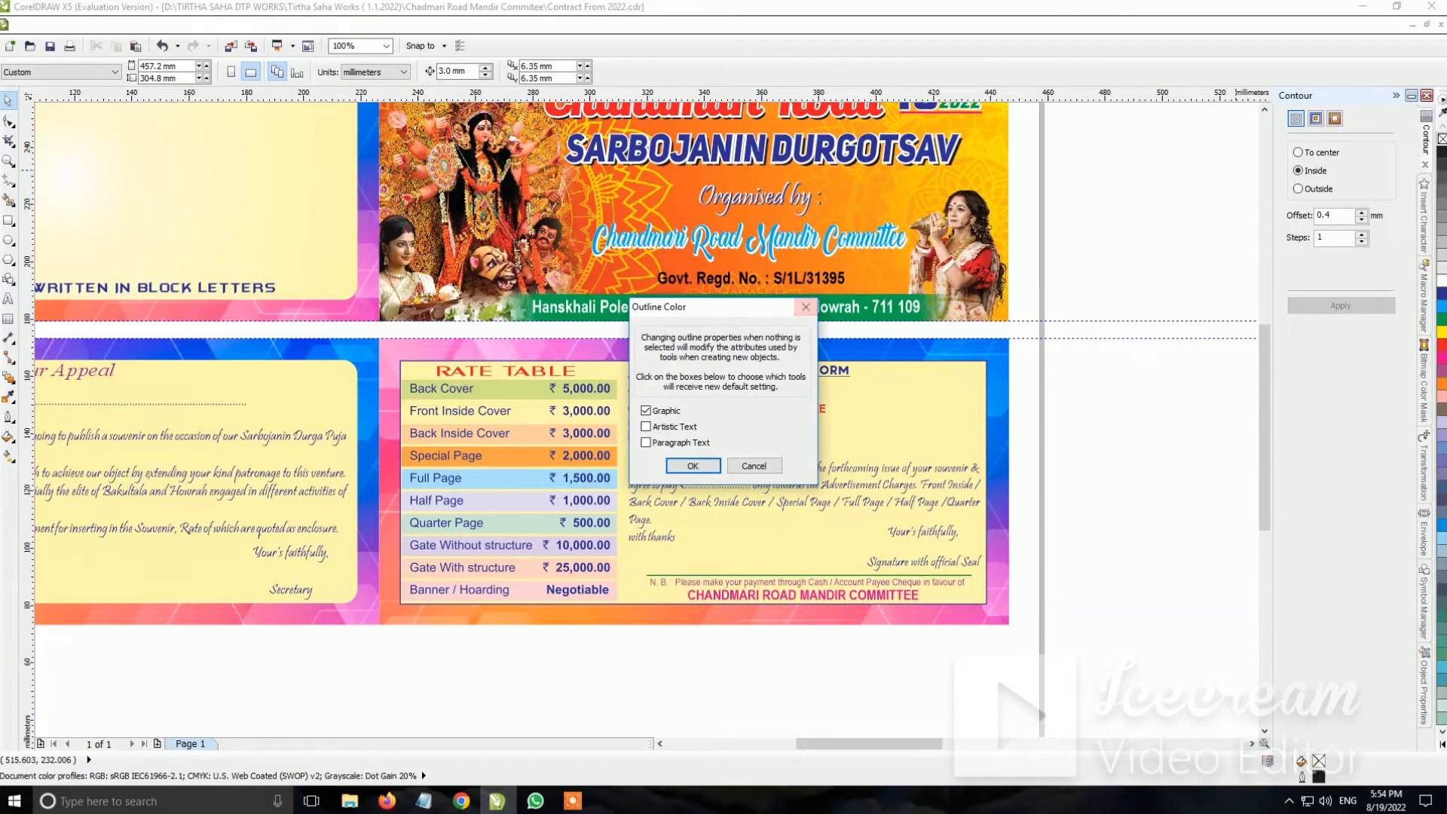
{"action": "left_click", "coordinate": [806, 307]}
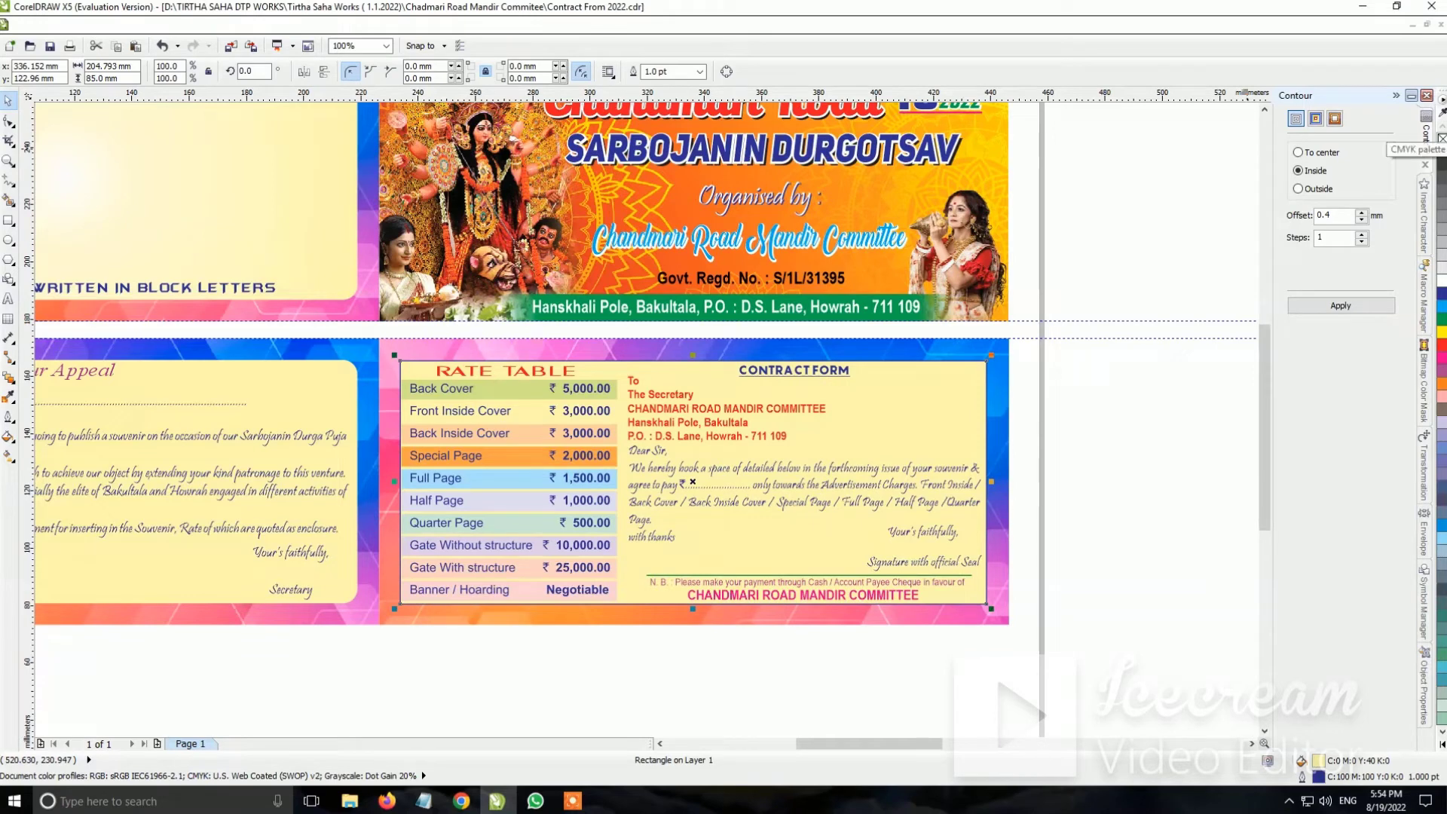
{"action": "left_click", "coordinate": [517, 329]}
{"action": "scroll", "coordinate": [518, 322], "scroll_direction": "down", "scroll_amount": 1}
{"action": "scroll", "coordinate": [518, 320], "scroll_direction": "up", "scroll_amount": 2}
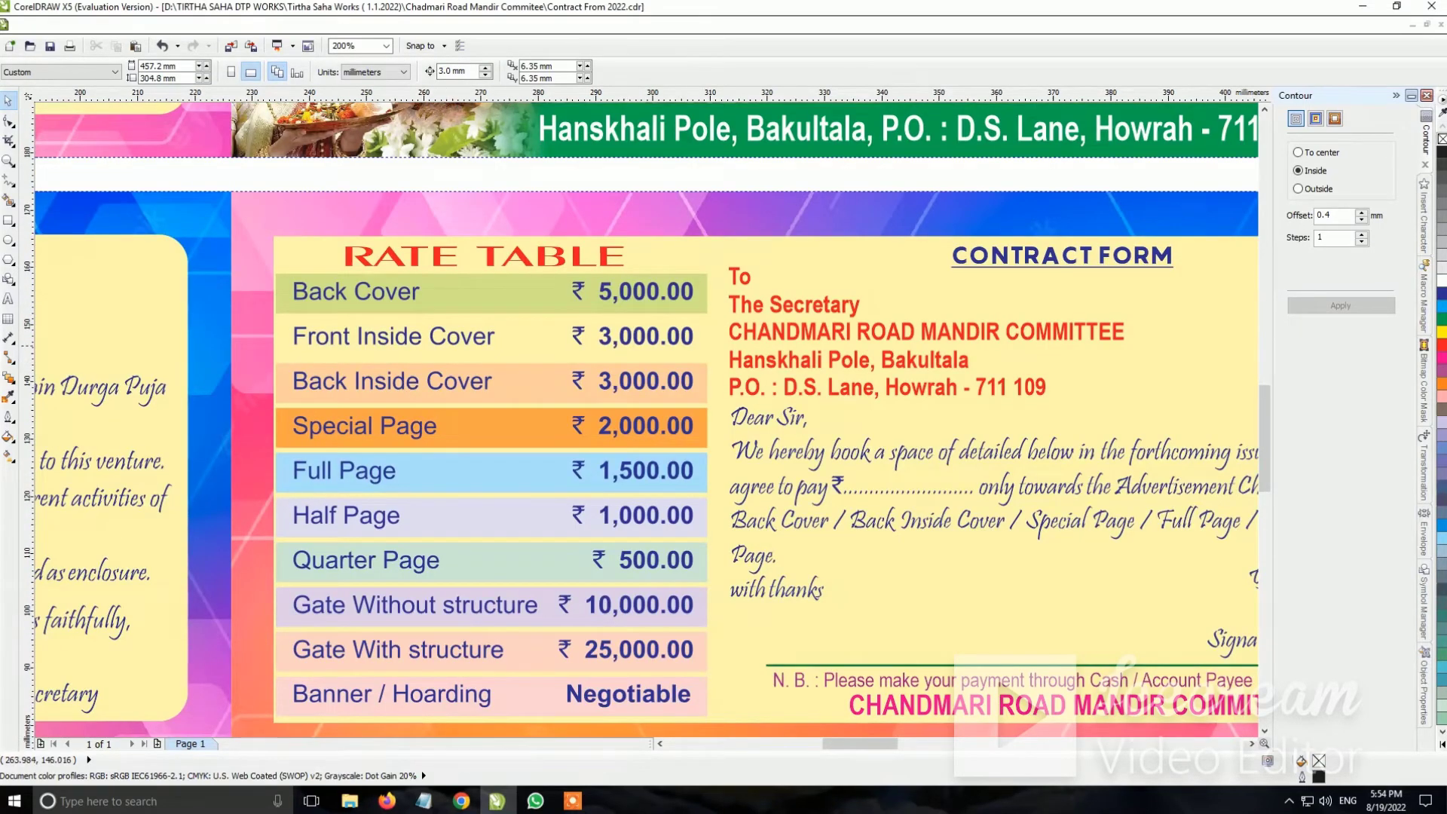
Select the RATE TABLE heading and set it in the Samarkan font
{"action": "left_click", "coordinate": [449, 340]}
{"action": "left_click", "coordinate": [516, 260]}
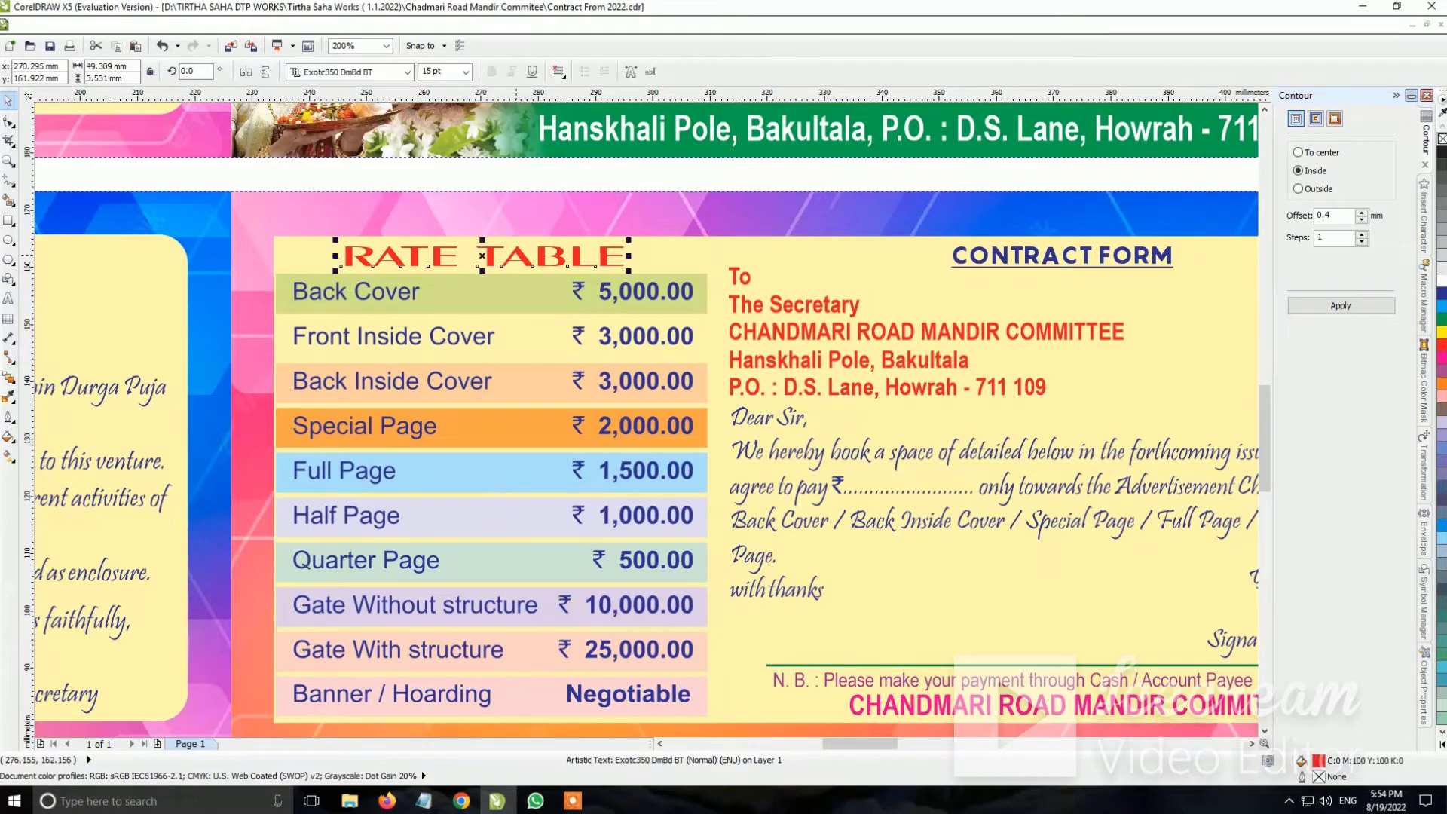
{"action": "scroll", "coordinate": [505, 256], "scroll_direction": "up", "scroll_amount": 1}
{"action": "left_click", "coordinate": [407, 72]}
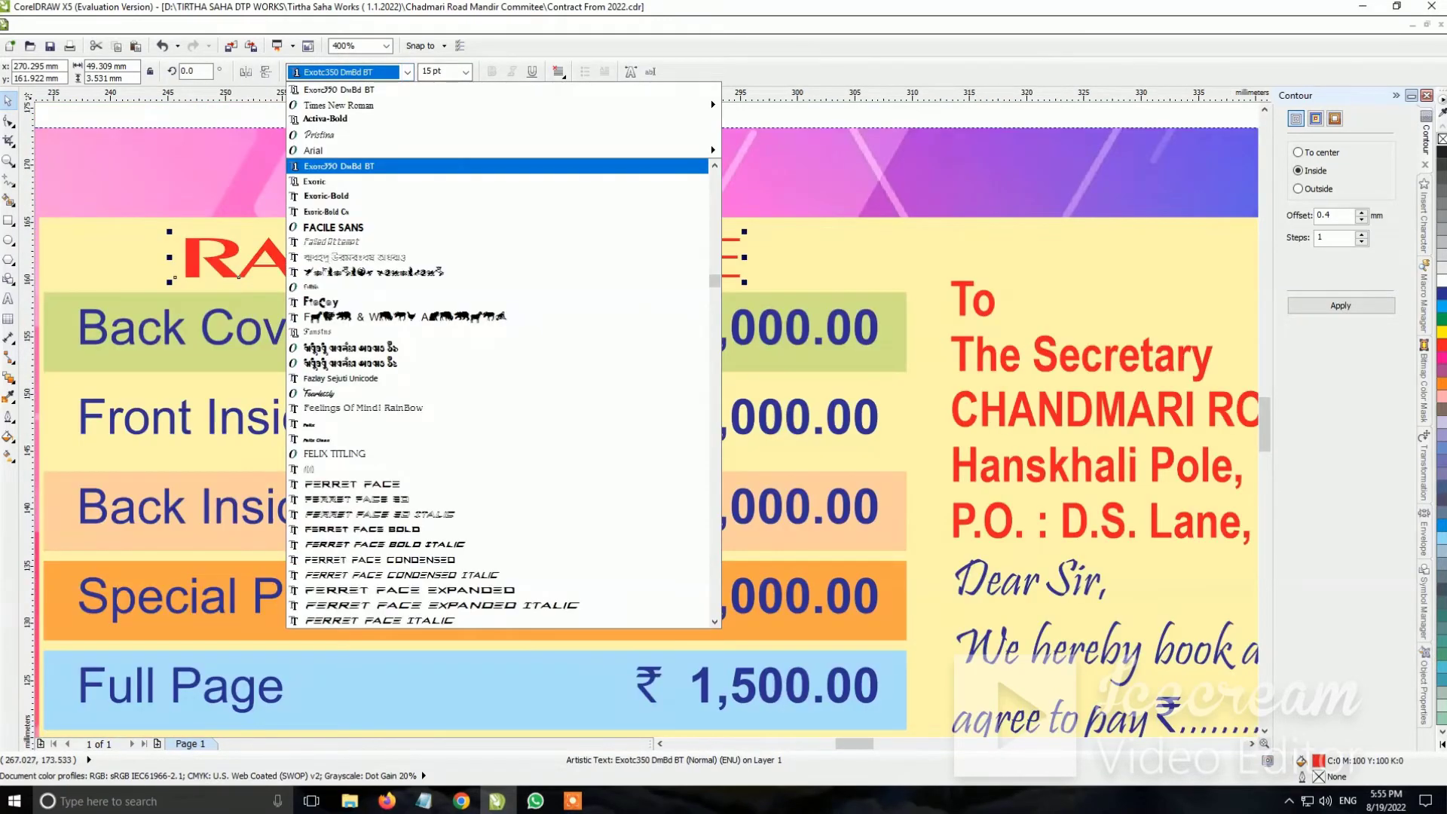
{"action": "type", "text": "salo"}
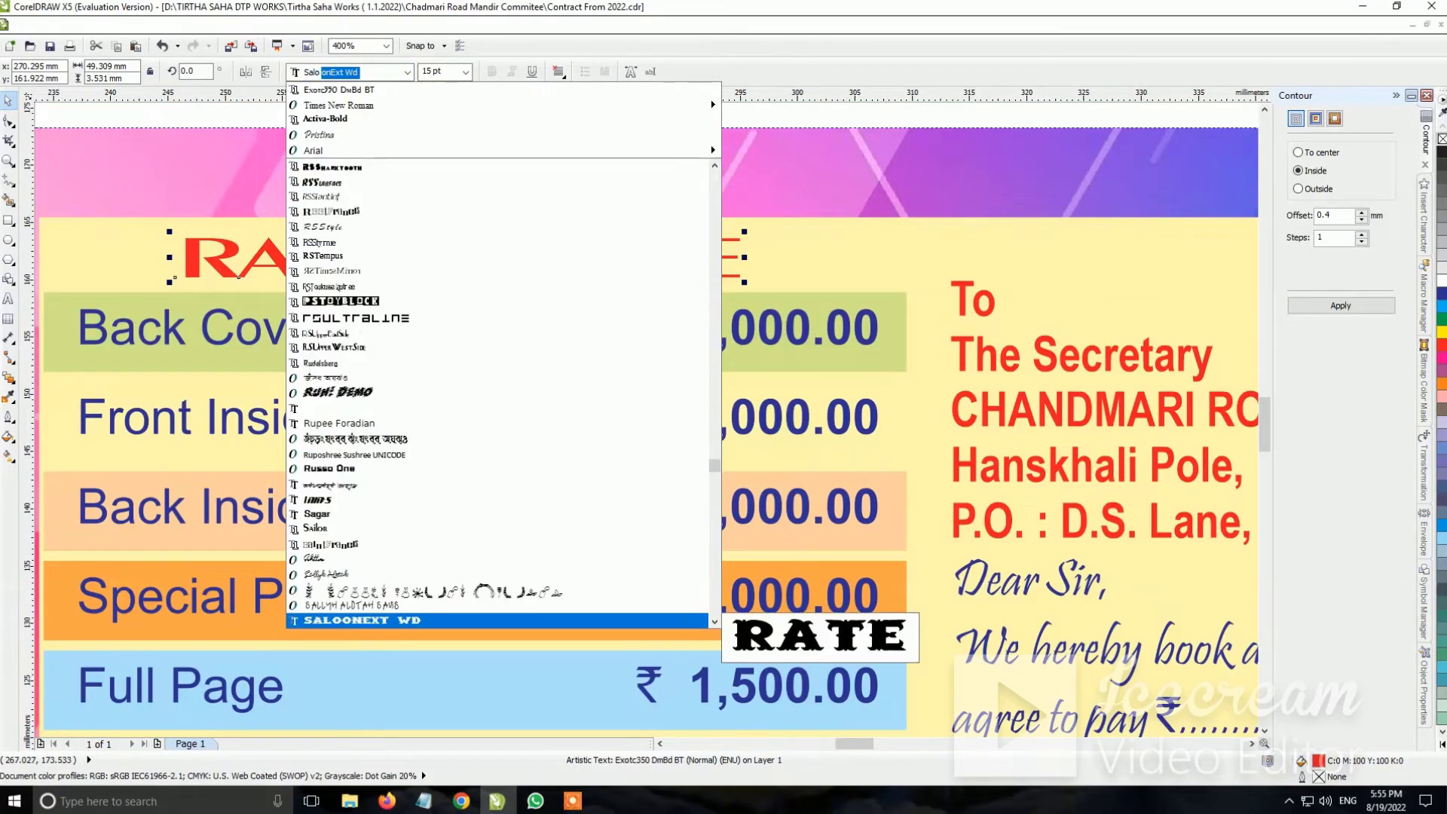
{"action": "key", "text": "BackSpace"}
{"action": "key", "text": "BackSpace"}
{"action": "type", "text": "markan"}
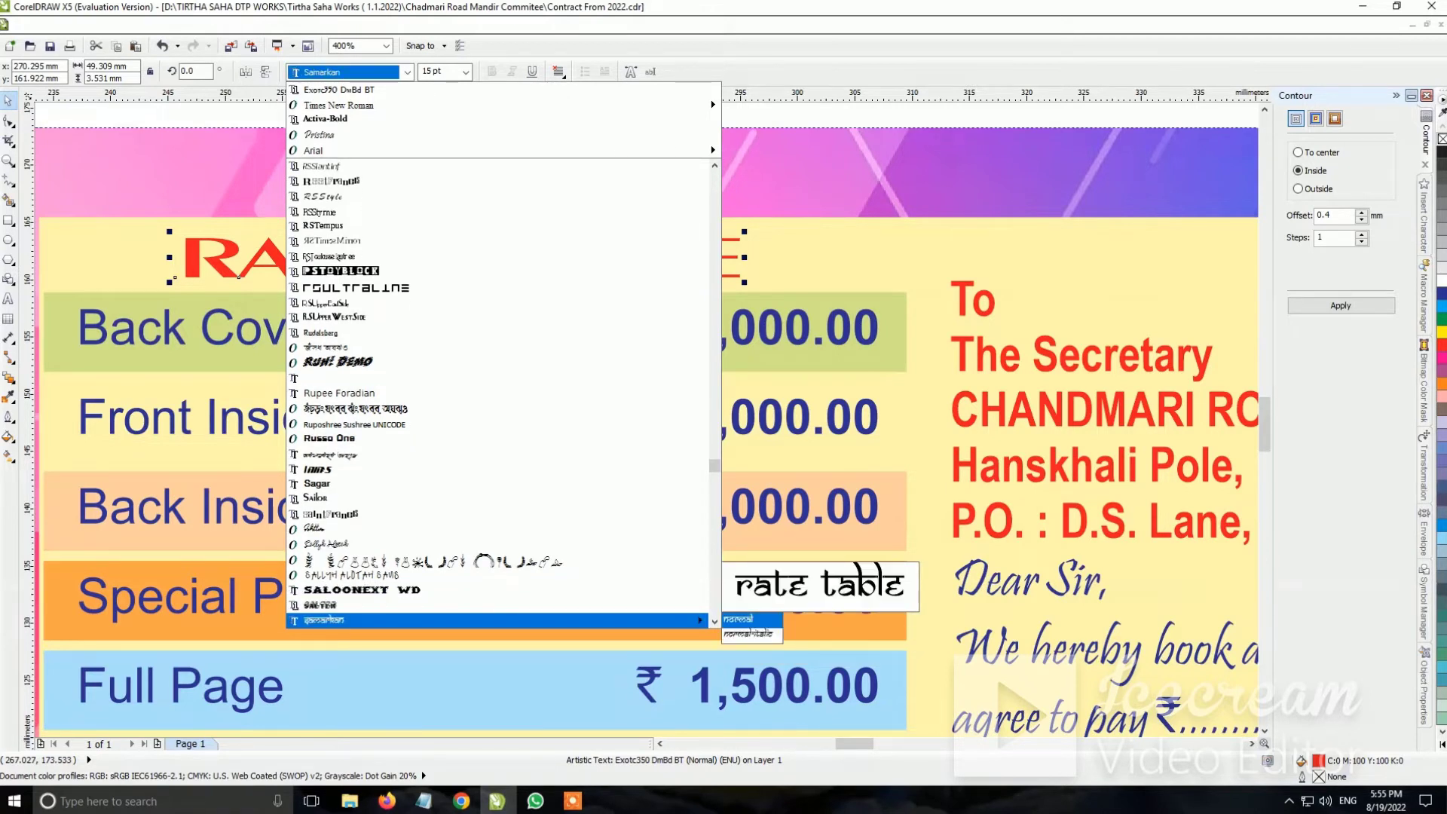
{"action": "key", "text": "Return"}
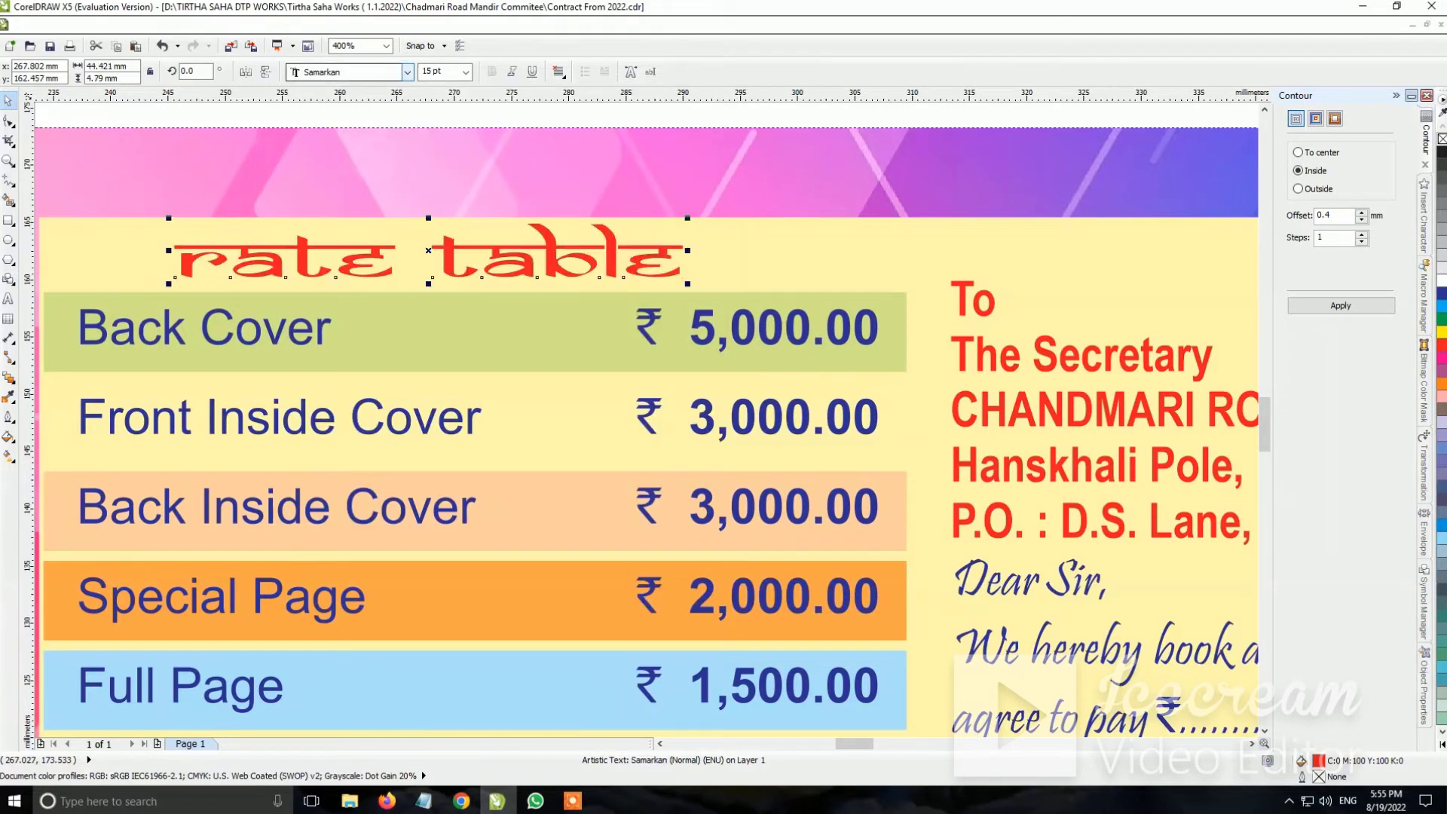
Cut the heading text and paste it higher, into the pink band
{"action": "key", "text": "ctrl+a"}
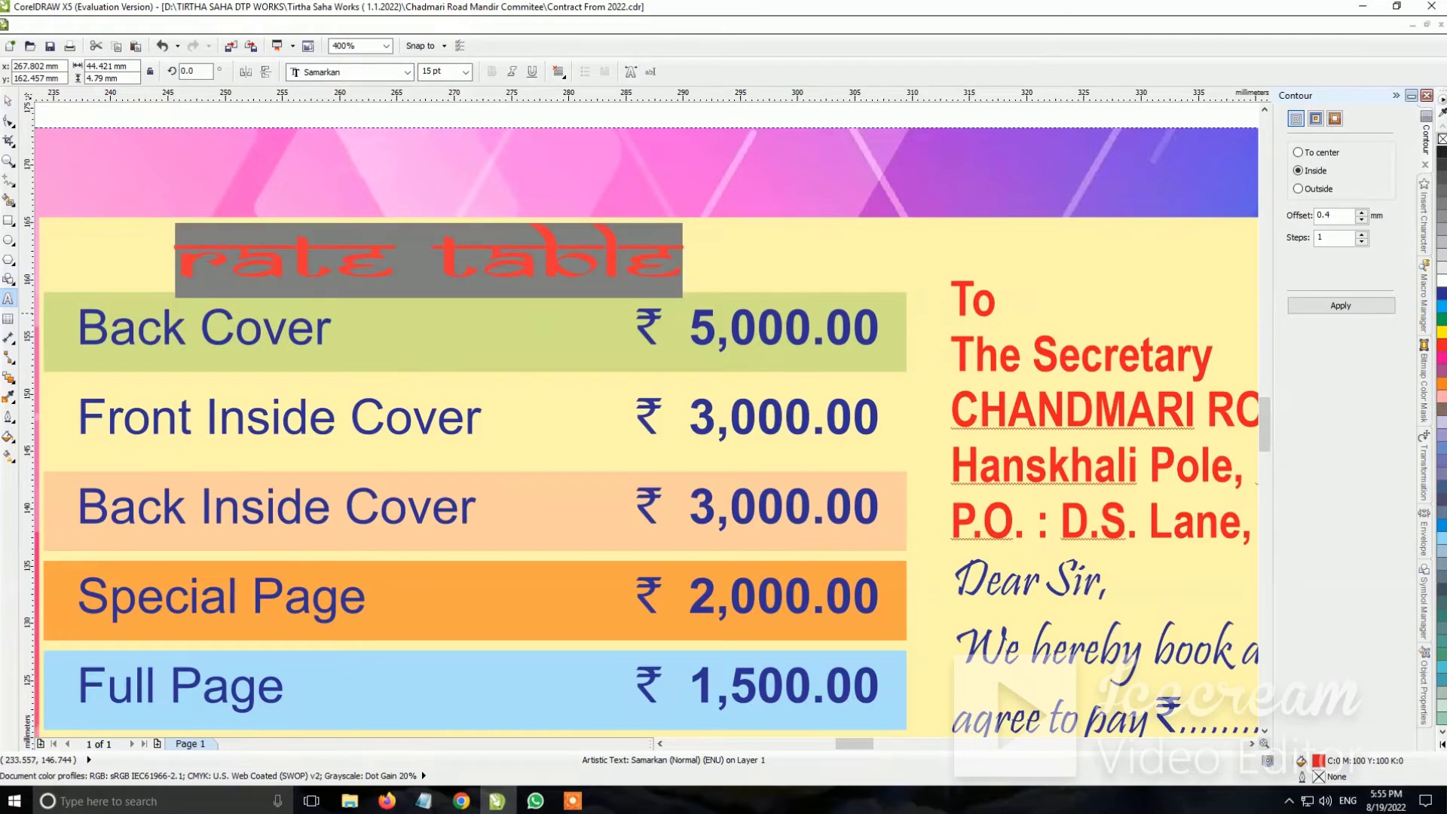
{"action": "key", "text": "ctrl+x"}
{"action": "left_click", "coordinate": [539, 220]}
{"action": "key", "text": "ctrl+v"}
Change the heading to Title Case and set it in the Sailor font
{"action": "key", "text": "ctrl+a"}
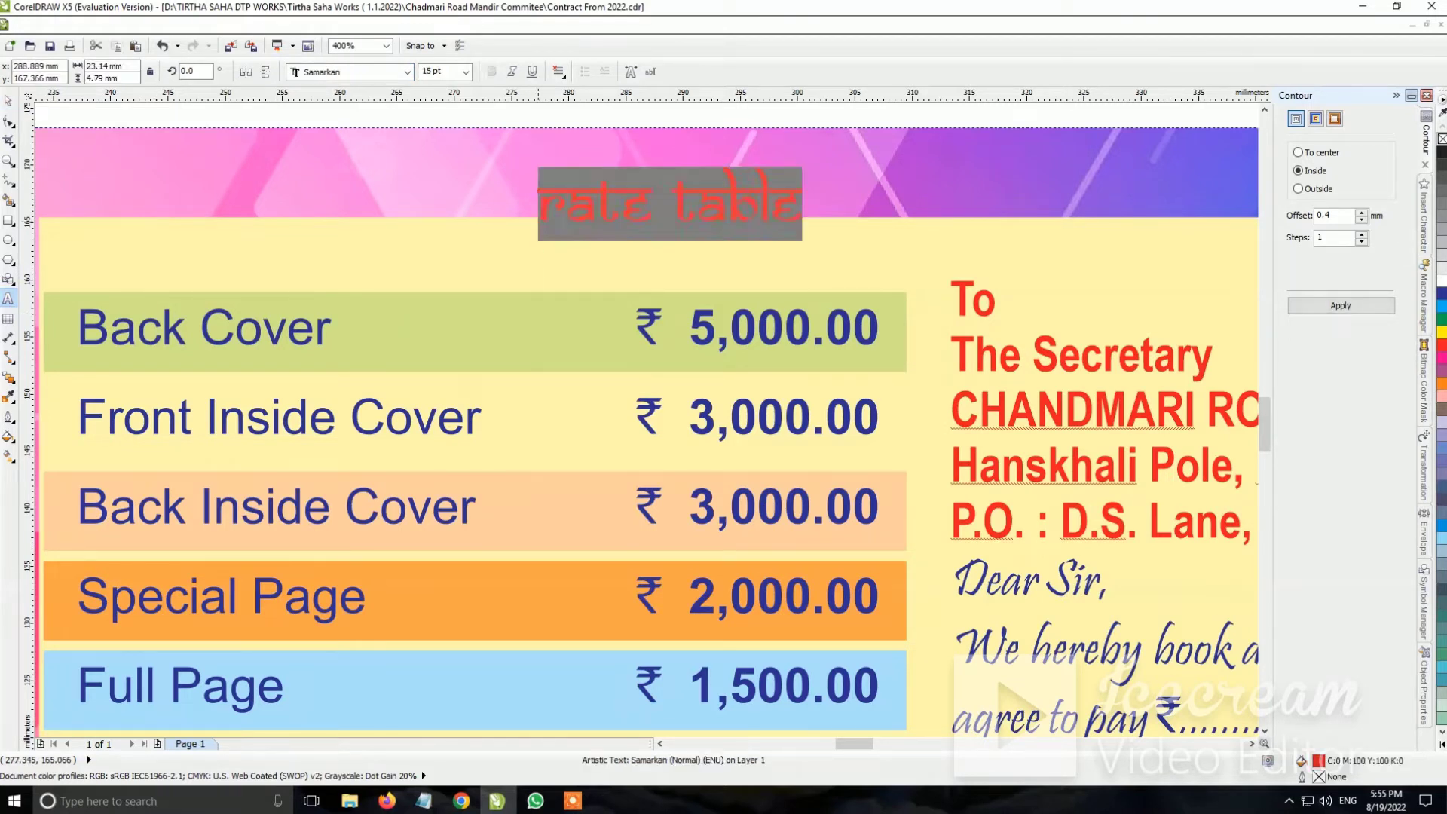
{"action": "key", "text": "shift+F3"}
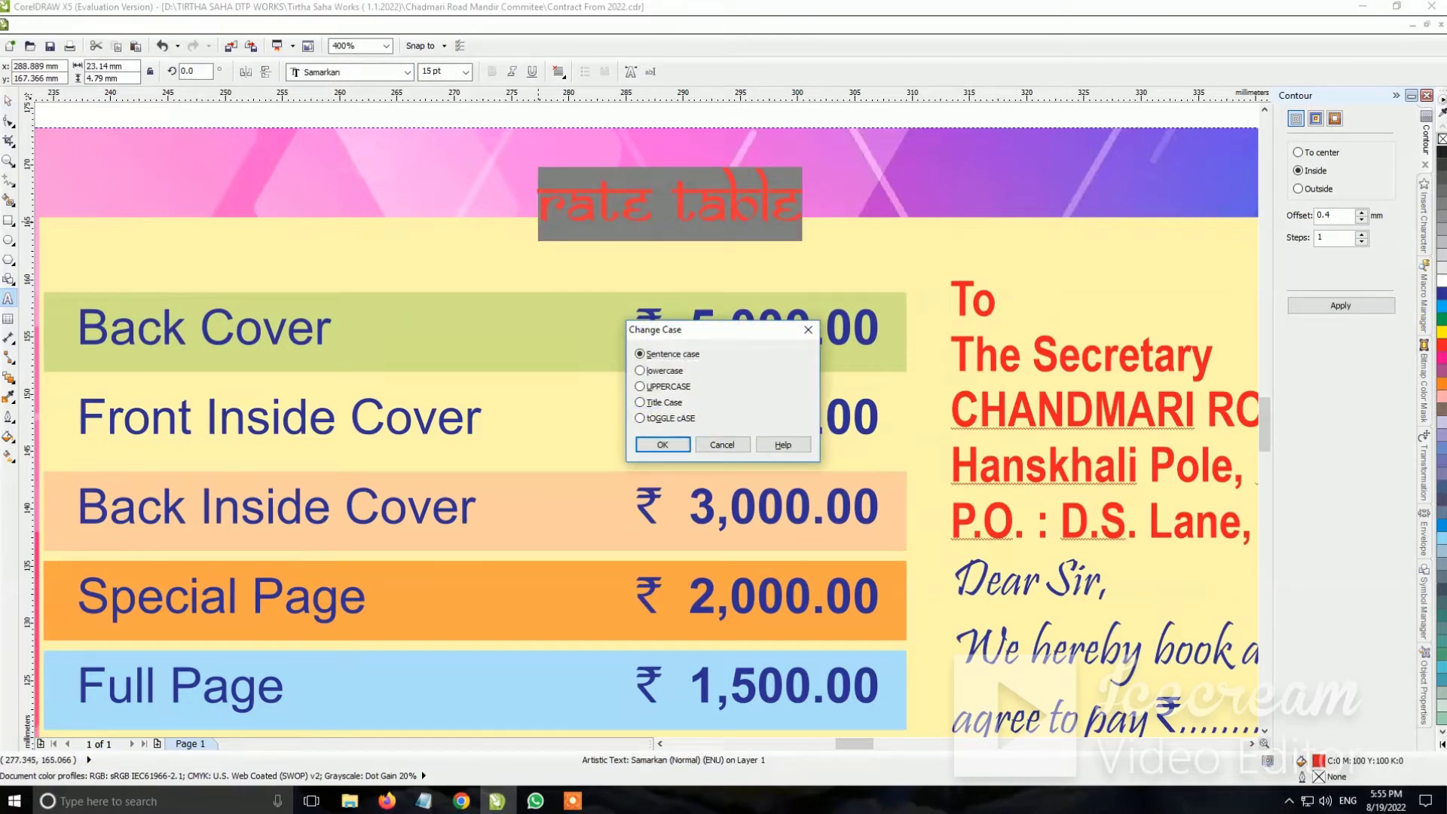
{"action": "key", "text": "Down"}
{"action": "key", "text": "Down"}
{"action": "key", "text": "Down"}
{"action": "key", "text": "Return"}
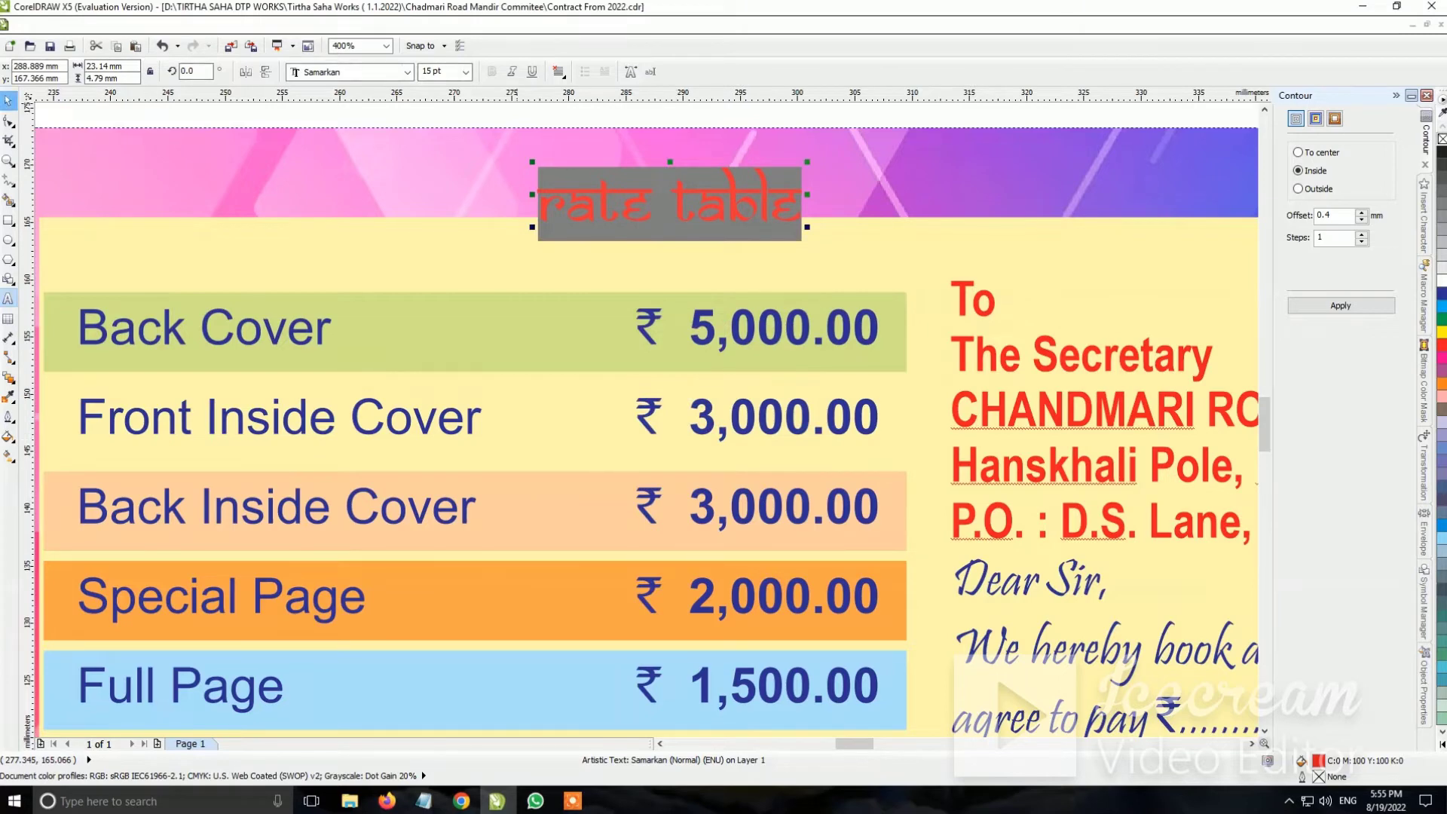
{"action": "key", "text": "ctrl+shift+f"}
{"action": "key", "text": "alt+Down"}
{"action": "type", "text": "Sa"}
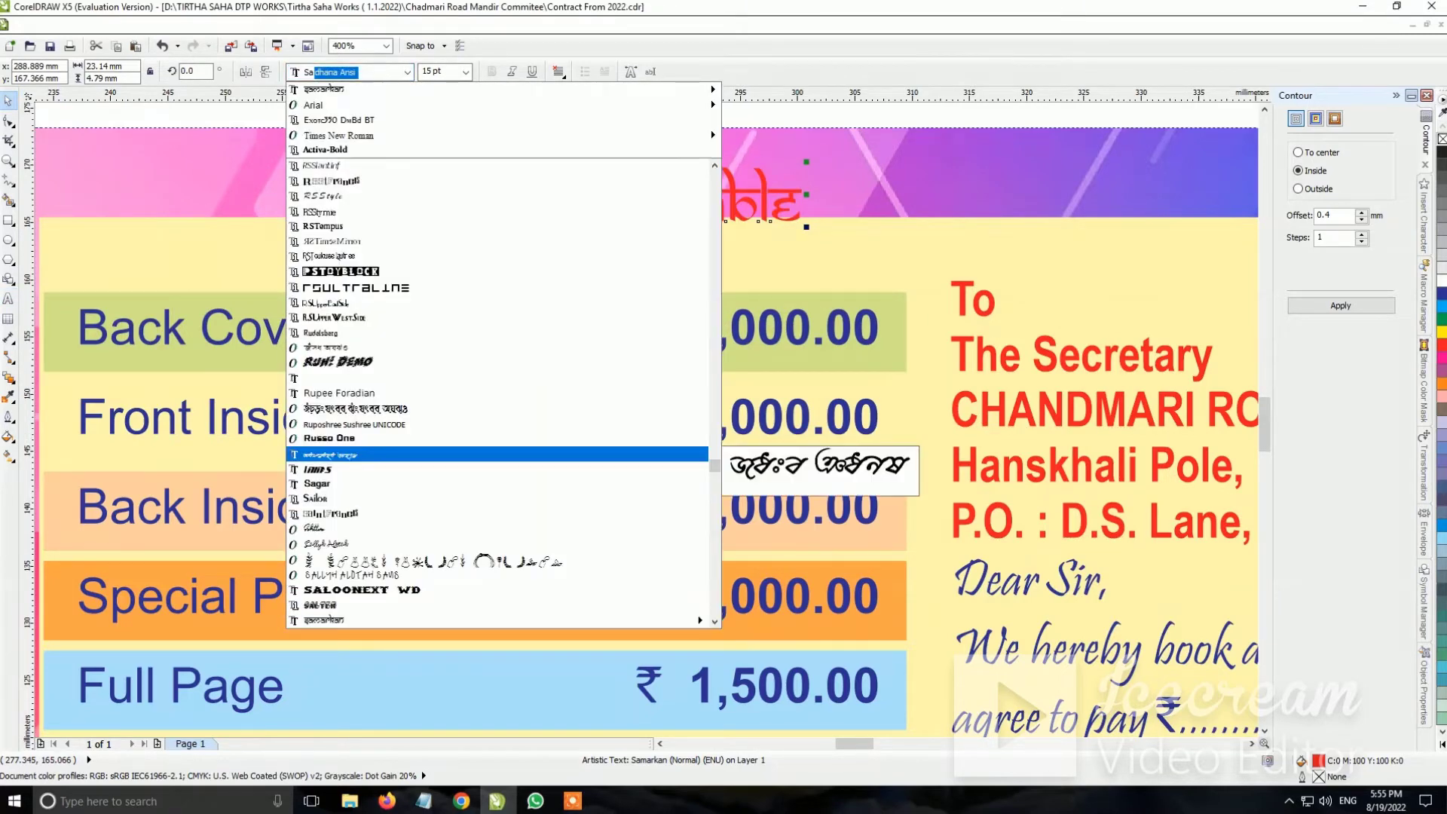
{"action": "type", "text": "ilor"}
{"action": "key", "text": "Return"}
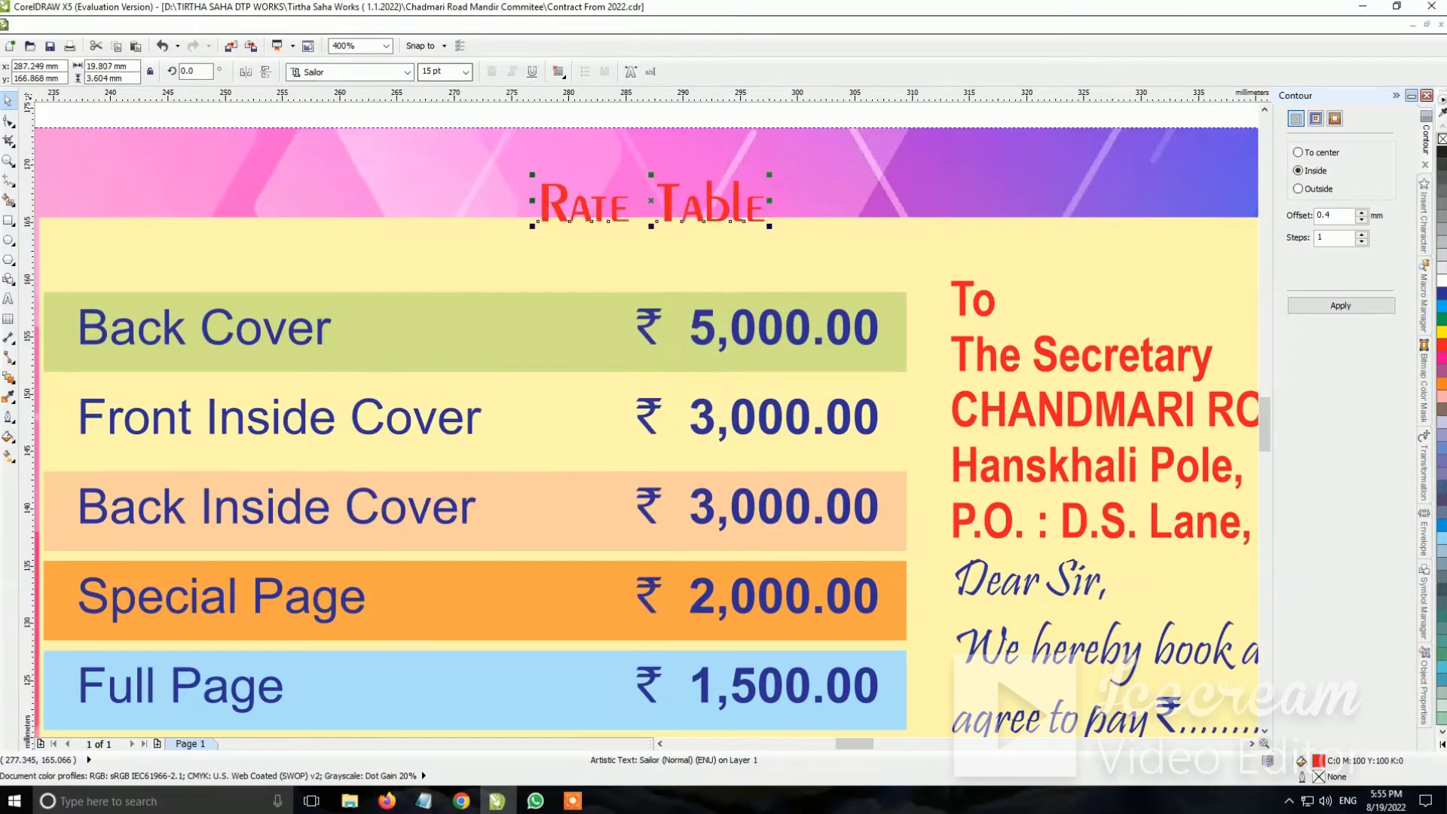
Browse the heading's font list past Sarpanch SemiBold toward SteelplateGothicBold
{"action": "left_click", "coordinate": [407, 72]}
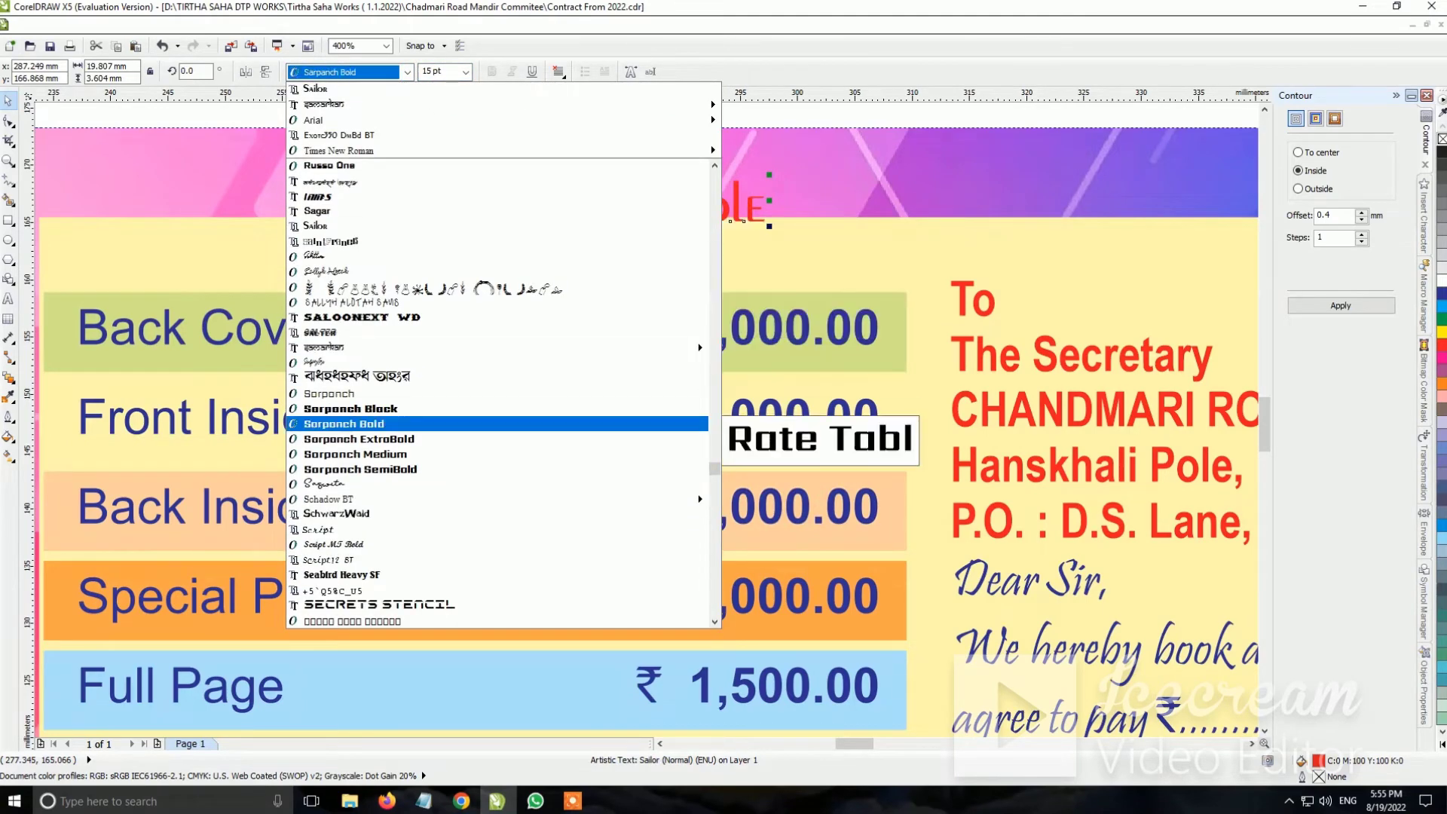
{"action": "scroll", "coordinate": [497, 393], "scroll_direction": "down", "scroll_amount": 4}
{"action": "key", "text": "Down"}
{"action": "key", "text": "Down"}
{"action": "key", "text": "Down"}
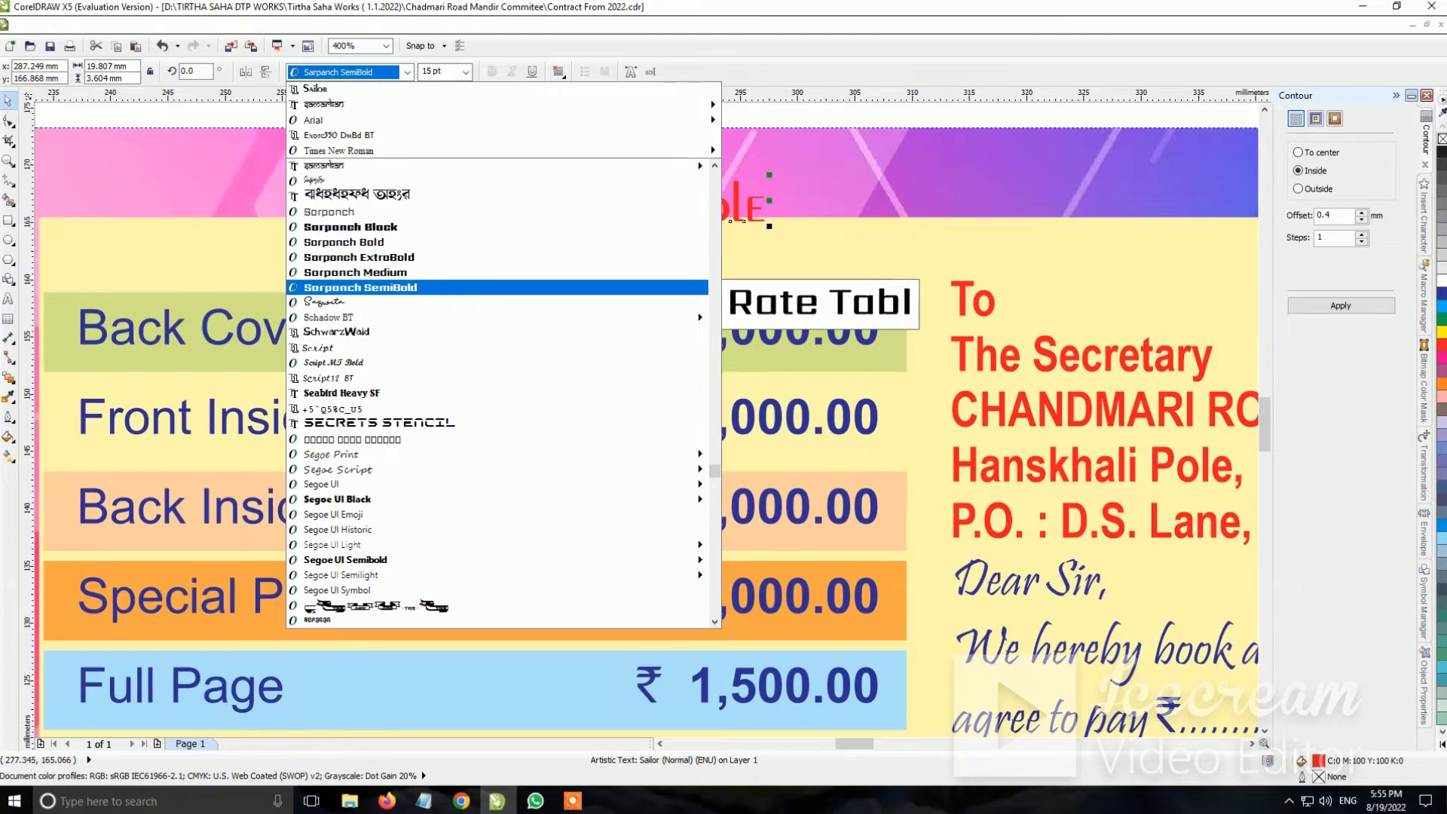
{"action": "scroll", "coordinate": [498, 392], "scroll_direction": "down", "scroll_amount": 5}
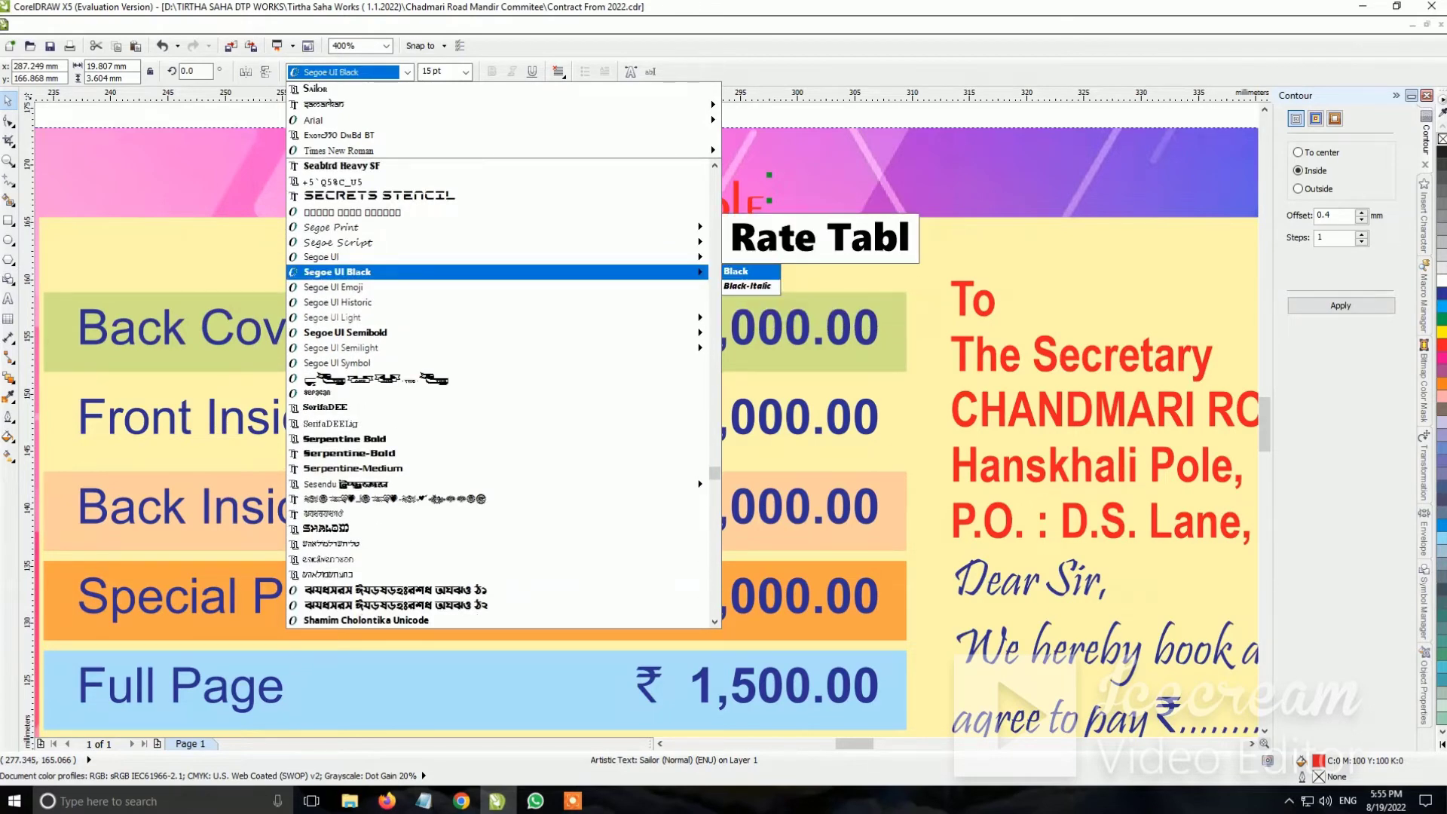
{"action": "scroll", "coordinate": [483, 330], "scroll_direction": "down", "scroll_amount": 4}
{"action": "scroll", "coordinate": [483, 330], "scroll_direction": "down", "scroll_amount": 3}
{"action": "scroll", "coordinate": [483, 330], "scroll_direction": "down", "scroll_amount": 4}
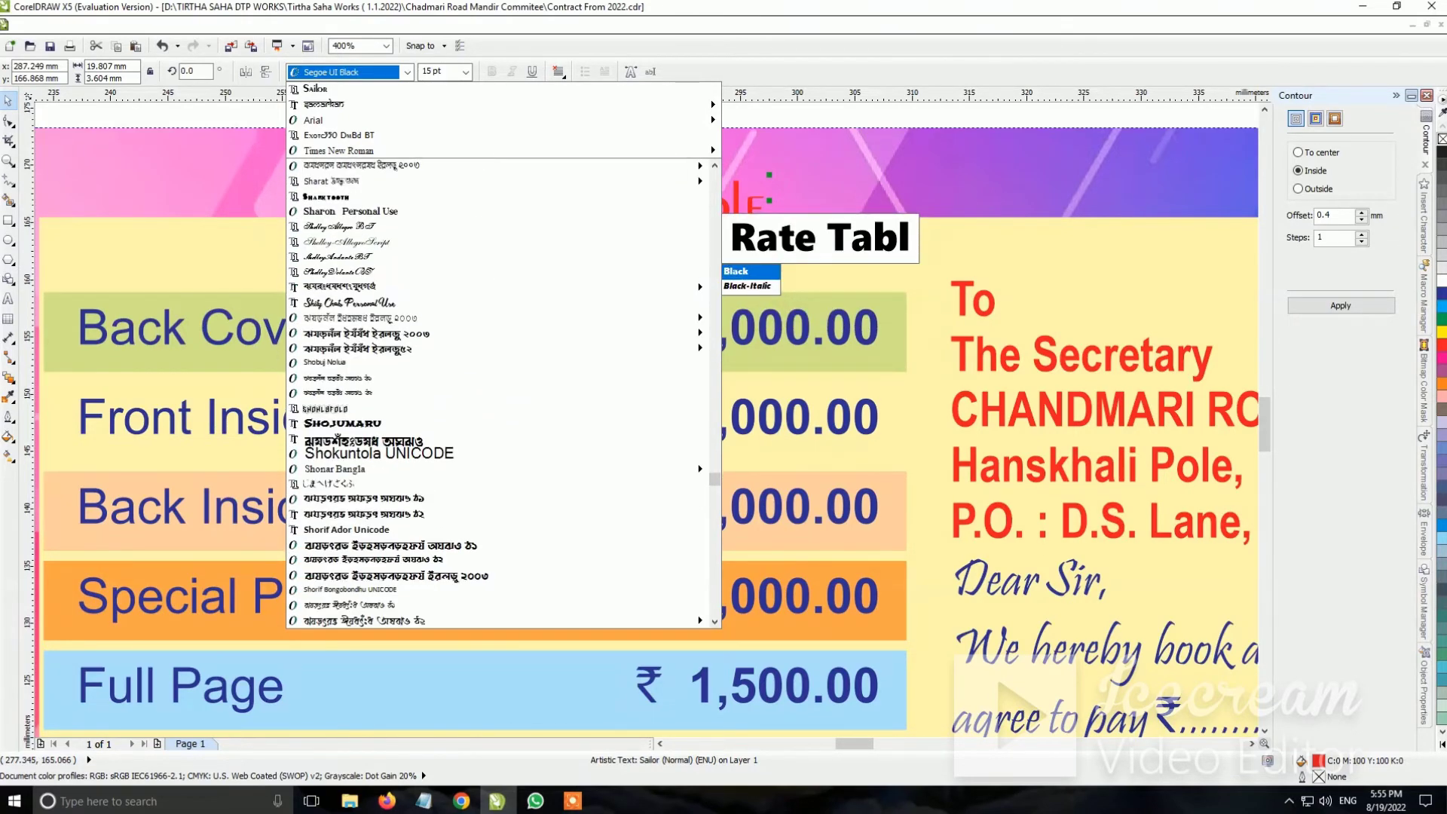
{"action": "scroll", "coordinate": [483, 330], "scroll_direction": "down", "scroll_amount": 5}
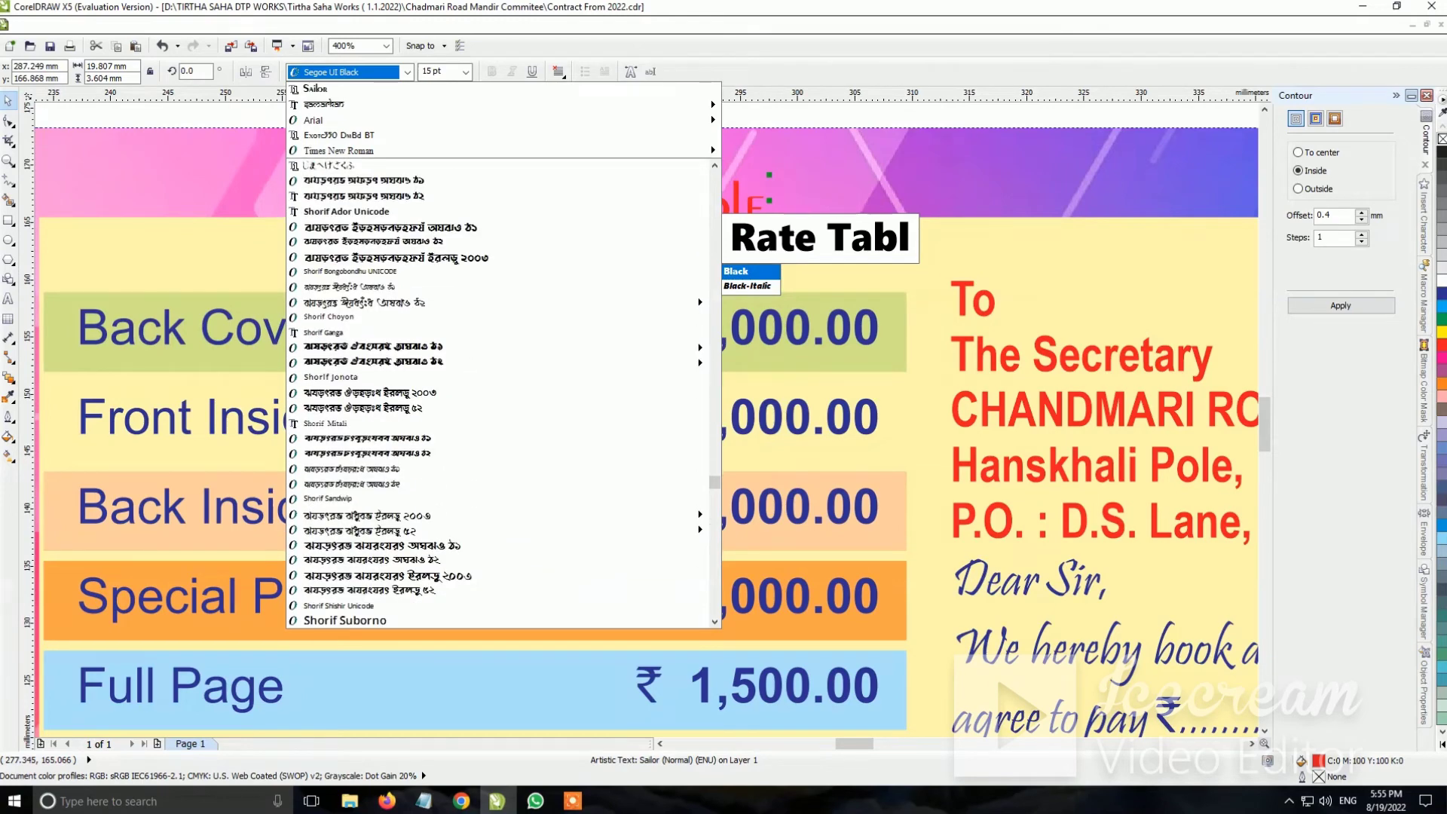
{"action": "scroll", "coordinate": [484, 241], "scroll_direction": "up", "scroll_amount": 1}
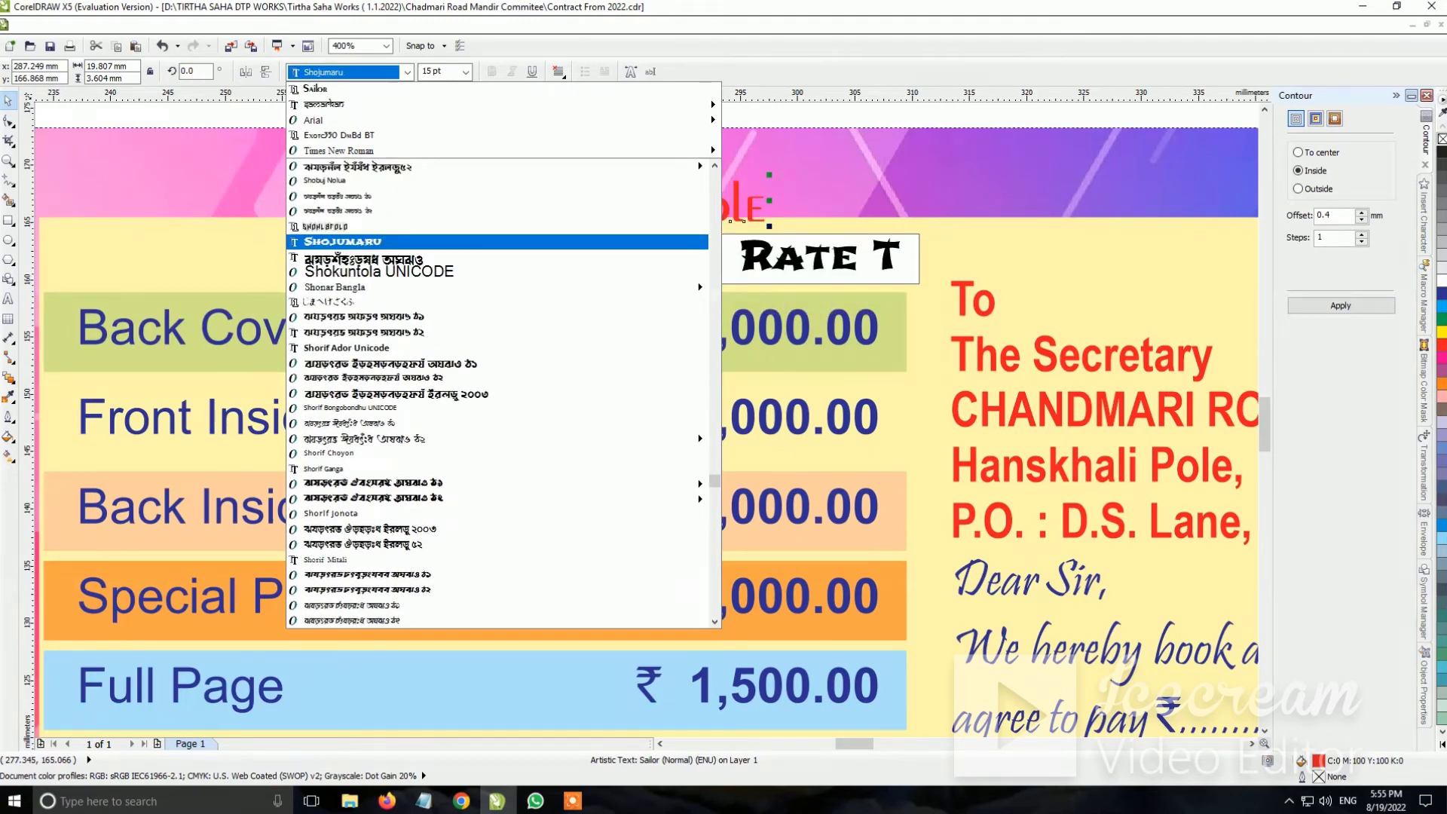
{"action": "scroll", "coordinate": [698, 252], "scroll_direction": "down", "scroll_amount": 3}
{"action": "scroll", "coordinate": [698, 252], "scroll_direction": "down", "scroll_amount": 3}
{"action": "scroll", "coordinate": [698, 252], "scroll_direction": "down", "scroll_amount": 3}
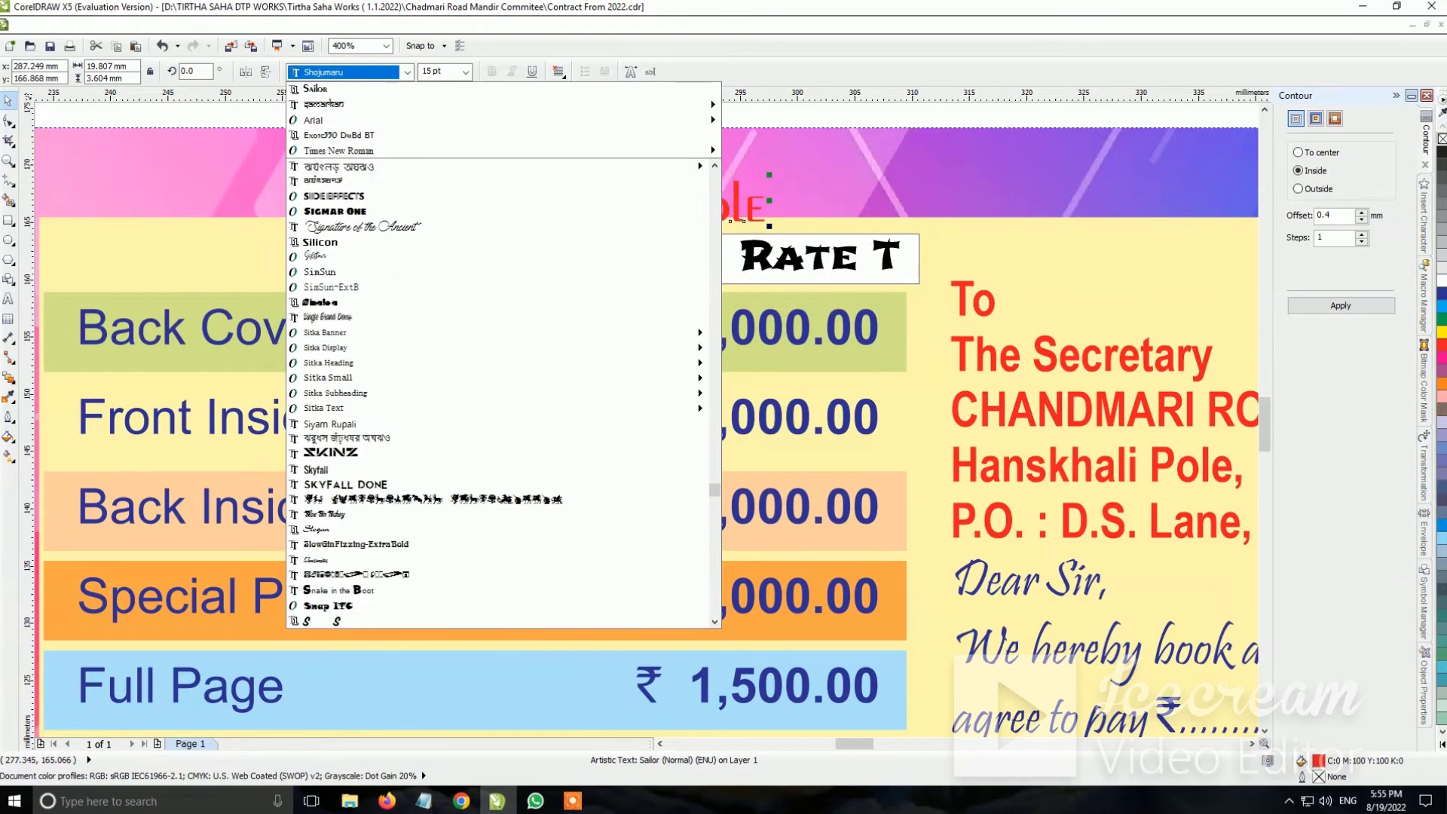
{"action": "scroll", "coordinate": [698, 251], "scroll_direction": "down", "scroll_amount": 4}
{"action": "scroll", "coordinate": [697, 252], "scroll_direction": "down", "scroll_amount": 4}
{"action": "scroll", "coordinate": [698, 252], "scroll_direction": "down", "scroll_amount": 3}
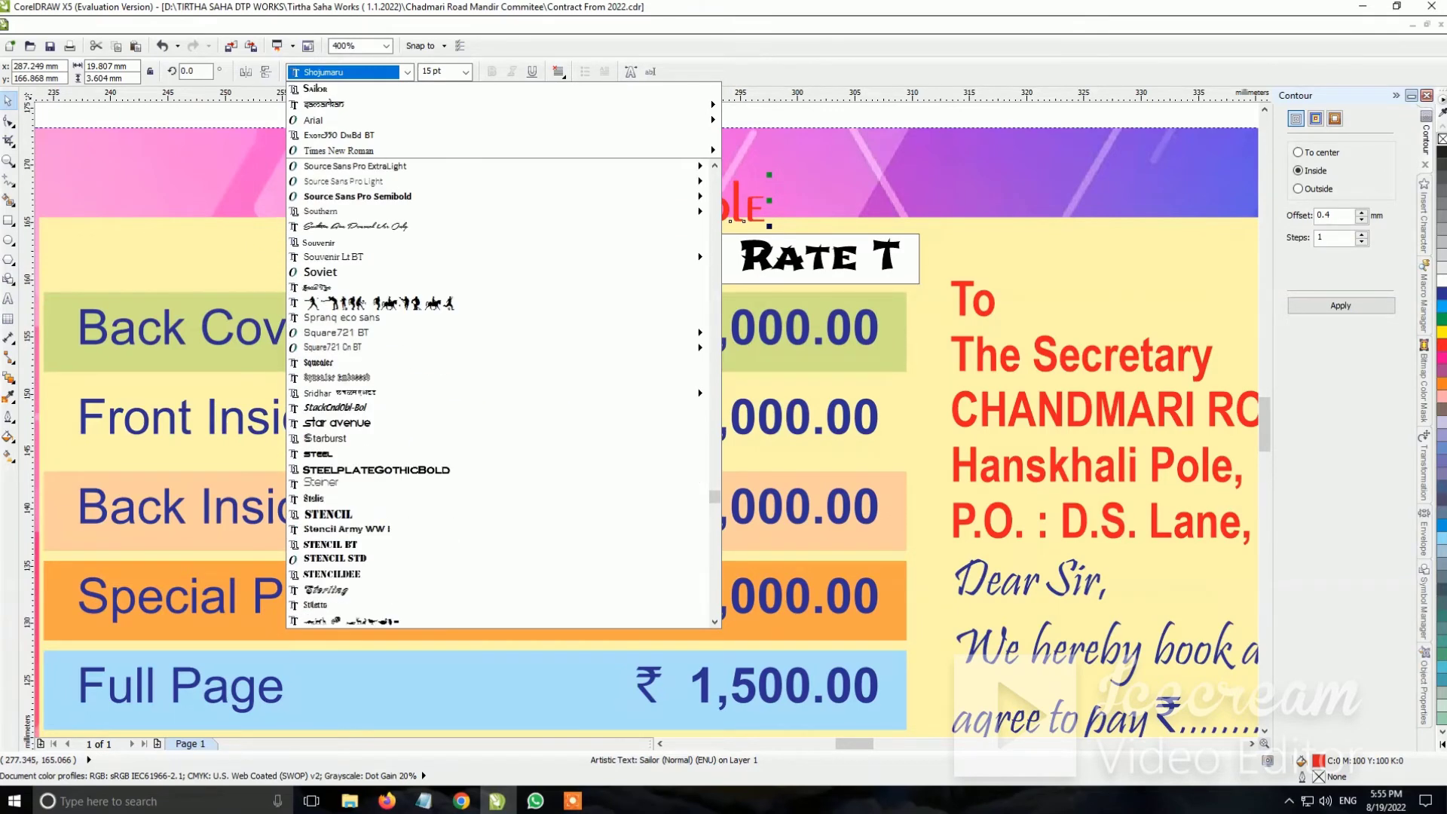
Apply SteelplateGothicBold to the heading and move it just above the Back Cover row
{"action": "left_click", "coordinate": [377, 470]}
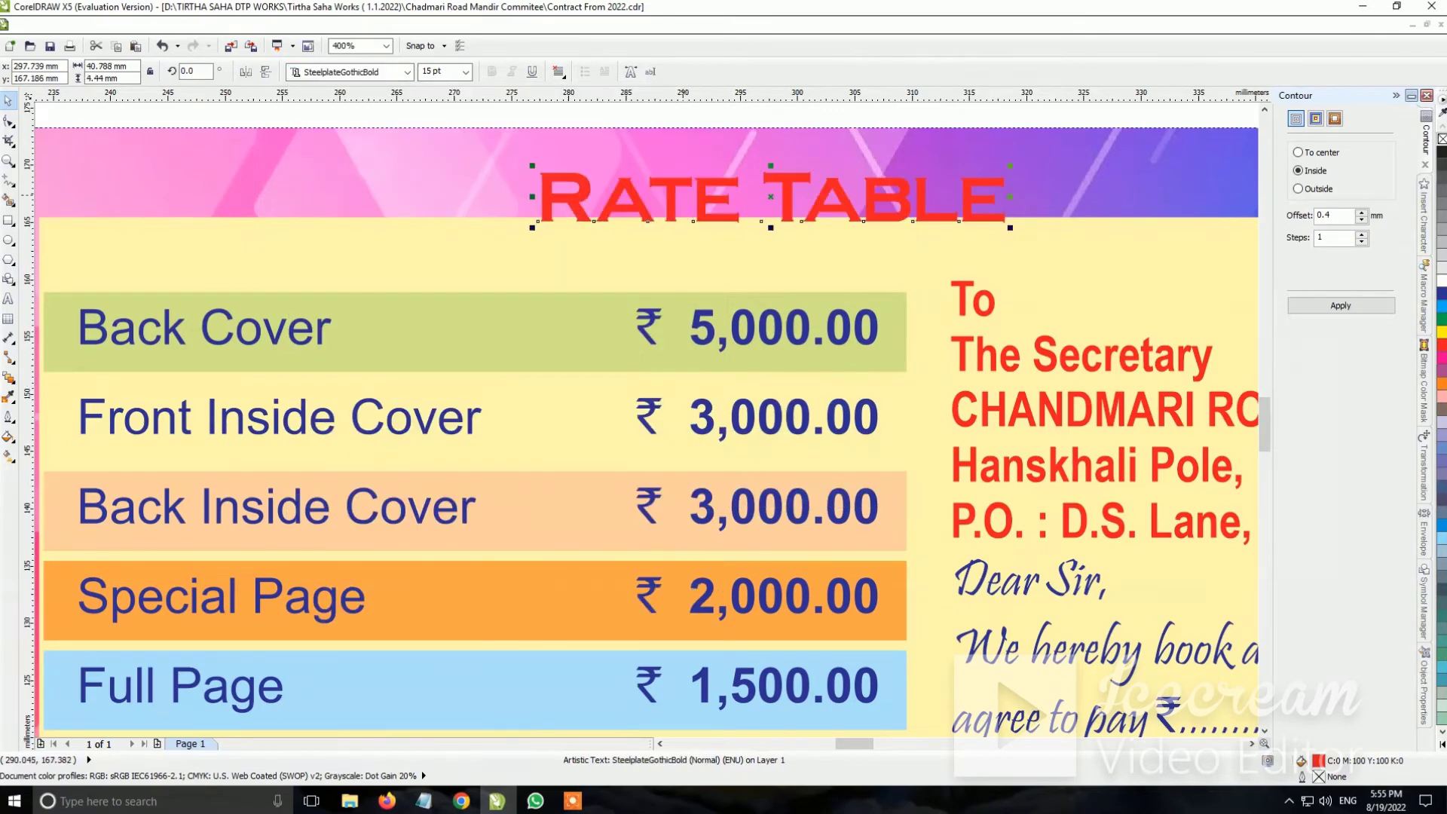
{"action": "left_click_drag", "start_coordinate": [703, 195], "coordinate": [382, 251]}
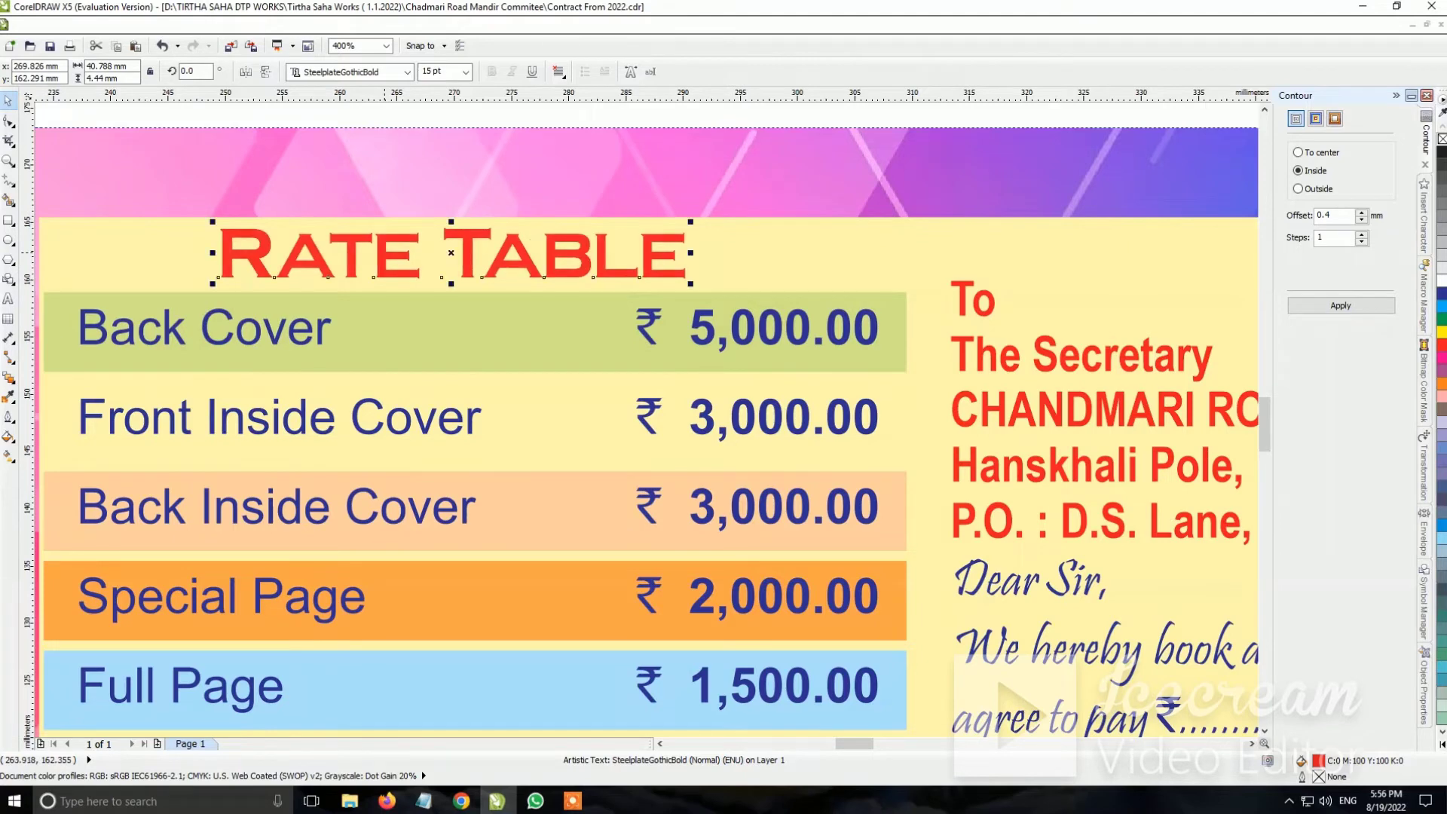
{"action": "scroll", "coordinate": [450, 301], "scroll_direction": "down", "scroll_amount": 1}
Centre the RATE TABLE heading horizontally over the price table
{"action": "left_click", "coordinate": [451, 303], "text": "shift"}
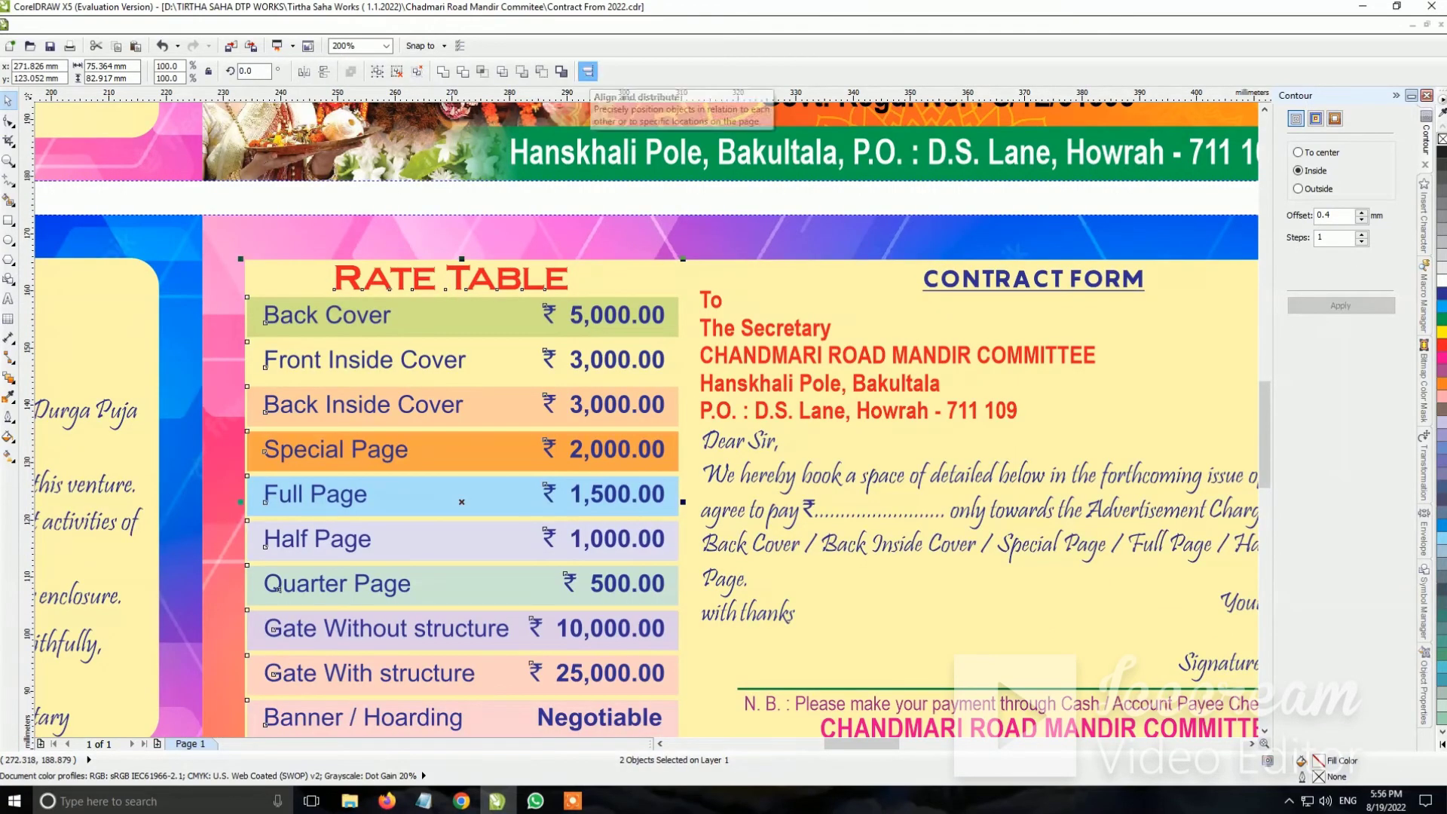
{"action": "left_click", "coordinate": [588, 71]}
{"action": "left_click", "coordinate": [756, 479]}
{"action": "left_click", "coordinate": [817, 479]}
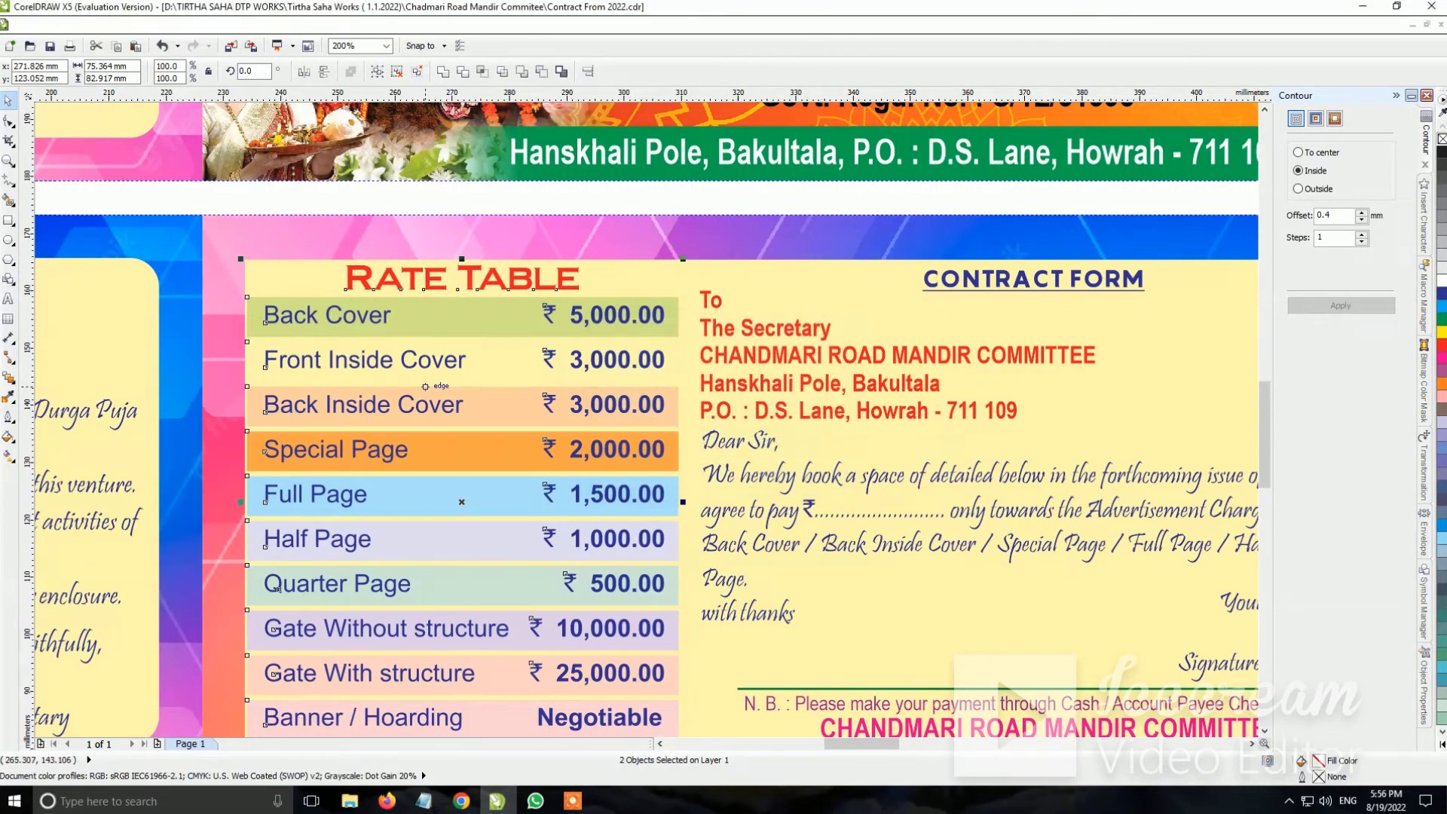
{"action": "scroll", "coordinate": [425, 385], "scroll_direction": "down", "scroll_amount": 1}
{"action": "key", "text": "Escape"}
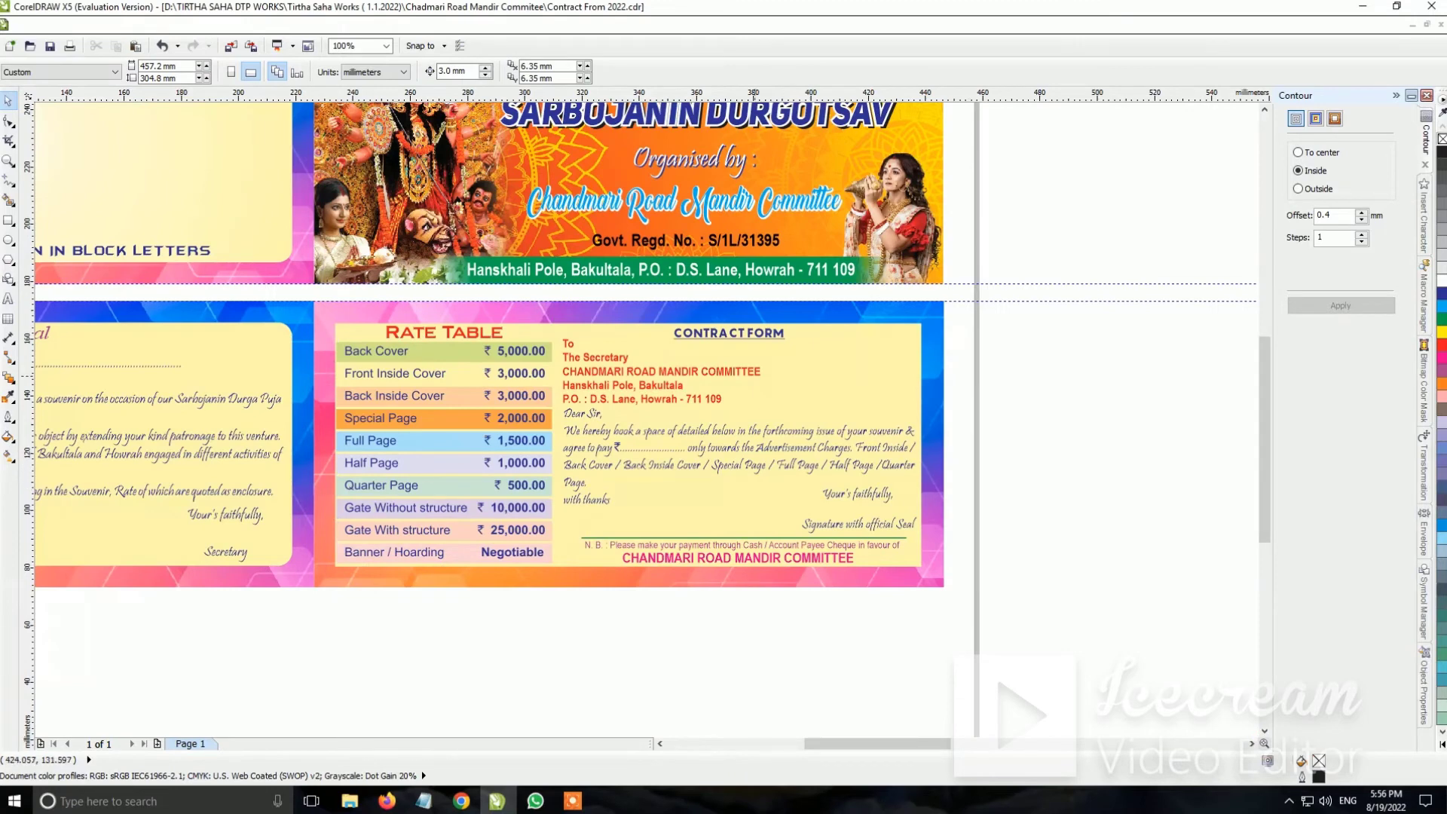
Reselect the heading and browse the font list around Ek Mukta and Ekushey
{"action": "scroll", "coordinate": [437, 332], "scroll_direction": "up", "scroll_amount": 1}
{"action": "scroll", "coordinate": [437, 332], "scroll_direction": "up", "scroll_amount": 1}
{"action": "left_click", "coordinate": [437, 335]}
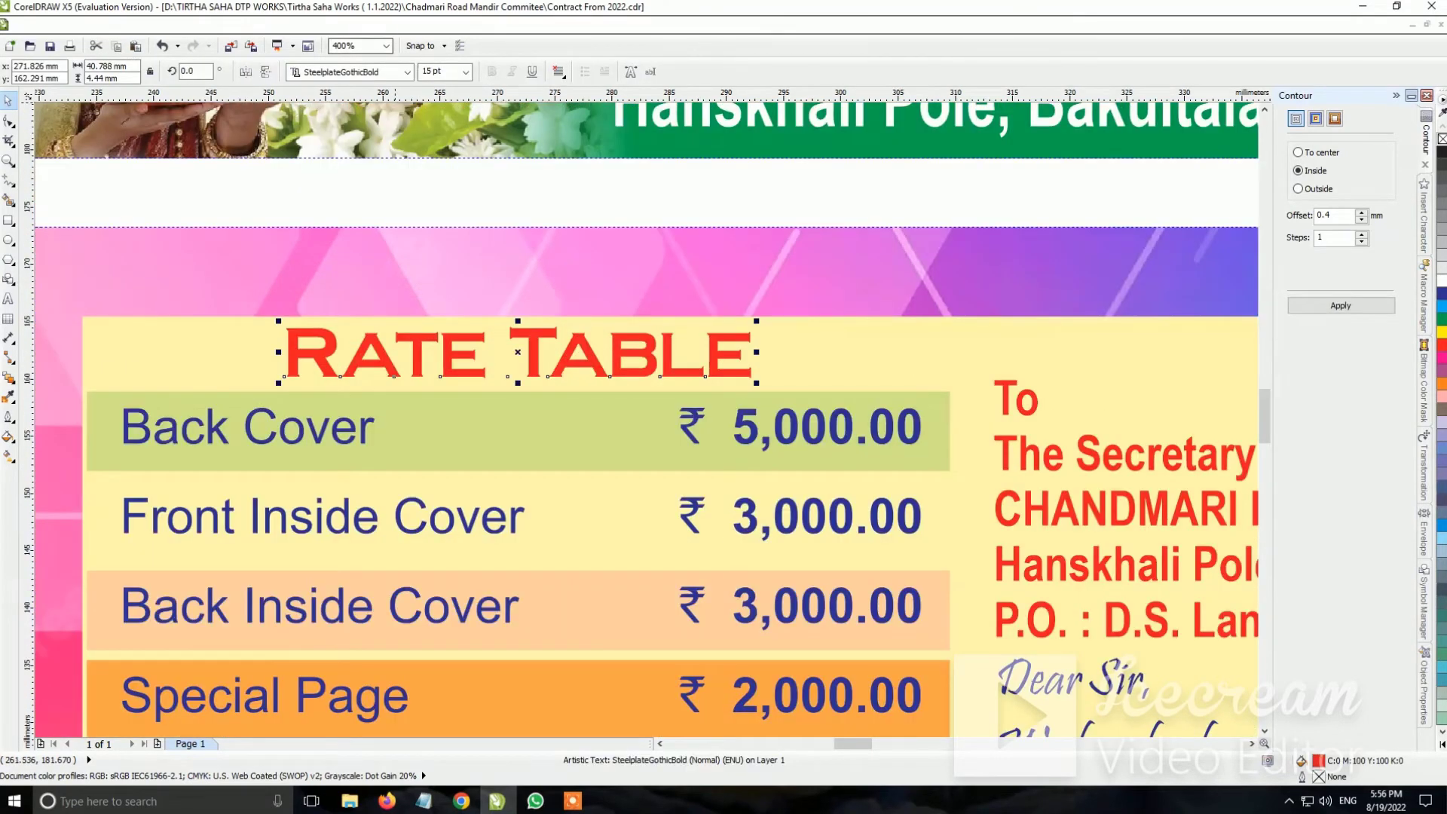
{"action": "left_click", "coordinate": [407, 72]}
{"action": "scroll", "coordinate": [497, 392], "scroll_direction": "down", "scroll_amount": 5}
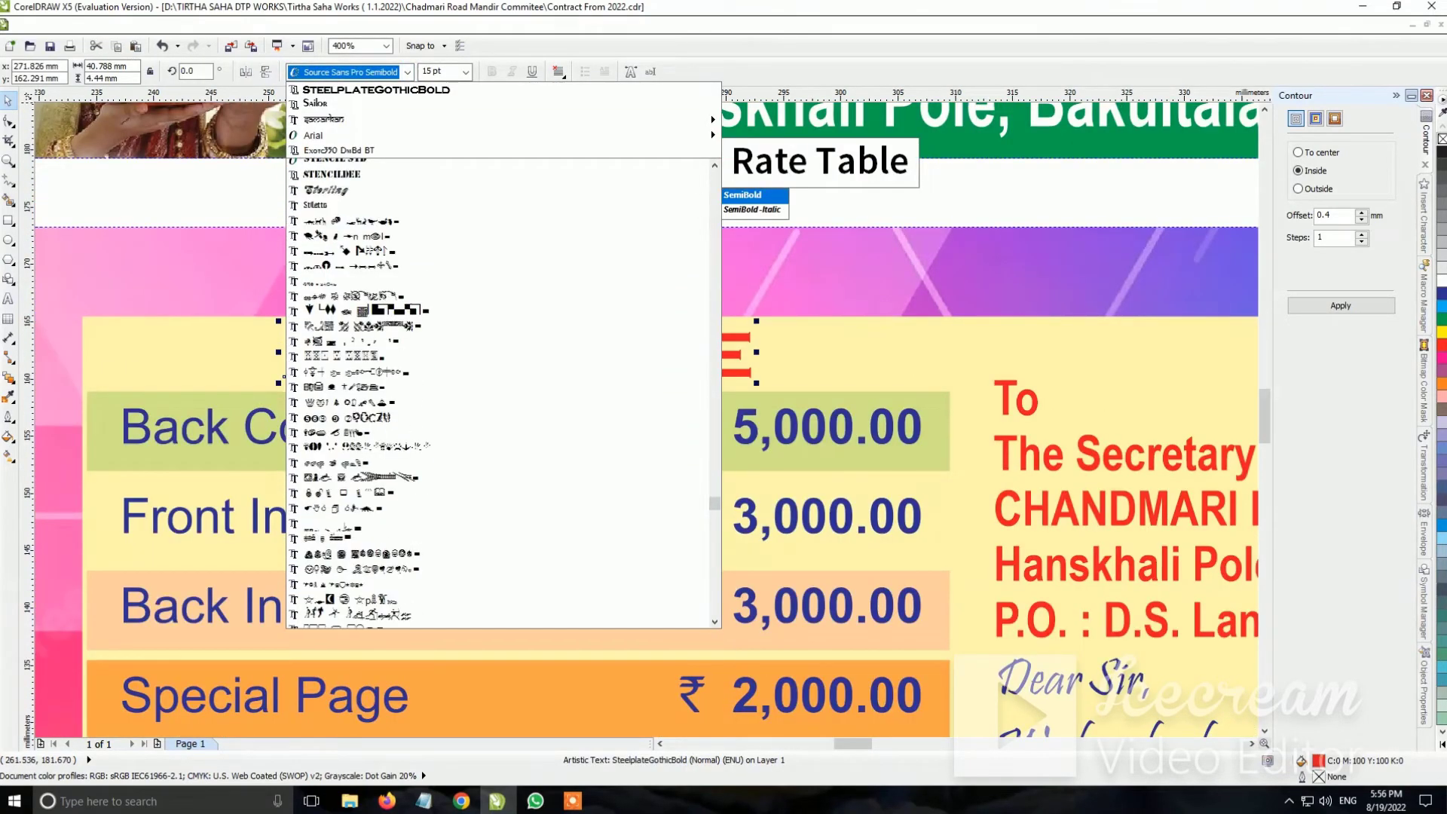
{"action": "scroll", "coordinate": [497, 391], "scroll_direction": "up", "scroll_amount": 5}
{"action": "scroll", "coordinate": [497, 391], "scroll_direction": "up", "scroll_amount": 5}
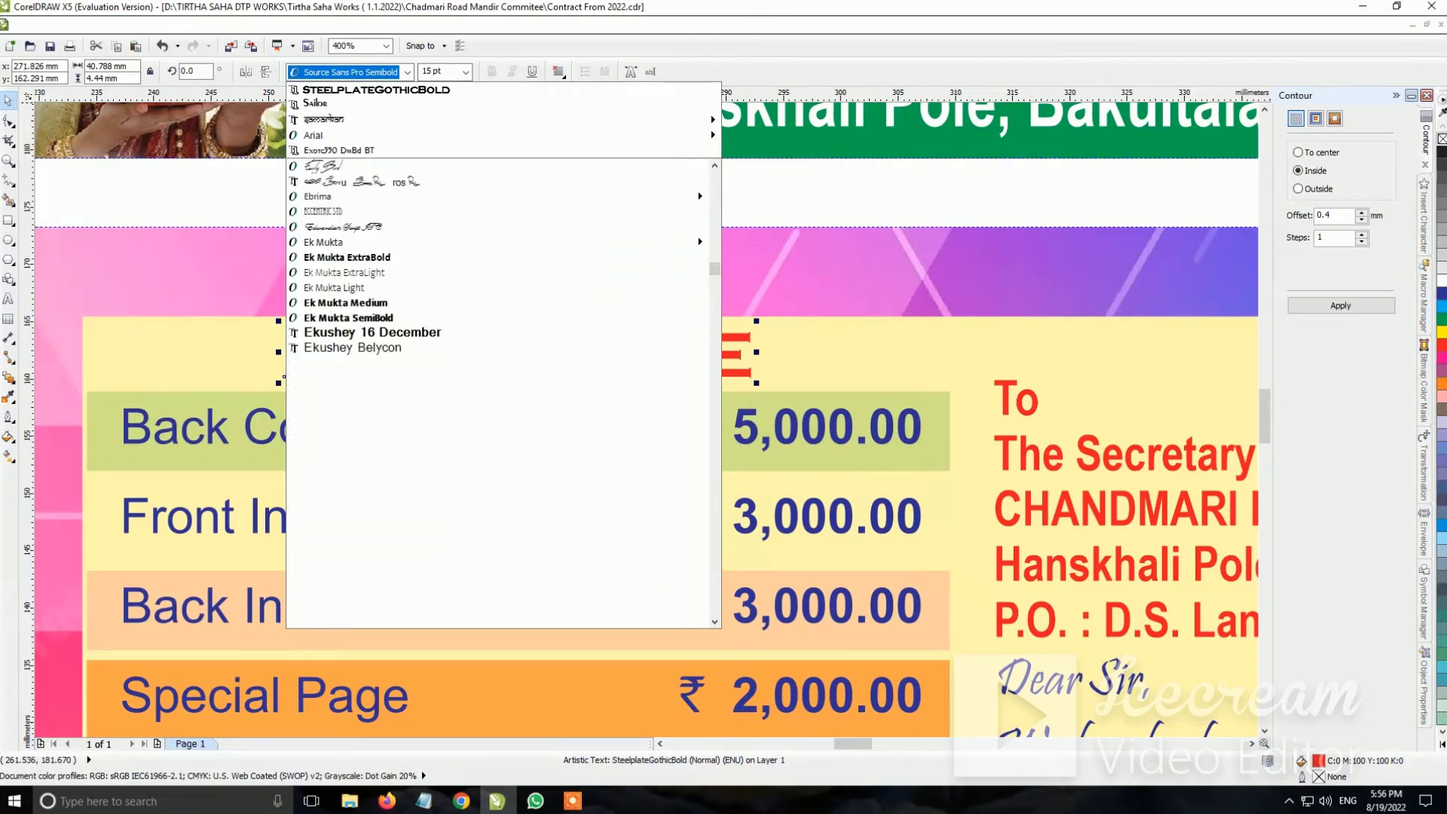
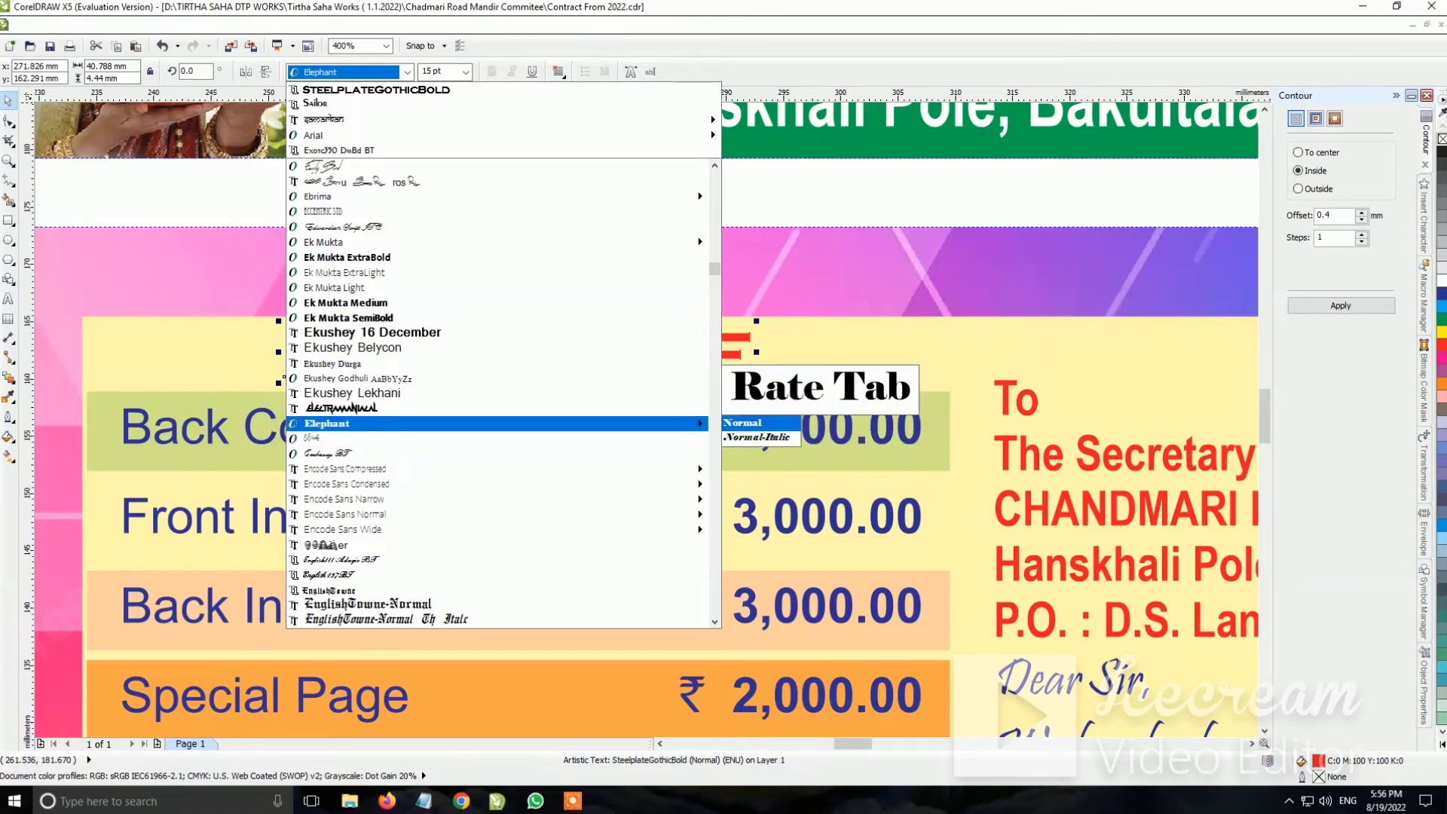
Set the Rate Table title in Eras Bold ITC and move it over the table
{"action": "key", "text": "Down"}
{"action": "key", "text": "Down"}
{"action": "key", "text": "Down"}
{"action": "key", "text": "Down"}
{"action": "key", "text": "Down"}
{"action": "key", "text": "Down"}
{"action": "key", "text": "Down"}
{"action": "key", "text": "Down"}
{"action": "key", "text": "Down"}
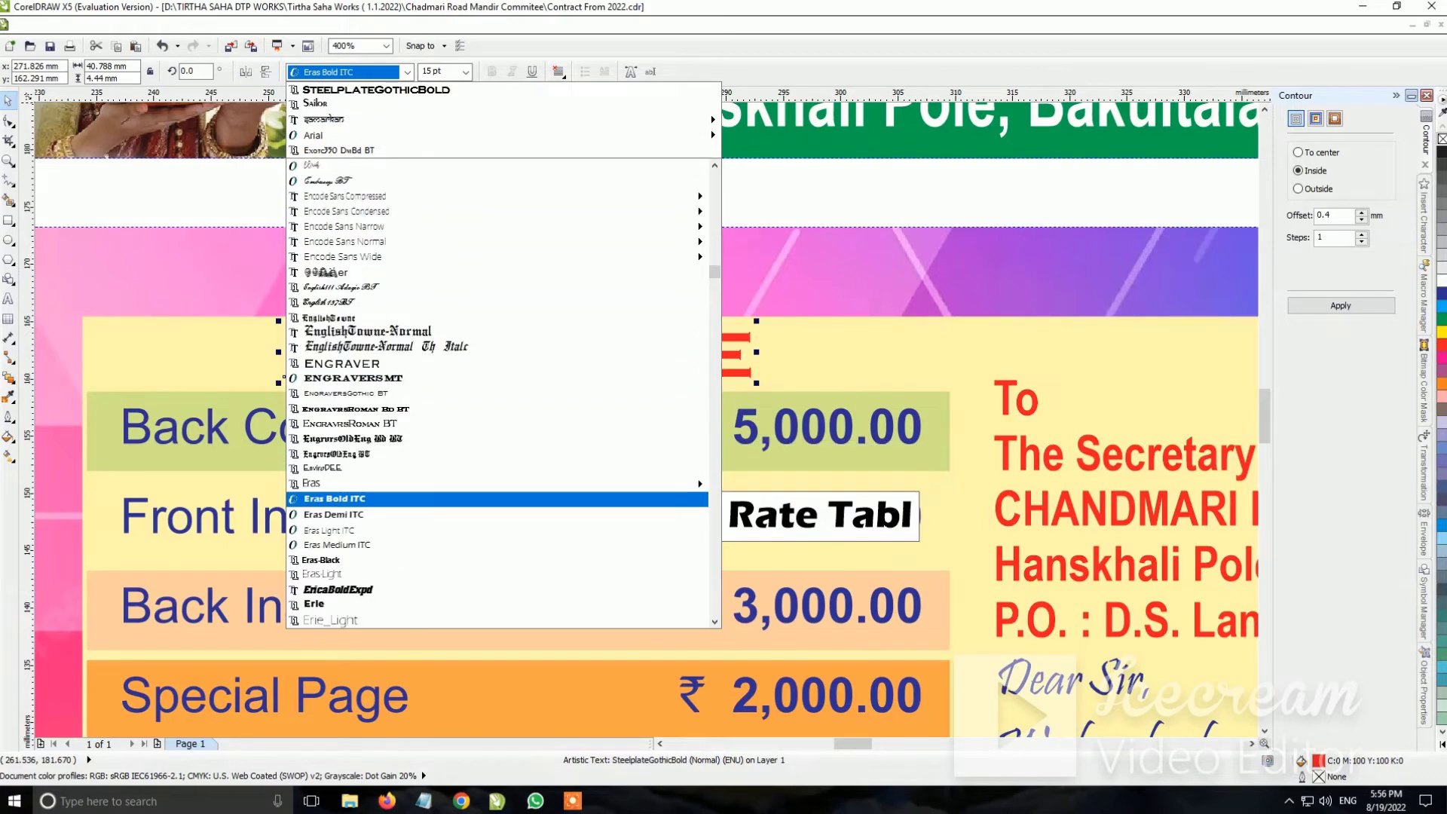
{"action": "key", "text": "Return"}
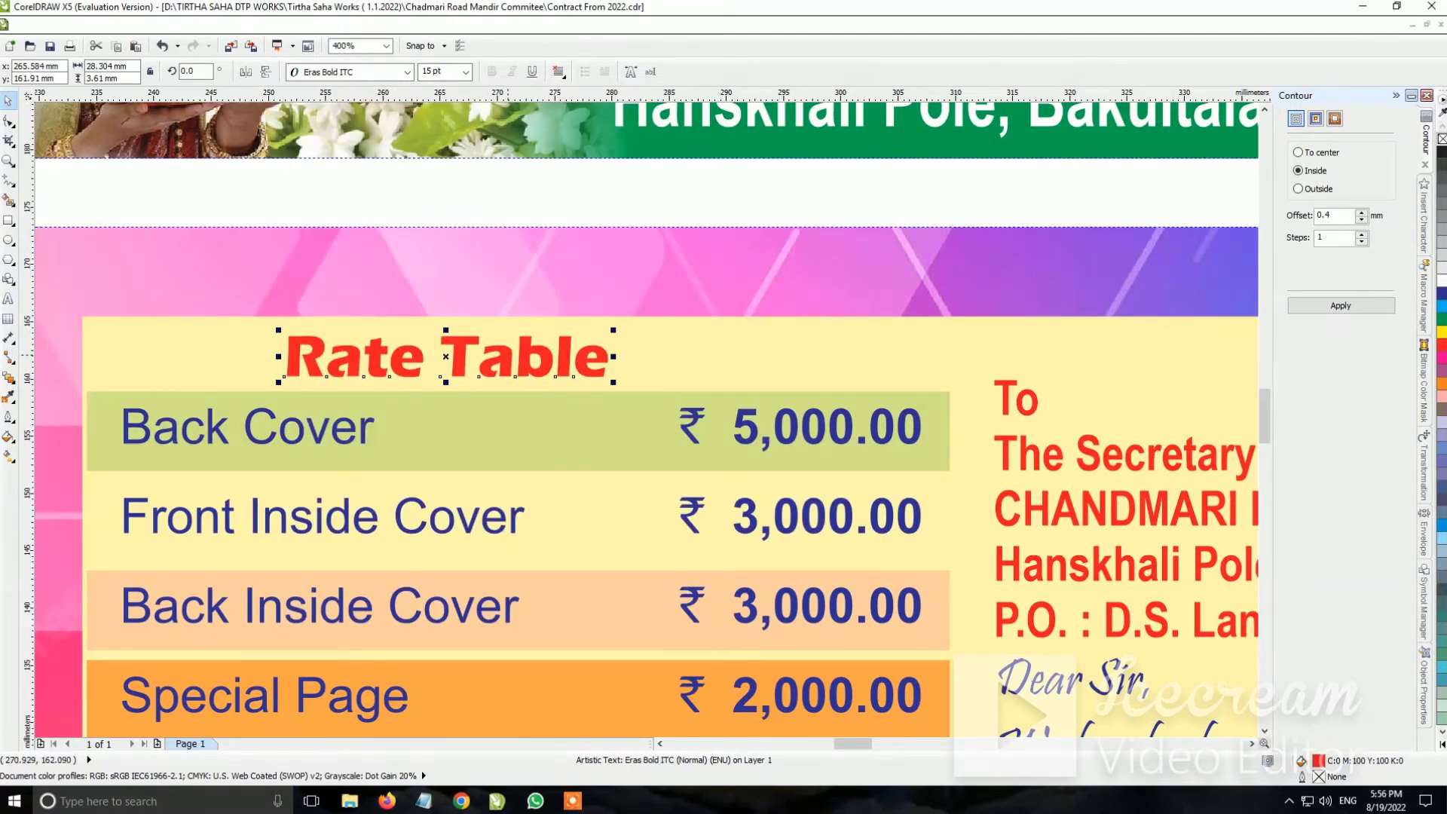
{"action": "left_click_drag", "start_coordinate": [446, 355], "coordinate": [517, 355]}
{"action": "key", "text": "Tab"}
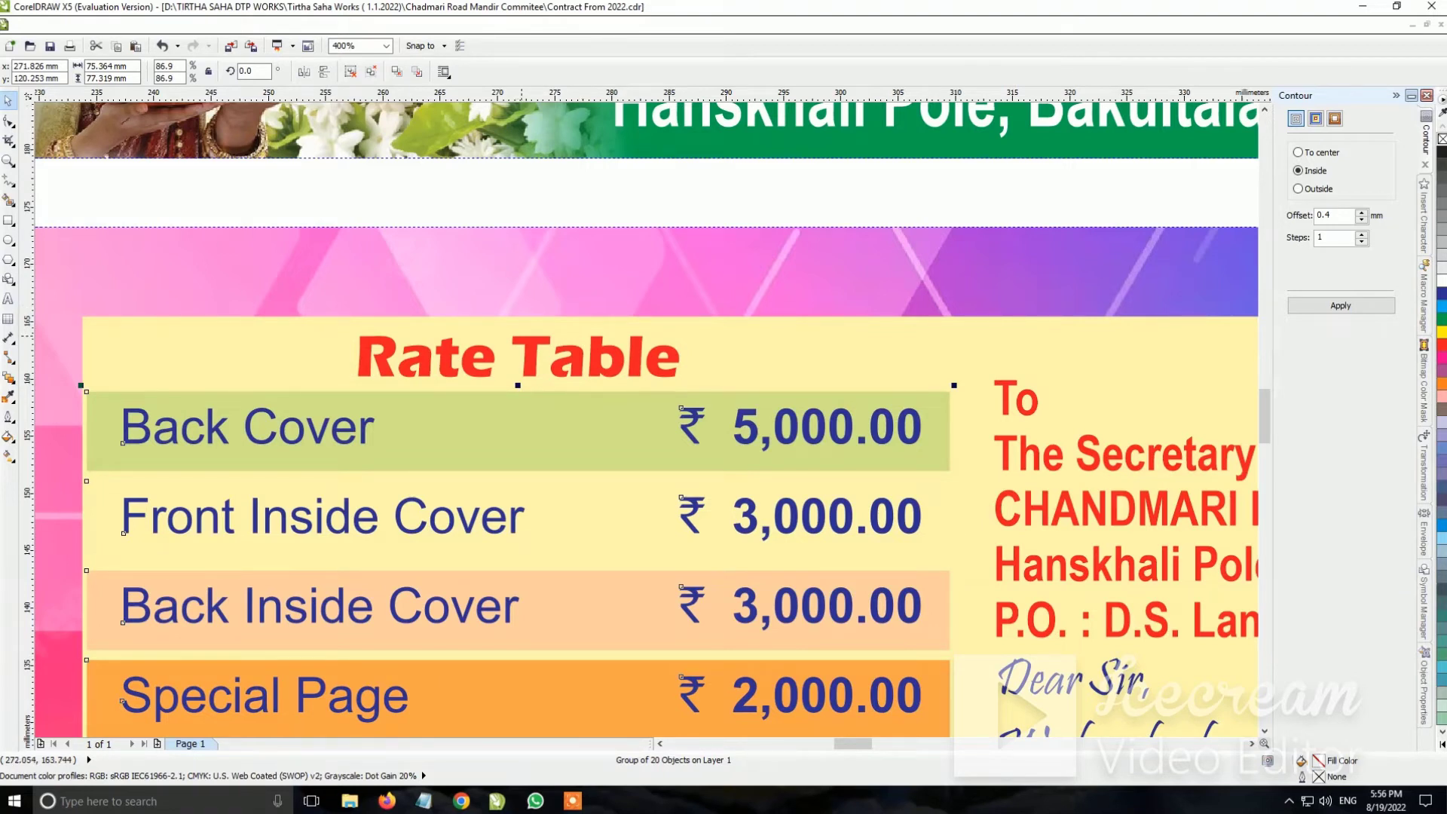
Centre the Rate Table title horizontally over the rate table
{"action": "left_click", "coordinate": [520, 343], "text": "shift"}
{"action": "left_click", "coordinate": [588, 71]}
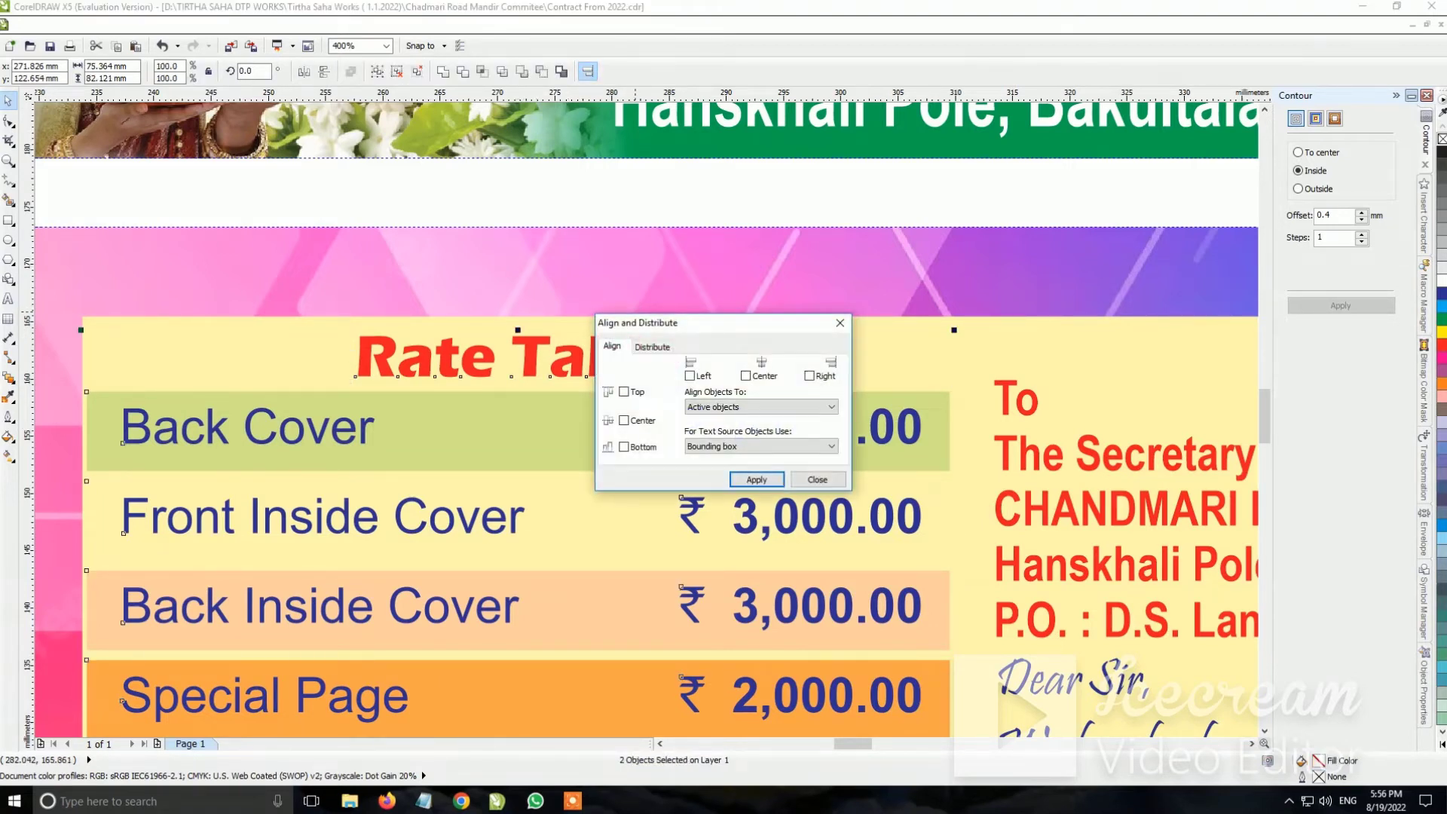
{"action": "left_click", "coordinate": [755, 477]}
{"action": "left_click", "coordinate": [816, 478]}
{"action": "scroll", "coordinate": [440, 309], "scroll_direction": "down", "scroll_amount": 2}
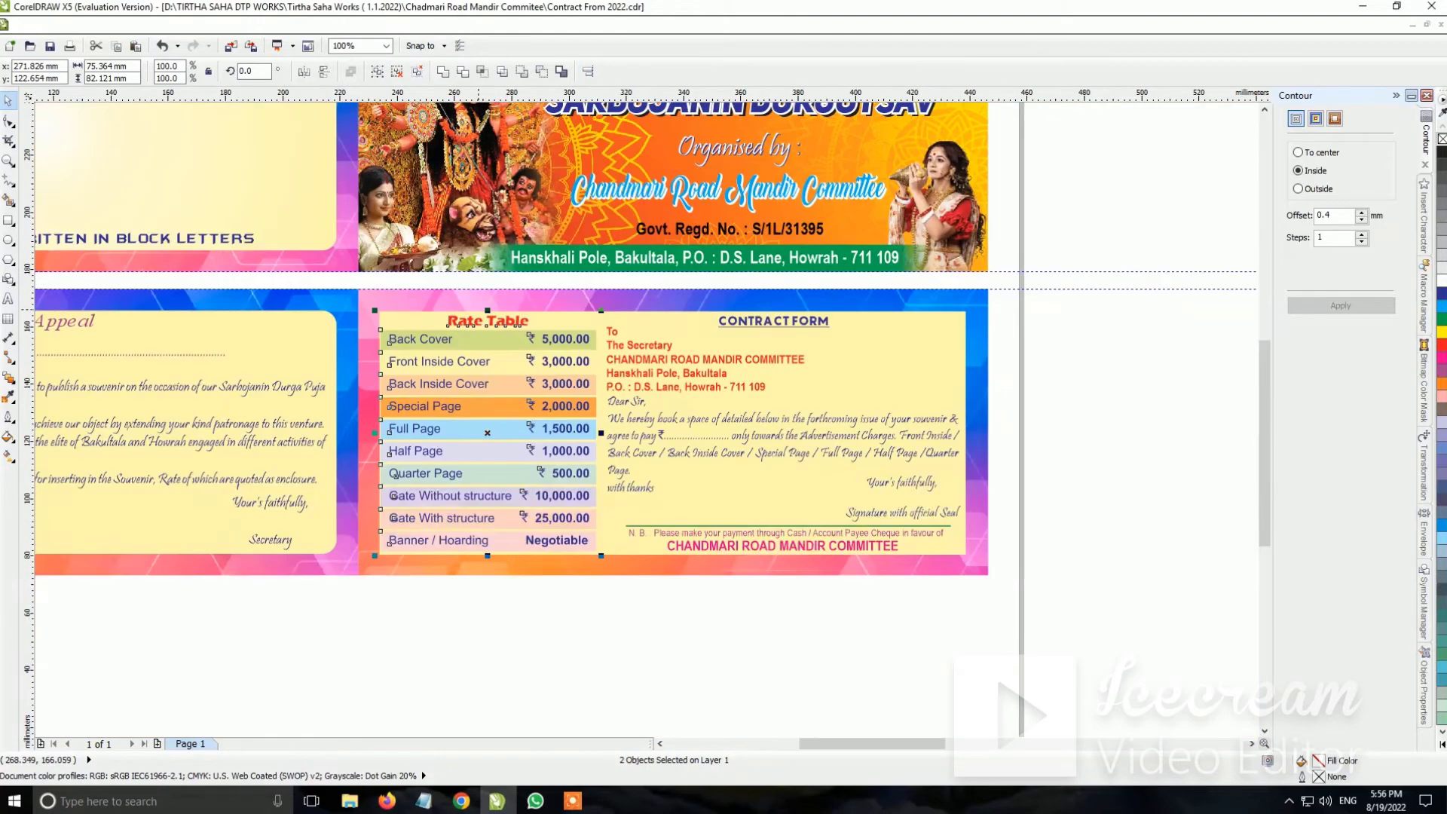
{"action": "left_click", "coordinate": [1159, 361]}
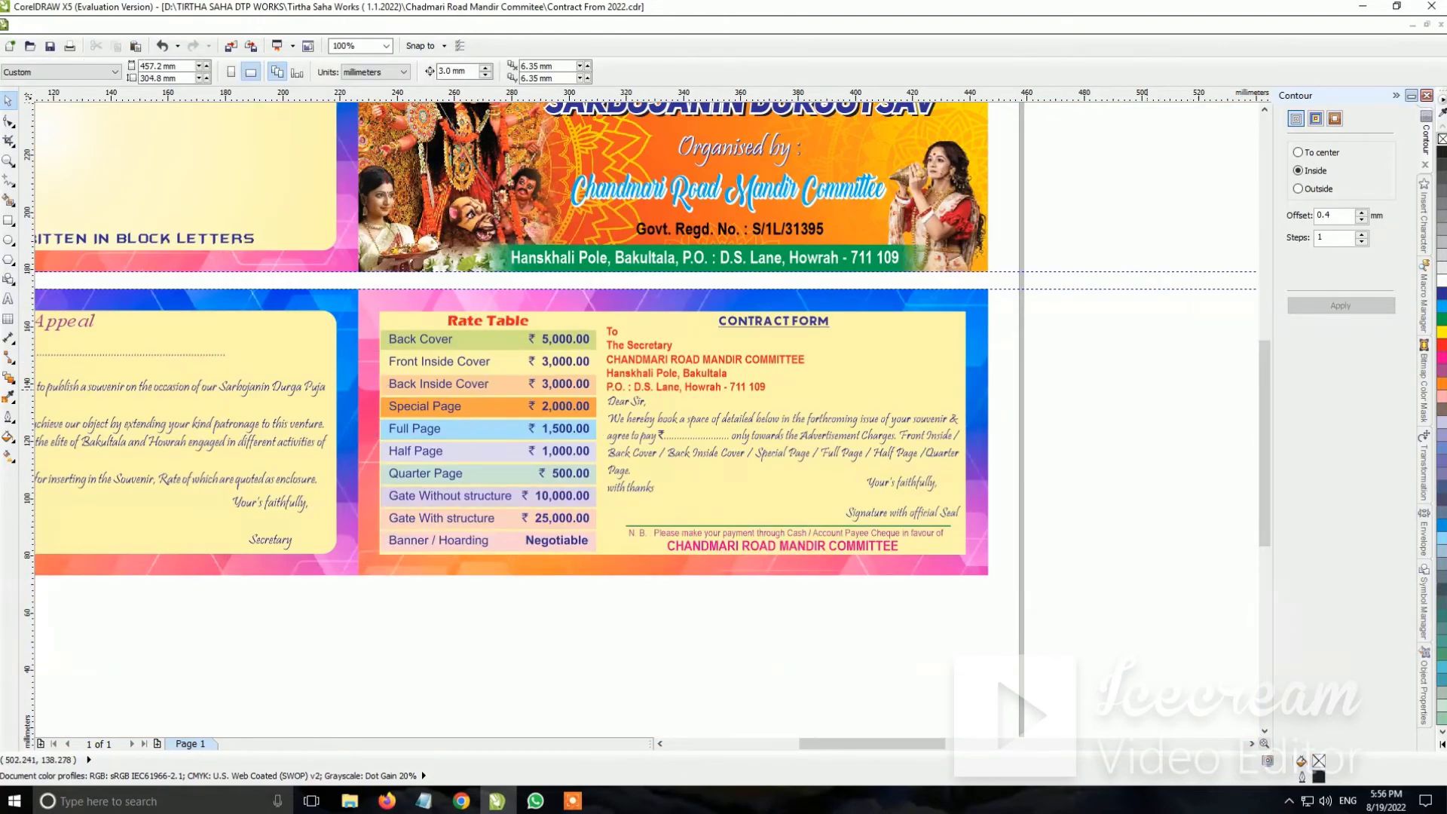
Set the green rule line above the payment note to a 1.2 pt outline width
{"action": "scroll", "coordinate": [910, 544], "scroll_direction": "up", "scroll_amount": 1}
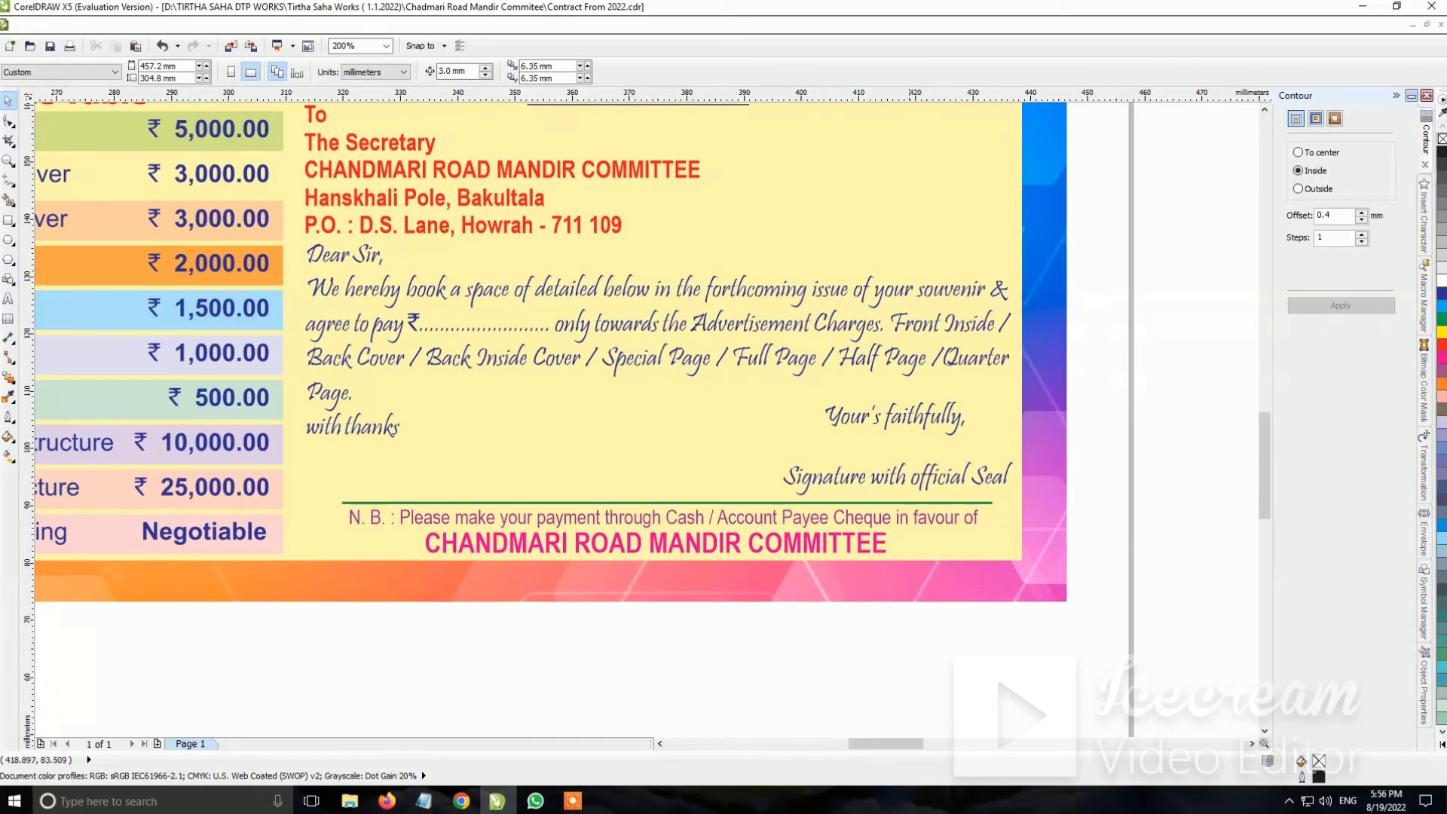
{"action": "scroll", "coordinate": [866, 502], "scroll_direction": "up", "scroll_amount": 1}
{"action": "left_click", "coordinate": [867, 500]}
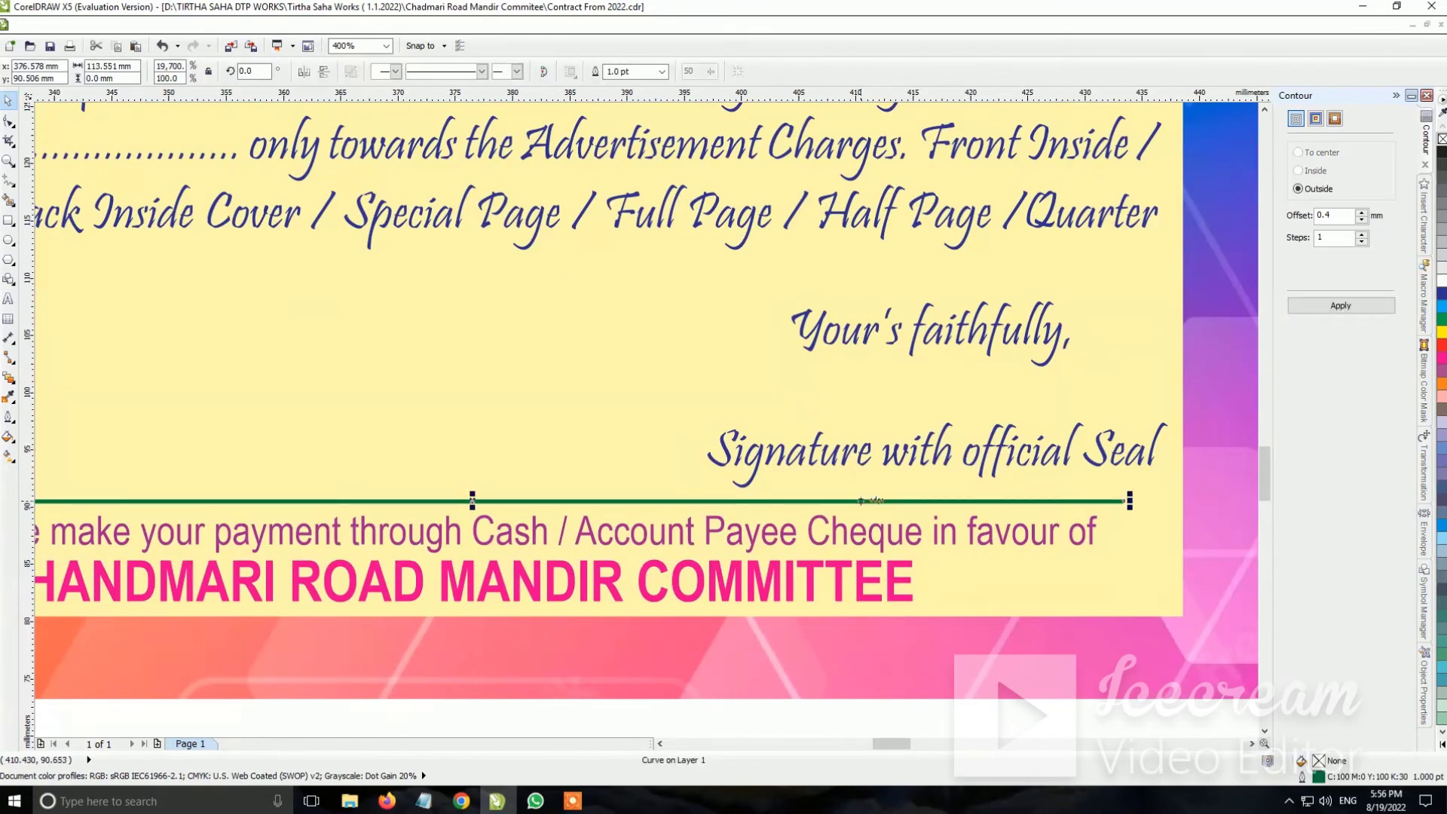
{"action": "left_click", "coordinate": [616, 71]}
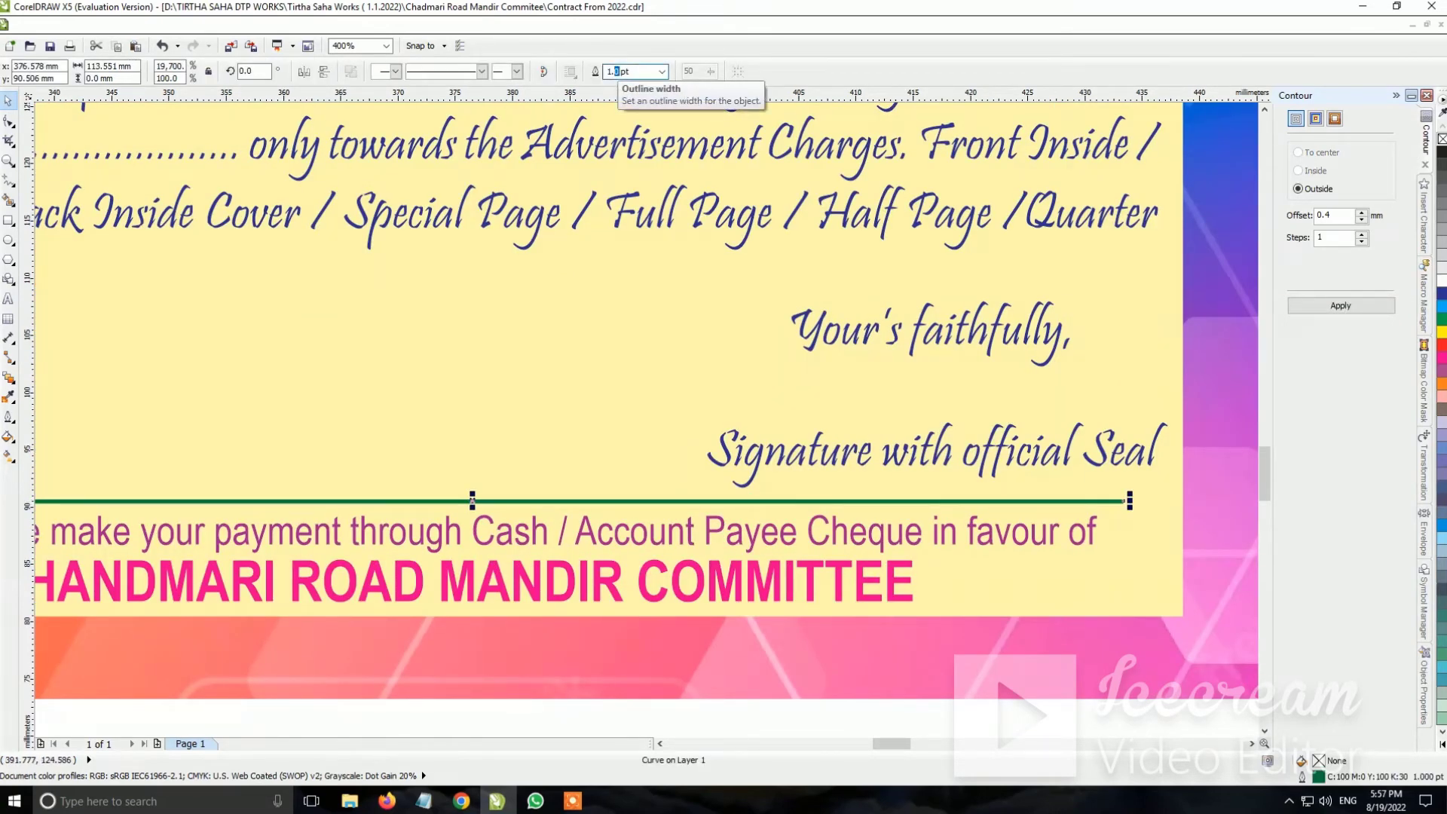
{"action": "type", "text": "1.2"}
{"action": "key", "text": "Return"}
{"action": "scroll", "coordinate": [988, 378], "scroll_direction": "down", "scroll_amount": 1}
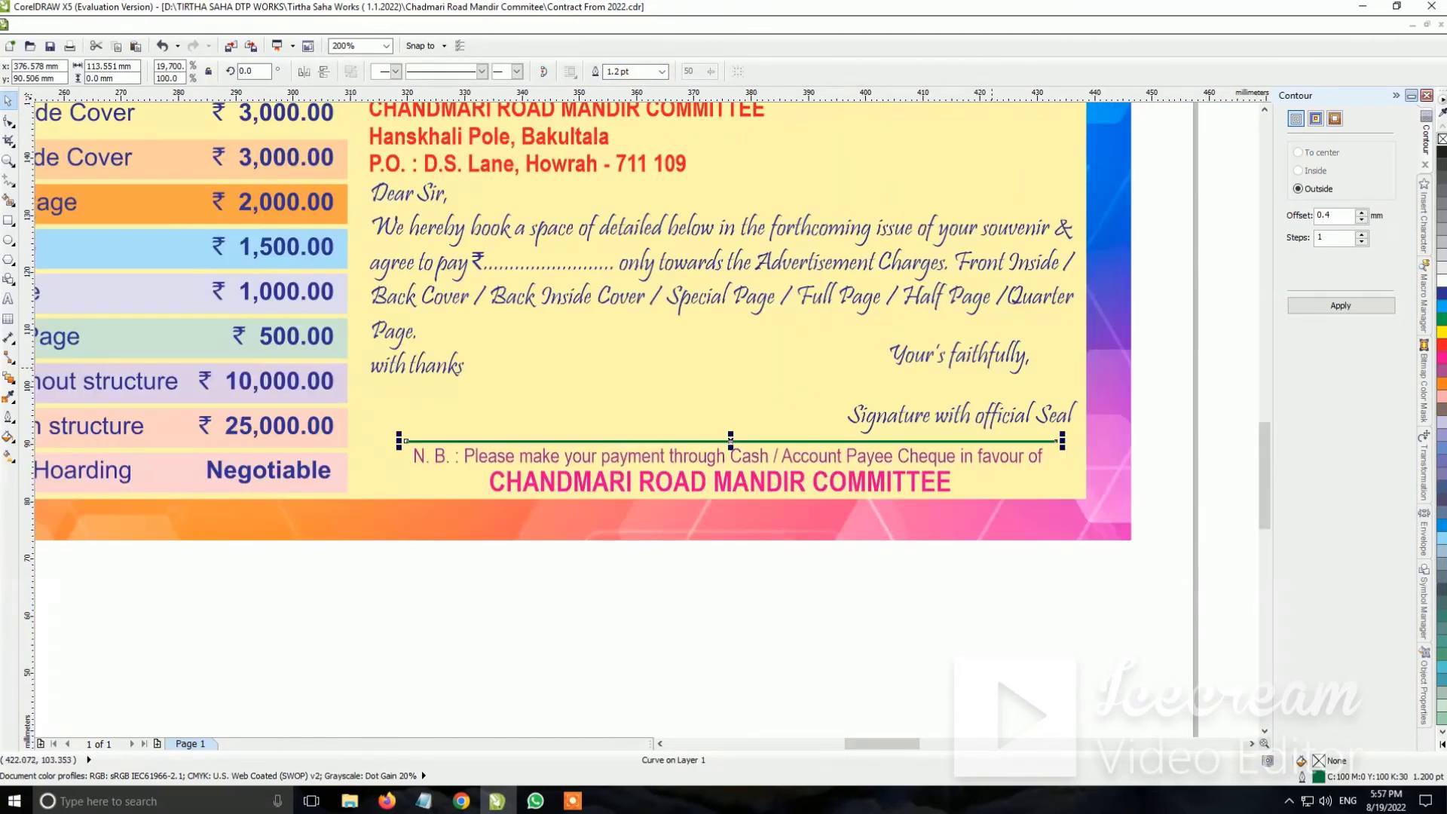
{"action": "scroll", "coordinate": [731, 440], "scroll_direction": "down", "scroll_amount": 2}
{"action": "scroll", "coordinate": [764, 618], "scroll_direction": "up", "scroll_amount": 2}
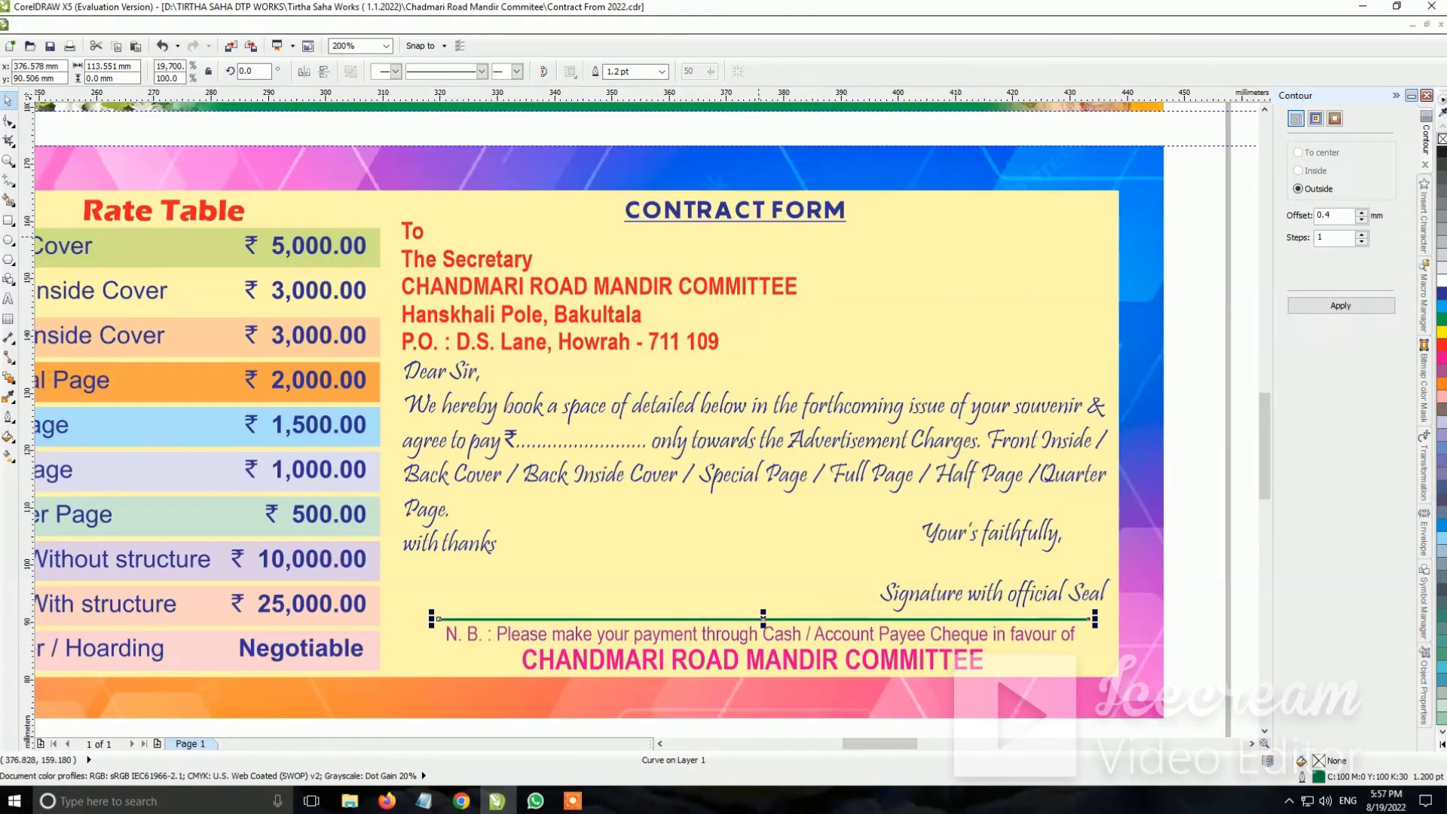
Select the CONTRACT FORM heading for a font change
{"action": "left_click", "coordinate": [734, 209]}
{"action": "scroll", "coordinate": [759, 215], "scroll_direction": "up", "scroll_amount": 1}
{"action": "left_click", "coordinate": [407, 72]}
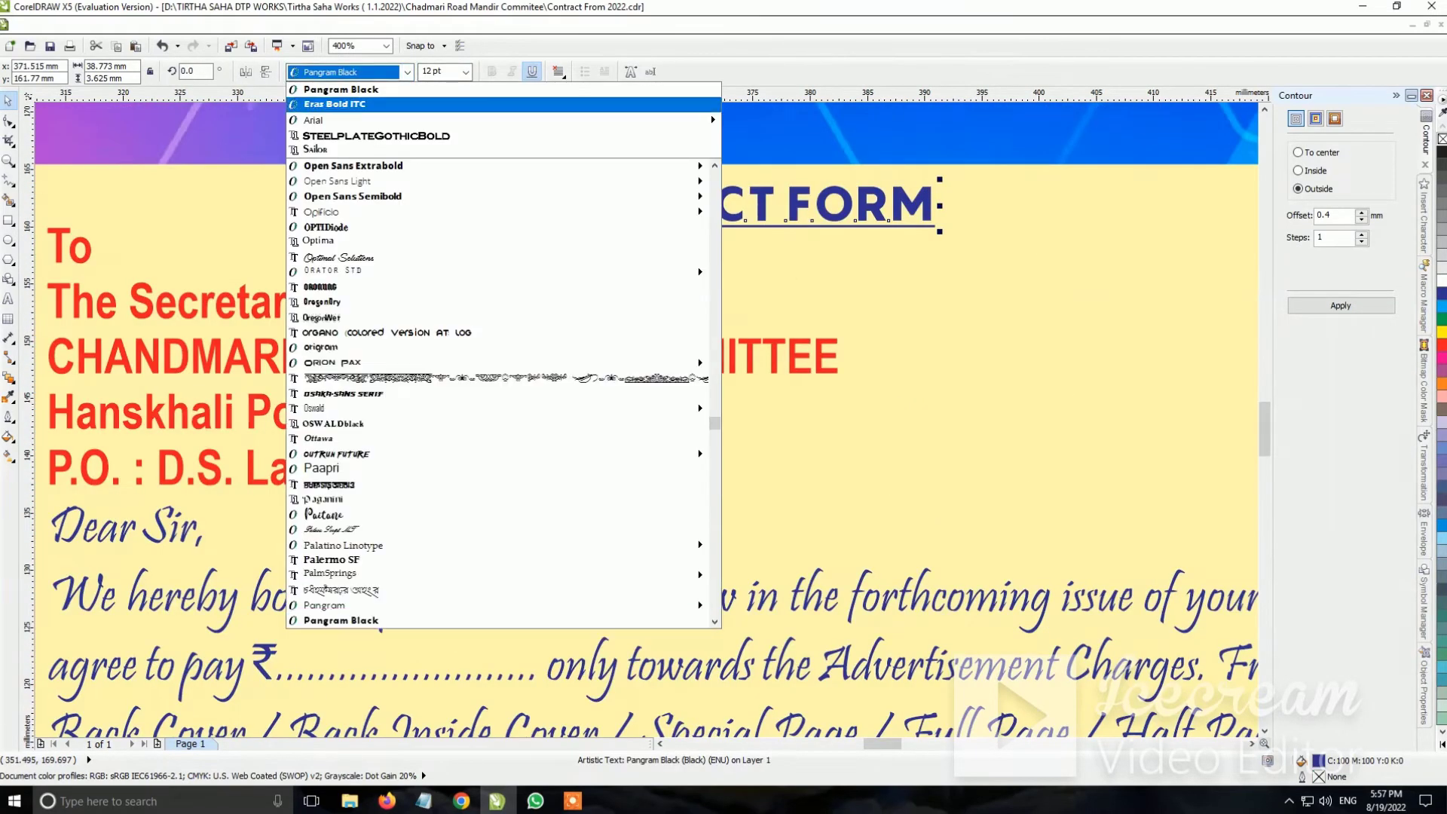
Try Osaka-Sans Serif and then PCHickman as the heading font
{"action": "type", "text": "out"}
{"action": "key", "text": "Up"}
{"action": "key", "text": "Up"}
{"action": "key", "text": "Up"}
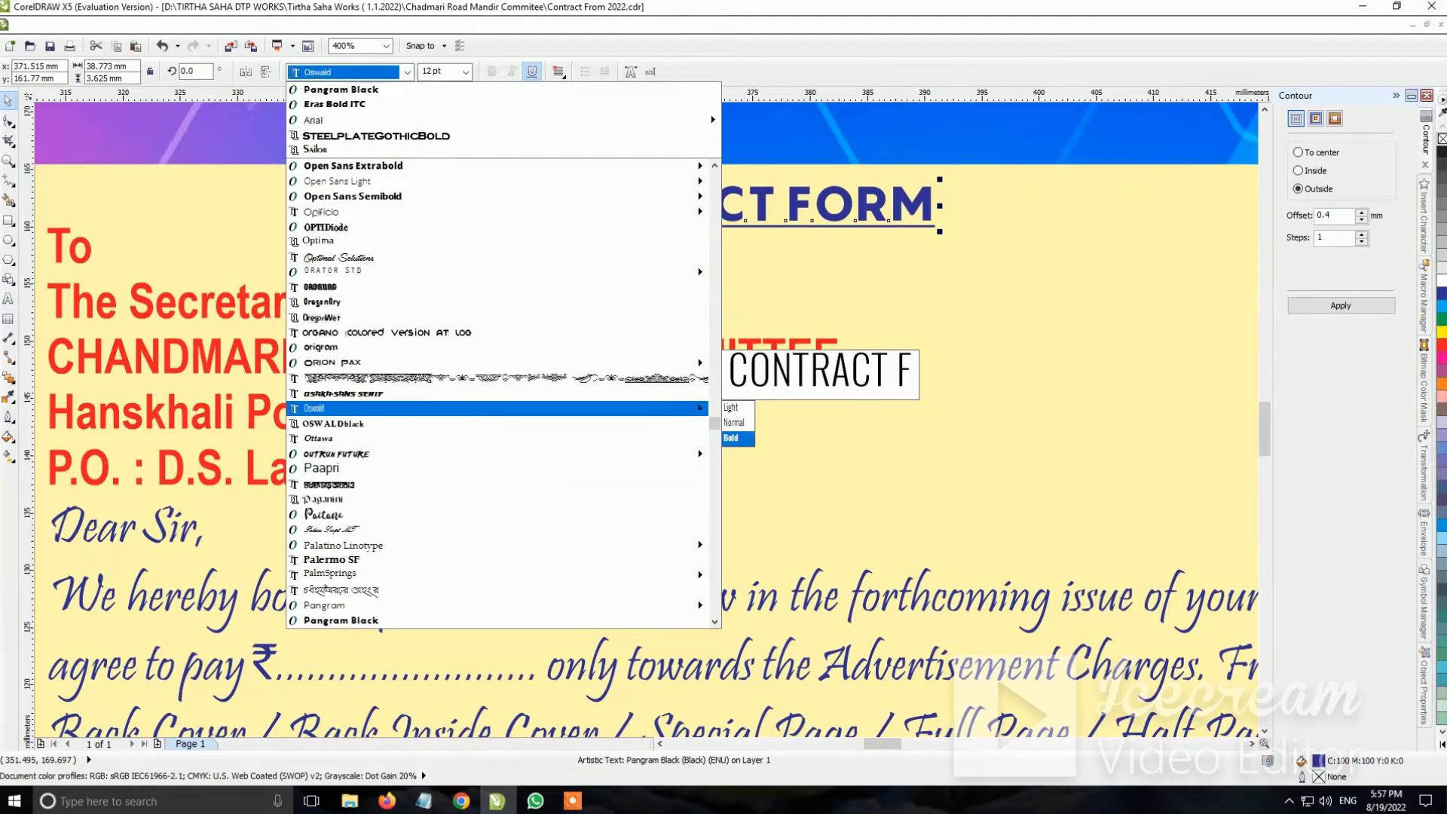
{"action": "key", "text": "Up"}
{"action": "key", "text": "Return"}
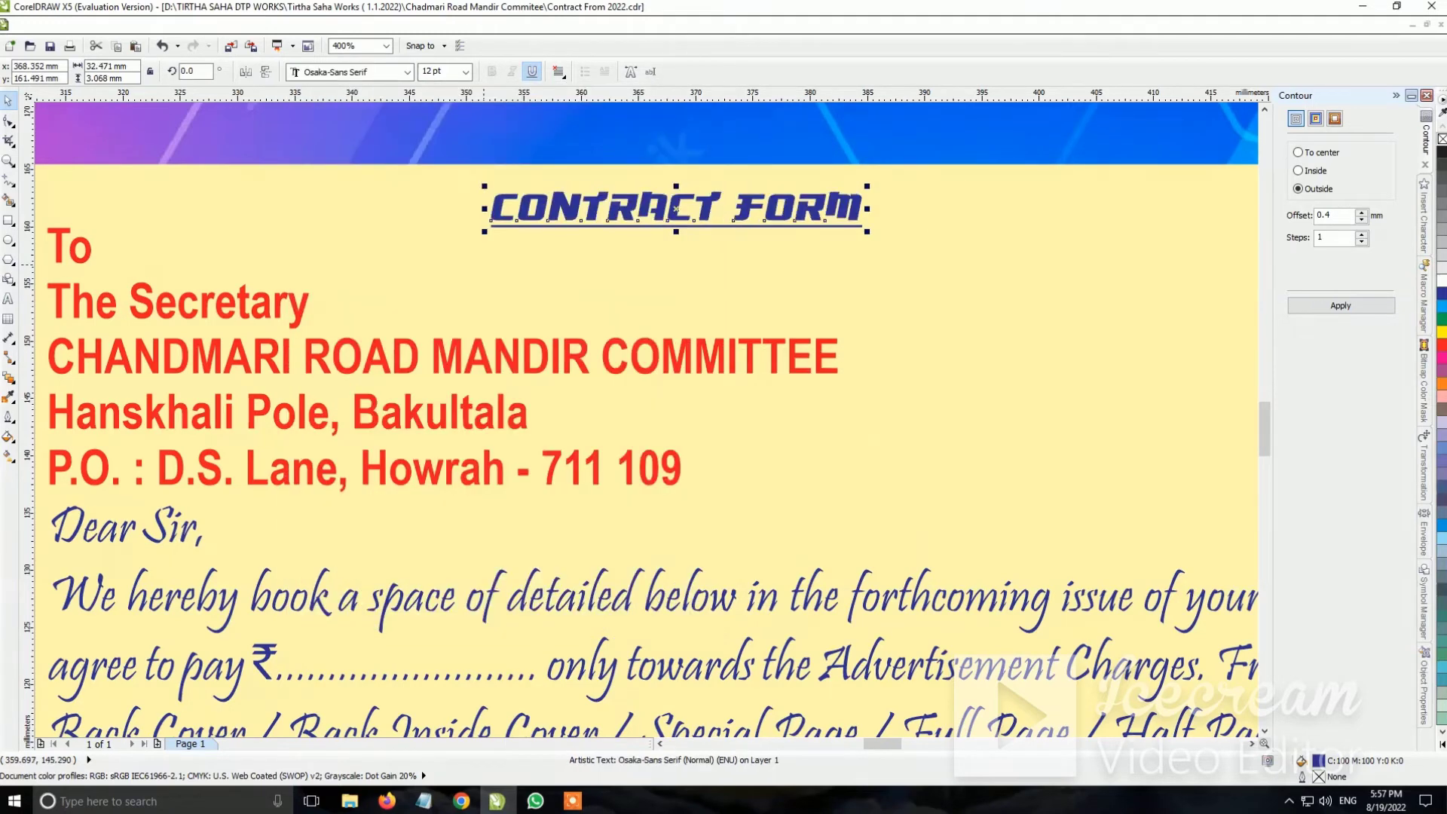
{"action": "type", "text": "par"}
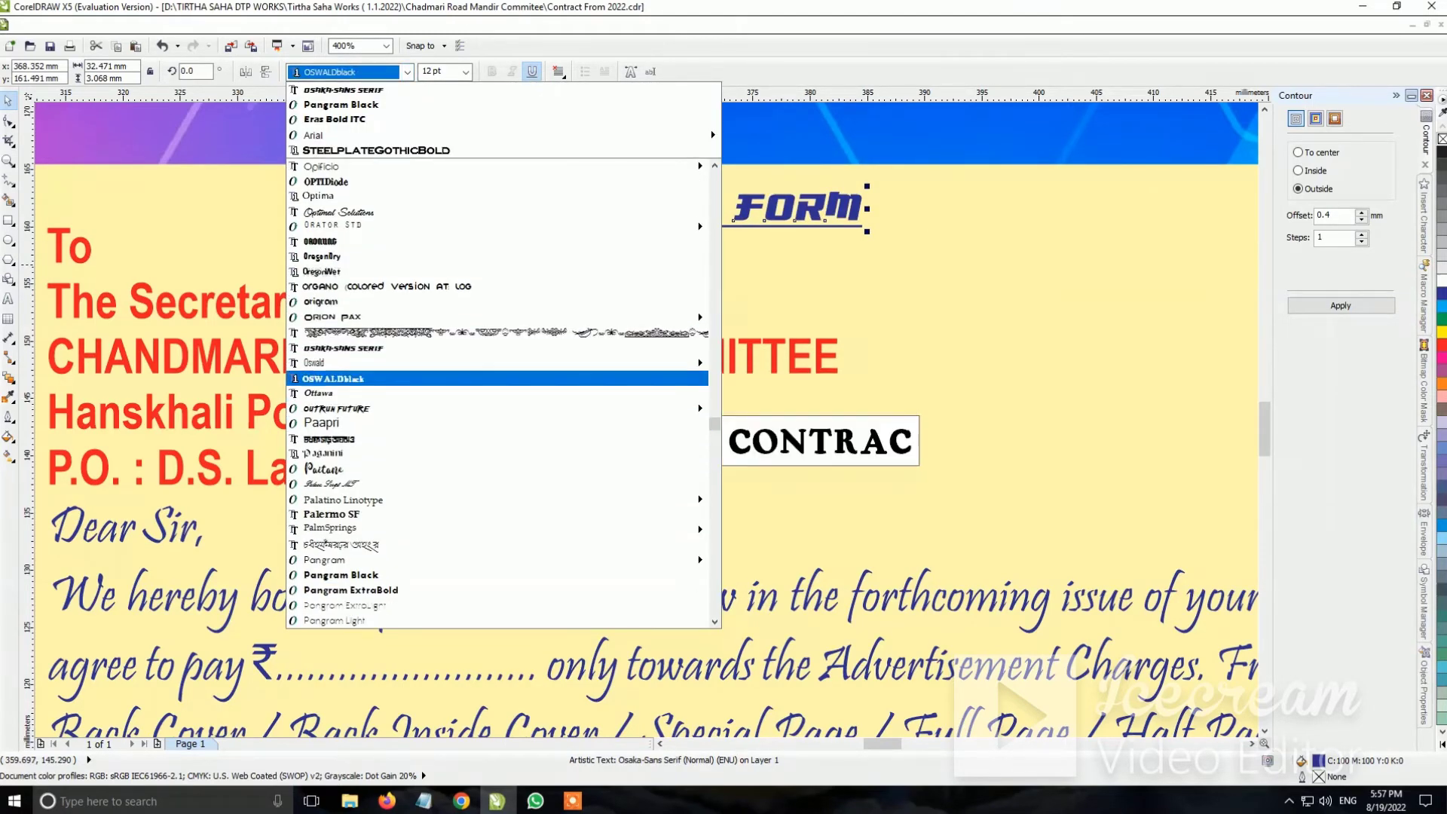
{"action": "scroll", "coordinate": [711, 129], "scroll_direction": "down", "scroll_amount": 3}
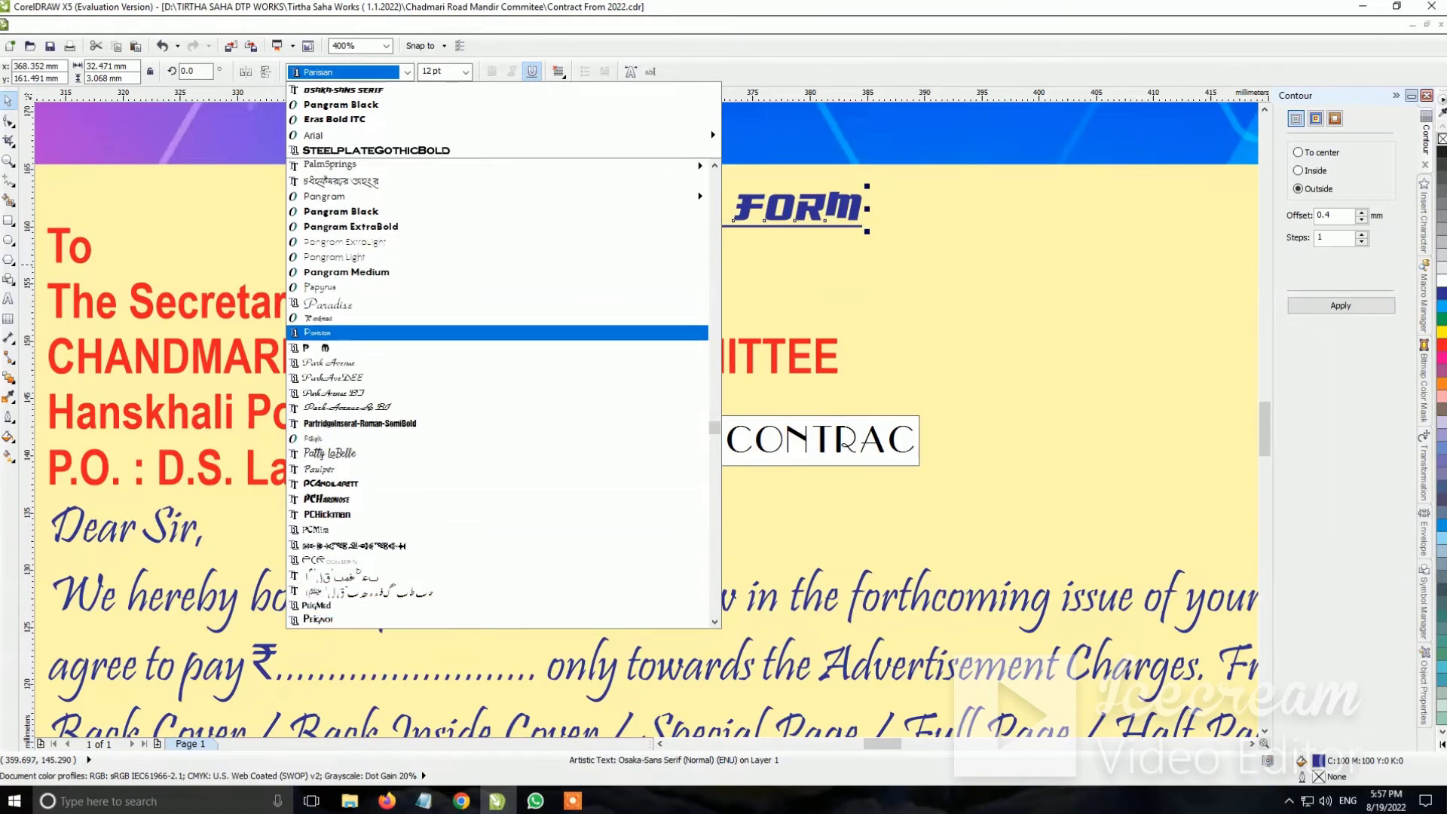
{"action": "type", "text": "pcm"}
{"action": "key", "text": "Up"}
{"action": "key", "text": "Return"}
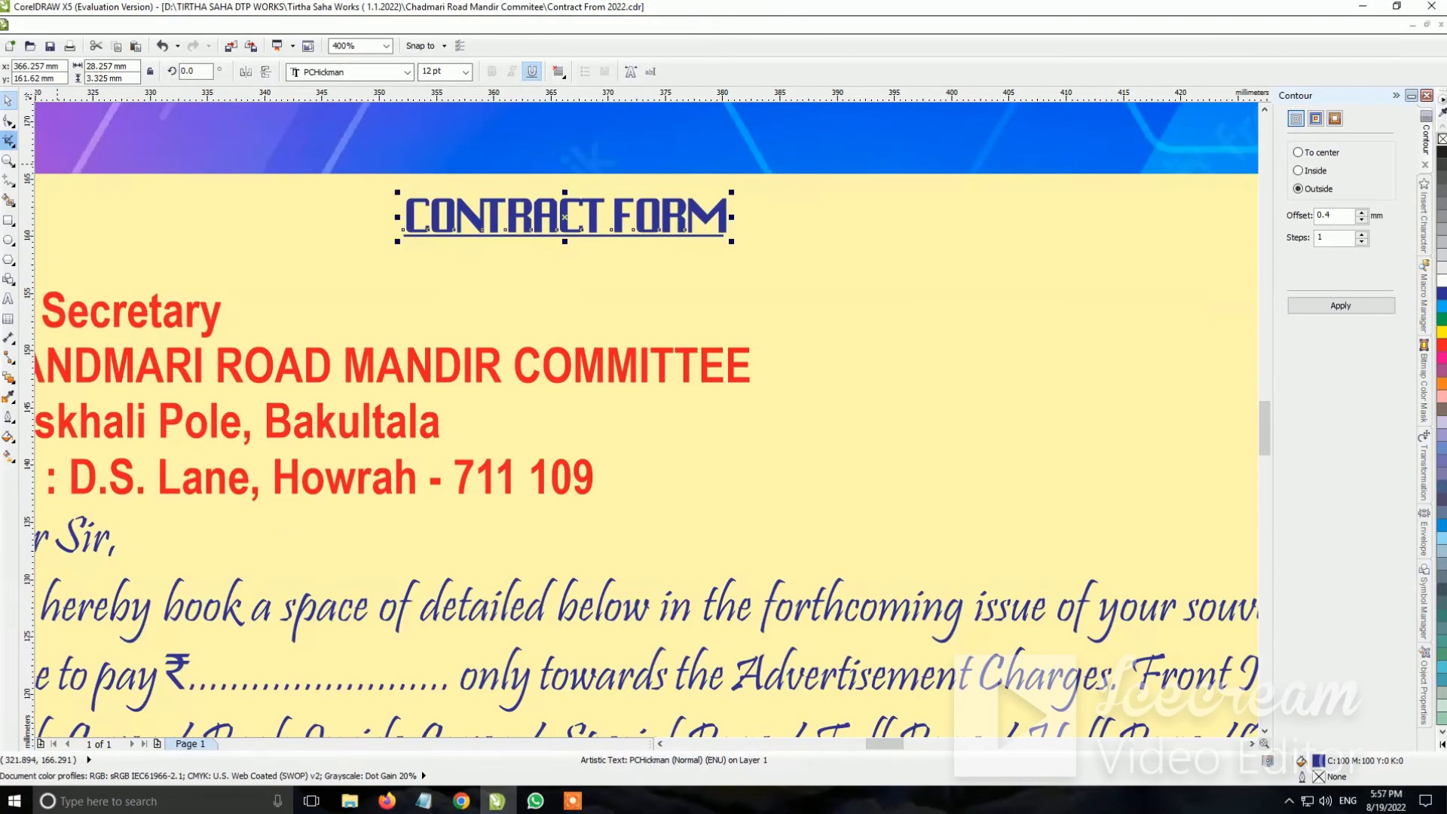
Widen the heading's letter spacing and switch its font to Back to Black Demo
{"action": "left_click", "coordinate": [9, 121]}
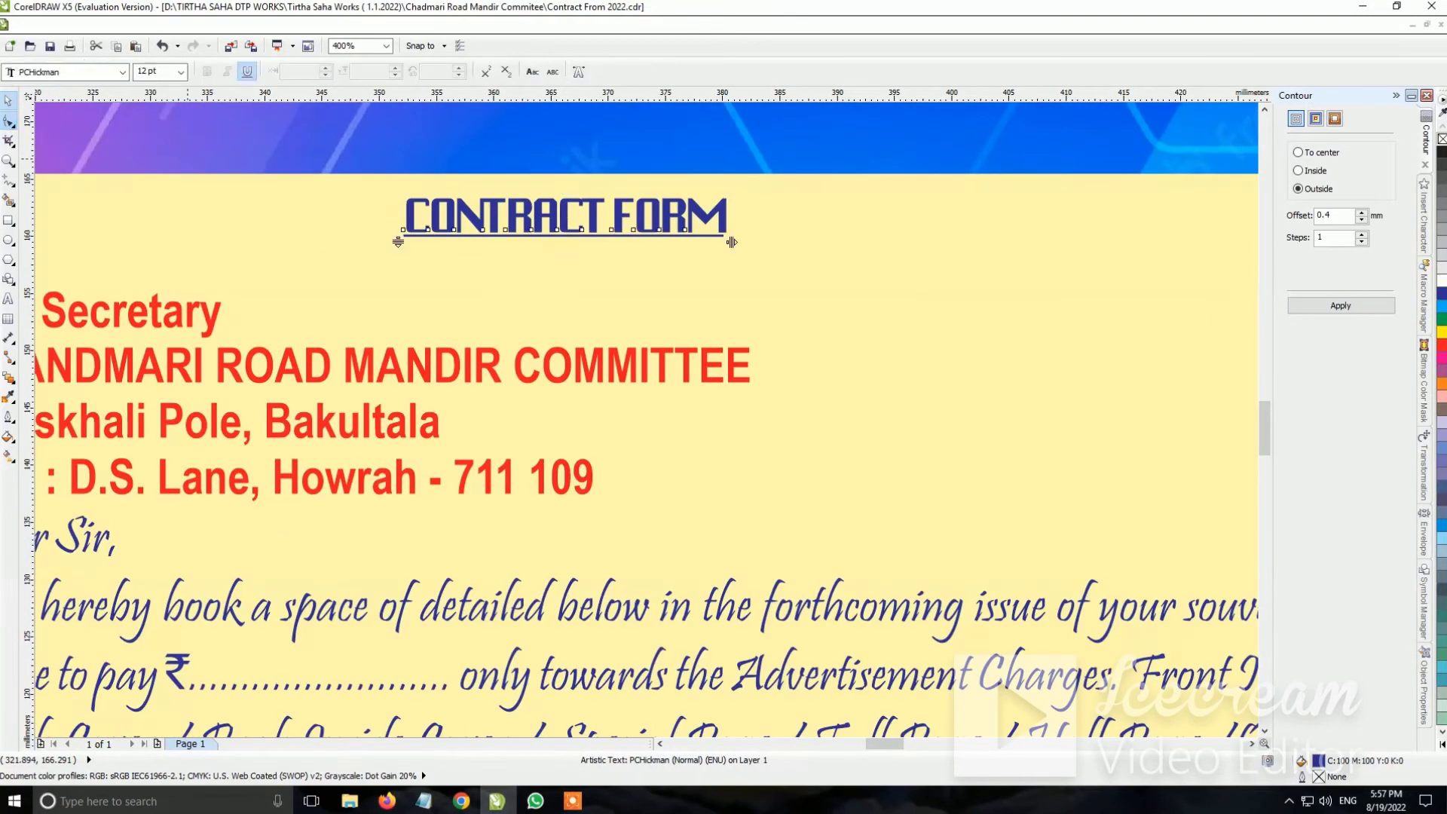
{"action": "left_click_drag", "start_coordinate": [732, 242], "coordinate": [774, 242]}
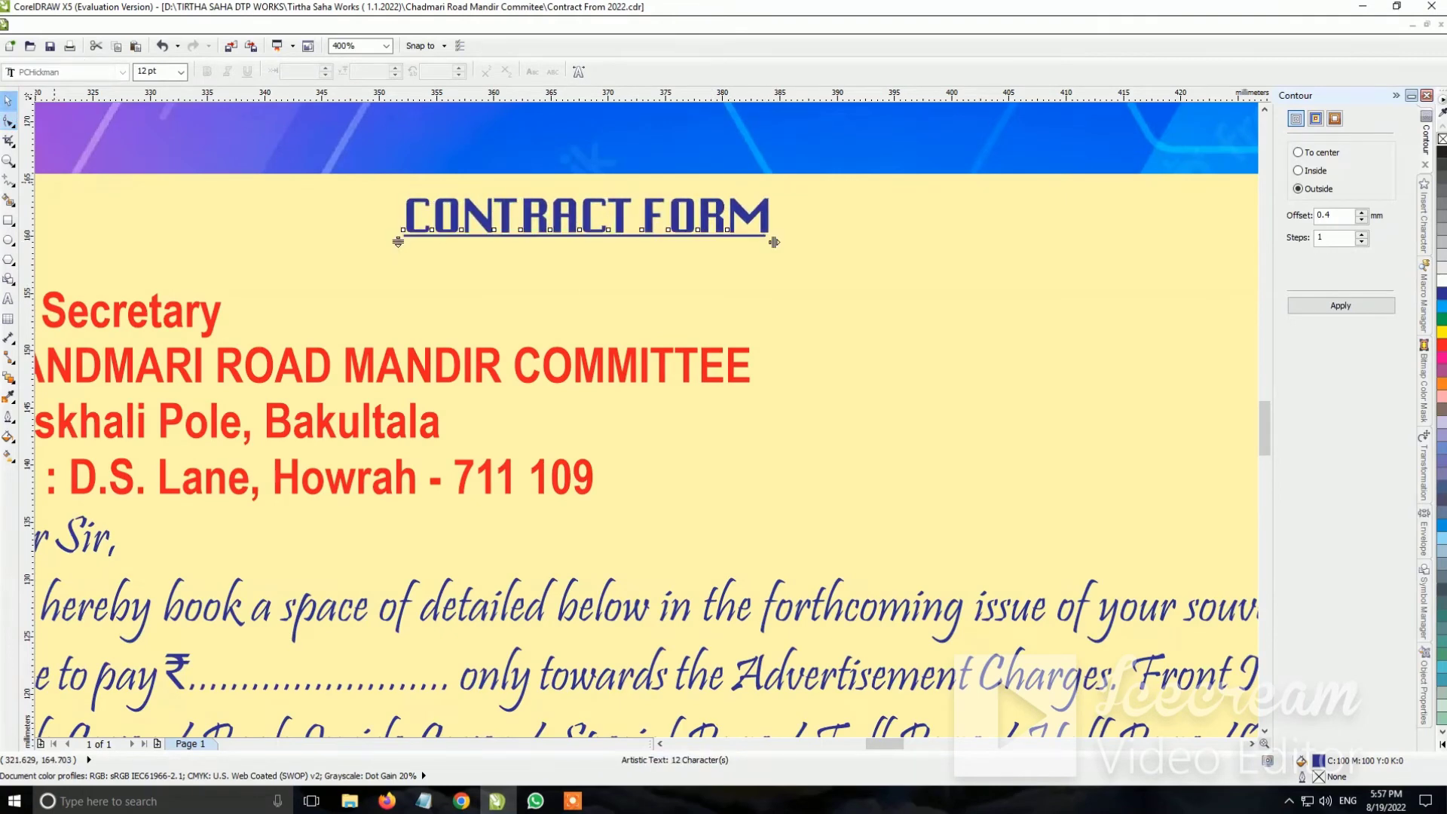
{"action": "left_click", "coordinate": [8, 100]}
{"action": "left_click", "coordinate": [407, 72]}
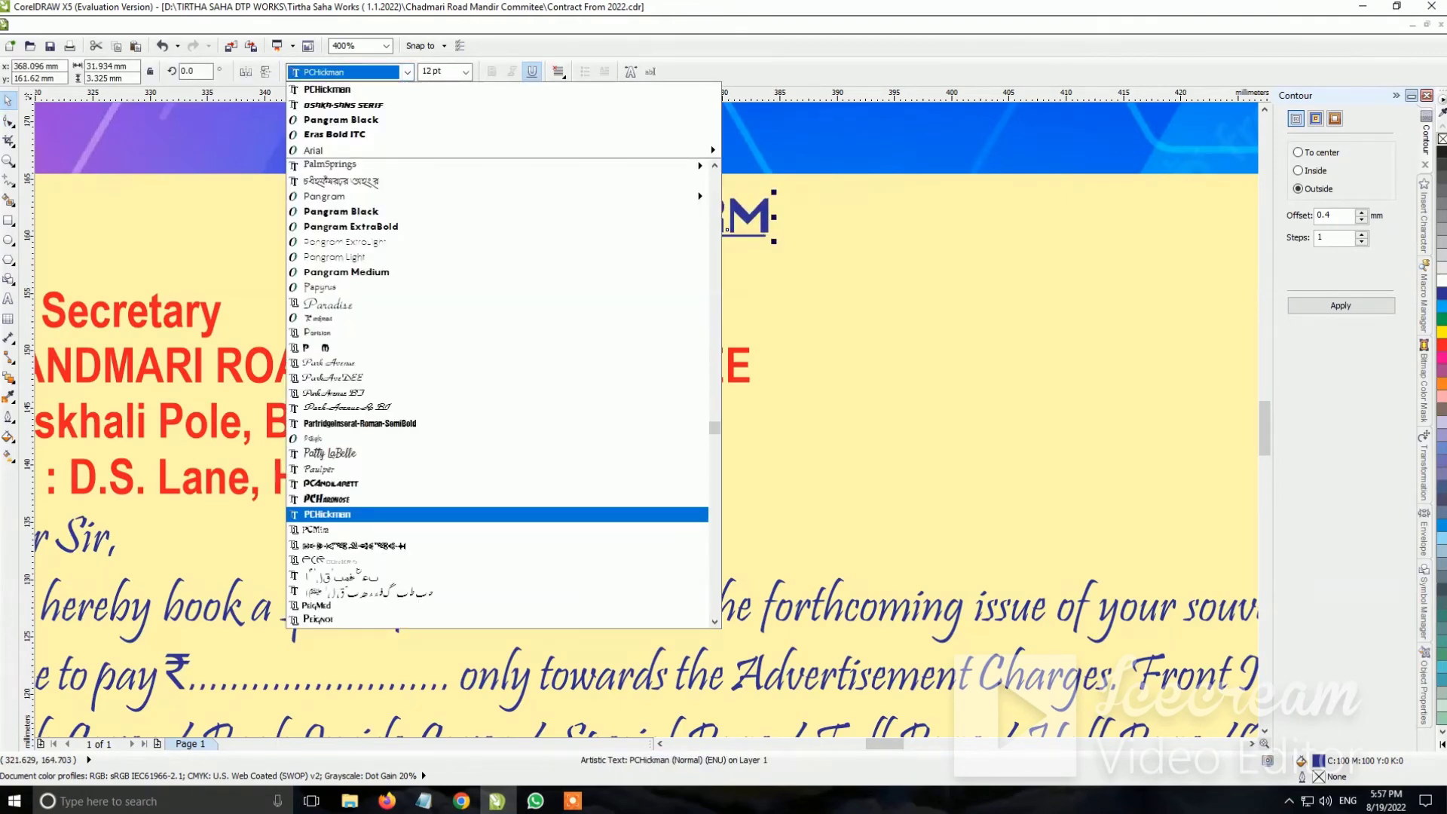
{"action": "type", "text": "Back to Black Demo"}
{"action": "key", "text": "Return"}
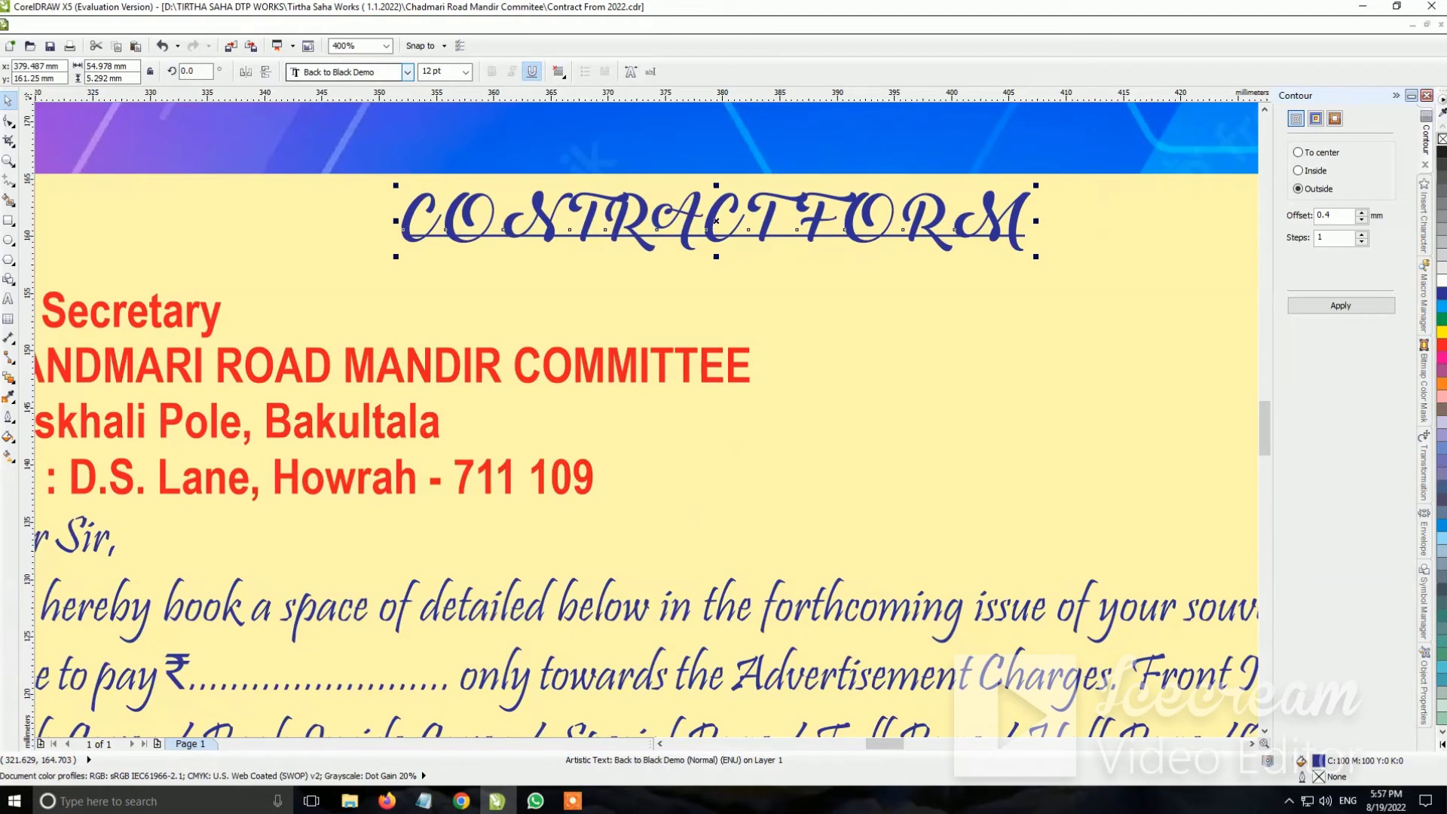
Change the heading text to Title Case so it reads 'Contract Form'
{"action": "left_click", "coordinate": [8, 298]}
{"action": "key", "text": "ctrl+a"}
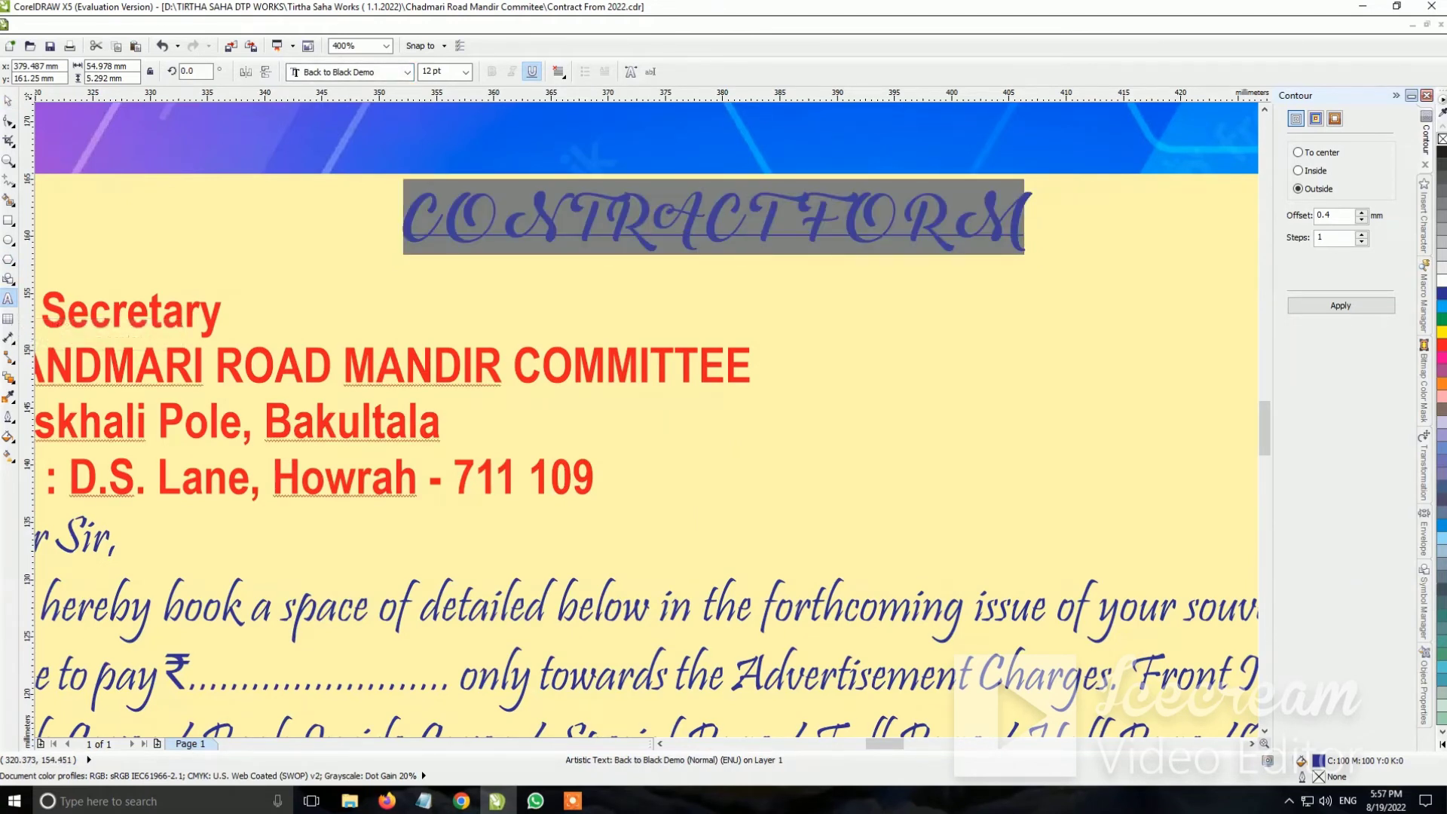
{"action": "key", "text": "shift+F3"}
{"action": "left_click", "coordinate": [656, 402]}
{"action": "left_click", "coordinate": [663, 444]}
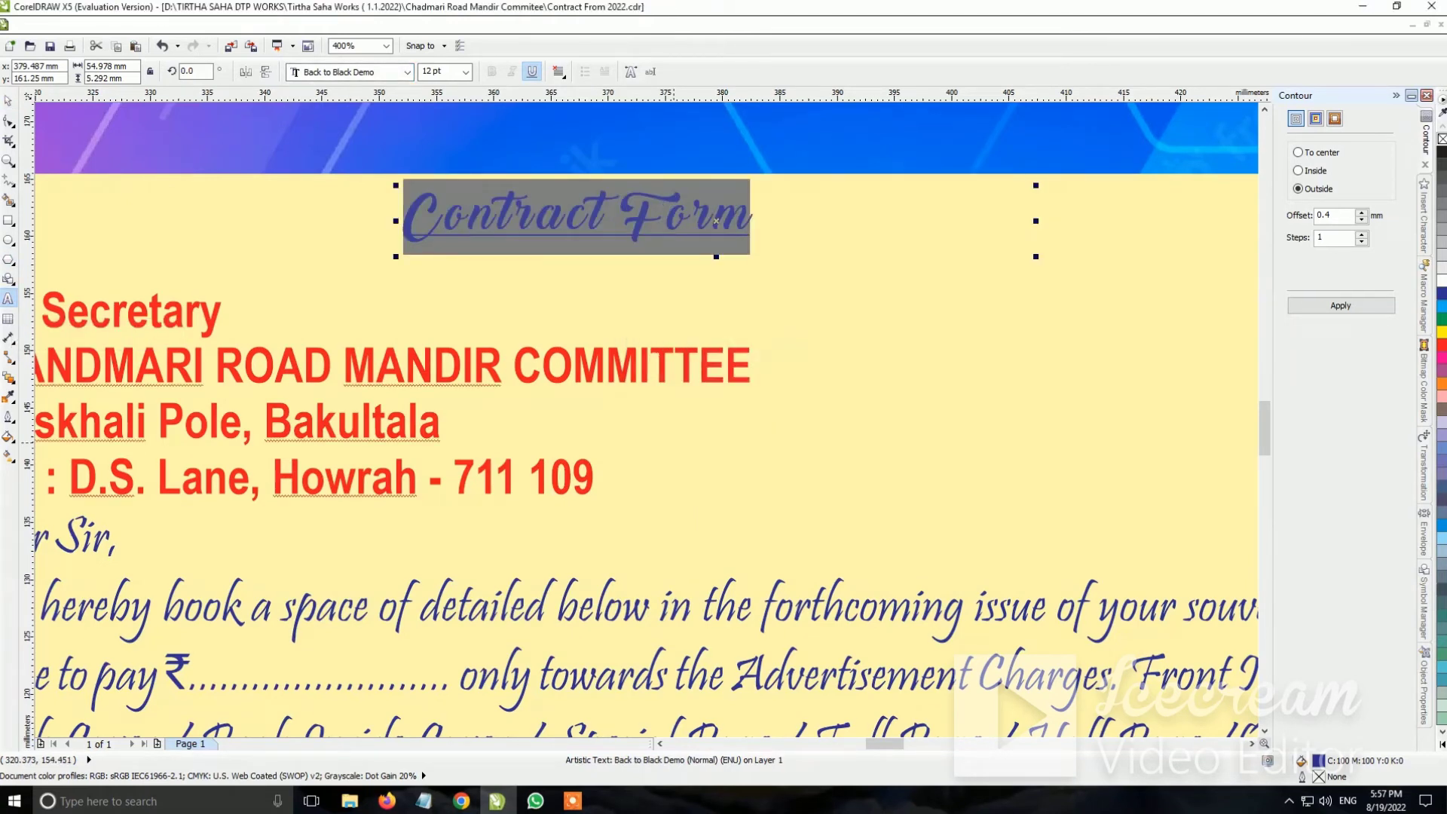
{"action": "left_click", "coordinate": [9, 100]}
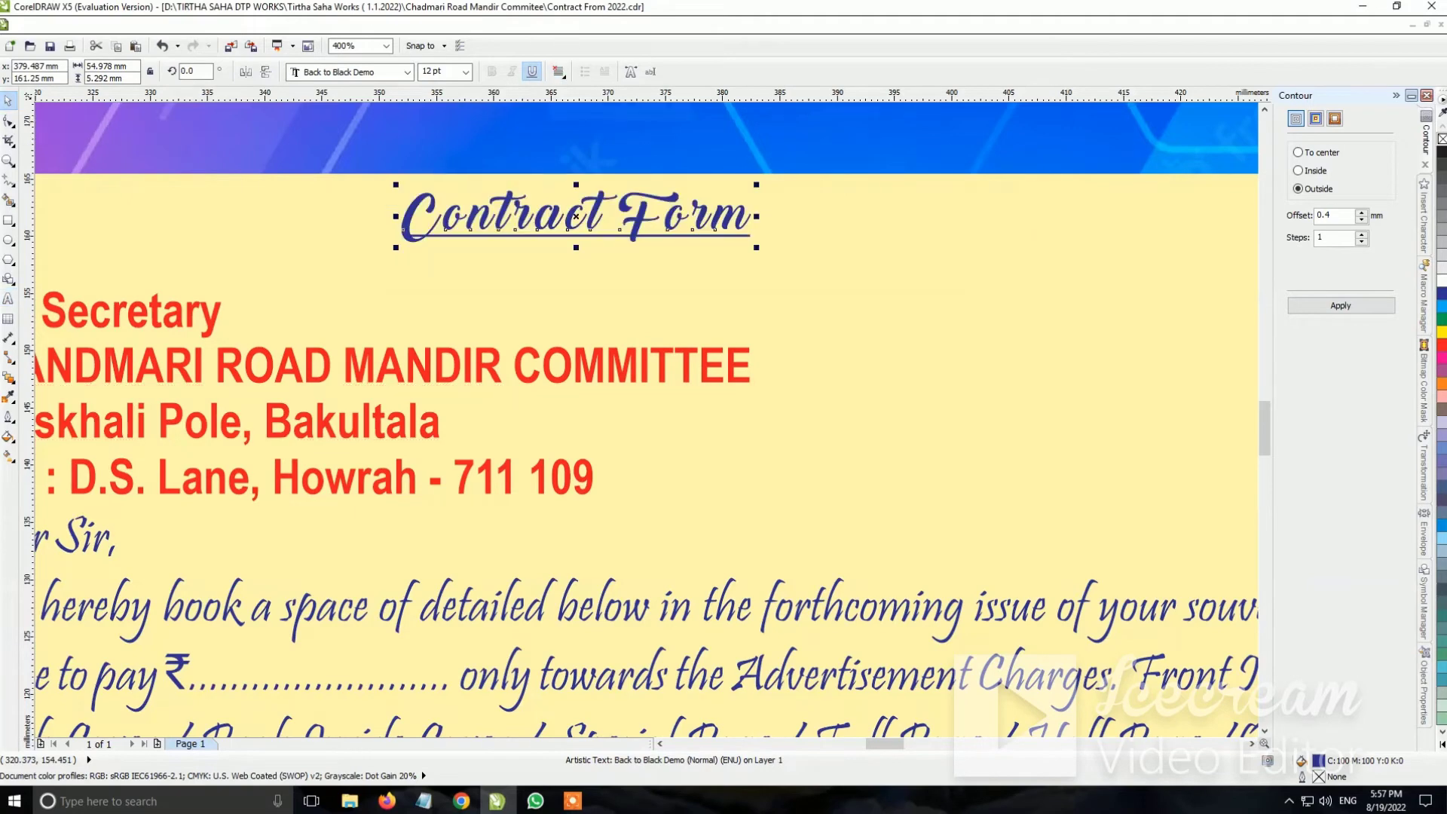
Remove the heading's underline and set its size to 14 pt
{"action": "left_click", "coordinate": [532, 71]}
{"action": "scroll", "coordinate": [648, 414], "scroll_direction": "down", "scroll_amount": 3}
{"action": "scroll", "coordinate": [649, 414], "scroll_direction": "up", "scroll_amount": 2}
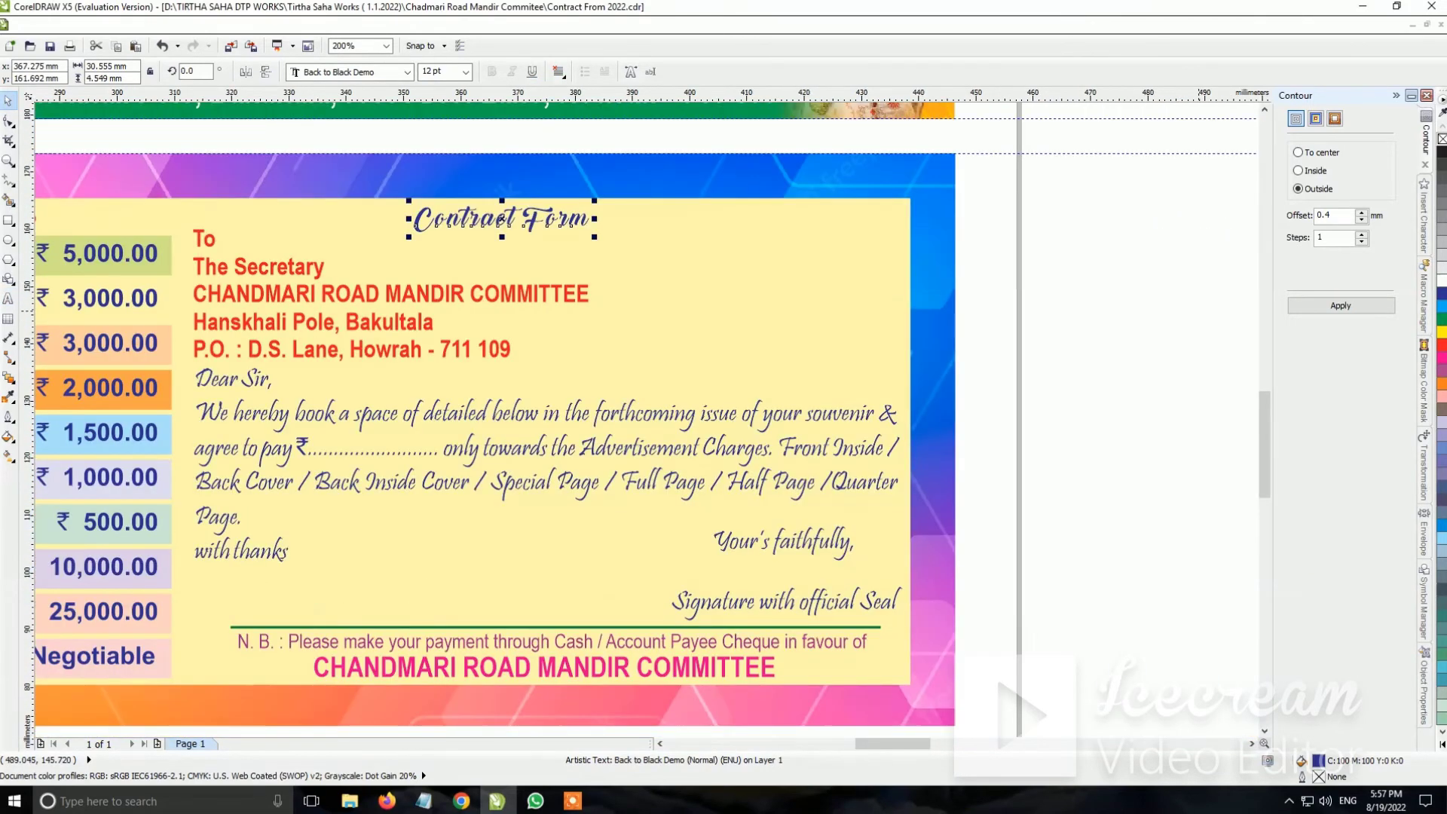
{"action": "scroll", "coordinate": [425, 168], "scroll_direction": "up", "scroll_amount": 2}
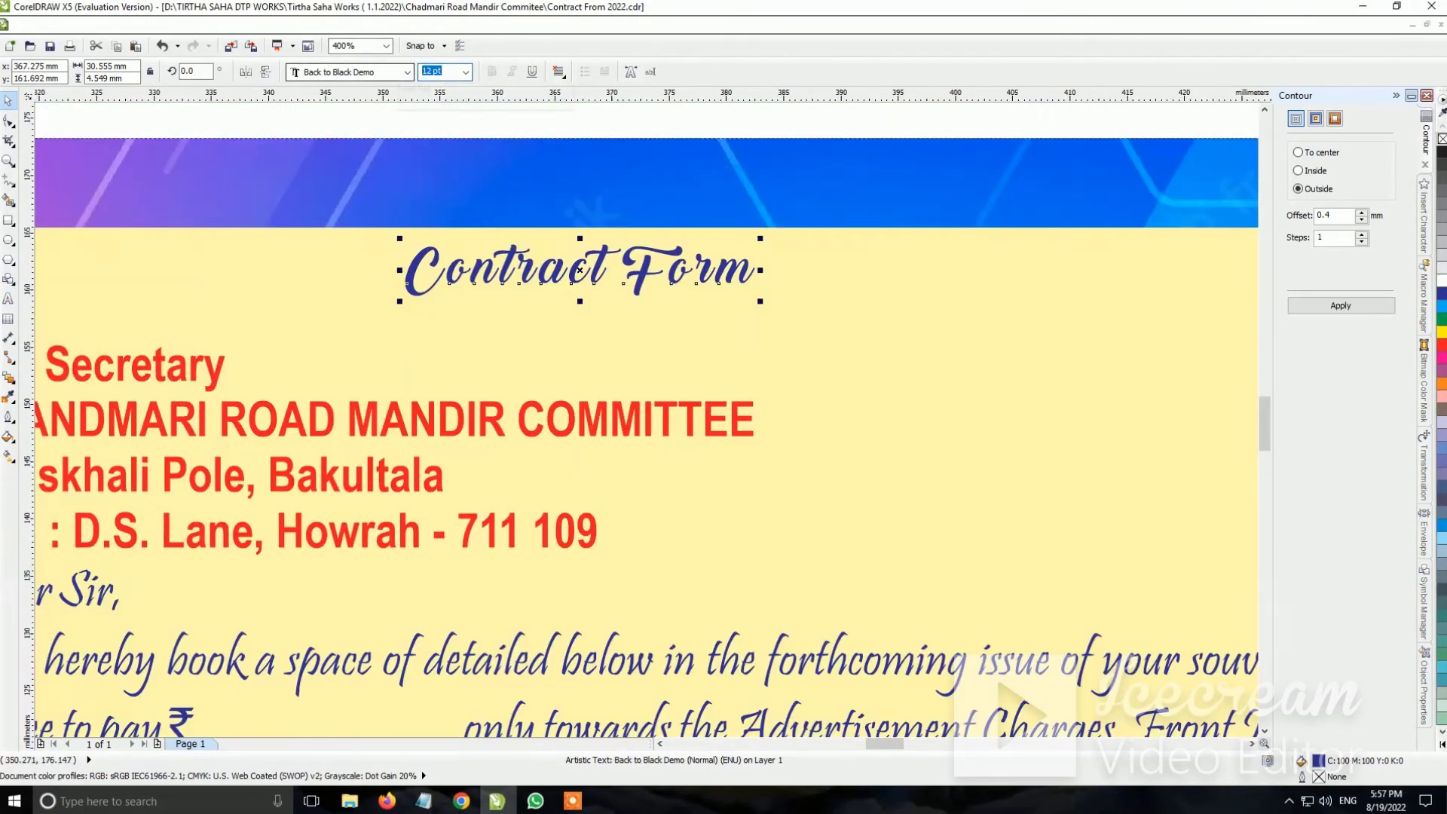
{"action": "type", "text": "14"}
{"action": "key", "text": "Return"}
Align the Contract Form heading's centre with the N.B. payment line, then review the layout
{"action": "scroll", "coordinate": [634, 357], "scroll_direction": "down", "scroll_amount": 2}
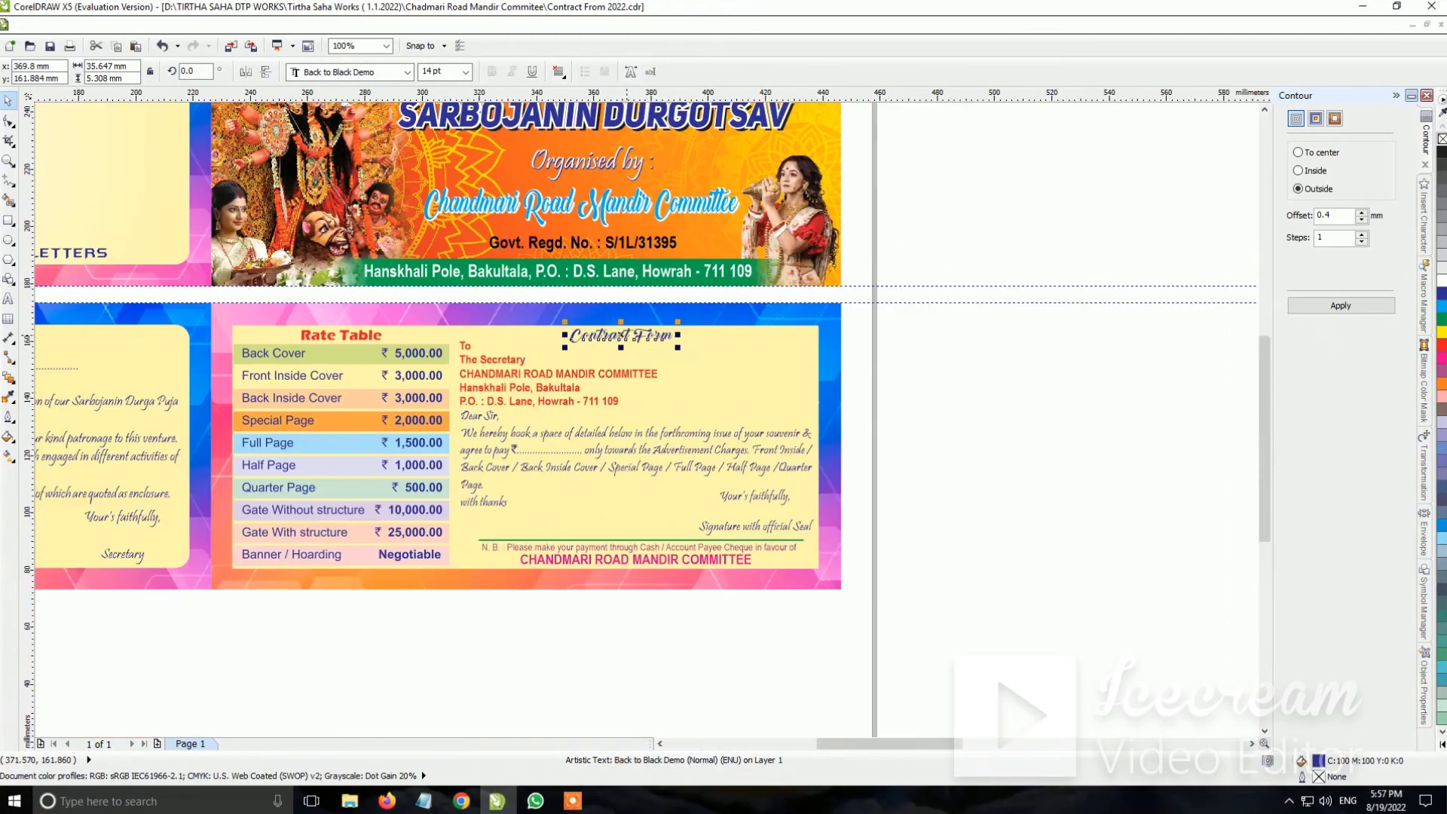
{"action": "scroll", "coordinate": [639, 334], "scroll_direction": "up", "scroll_amount": 1}
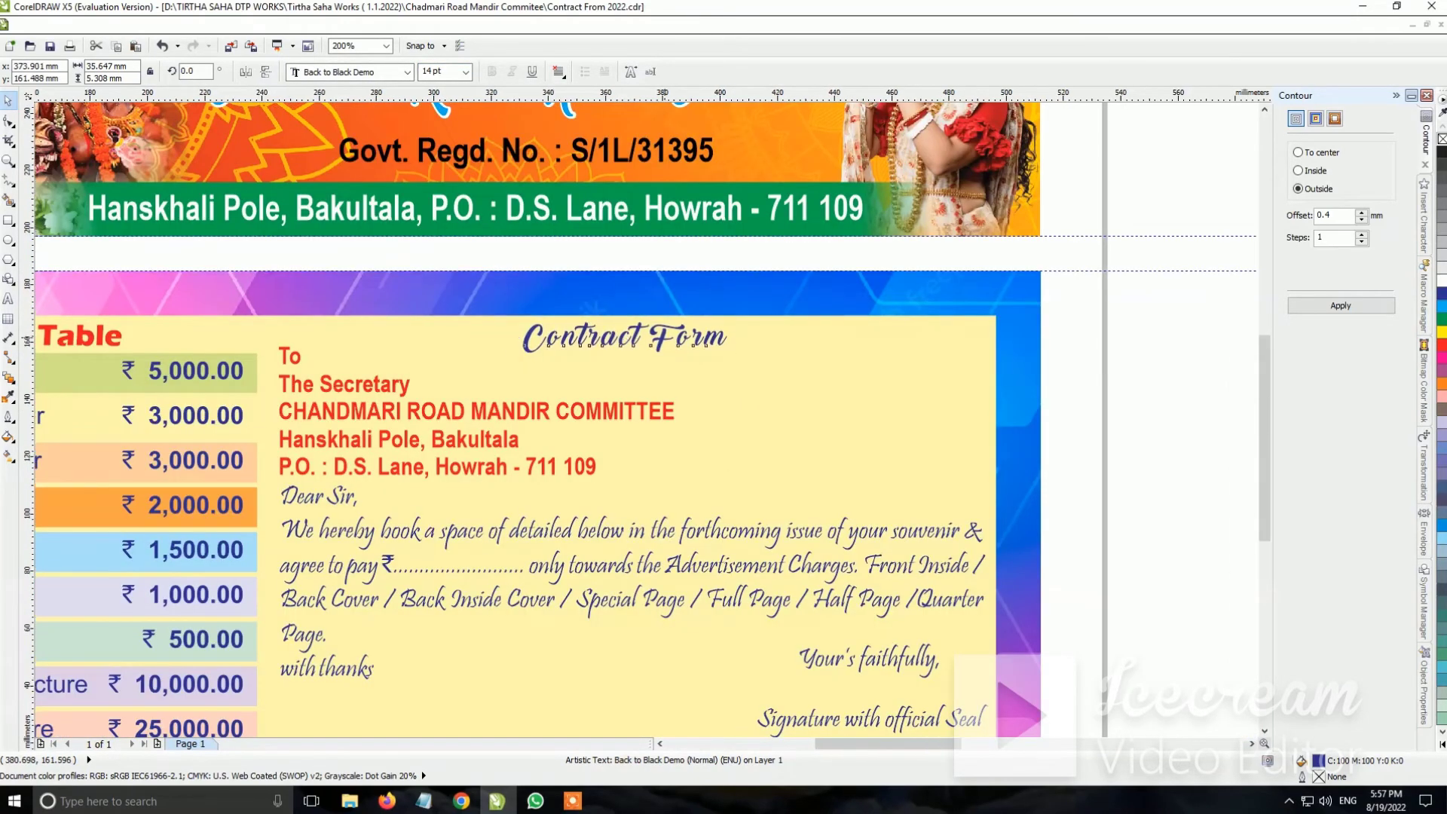
{"action": "scroll", "coordinate": [755, 551], "scroll_direction": "down", "scroll_amount": 1}
{"action": "left_click", "coordinate": [767, 540], "text": "shift"}
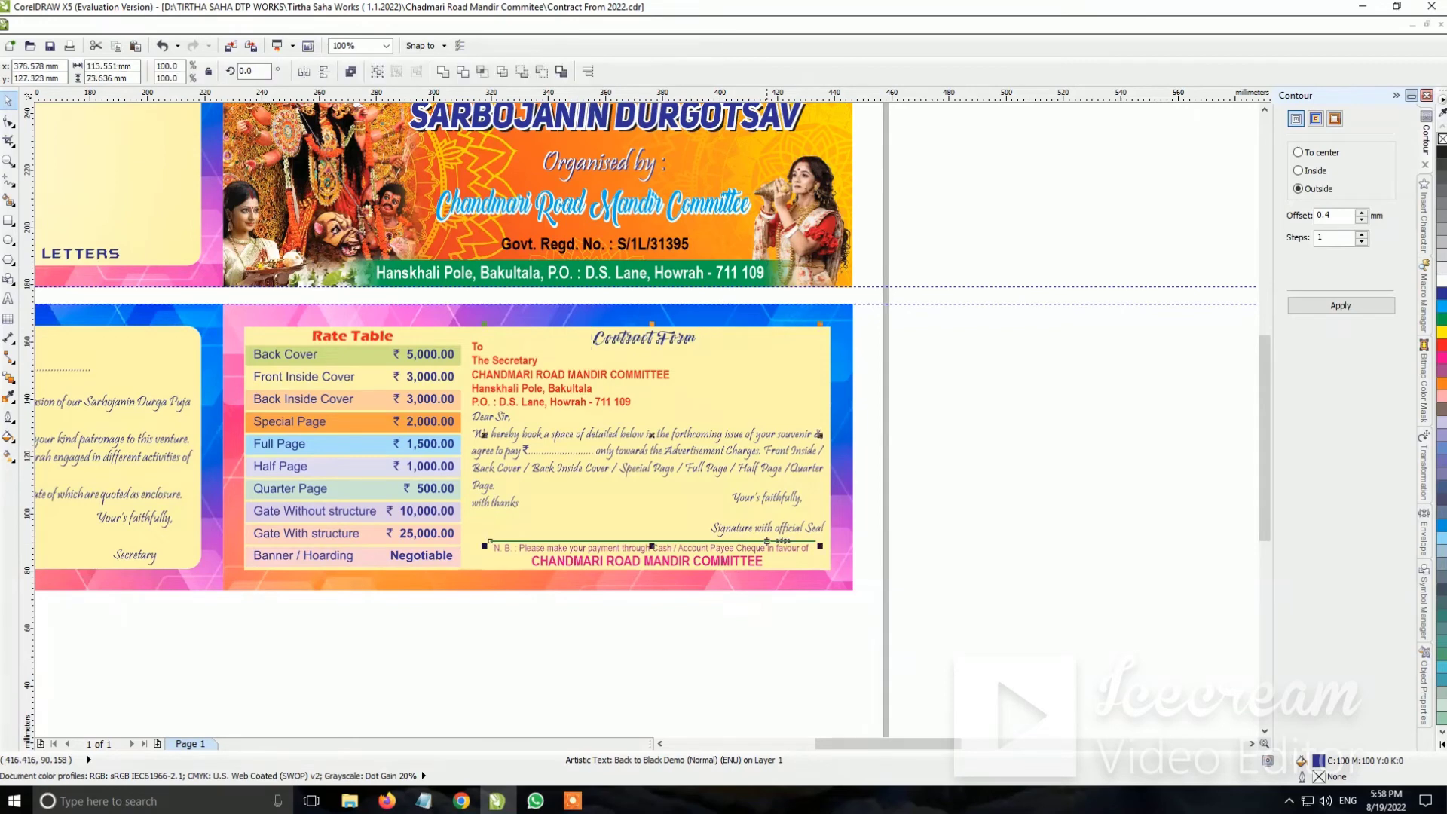
{"action": "key", "text": "ctrl+shift+a"}
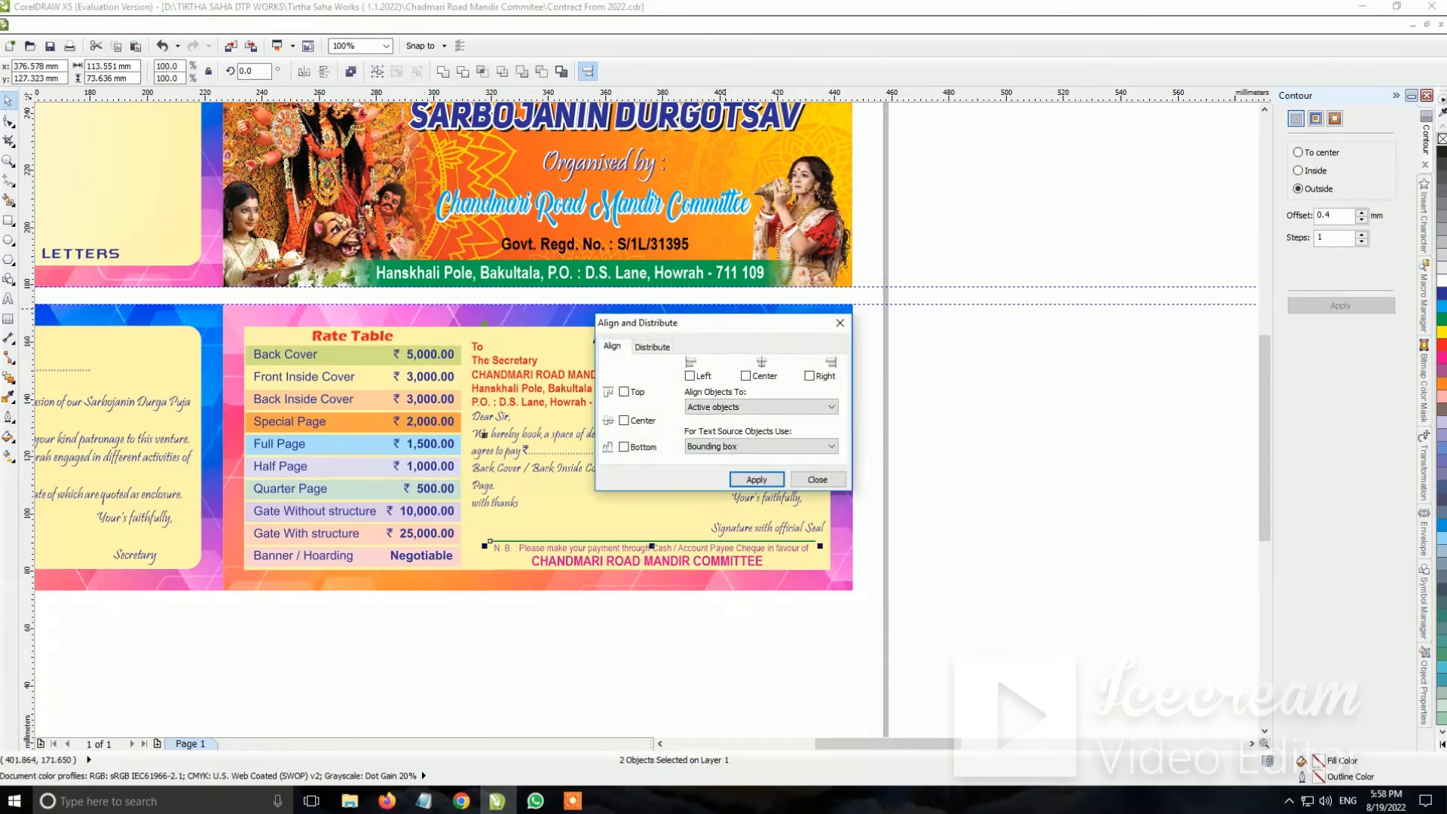
{"action": "key", "text": "Escape"}
{"action": "key", "text": "Escape"}
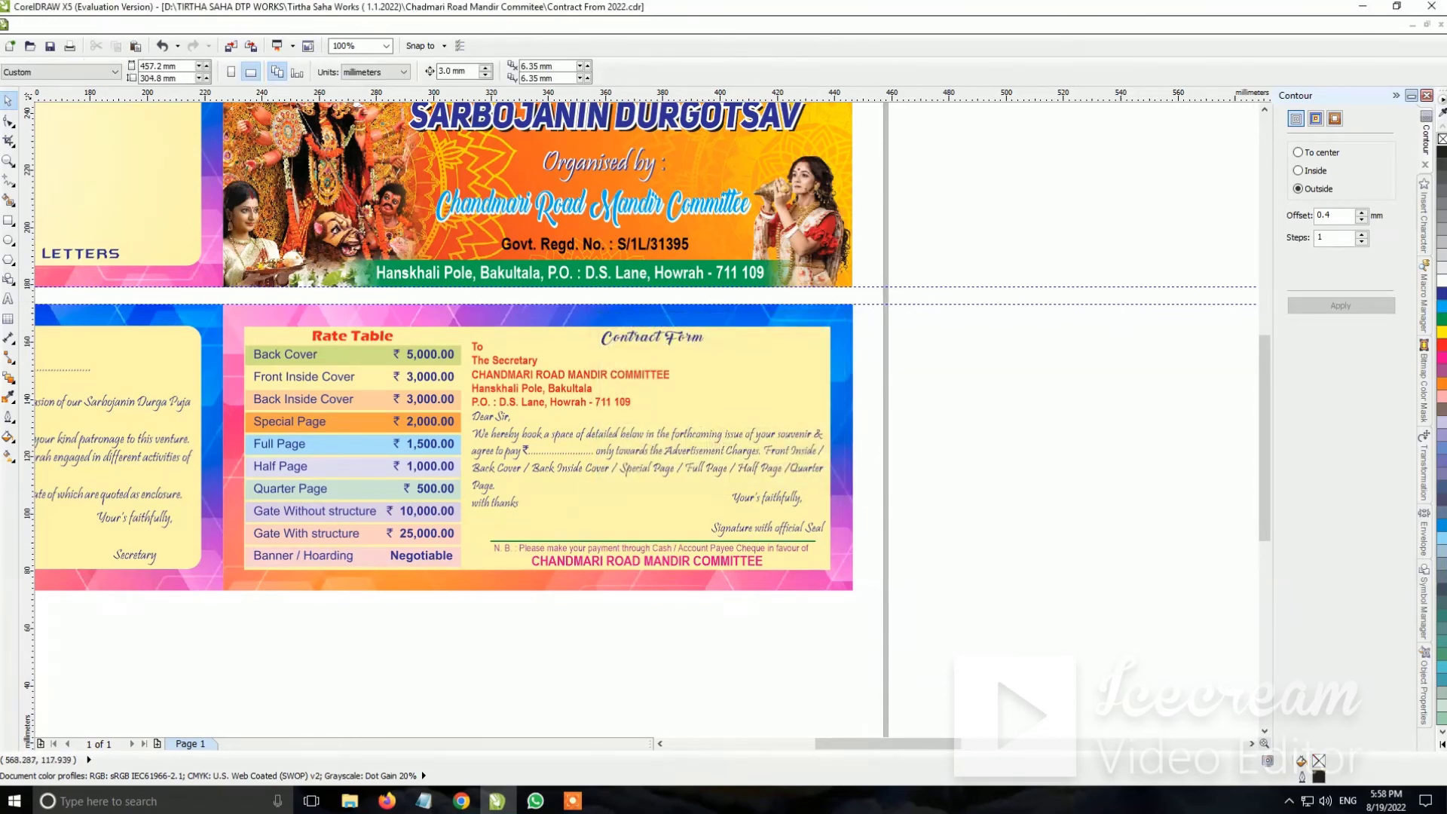
{"action": "scroll", "coordinate": [1151, 435], "scroll_direction": "down", "scroll_amount": 1}
{"action": "scroll", "coordinate": [901, 460], "scroll_direction": "up", "scroll_amount": 2}
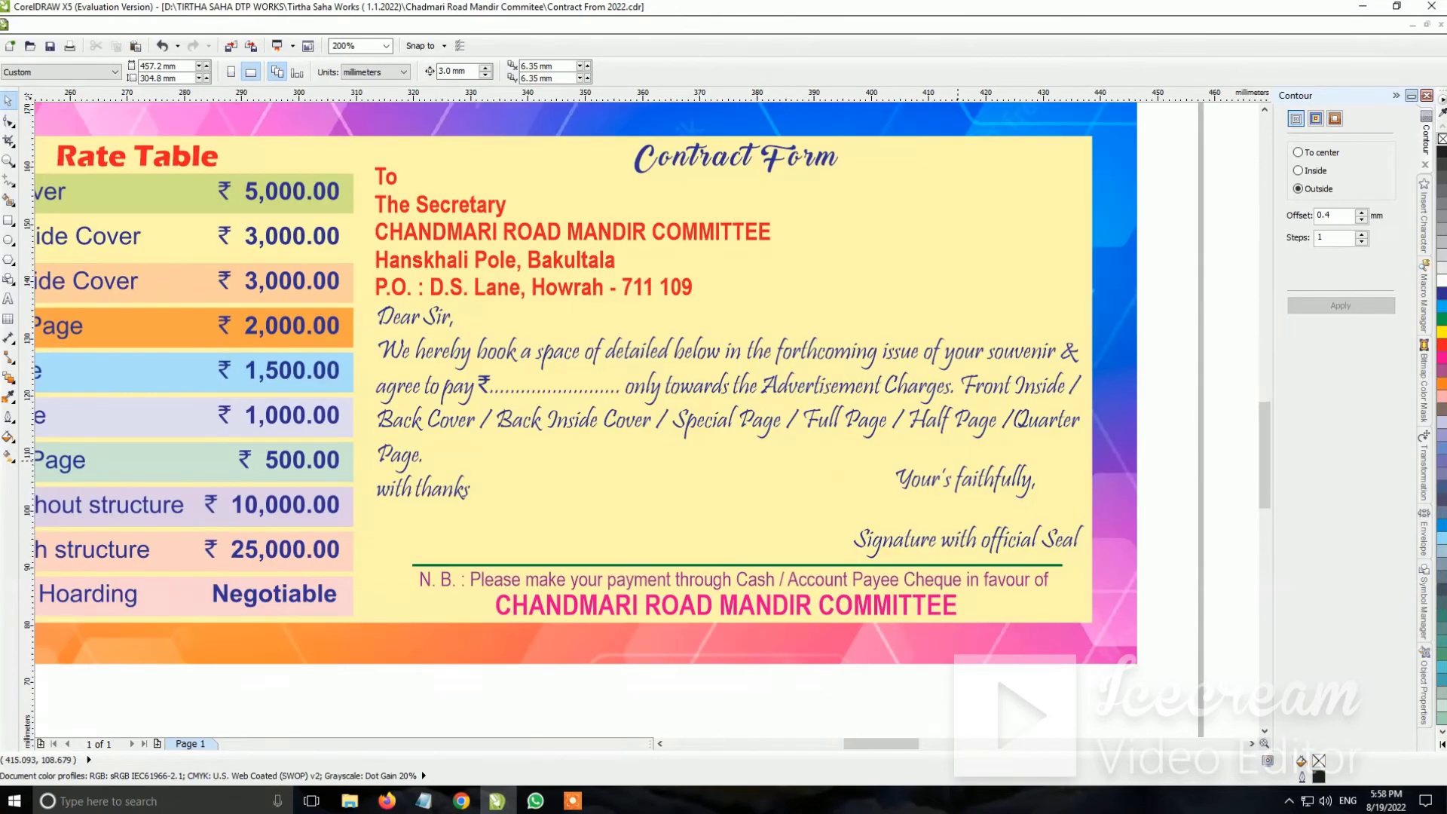
{"action": "scroll", "coordinate": [1029, 489], "scroll_direction": "down", "scroll_amount": 1}
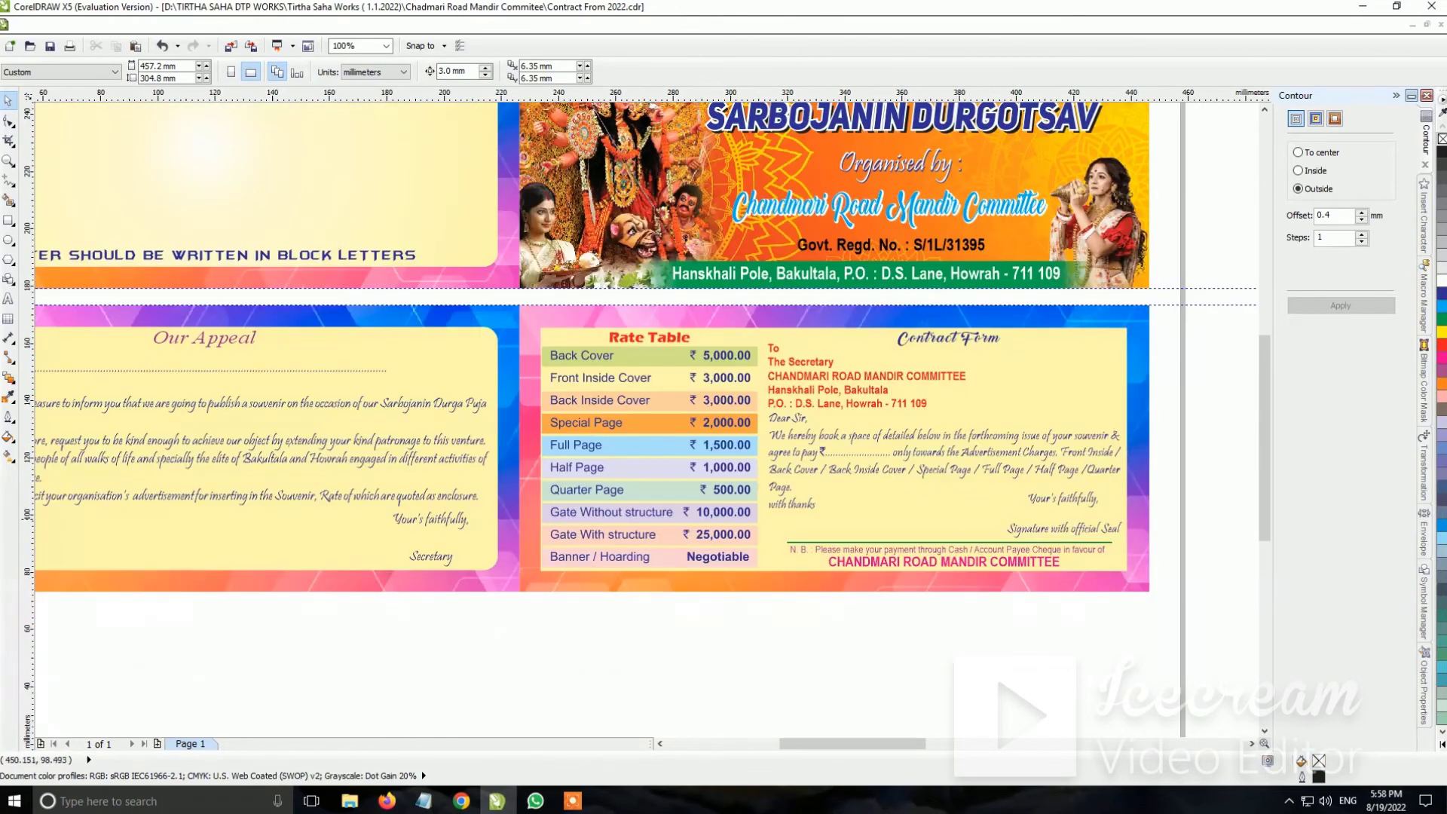
{"action": "scroll", "coordinate": [754, 453], "scroll_direction": "down", "scroll_amount": 1}
{"action": "scroll", "coordinate": [506, 455], "scroll_direction": "up", "scroll_amount": 2}
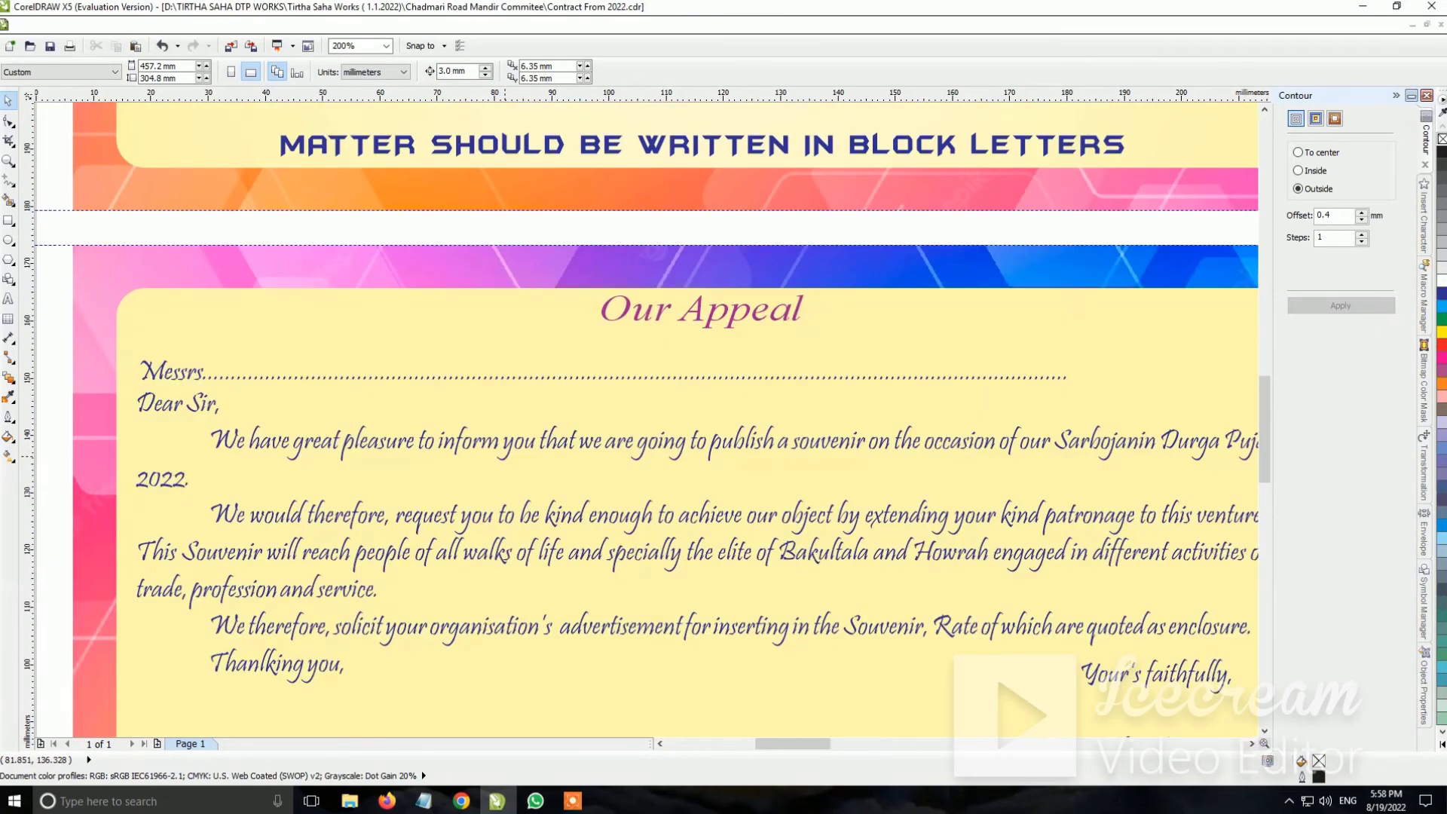
{"action": "scroll", "coordinate": [724, 422], "scroll_direction": "down", "scroll_amount": 1}
{"action": "scroll", "coordinate": [724, 422], "scroll_direction": "down", "scroll_amount": 1}
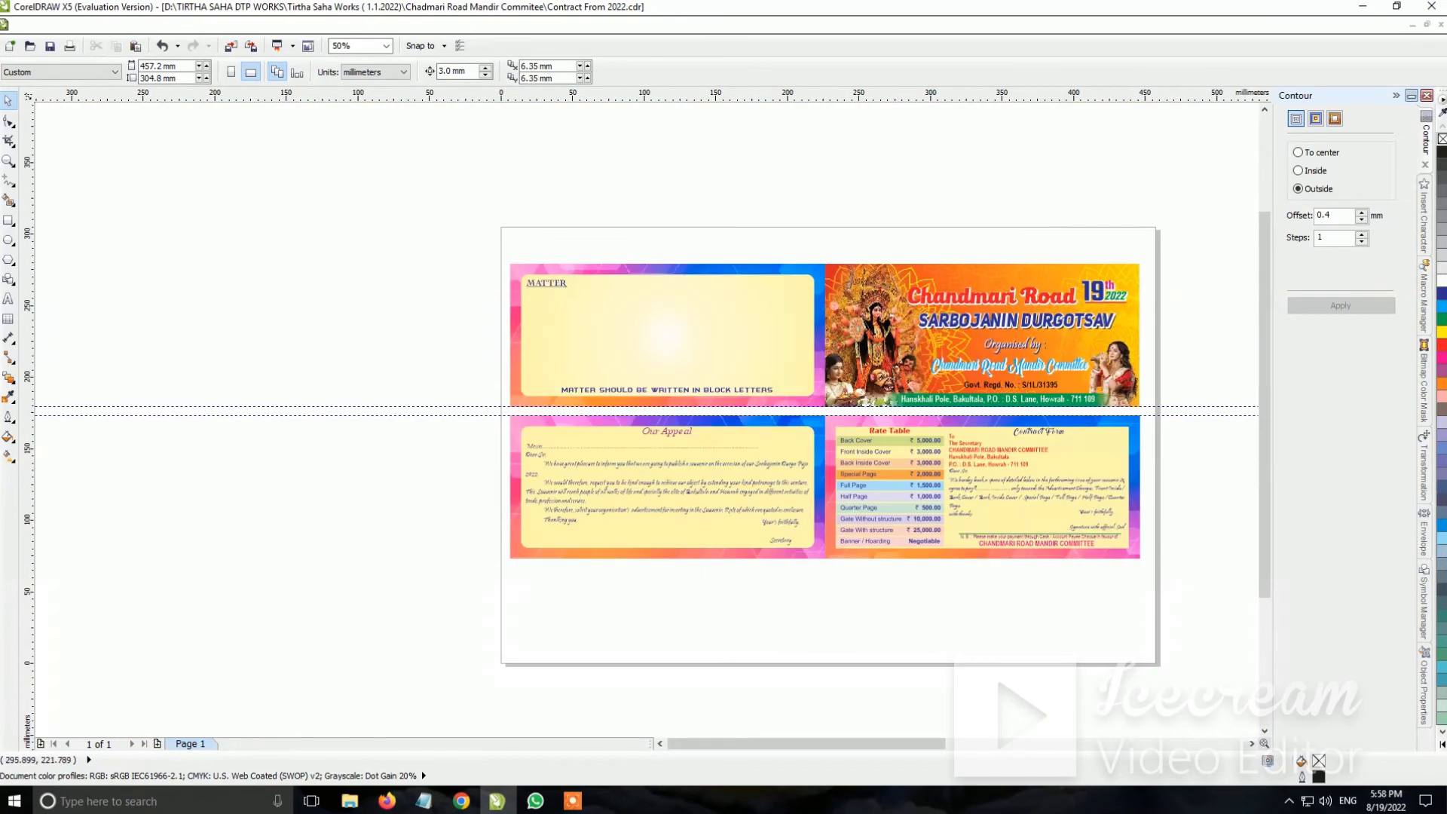
{"action": "scroll", "coordinate": [754, 301], "scroll_direction": "up", "scroll_amount": 1}
Copy the 19th 2022 badge into the top-left panel and the Contract Form panel
{"action": "left_click", "coordinate": [1085, 326]}
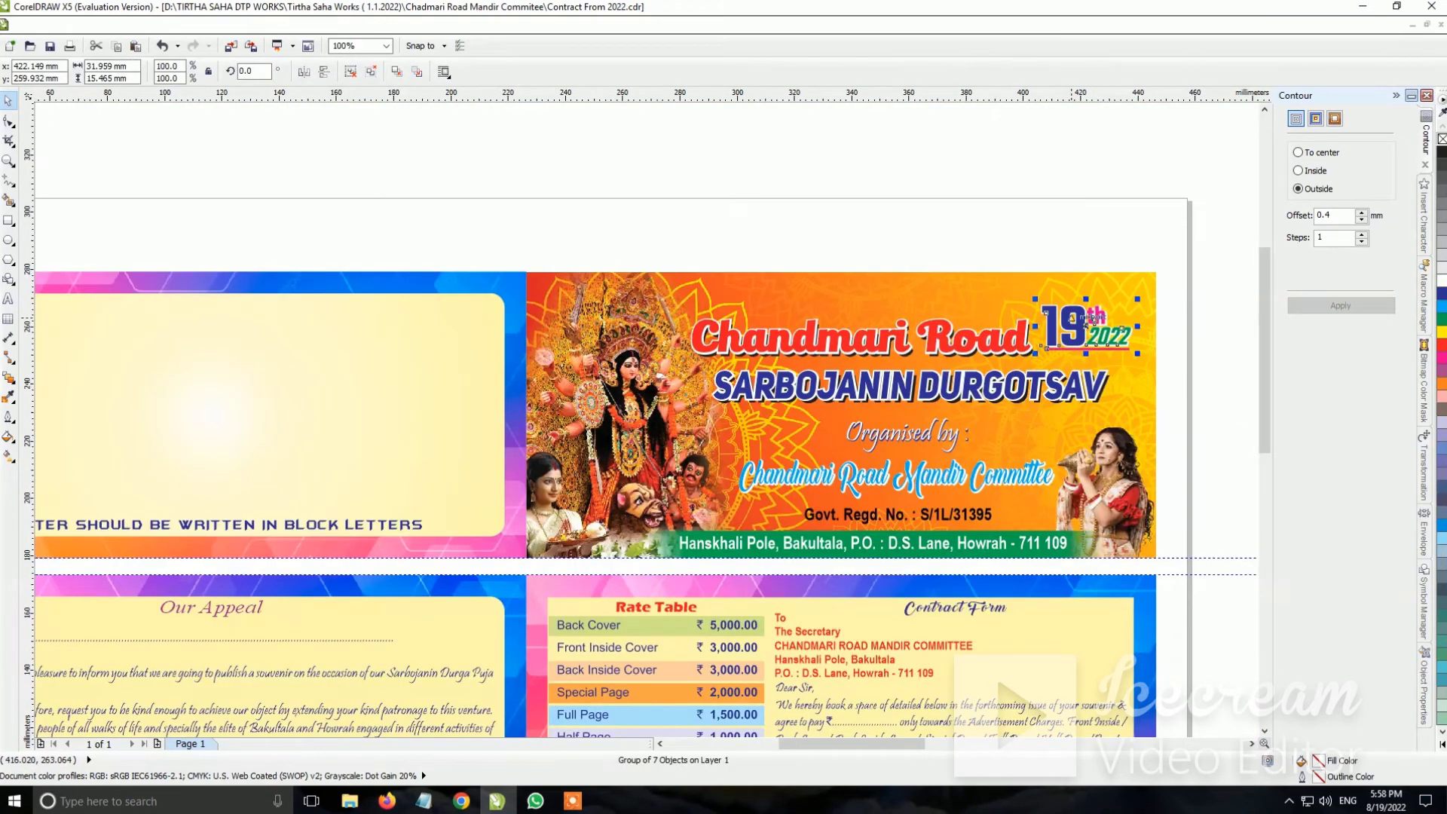
{"action": "mouse_move", "coordinate": [1085, 326]}
{"action": "left_mouse_down"}
{"action": "mouse_move", "coordinate": [433, 324]}
{"action": "mouse_move", "coordinate": [433, 311]}
{"action": "left_mouse_up"}
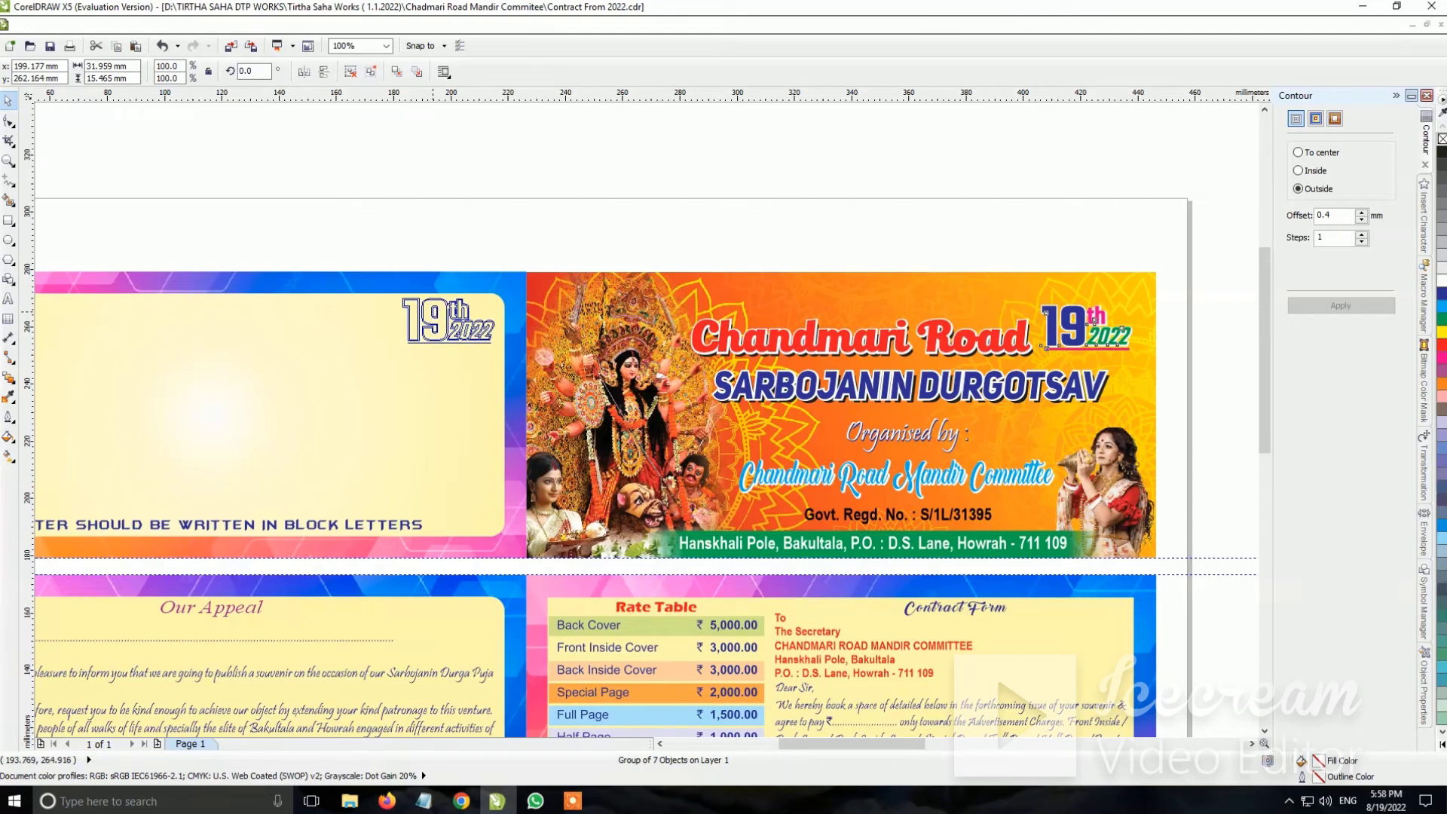
{"action": "scroll", "coordinate": [434, 311], "scroll_direction": "down", "scroll_amount": 1}
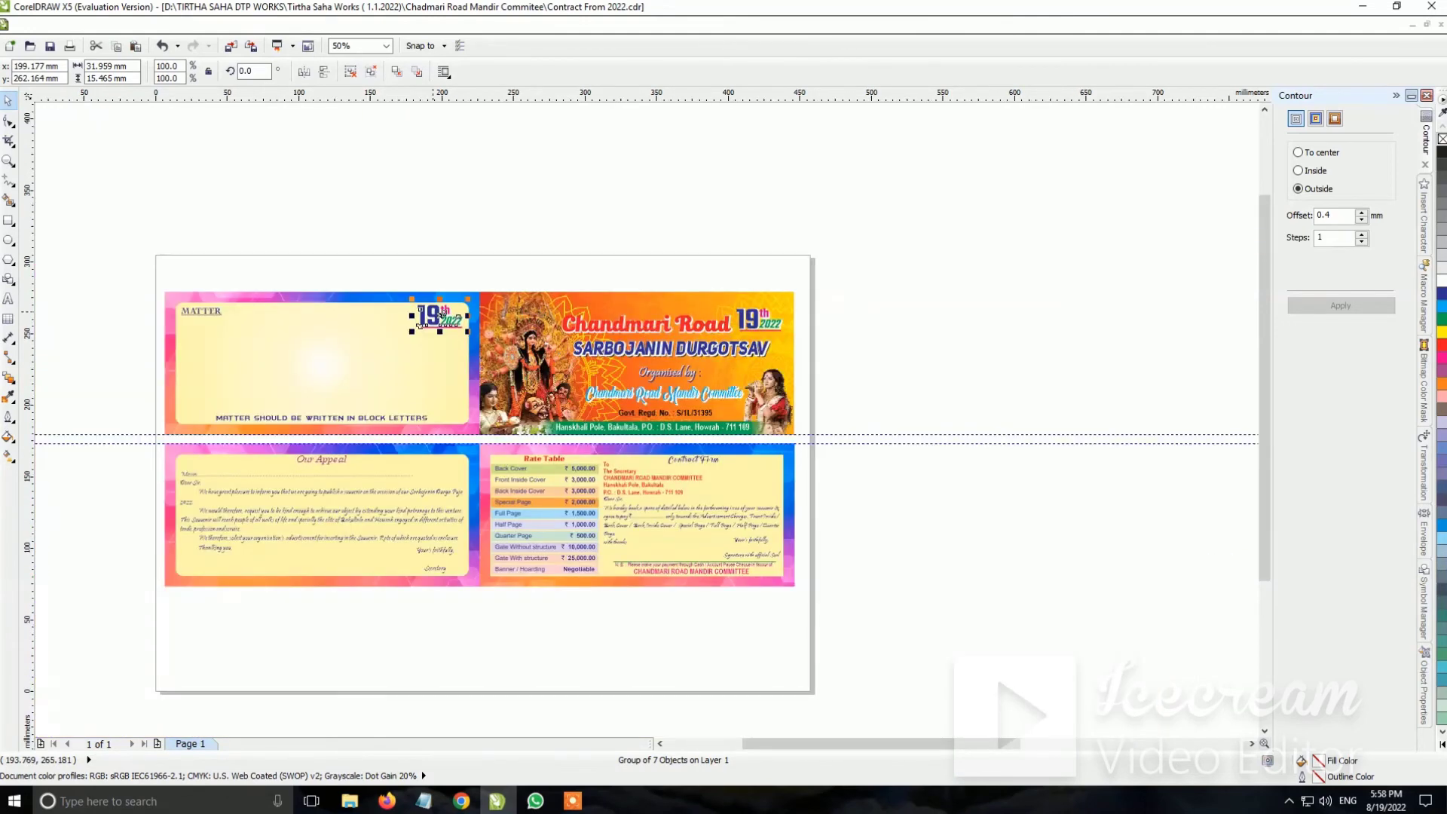
{"action": "mouse_move", "coordinate": [441, 315]}
{"action": "left_mouse_down"}
{"action": "mouse_move", "coordinate": [757, 485]}
{"action": "mouse_move", "coordinate": [742, 417]}
{"action": "left_mouse_up"}
{"action": "scroll", "coordinate": [757, 484], "scroll_direction": "up", "scroll_amount": 2}
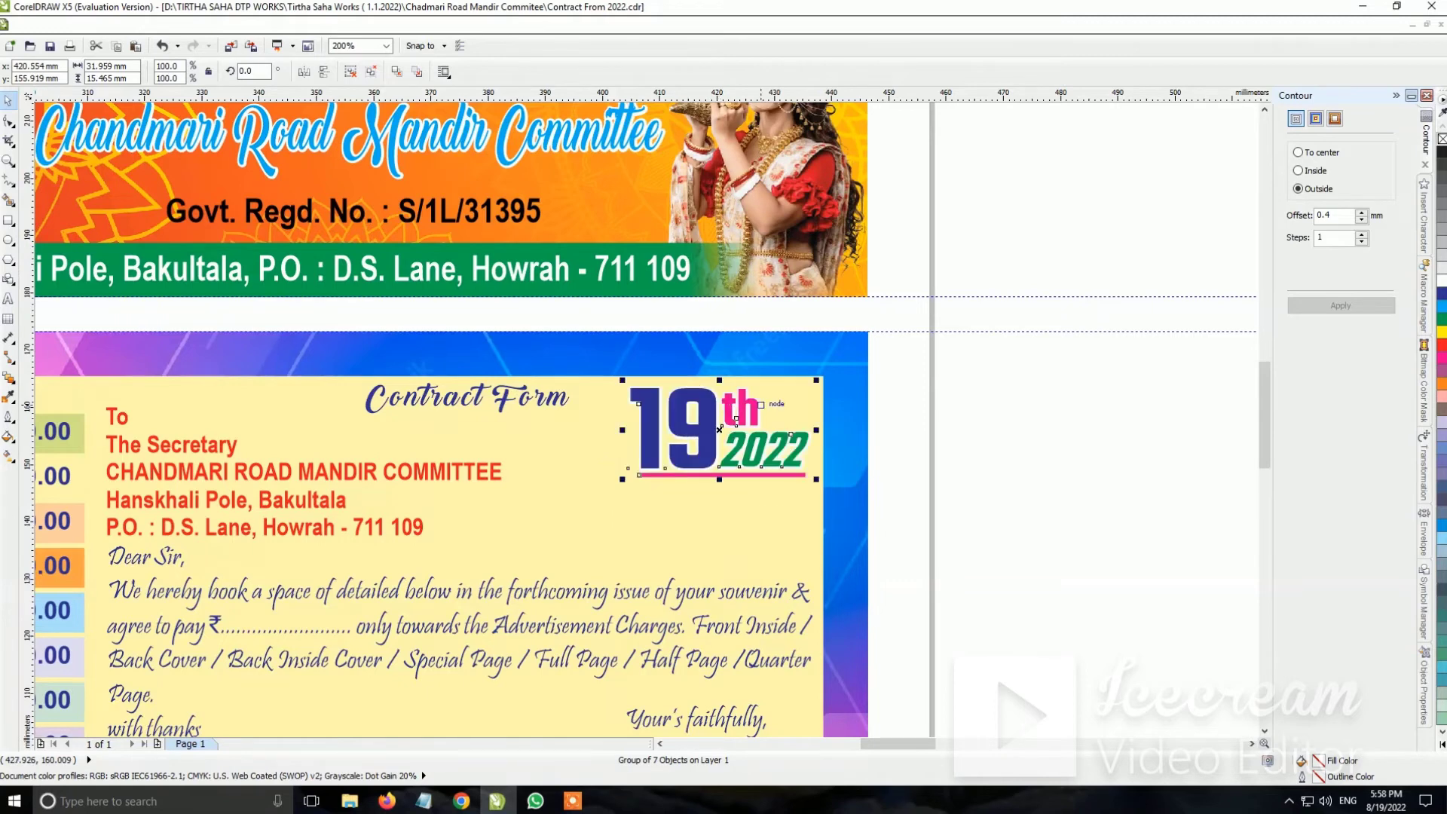
{"action": "scroll", "coordinate": [742, 417], "scroll_direction": "down", "scroll_amount": 1}
Give the contract form's background rectangle 5 mm rounded corners
{"action": "key", "text": "Tab"}
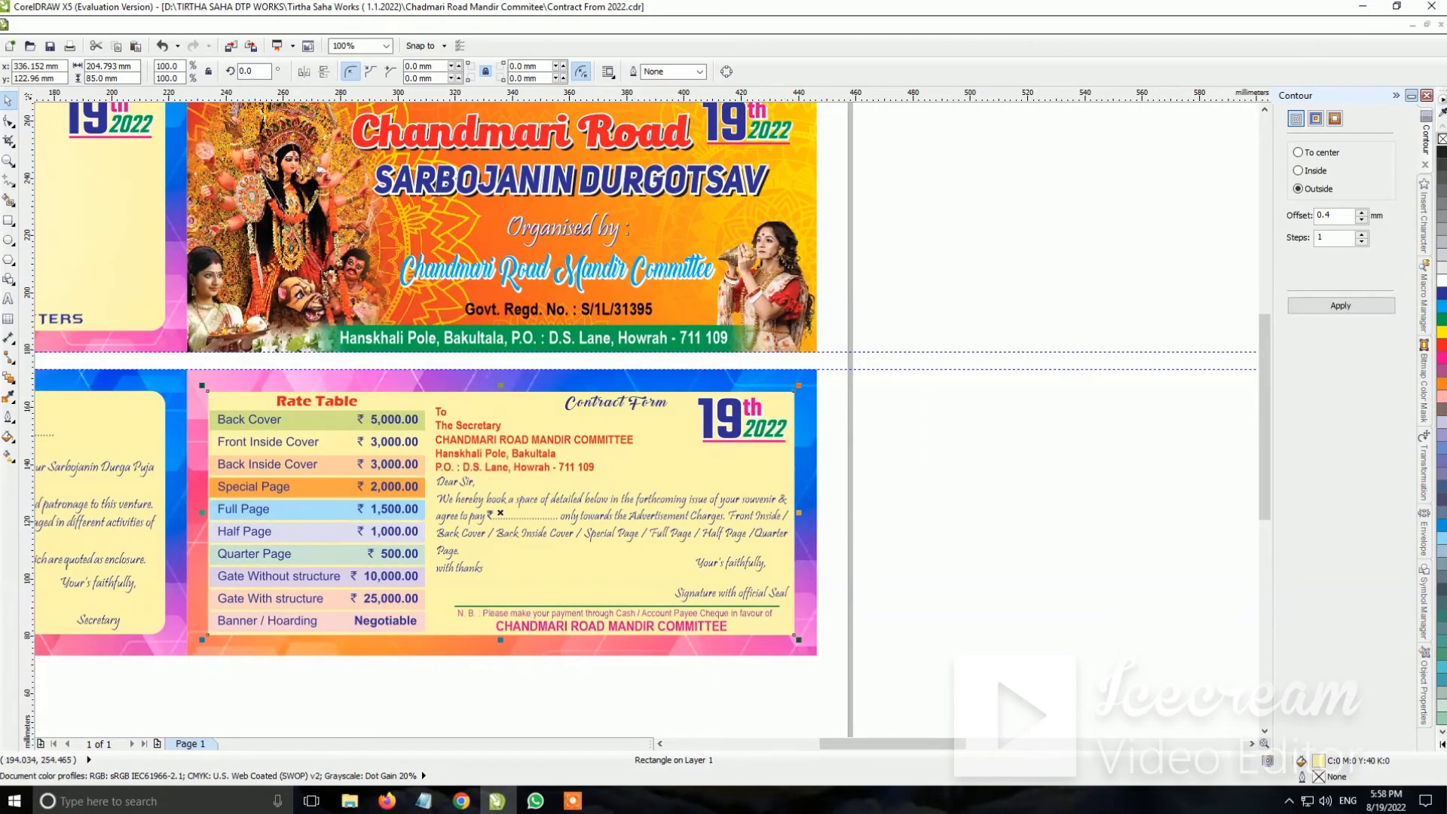
{"action": "type", "text": "5"}
{"action": "key", "text": "Return"}
{"action": "key", "text": "F3"}
{"action": "key", "text": "Escape"}
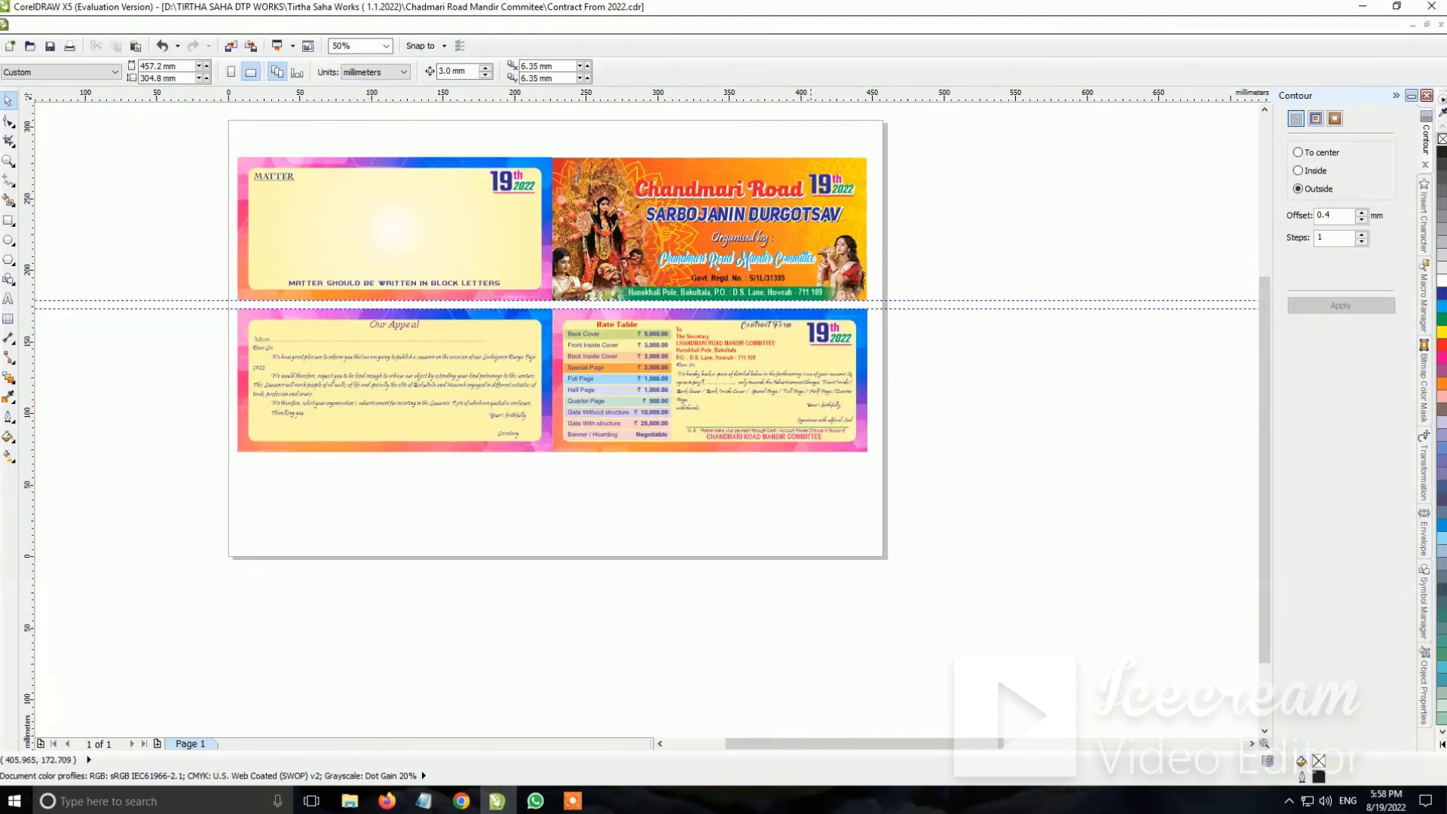
Place a copy of the 19th 2022 badge at the top of the Our Appeal panel
{"action": "scroll", "coordinate": [810, 309], "scroll_direction": "up", "scroll_amount": 5}
{"action": "scroll", "coordinate": [809, 308], "scroll_direction": "down", "scroll_amount": 3}
{"action": "scroll", "coordinate": [564, 430], "scroll_direction": "up", "scroll_amount": 2}
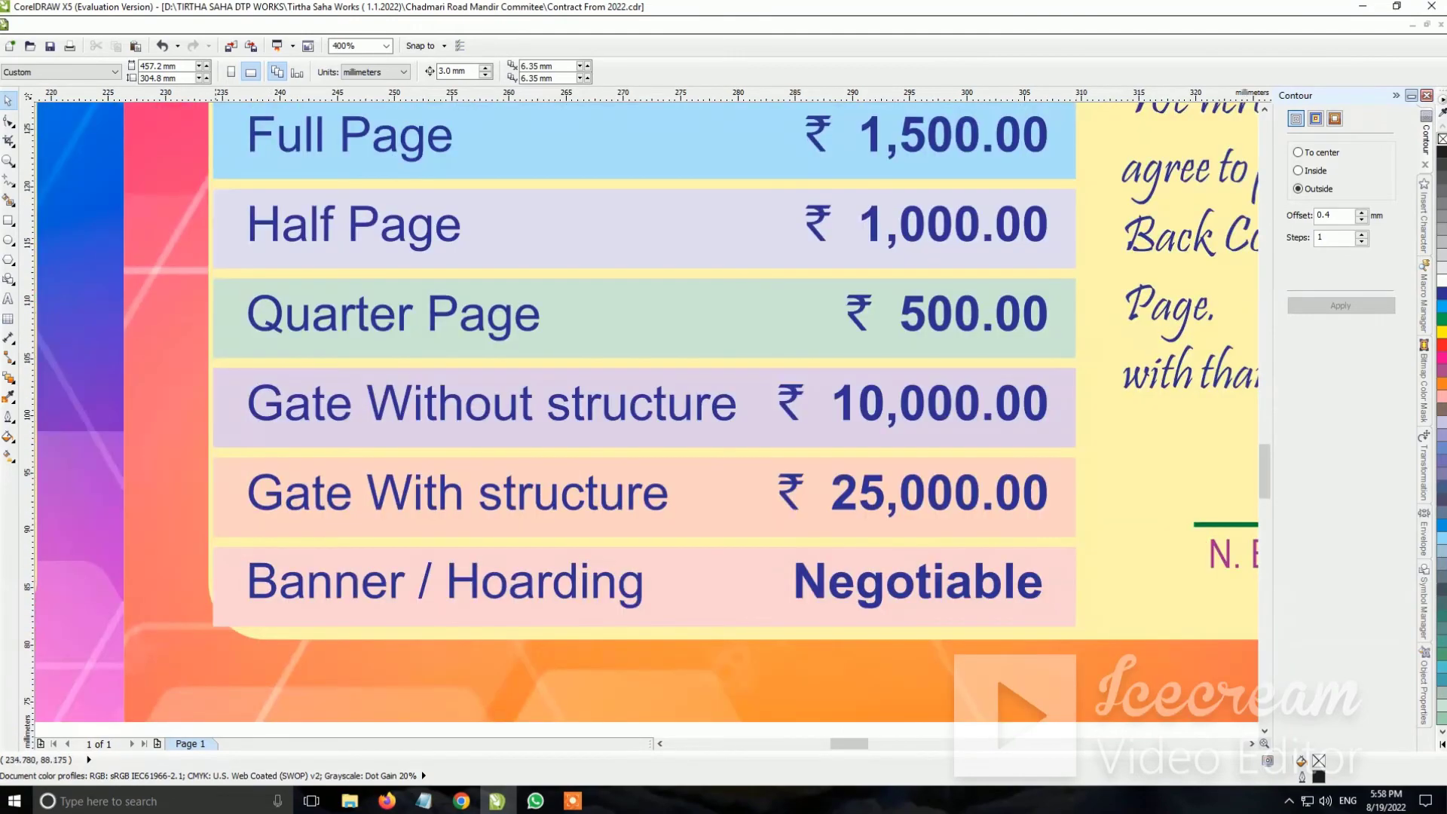
{"action": "scroll", "coordinate": [219, 565], "scroll_direction": "down", "scroll_amount": 3}
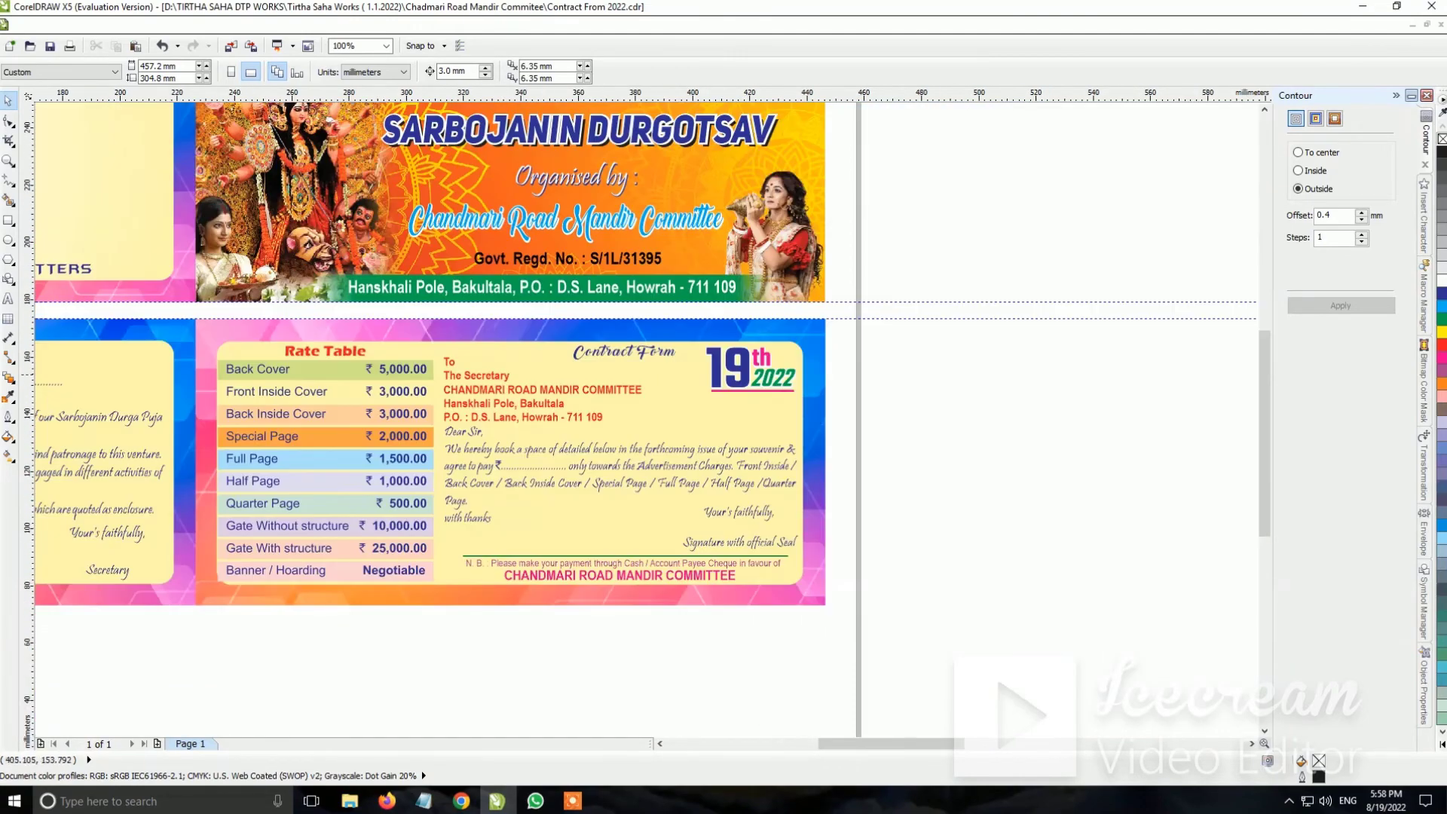
{"action": "scroll", "coordinate": [632, 329], "scroll_direction": "up", "scroll_amount": 4}
{"action": "scroll", "coordinate": [520, 326], "scroll_direction": "down", "scroll_amount": 4}
{"action": "scroll", "coordinate": [520, 326], "scroll_direction": "up", "scroll_amount": 1}
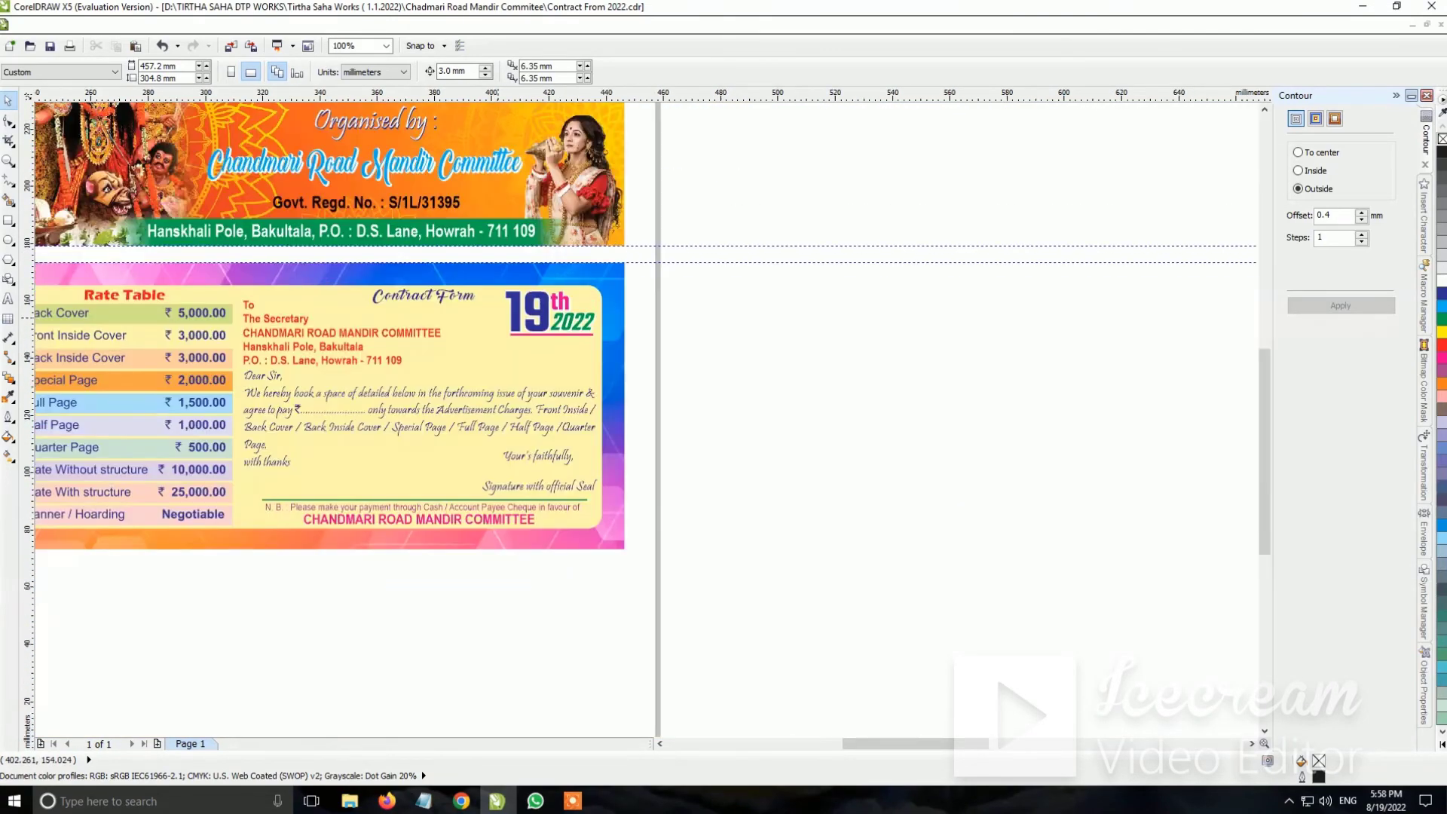
{"action": "left_click", "coordinate": [520, 326]}
{"action": "scroll", "coordinate": [520, 326], "scroll_direction": "down", "scroll_amount": 1}
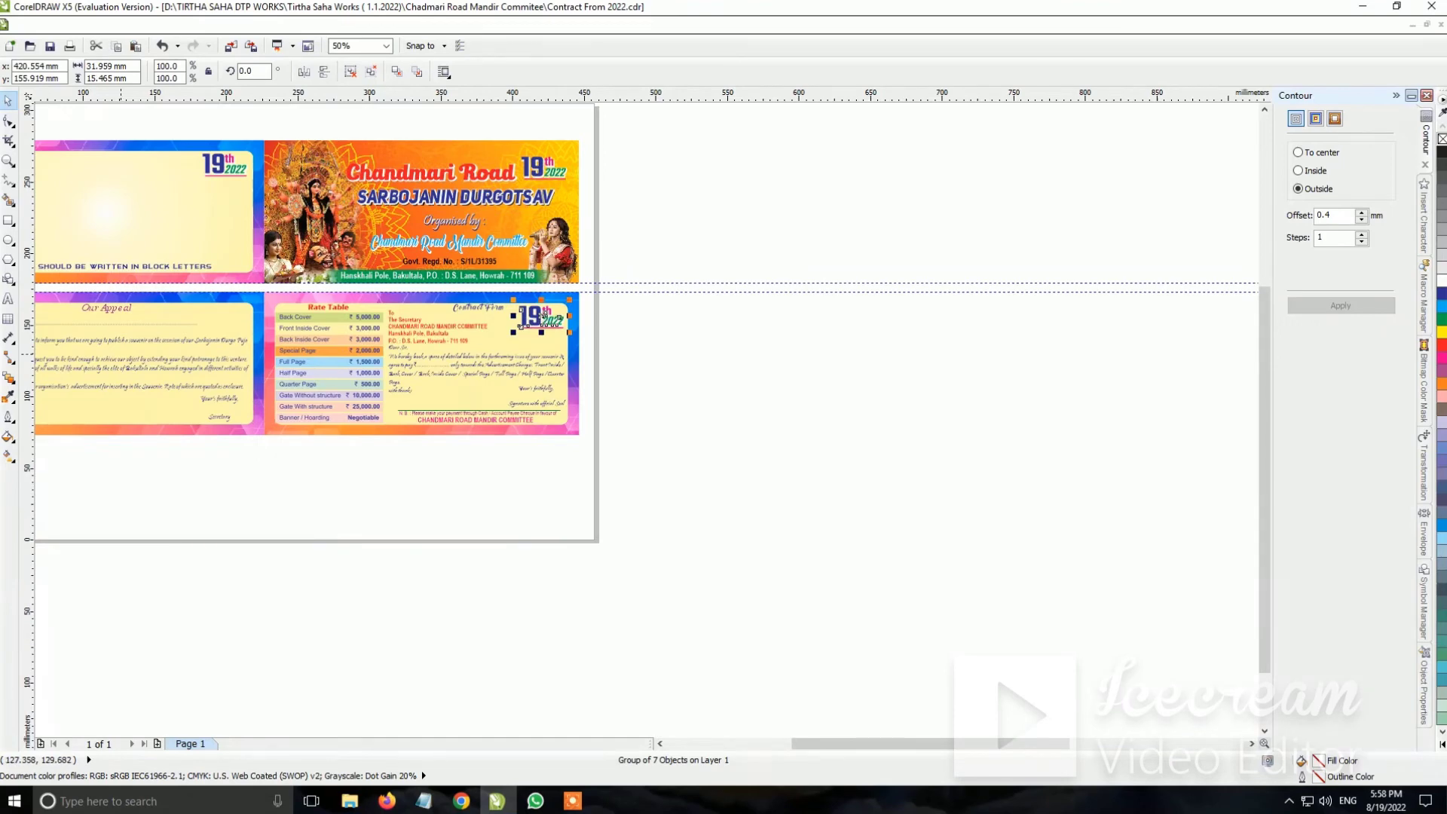
{"action": "mouse_move", "coordinate": [520, 326]}
{"action": "left_mouse_down"}
{"action": "mouse_move", "coordinate": [237, 333]}
{"action": "mouse_move", "coordinate": [275, 336]}
{"action": "left_mouse_up"}
{"action": "scroll", "coordinate": [236, 333], "scroll_direction": "up", "scroll_amount": 2}
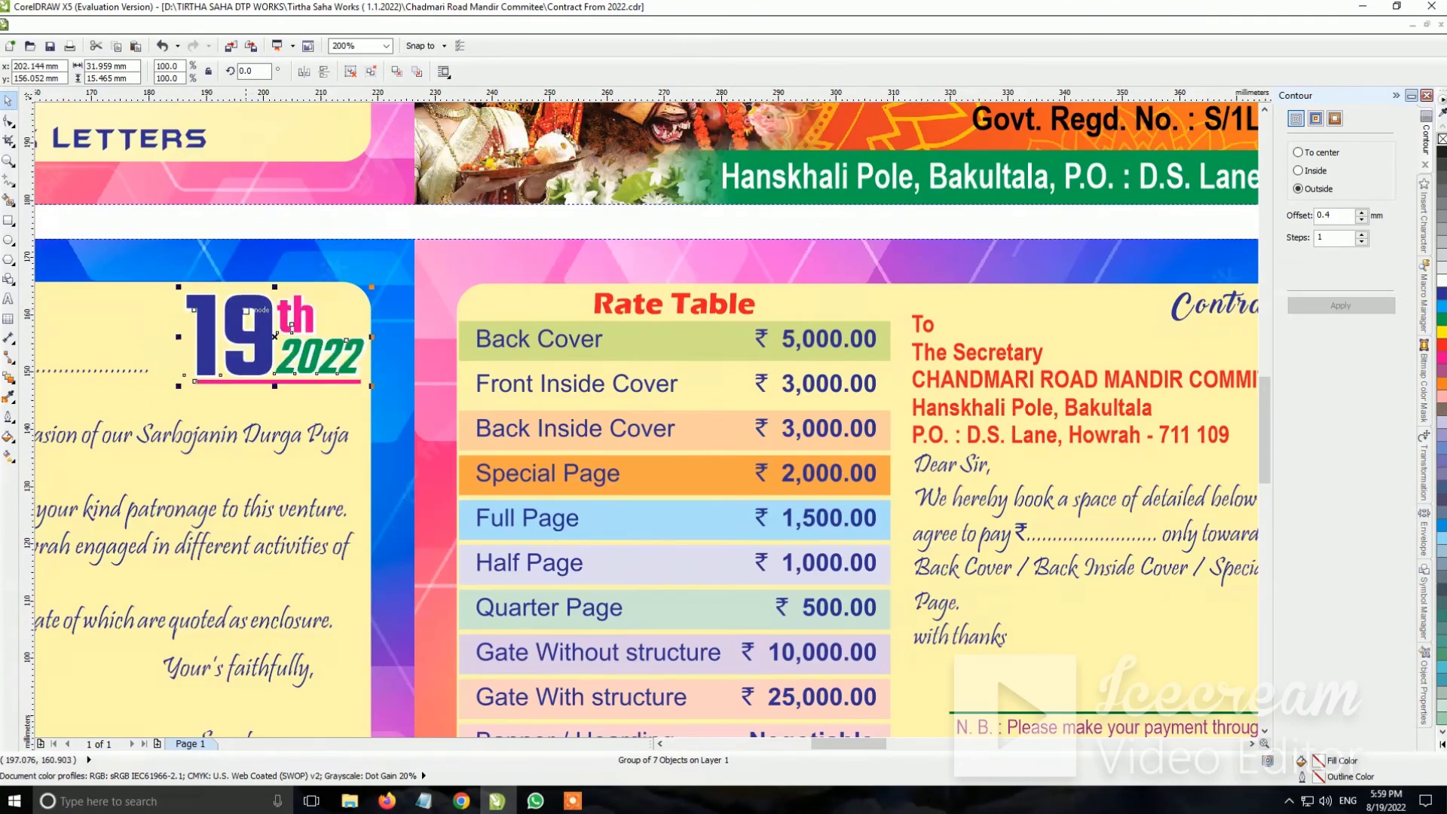
{"action": "scroll", "coordinate": [275, 336], "scroll_direction": "down", "scroll_amount": 1}
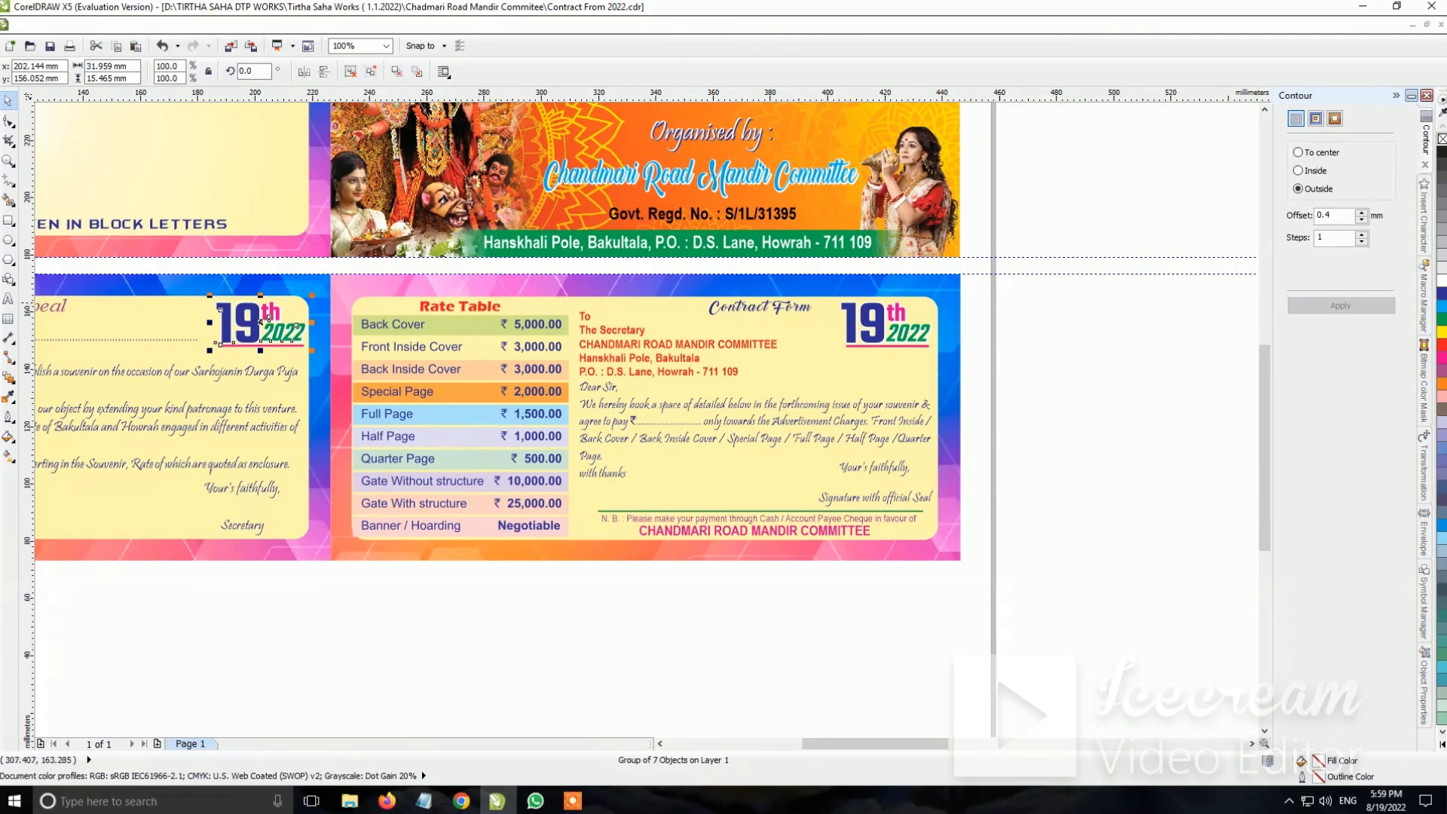
Fill the contract form rectangle with a light 30% cyan
{"action": "left_click", "coordinate": [616, 302]}
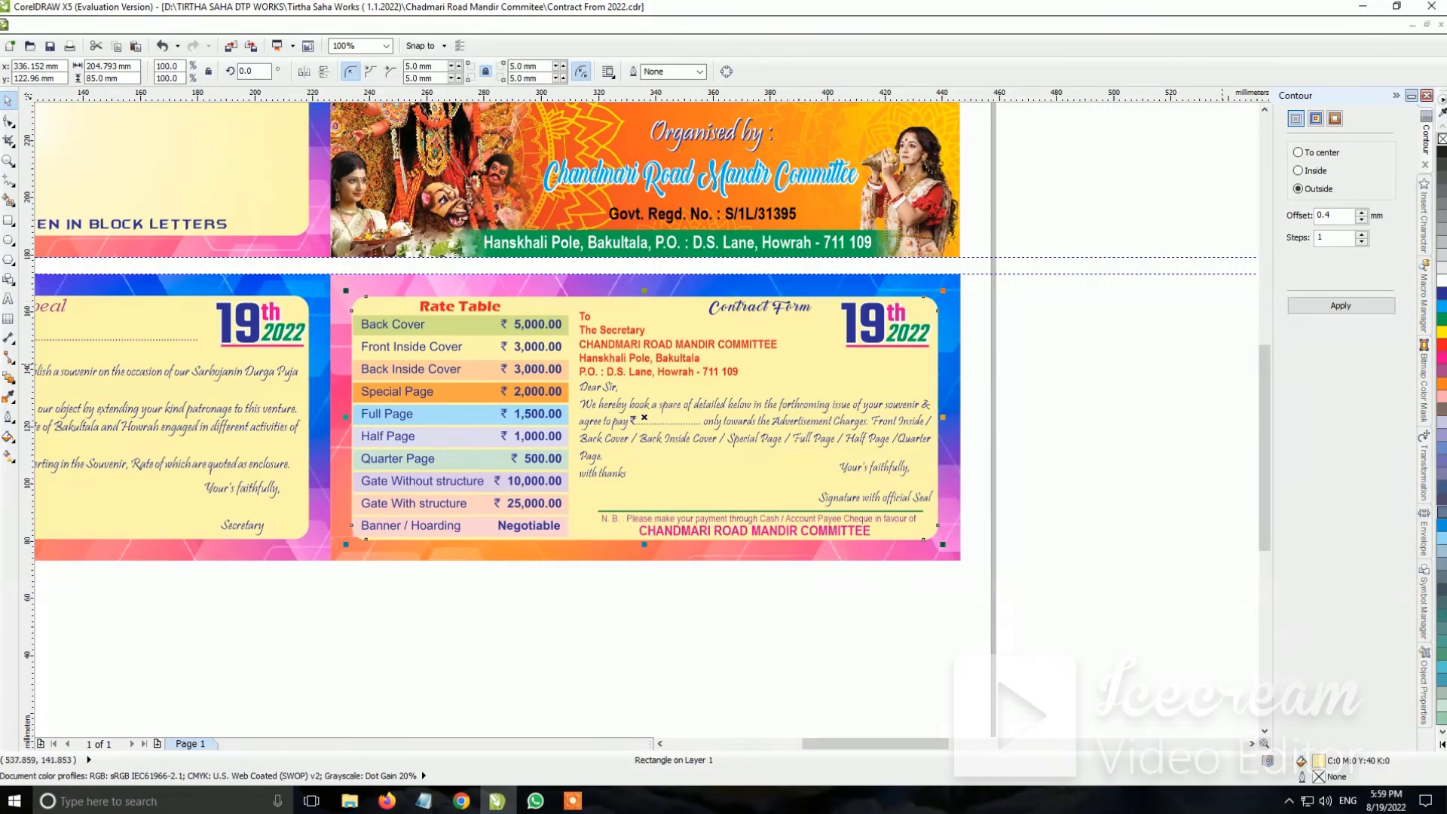
{"action": "left_click", "coordinate": [1441, 306]}
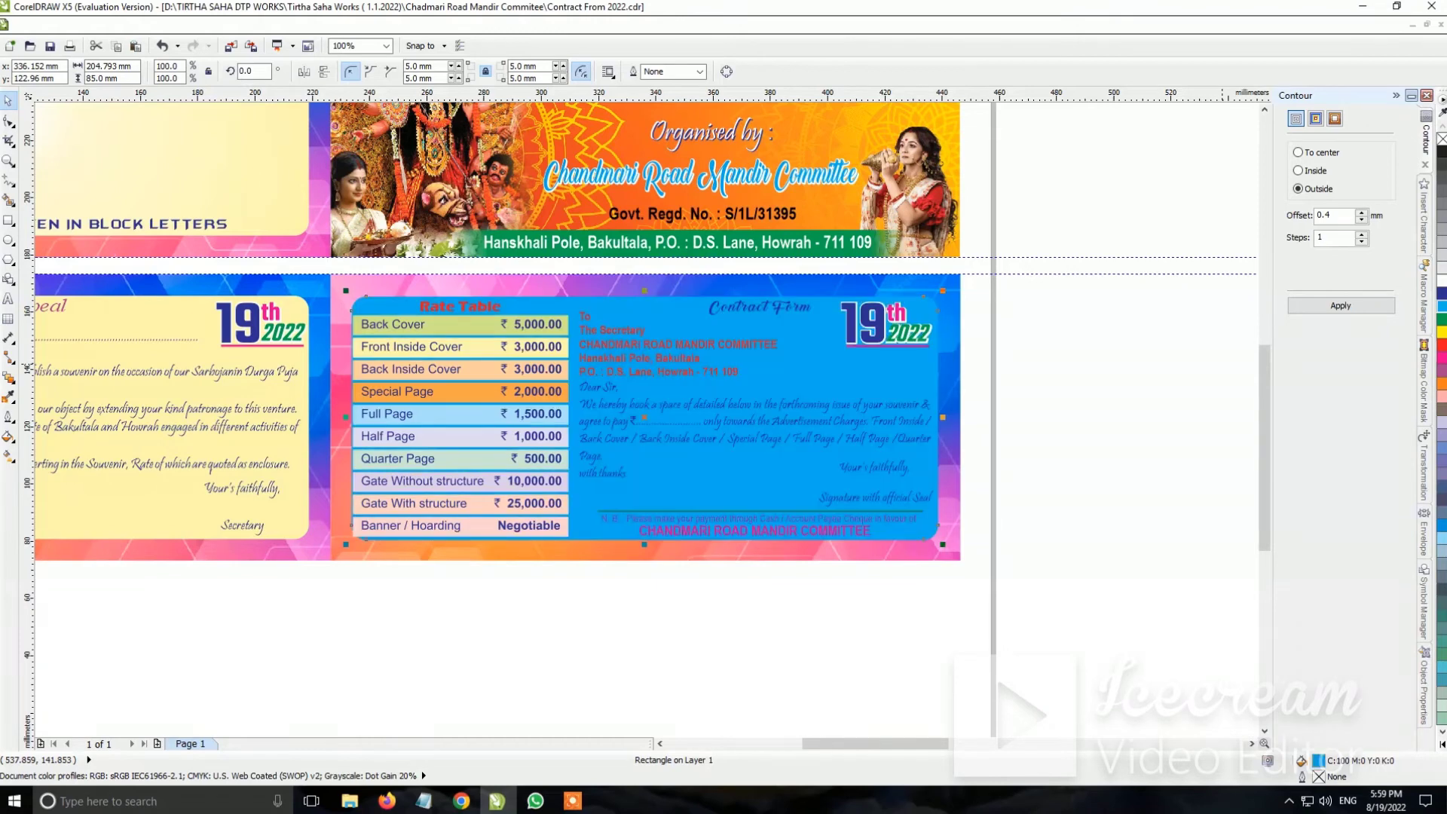
{"action": "key", "text": "shift+F11"}
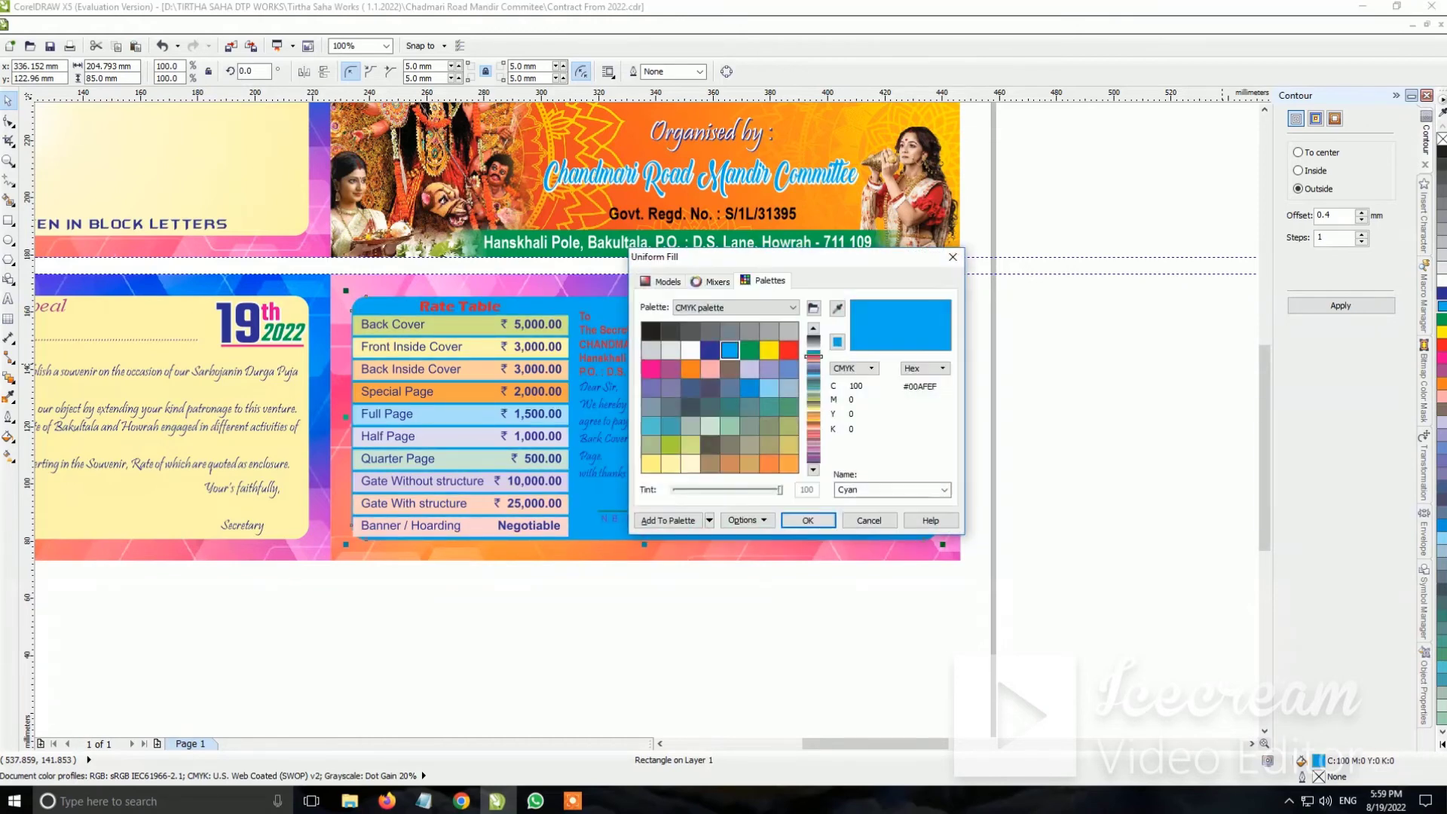
{"action": "left_click", "coordinate": [661, 281]}
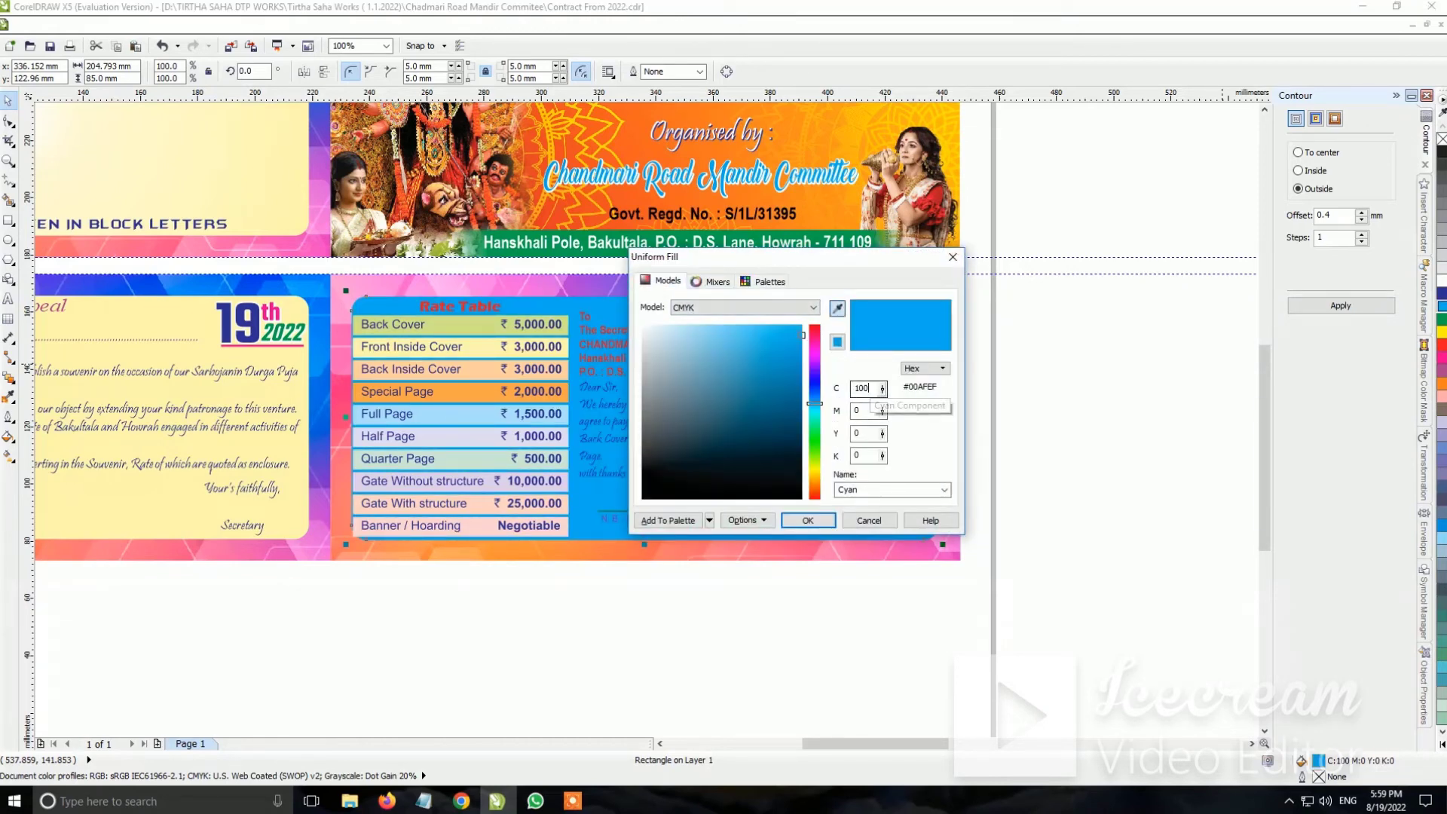
{"action": "type", "text": "30"}
{"action": "key", "text": "Return"}
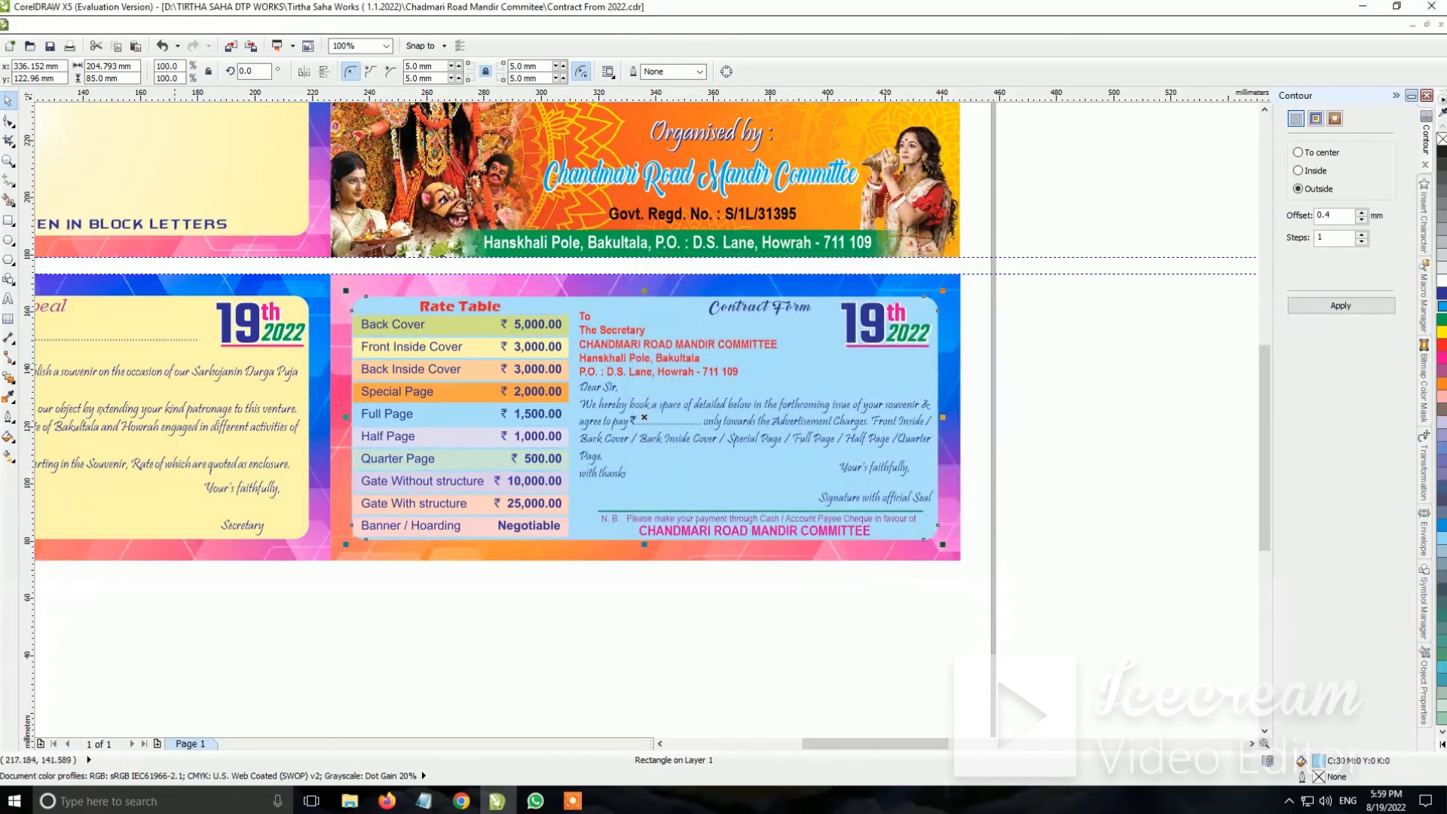
Change the rectangle's fill to a radial fountain fill
{"action": "left_click", "coordinate": [9, 376]}
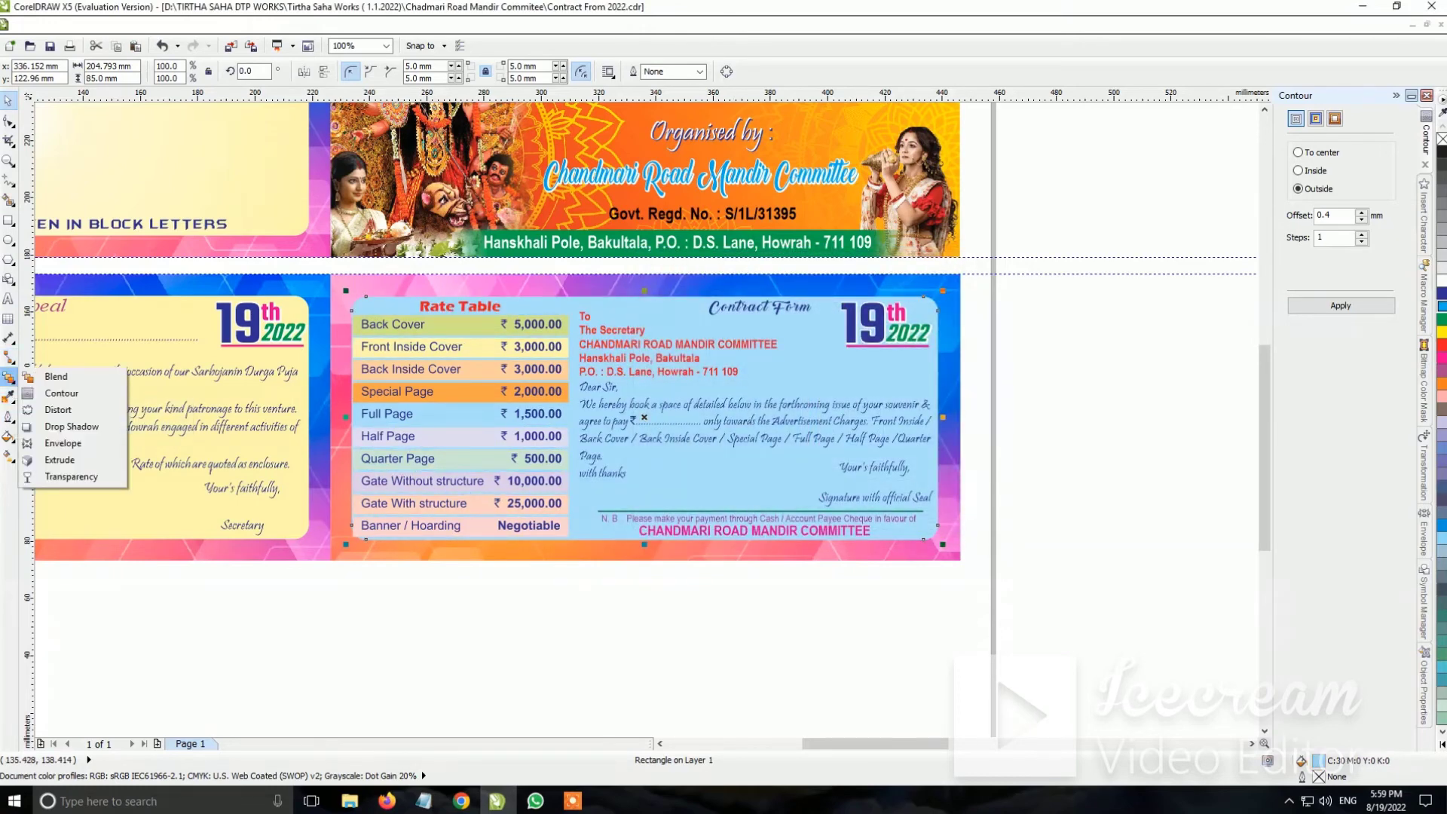
{"action": "left_click", "coordinate": [8, 436]}
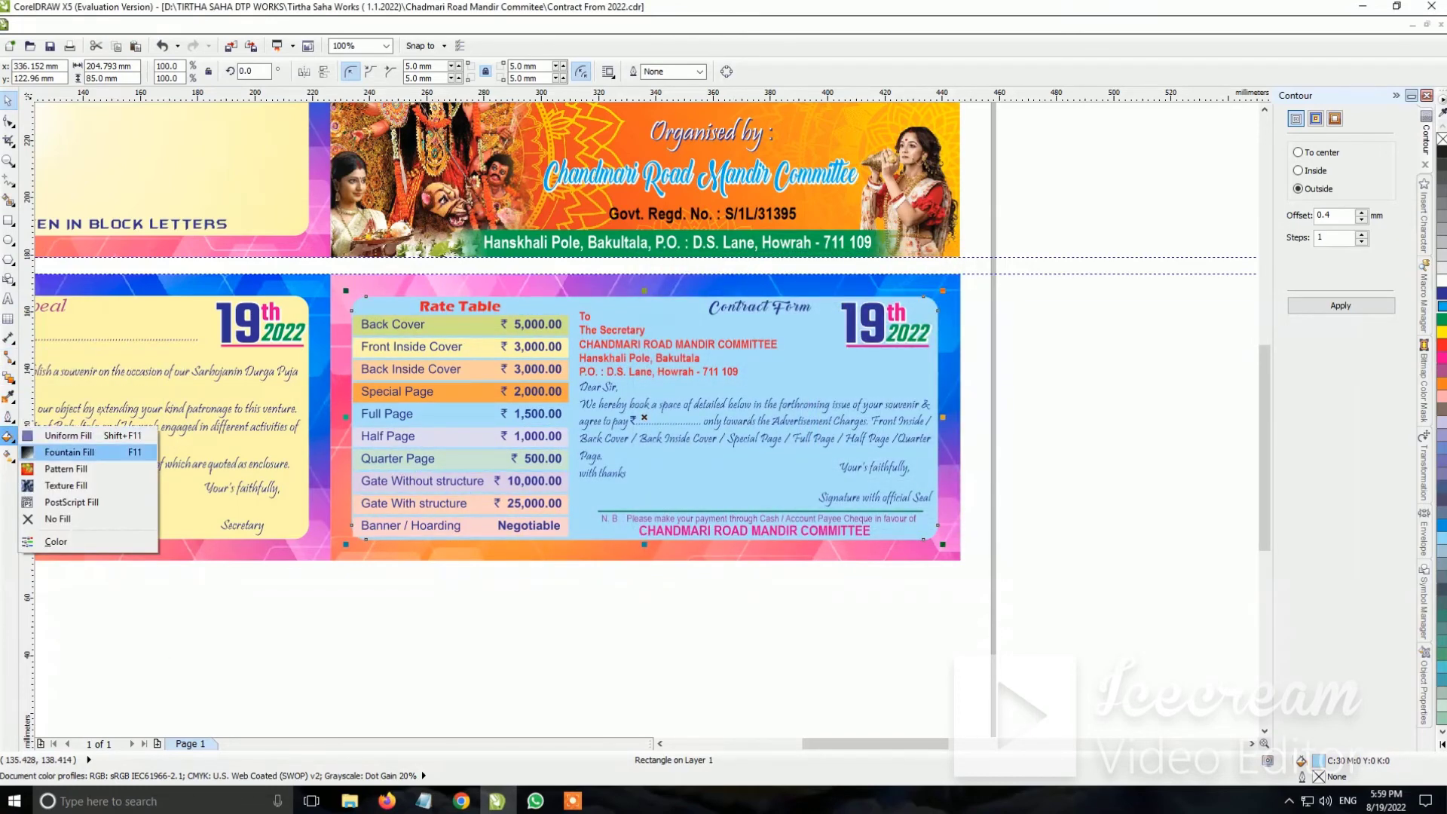
{"action": "left_click", "coordinate": [67, 452]}
{"action": "left_click", "coordinate": [639, 279]}
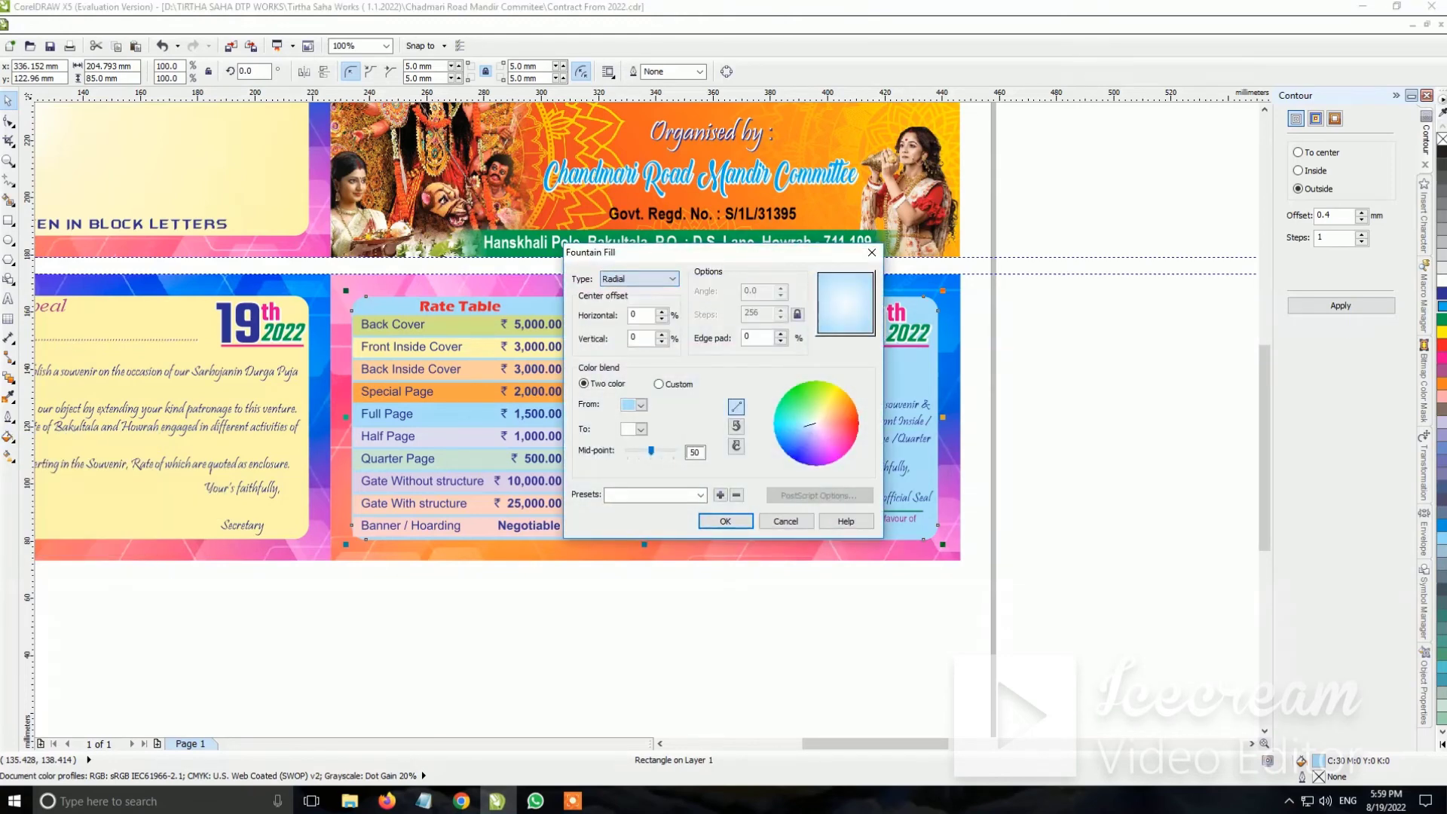
{"action": "left_click", "coordinate": [725, 520]}
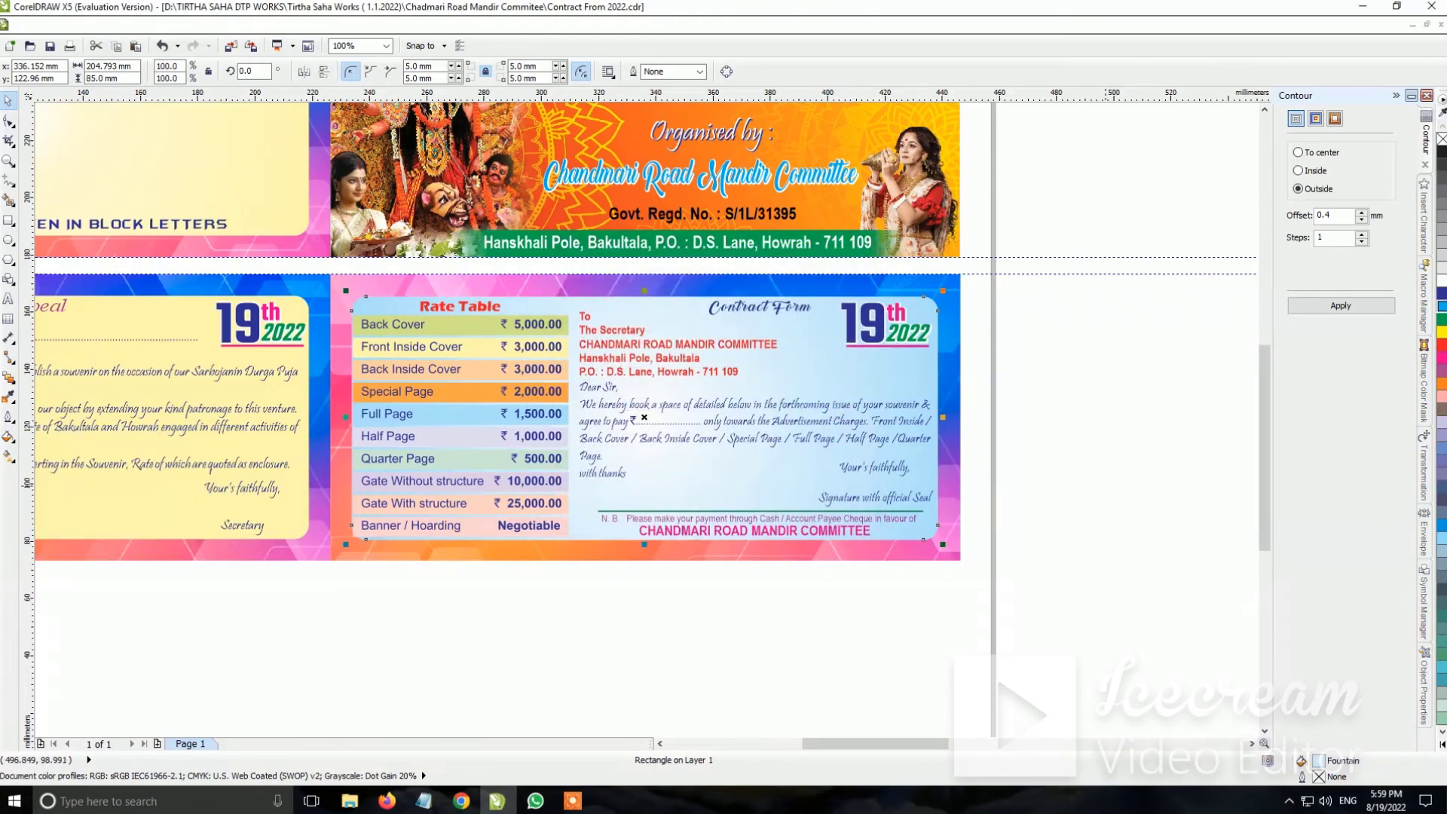
{"action": "key", "text": "Escape"}
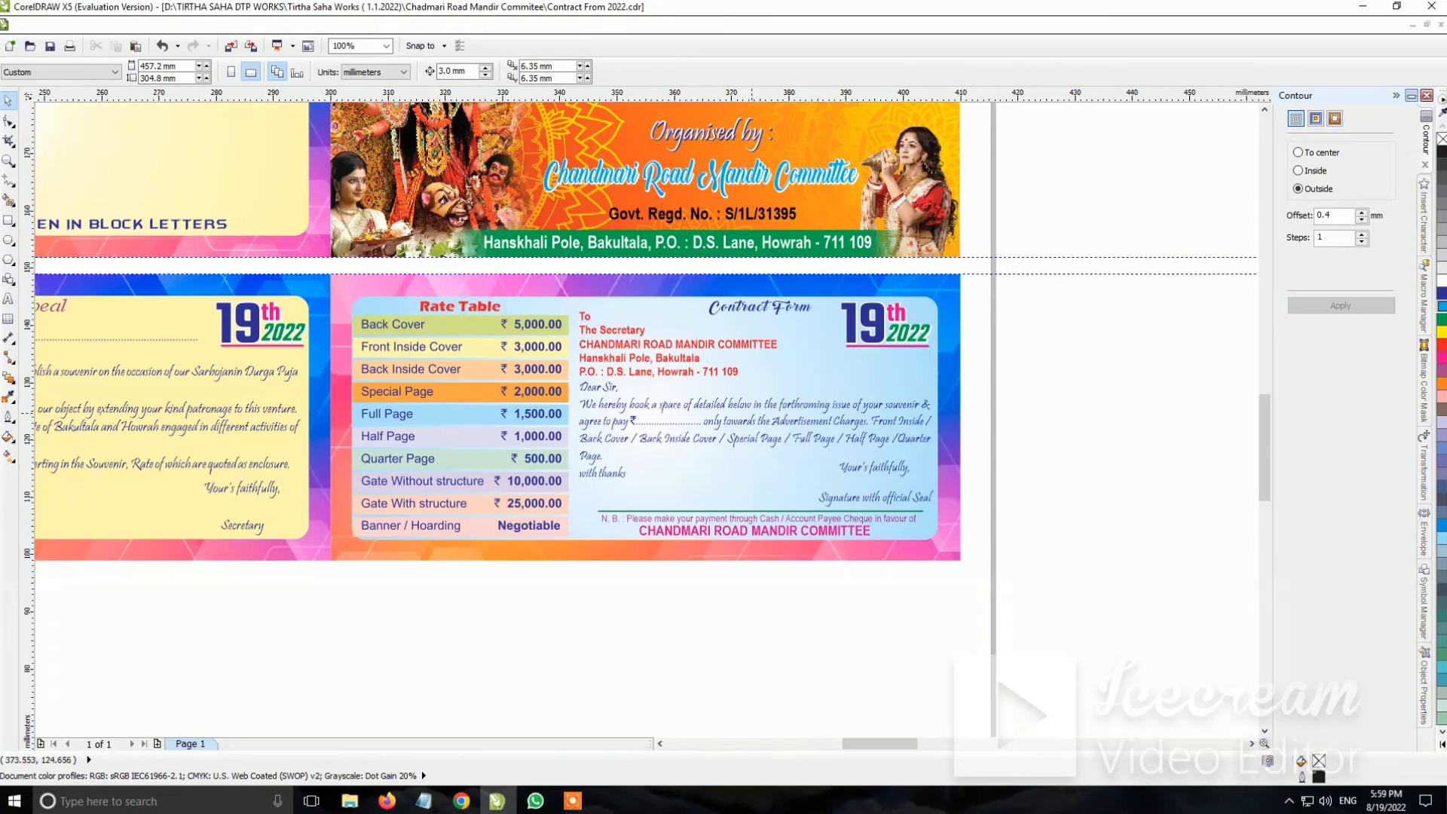
Start the Contract Form panel's radial gradient from light yellow-green and zoom out
{"action": "scroll", "coordinate": [751, 412], "scroll_direction": "up", "scroll_amount": 1}
{"action": "left_click", "coordinate": [752, 411]}
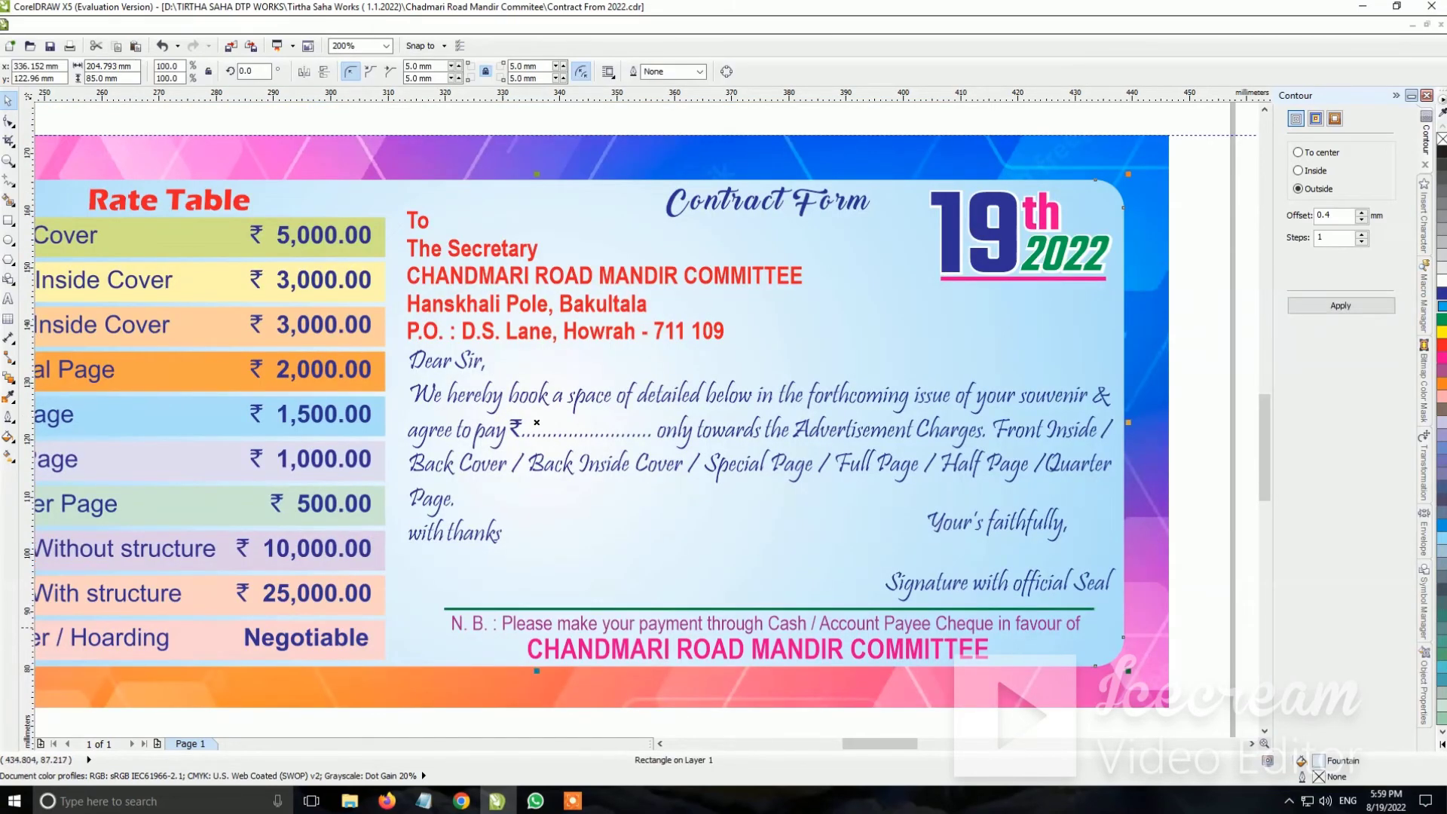
{"action": "key", "text": "F11"}
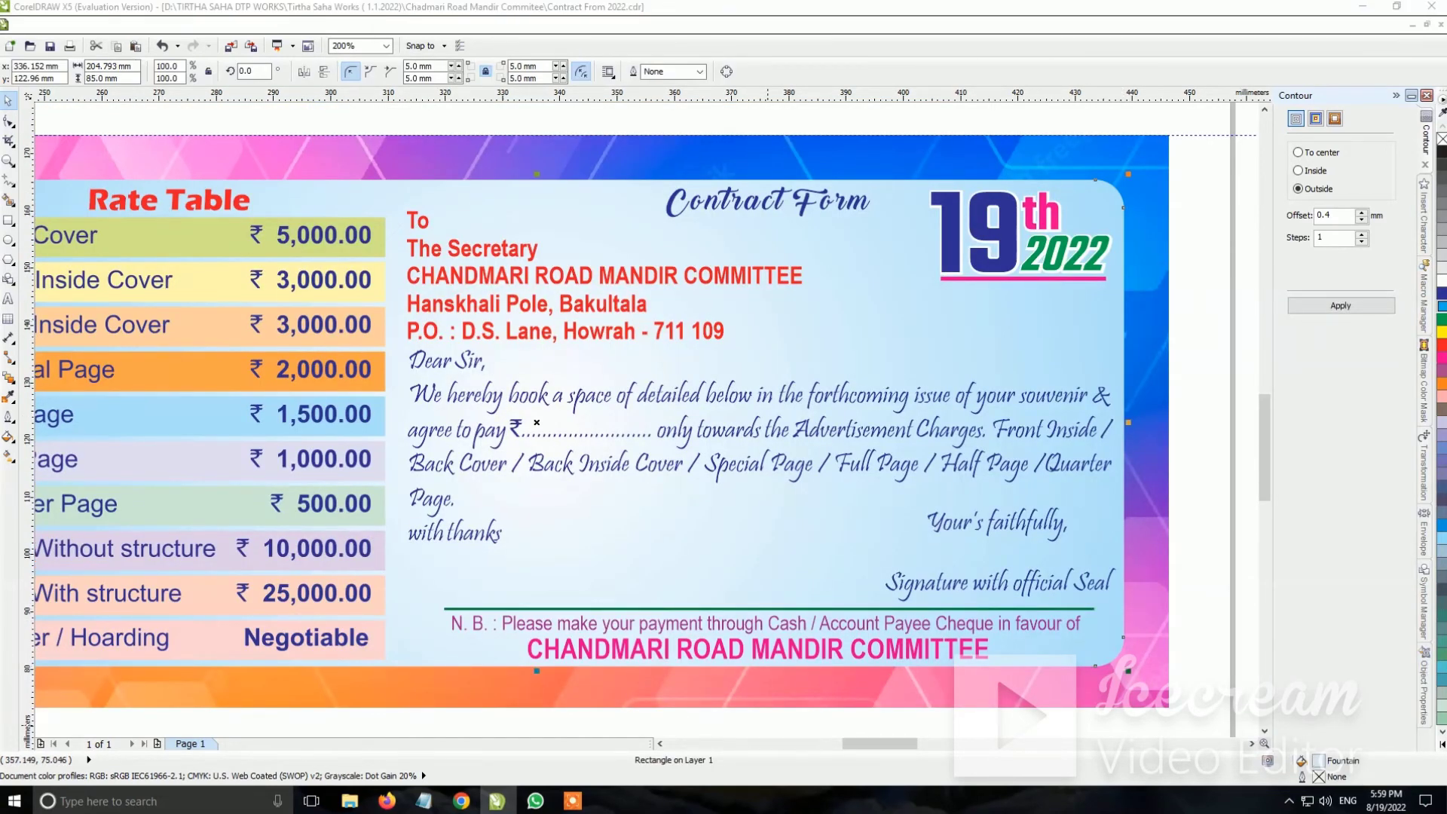
{"action": "left_click", "coordinate": [640, 405]}
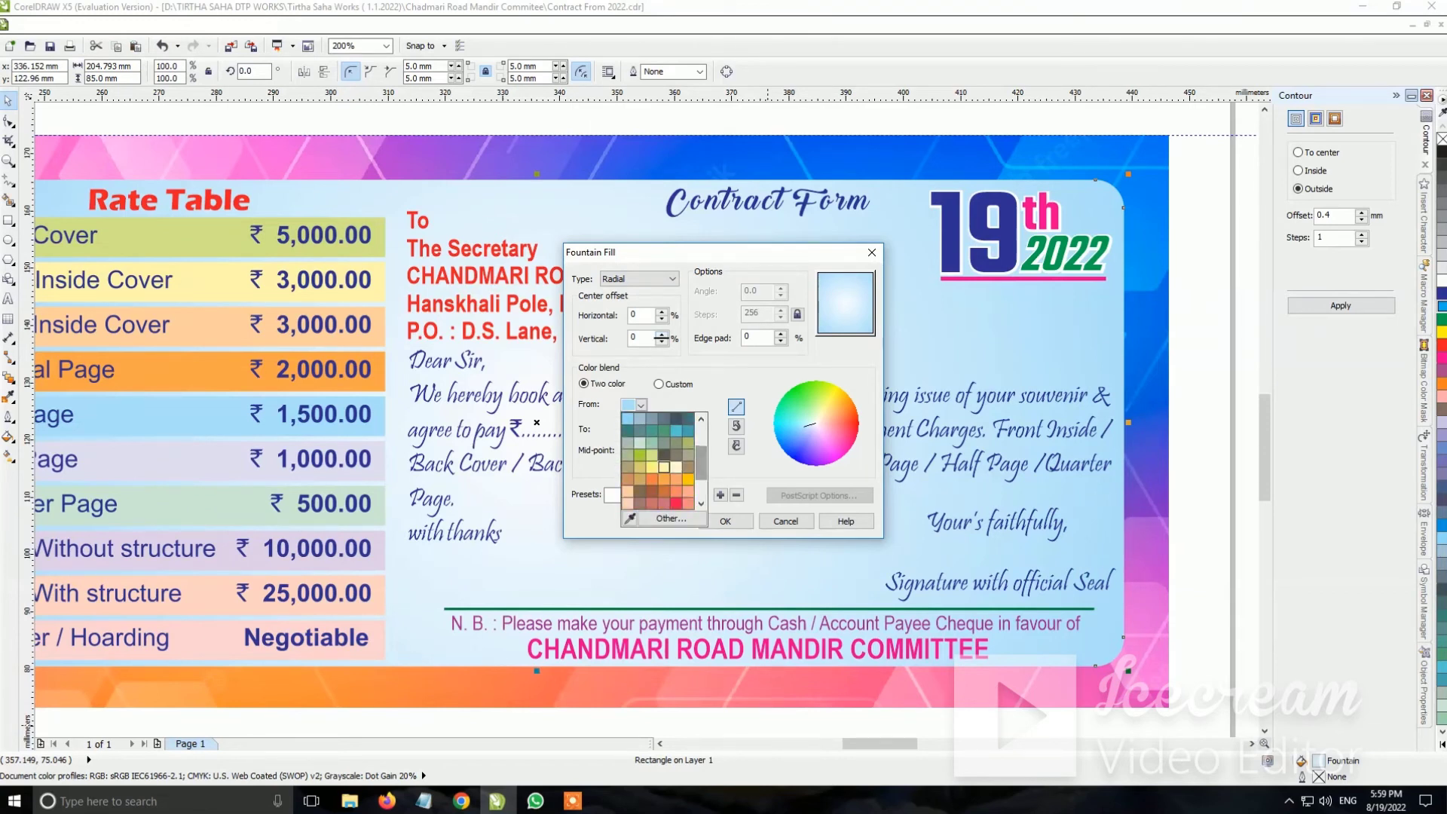
{"action": "left_click", "coordinate": [652, 455]}
{"action": "key", "text": "Tab"}
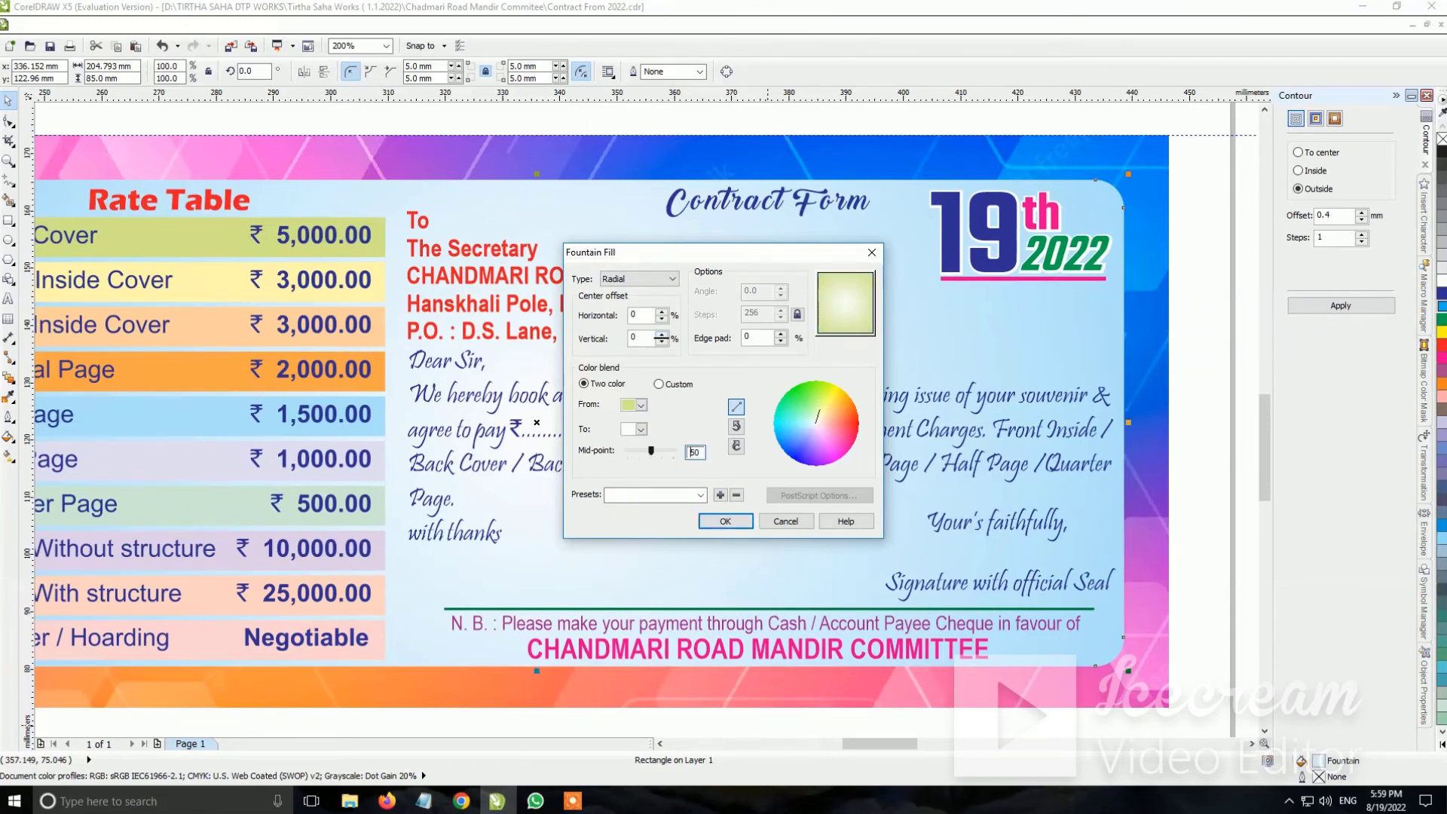
{"action": "left_click", "coordinate": [734, 521]}
{"action": "key", "text": "F3"}
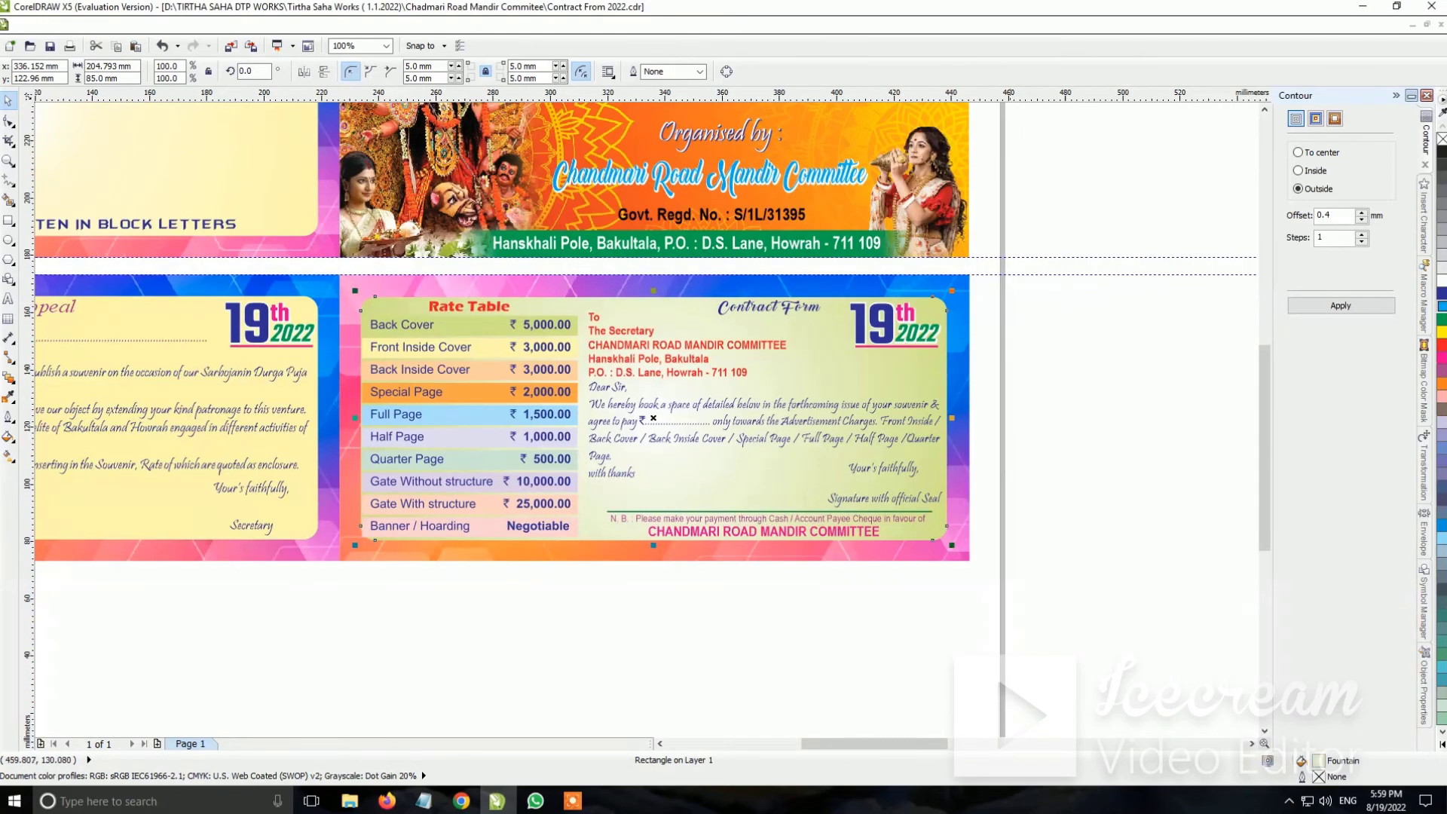
{"action": "key", "text": "Escape"}
Give the Our Appeal rectangle a radial fountain fill starting from yellow-green
{"action": "scroll", "coordinate": [1065, 403], "scroll_direction": "down", "scroll_amount": 1}
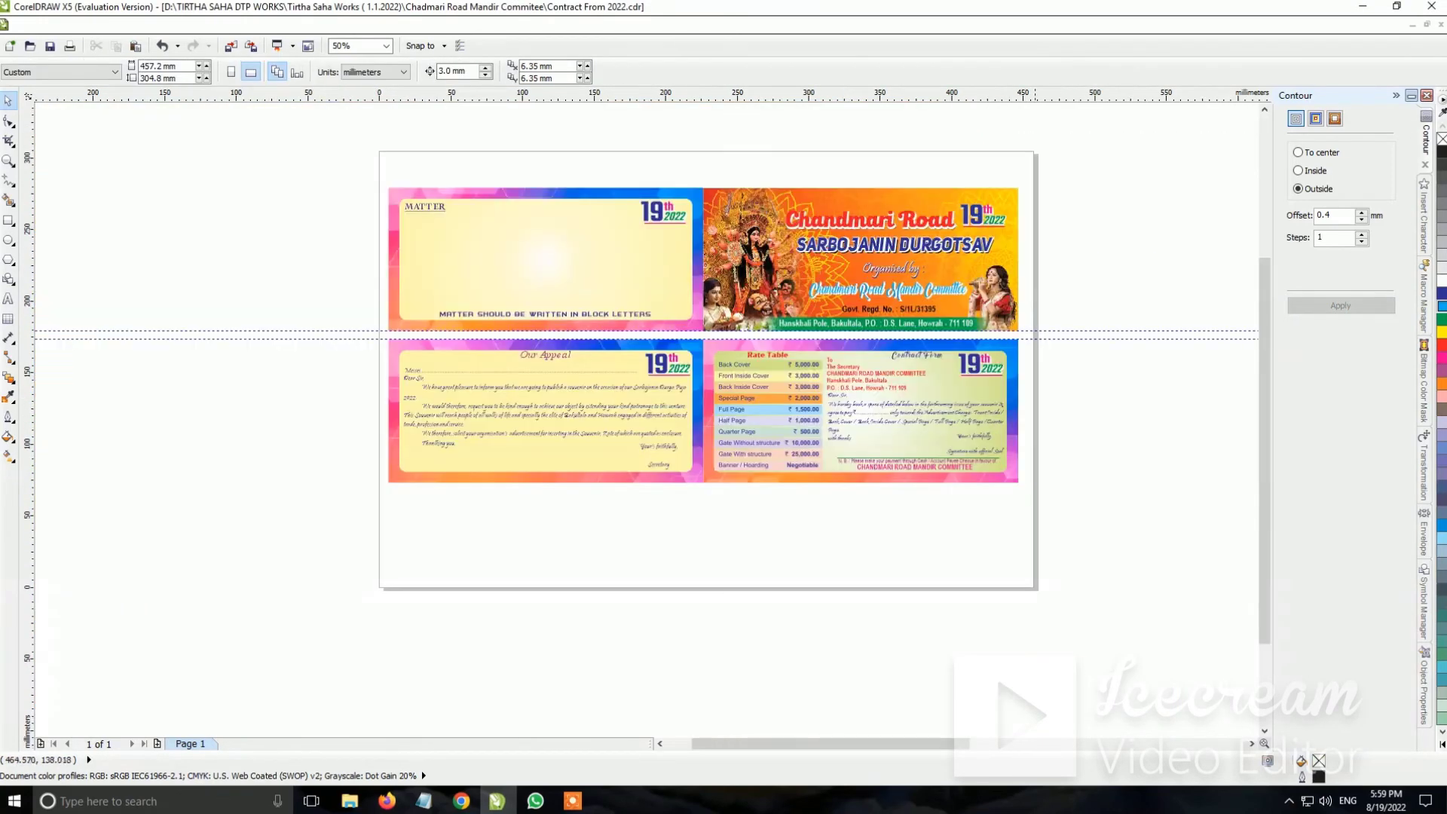
{"action": "scroll", "coordinate": [745, 270], "scroll_direction": "up", "scroll_amount": 1}
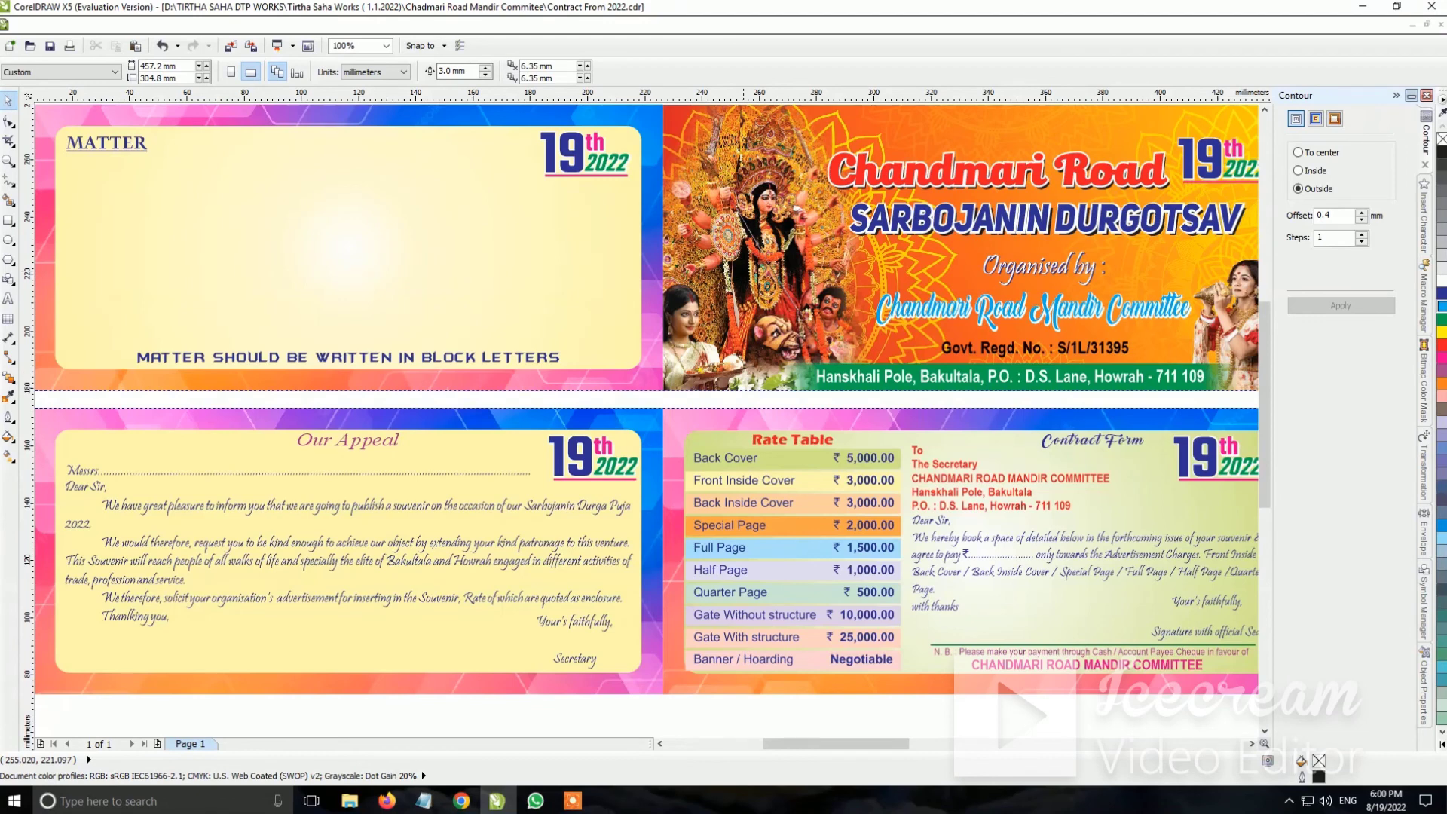
{"action": "key", "text": "Tab"}
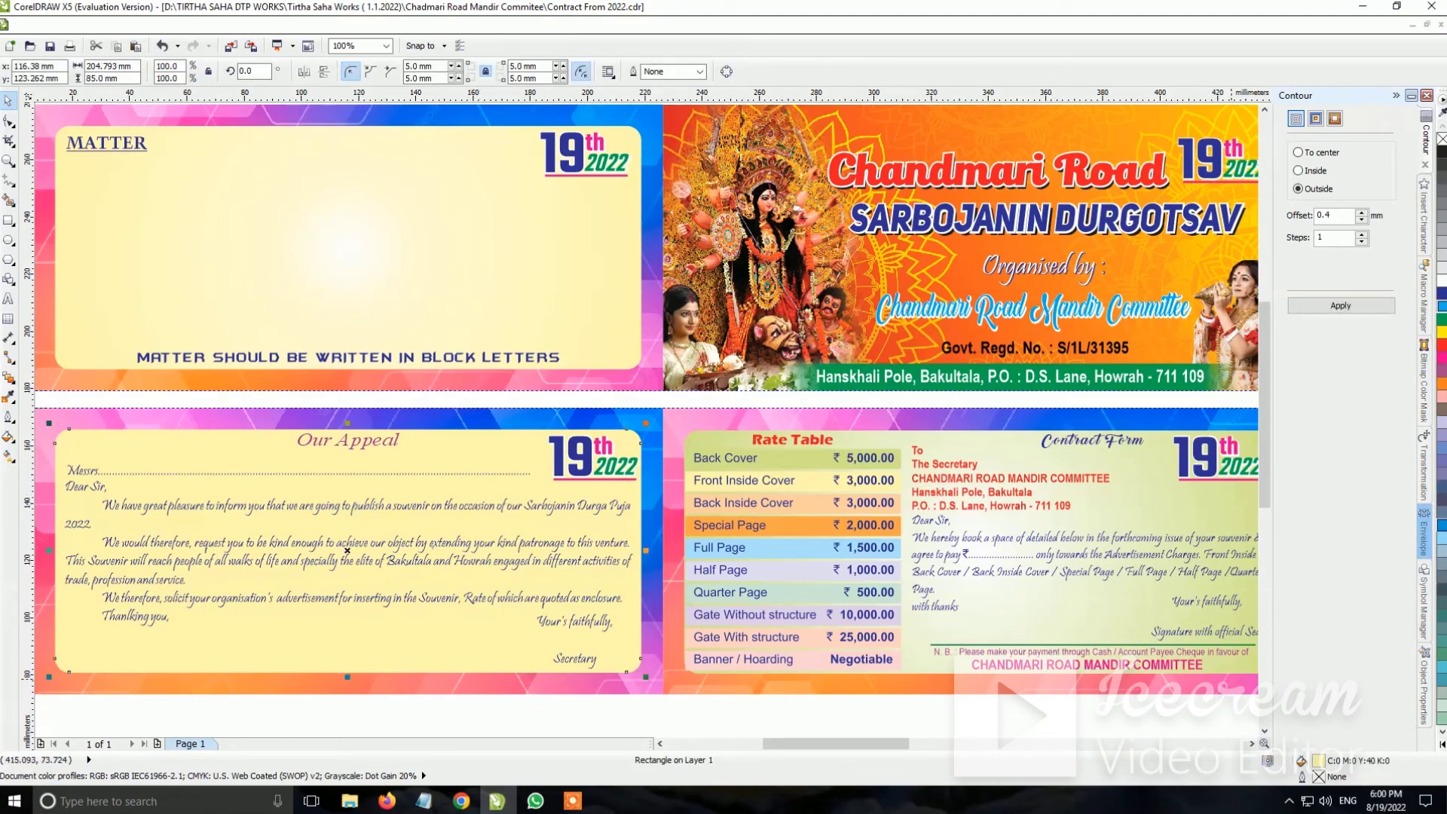
{"action": "left_click", "coordinate": [1441, 535]}
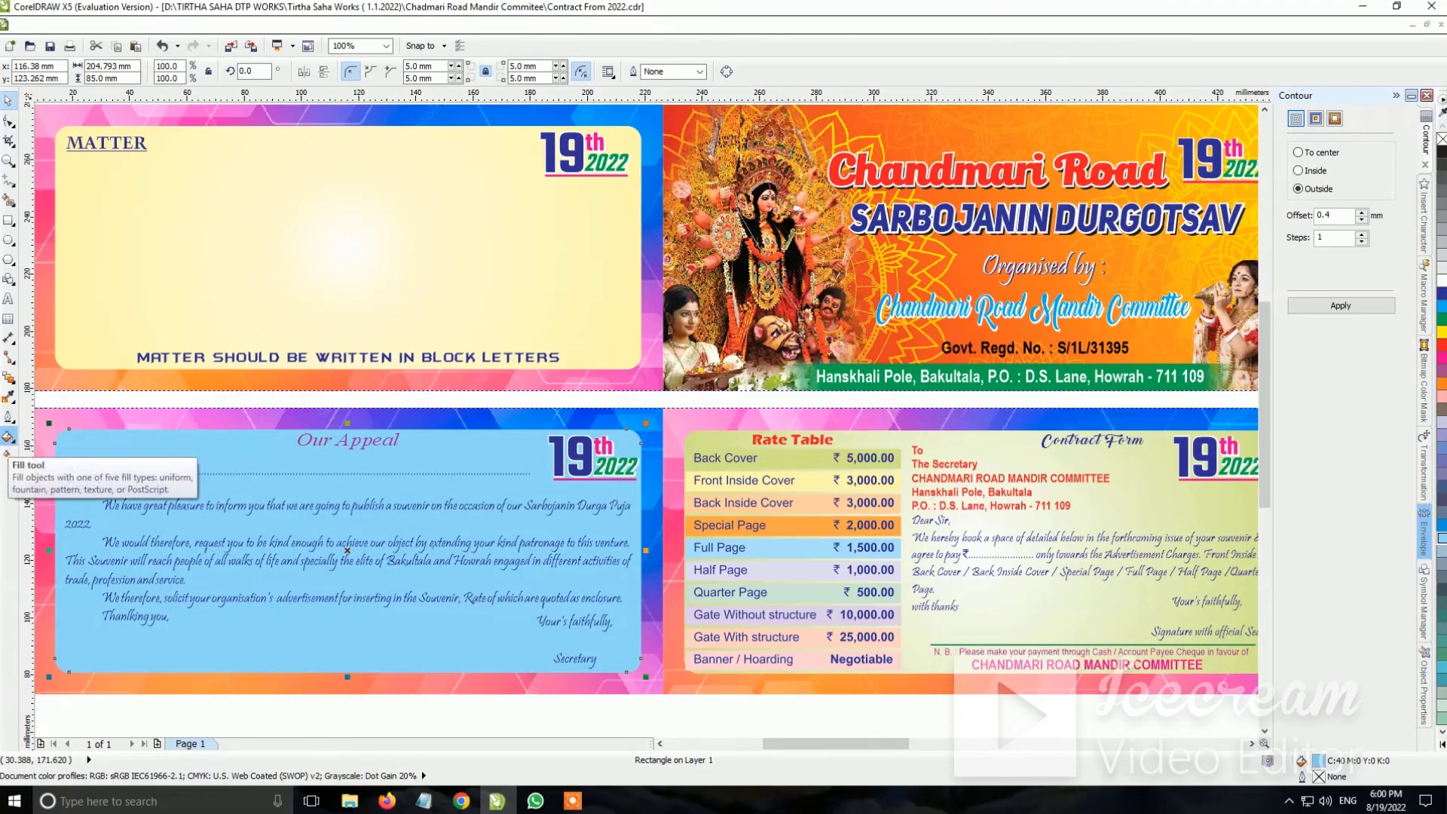
{"action": "left_click", "coordinate": [9, 436]}
{"action": "left_click", "coordinate": [45, 452]}
{"action": "left_click", "coordinate": [639, 279]}
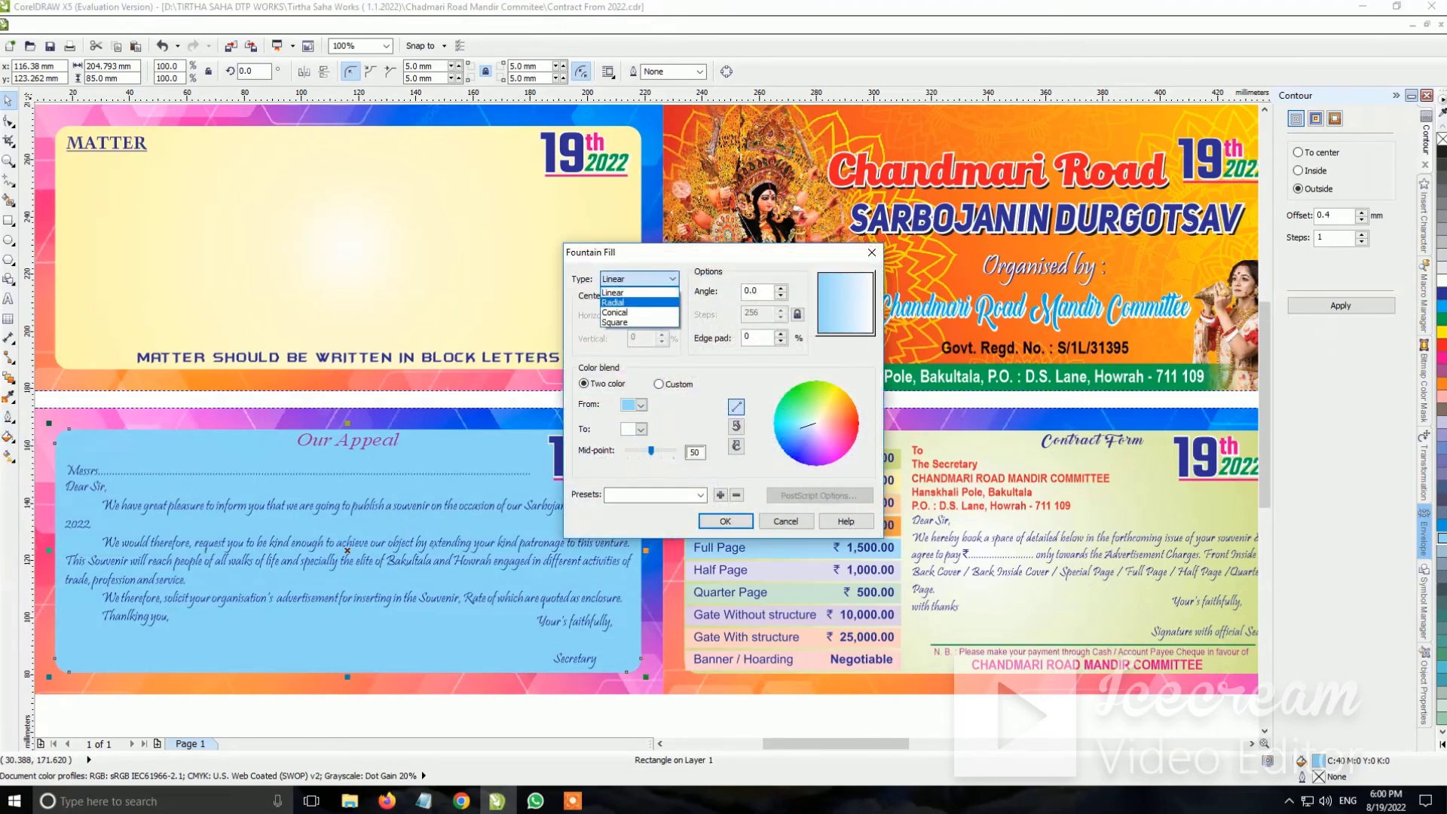
{"action": "left_click", "coordinate": [614, 303]}
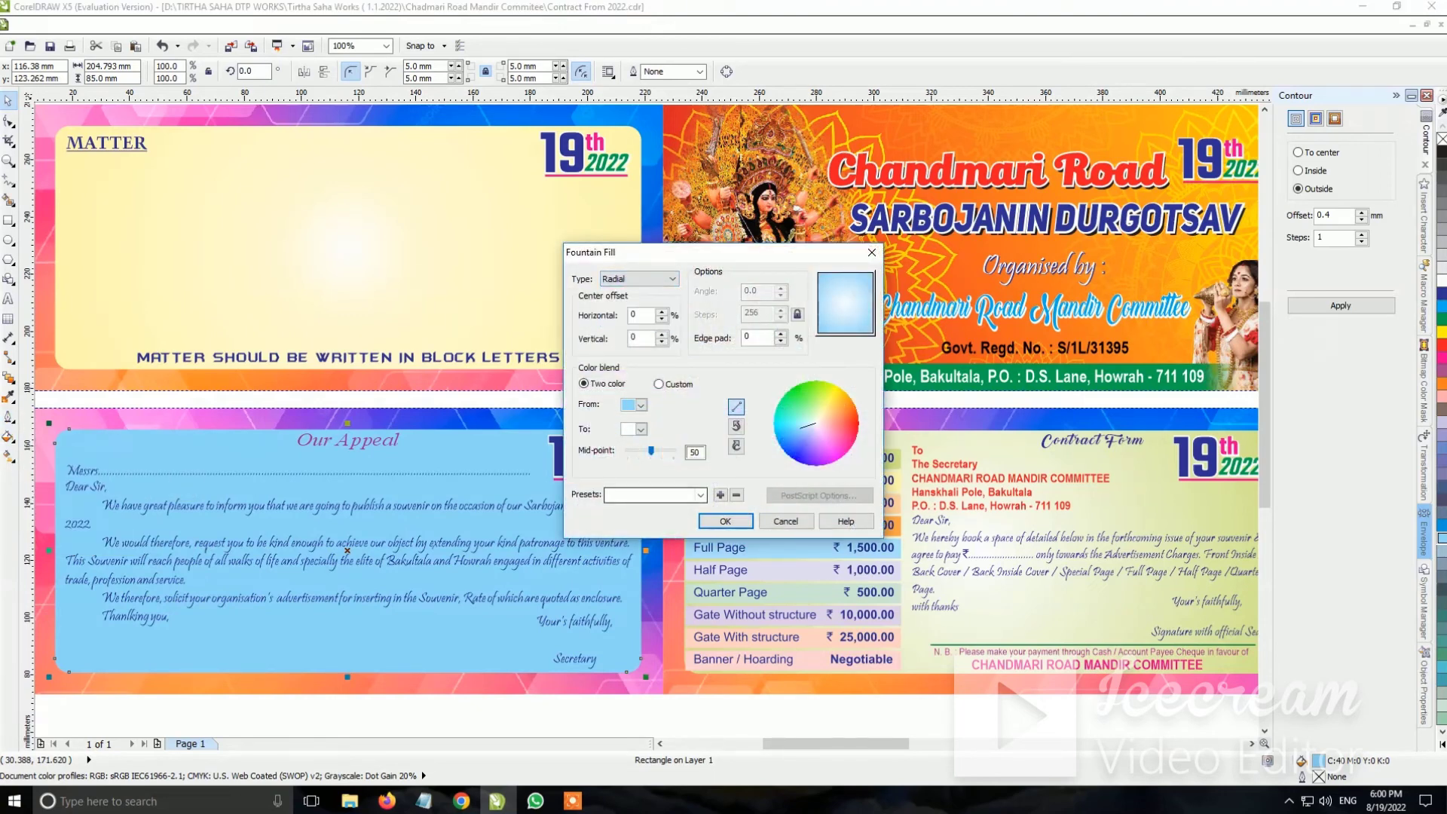
{"action": "left_click", "coordinate": [641, 405]}
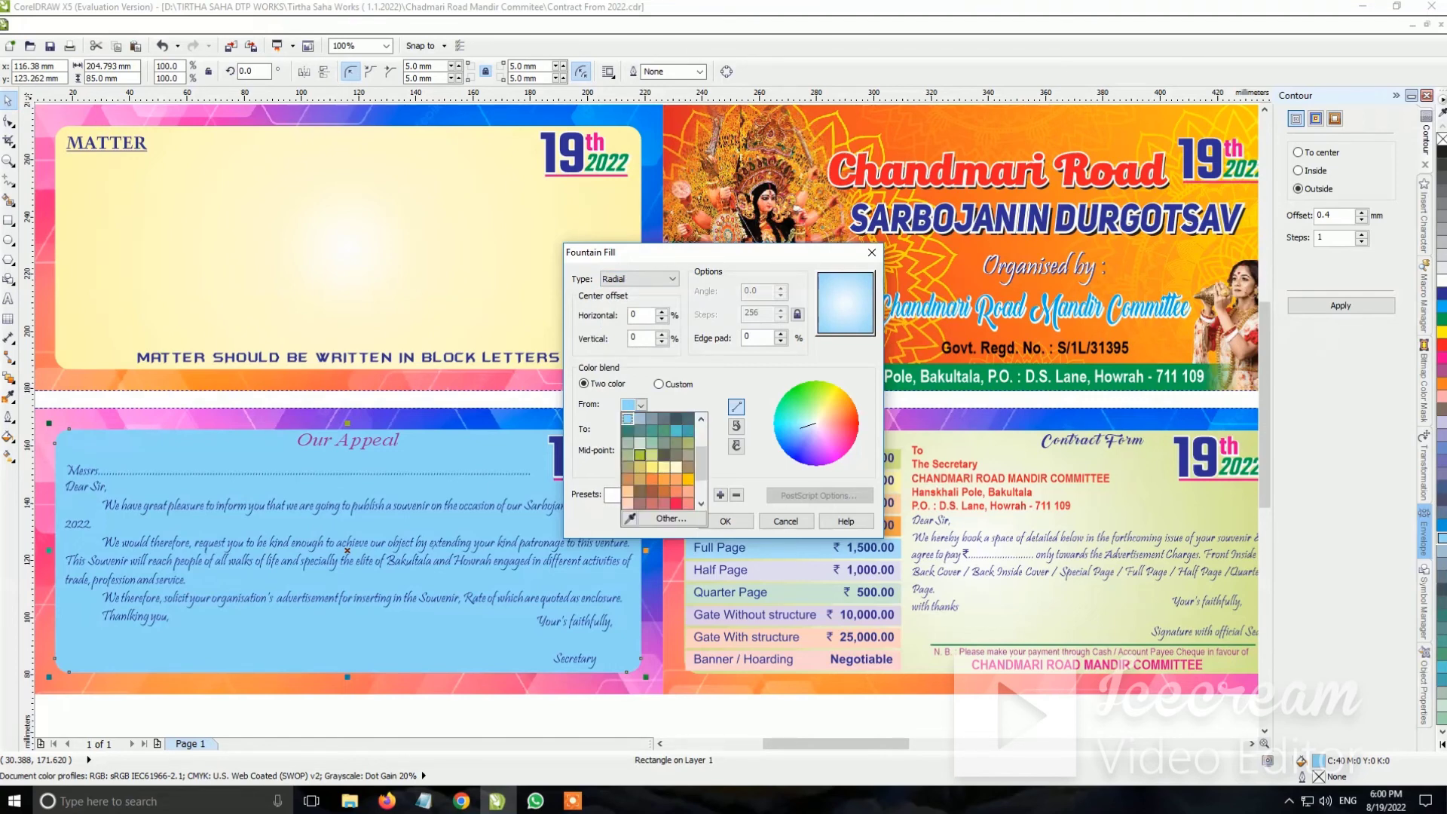
{"action": "left_click", "coordinate": [639, 456]}
{"action": "left_click", "coordinate": [725, 521]}
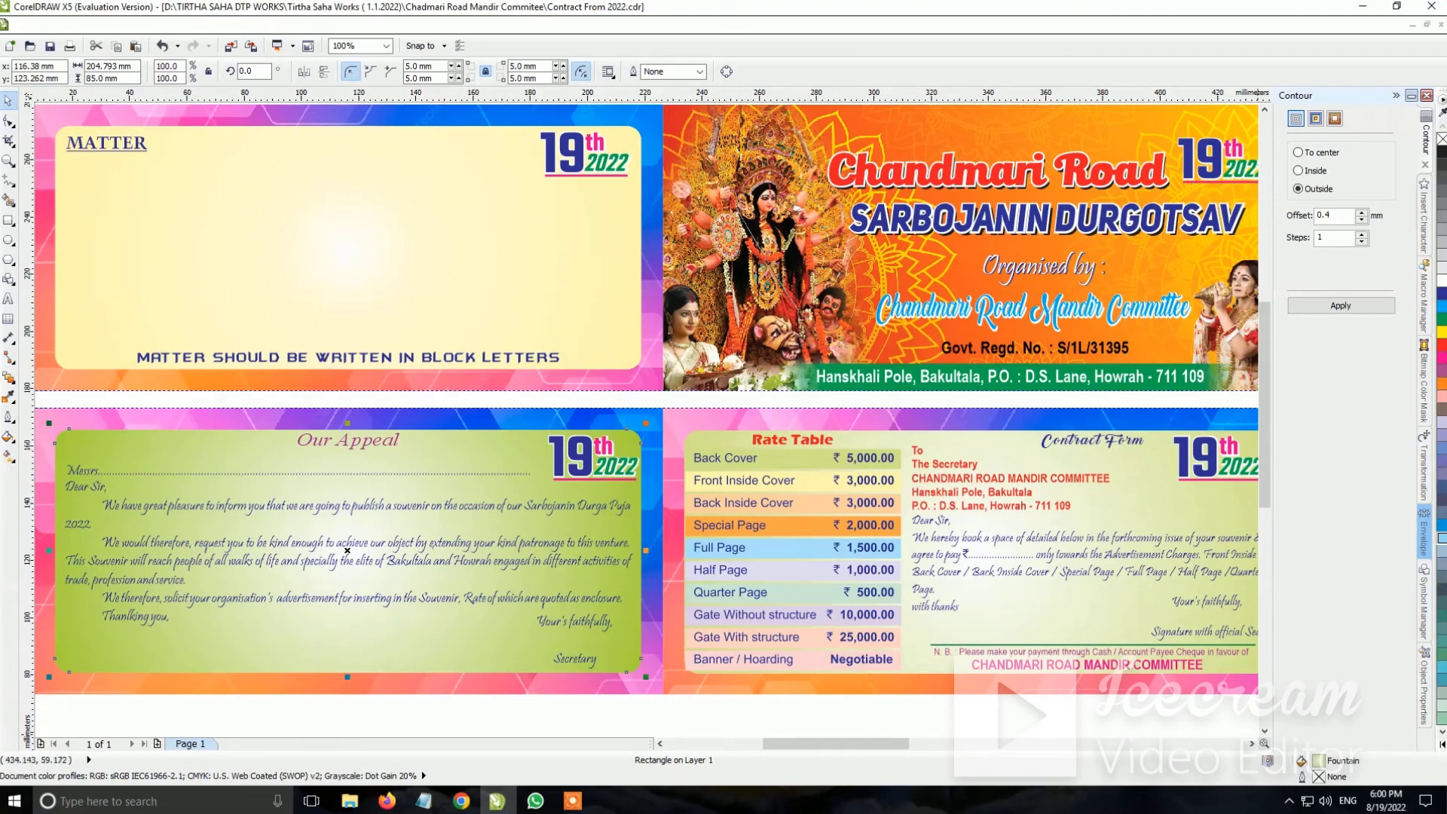
Change the gradient start to light blue with mid-point 35, then zoom out
{"action": "key", "text": "F11"}
{"action": "left_click", "coordinate": [641, 405]}
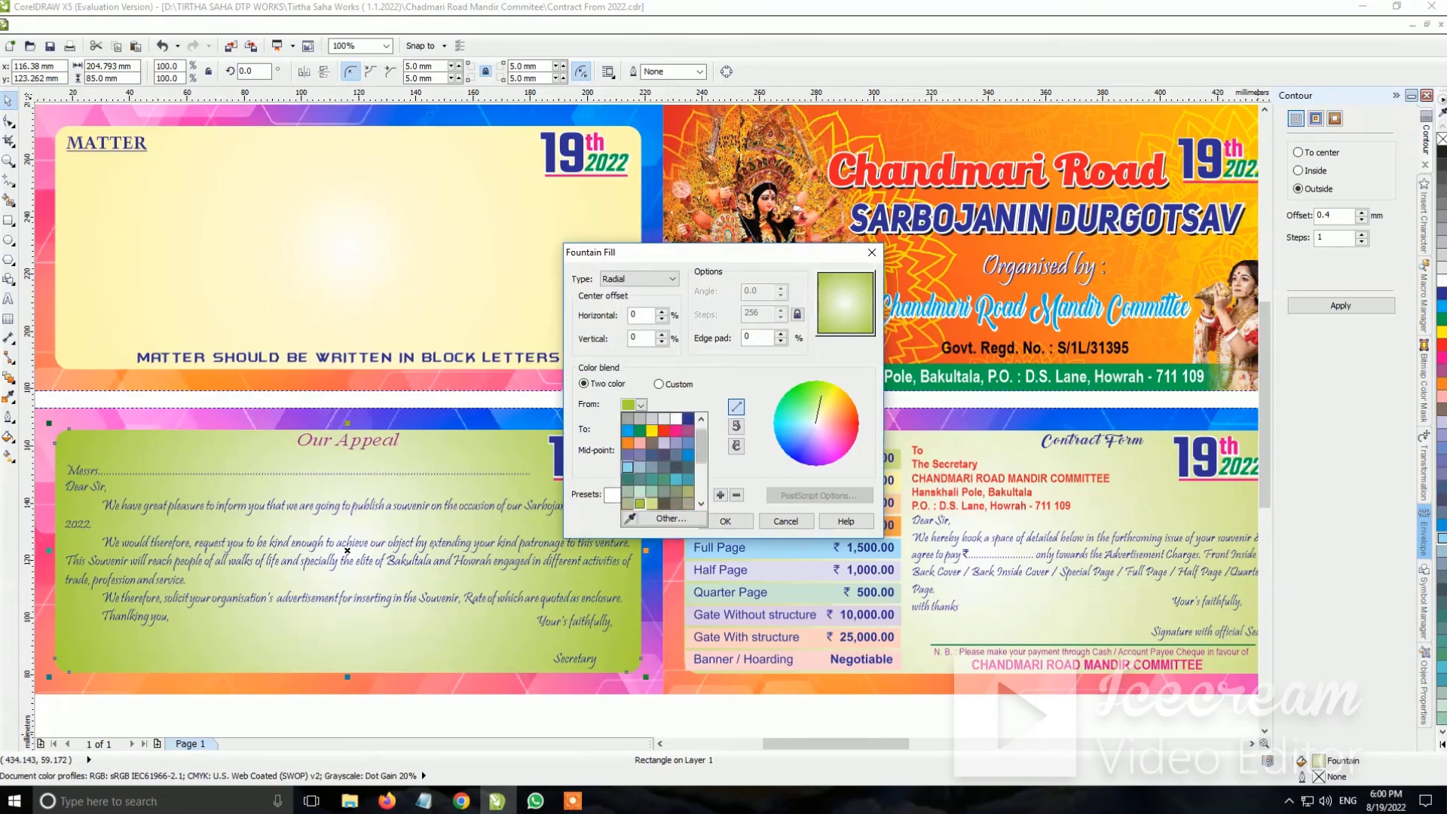
{"action": "left_click", "coordinate": [627, 468]}
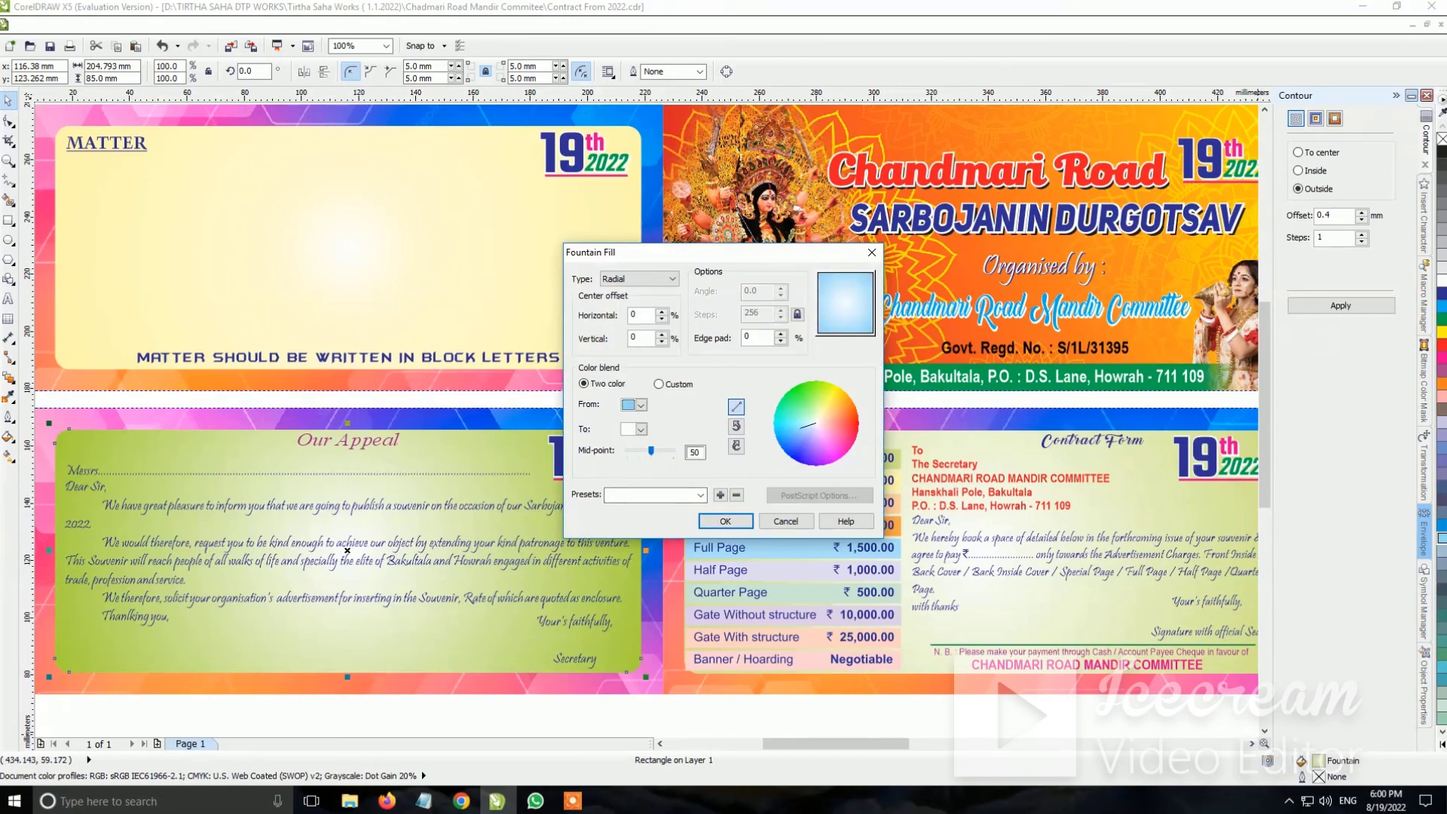
{"action": "left_click_drag", "start_coordinate": [651, 450], "coordinate": [664, 450]}
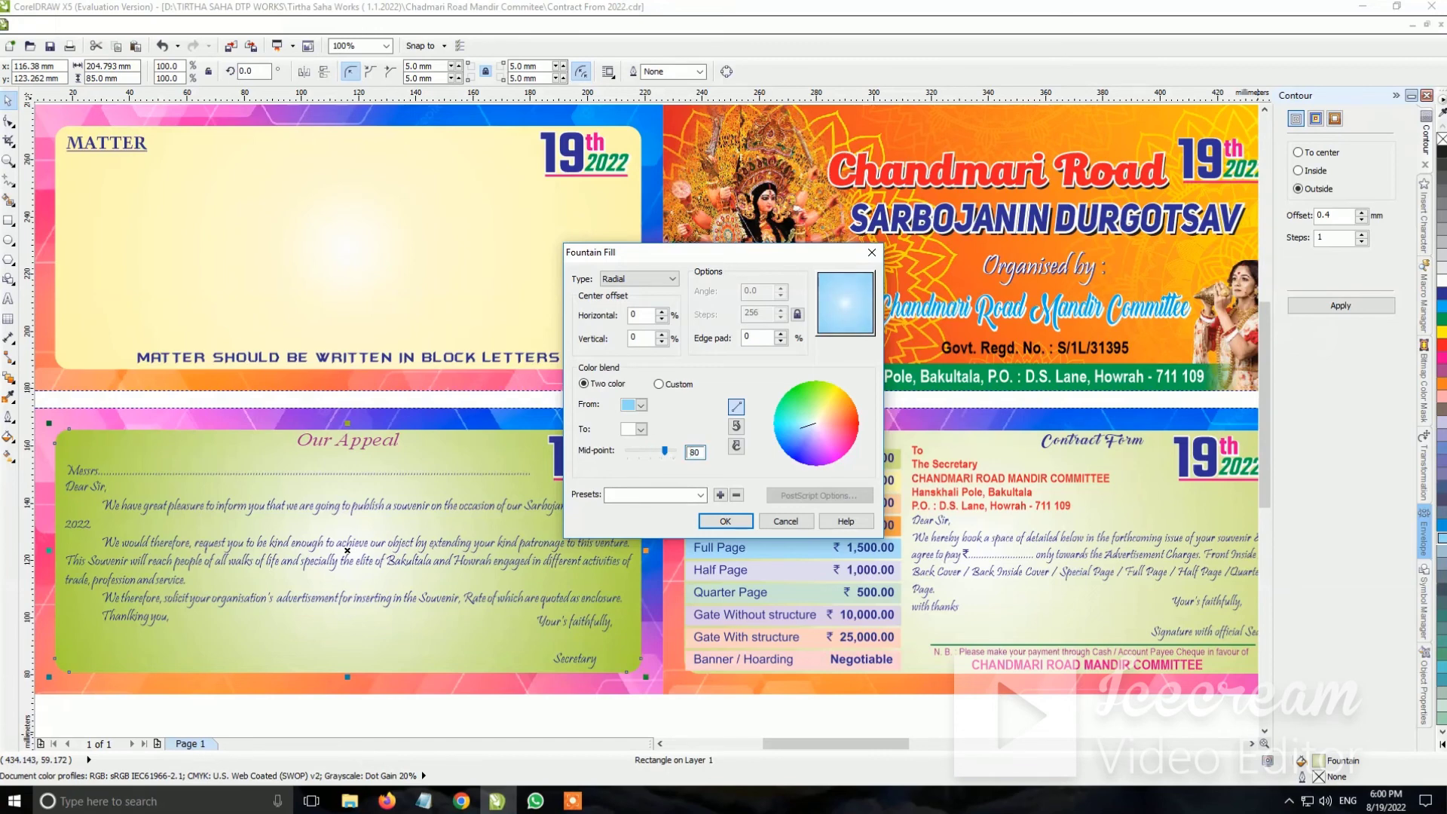
{"action": "left_click_drag", "start_coordinate": [656, 450], "coordinate": [643, 450]}
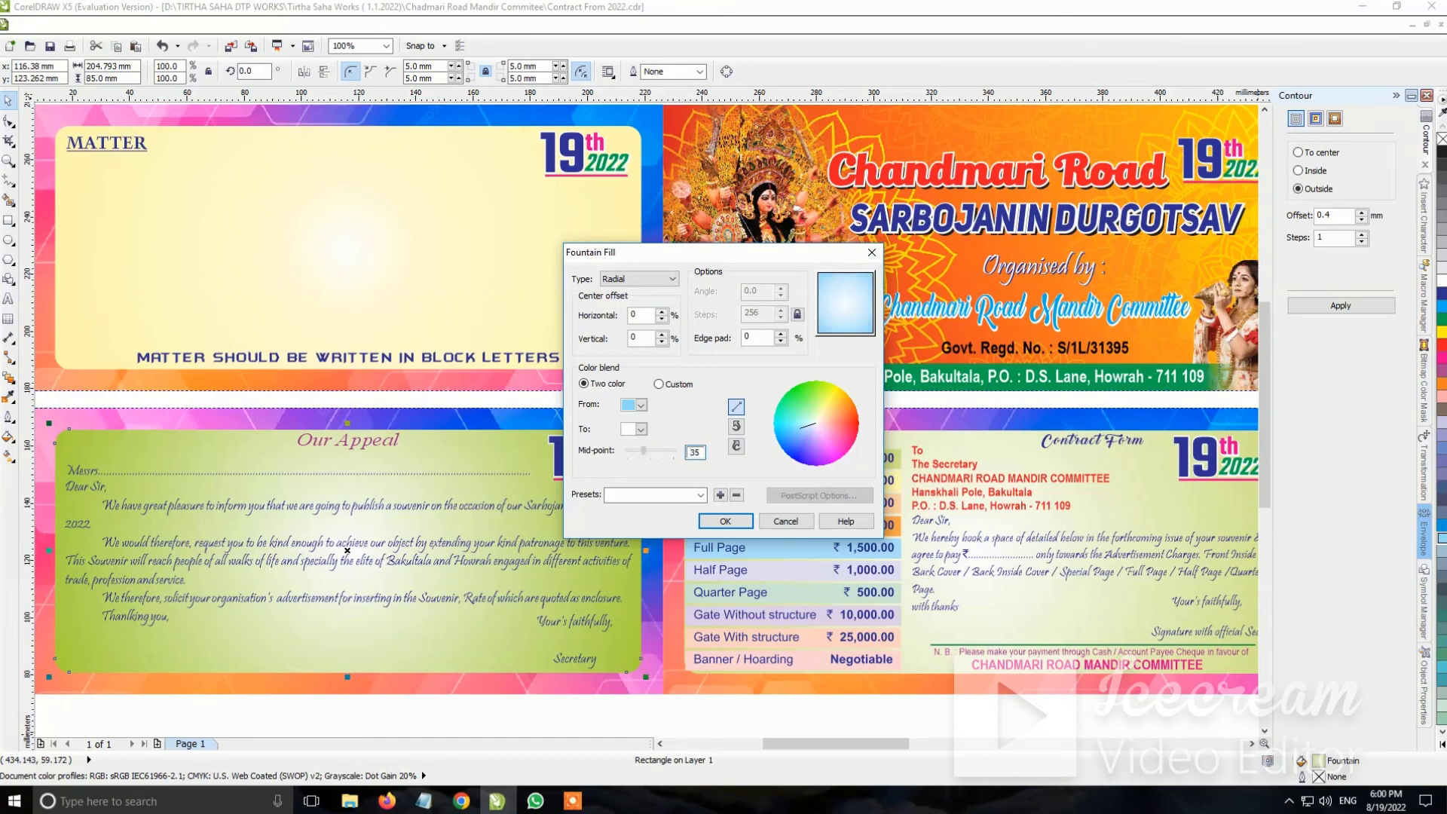
{"action": "left_click", "coordinate": [725, 521]}
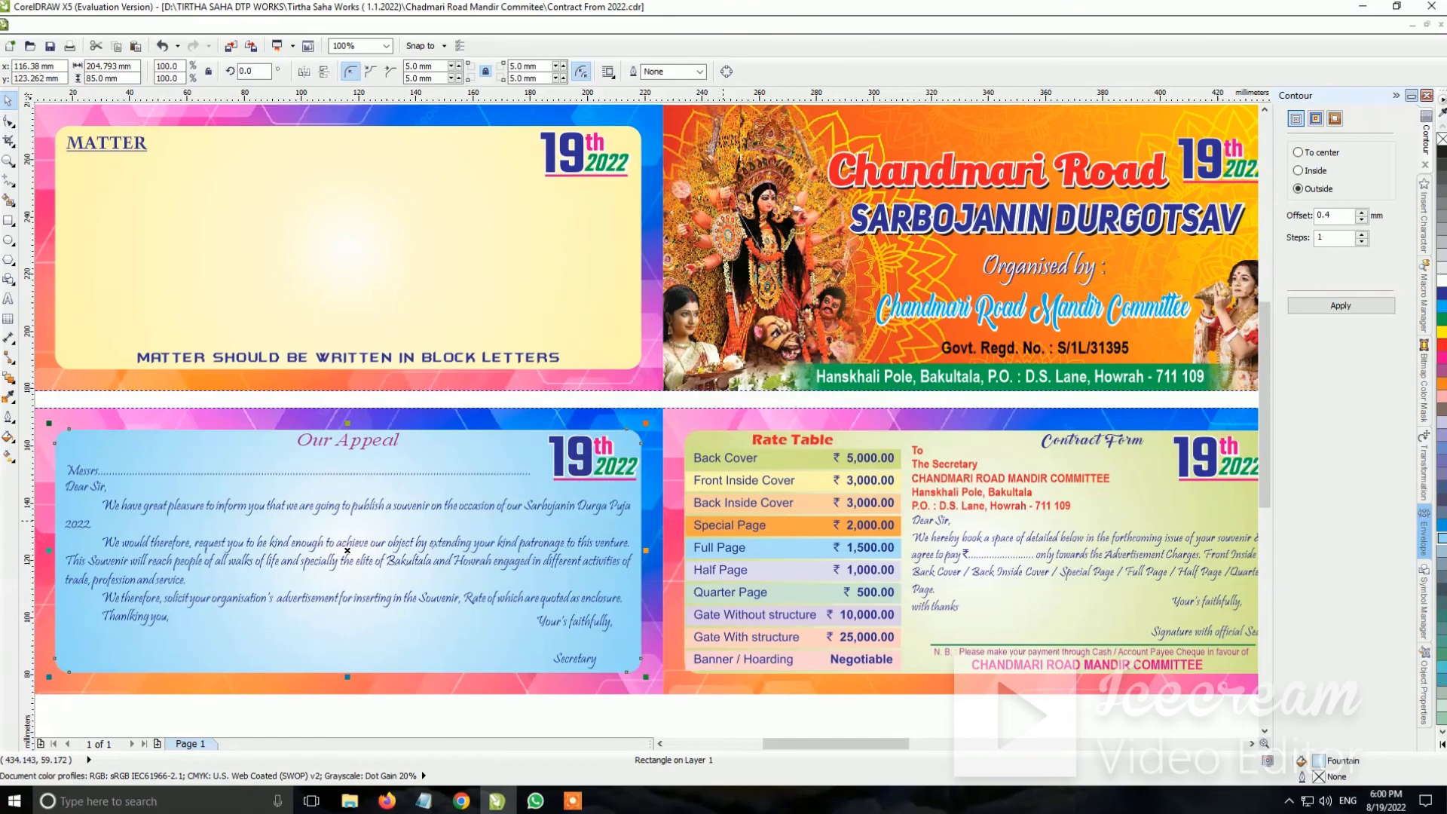
{"action": "key", "text": "F3"}
Make the Our Appeal heading bold
{"action": "key", "text": "Escape"}
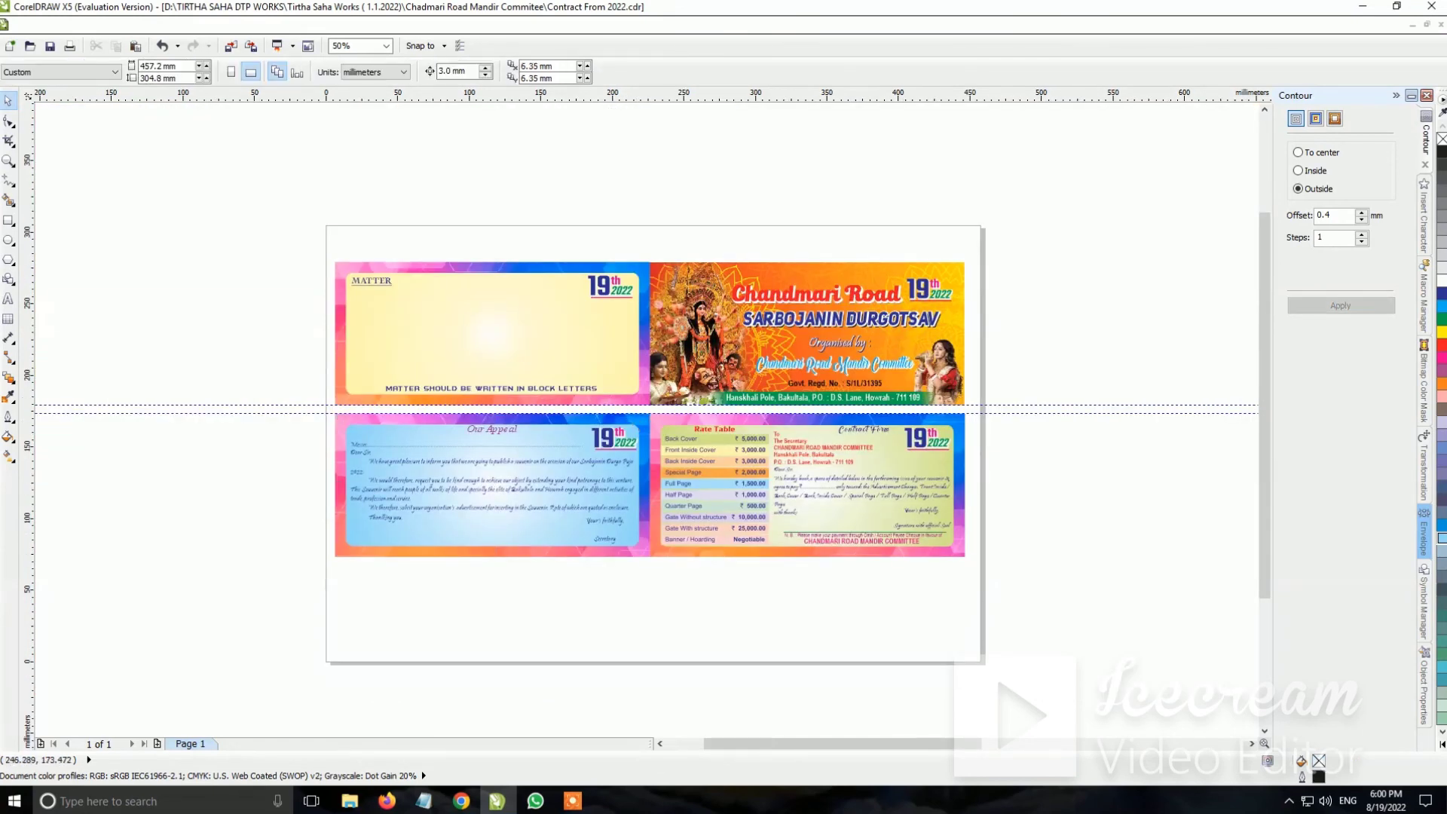
{"action": "left_click", "coordinate": [8, 161]}
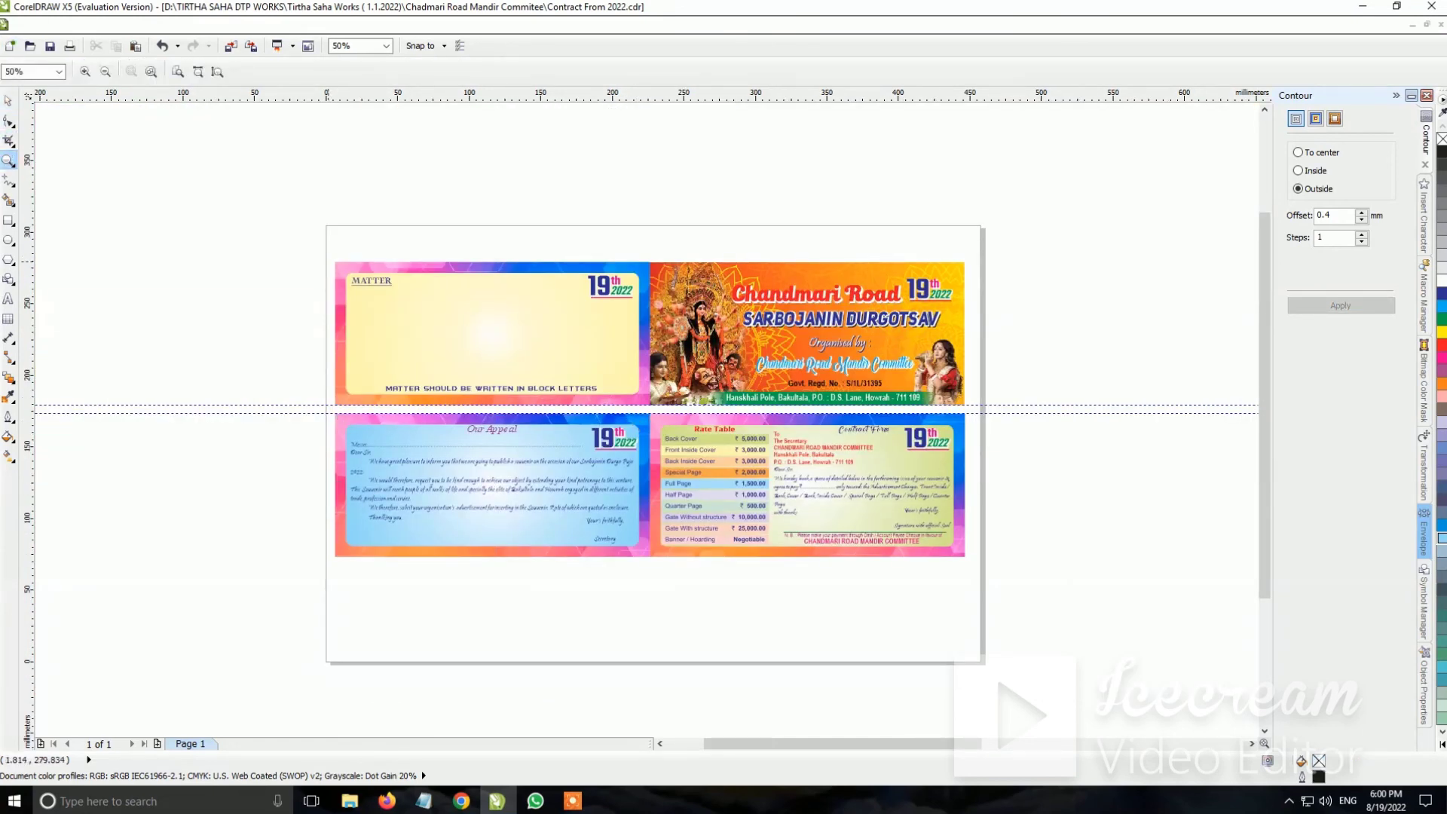
{"action": "left_click_drag", "start_coordinate": [328, 260], "coordinate": [972, 567]}
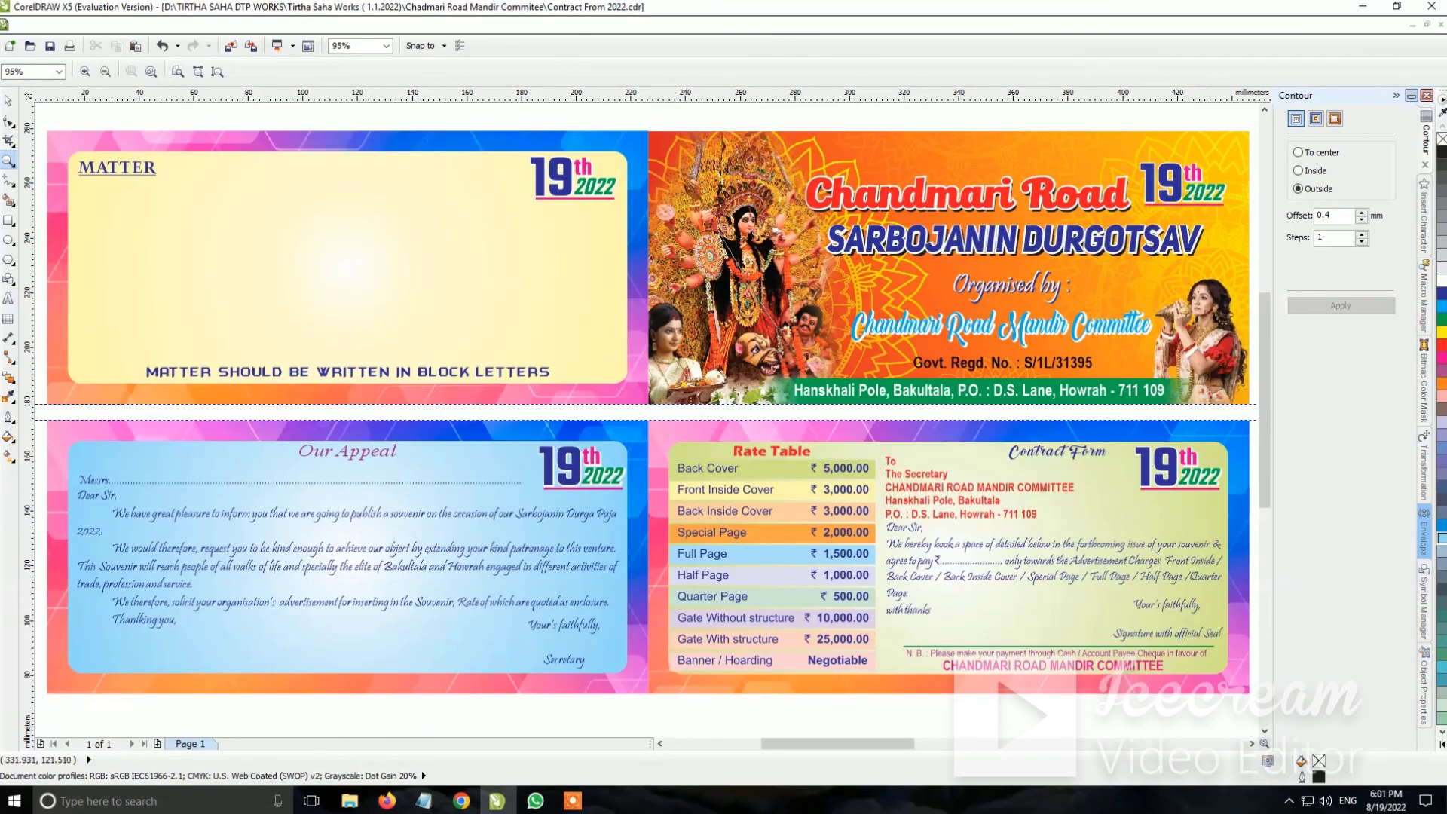
{"action": "key", "text": "space"}
{"action": "left_click", "coordinate": [341, 452]}
{"action": "scroll", "coordinate": [341, 452], "scroll_direction": "up", "scroll_amount": 4}
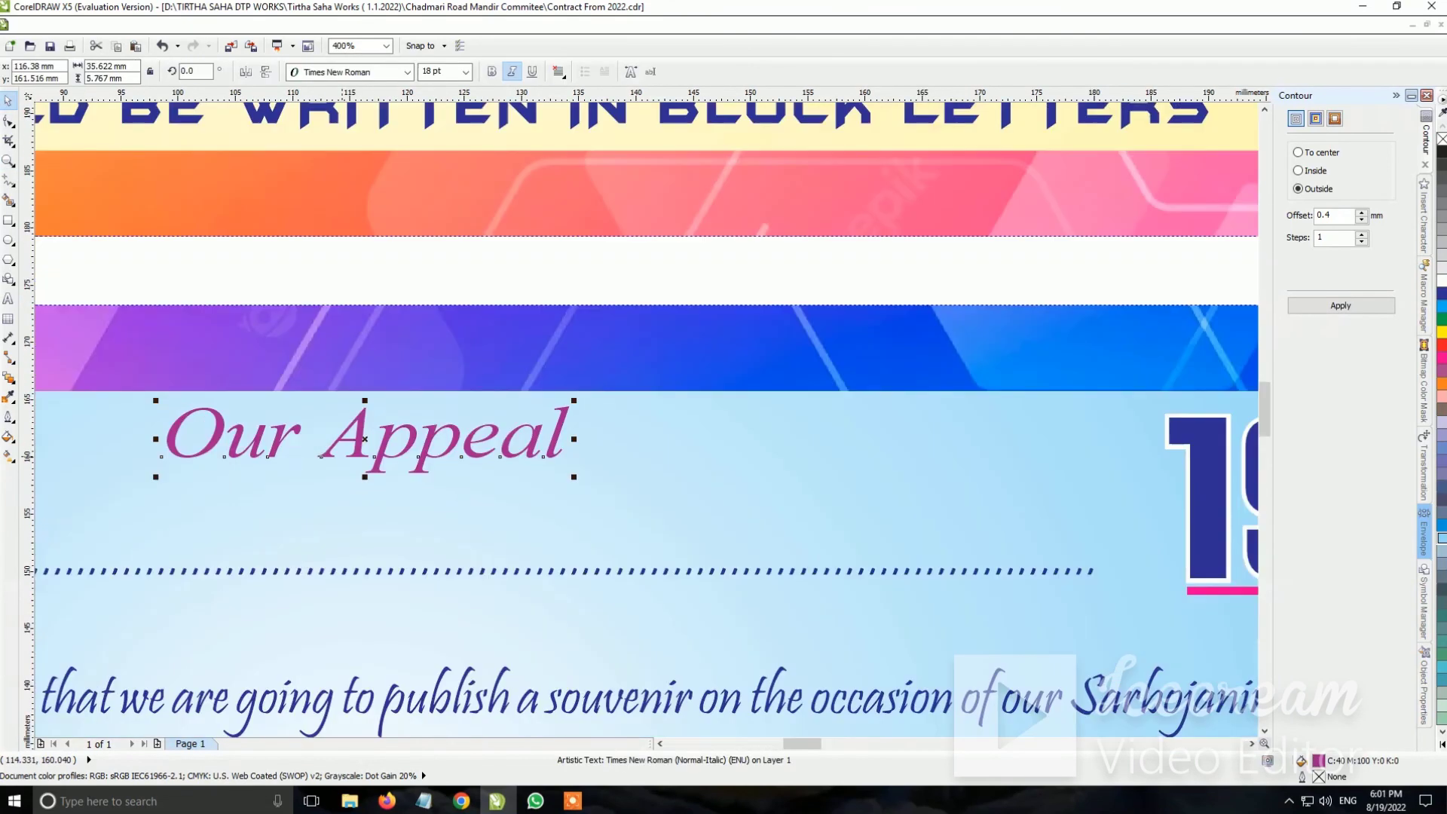
{"action": "left_click", "coordinate": [492, 70]}
Set the Our Appeal panel's radial fountain fill mid-point to 59, keeping the Ice Blue start colour
{"action": "key", "text": "F3"}
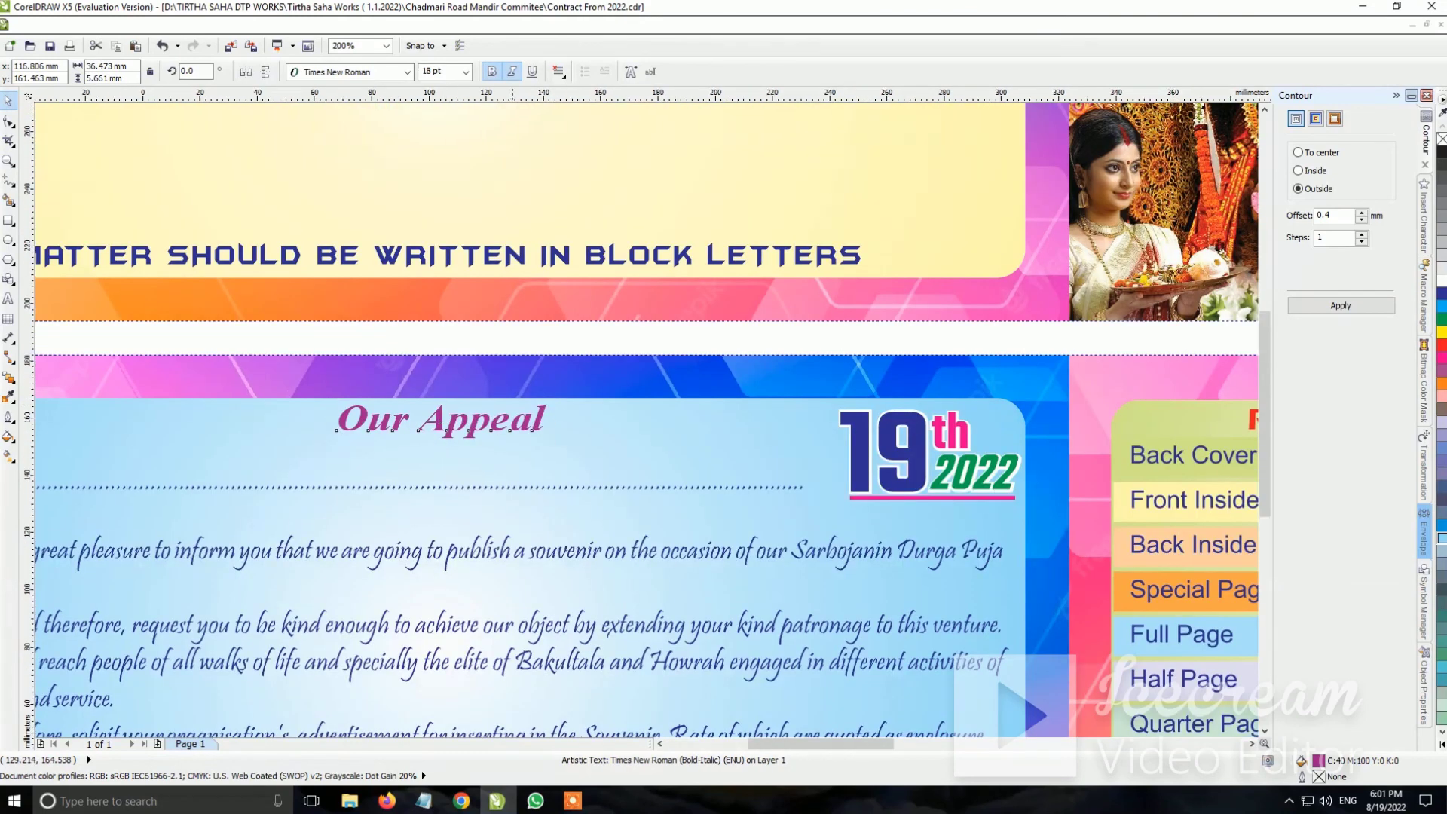
{"action": "key", "text": "F3"}
{"action": "scroll", "coordinate": [494, 413], "scroll_direction": "up", "scroll_amount": 2}
{"action": "scroll", "coordinate": [494, 413], "scroll_direction": "down", "scroll_amount": 2}
{"action": "left_click", "coordinate": [494, 413]}
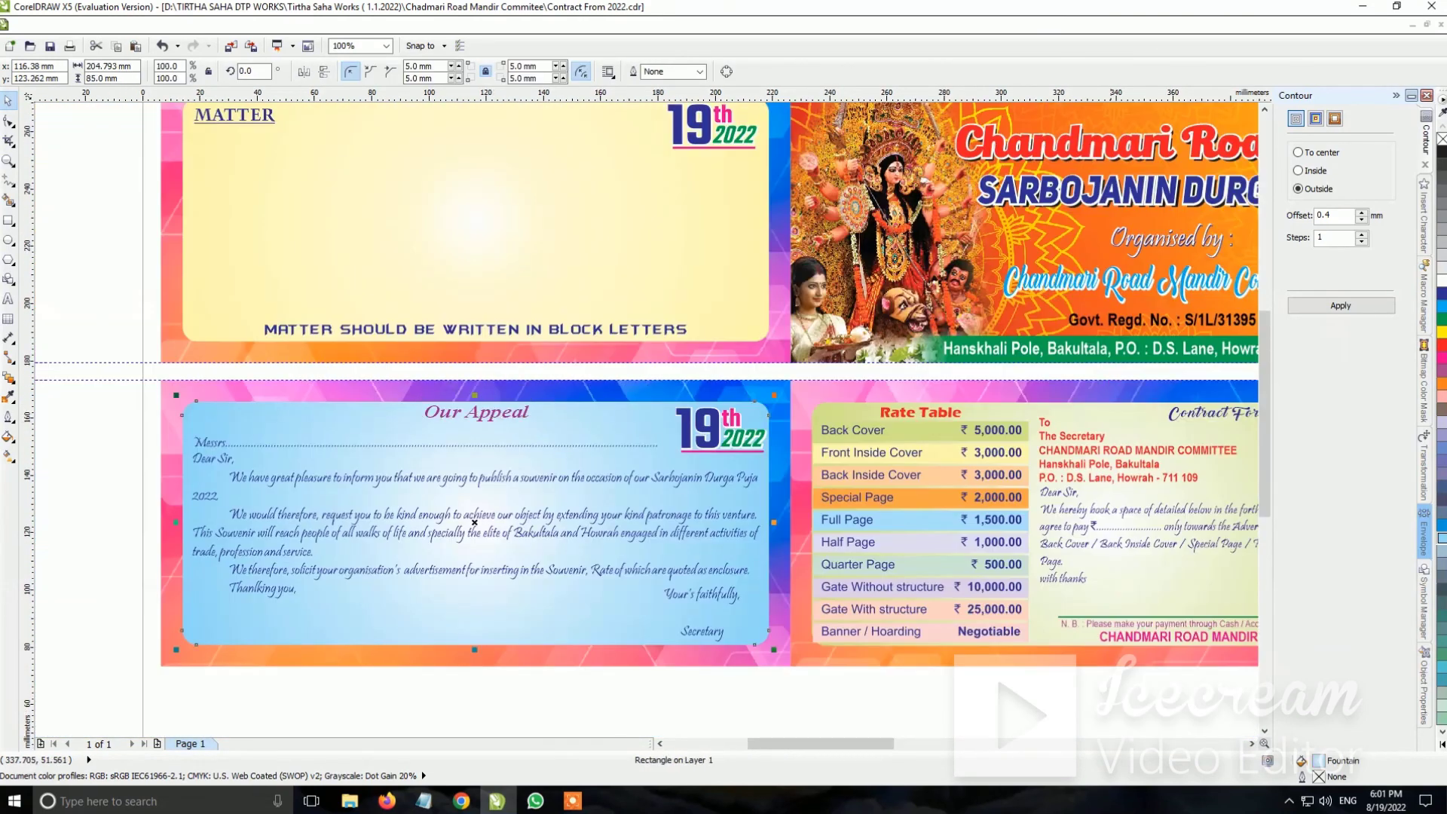
{"action": "key", "text": "F11"}
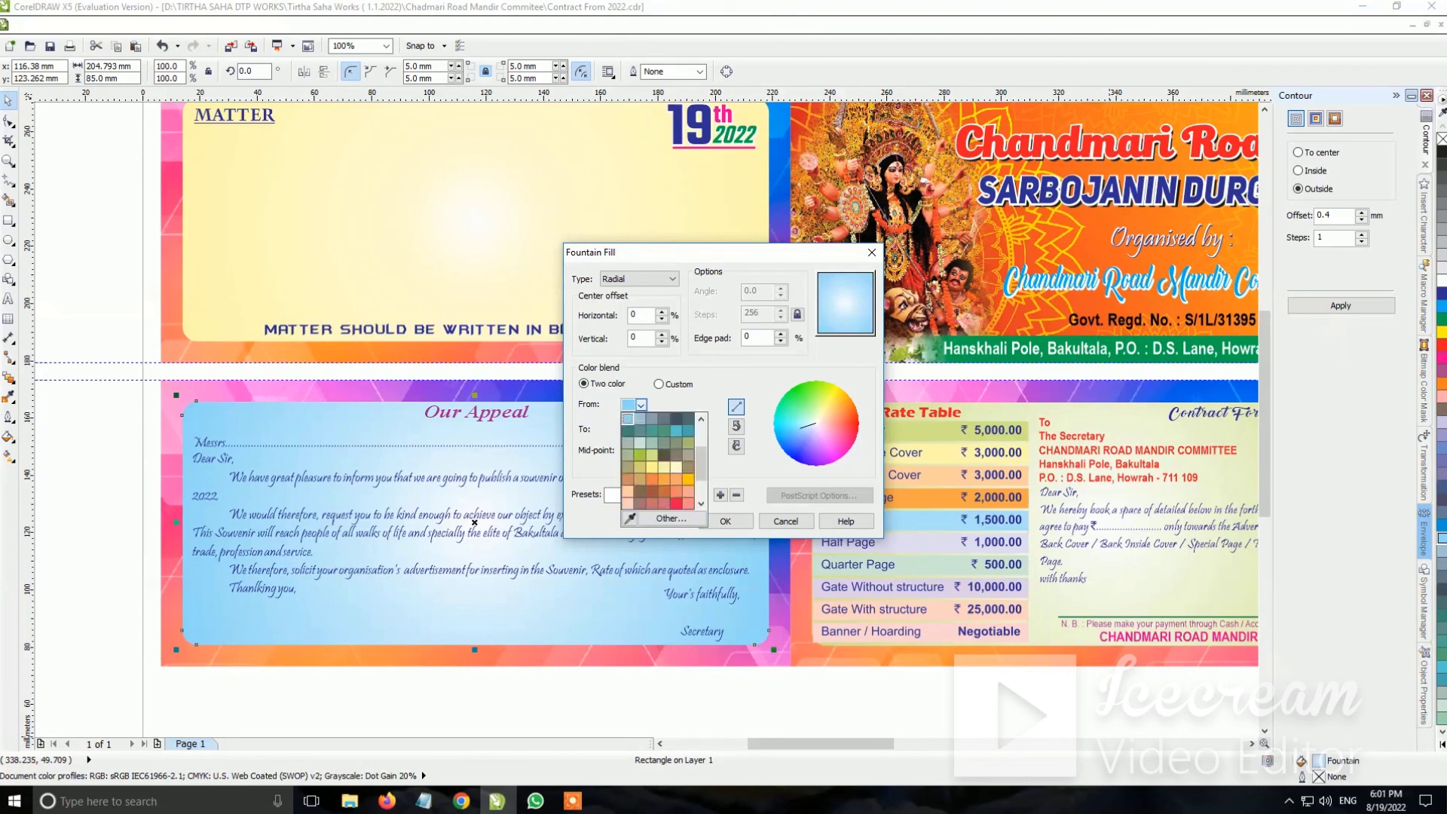
{"action": "left_click", "coordinate": [640, 405]}
{"action": "key", "text": "ctrl+Tab"}
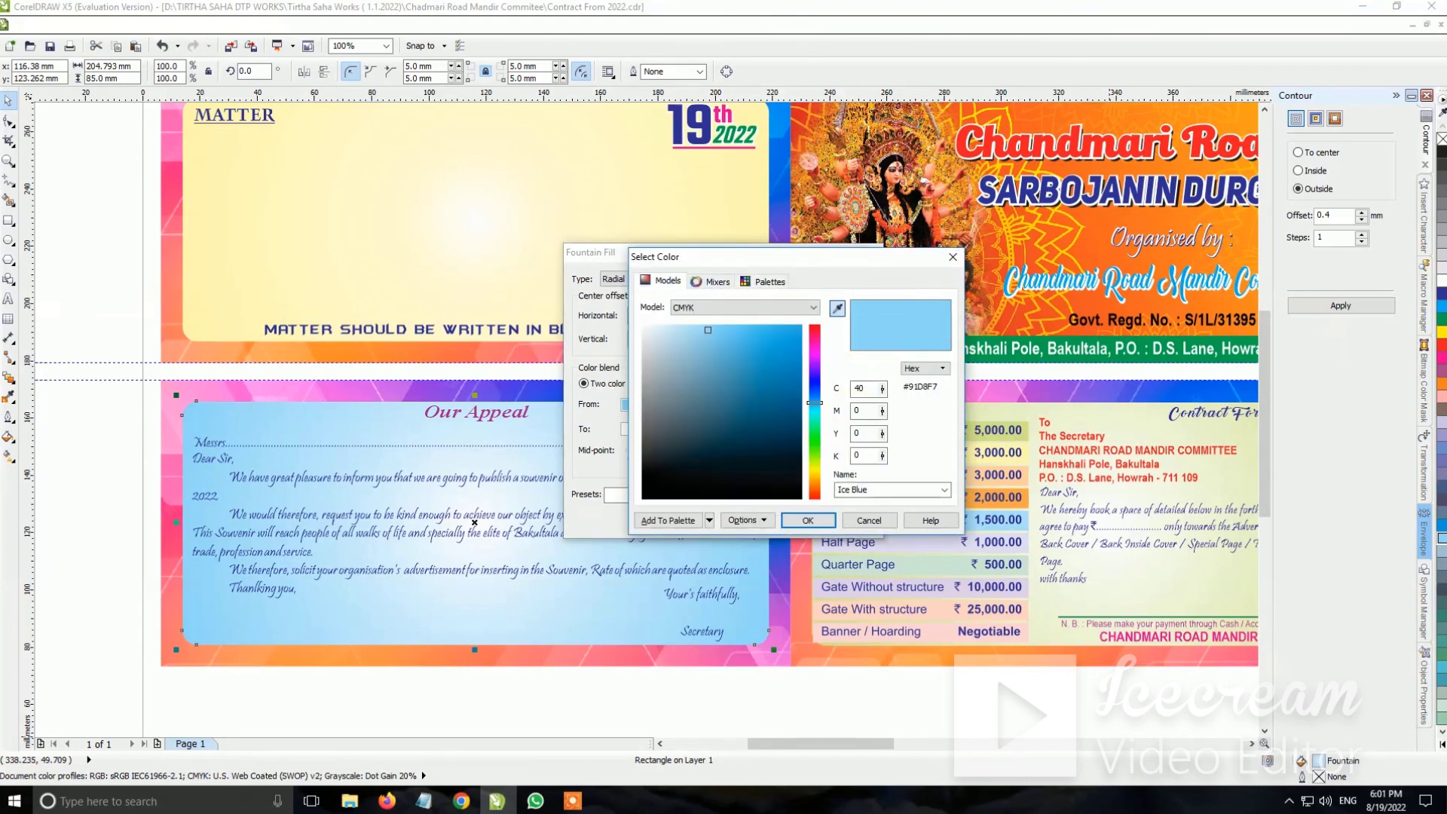
{"action": "key", "text": "Return"}
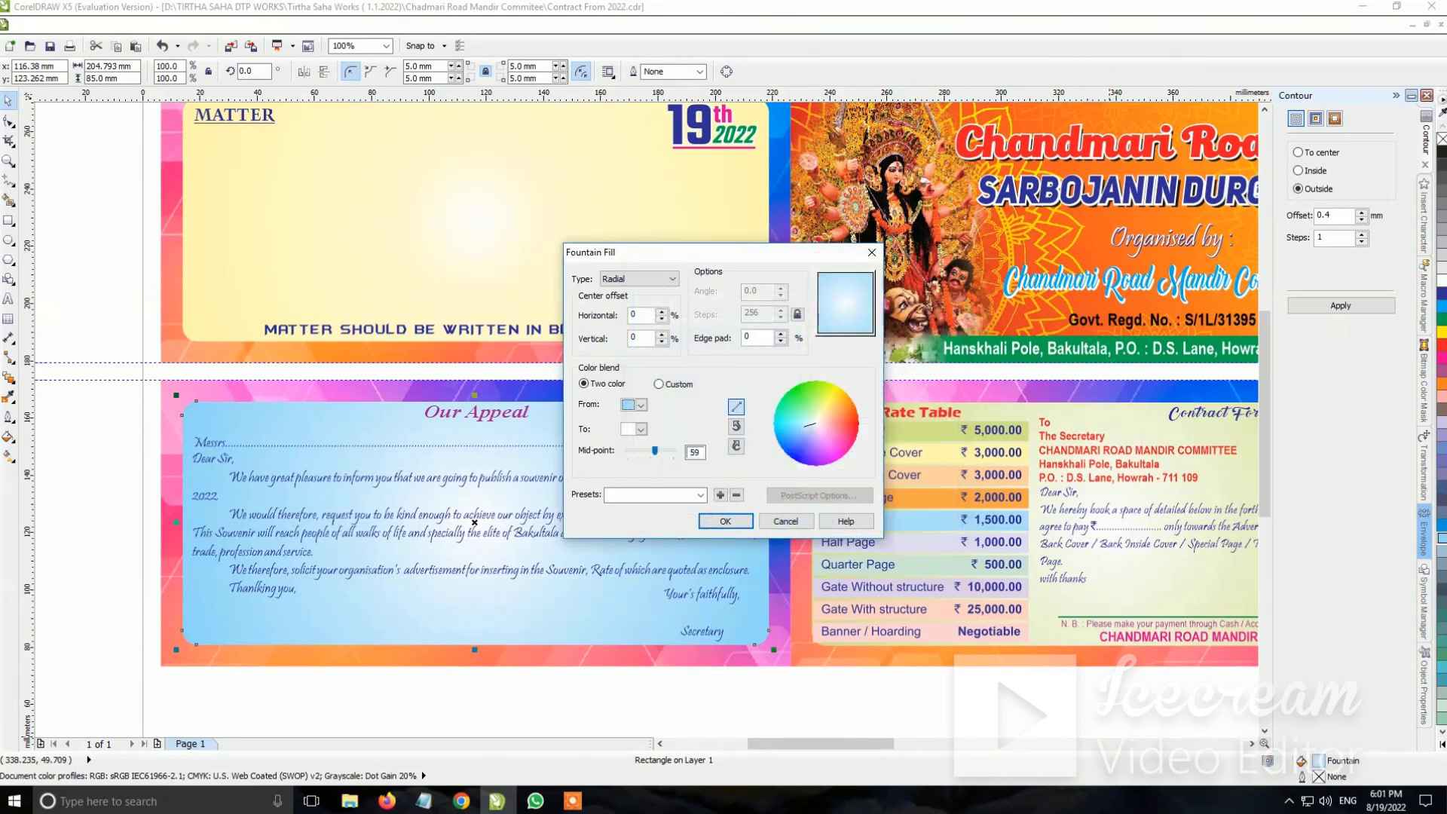
{"action": "key", "text": "Return"}
Deselect the panel and save the document
{"action": "scroll", "coordinate": [463, 433], "scroll_direction": "down", "scroll_amount": 3}
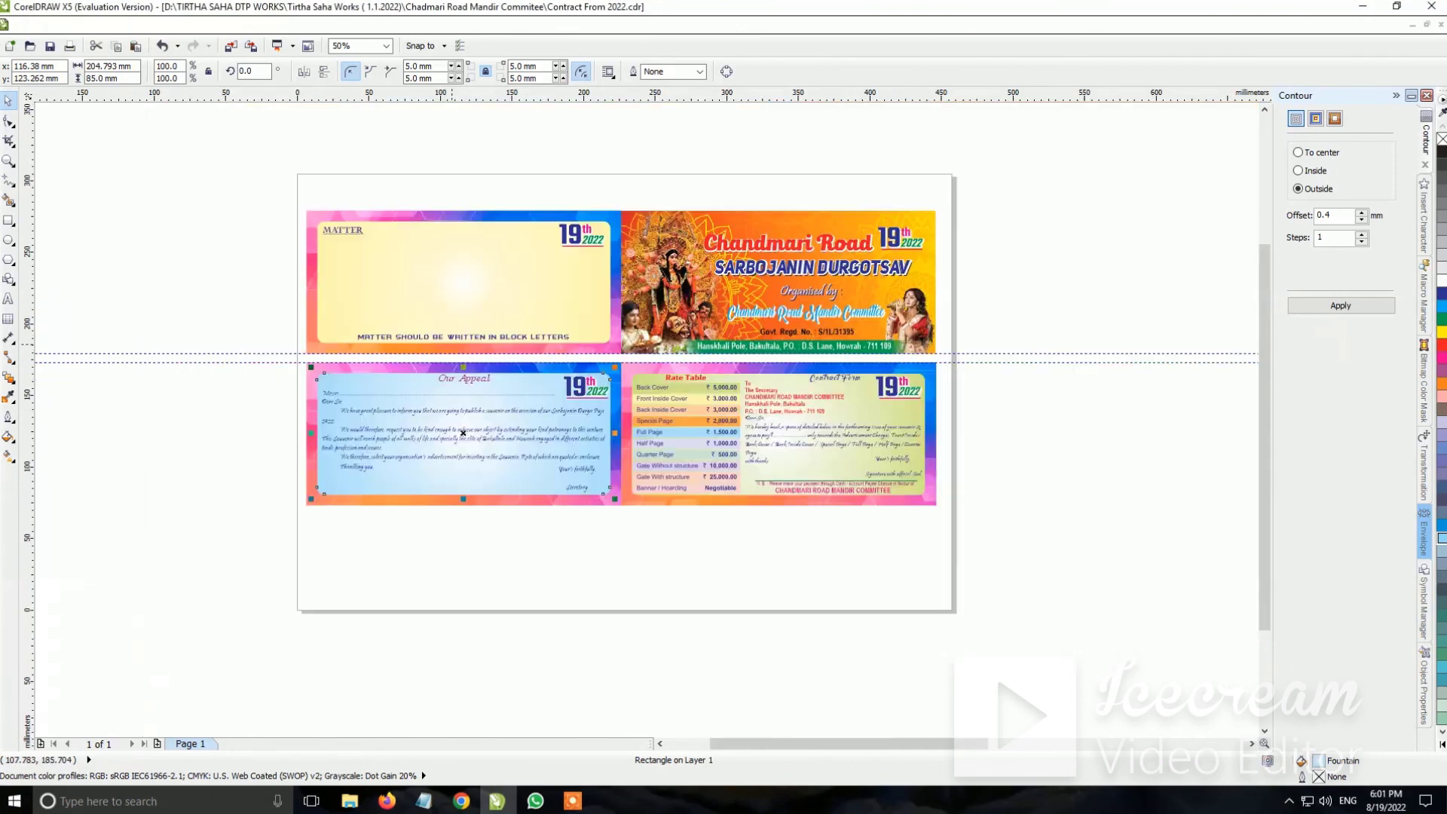
{"action": "key", "text": "Escape"}
{"action": "key", "text": "ctrl+s"}
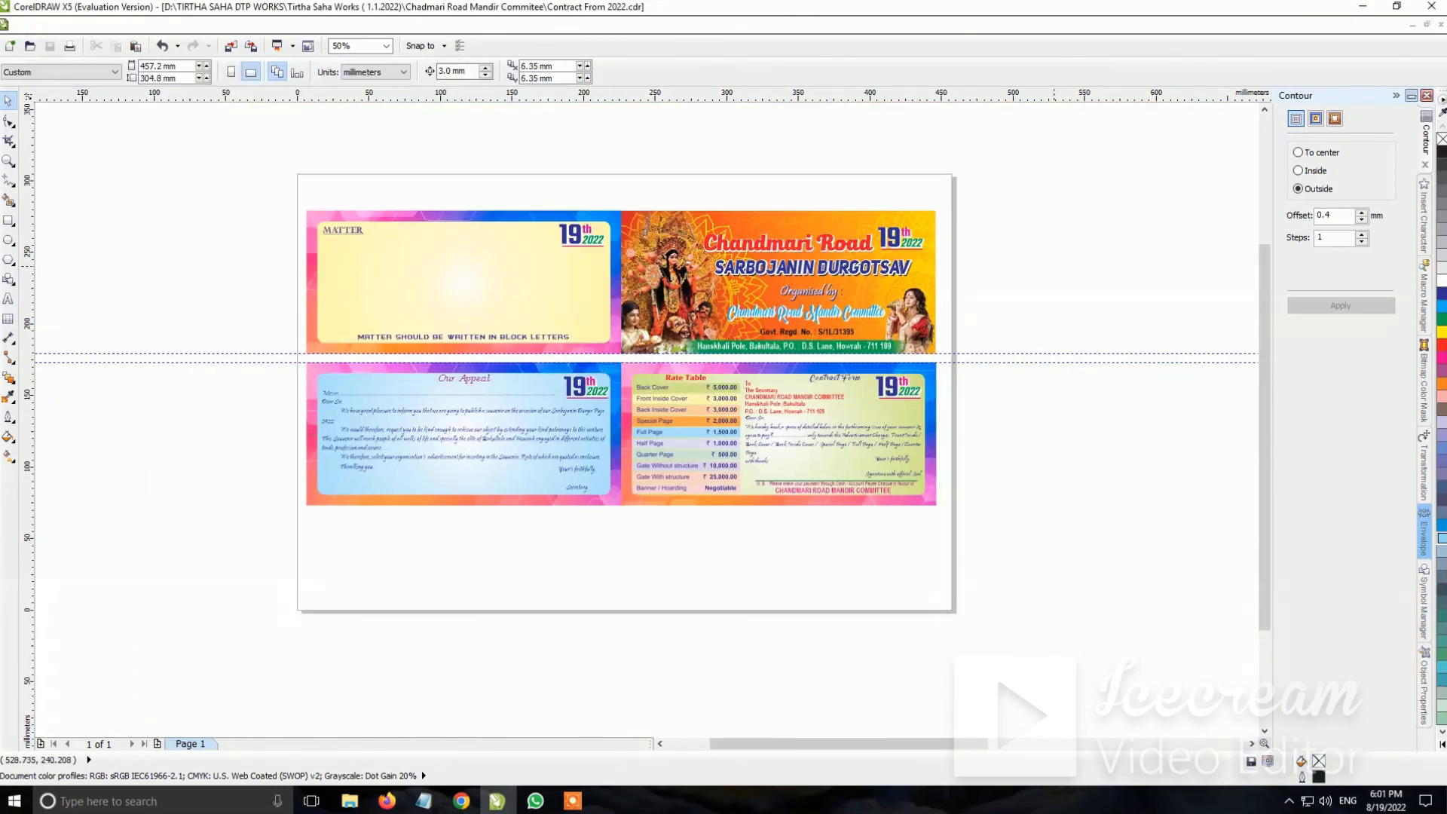